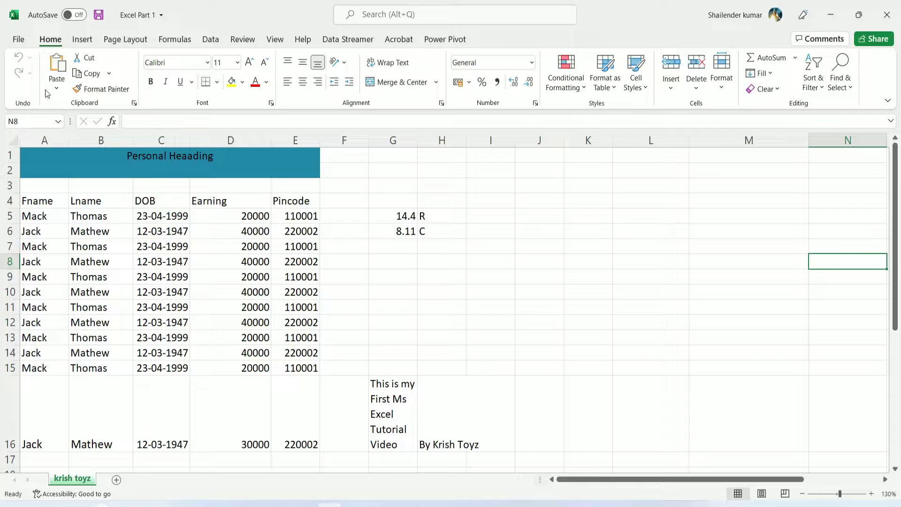
Step: Try an AutoSum total of the Earning values in D18, then undo it
click(723, 87)
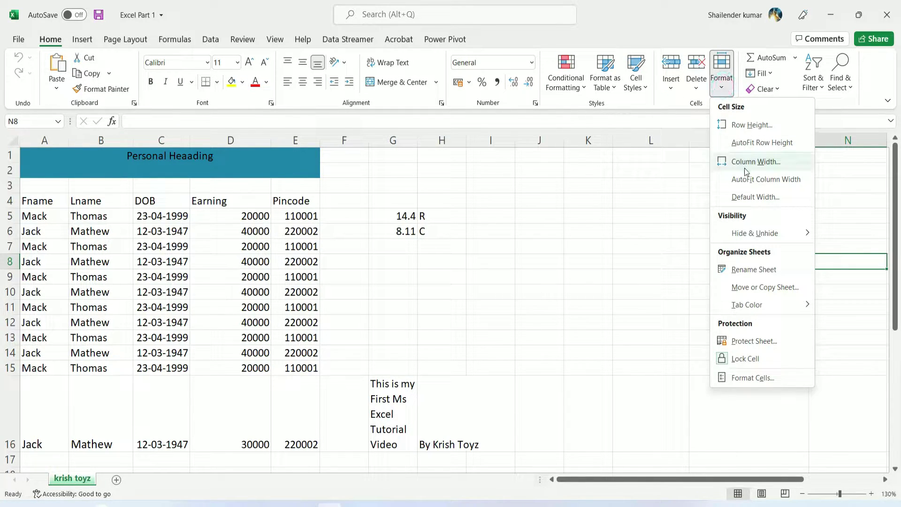
click(671, 15)
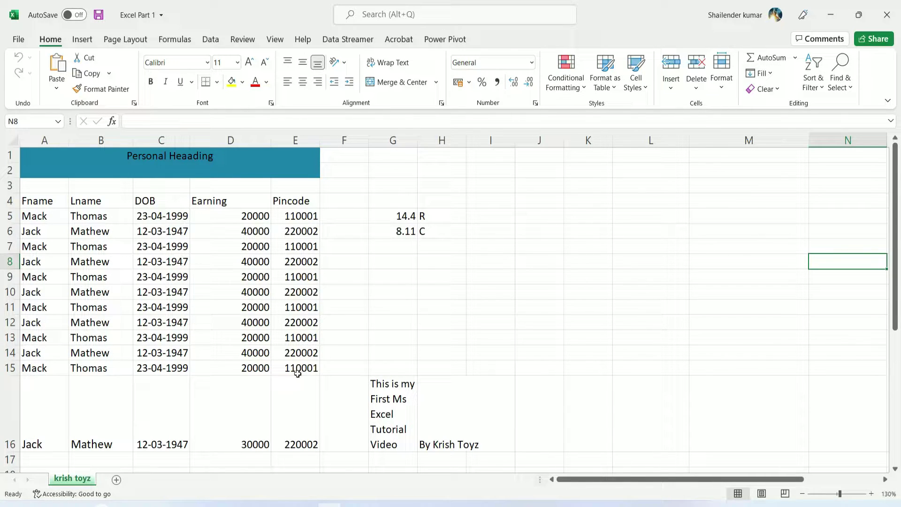
scroll(338, 319, down, 1)
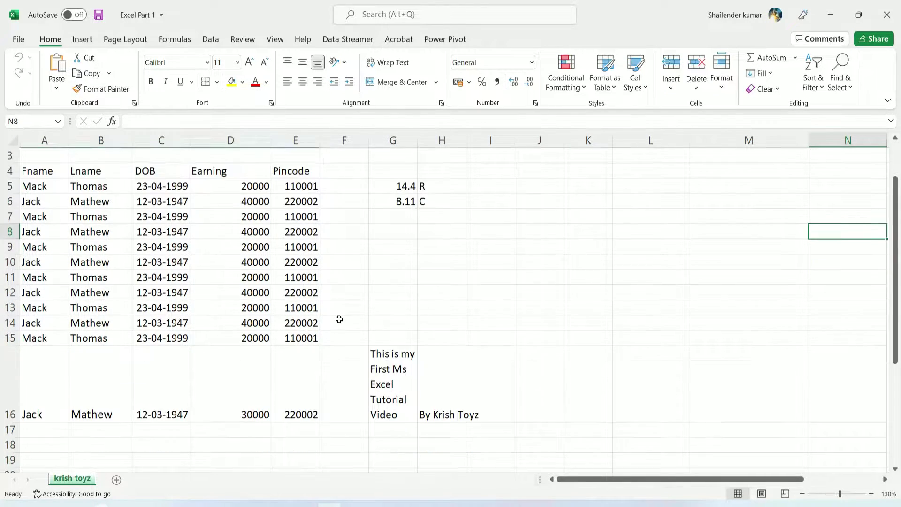
click(254, 431)
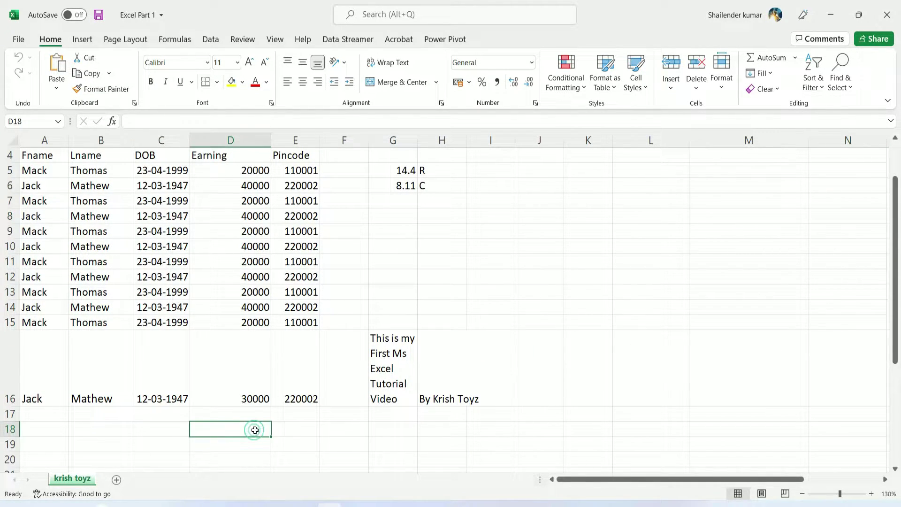
click(782, 60)
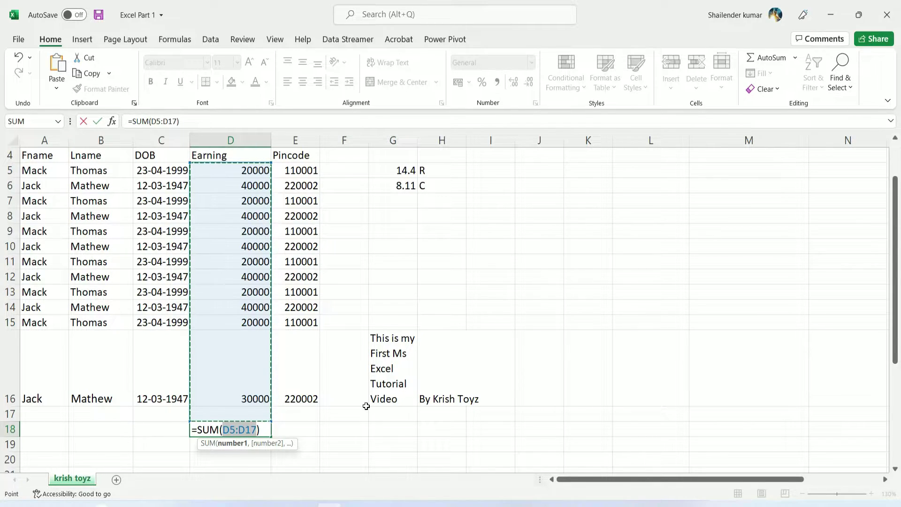
key(Return)
click(248, 426)
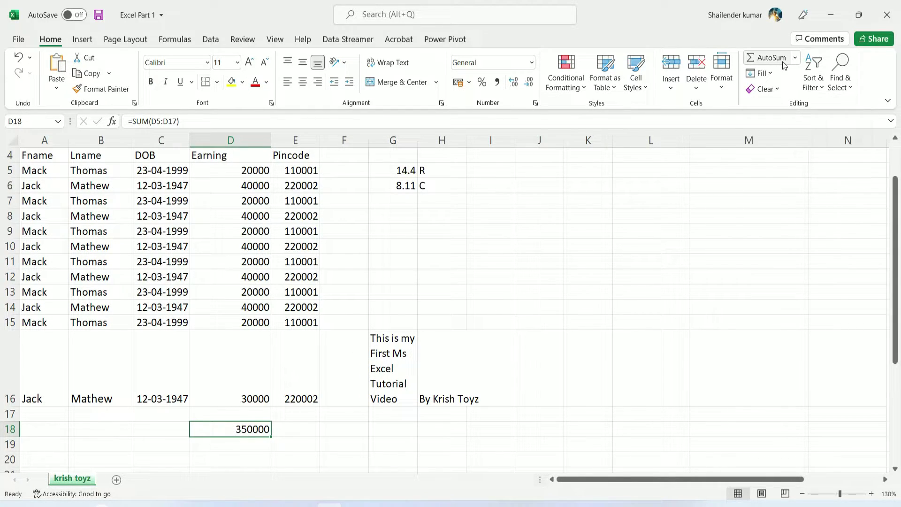
key(ctrl+z)
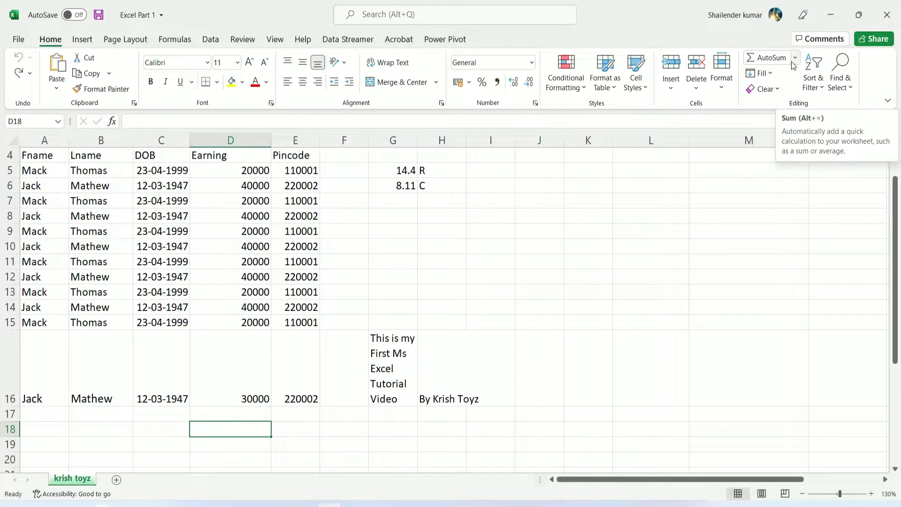
Step: Insert the average of the Earning values in D18, then undo it
click(794, 58)
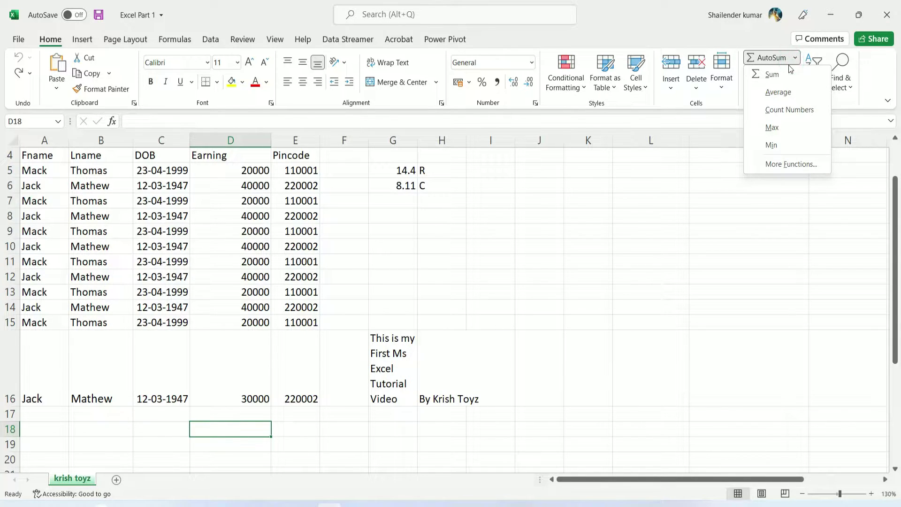
click(777, 93)
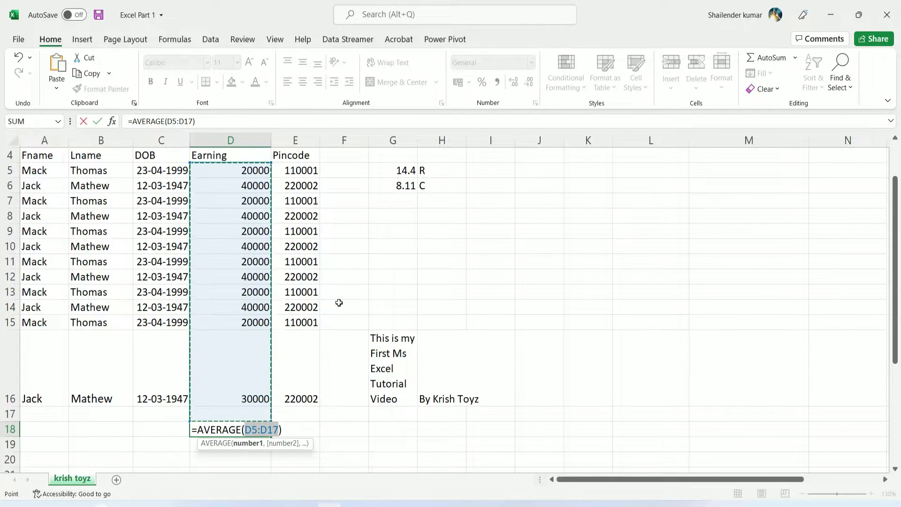
key(Return)
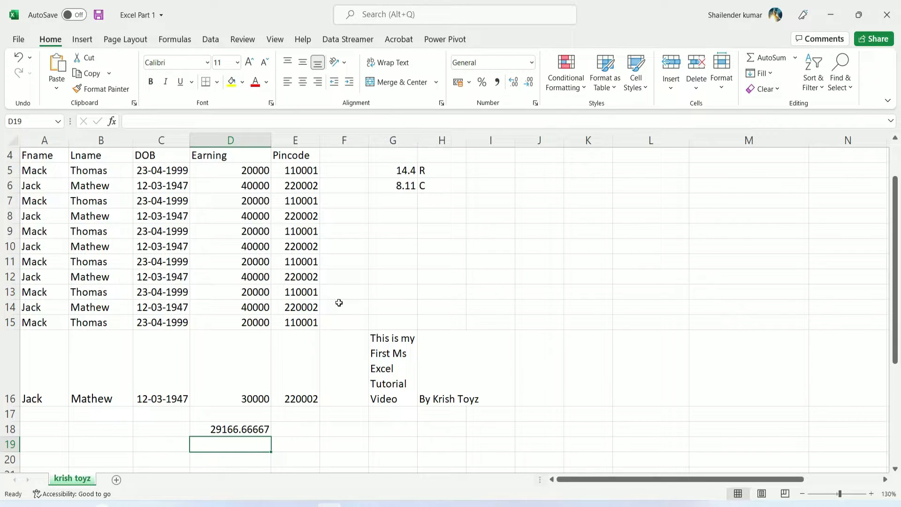
key(ctrl+z)
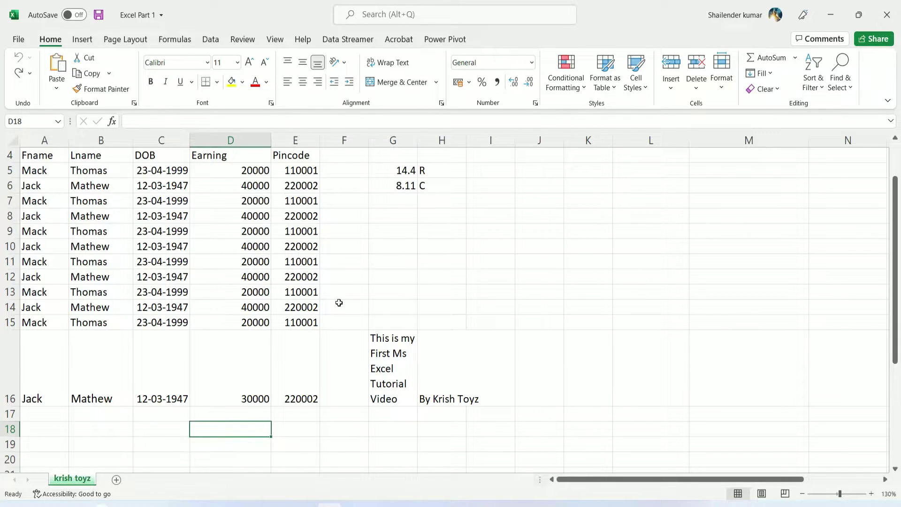
Step: Insert a count of the Earning numbers in D18, compare the selection totals, then delete it
click(796, 58)
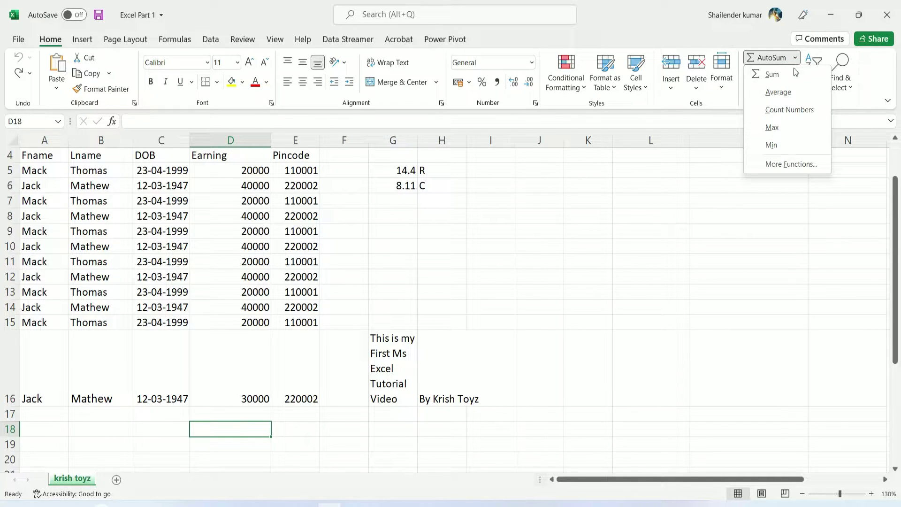
click(796, 116)
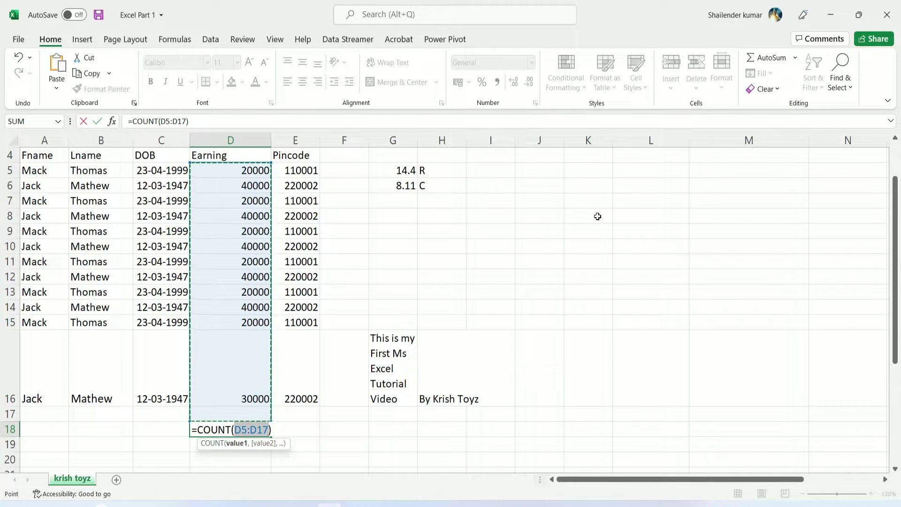
key(Return)
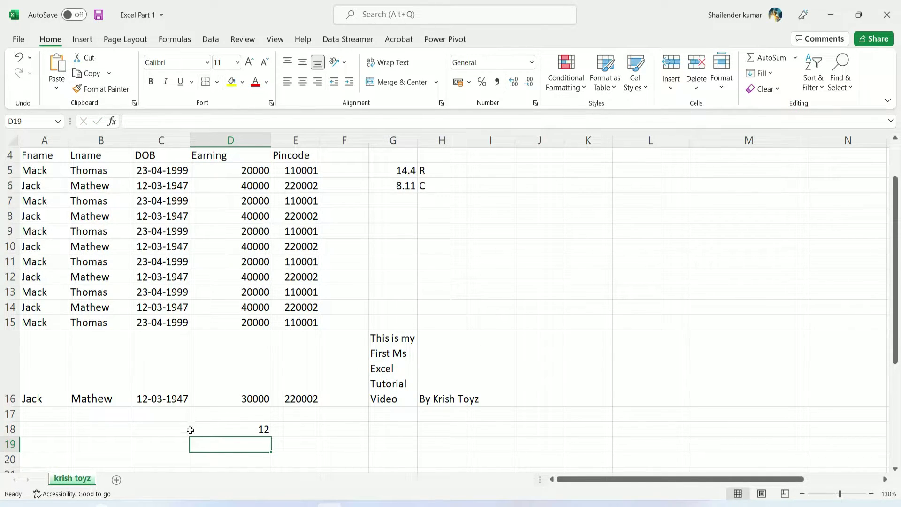
click(233, 429)
drag(241, 398, 253, 167)
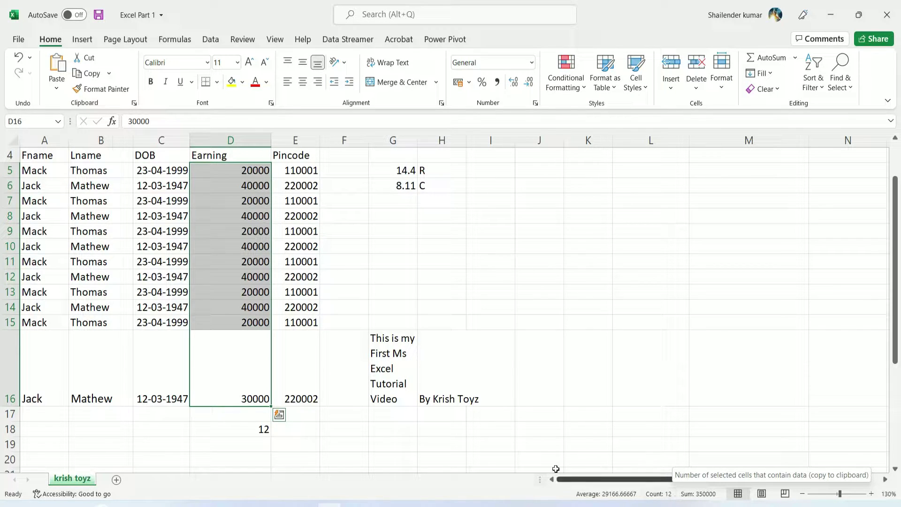
click(255, 432)
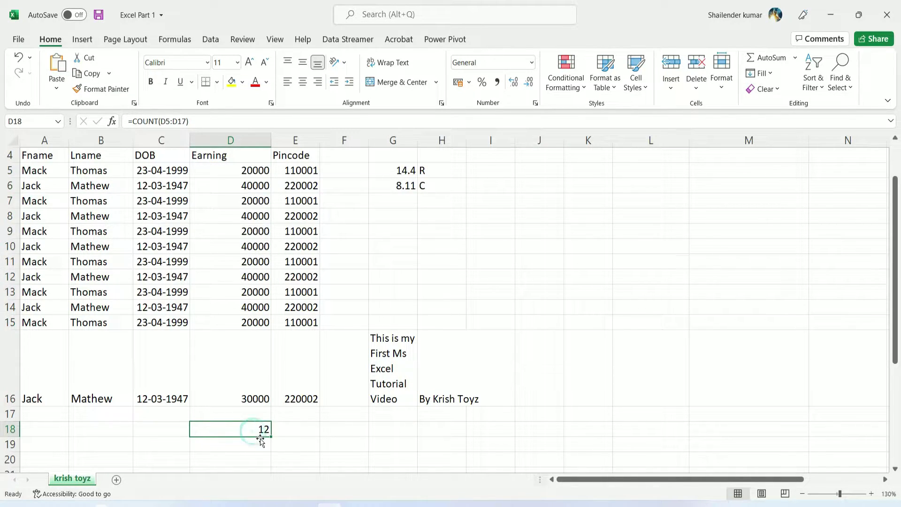
key(Delete)
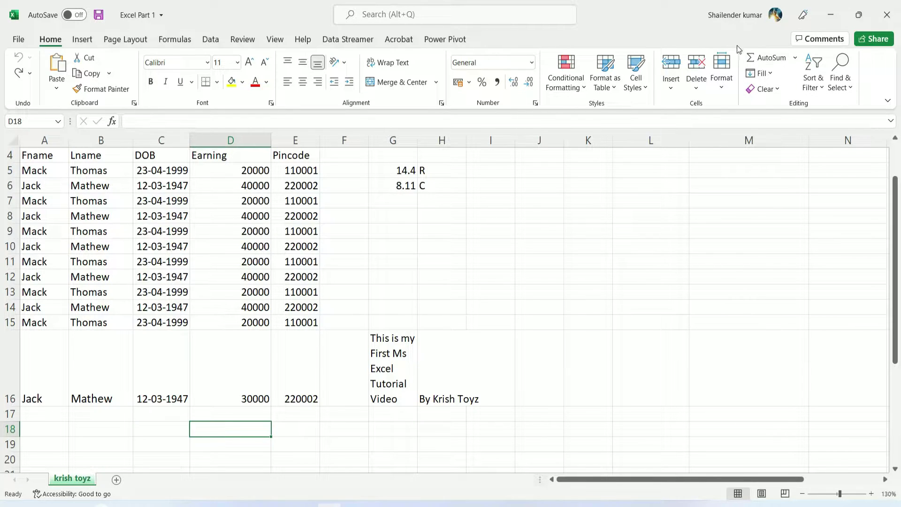
Step: Try the maximum and then the minimum Earning value in D18, undoing each
click(797, 58)
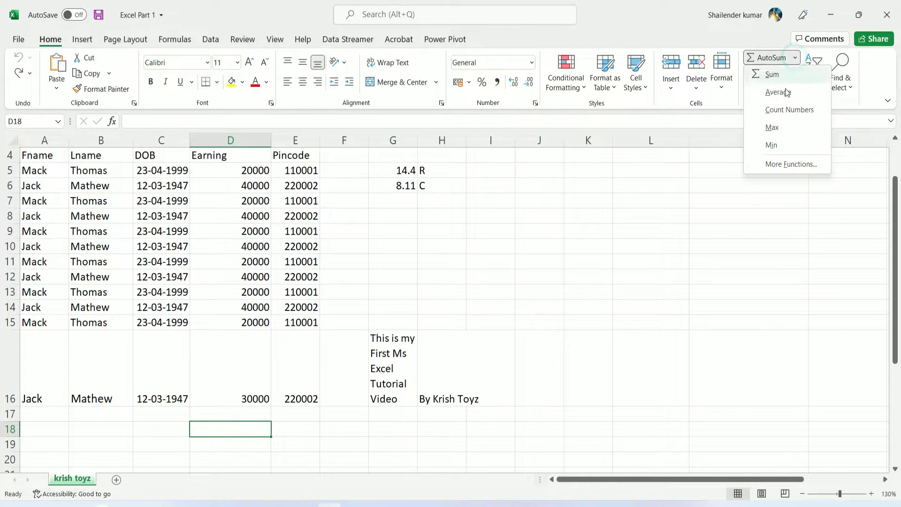
click(787, 134)
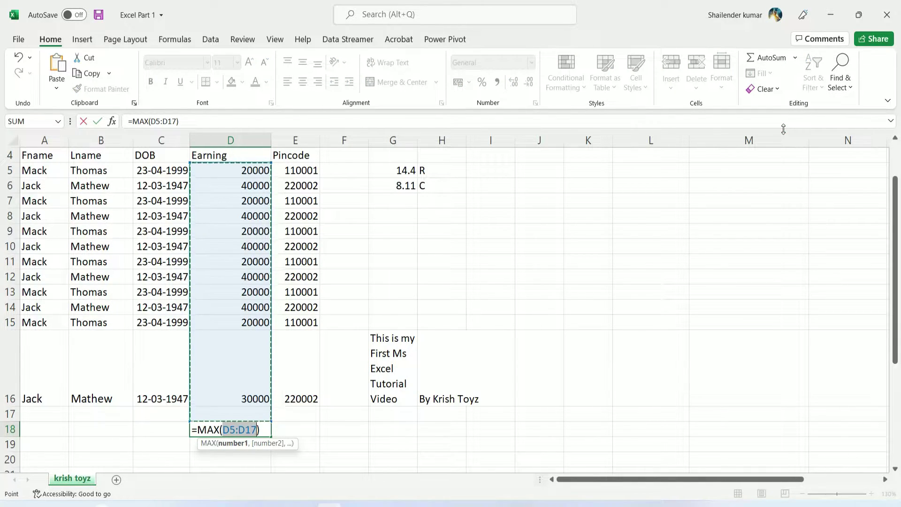
key(Return)
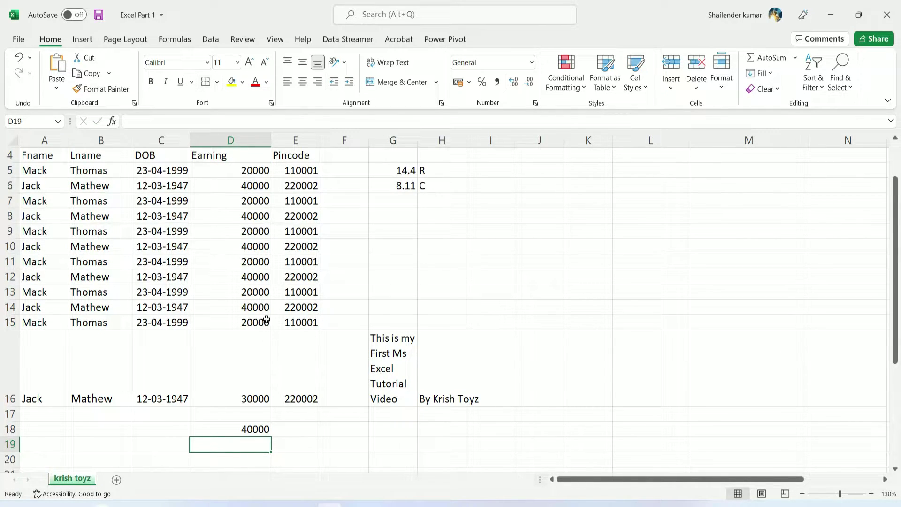
key(ctrl+z)
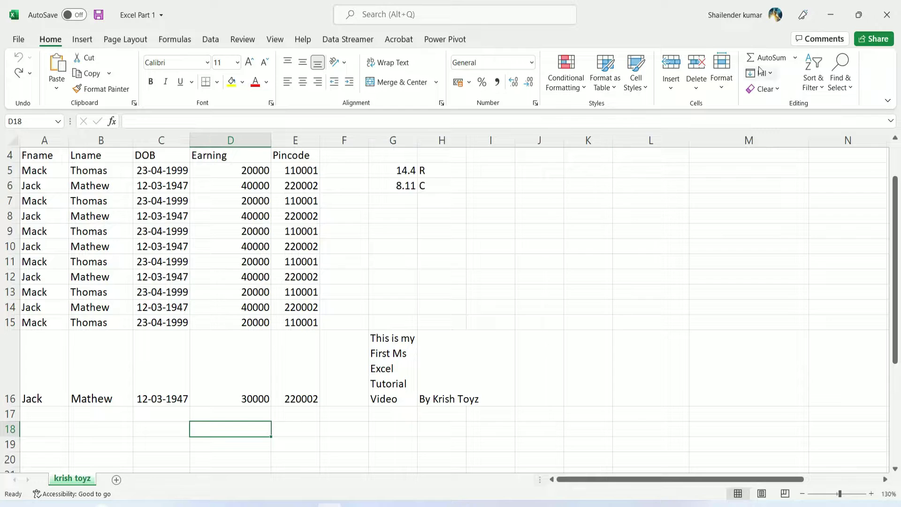
click(797, 57)
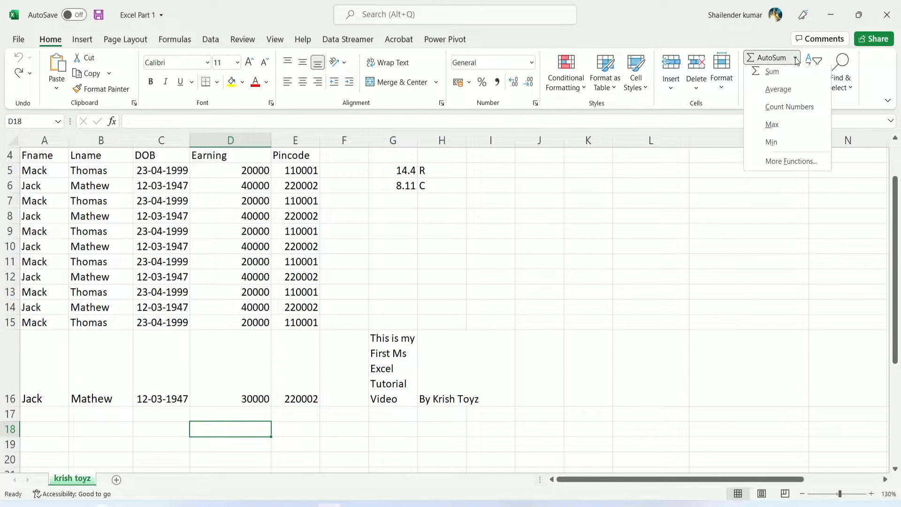
click(775, 143)
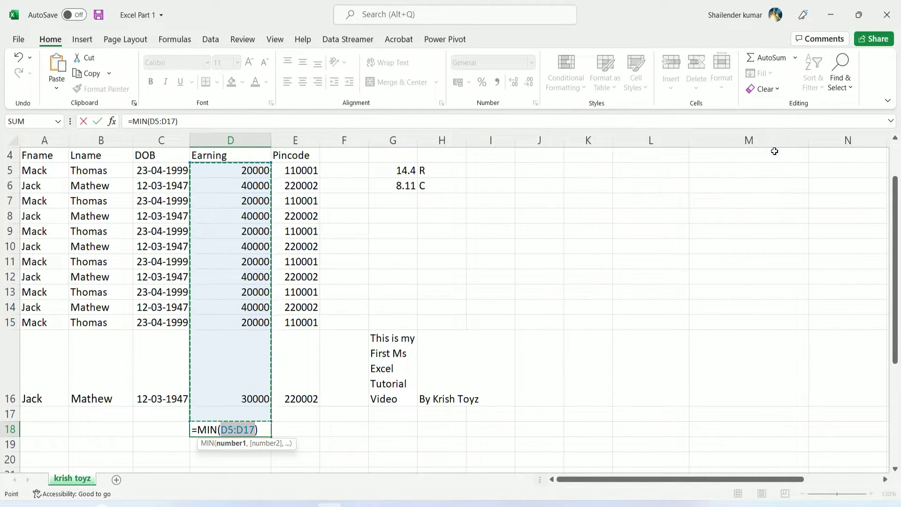
key(Return)
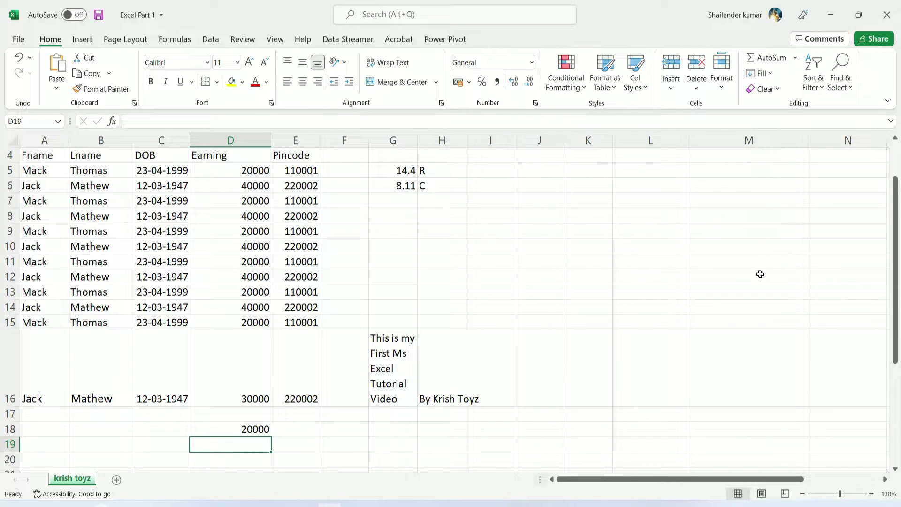
key(ctrl+z)
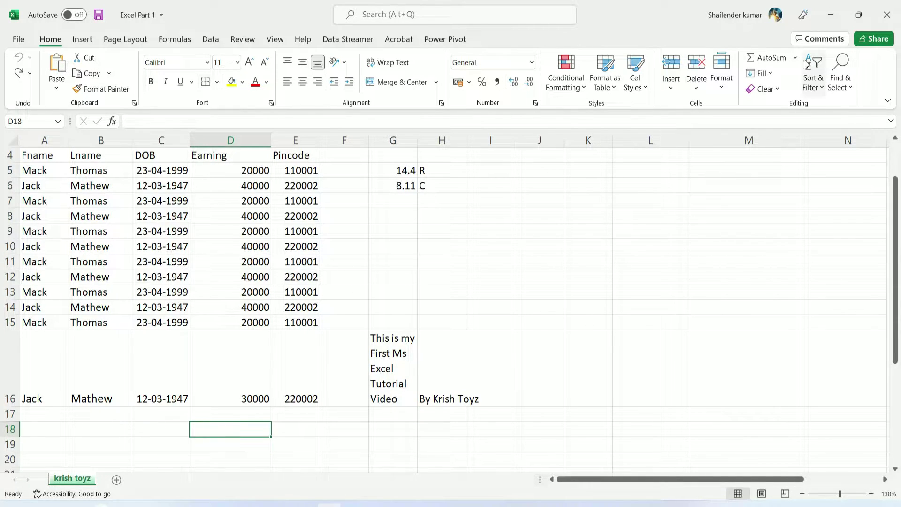
Step: Open the full function library for D18 with the category set to All
click(797, 58)
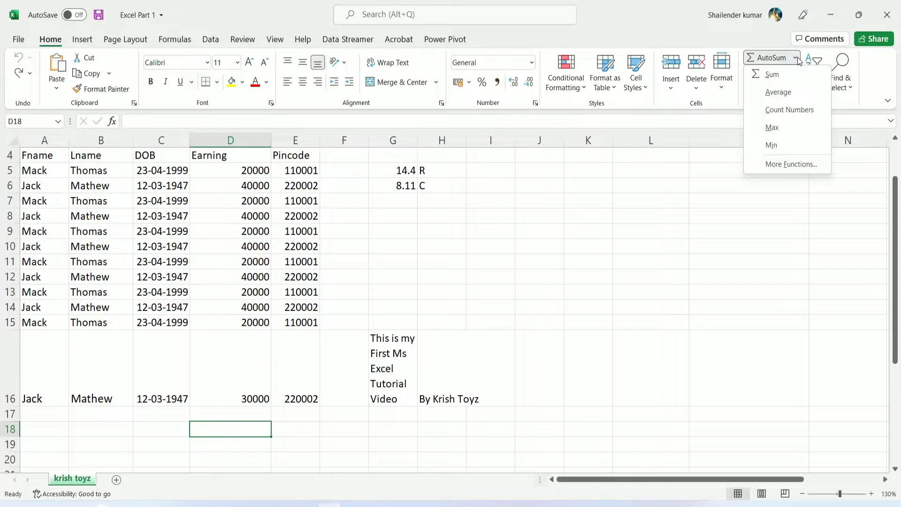
click(799, 165)
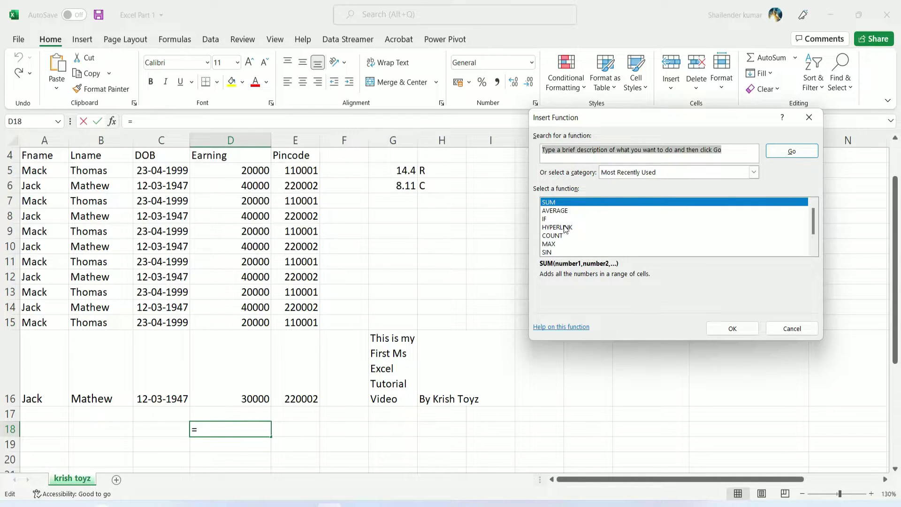
scroll(559, 247, down, 1)
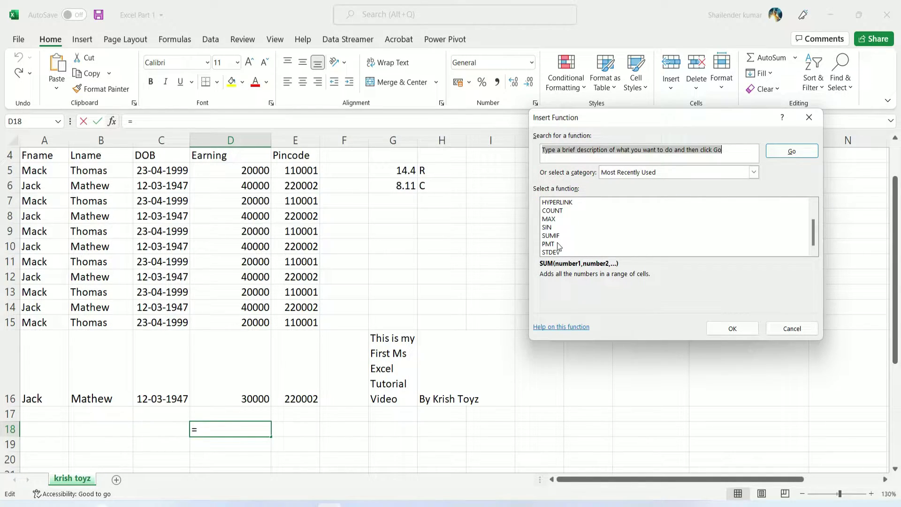
scroll(563, 242, up, 1)
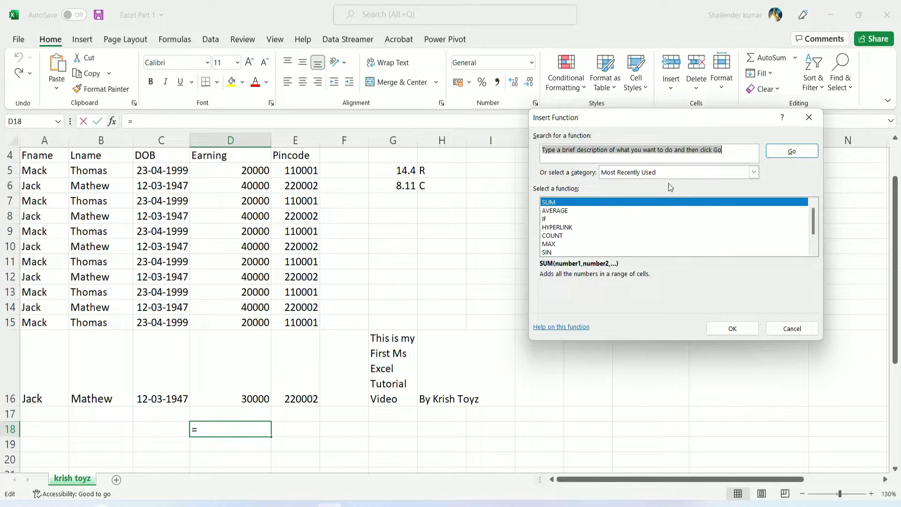
click(700, 172)
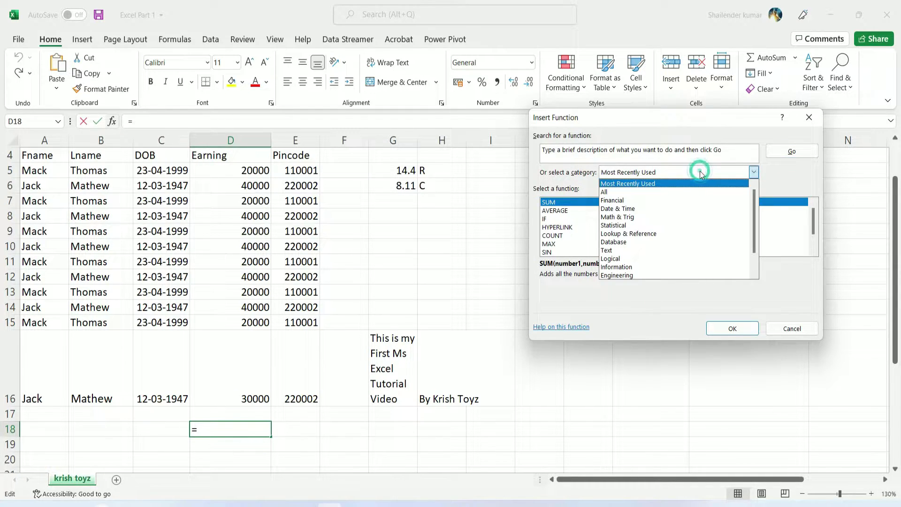
click(669, 192)
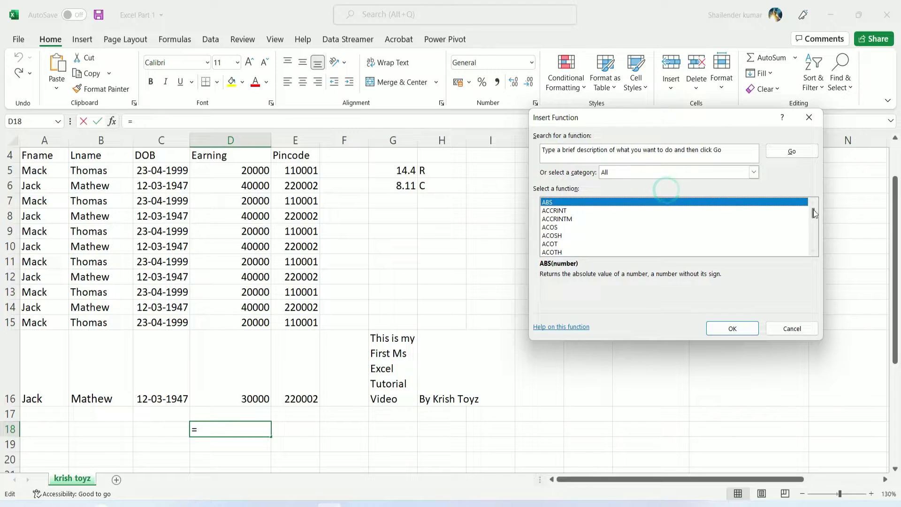
drag(814, 214, 810, 251)
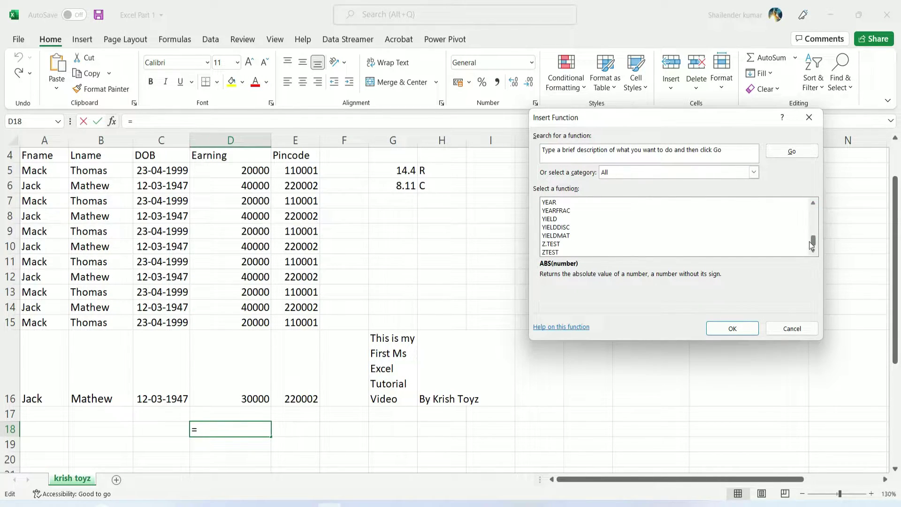
drag(809, 241, 814, 209)
click(724, 173)
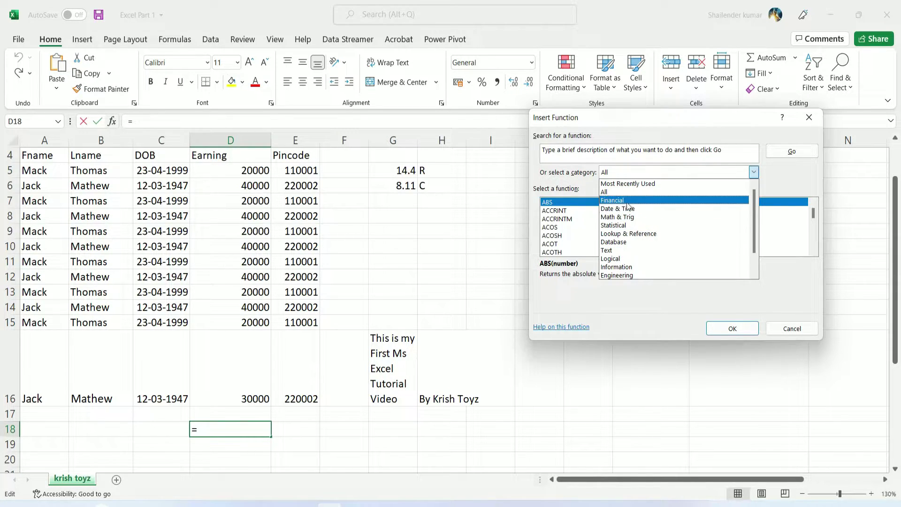
click(637, 192)
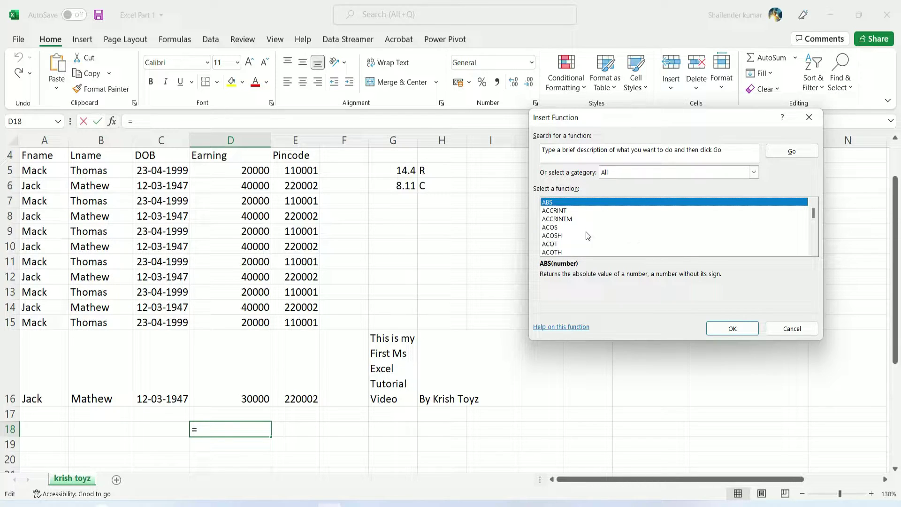
Step: Read the ACCRINTM, ACOSH and ACOT descriptions, then cancel without inserting anything
click(566, 221)
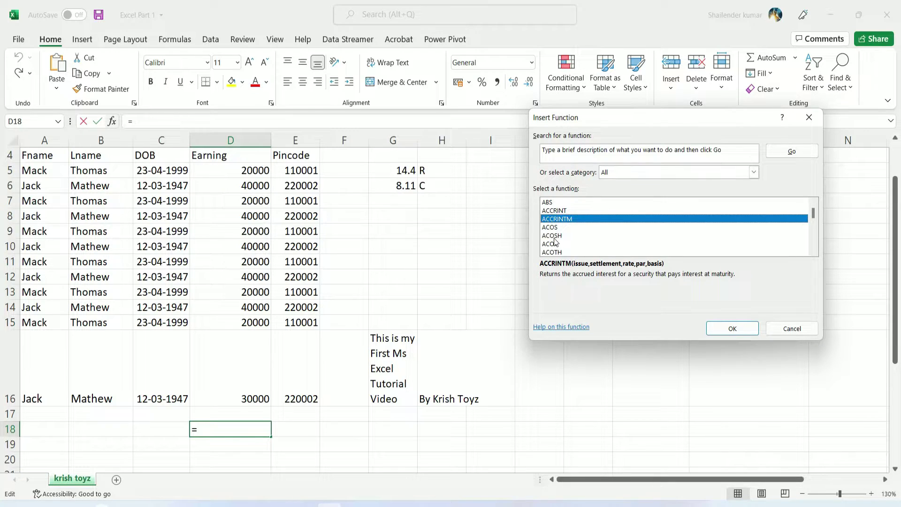
click(555, 236)
click(554, 244)
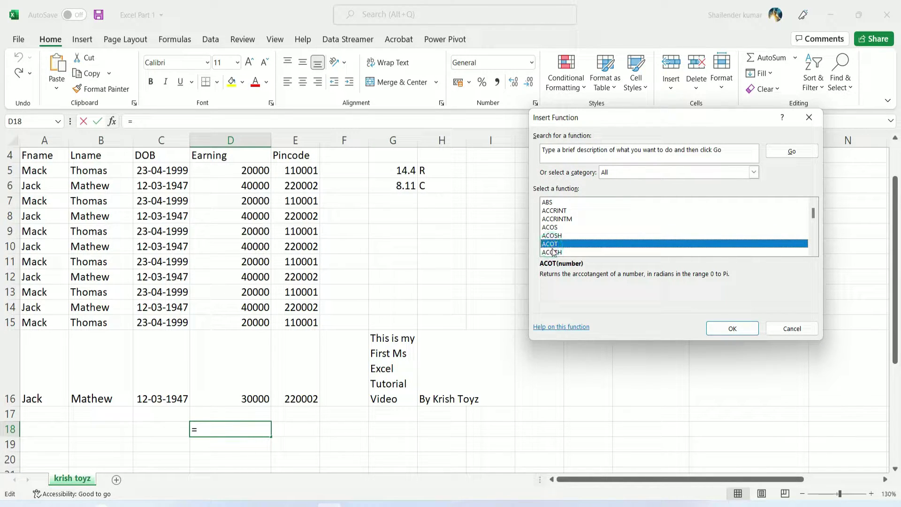
click(562, 219)
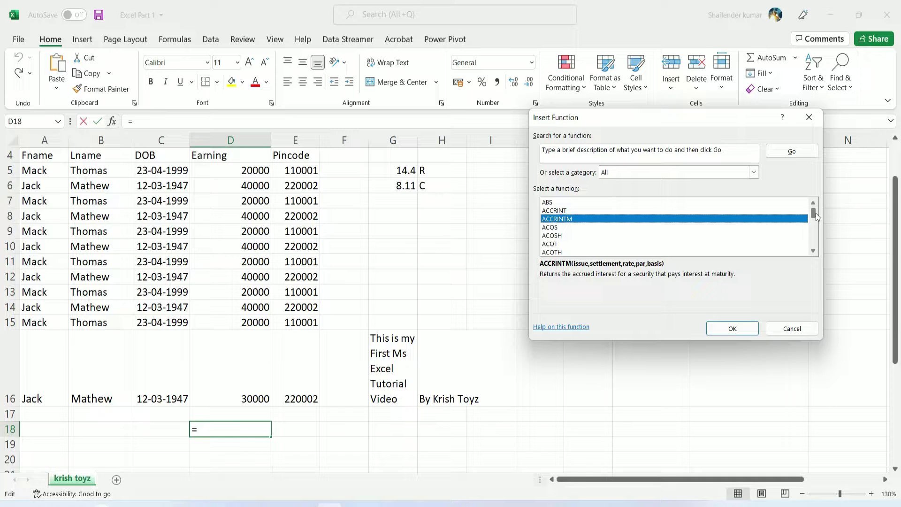
mouse_move(817, 210)
mouse_down()
mouse_move(816, 263)
mouse_move(819, 177)
mouse_up()
click(793, 329)
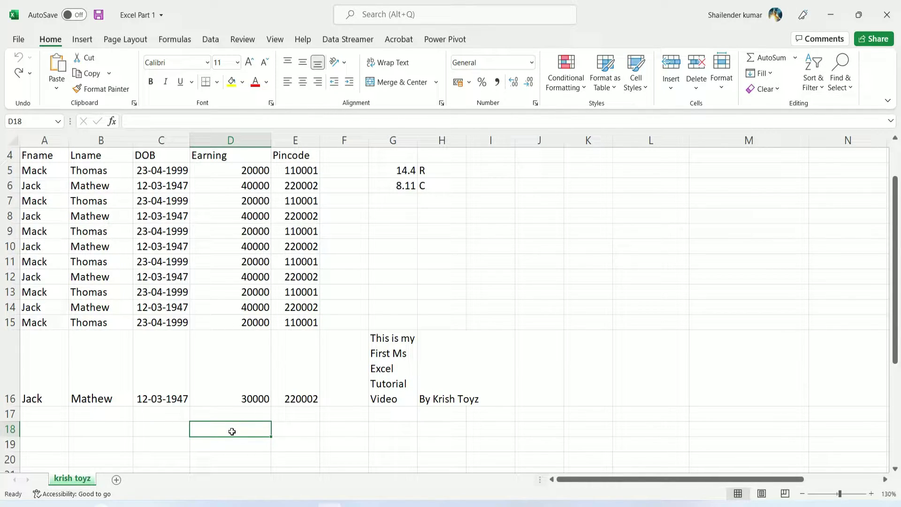
text(-)
key(BackSpace)
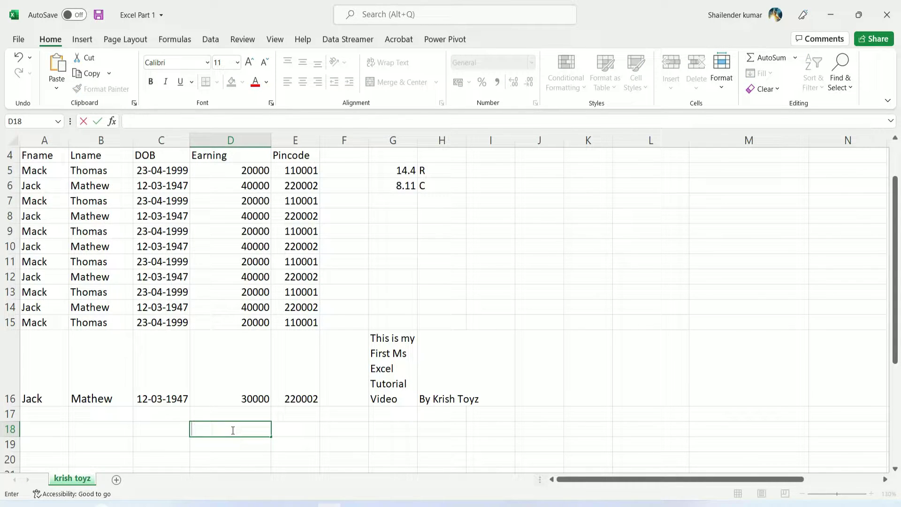
text(=)
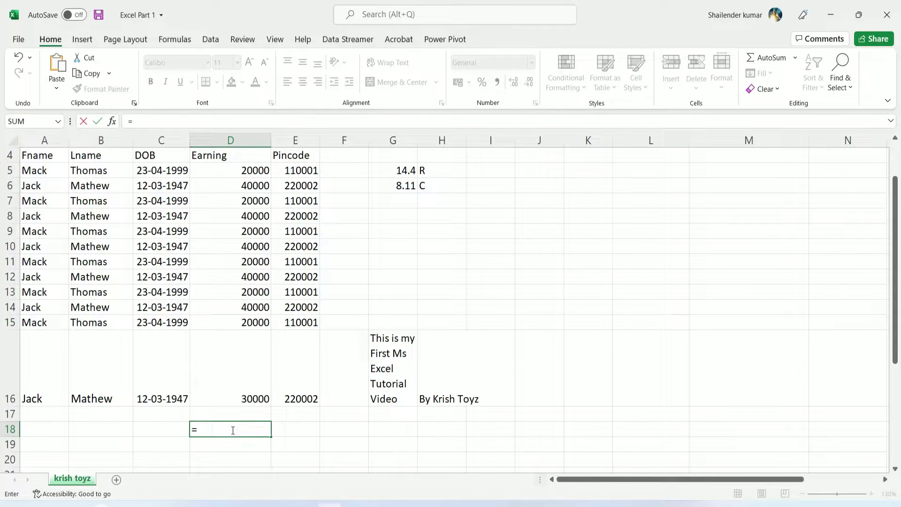
text(sum)
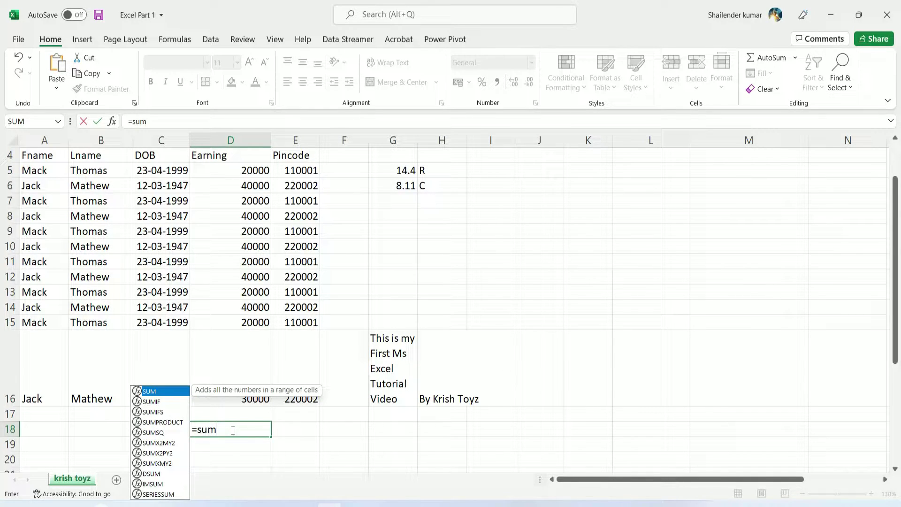
text(()
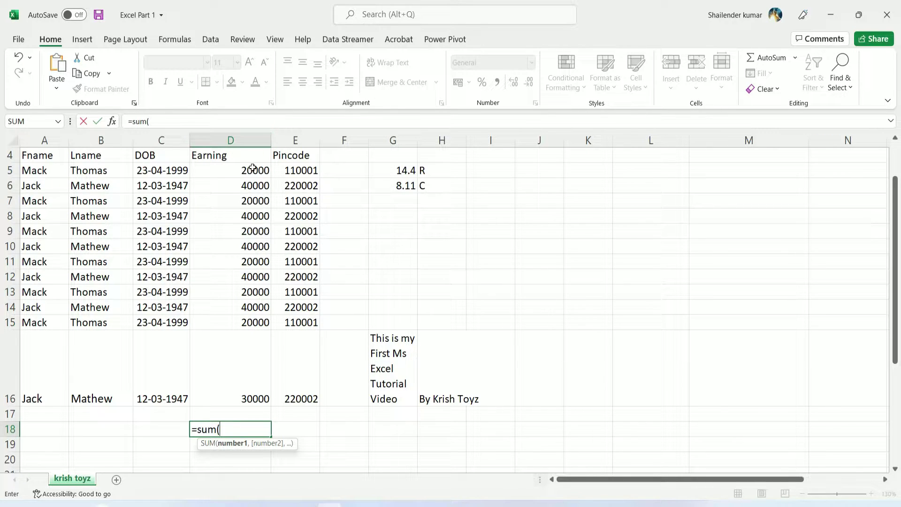
drag(253, 168, 234, 375)
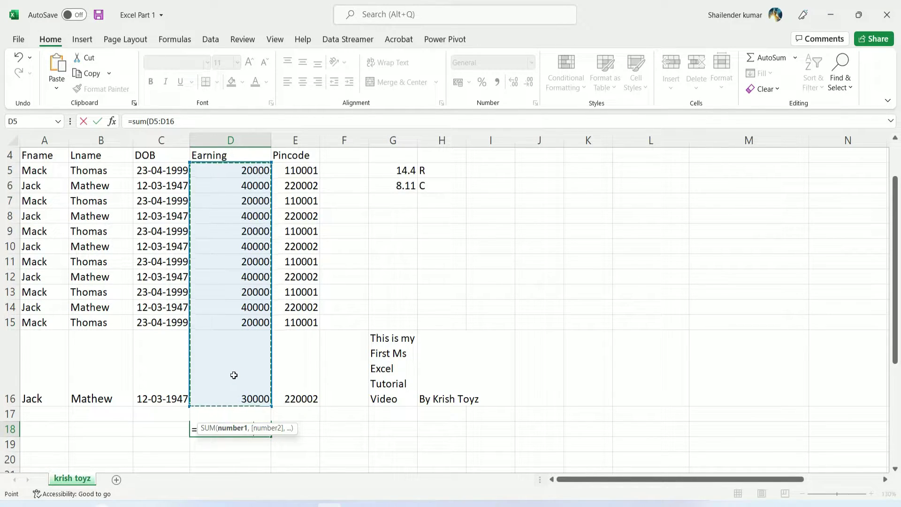
text())
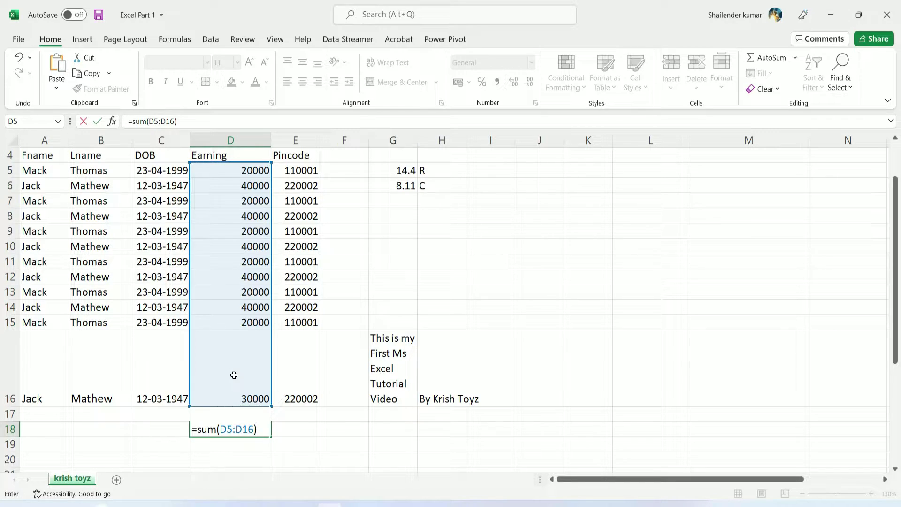
key(Return)
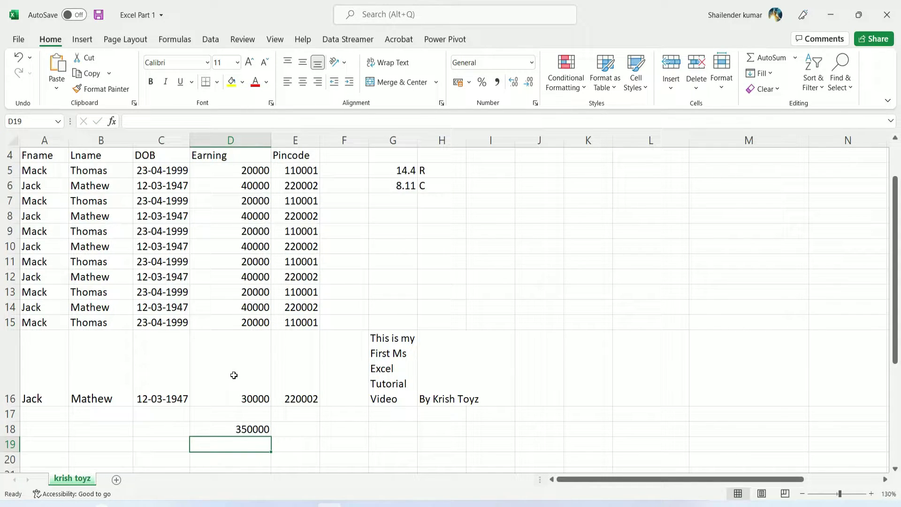
key(ctrl+z)
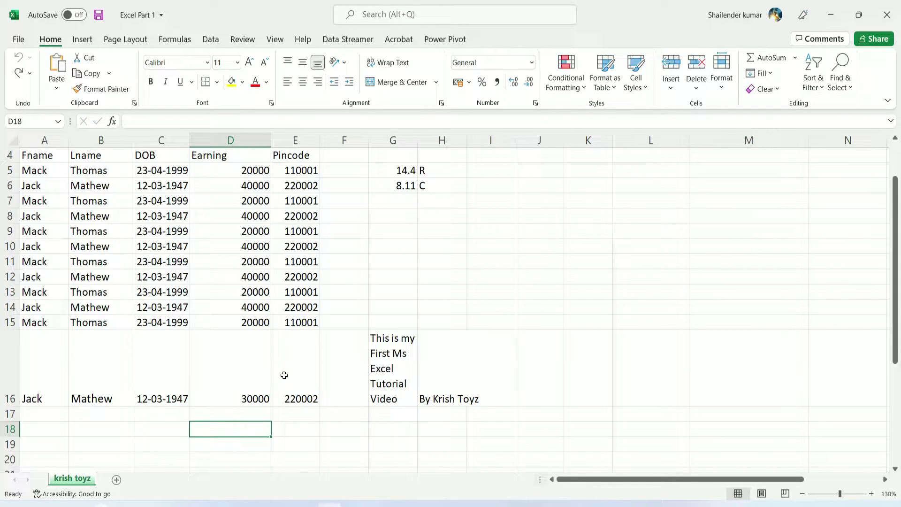
click(112, 122)
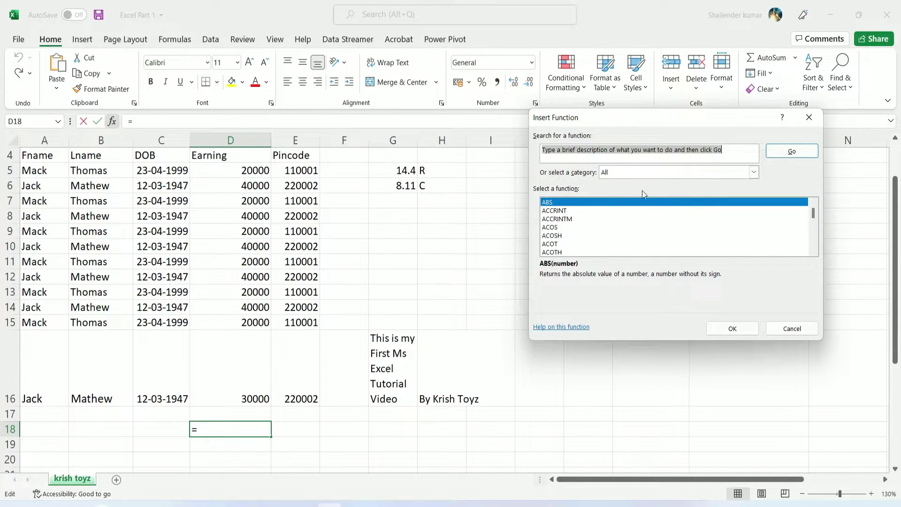
click(801, 334)
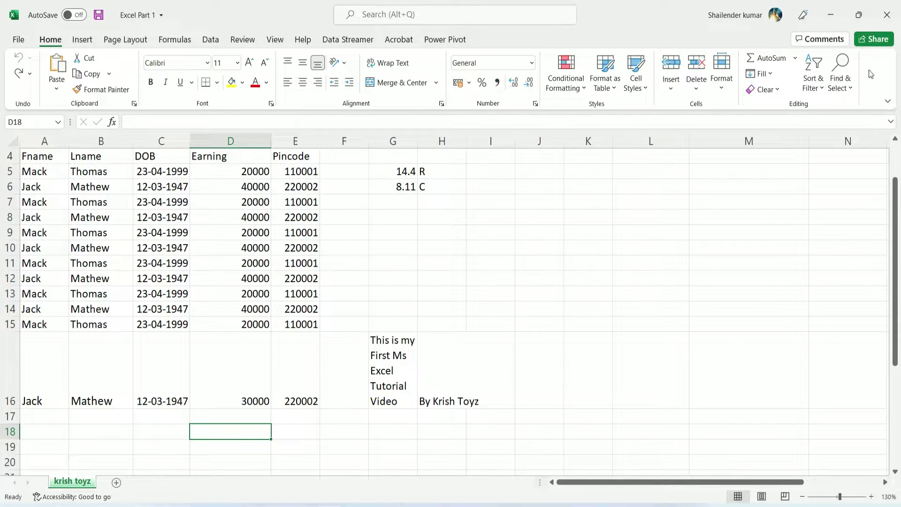
click(796, 60)
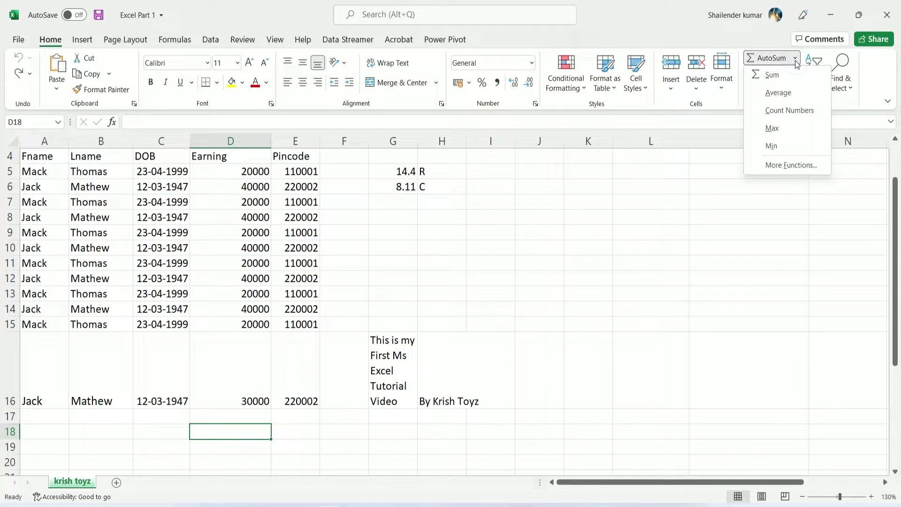
click(644, 23)
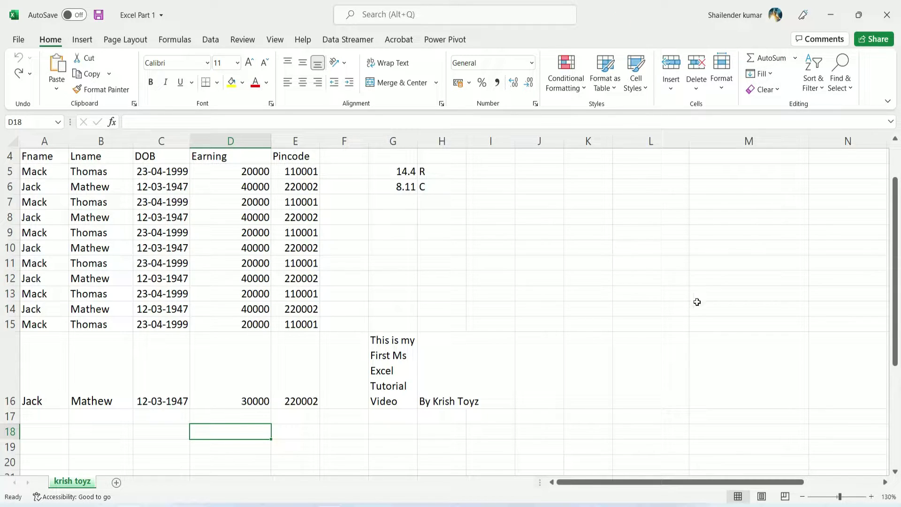
click(640, 417)
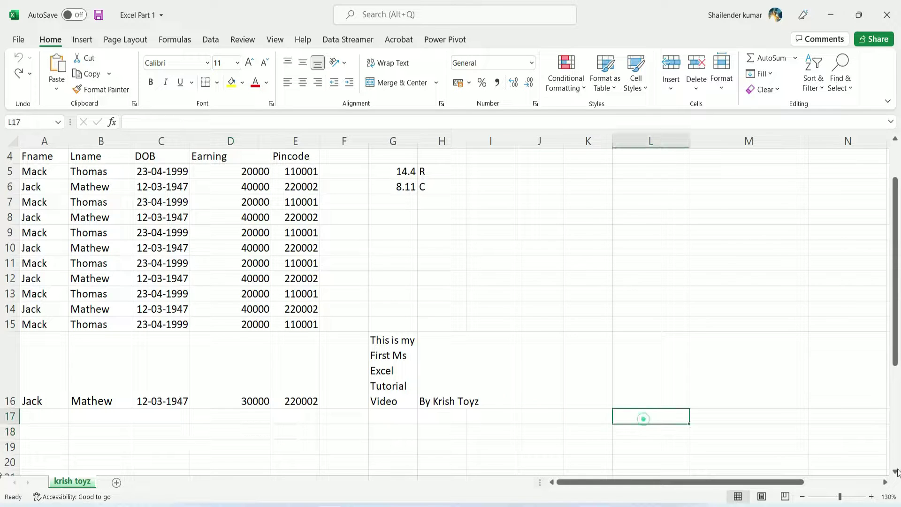
Step: Enter Krish Toyz in L17, fill it up through L10:L16, then undo the fill
text(Krish Toyz)
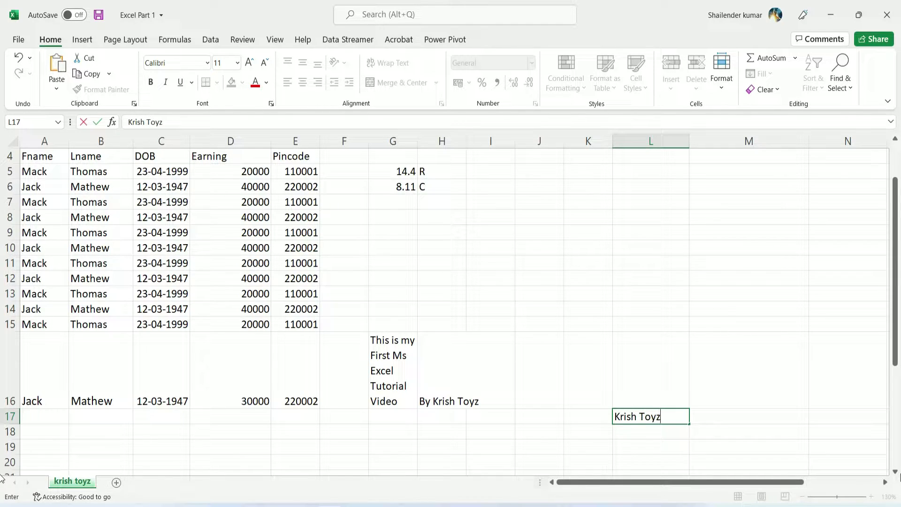
key(Return)
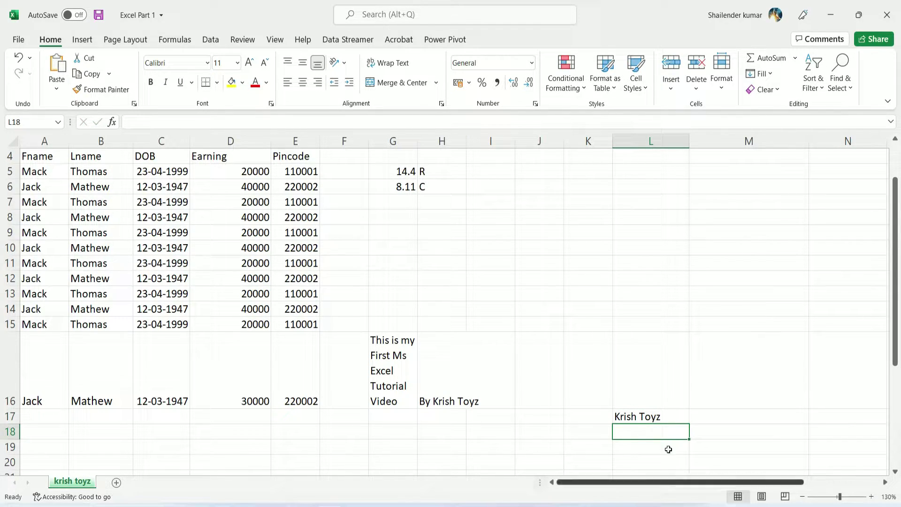
drag(652, 416, 675, 246)
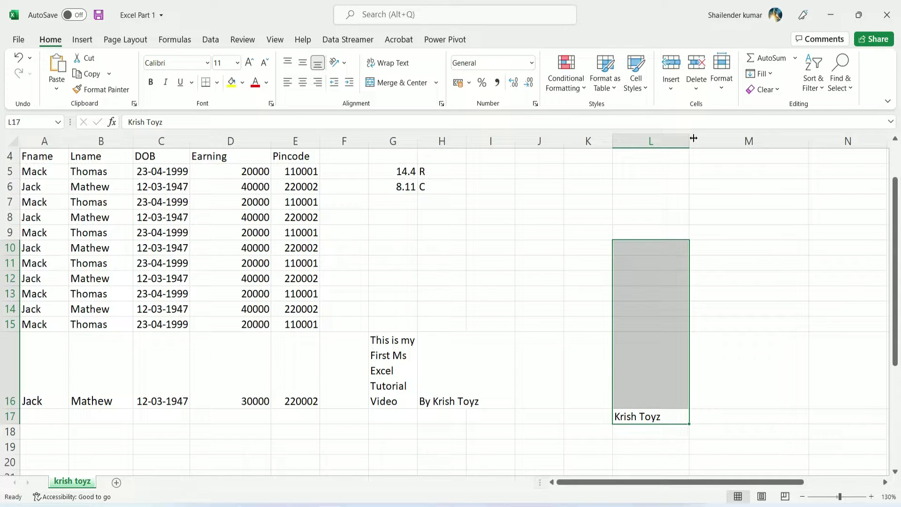
click(772, 74)
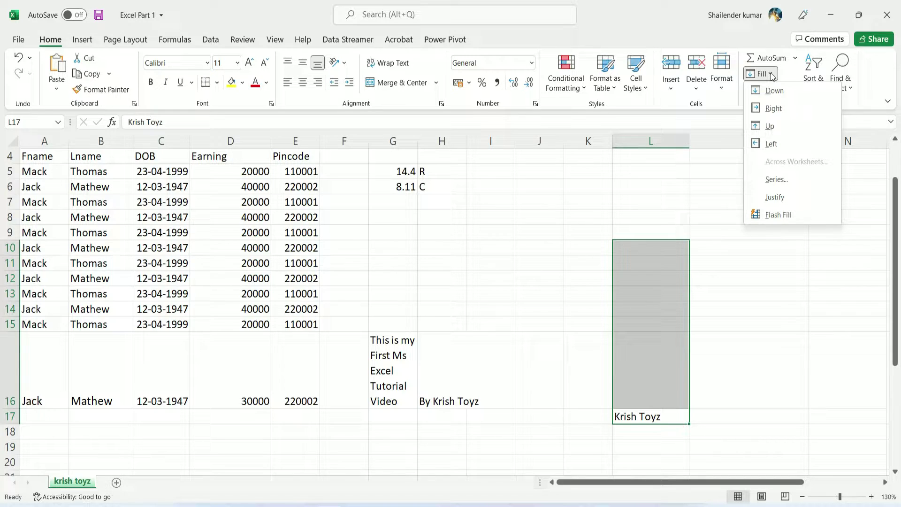
click(774, 131)
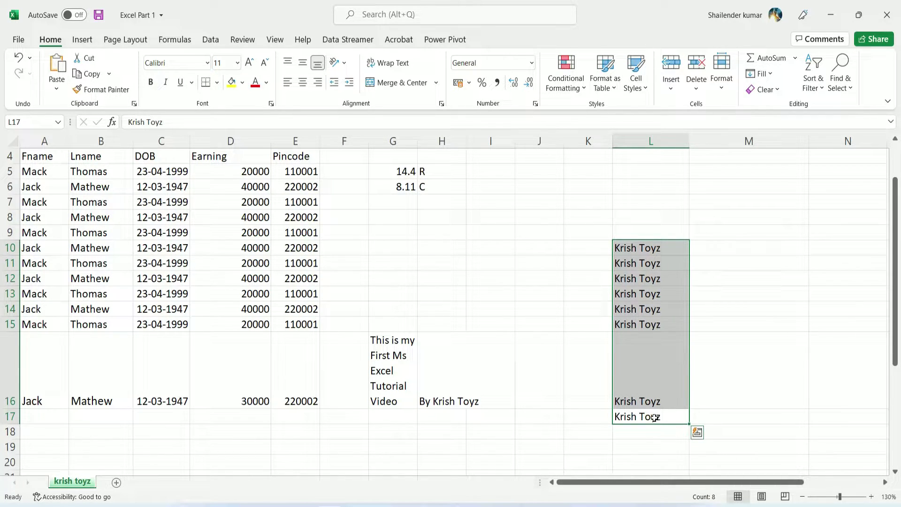
key(ctrl+z)
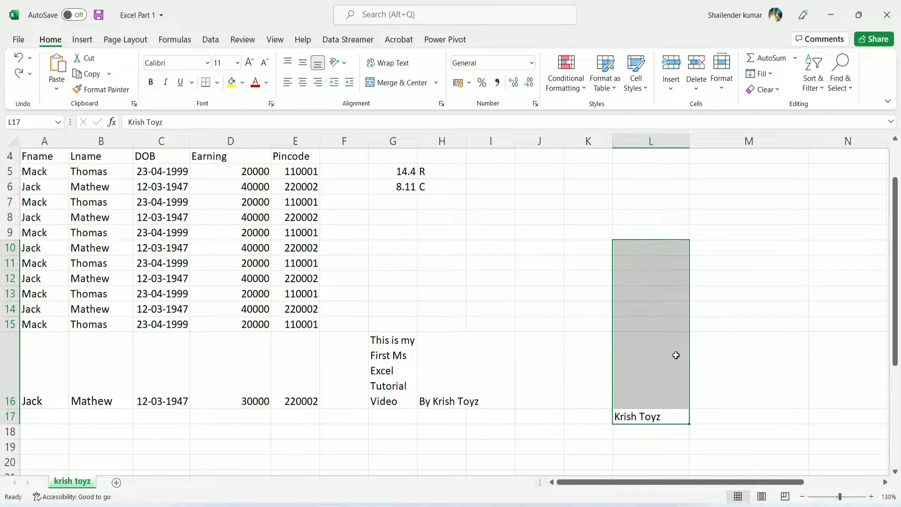
scroll(681, 395, down, 1)
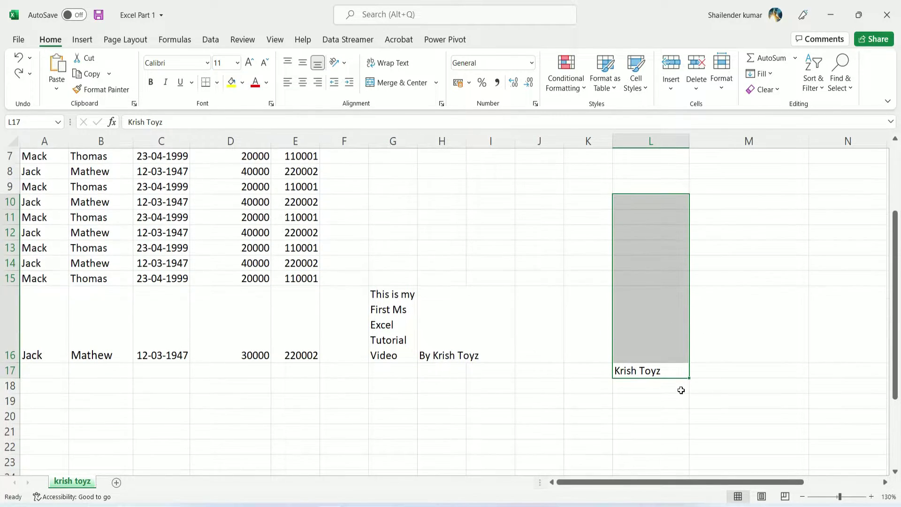
scroll(676, 366, down, 1)
click(652, 326)
drag(652, 326, 646, 459)
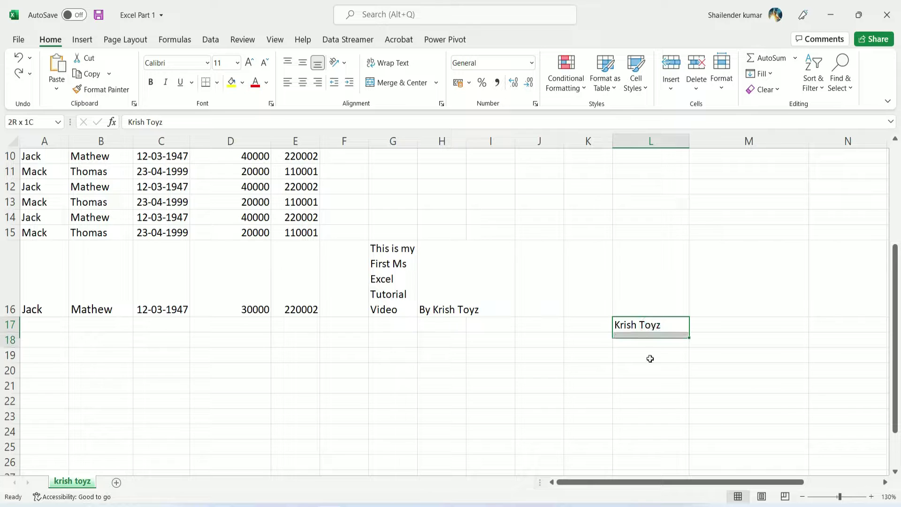
click(771, 75)
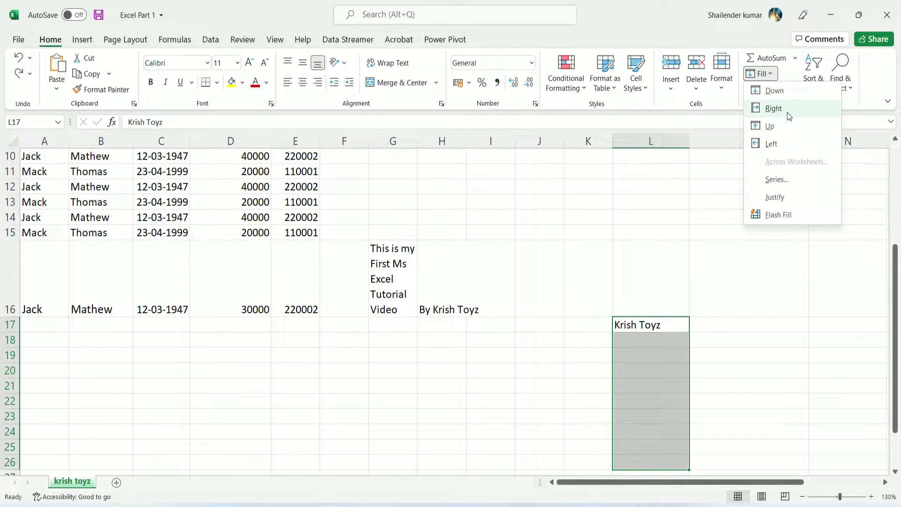
click(791, 92)
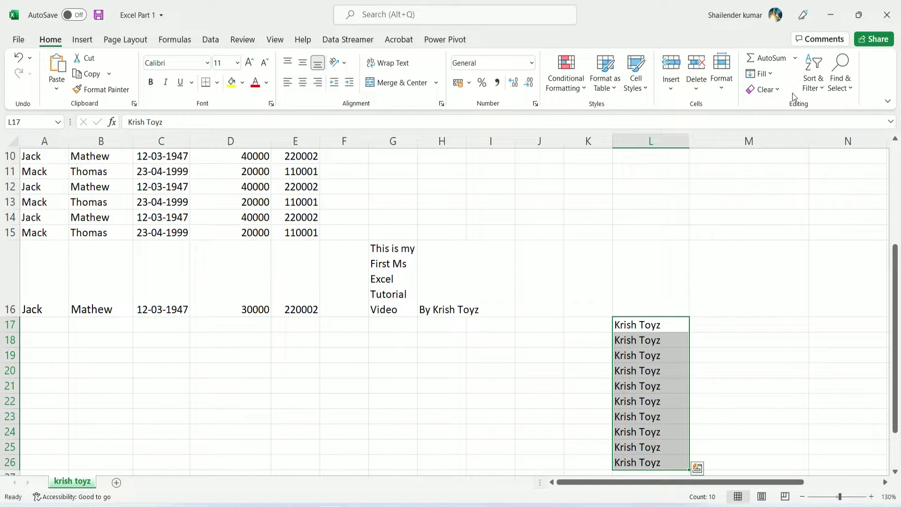
key(ctrl+z)
click(771, 76)
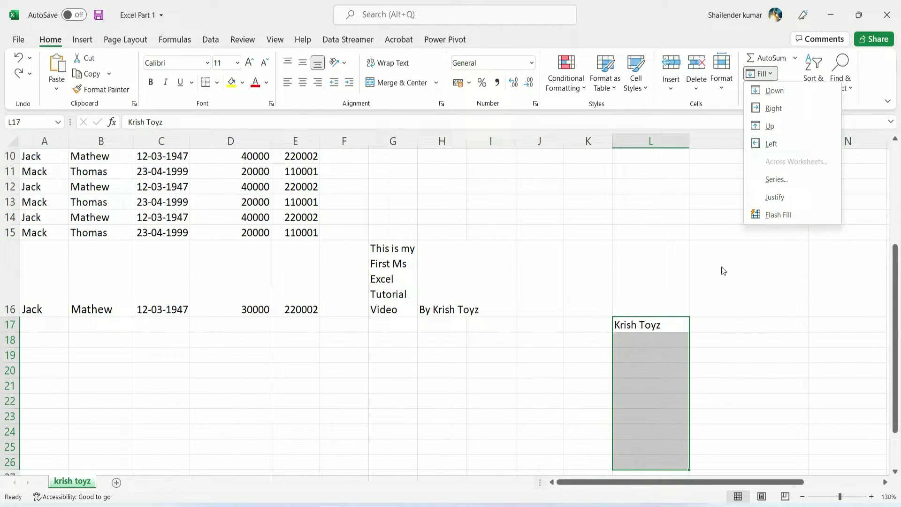
click(714, 310)
click(657, 324)
mouse_move(657, 324)
mouse_down()
mouse_move(420, 316)
mouse_move(427, 337)
mouse_move(424, 328)
mouse_up()
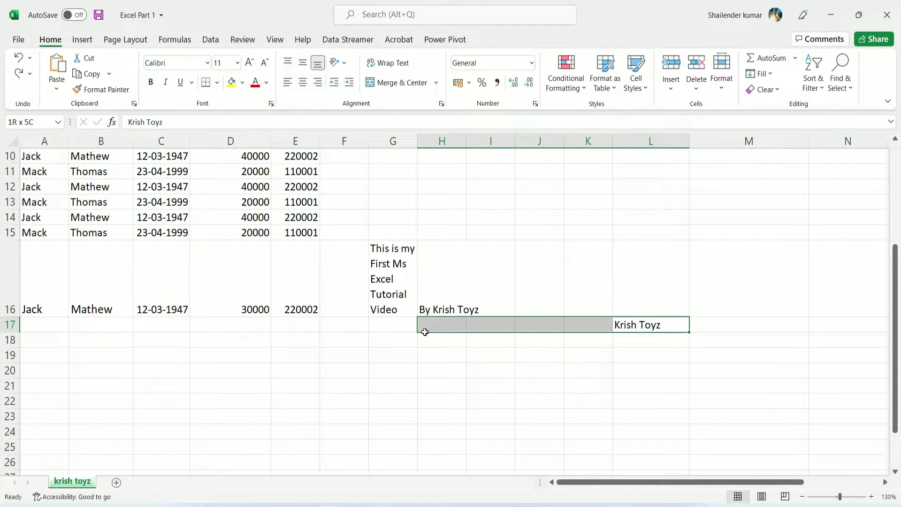
click(769, 75)
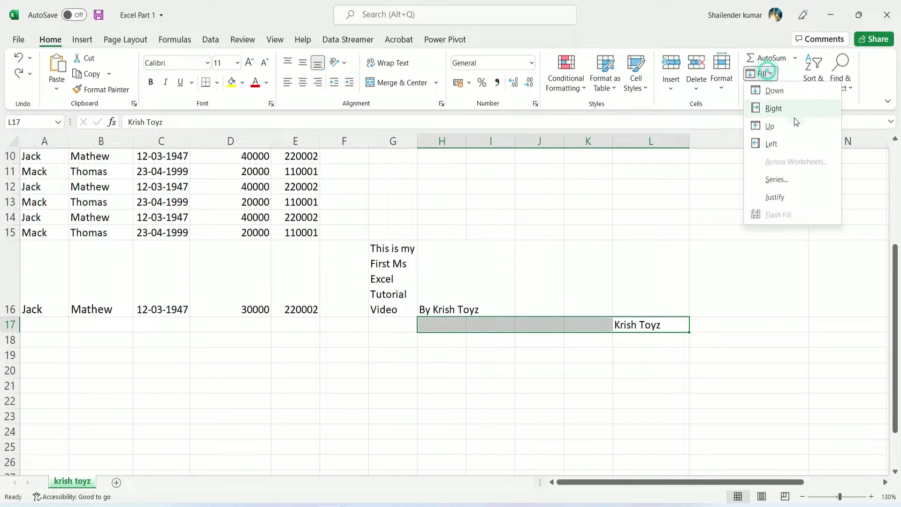
click(794, 145)
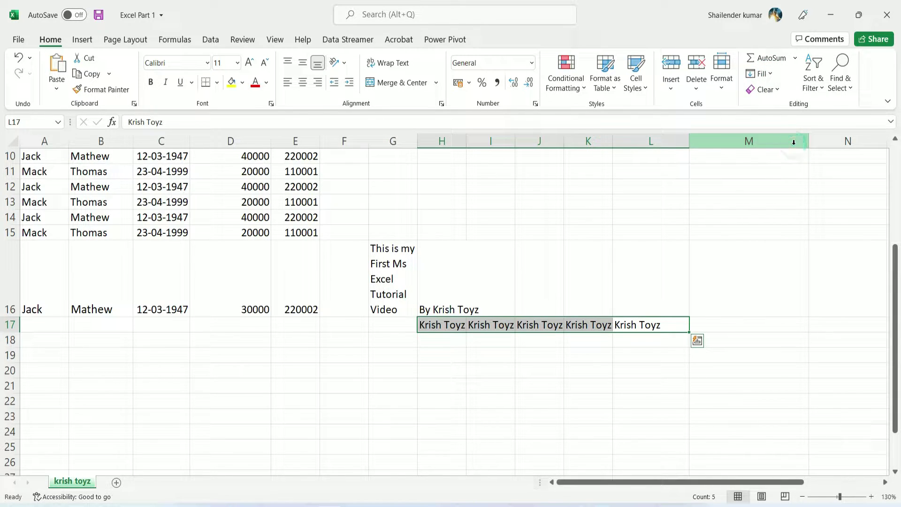
key(ctrl+z)
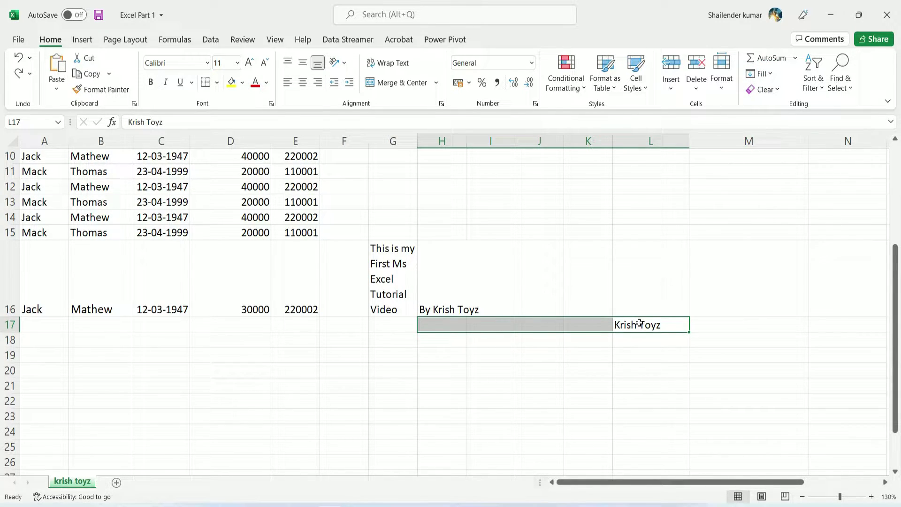
drag(642, 324, 839, 331)
click(775, 74)
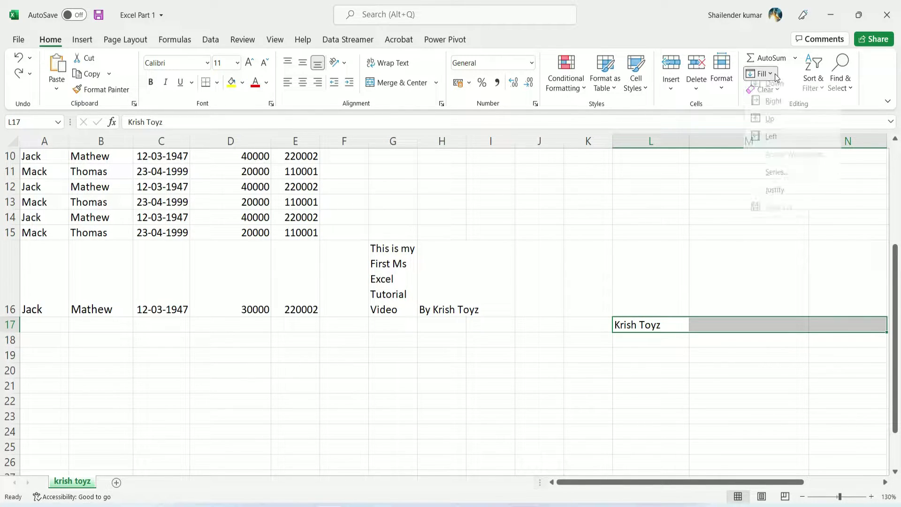
click(791, 105)
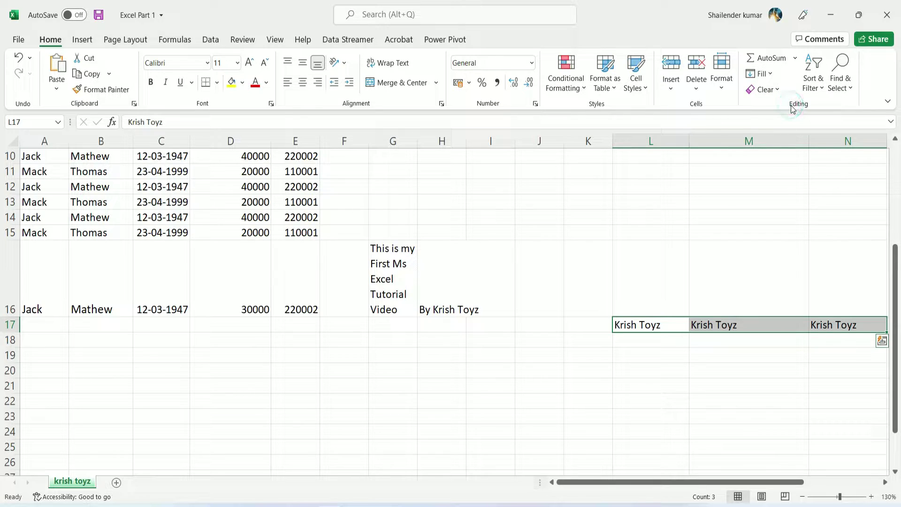
key(ctrl+z)
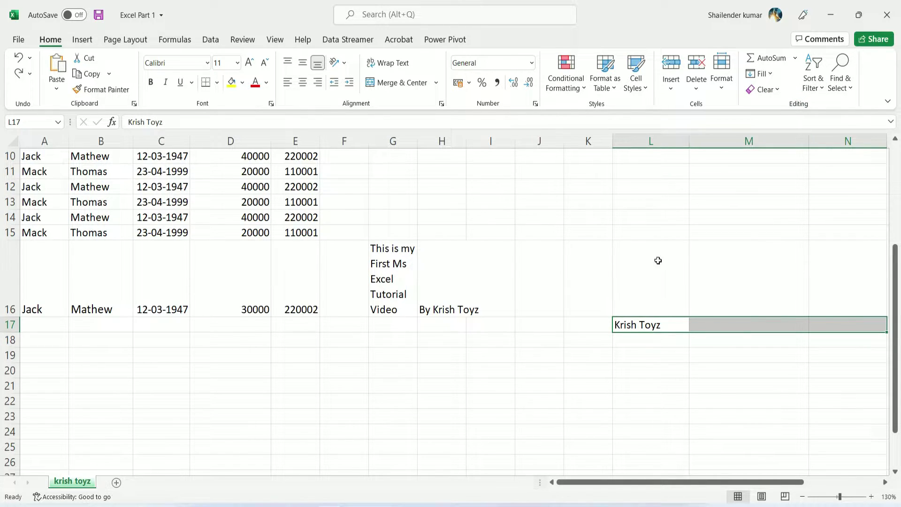
click(654, 322)
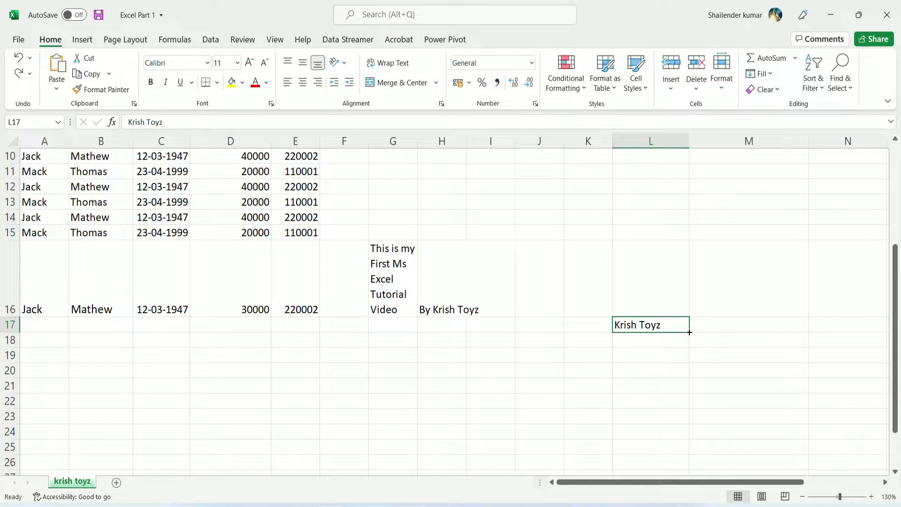
drag(689, 332, 690, 436)
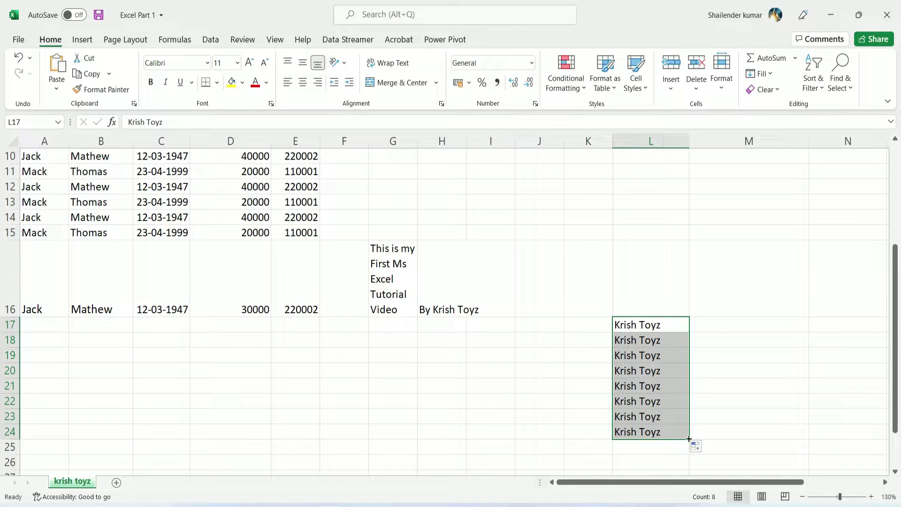
drag(689, 439, 709, 203)
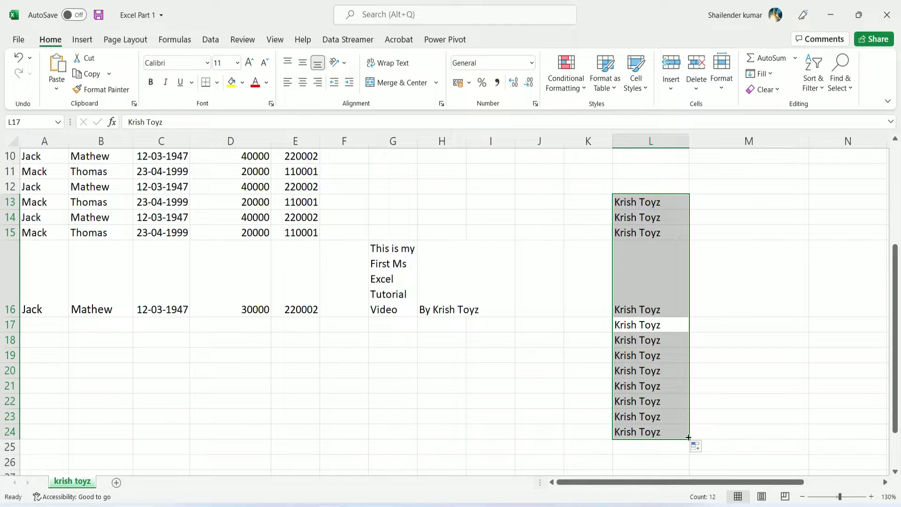
drag(689, 437, 840, 435)
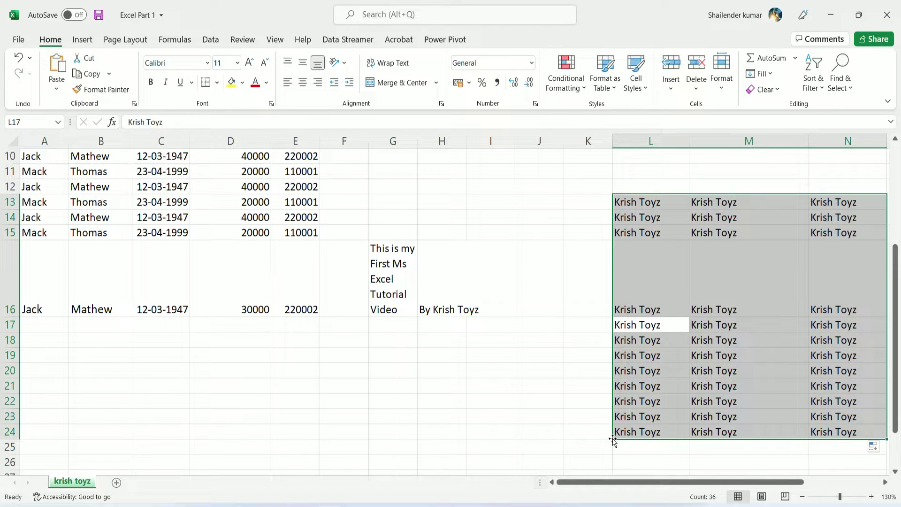
drag(614, 439, 565, 439)
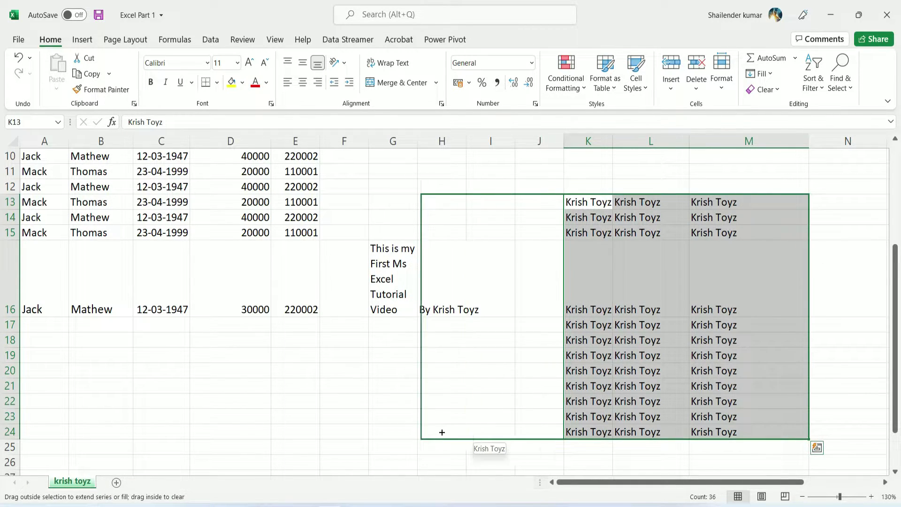
drag(810, 439, 440, 428)
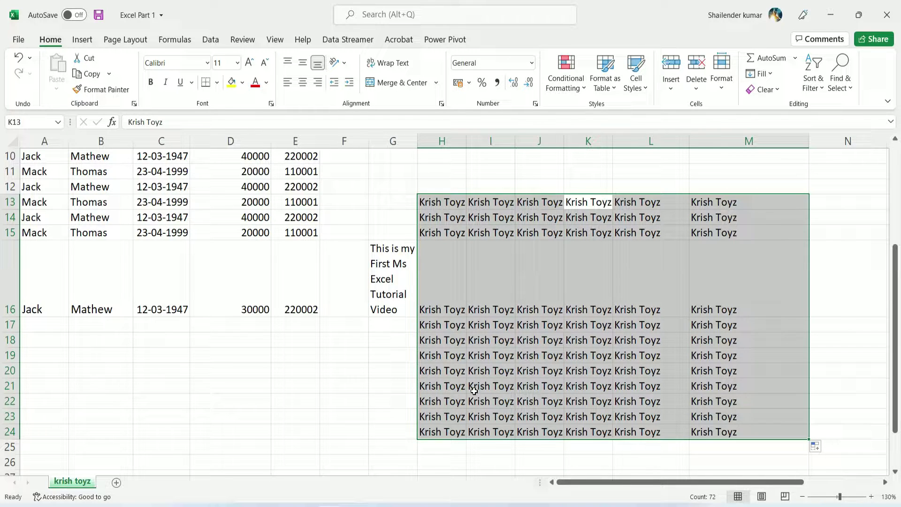
key(ctrl+z)
key(ctrl+z)
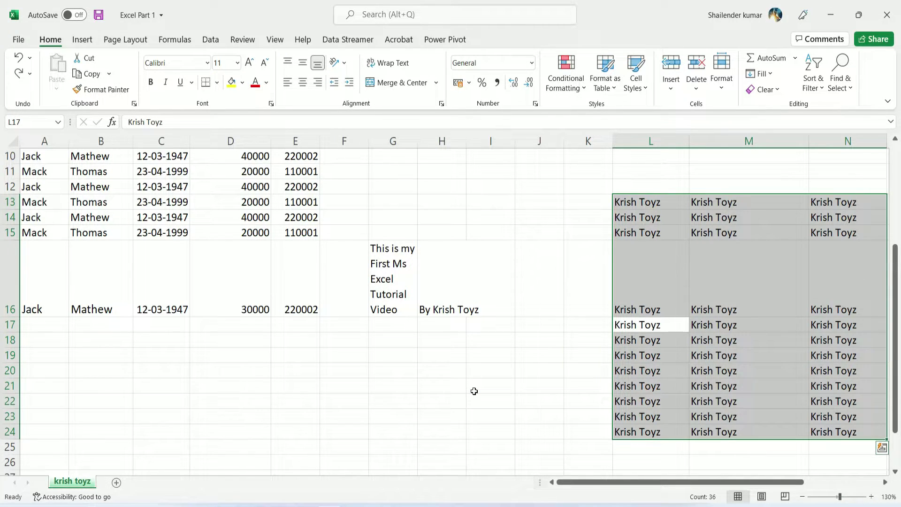
key(ctrl+z)
key(ctrl+z)
key(ctrl+z)
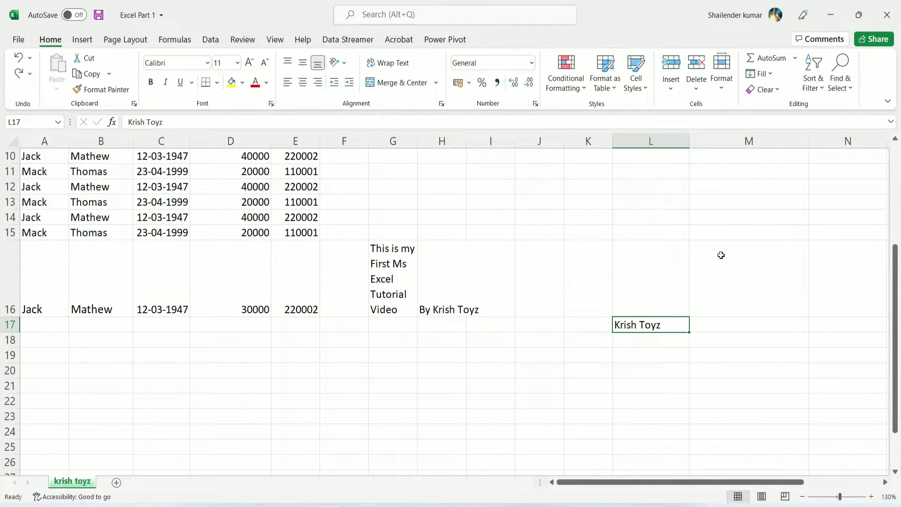
Step: Enter 1 in L6 and 2 in L7
click(769, 74)
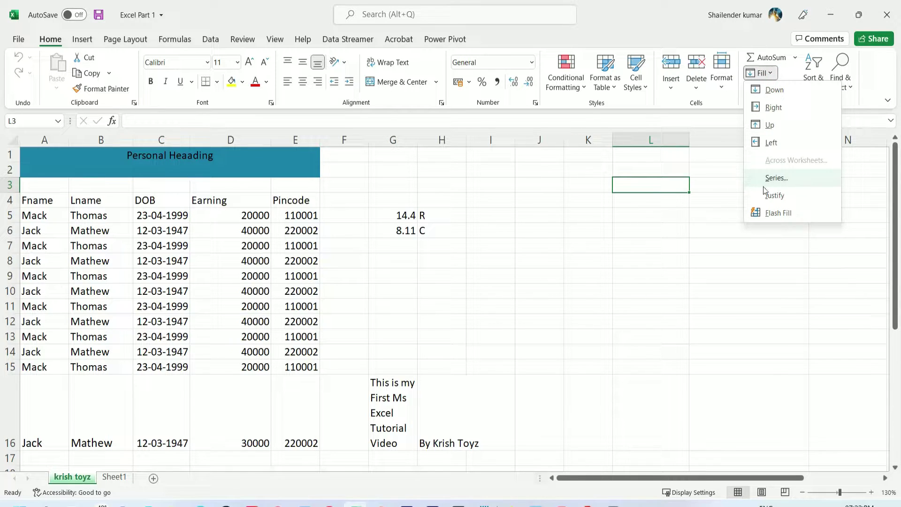
click(529, 243)
click(639, 228)
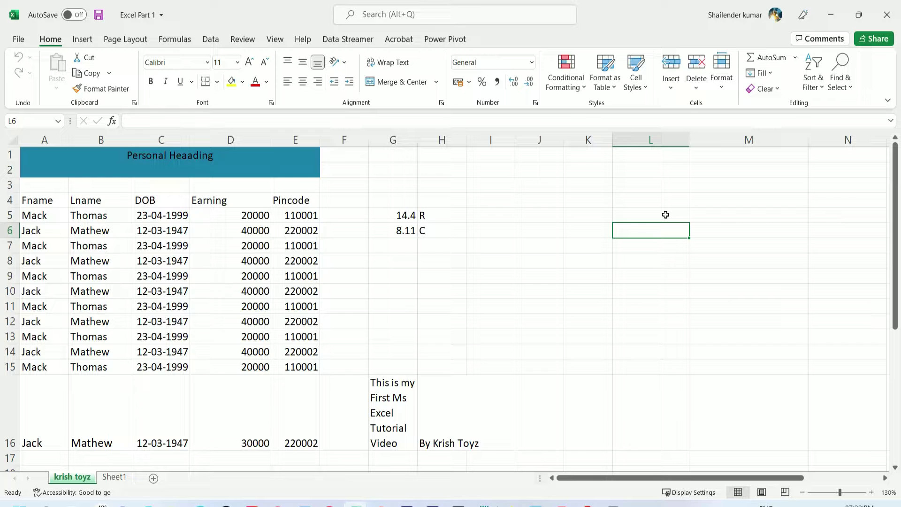
text(1)
key(Return)
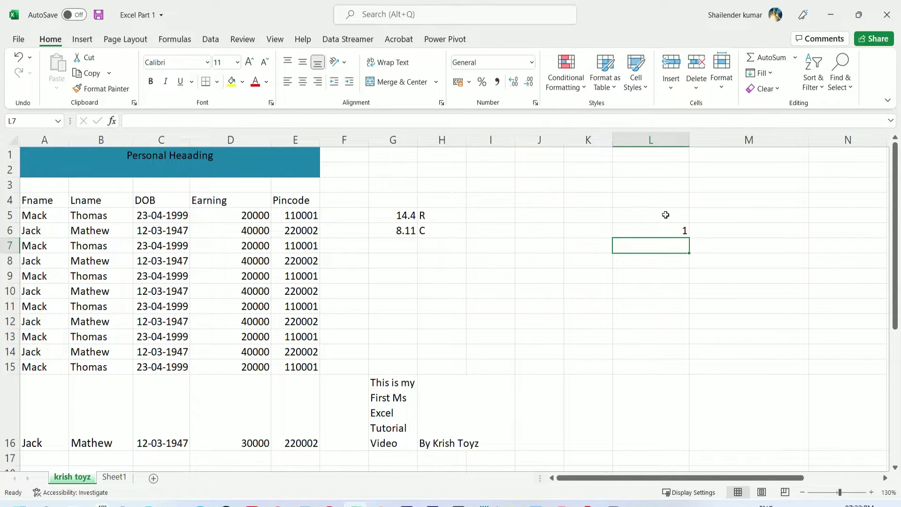
text(2)
key(Return)
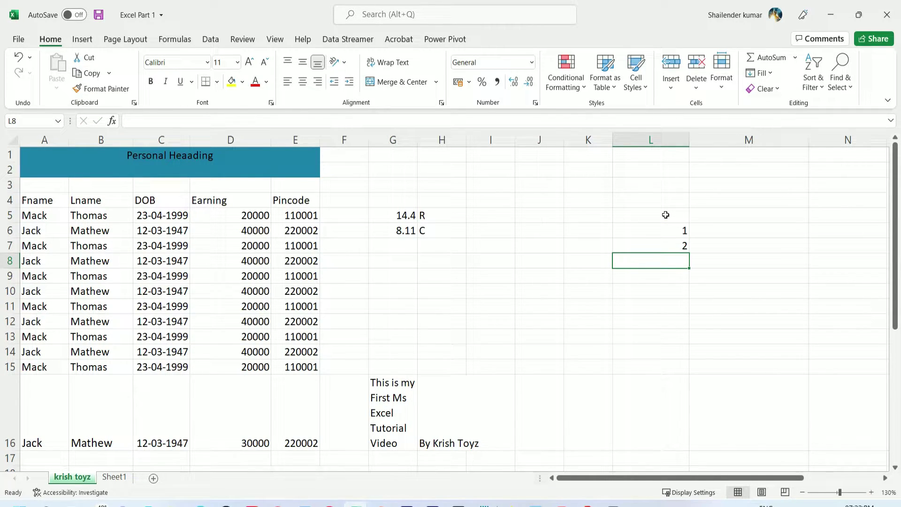
Step: Fill L6:L15 with a linear series 1 to 10, then revert and undo the extended drag
drag(666, 235, 678, 371)
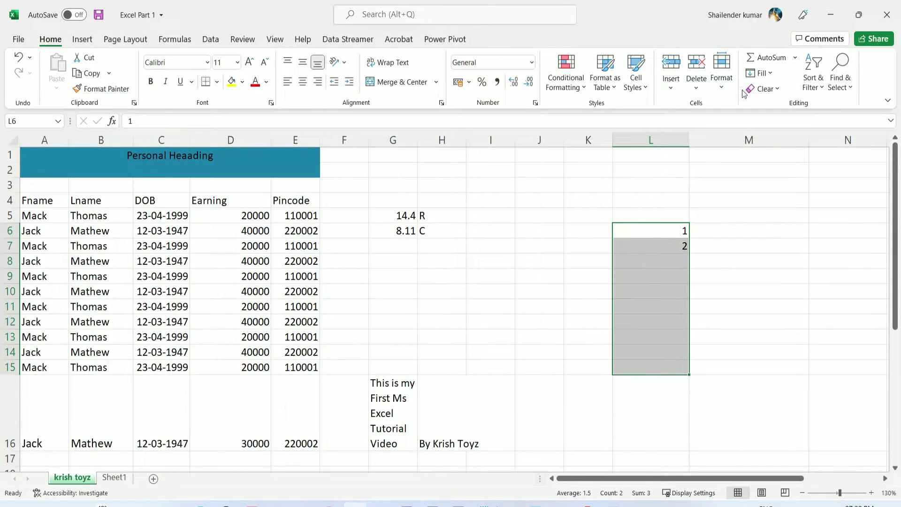
click(770, 74)
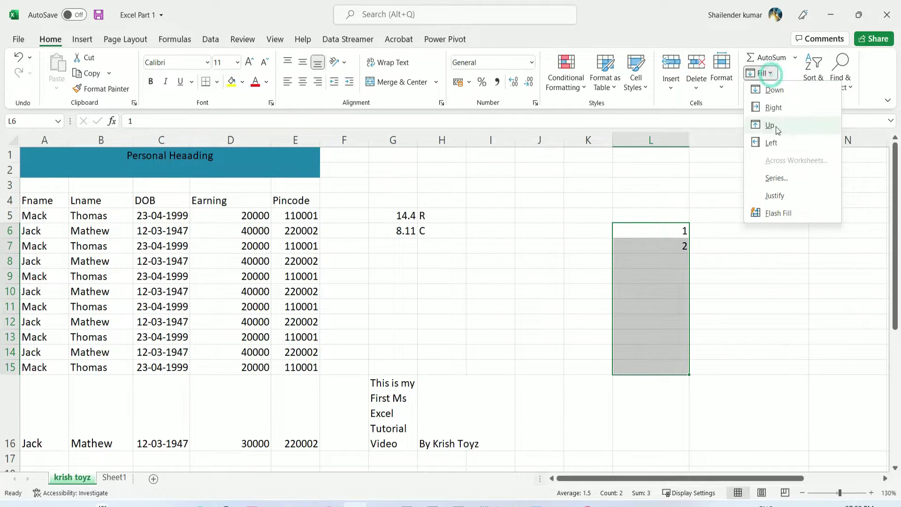
click(788, 185)
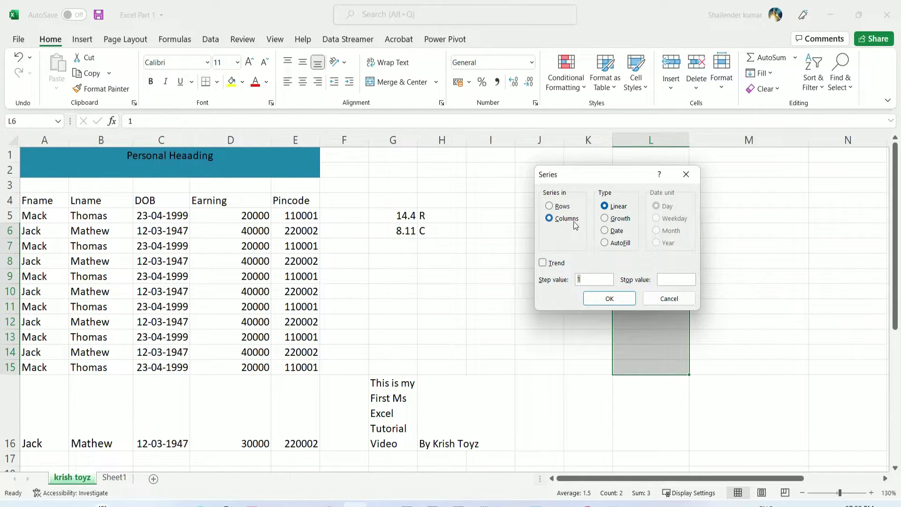
click(609, 299)
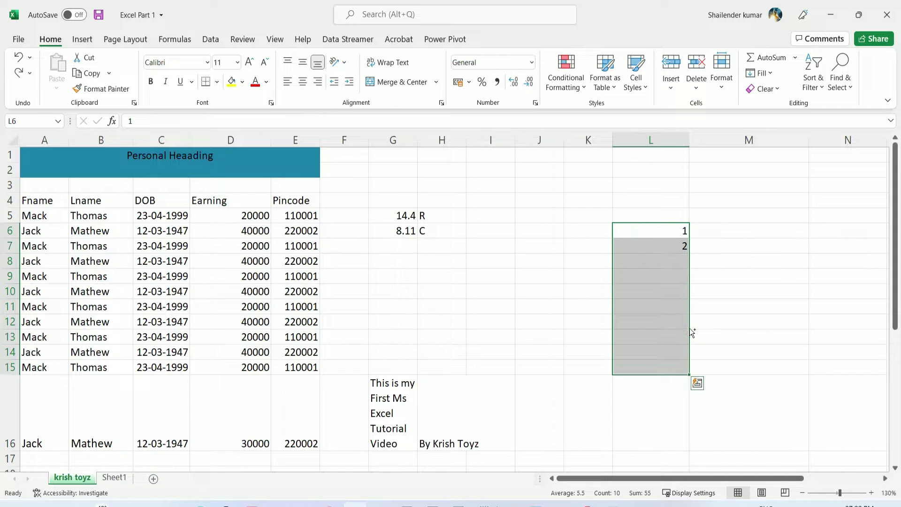
mouse_move(689, 375)
mouse_down()
mouse_move(680, 227)
mouse_move(683, 257)
mouse_up()
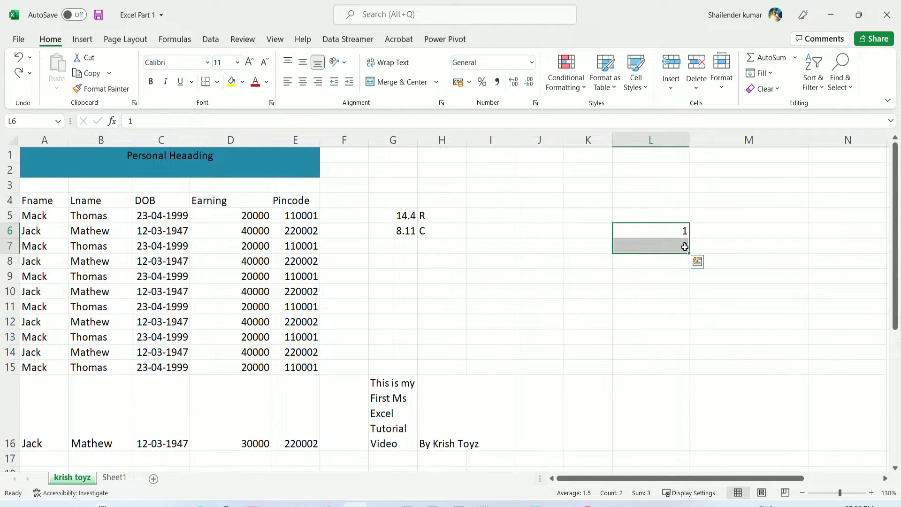
mouse_move(692, 253)
mouse_down()
mouse_move(703, 439)
mouse_move(709, 435)
mouse_up()
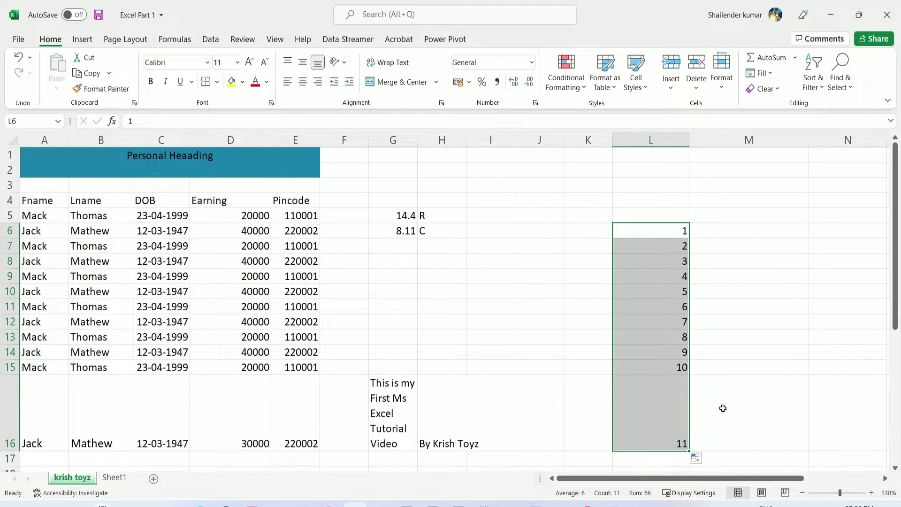
key(ctrl+z)
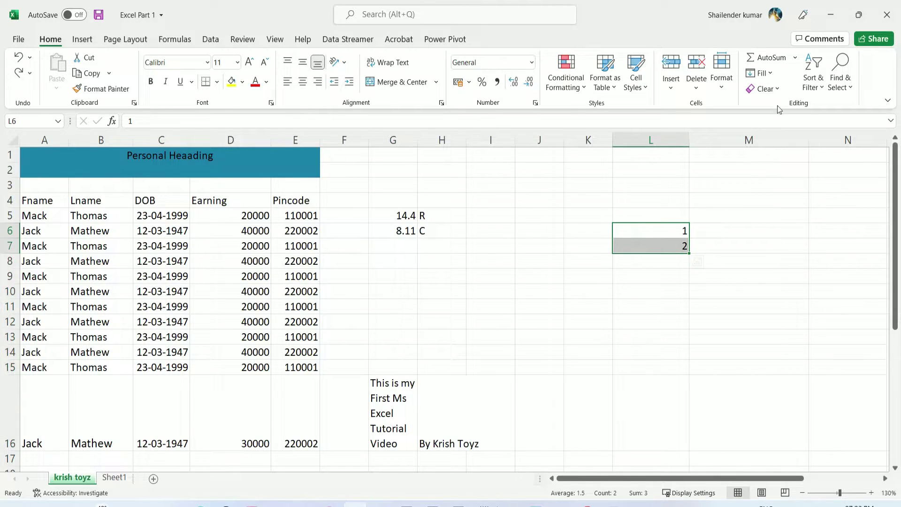
Step: Apply a growth series with step 1 to L6:L14, then undo the resulting column of 1s
click(664, 230)
key(shift+Down)
key(shift+Down)
key(shift+Down)
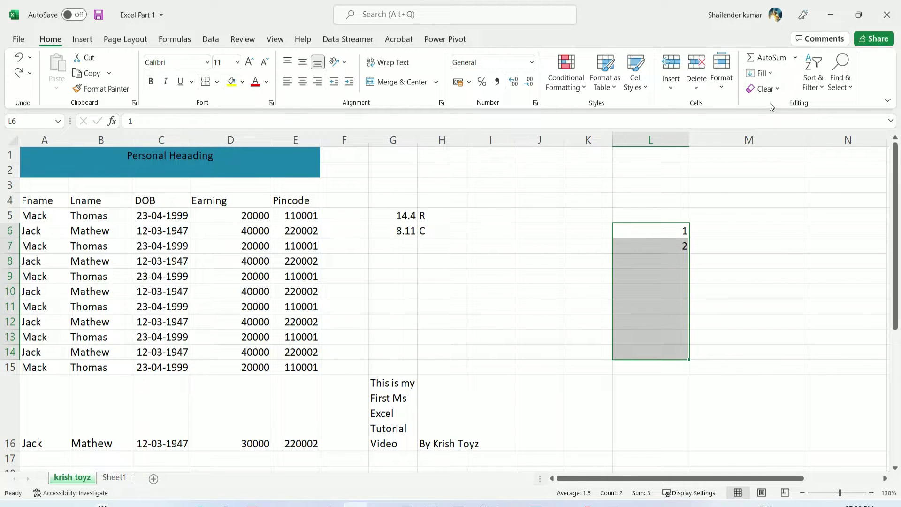
click(770, 73)
click(782, 177)
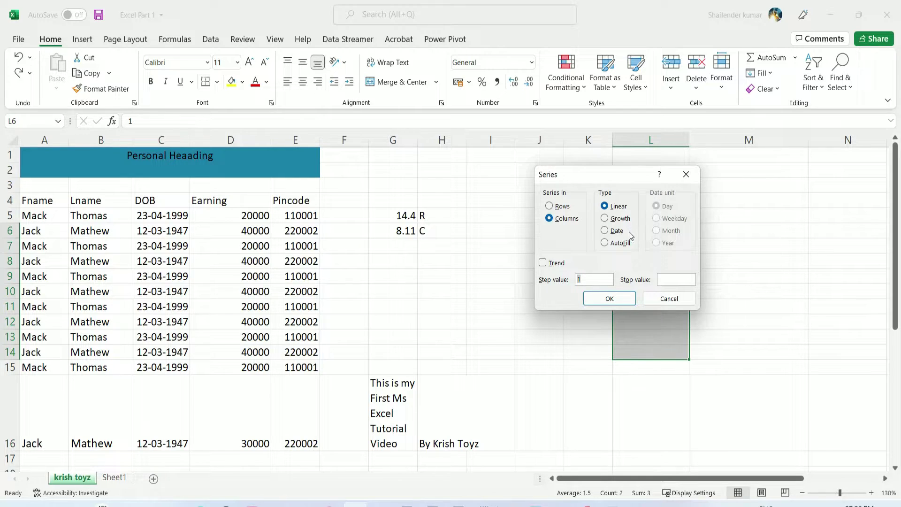
click(624, 219)
click(612, 299)
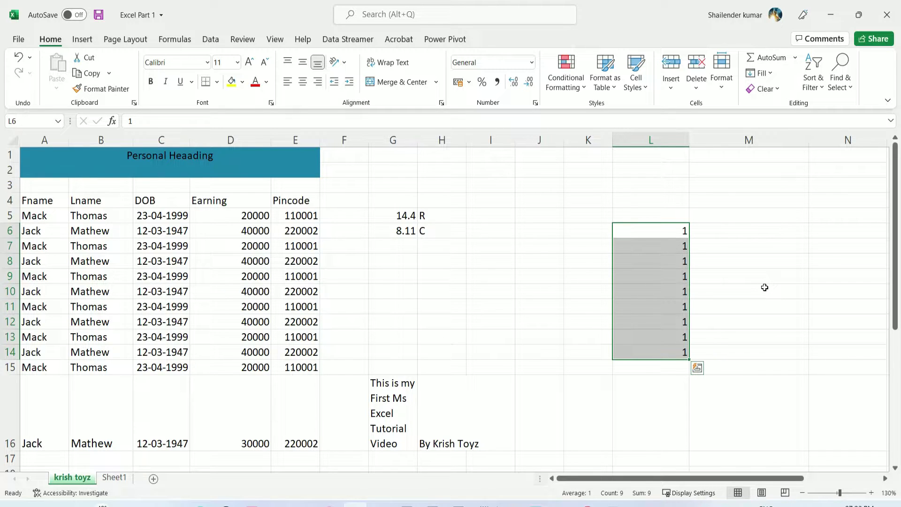
key(ctrl+z)
Step: Fill L6:L16 with a growth series of step 4, then undo it
key(shift+Down)
key(shift+Down)
click(760, 73)
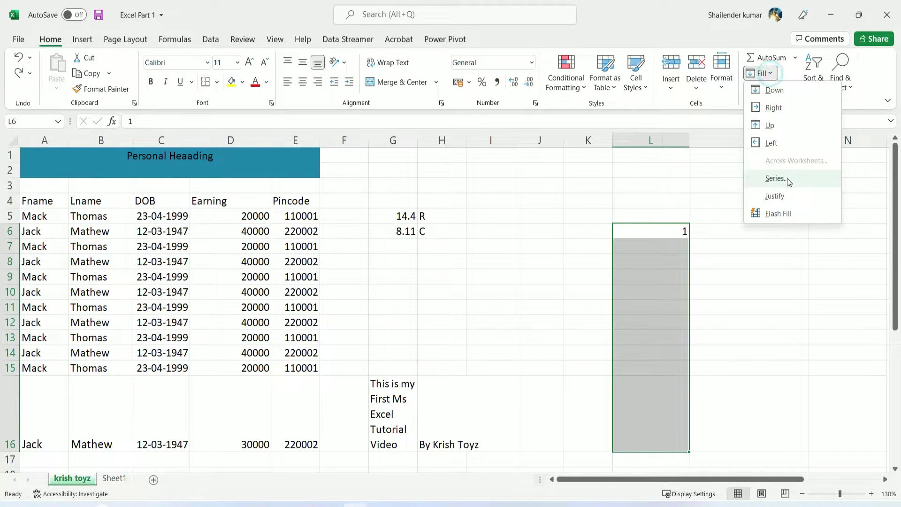
click(776, 179)
click(629, 218)
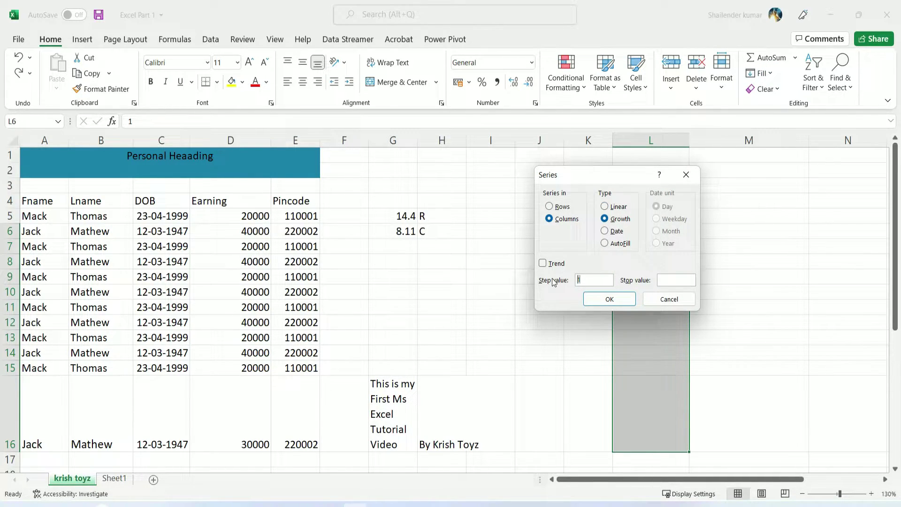
text(4)
click(627, 297)
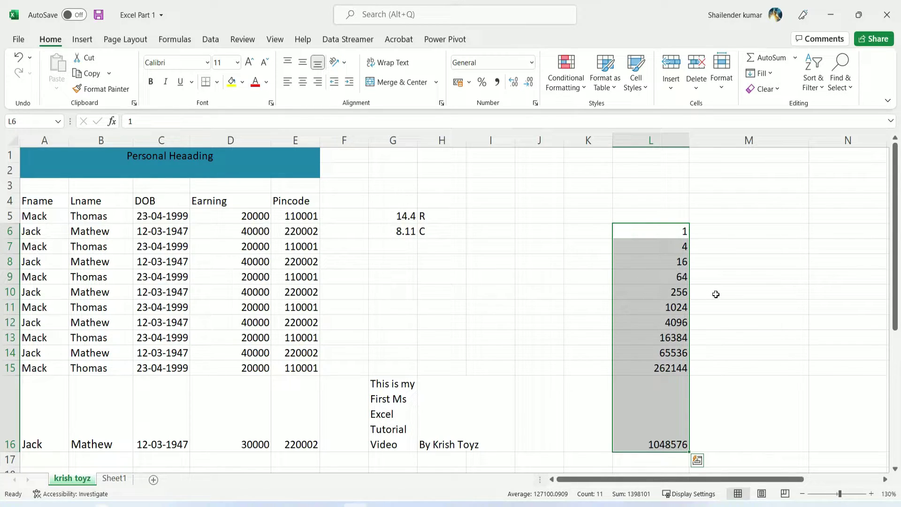
key(ctrl+z)
click(759, 73)
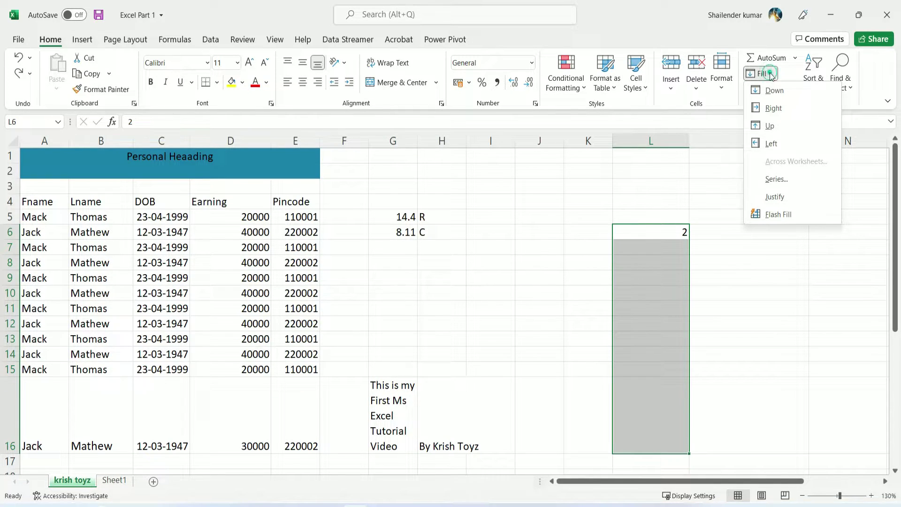
Step: Fill L6:L16 with a times-3 growth series from 2 to 118098 and check L7
click(777, 179)
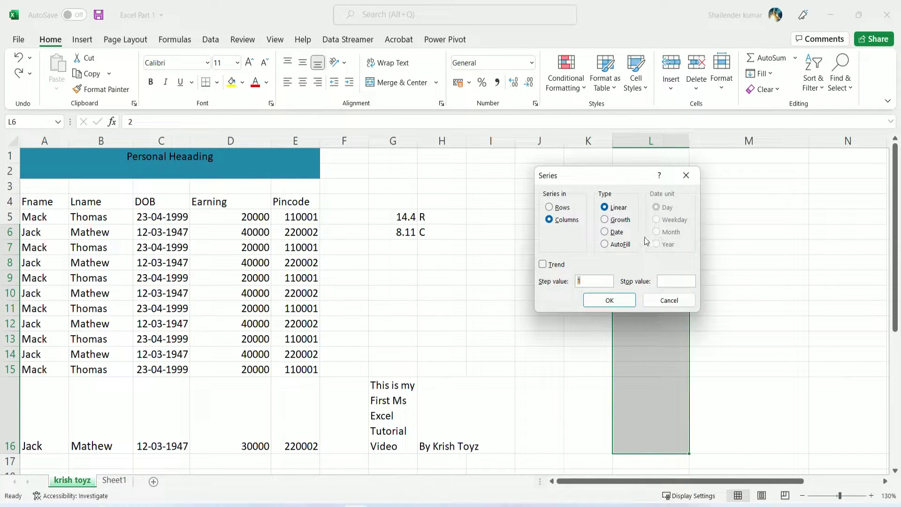
click(619, 220)
double_click(609, 283)
text(2)
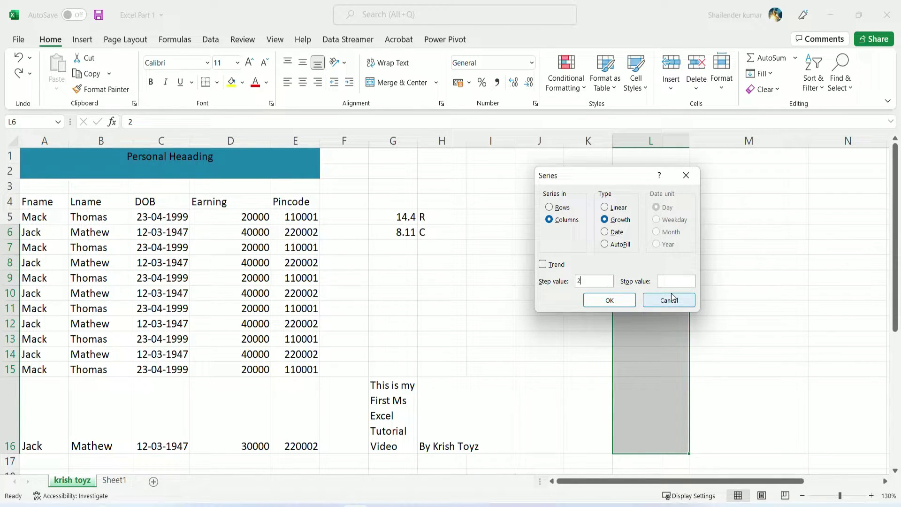
click(609, 301)
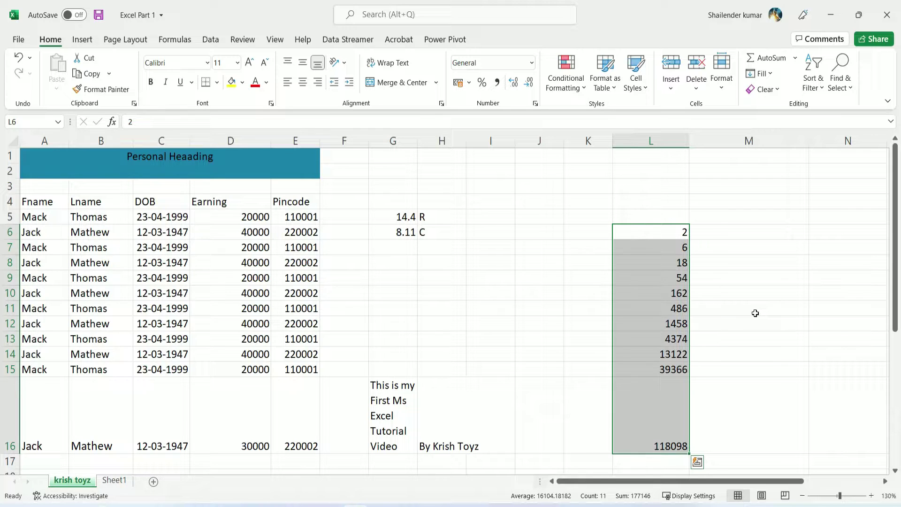
click(681, 251)
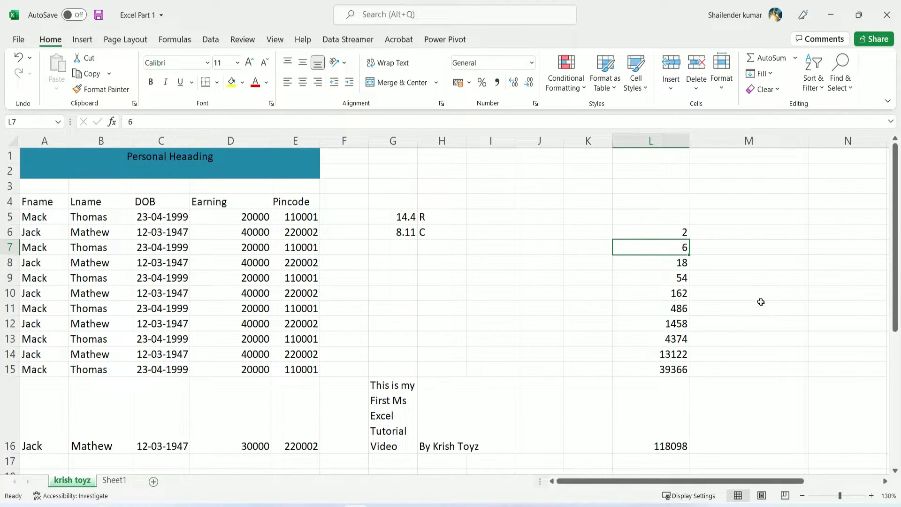
Step: Undo the growth fill, then try a linear series of step 2 stopping at 10, and undo it
key(ctrl+z)
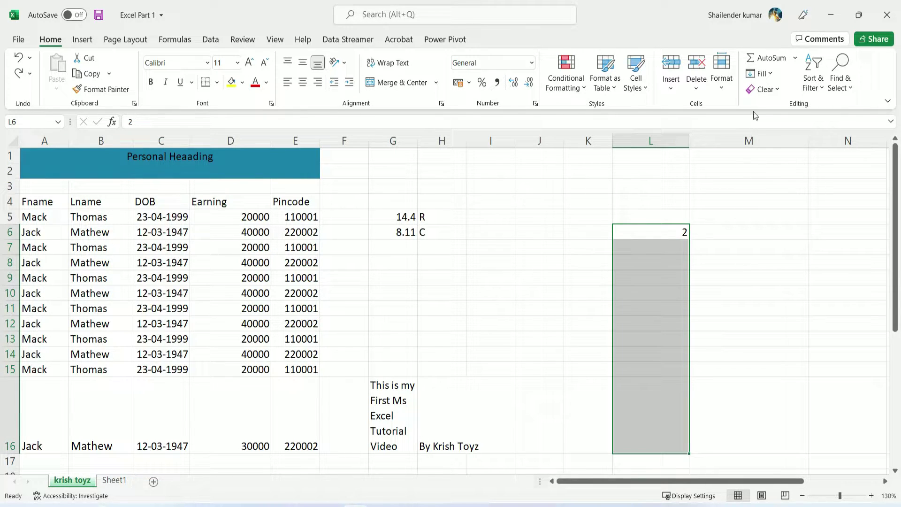
click(770, 74)
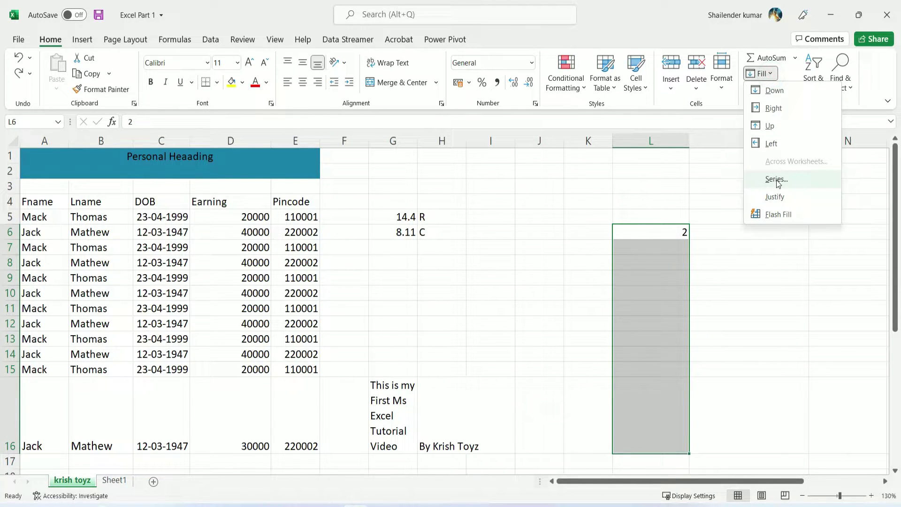
click(777, 179)
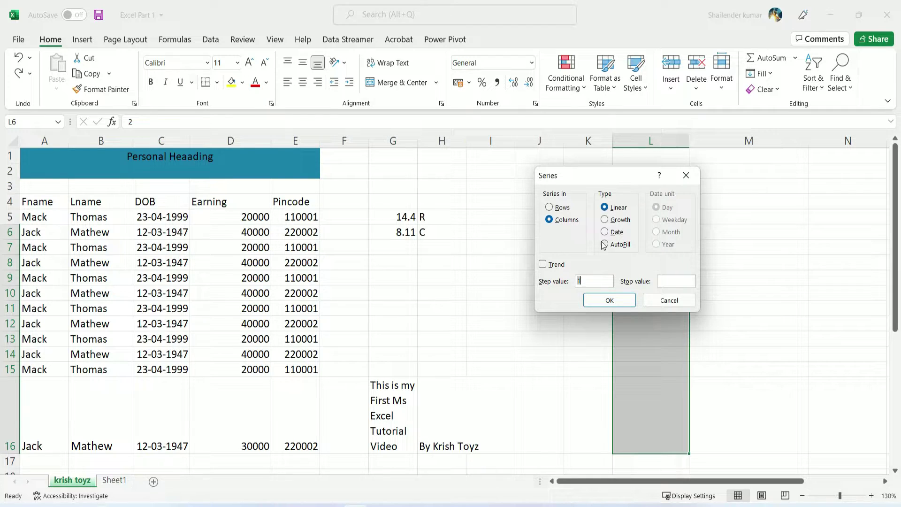
click(687, 280)
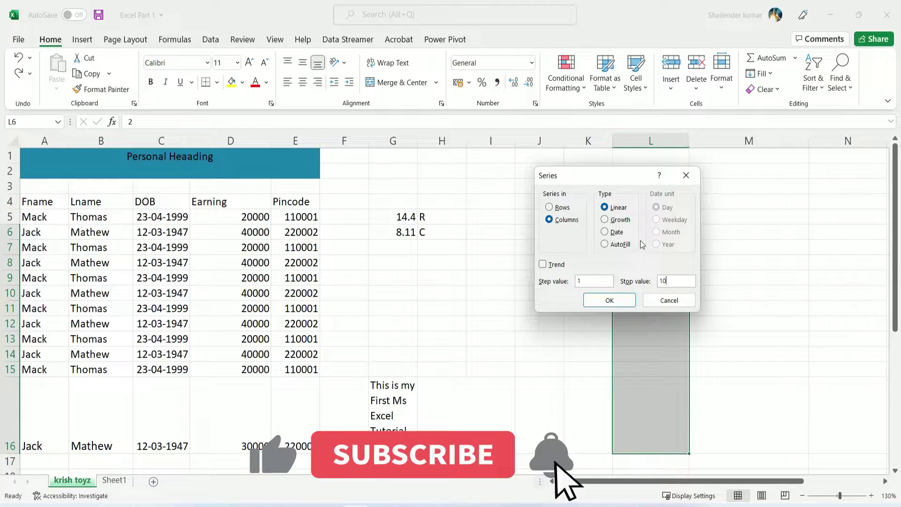
double_click(596, 281)
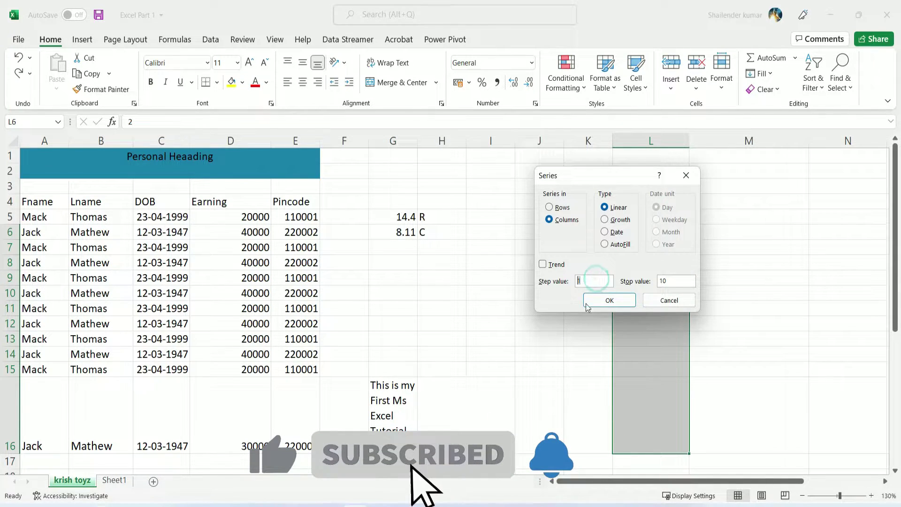
text(2)
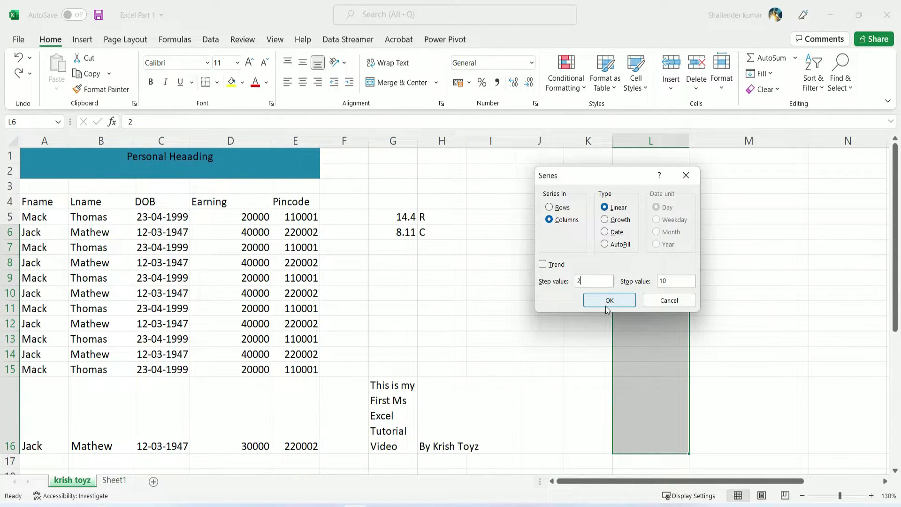
click(628, 303)
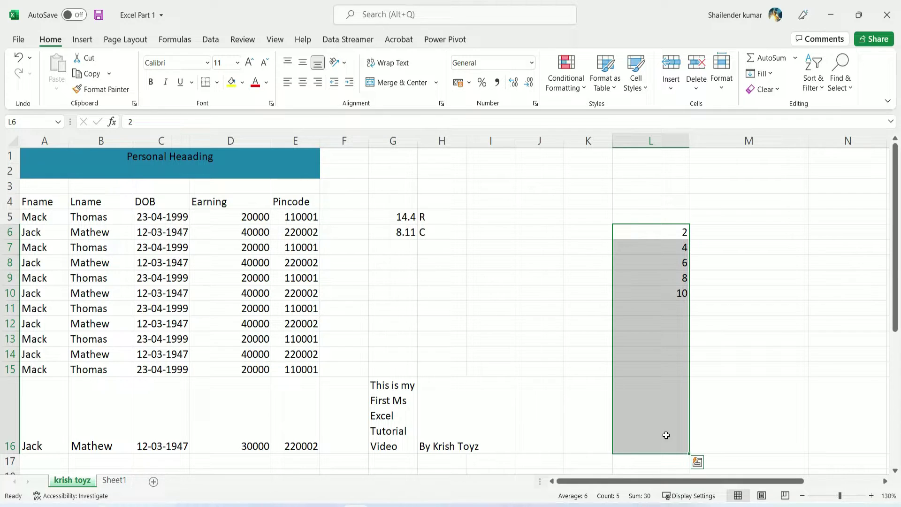
key(ctrl+z)
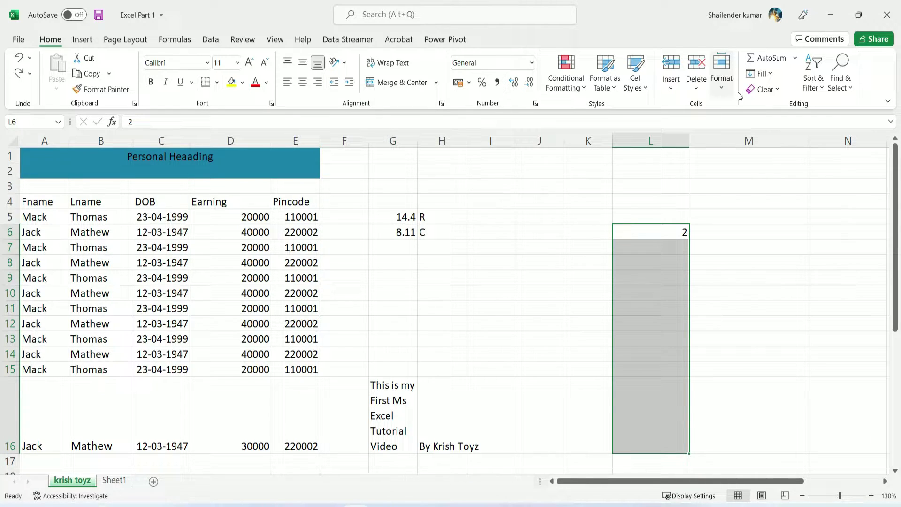
Step: Cancel the Series dialog and start typing a date in L6
click(768, 76)
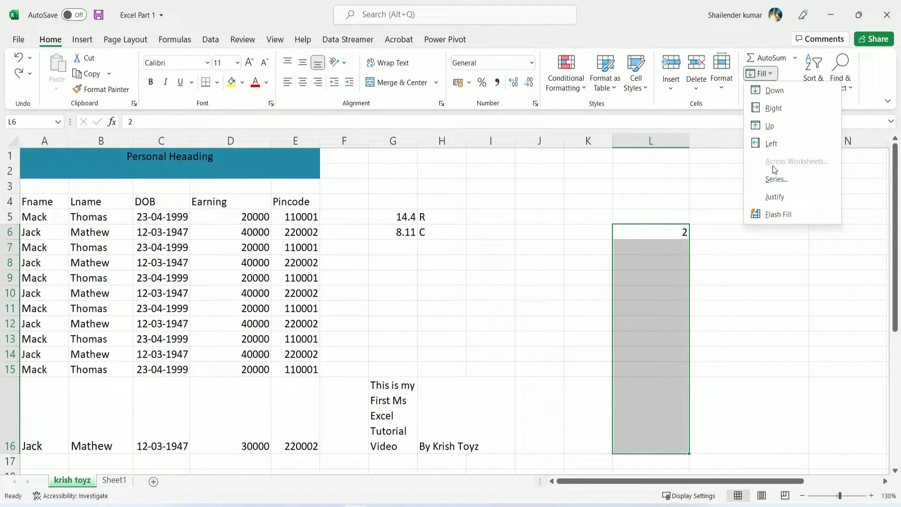
click(776, 180)
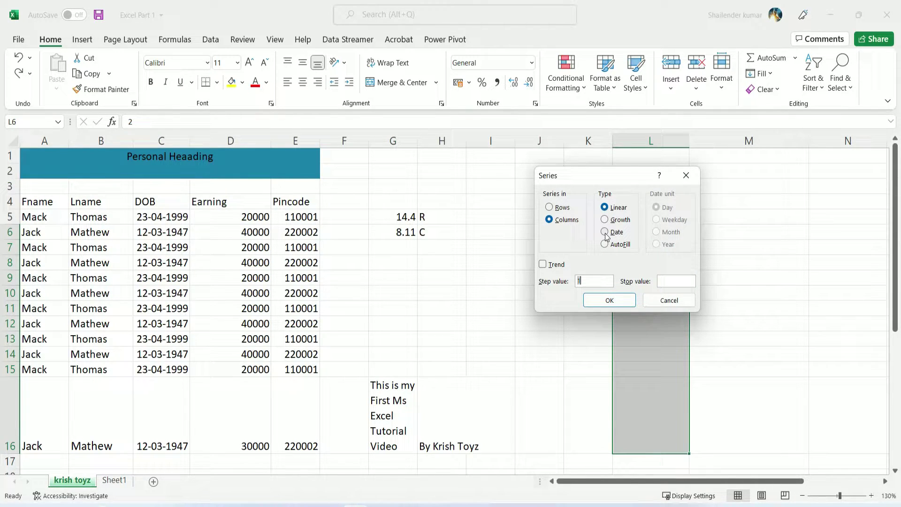
click(670, 302)
text(24)
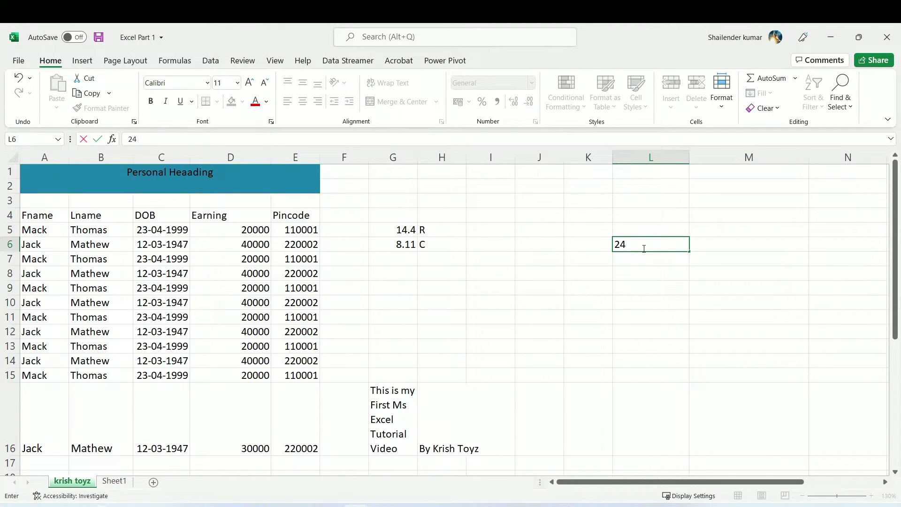
text(/02/20)
text(22)
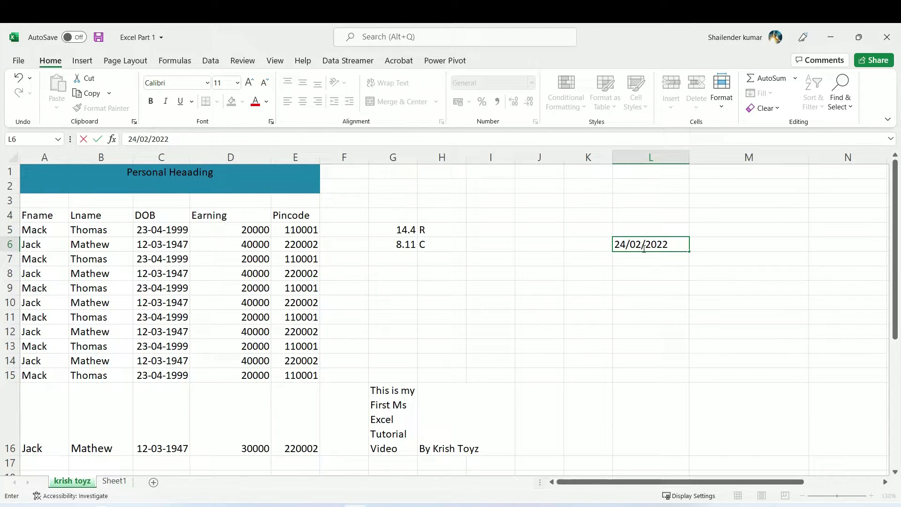
Step: Confirm 24/02/2022 in L6 and fill L6:L14 with daily dates through 04-03-2022
key(Return)
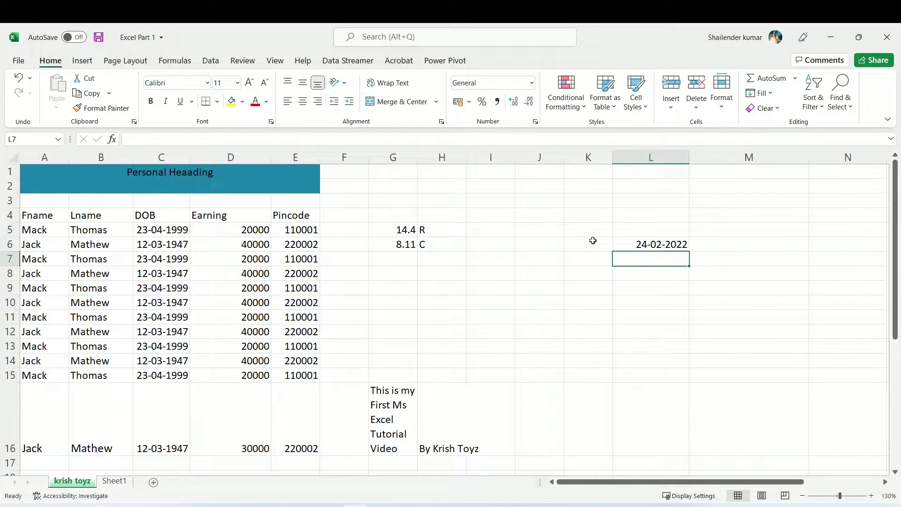
drag(657, 243, 655, 362)
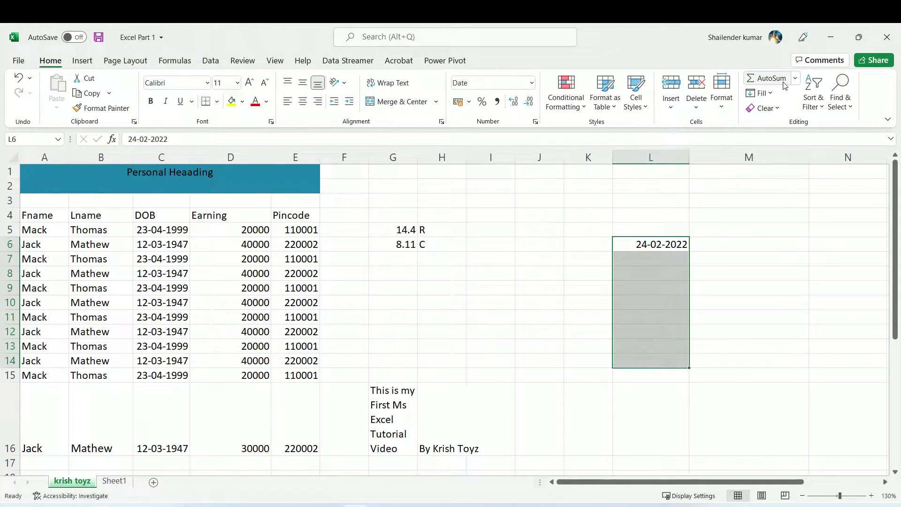
click(772, 97)
click(785, 195)
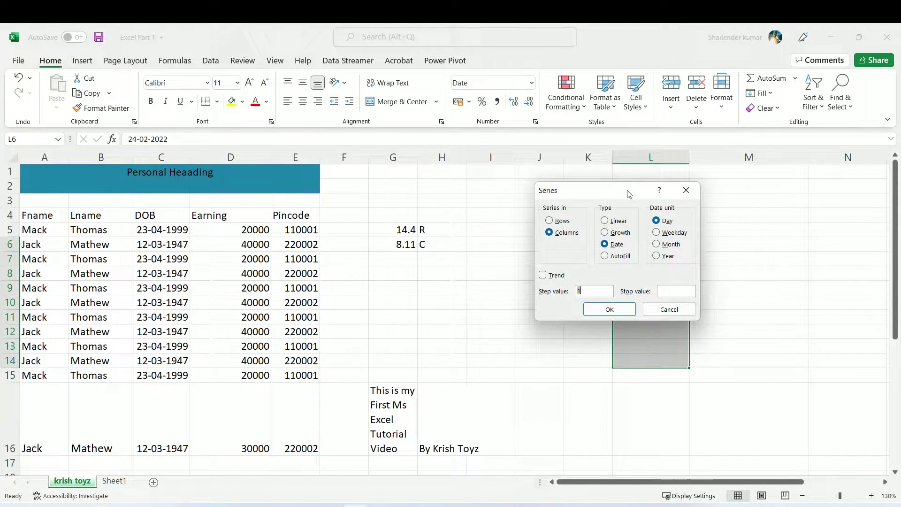
drag(629, 194, 406, 148)
click(395, 265)
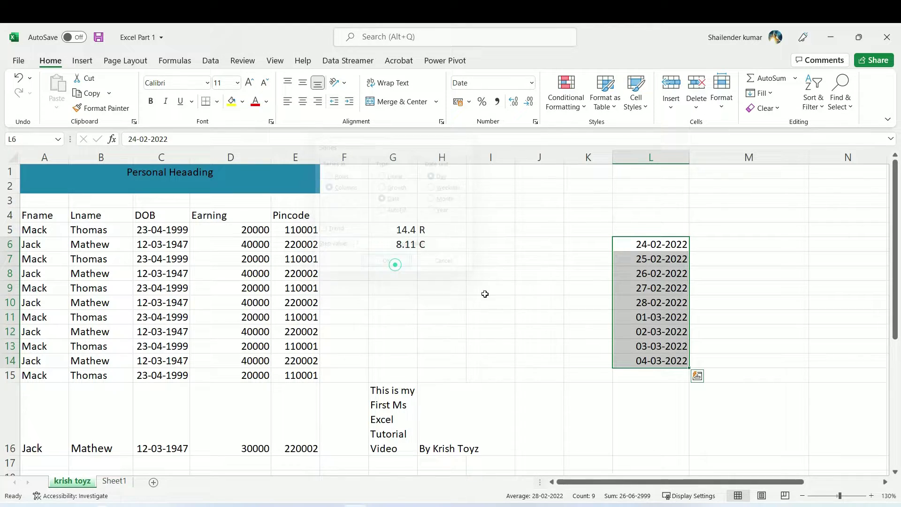
scroll(821, 331, up, 5)
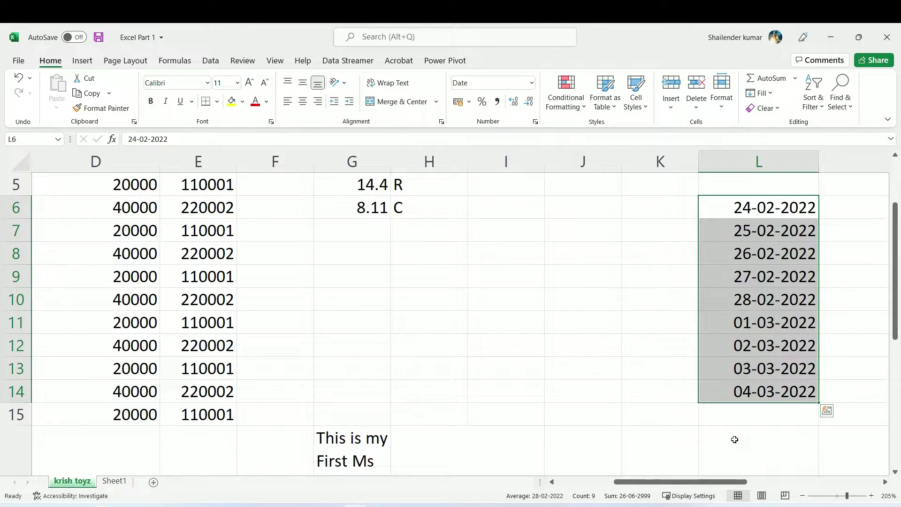
Step: Inspect the date series, then clear the dates in L7:L14, keeping 24-02-2022 in L6
drag(687, 482, 707, 482)
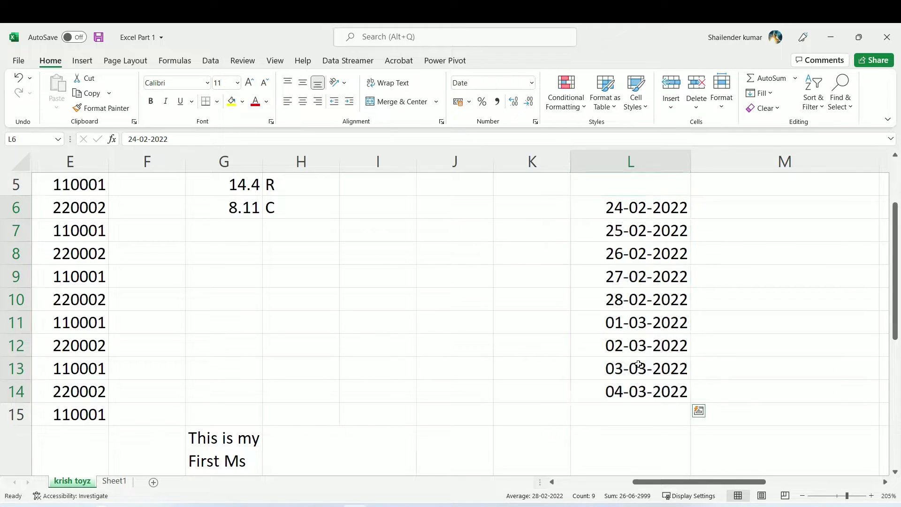
ctrl+scroll(643, 329, down, 1)
ctrl+scroll(650, 200, down, 1)
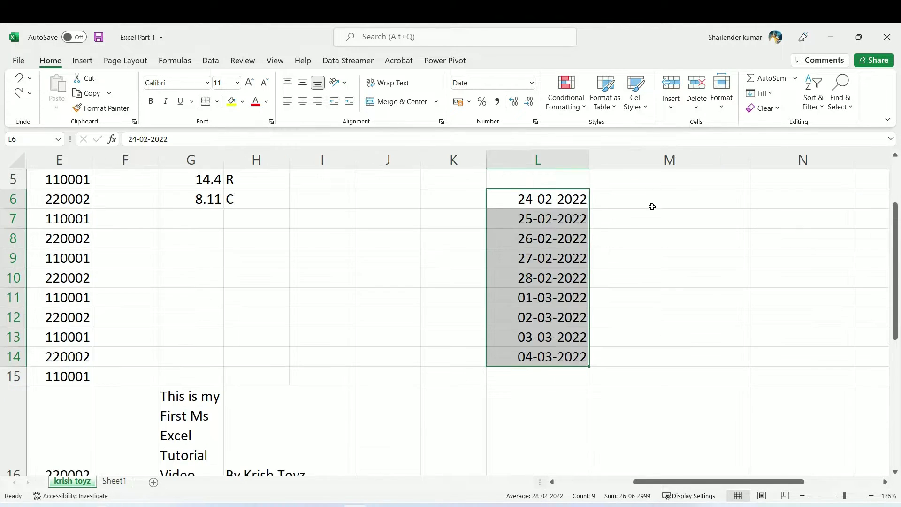
ctrl+scroll(640, 236, down, 1)
ctrl+scroll(641, 236, down, 1)
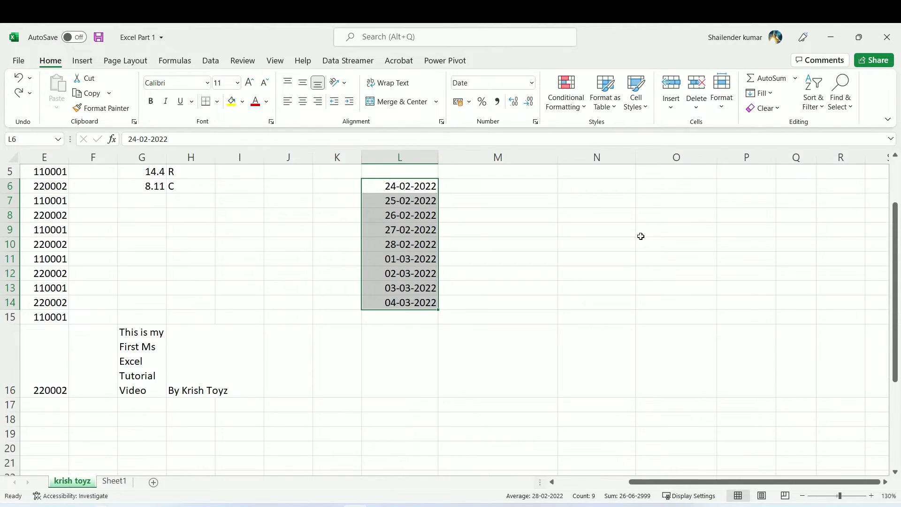
key(Delete)
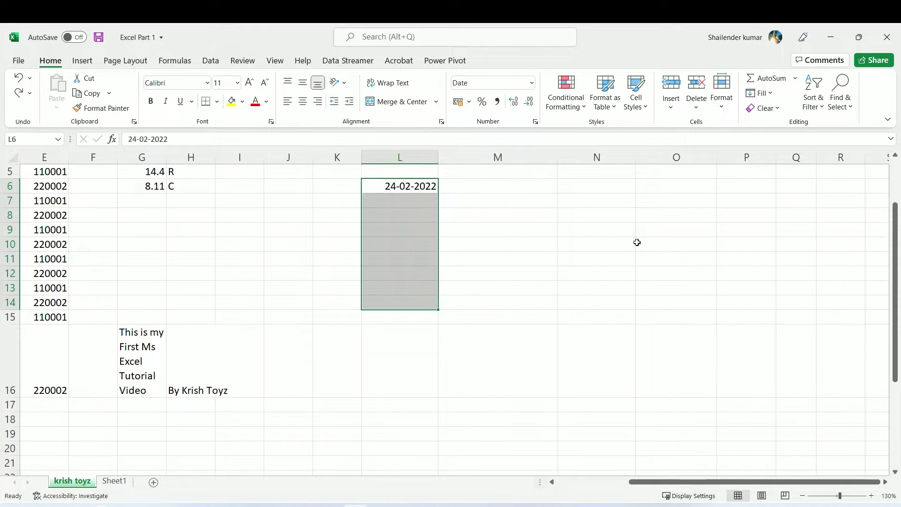
ctrl+scroll(571, 284, up, 3)
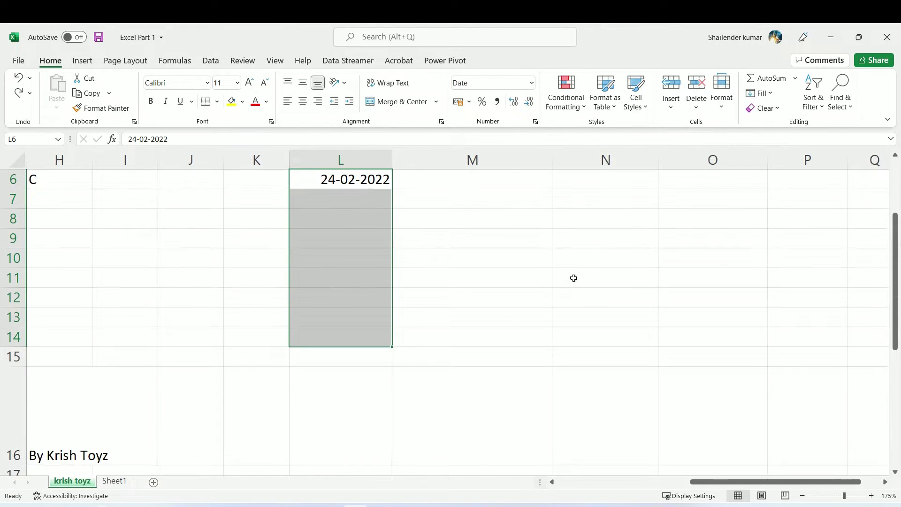
drag(794, 483, 779, 486)
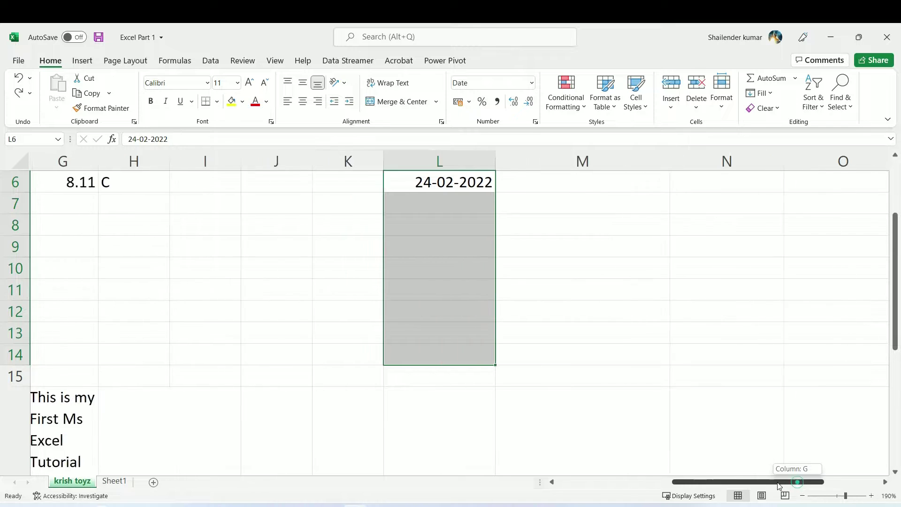
scroll(806, 402, up, 2)
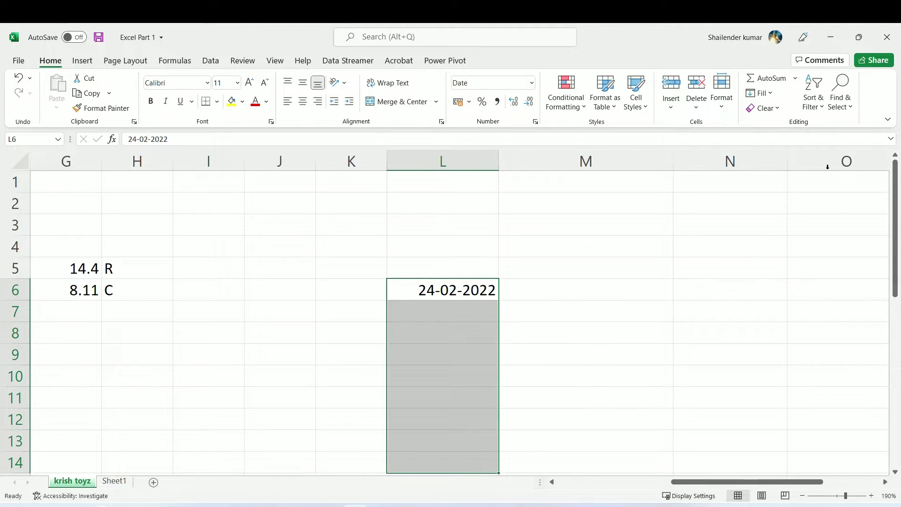
click(762, 93)
click(768, 193)
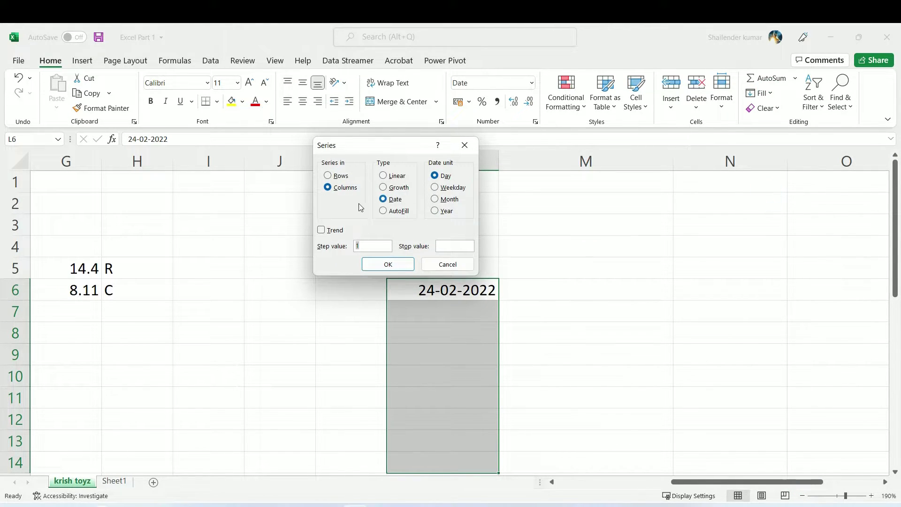
click(435, 188)
click(399, 266)
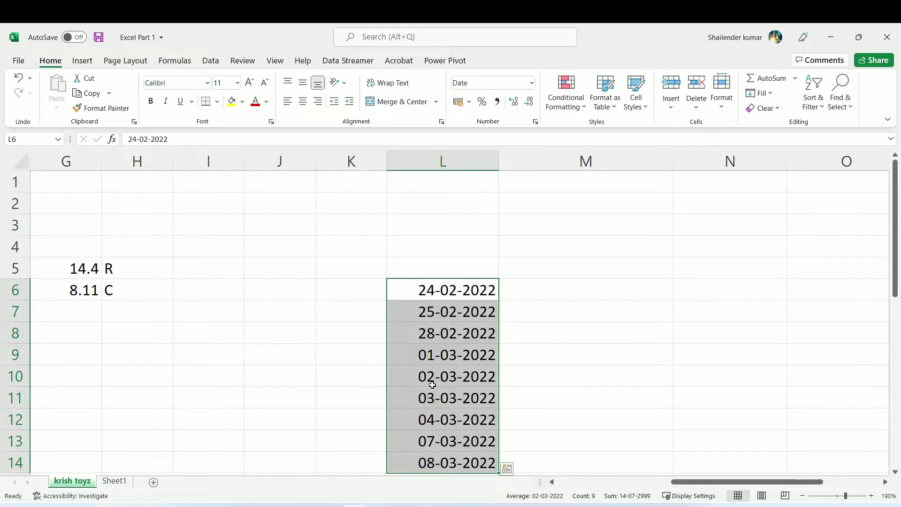
scroll(471, 437, down, 1)
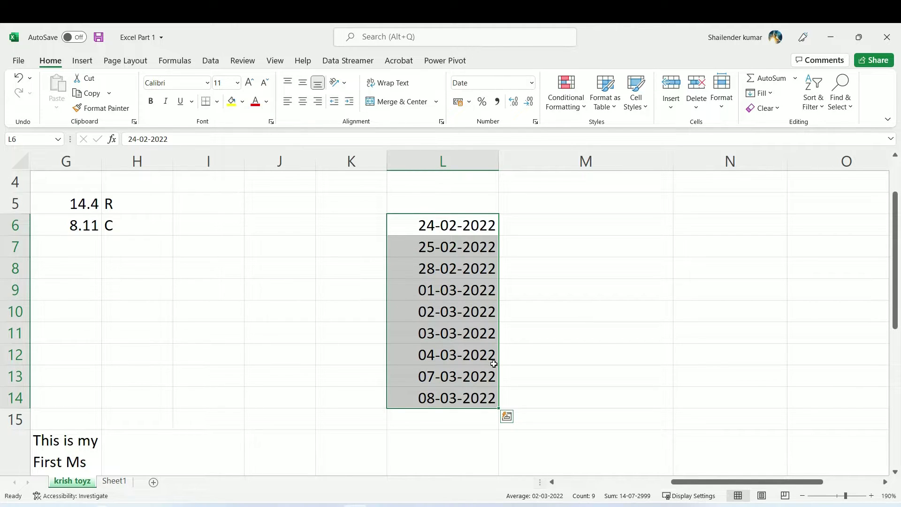
key(ctrl+z)
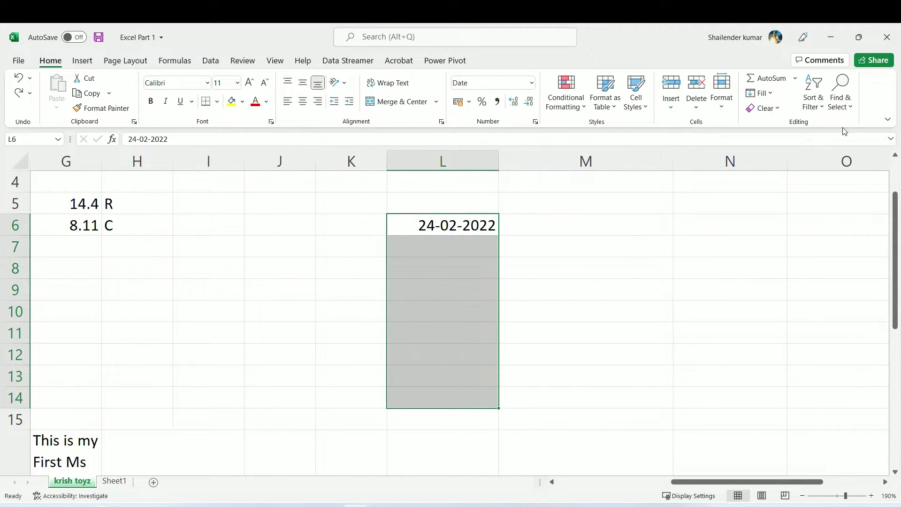
click(773, 93)
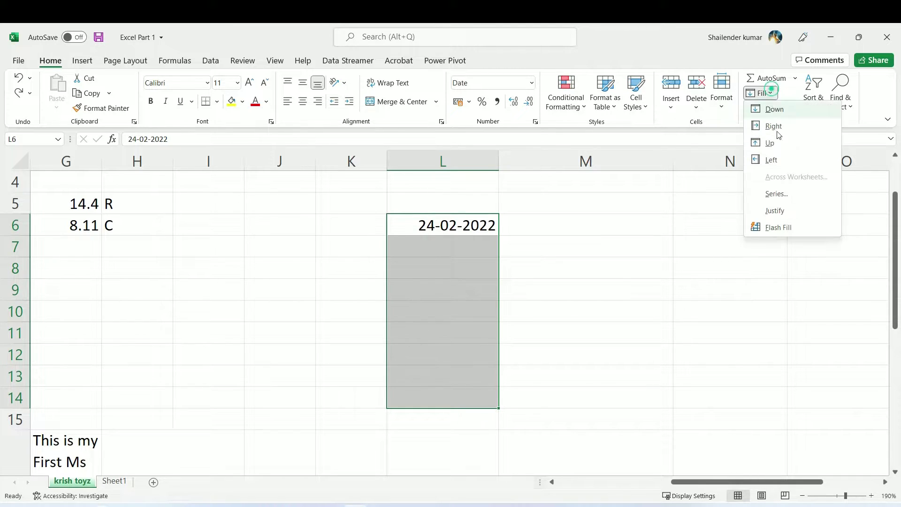
click(790, 203)
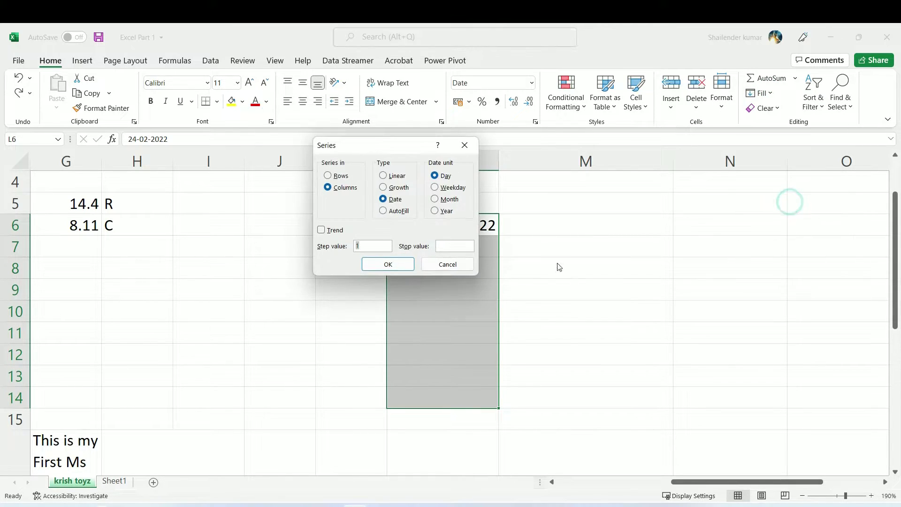
click(451, 200)
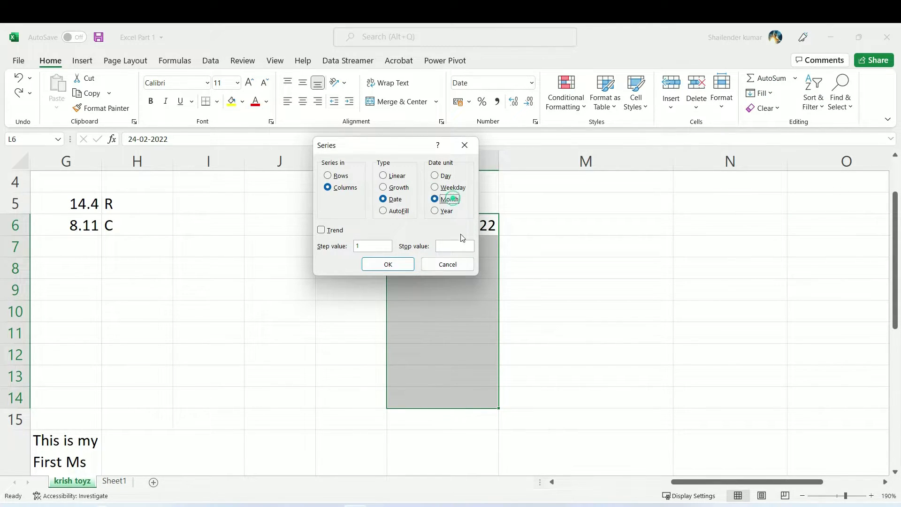
click(394, 266)
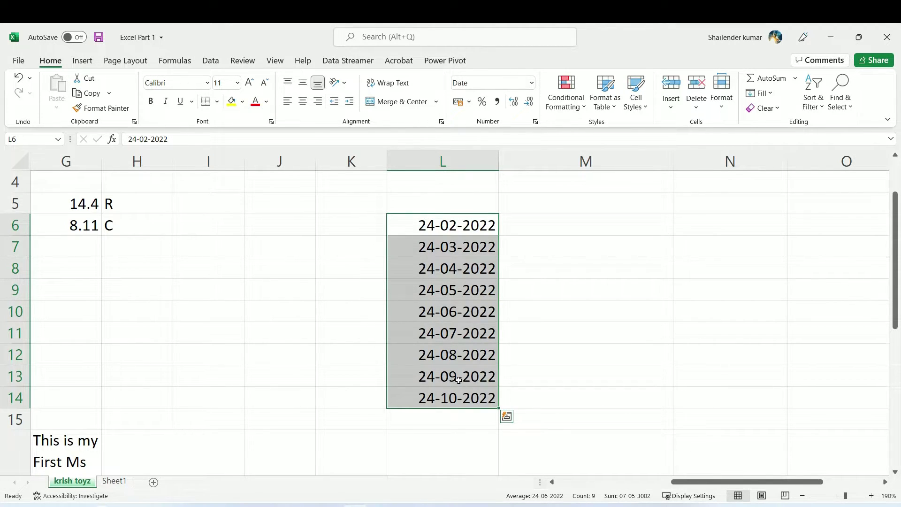
key(ctrl+z)
click(770, 93)
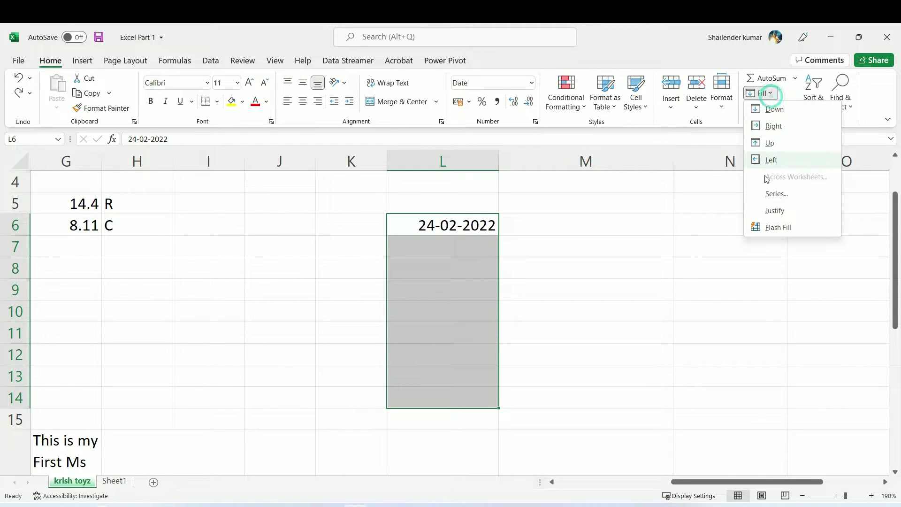
click(776, 193)
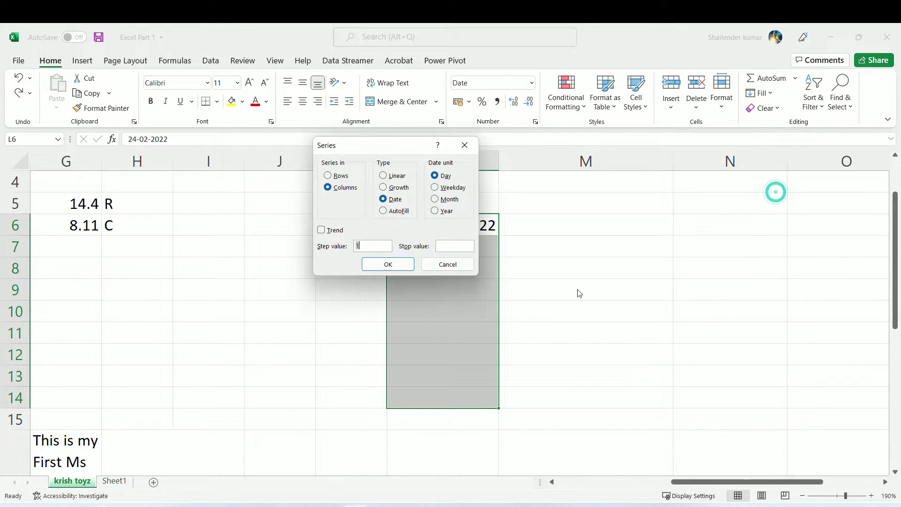
click(435, 210)
click(388, 263)
click(447, 264)
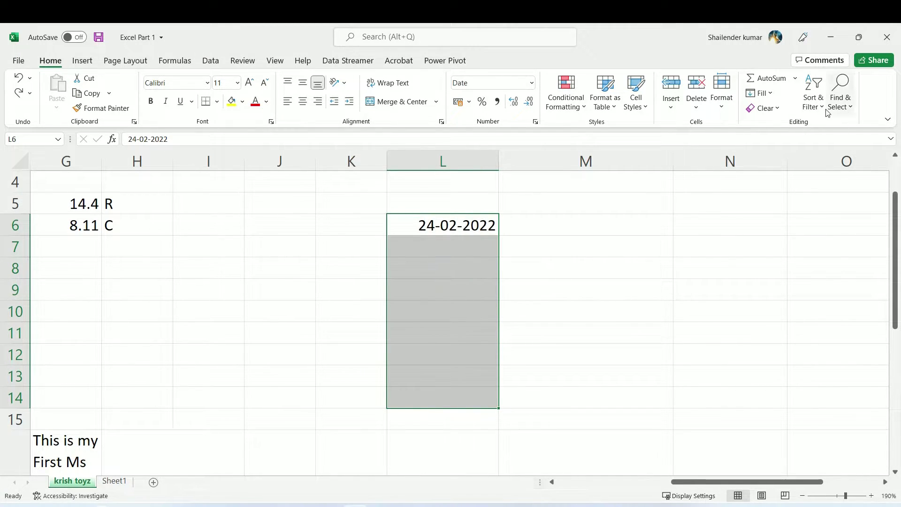
click(764, 94)
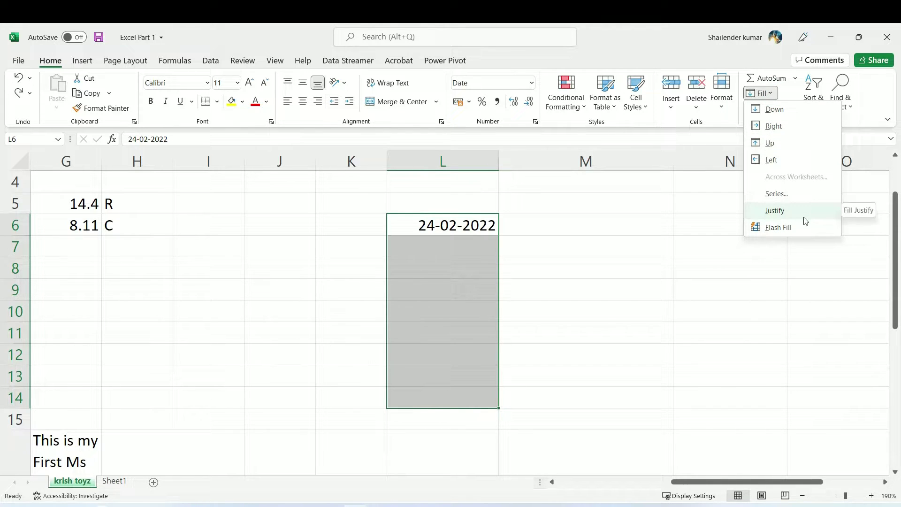
click(592, 258)
click(442, 160)
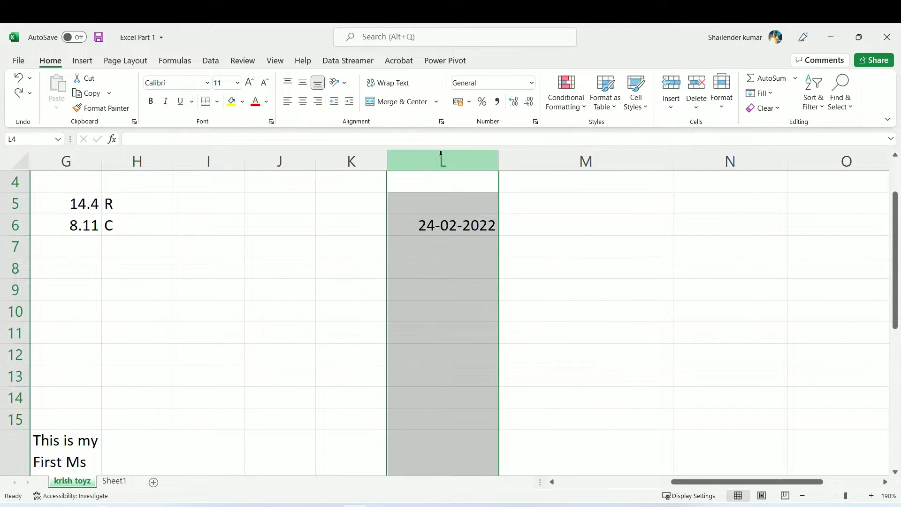
Step: Delete column L along with its date
scroll(497, 205, down, 3)
scroll(514, 207, down, 3)
scroll(514, 207, down, 2)
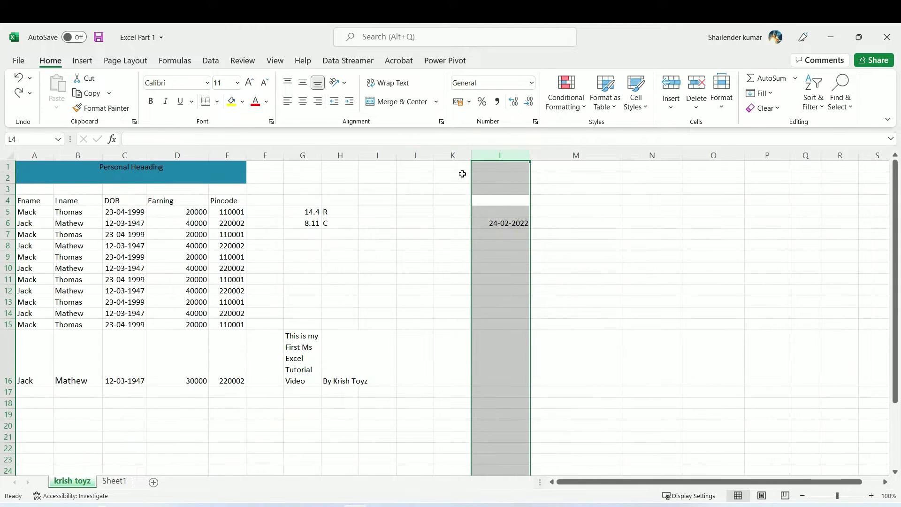
click(502, 156)
right_click(510, 156)
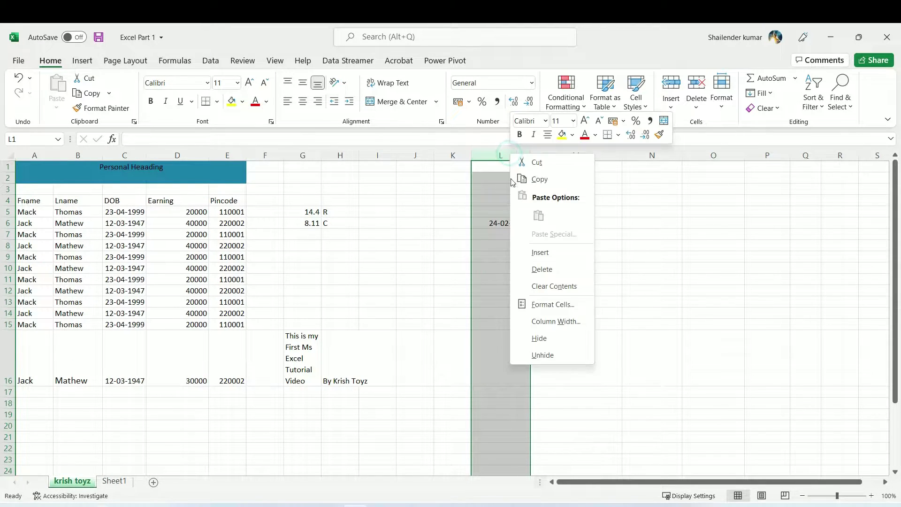
click(532, 269)
Step: Type 'This is my first MS Excel Tutorial on youtube' into L10
click(546, 269)
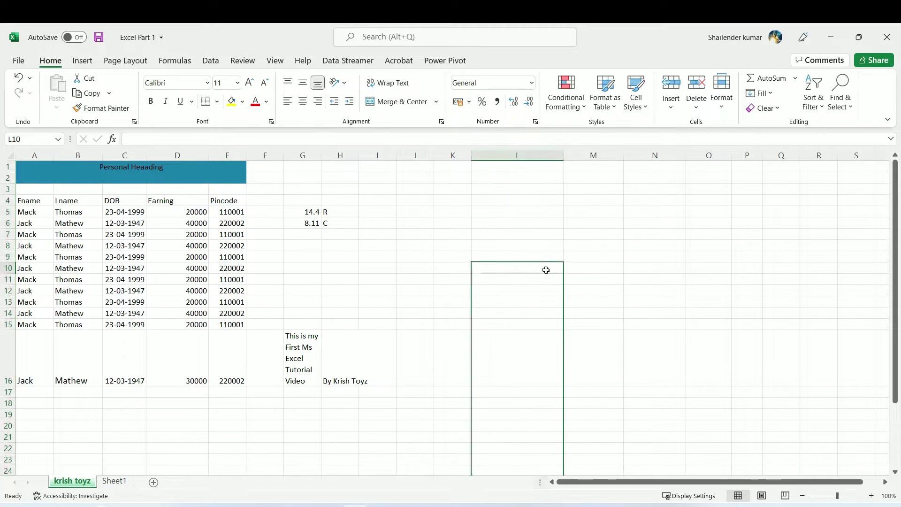
scroll(620, 301, up, 3)
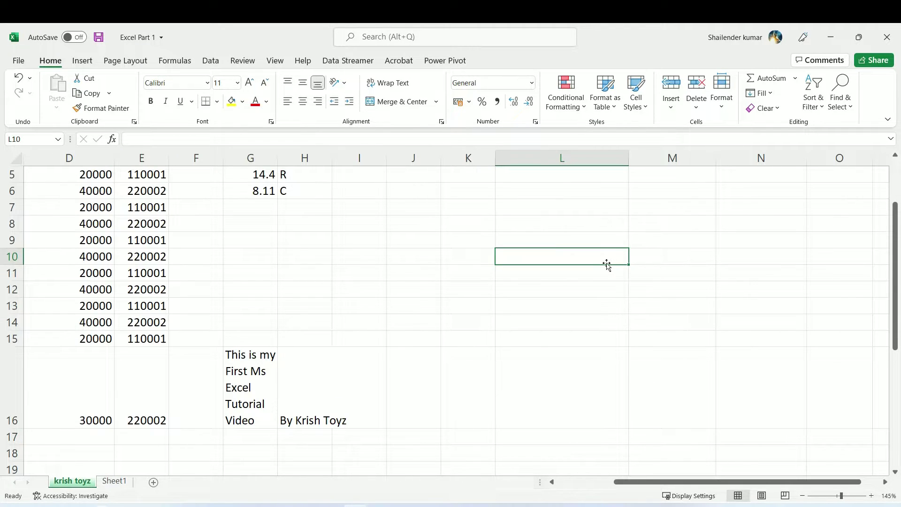
text(This is m)
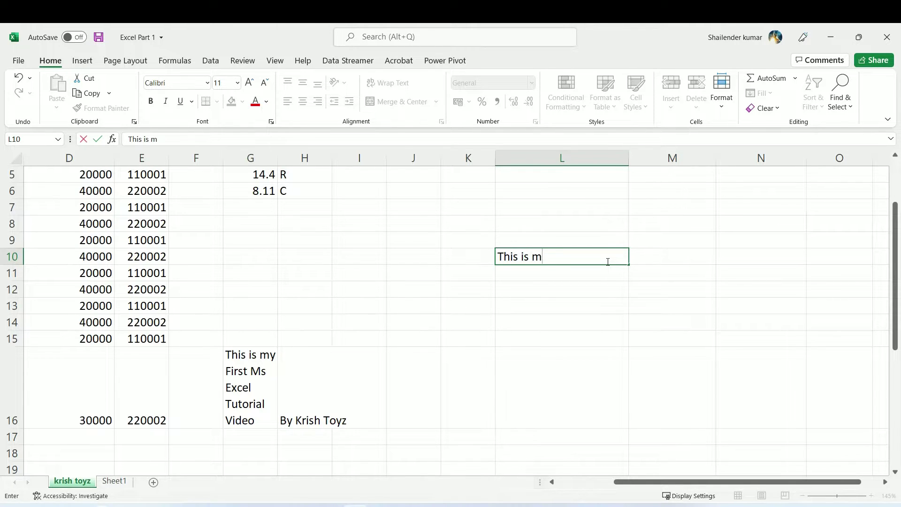
text(first )
text(MS Ex)
text(celTutoria)
key(BackSpace)
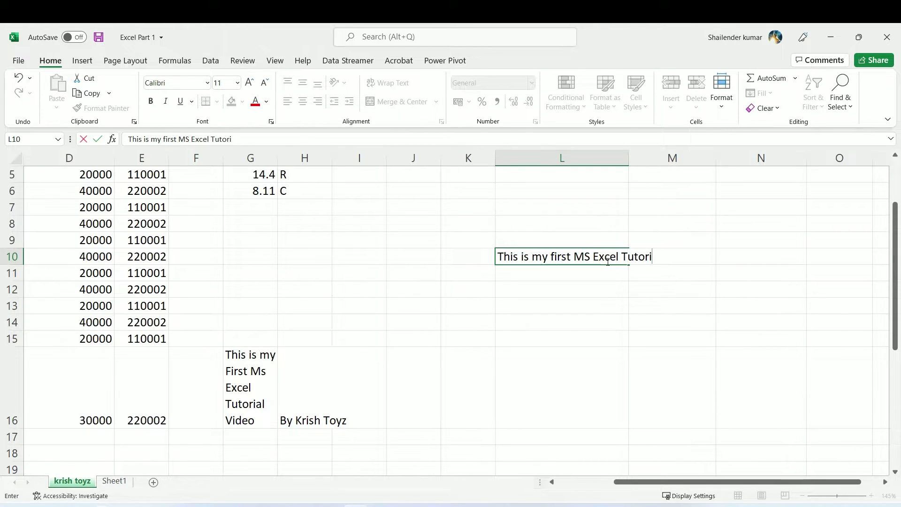
text(al)
text( on youtube)
key(Return)
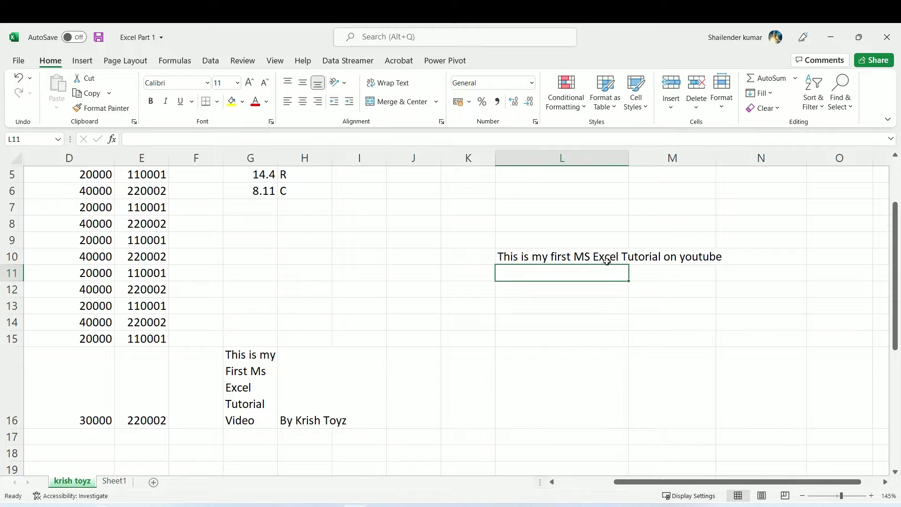
Step: Apply Fill Justify to split the sentence into L11, then undo it
click(576, 257)
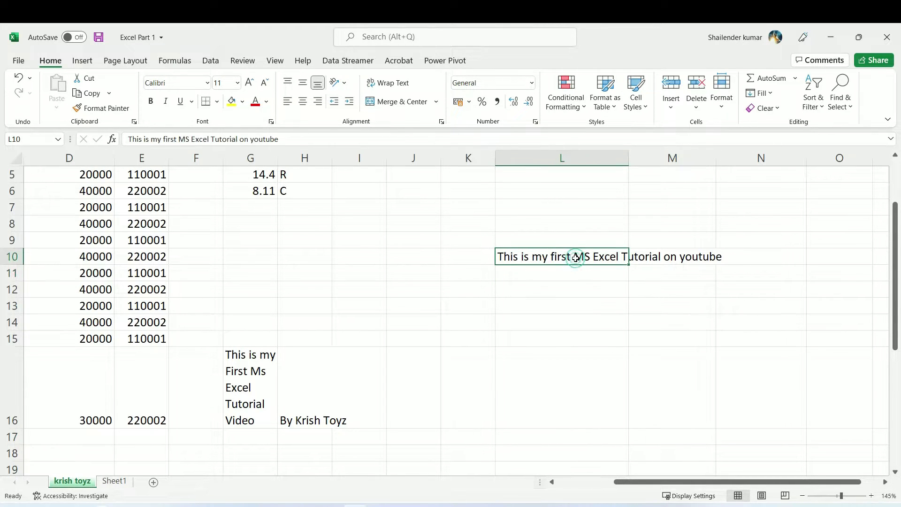
click(759, 93)
click(795, 210)
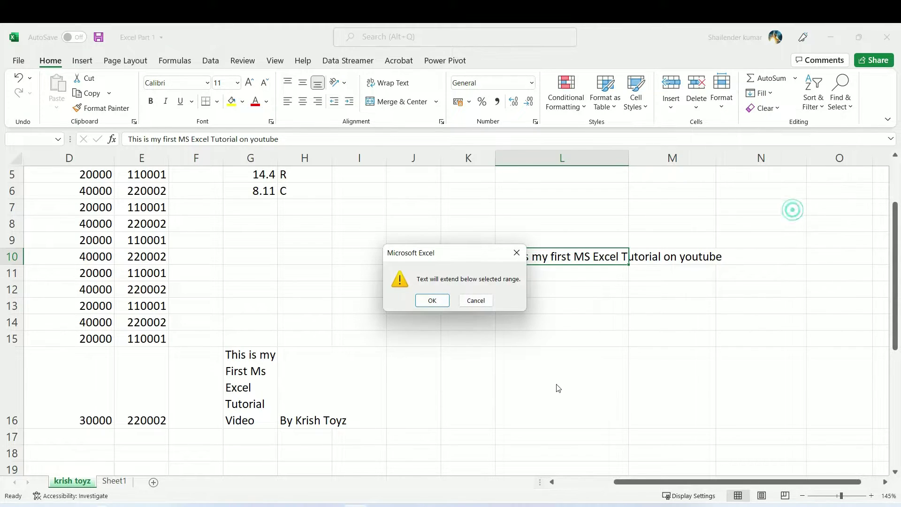
click(433, 301)
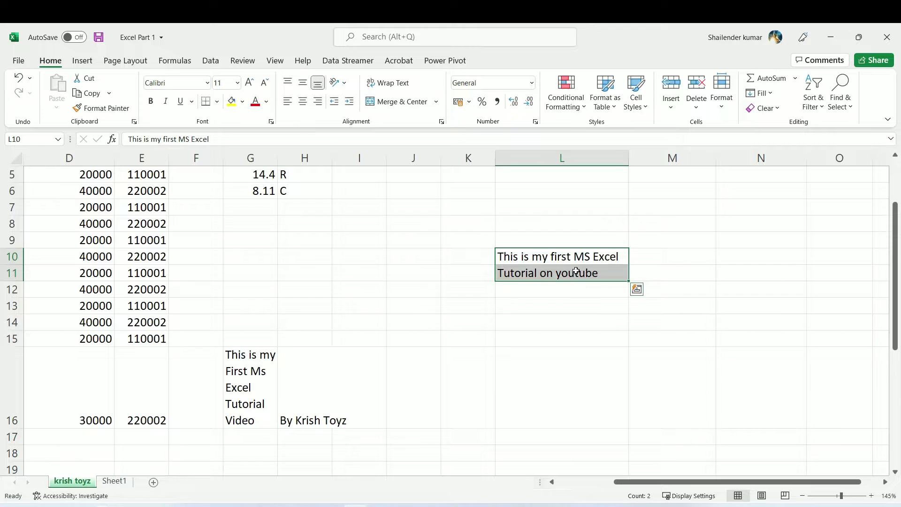
click(580, 268)
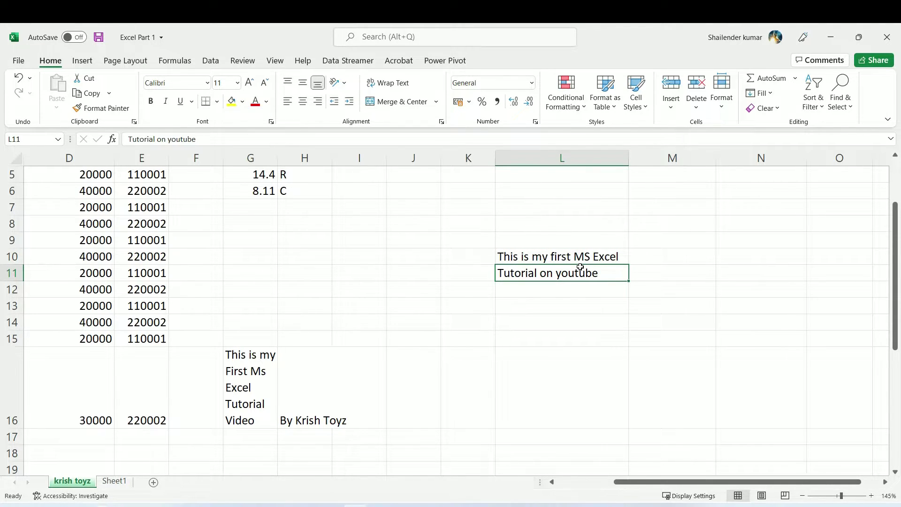
key(ctrl+z)
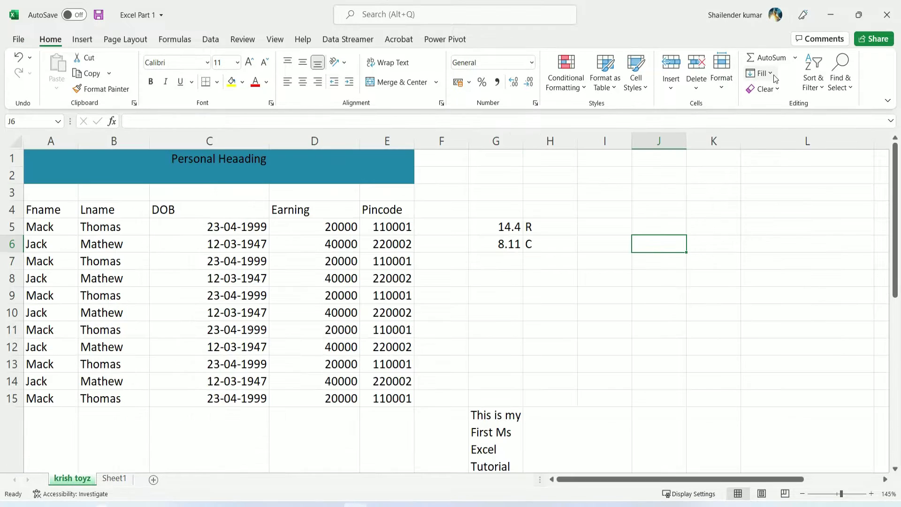
click(773, 74)
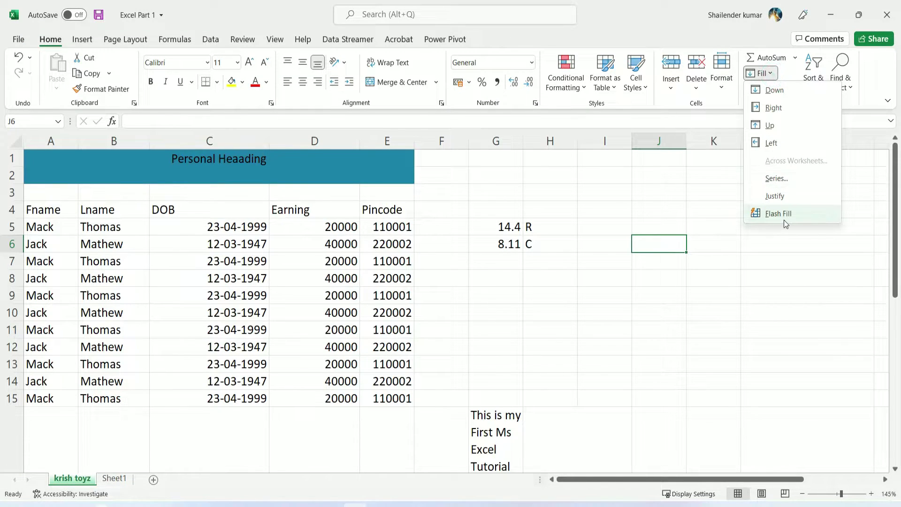
Step: On Sheet1, enter the headers Fname in D1 and Lname in E1
click(116, 487)
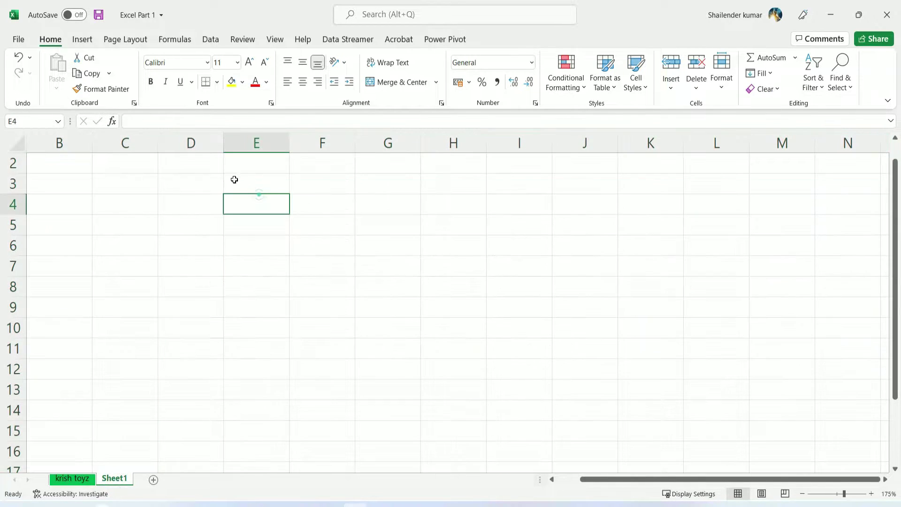
click(193, 167)
text(Fname)
key(Tab)
text(Lname)
key(Return)
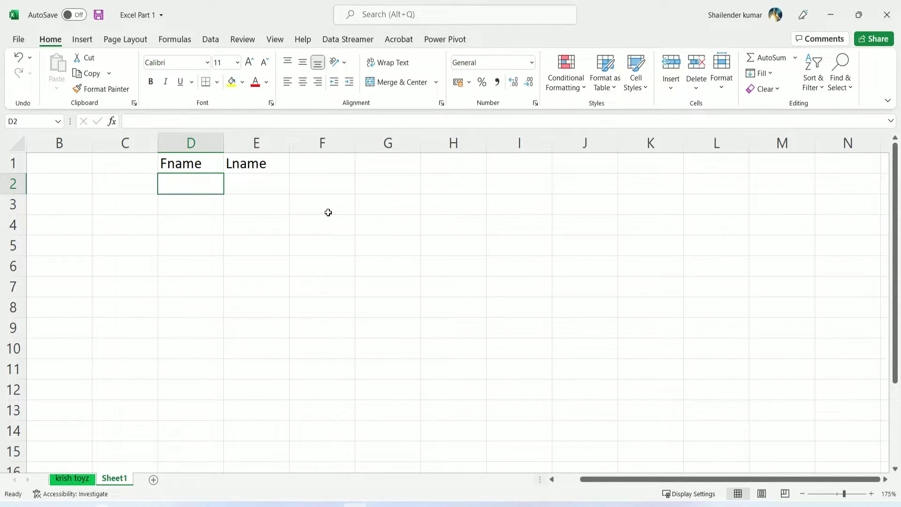
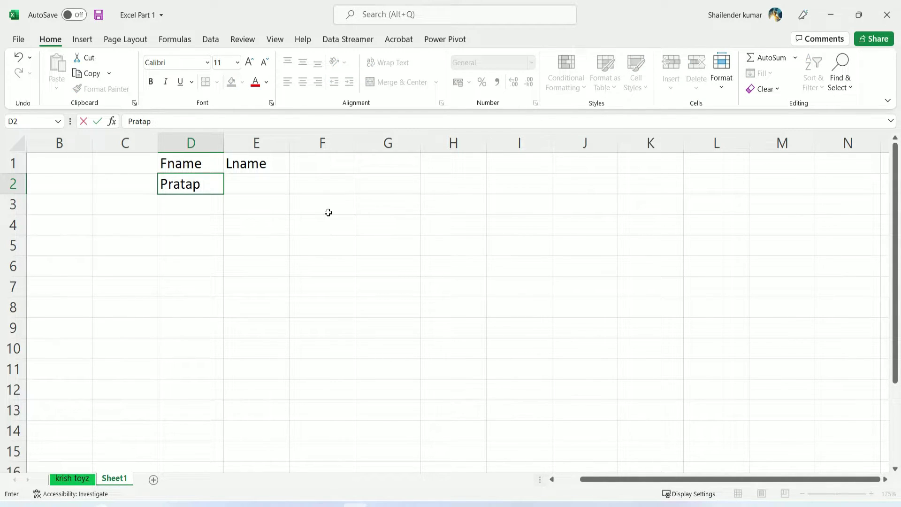
key(Tab)
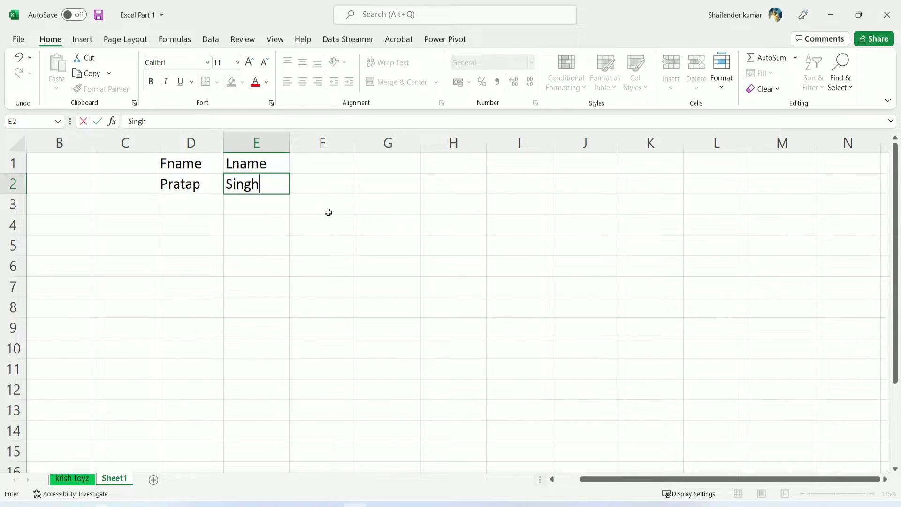
key(Return)
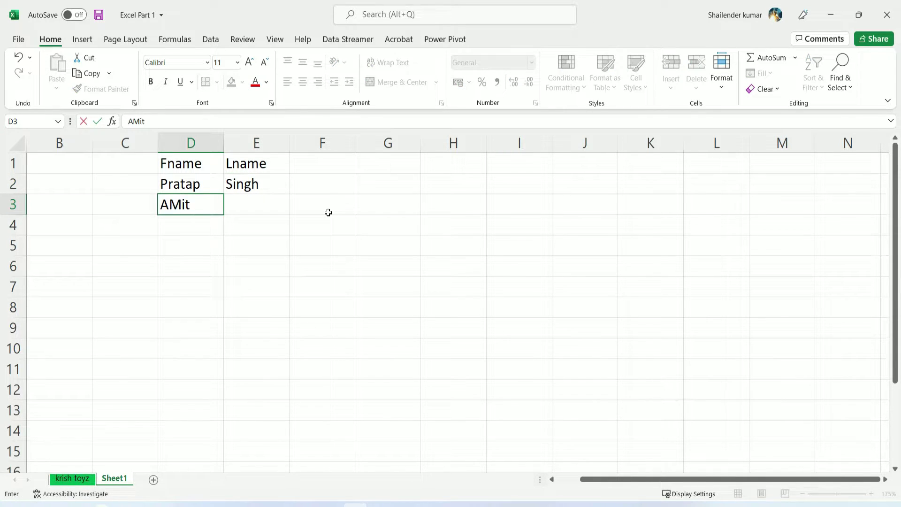
key(Tab)
key(Return)
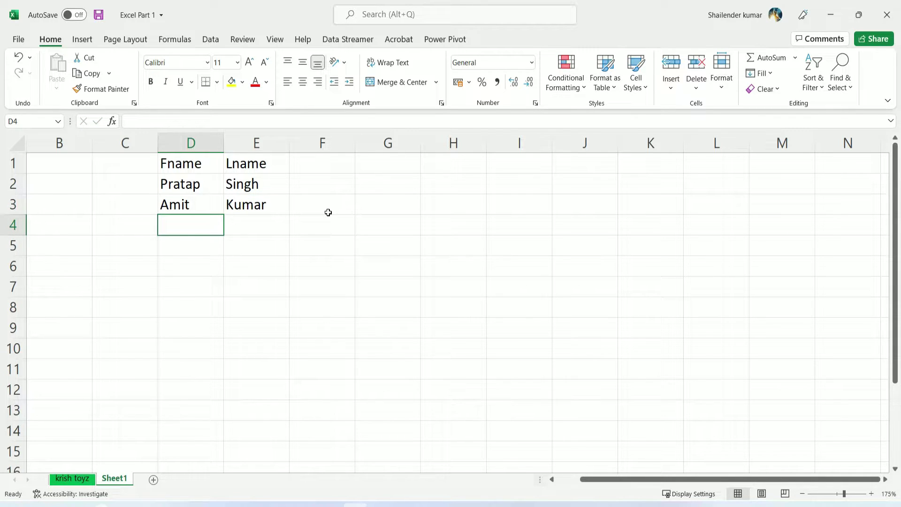
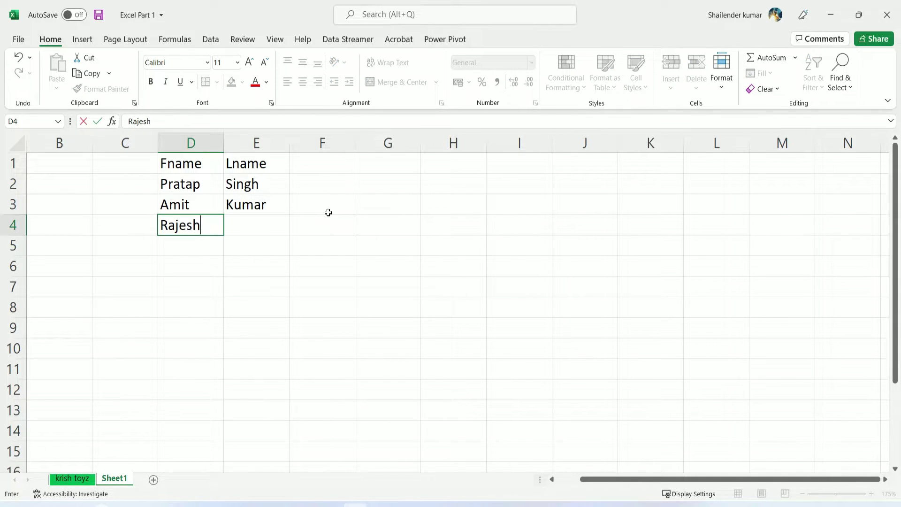
key(Tab)
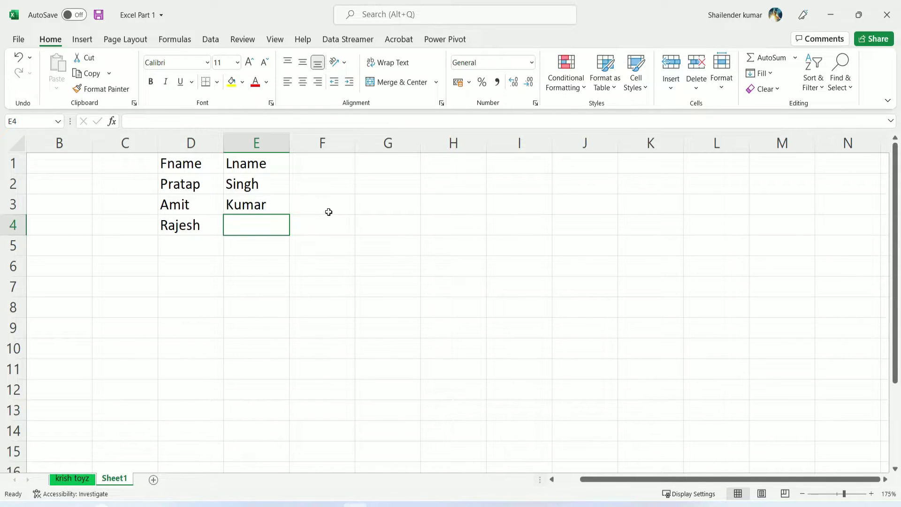
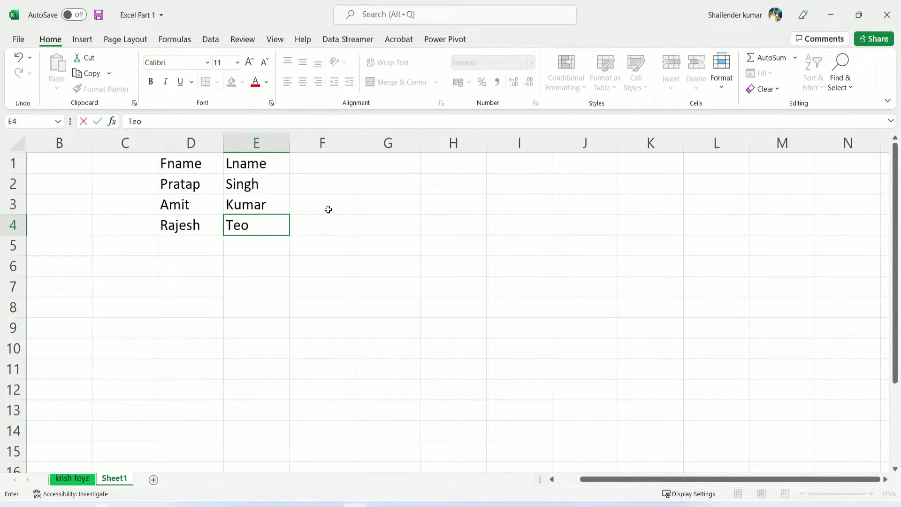
key(Return)
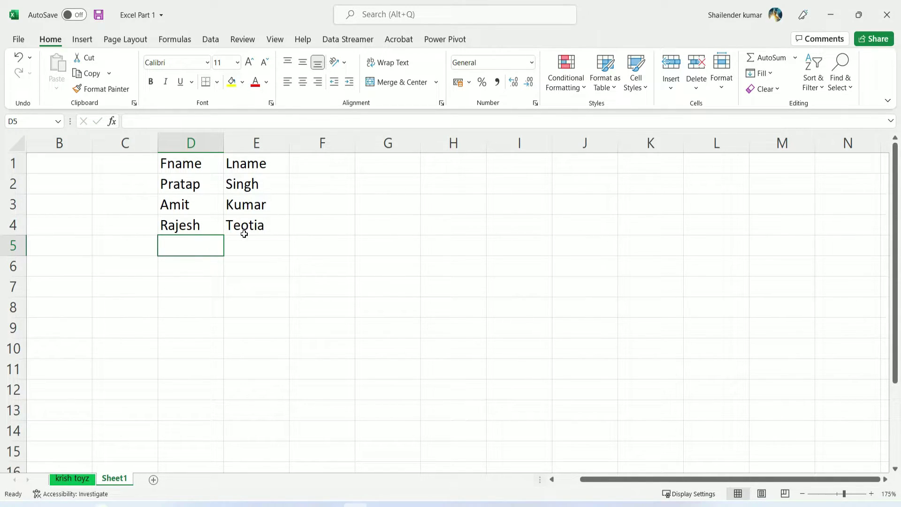
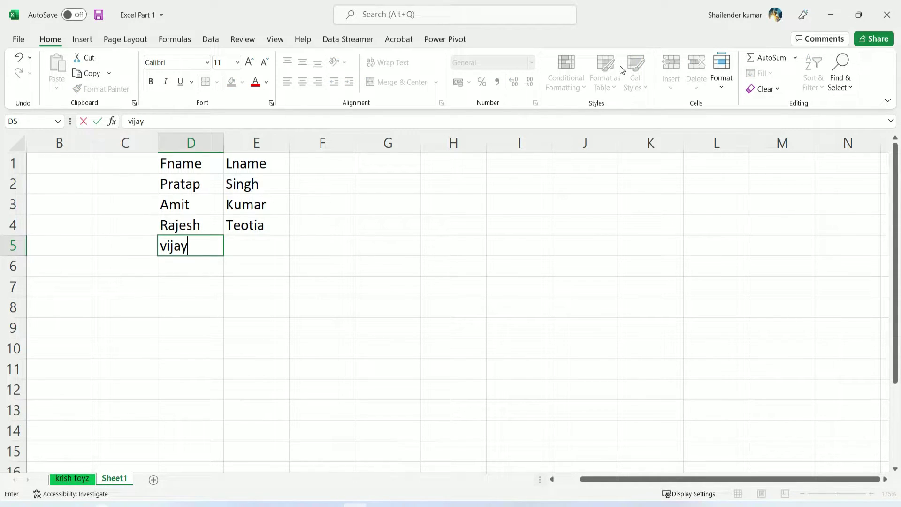
key(Tab)
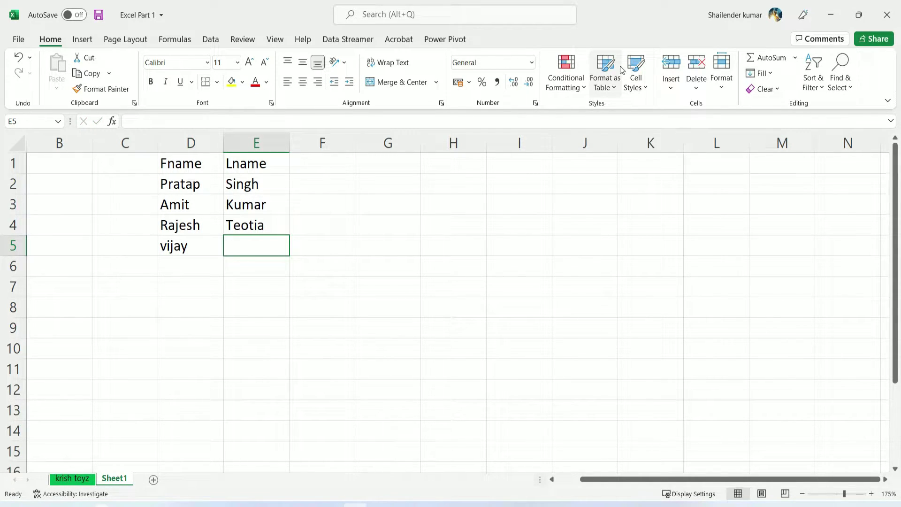
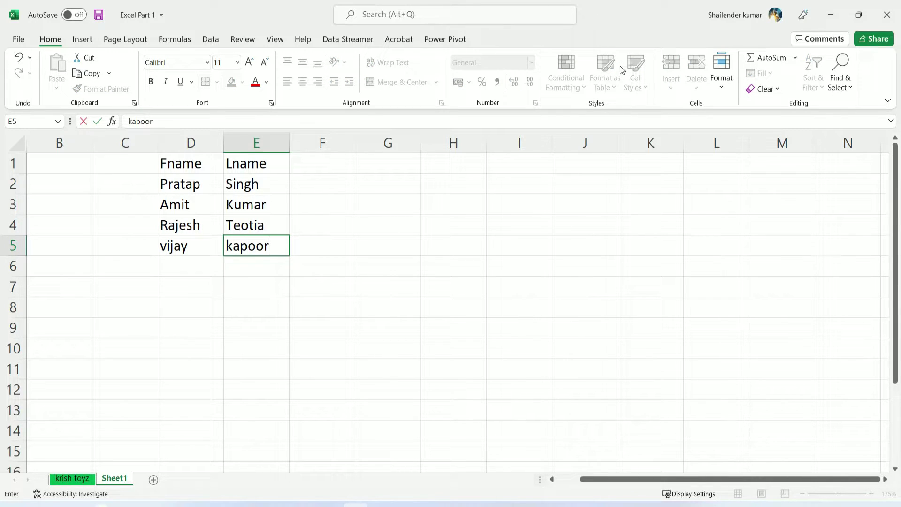
key(Return)
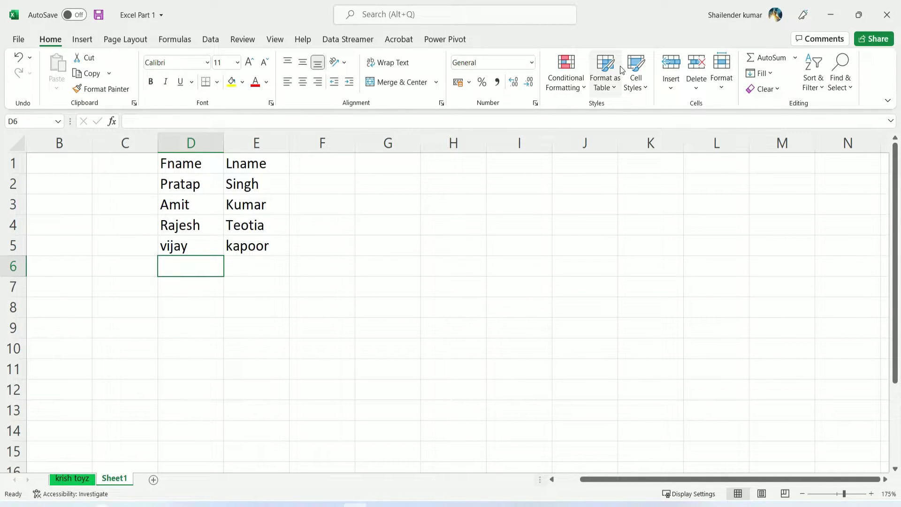
Step: Add the header Full Name in F1 and cancel the stray entry in F2
click(338, 162)
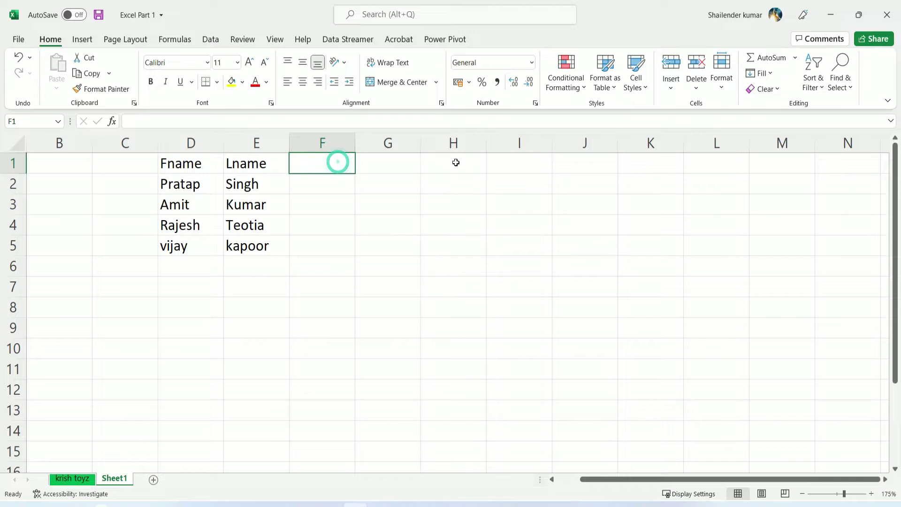
text(Full )
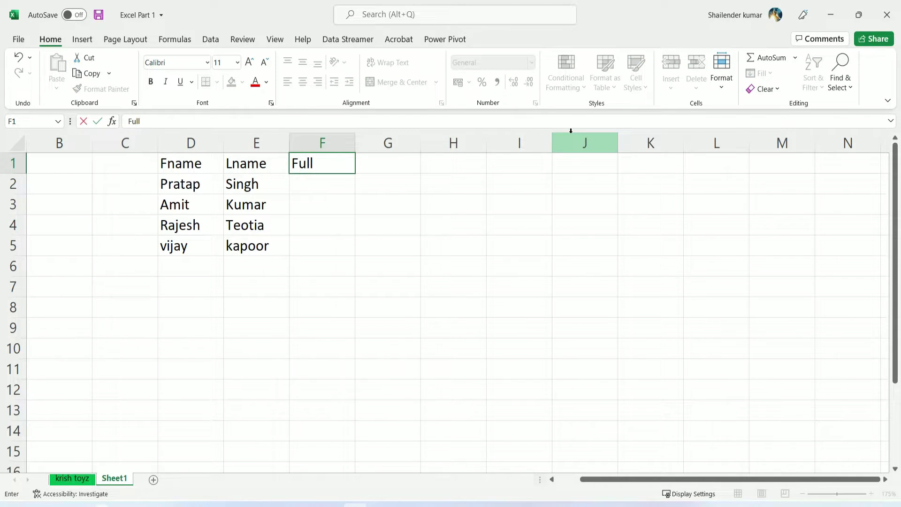
text(Name)
key(Return)
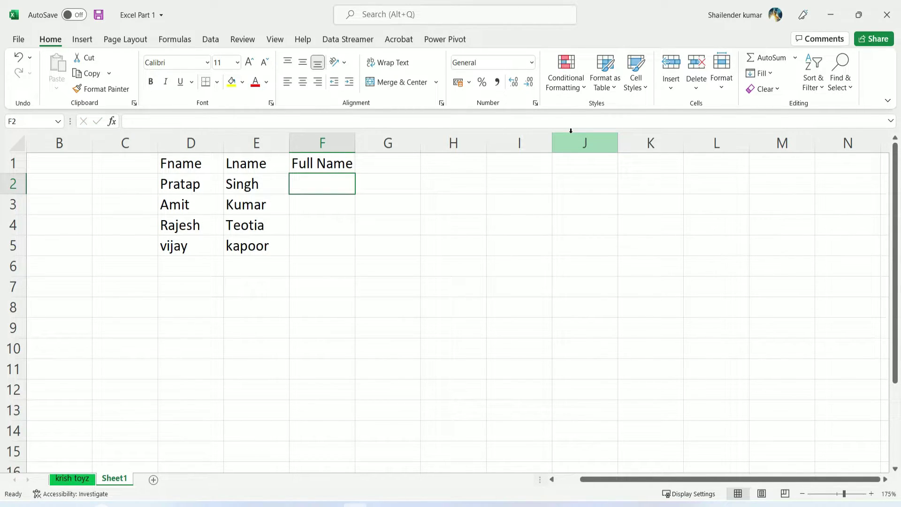
text(a)
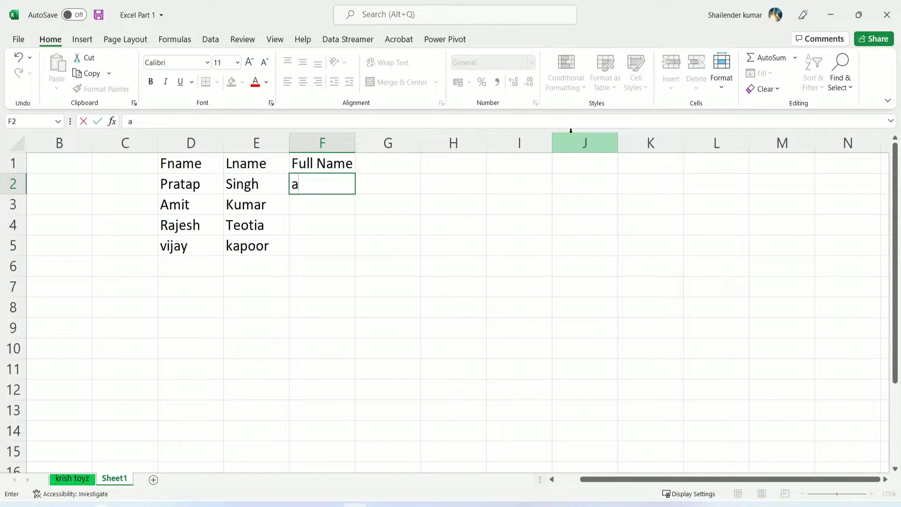
key(Escape)
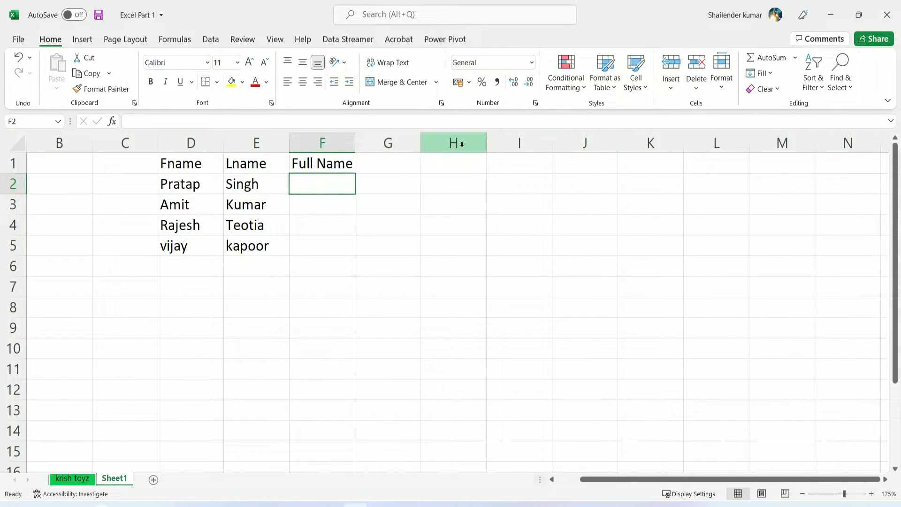
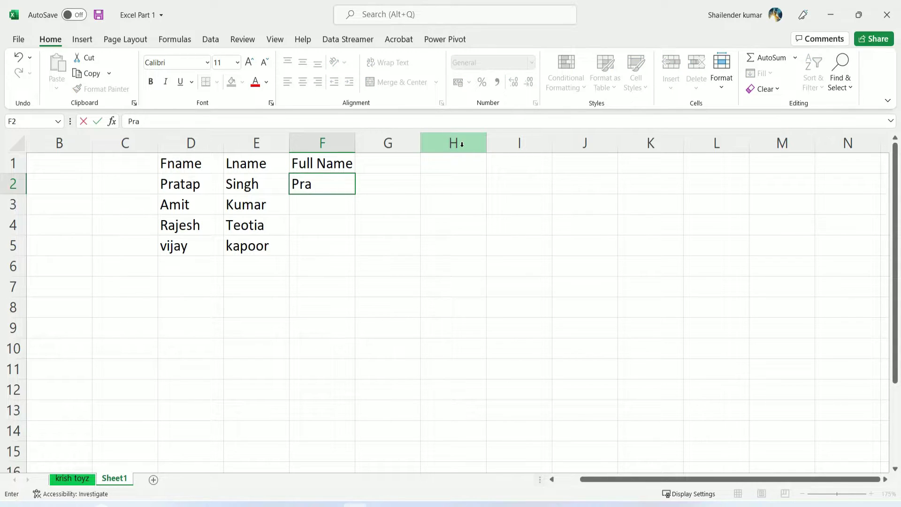
key(Return)
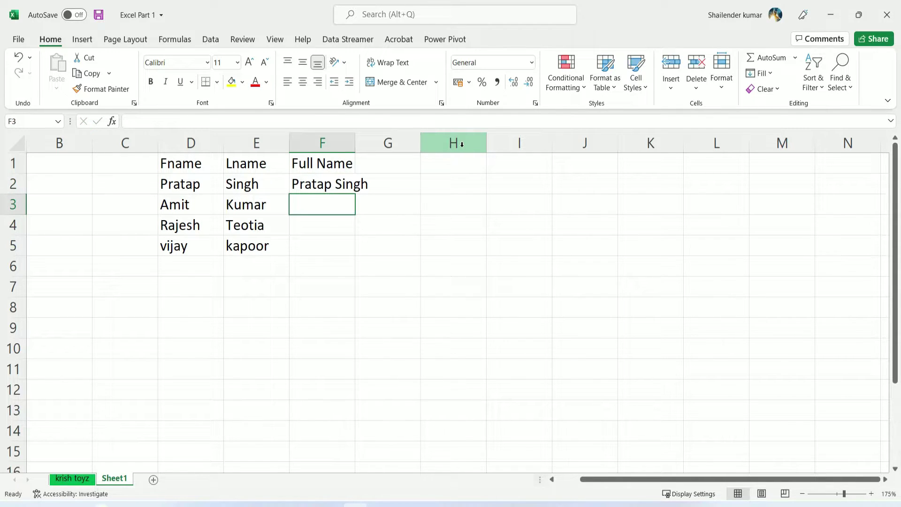
drag(319, 185, 320, 245)
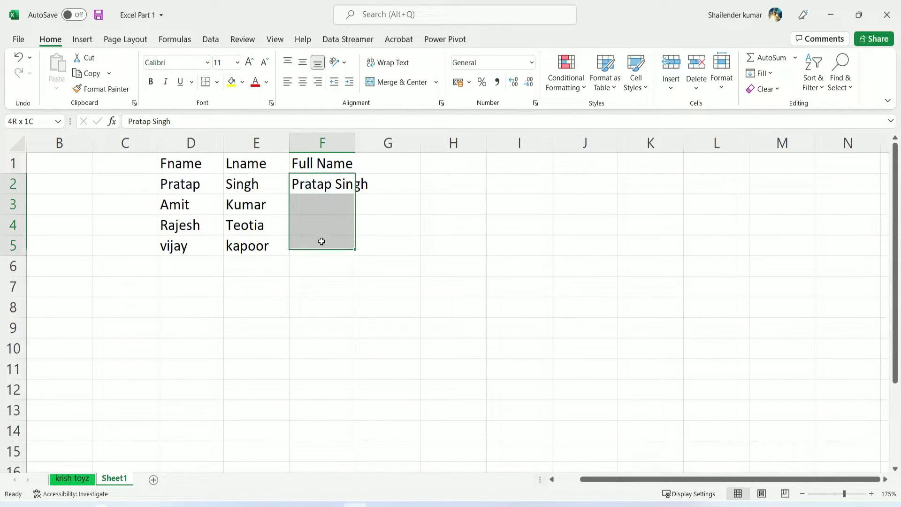
click(760, 73)
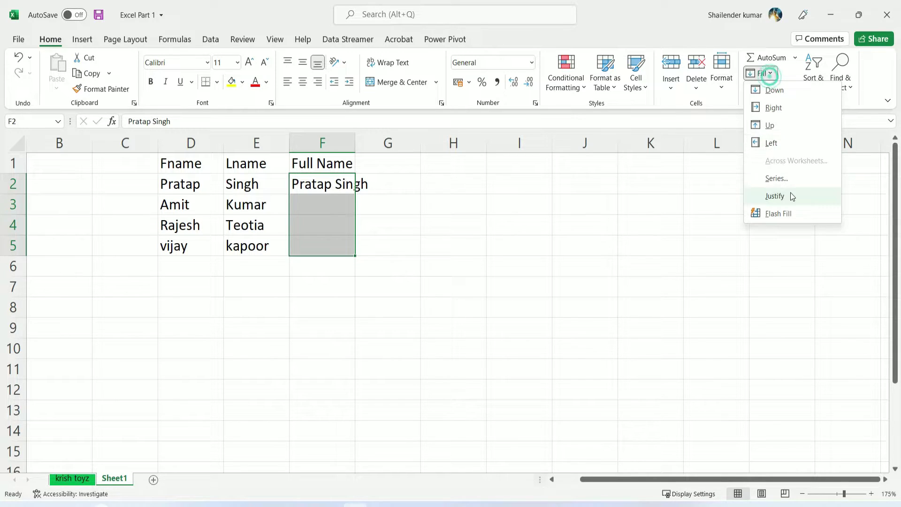
click(787, 217)
click(334, 227)
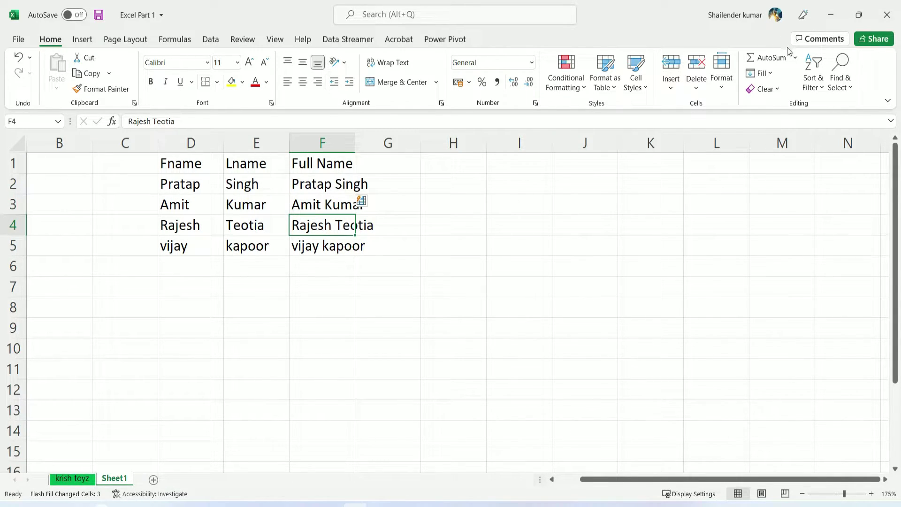
click(761, 73)
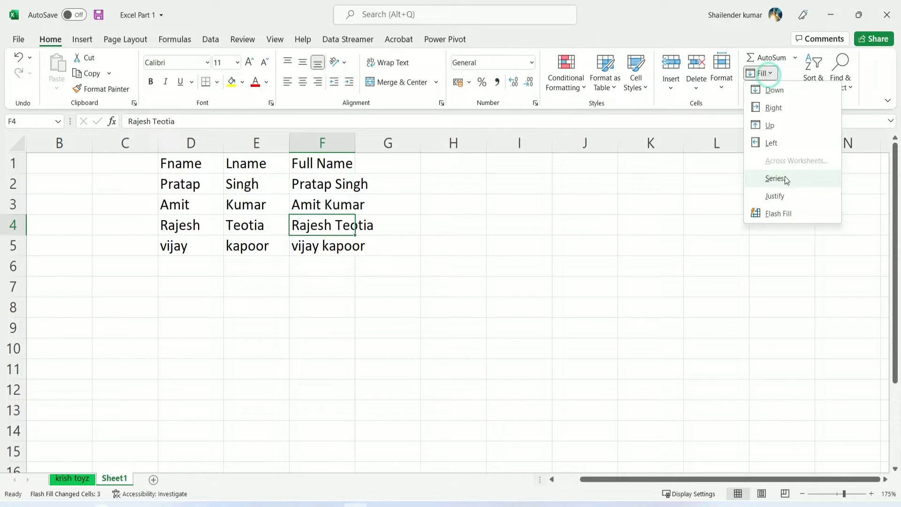
click(809, 164)
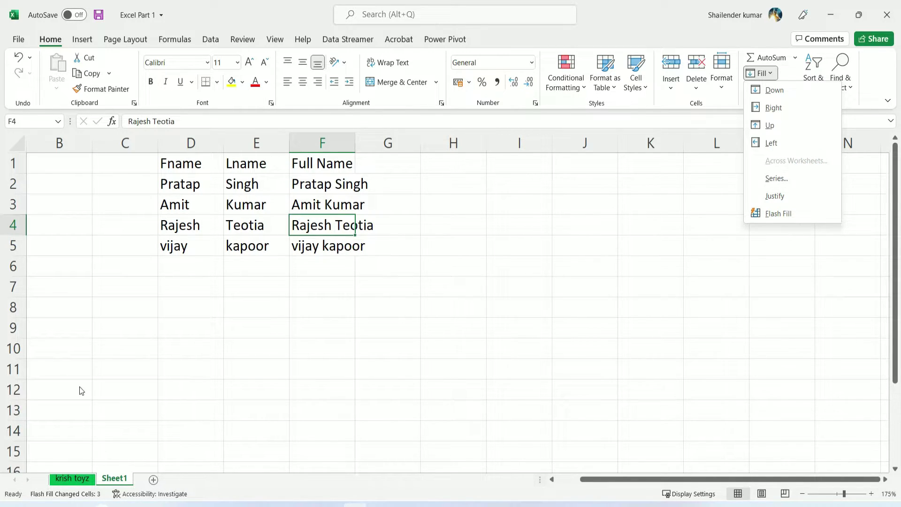
click(158, 397)
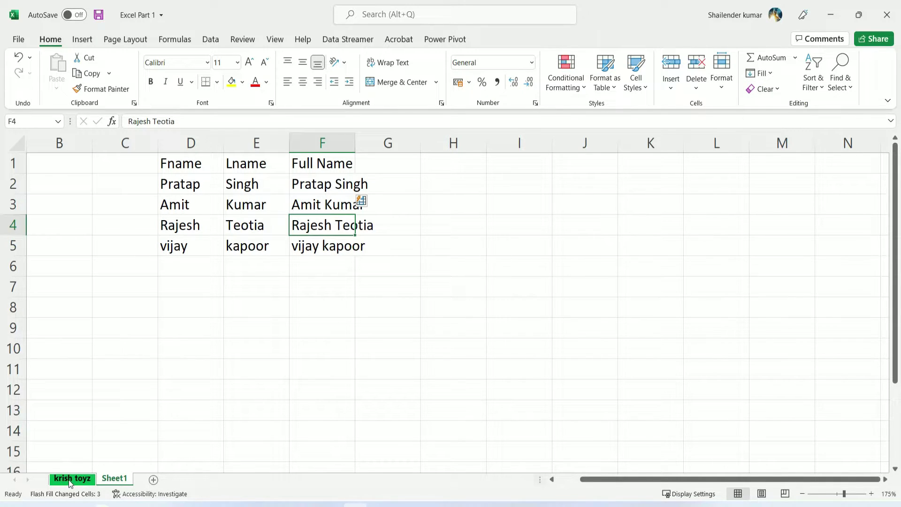
click(69, 480)
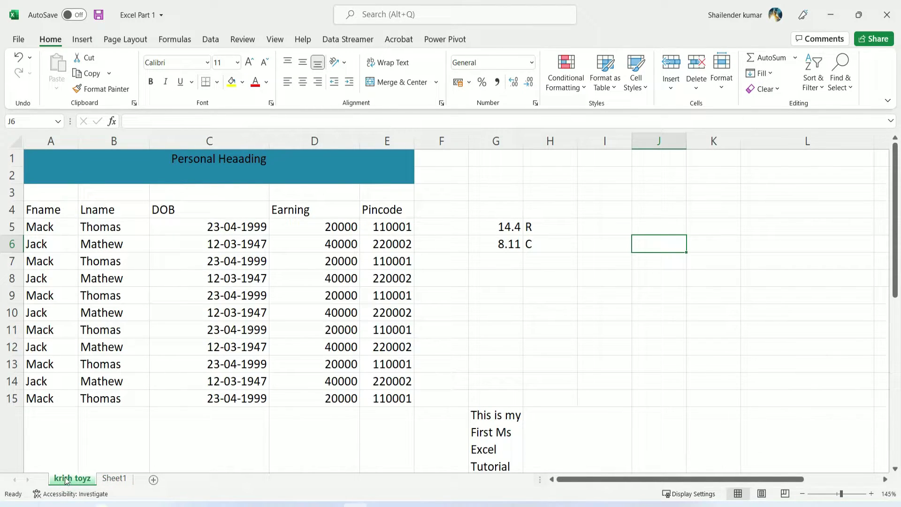
ctrl+click(115, 480)
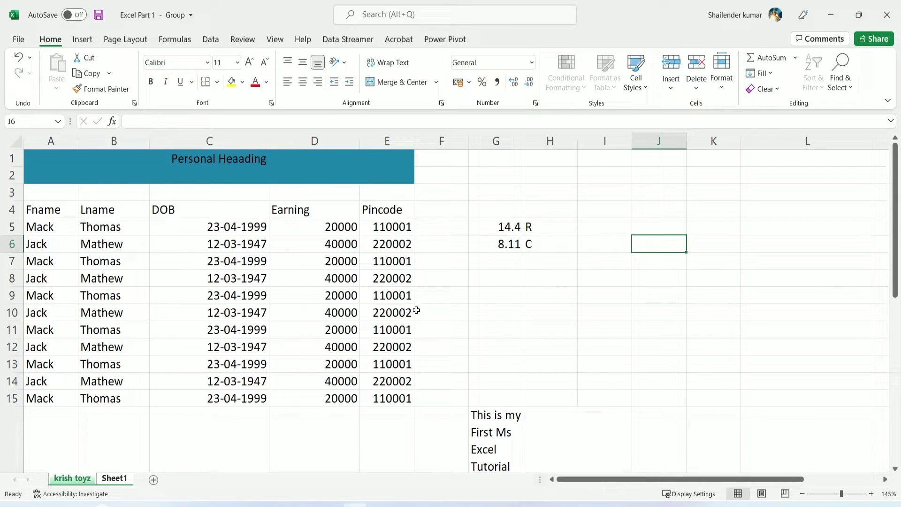
click(770, 74)
click(786, 160)
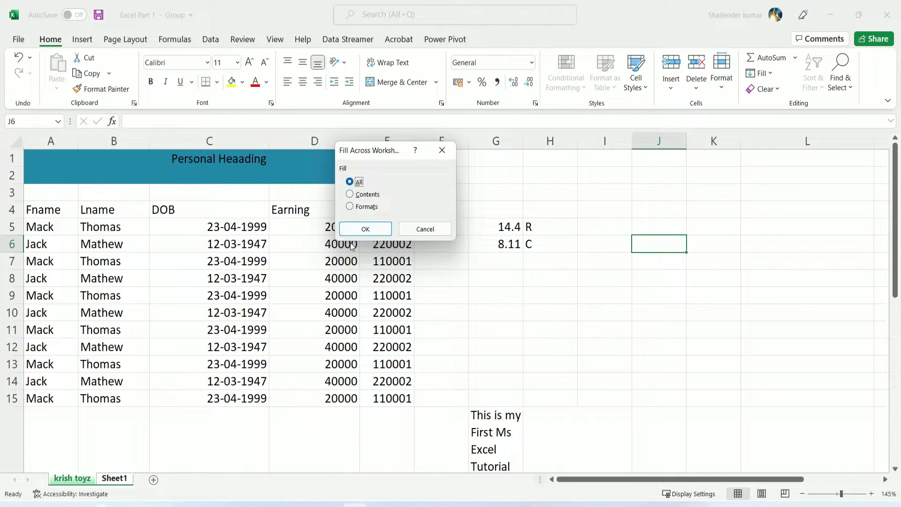
click(424, 228)
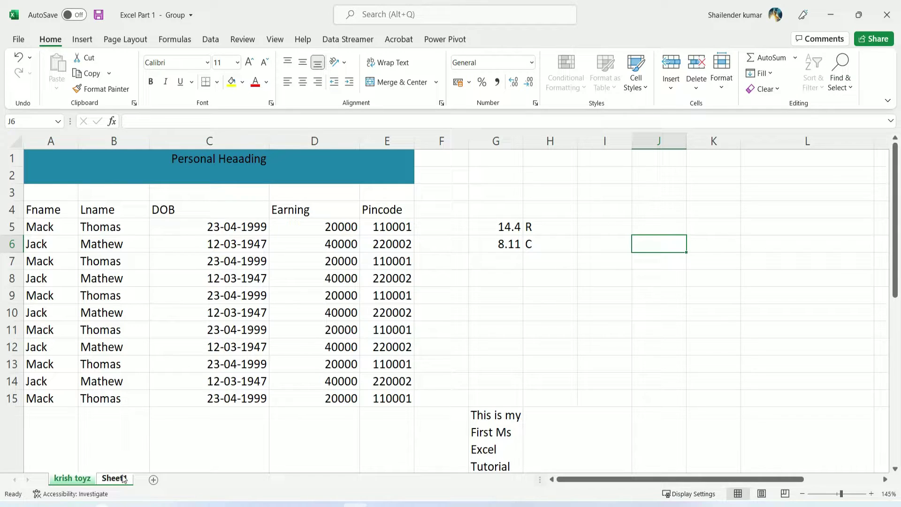
click(123, 479)
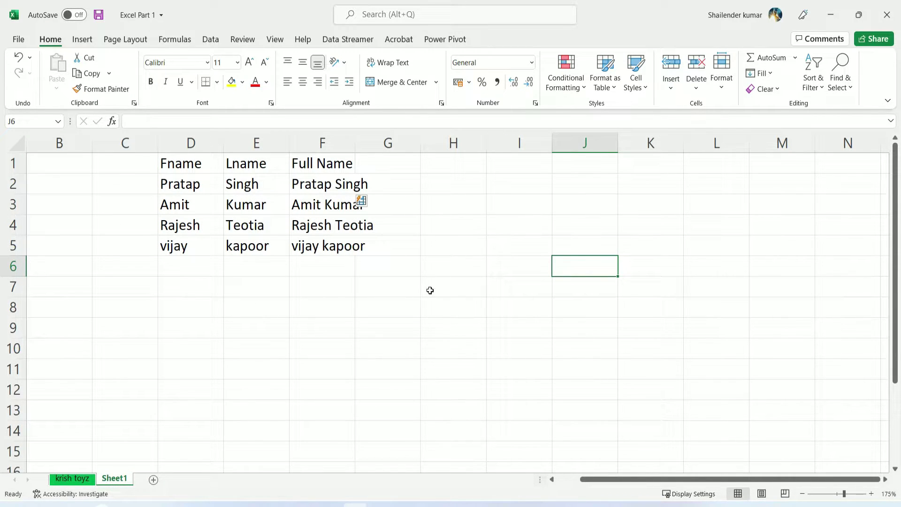
Step: Select A1:H8, look at the Clear options on the krish toyz sheet, then return to Sheet1
click(429, 310)
key(ctrl+shift+Home)
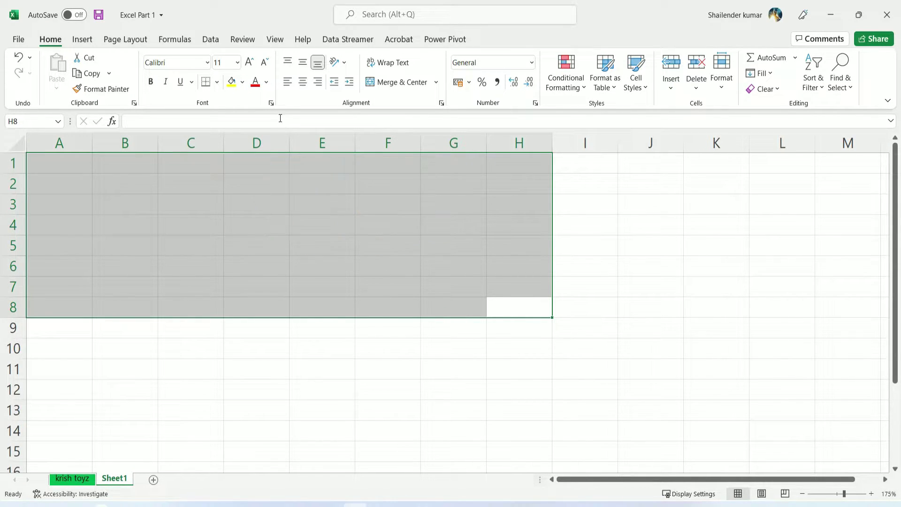
click(73, 478)
click(809, 223)
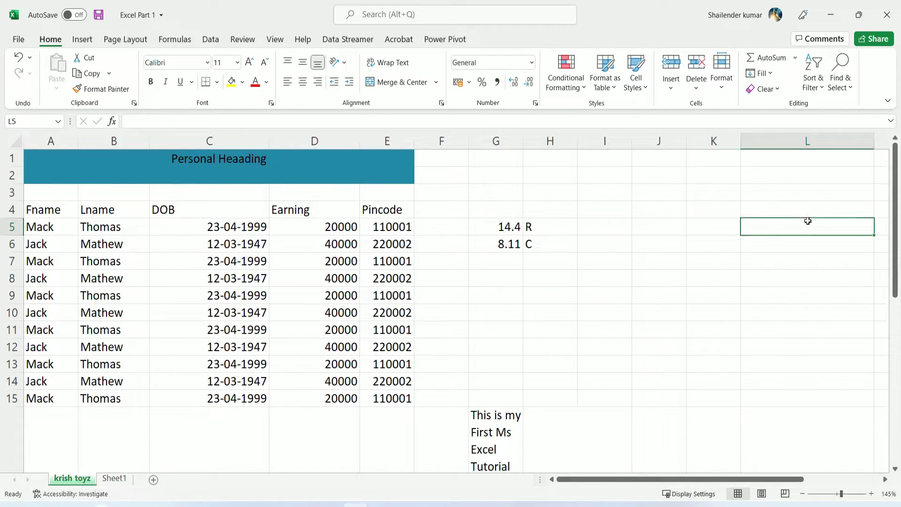
click(778, 89)
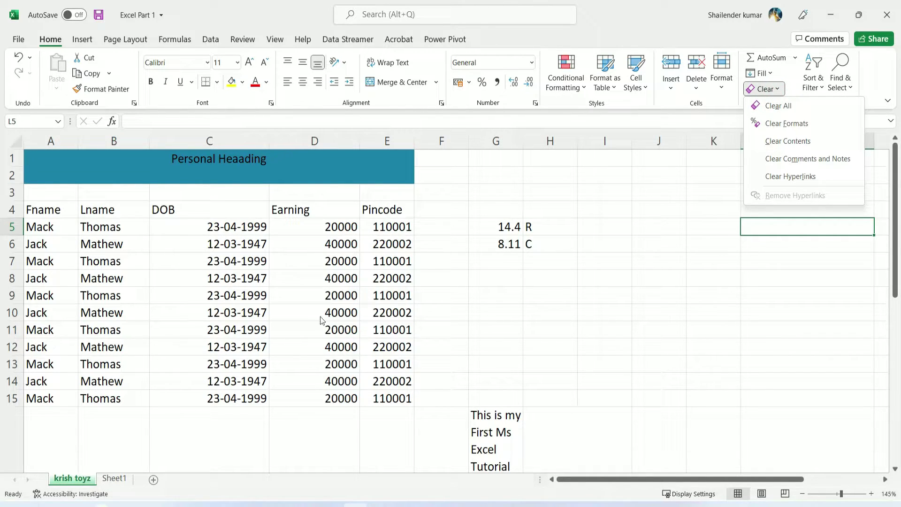
click(105, 479)
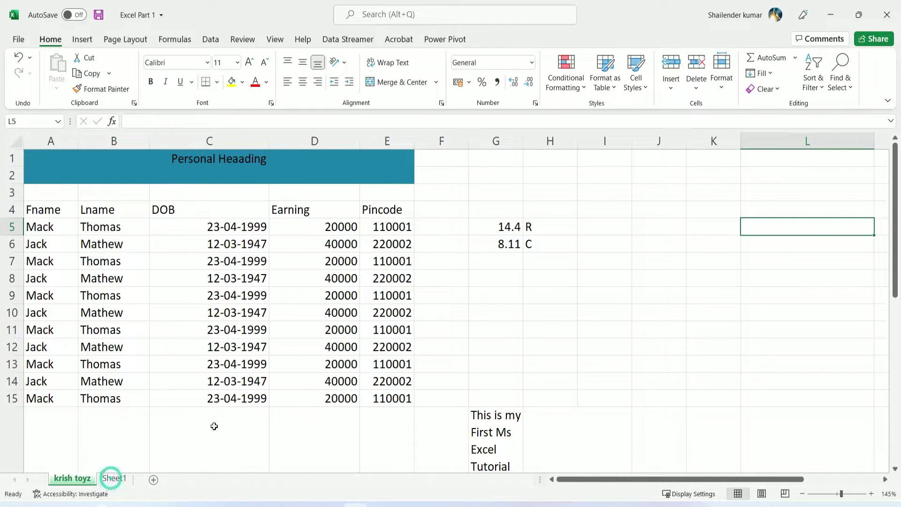
click(121, 478)
click(217, 369)
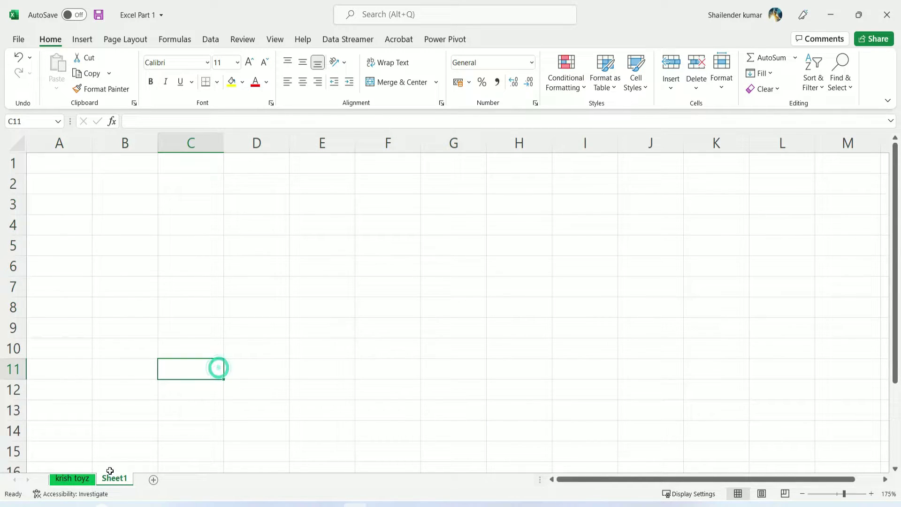
click(75, 479)
click(111, 481)
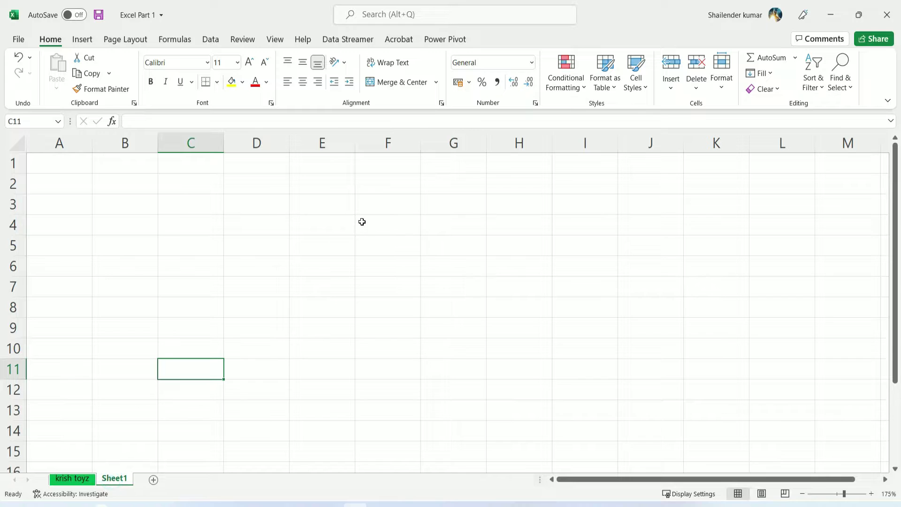
Step: Enter Krish Toyz in F4, make it bold, 26 pt and red, and widen column F
click(362, 221)
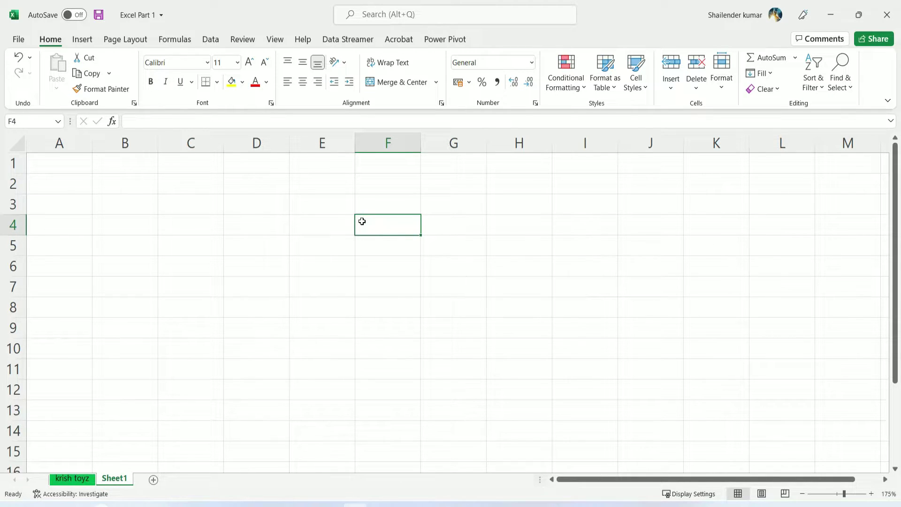
text(Krish)
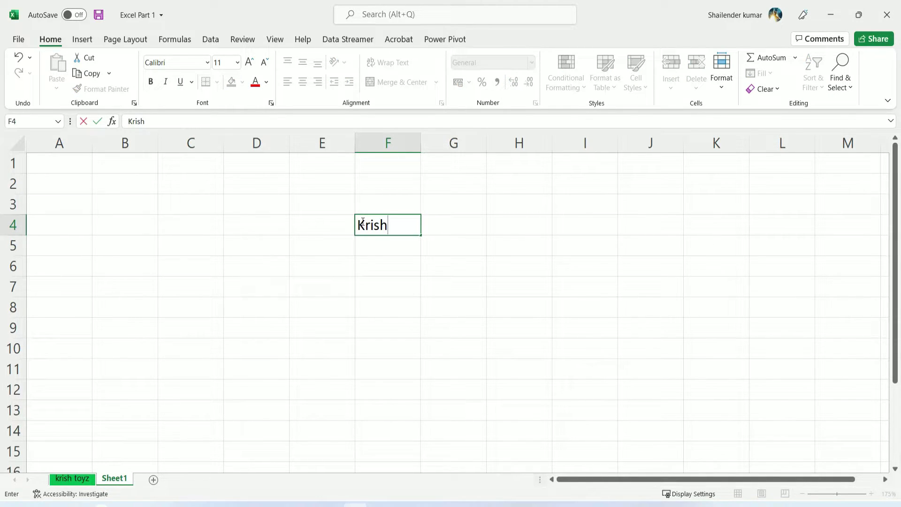
text( Toy)
text(z)
key(Return)
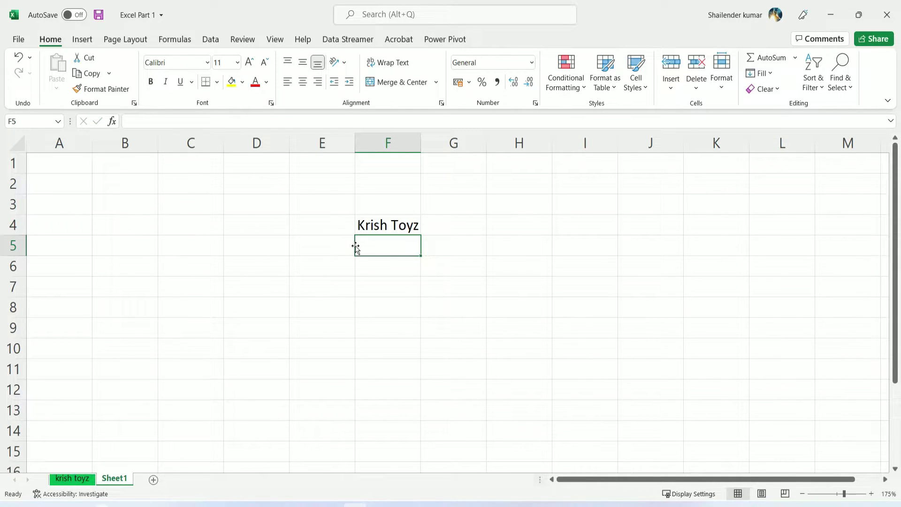
click(392, 226)
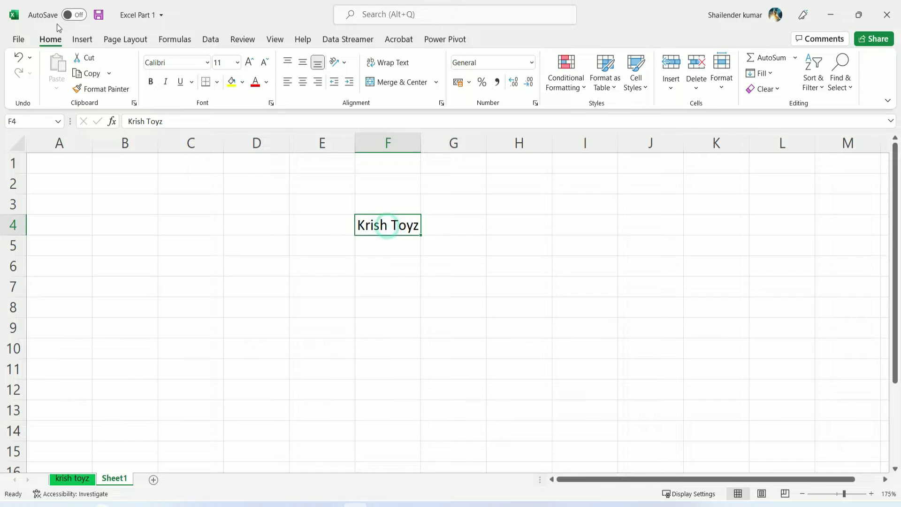
click(150, 83)
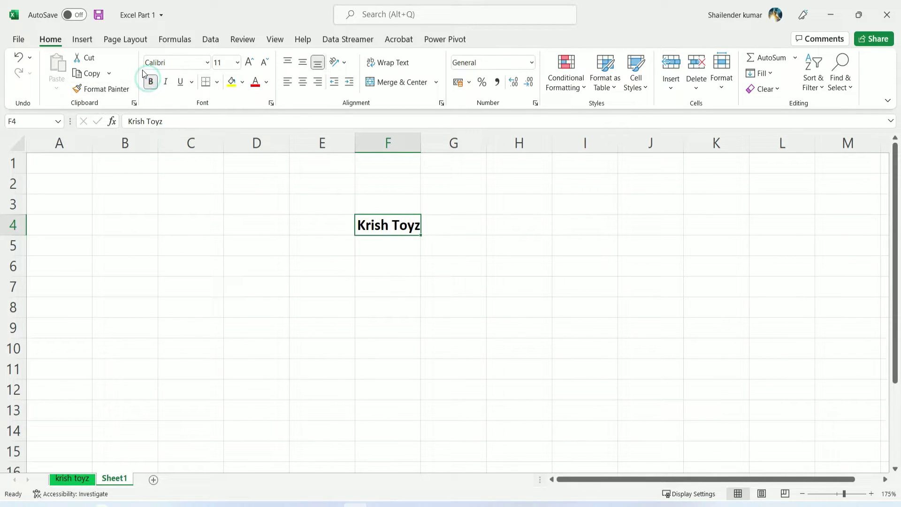
click(238, 63)
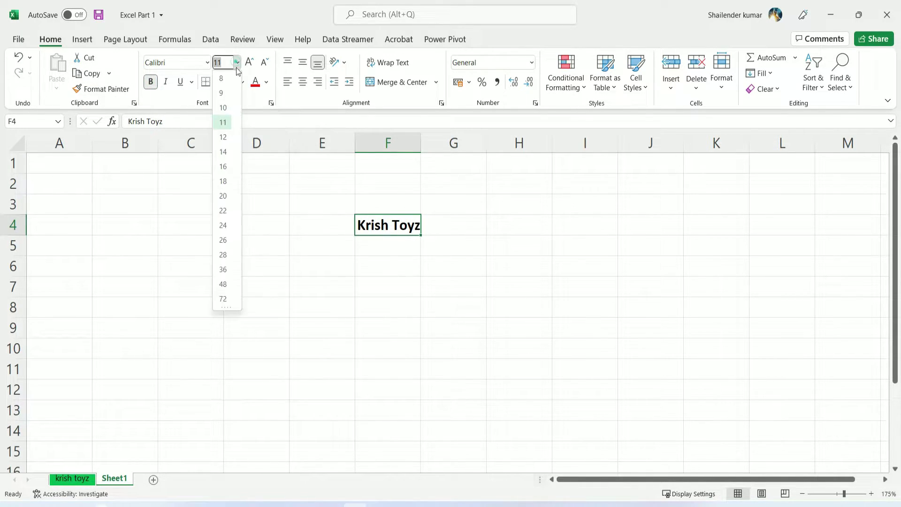
click(231, 239)
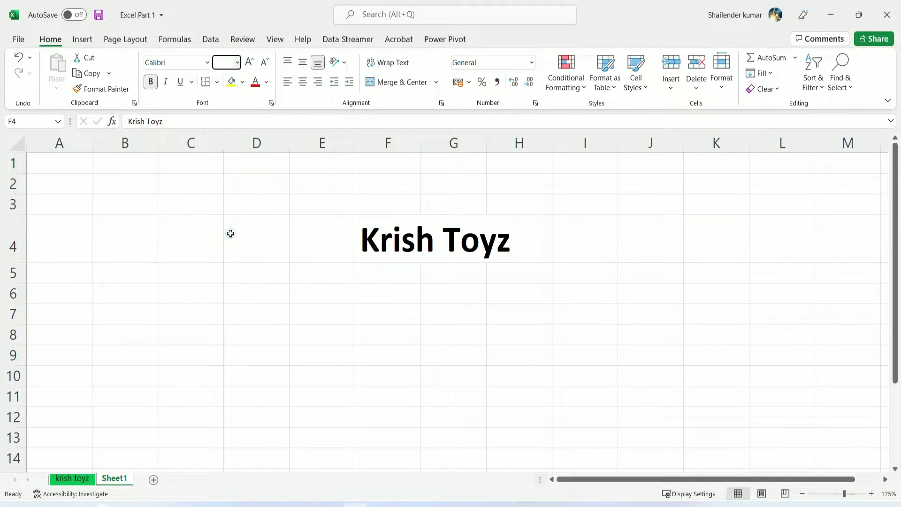
click(255, 83)
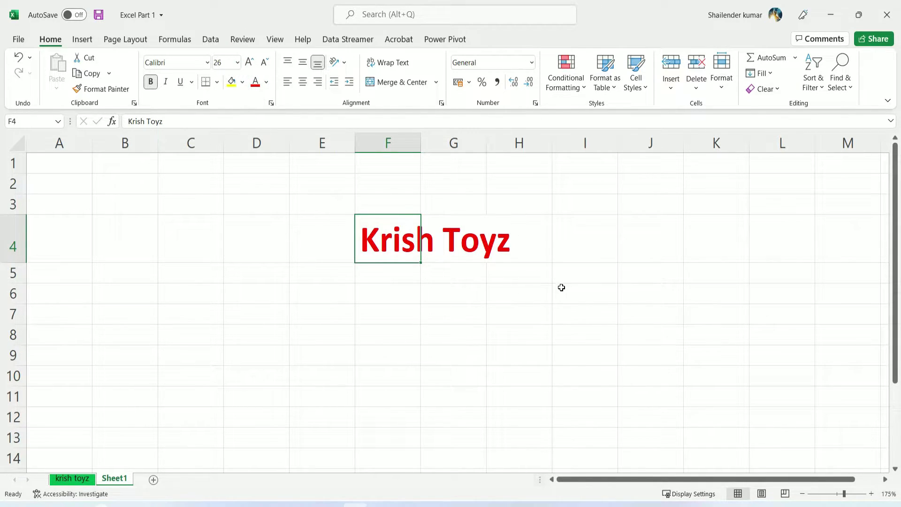
drag(420, 139, 519, 142)
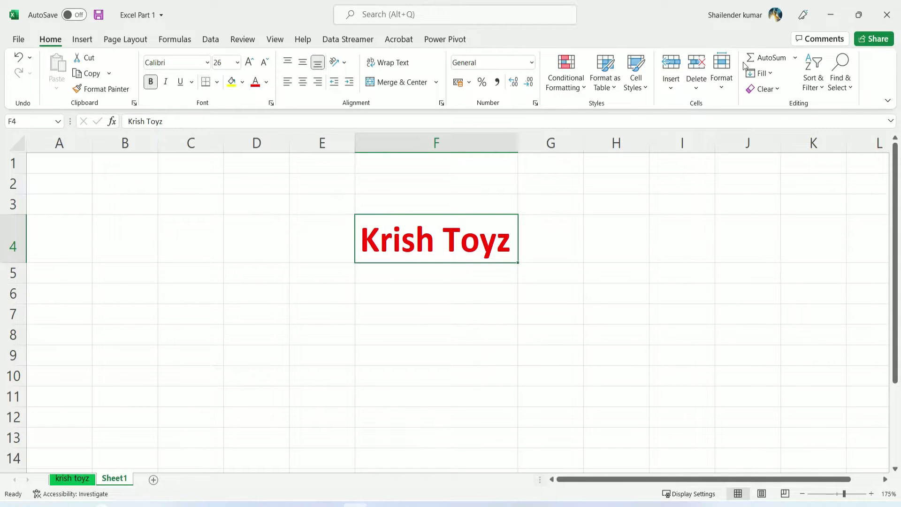
click(773, 78)
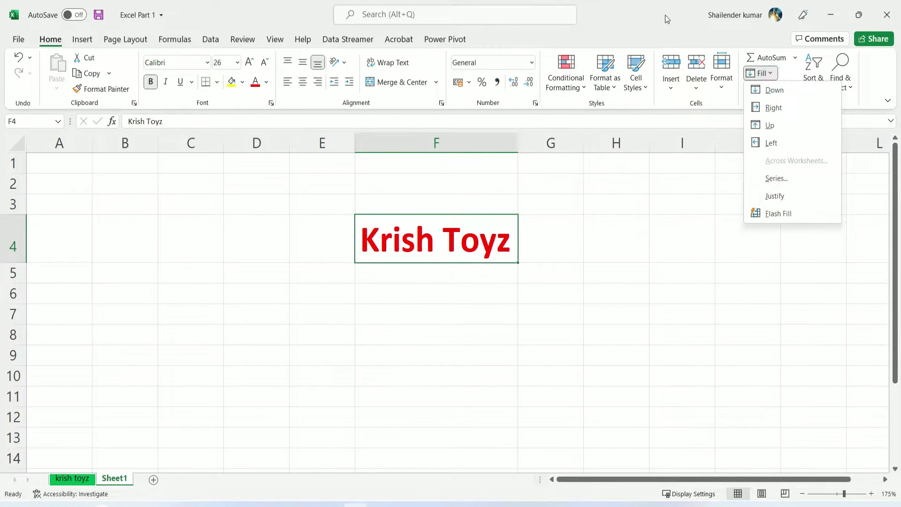
Step: Apply Clear All to F4, undo to restore the formatted Krish Toyz, and reopen Clear options
click(667, 18)
click(774, 90)
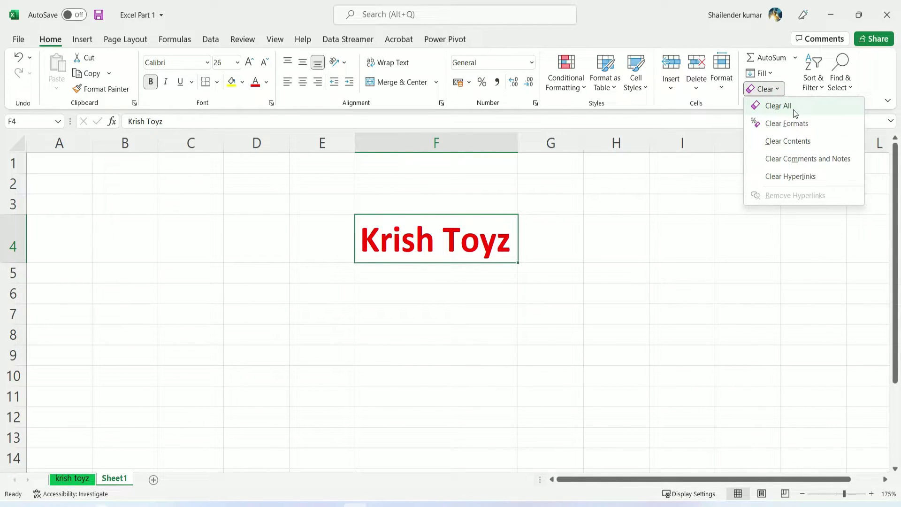
click(795, 107)
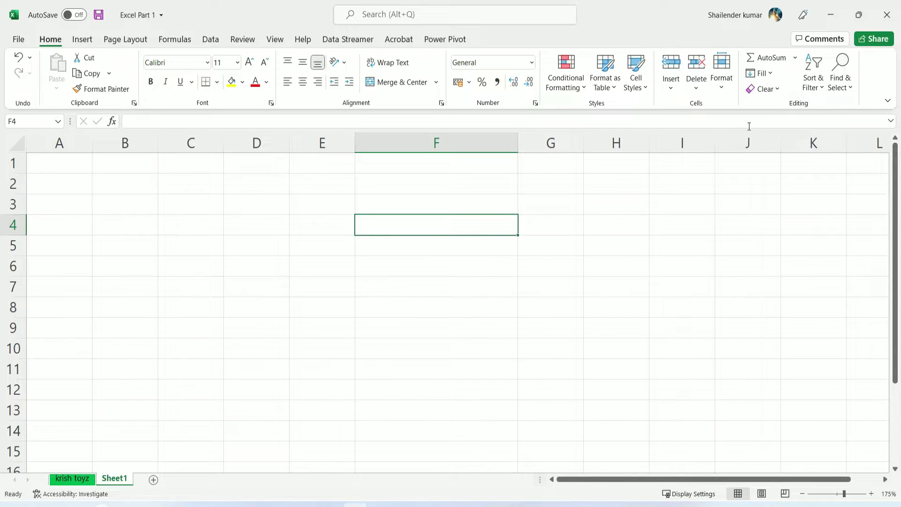
text(dfgd)
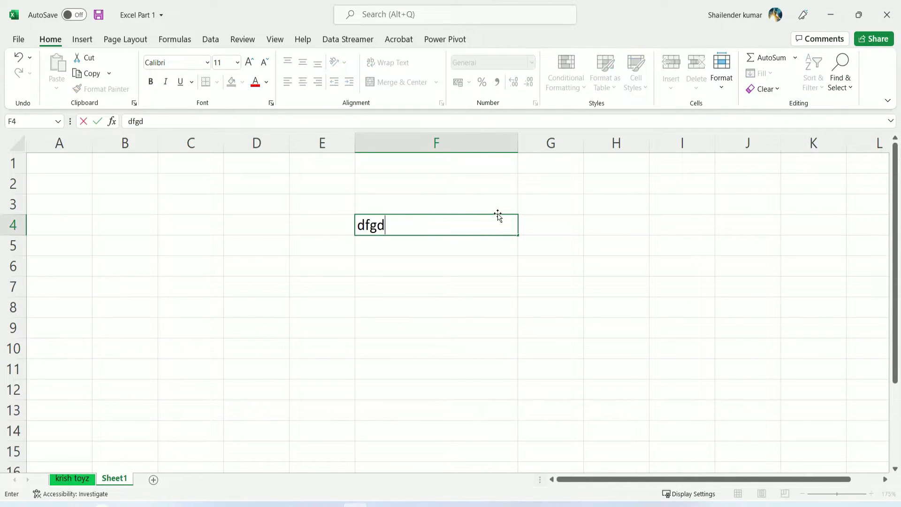
key(Escape)
key(ctrl+z)
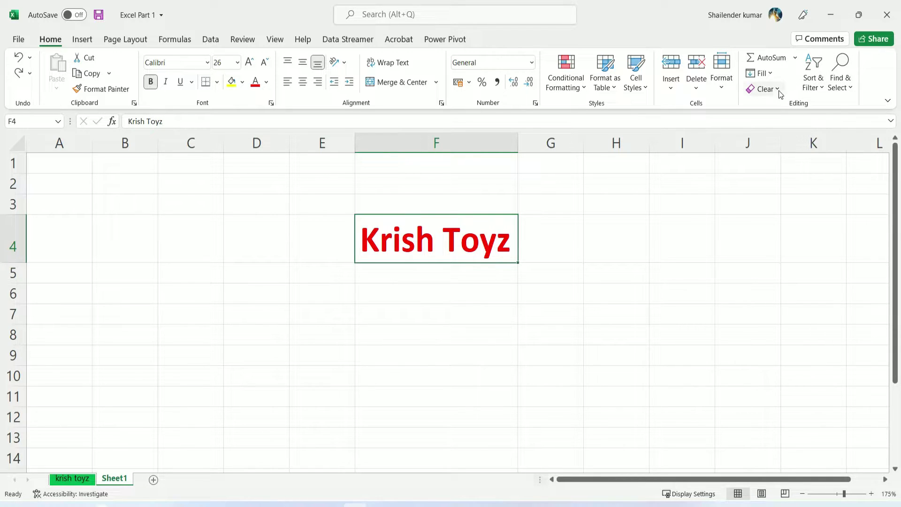
click(777, 90)
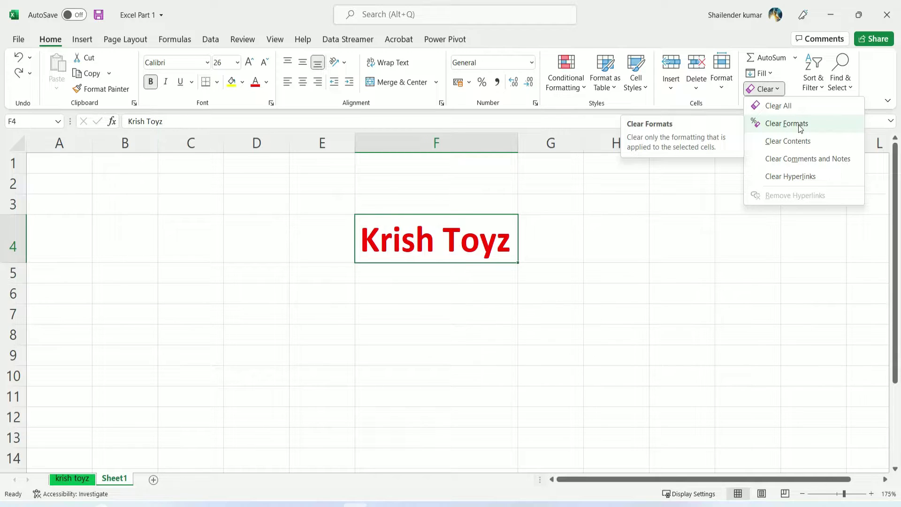
click(801, 125)
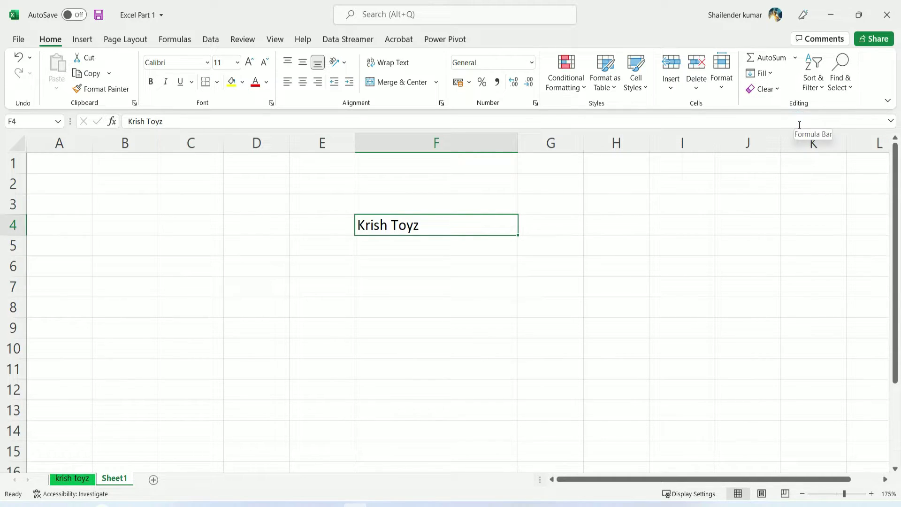
key(ctrl+z)
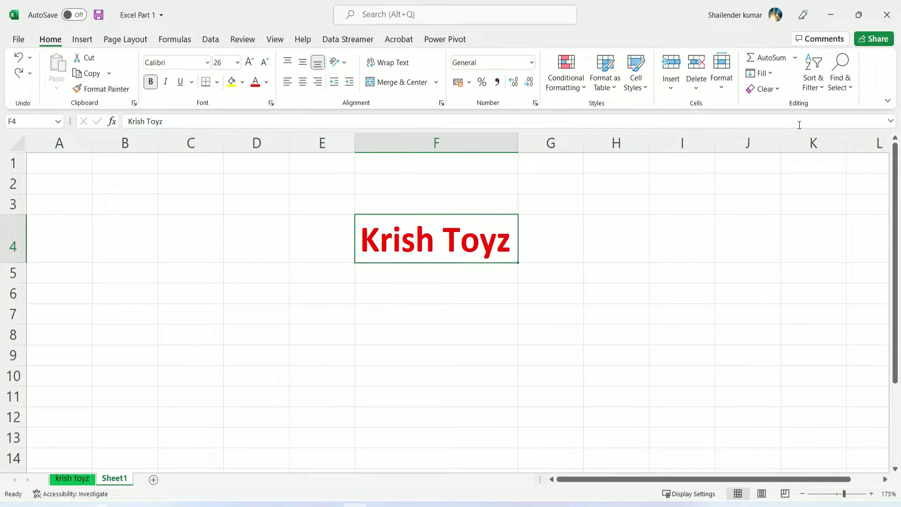
click(770, 89)
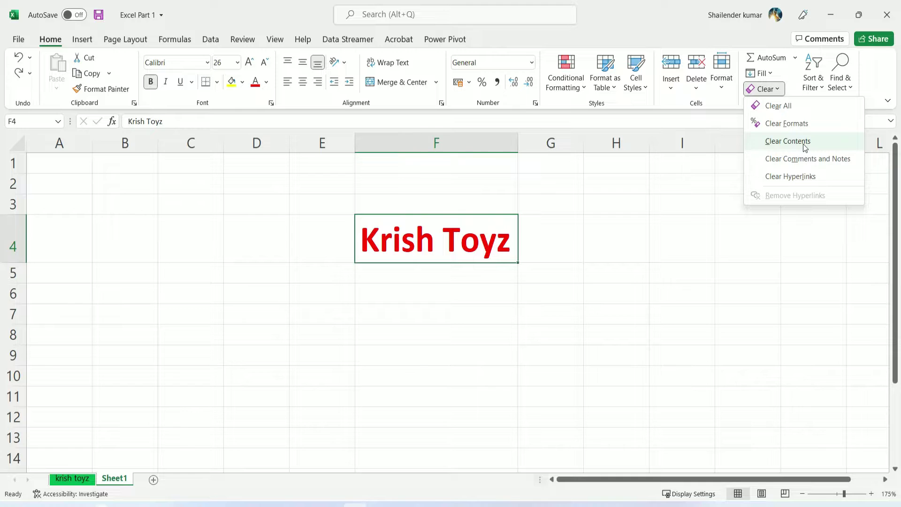
click(804, 146)
click(411, 248)
text(dfag)
text(sd)
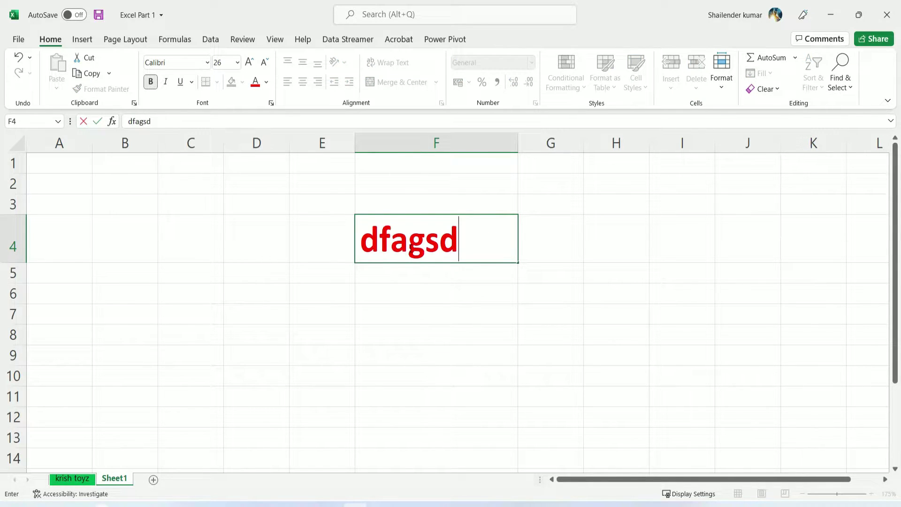
key(Escape)
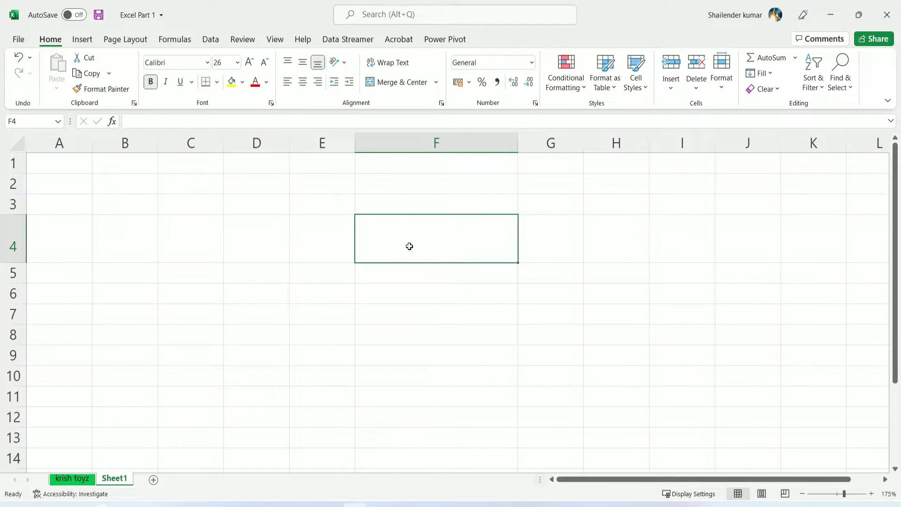
key(ctrl+z)
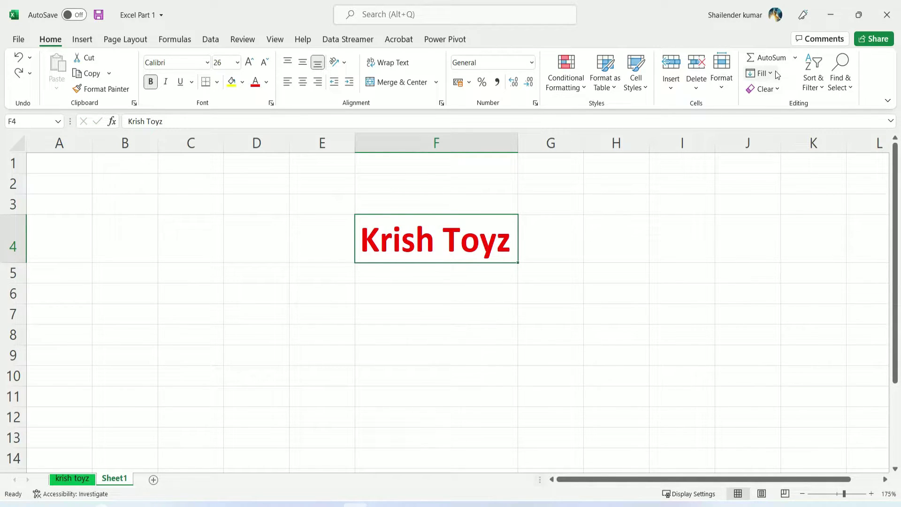
click(778, 90)
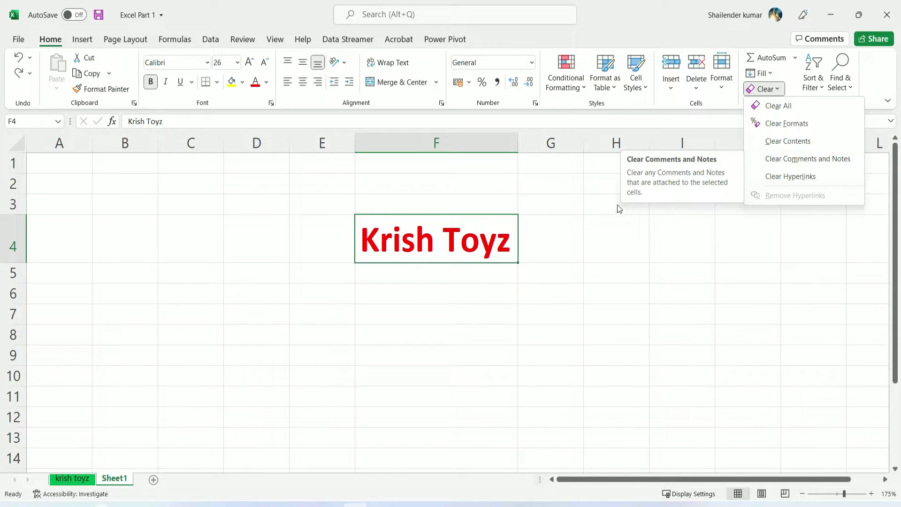
click(469, 237)
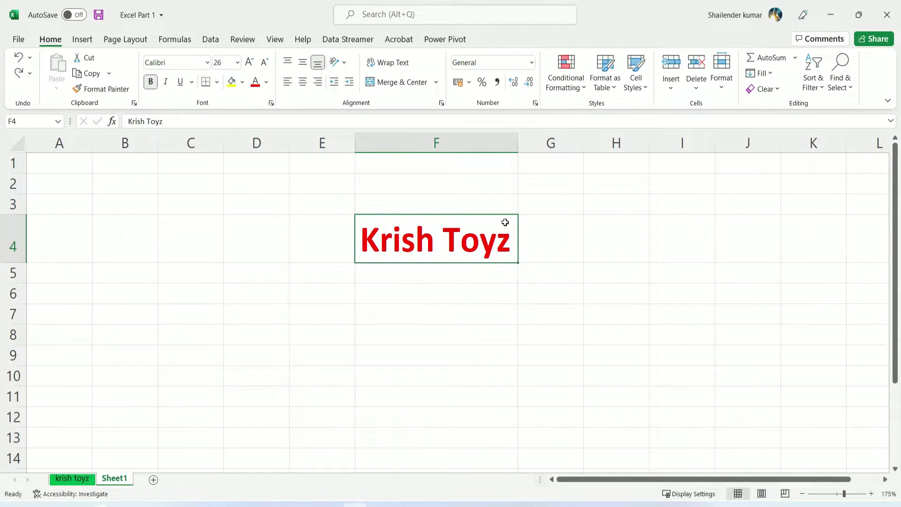
click(80, 41)
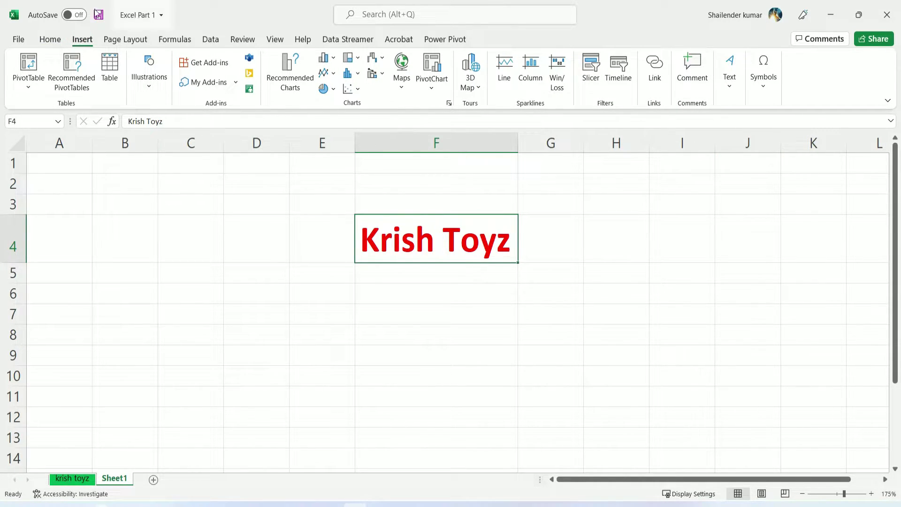
click(52, 42)
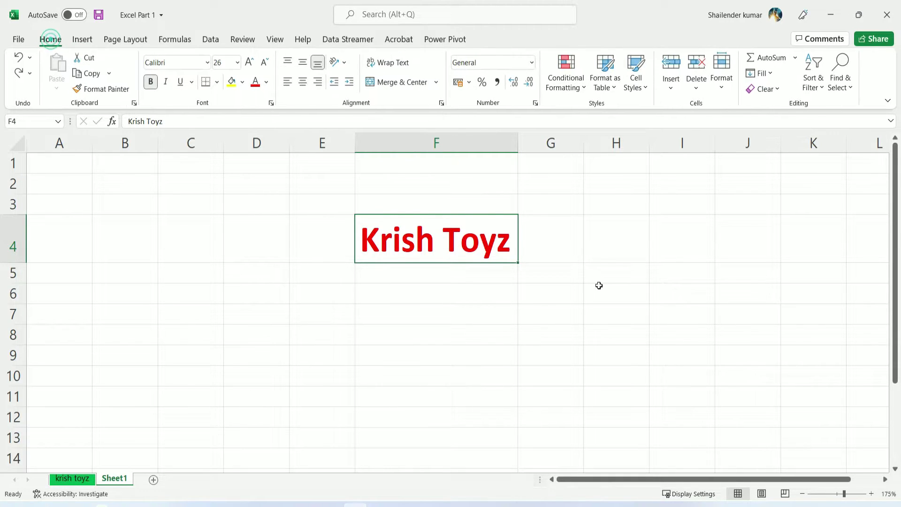
right_click(485, 259)
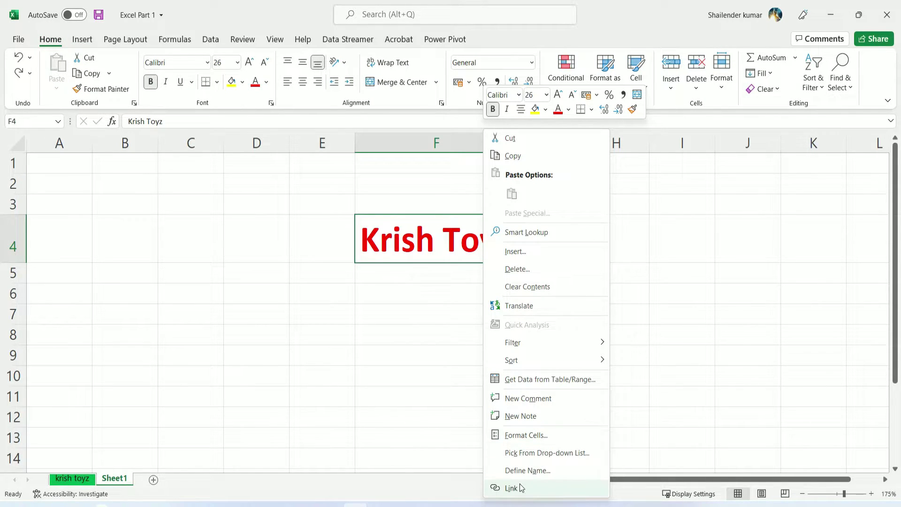
click(547, 404)
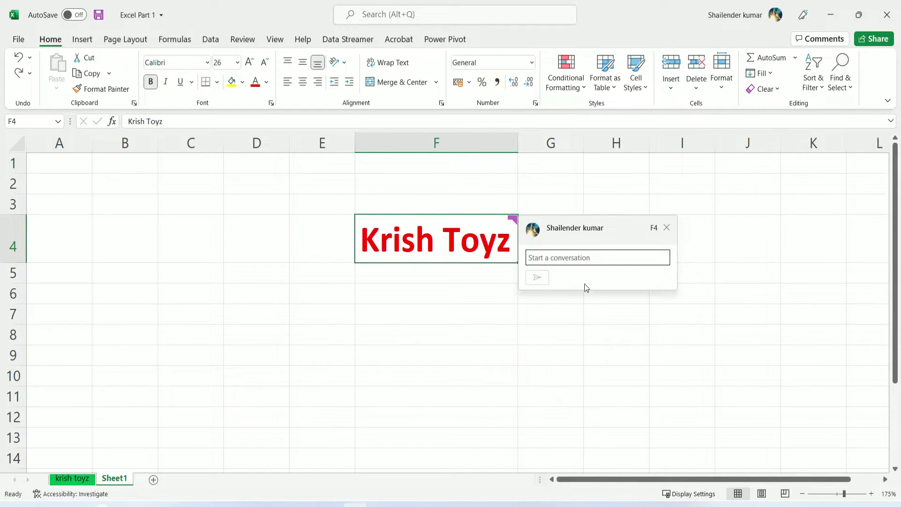
click(613, 258)
text(Hello Please check the spelling)
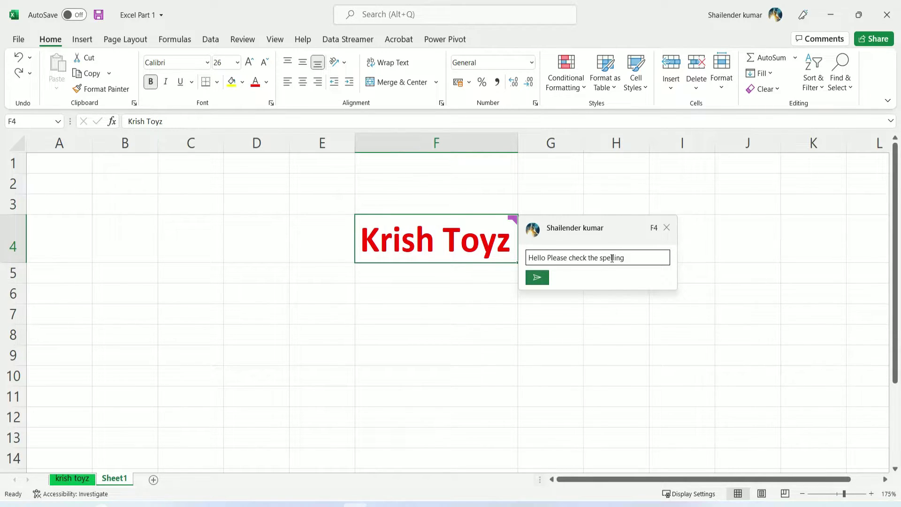
click(538, 278)
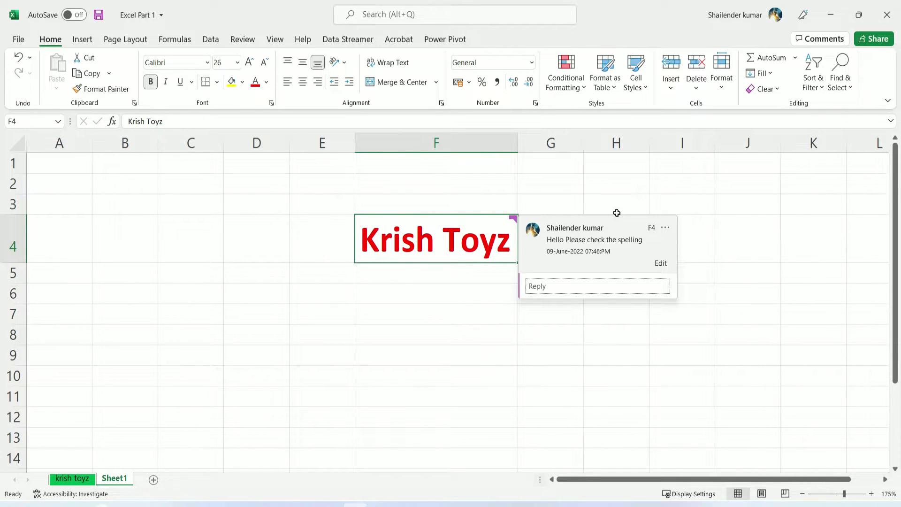
click(539, 288)
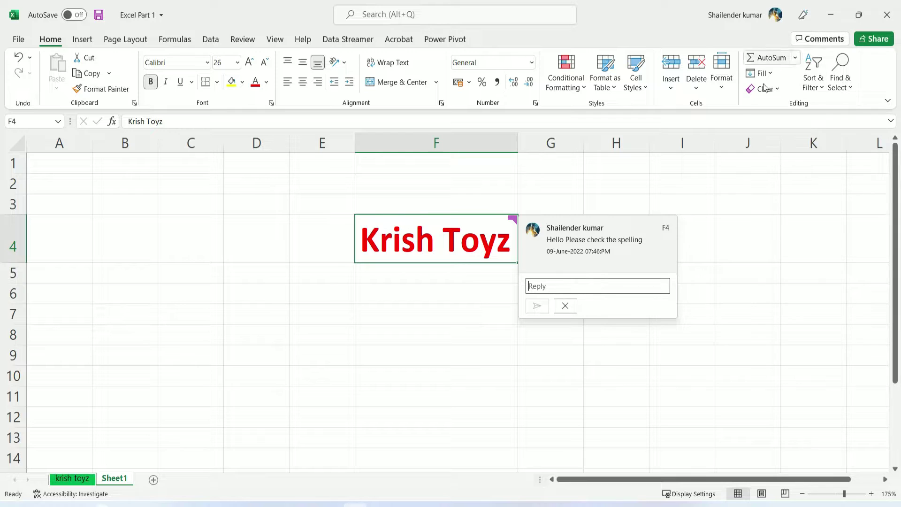
click(447, 290)
click(479, 240)
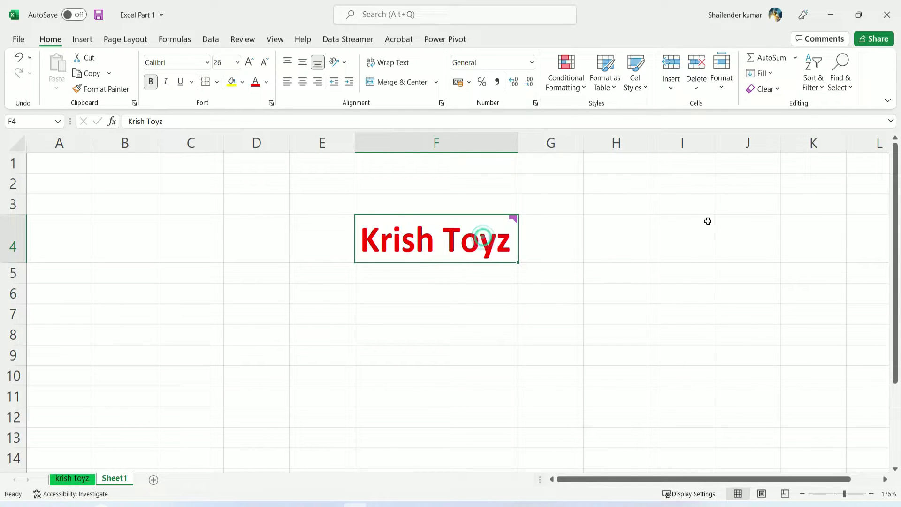
click(775, 89)
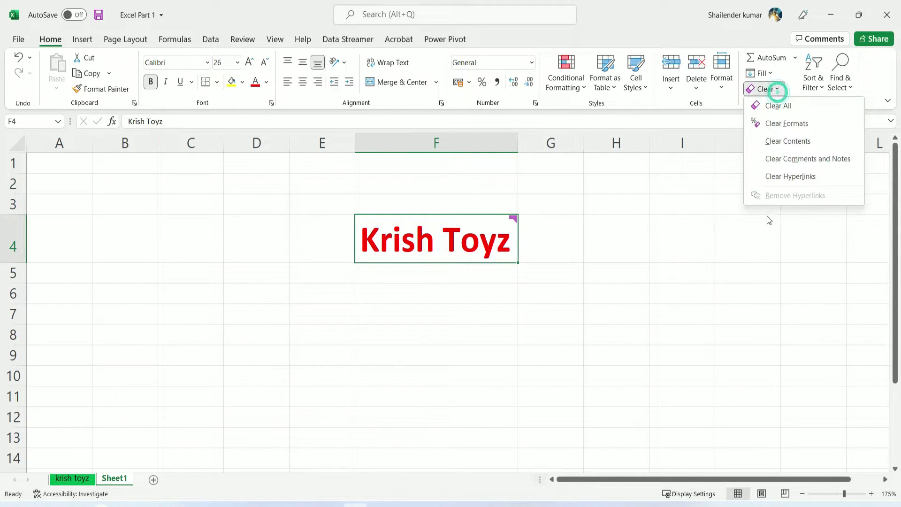
click(800, 160)
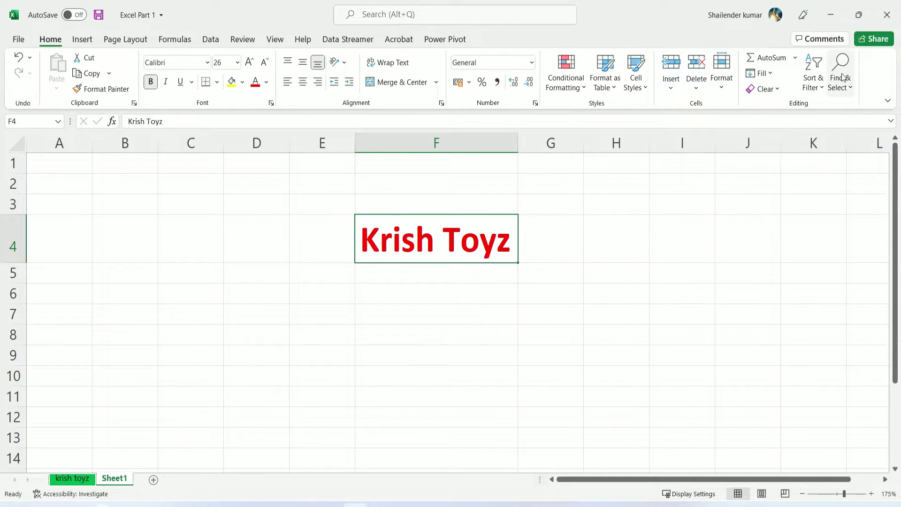
right_click(425, 240)
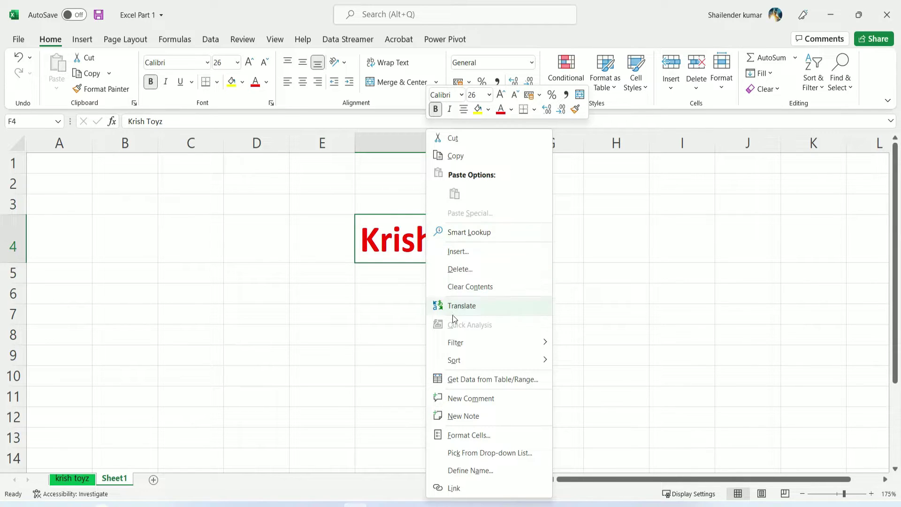
Step: Add a note reading 'Hello this my Channel' to cell F4
click(479, 417)
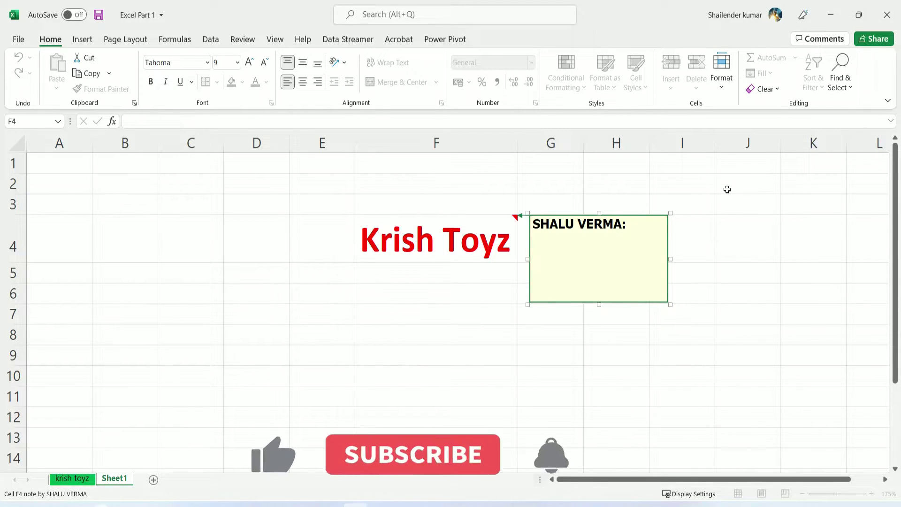
text(Hello th)
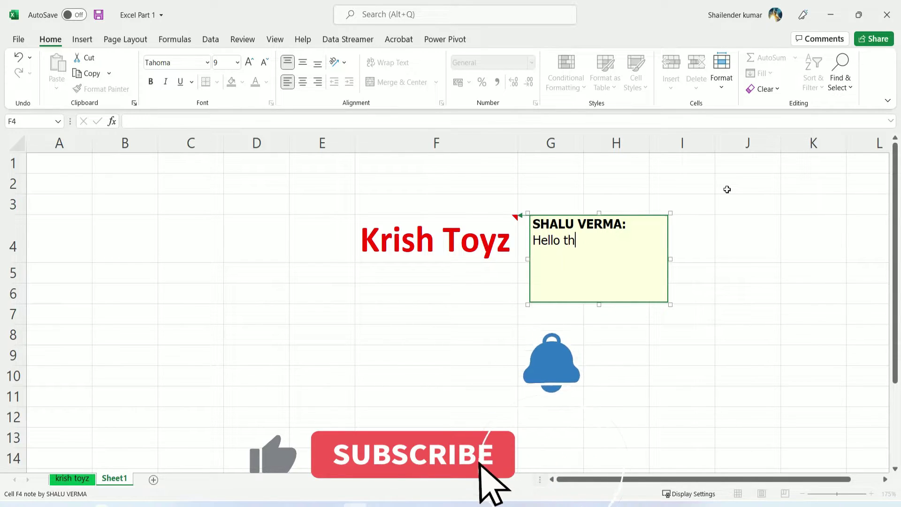
text(is my Channel)
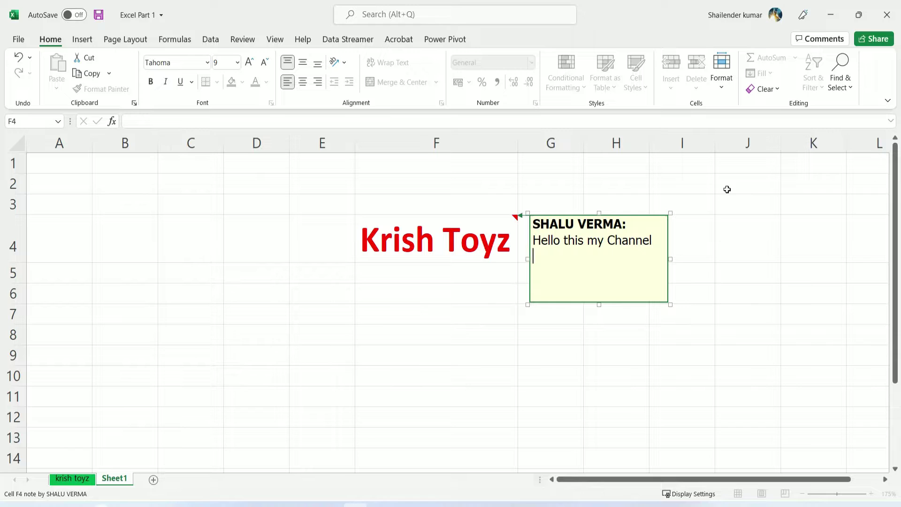
key(Return)
click(479, 302)
mouse_move(436, 241)
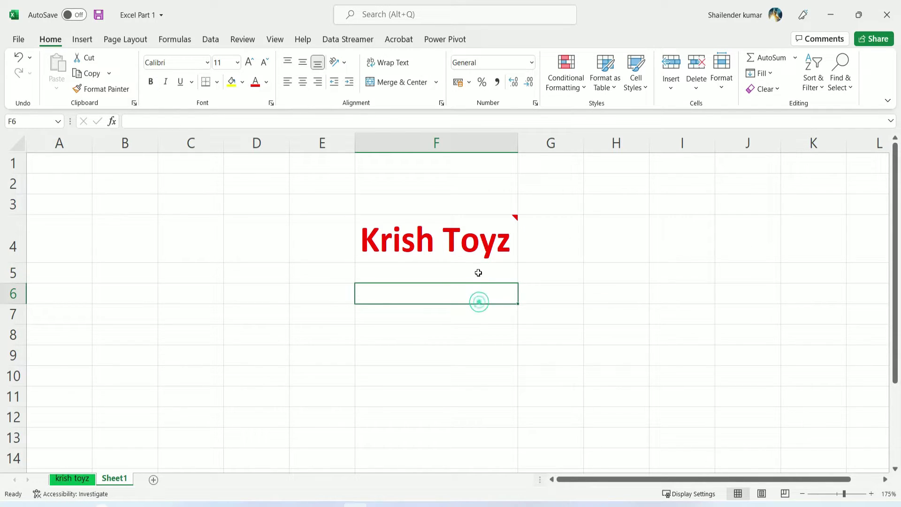
Step: Use Clear Comments and Notes on F4 to remove the note
click(474, 238)
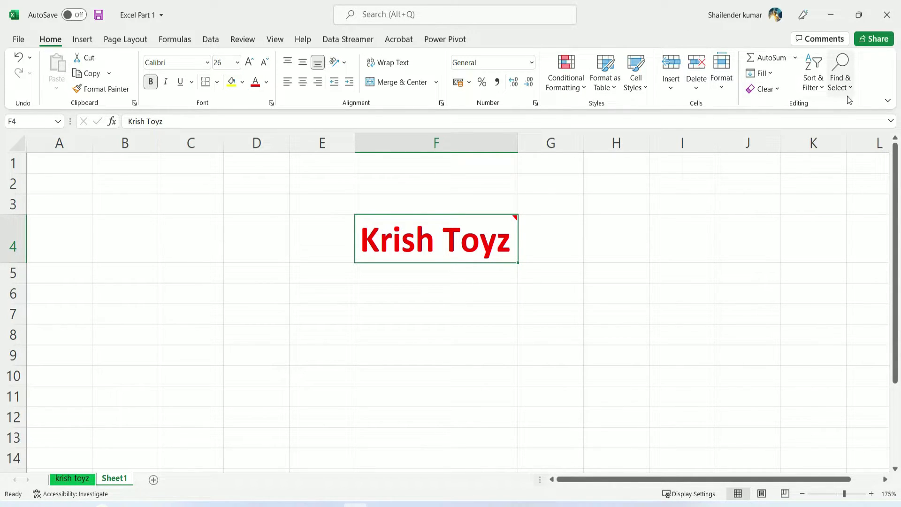
click(776, 95)
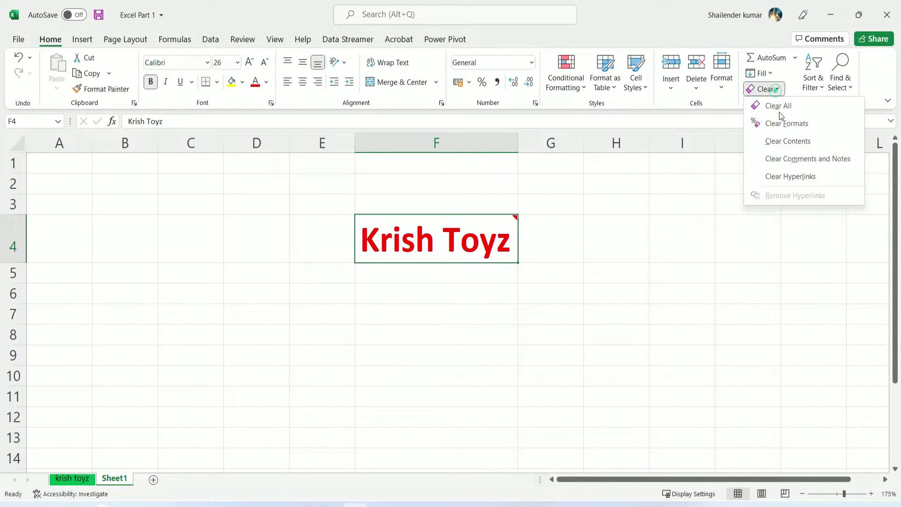
click(817, 159)
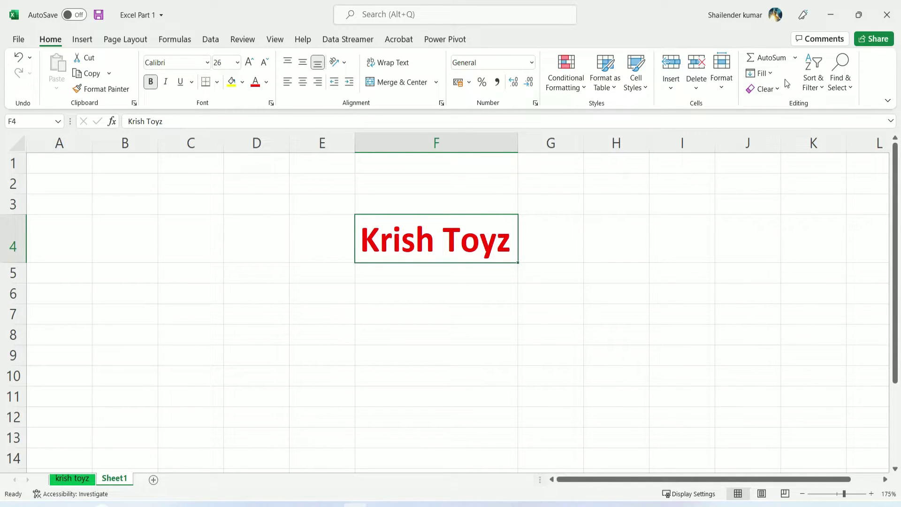
click(780, 92)
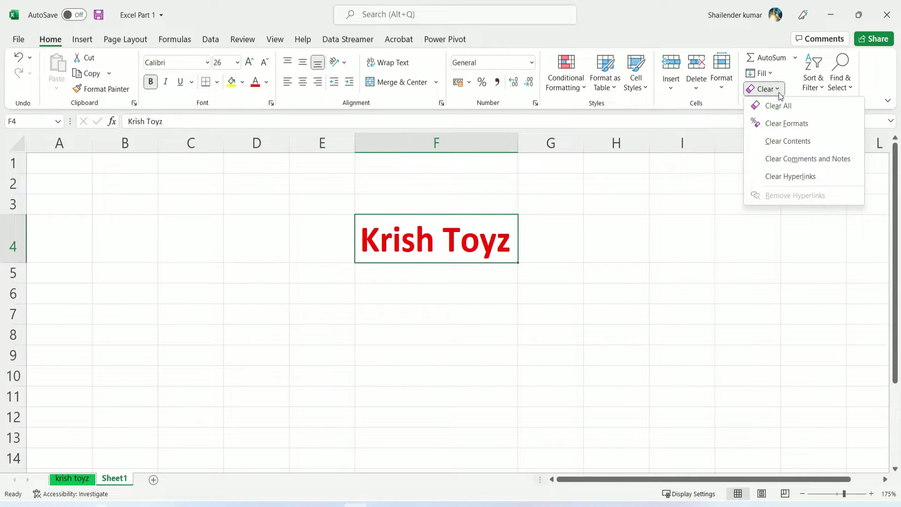
click(454, 234)
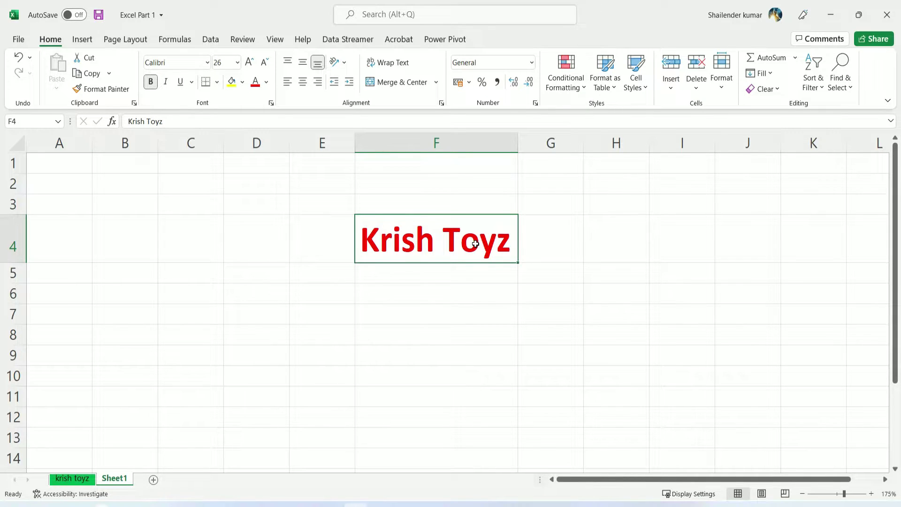
Step: Add a hyperlink to krishtoyz.com on the Krish Toyz cell F4
right_click(475, 245)
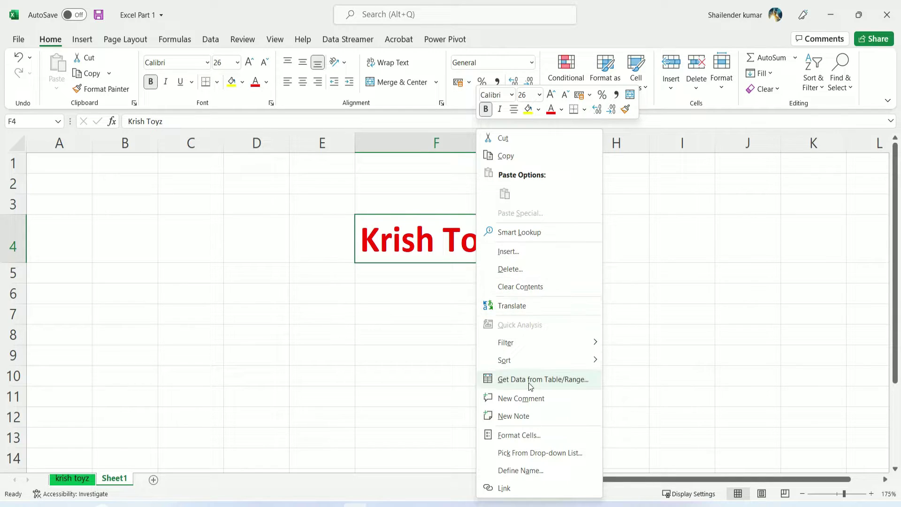
click(504, 488)
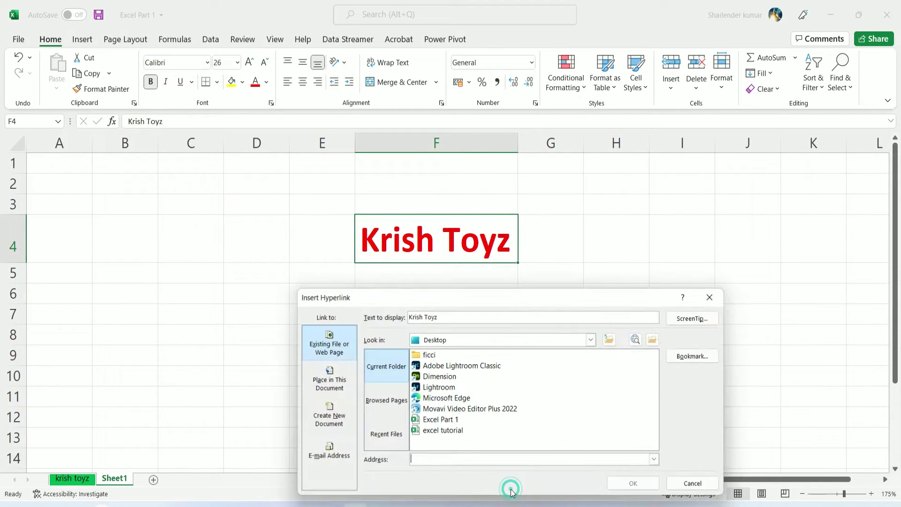
drag(487, 300, 416, 39)
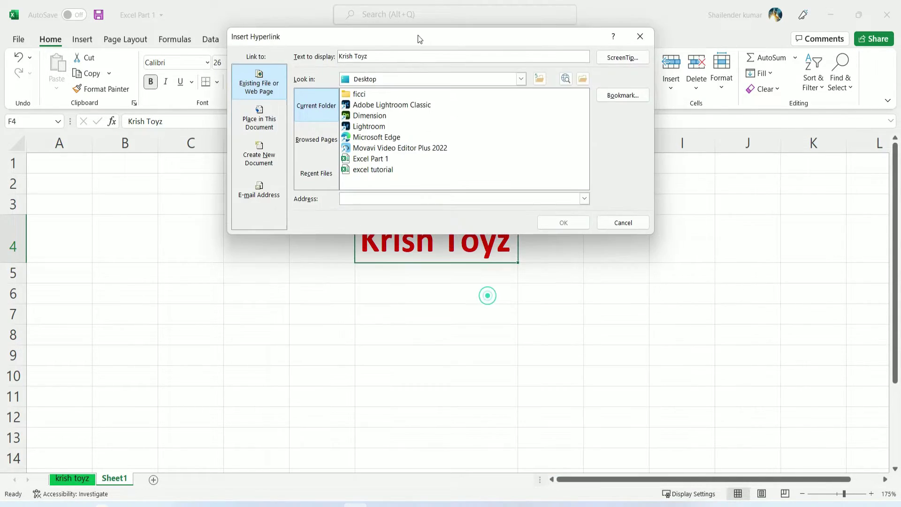
click(384, 201)
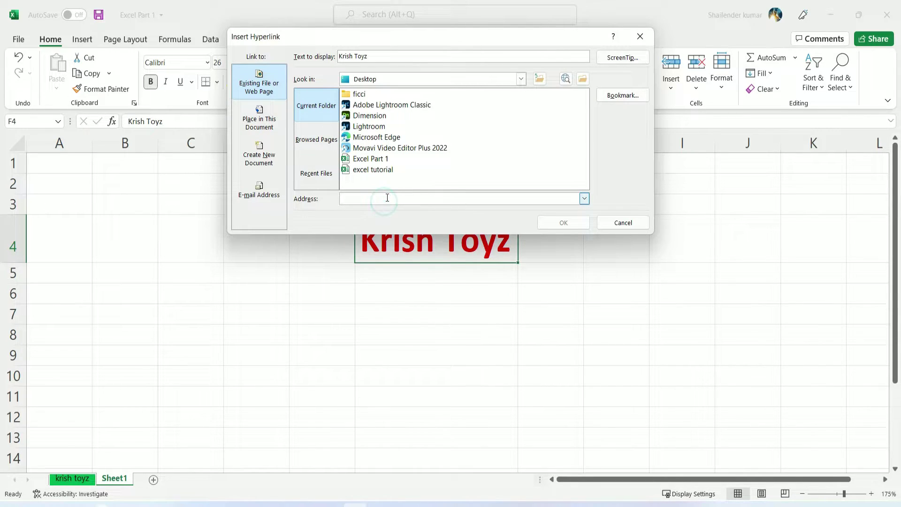
text(krishtoyz.com)
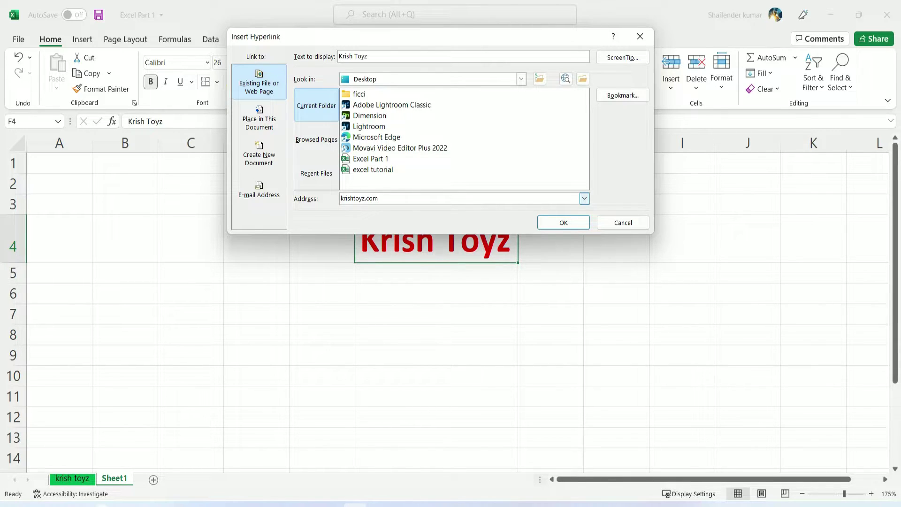
click(573, 224)
click(525, 326)
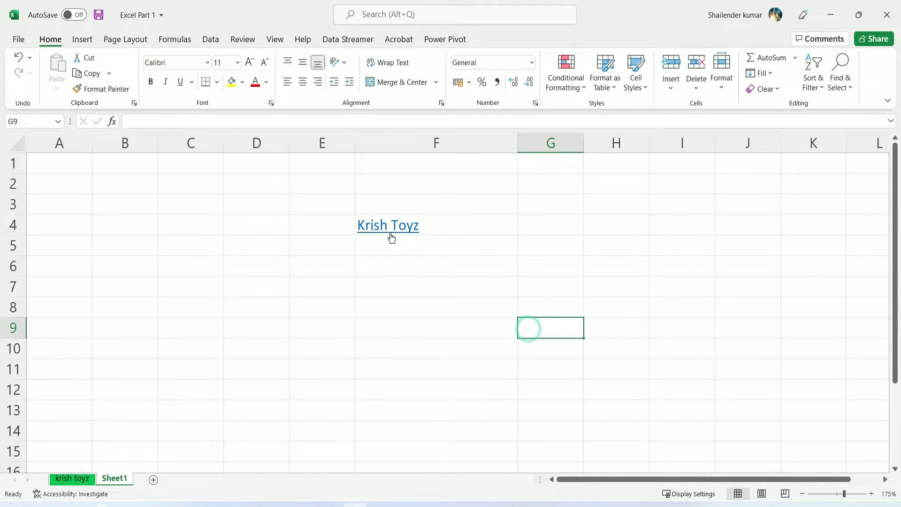
Step: Remove the hyperlink from F4 with Clear Hyperlinks, then delete the Krish Toyz text
click(470, 223)
click(779, 88)
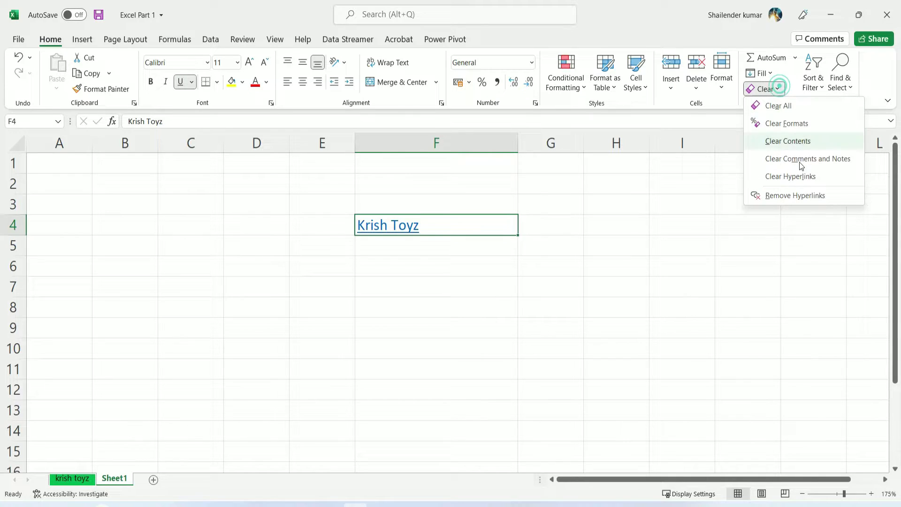
click(821, 199)
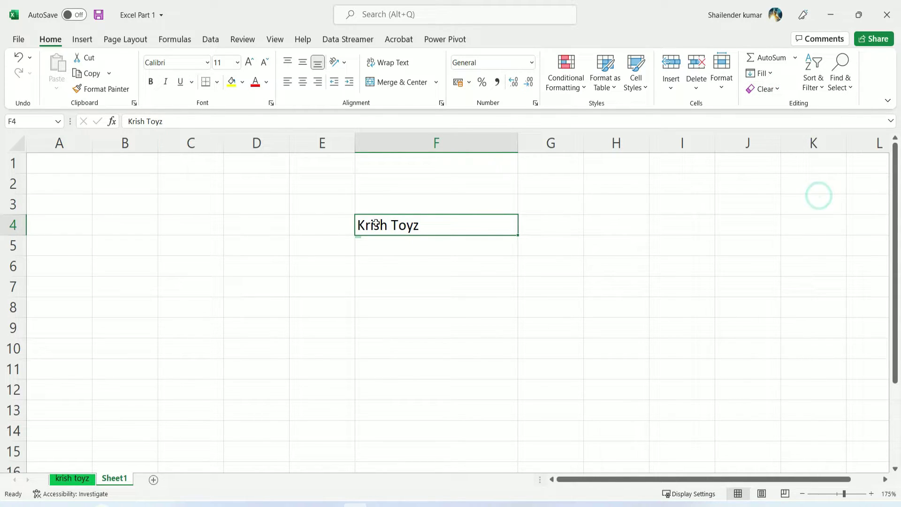
click(437, 228)
key(Delete)
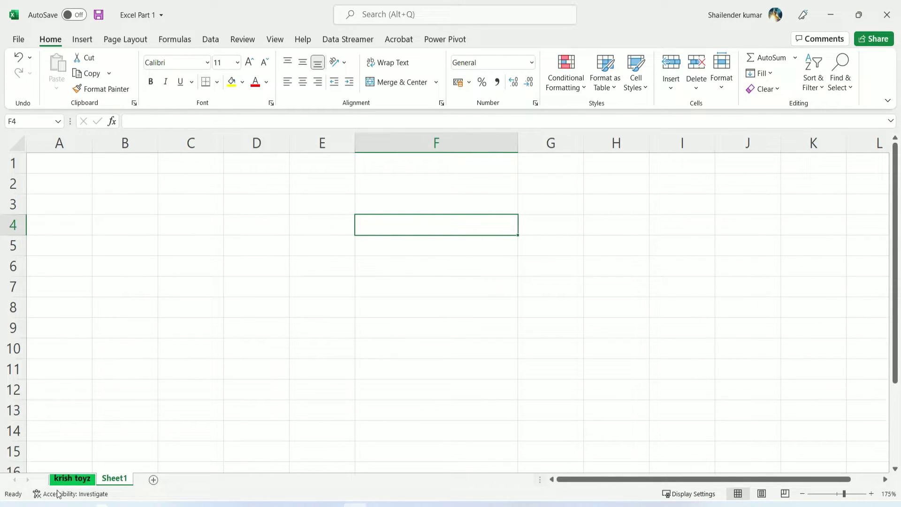
click(68, 480)
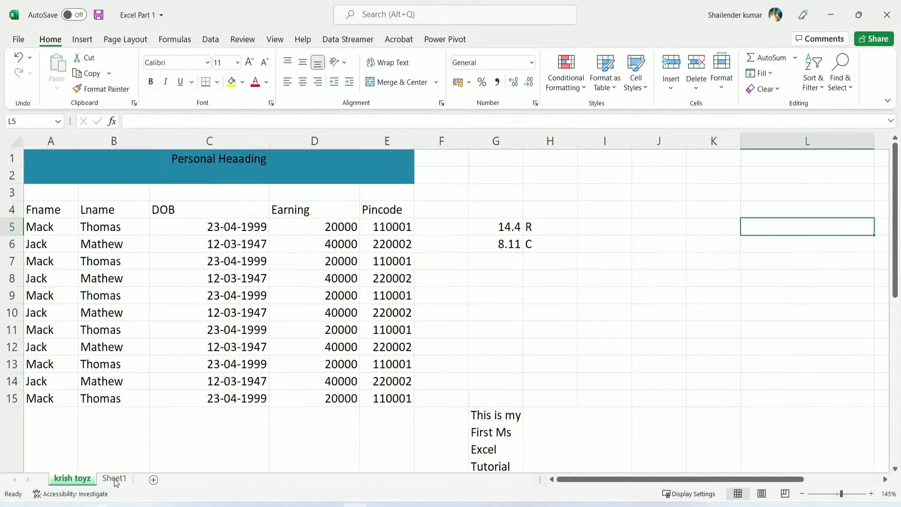
Step: Sort the krish toyz table A to Z by Fname from header cell A4
click(52, 228)
click(33, 207)
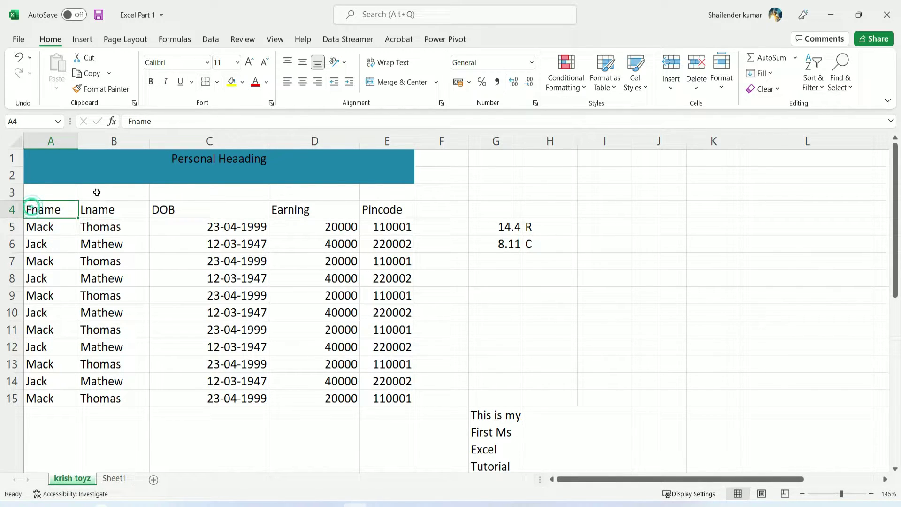
click(814, 70)
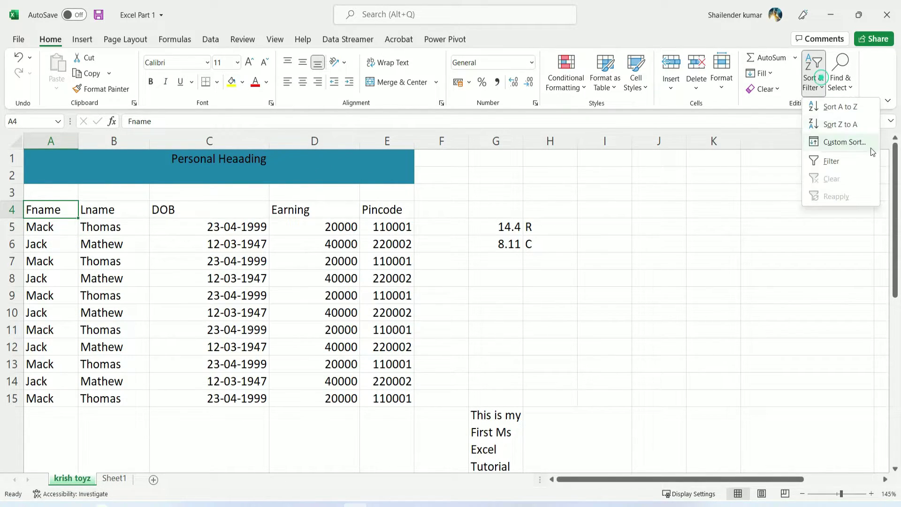
click(847, 110)
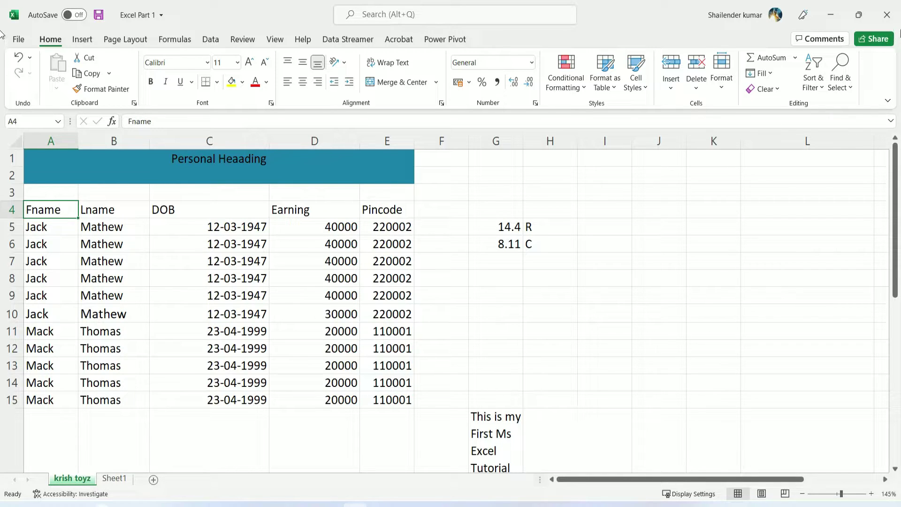
Step: Select A4:E15, sort it A to Z, then Z to A by Fname
drag(50, 213, 399, 402)
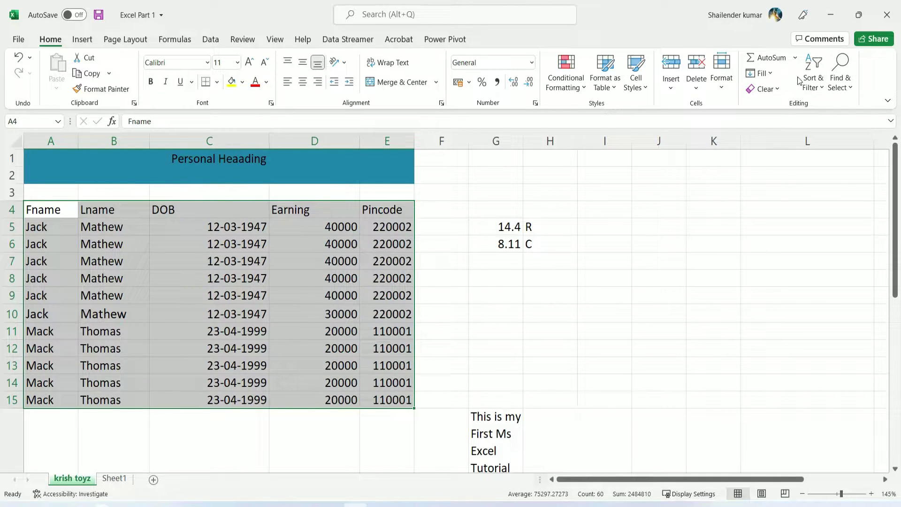
click(817, 66)
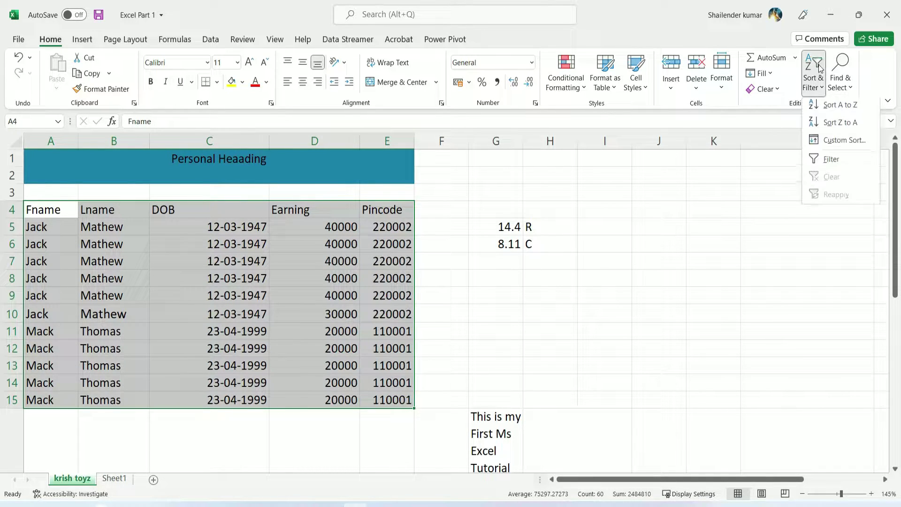
click(852, 108)
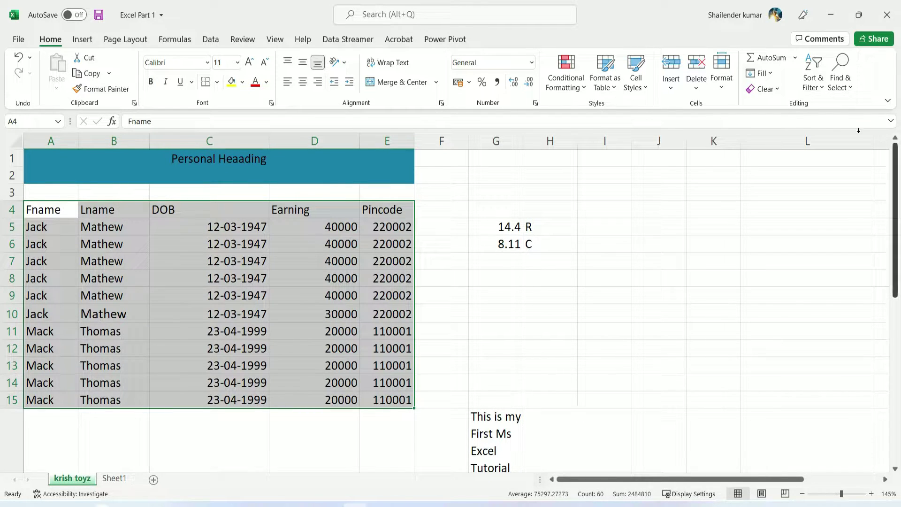
click(814, 80)
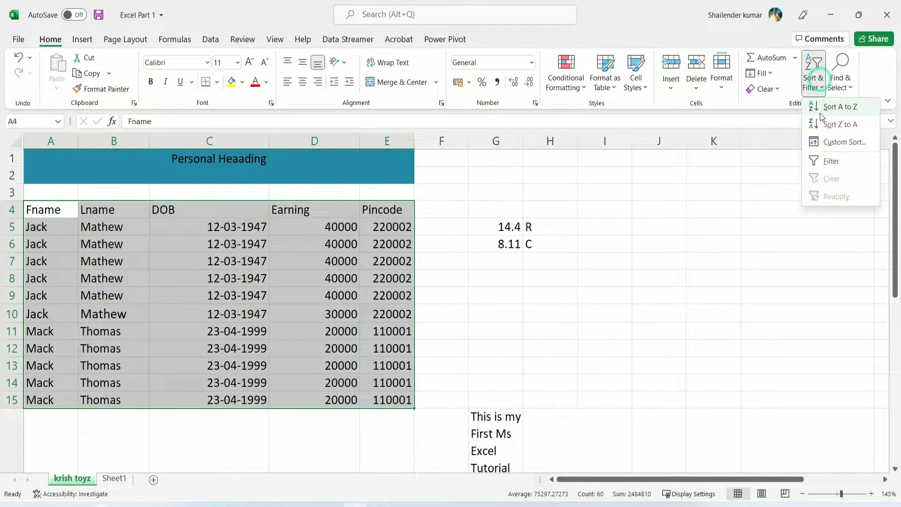
click(833, 128)
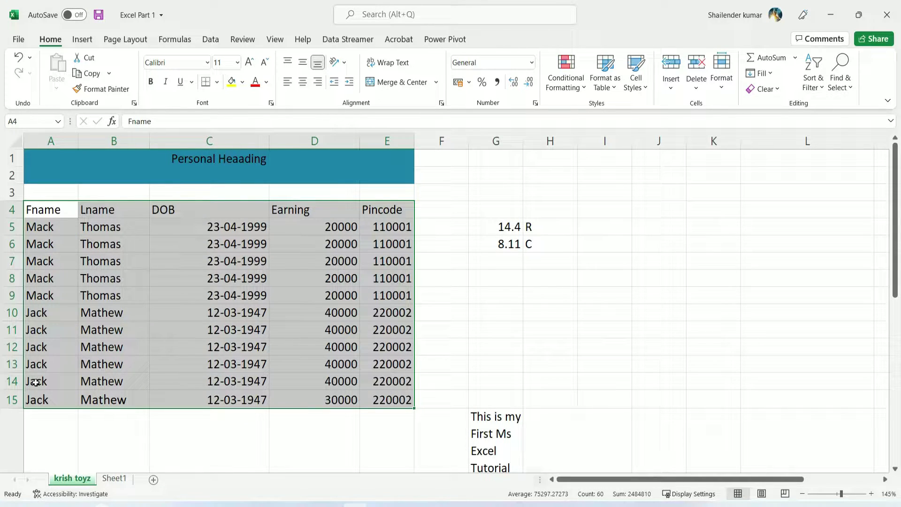
Step: Sort the table A to Z, undo the sorts, and reselect the data rows A5:E15
click(813, 75)
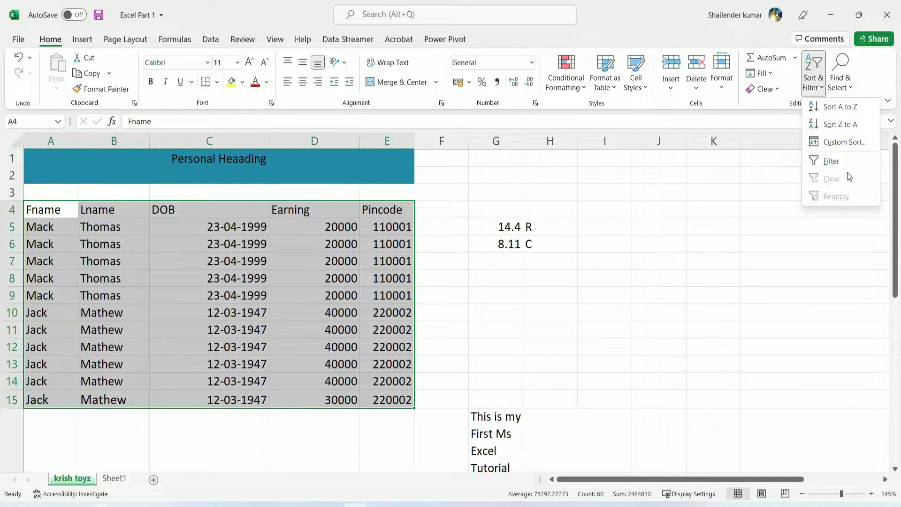
click(643, 4)
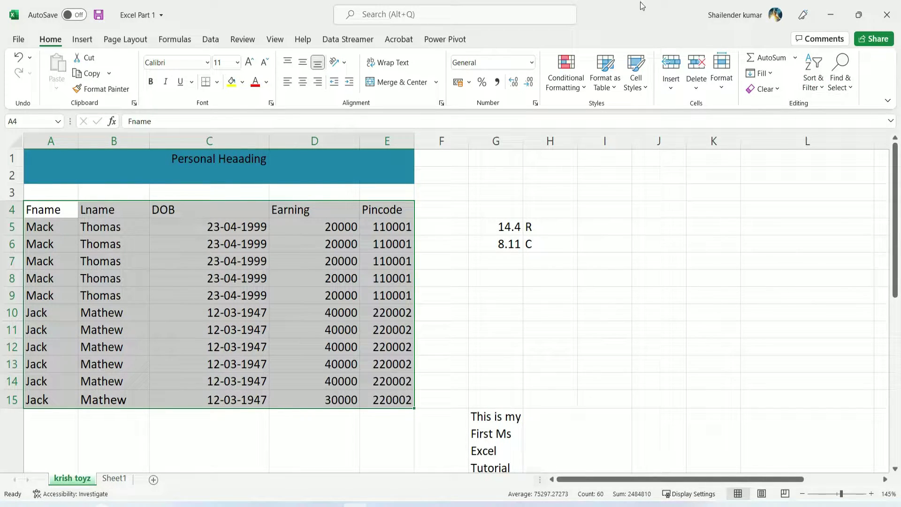
key(alt+h)
key(s)
key(s)
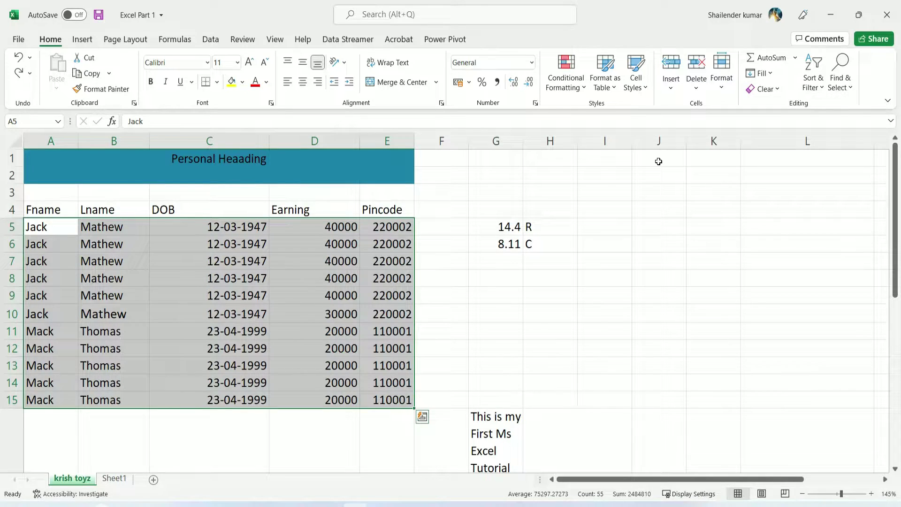
key(ctrl+z)
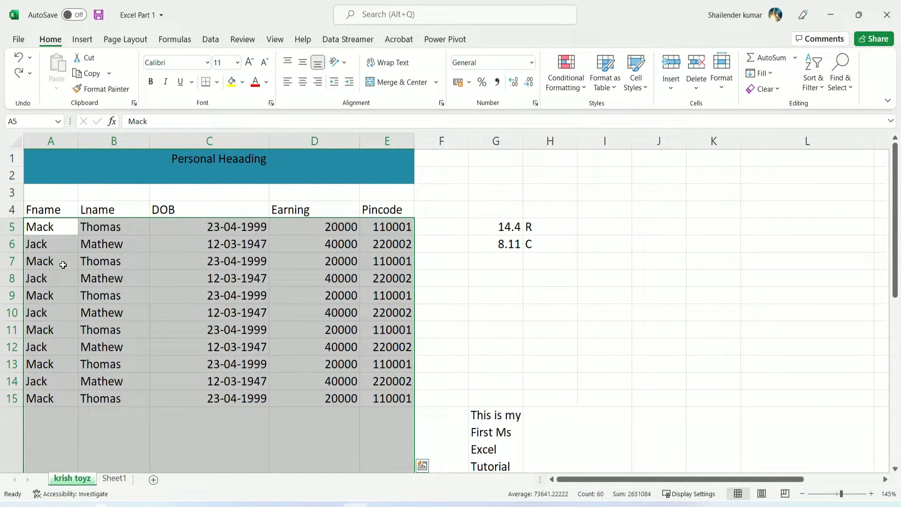
drag(50, 227, 381, 392)
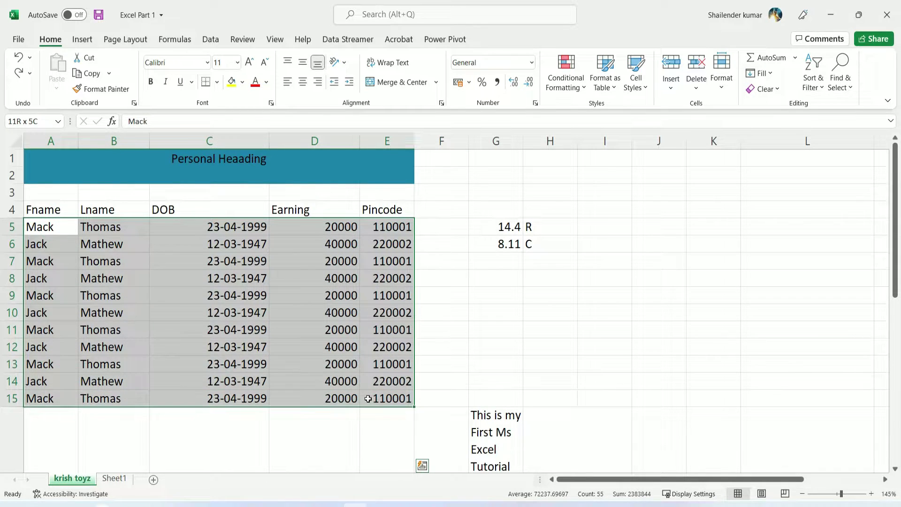
click(817, 90)
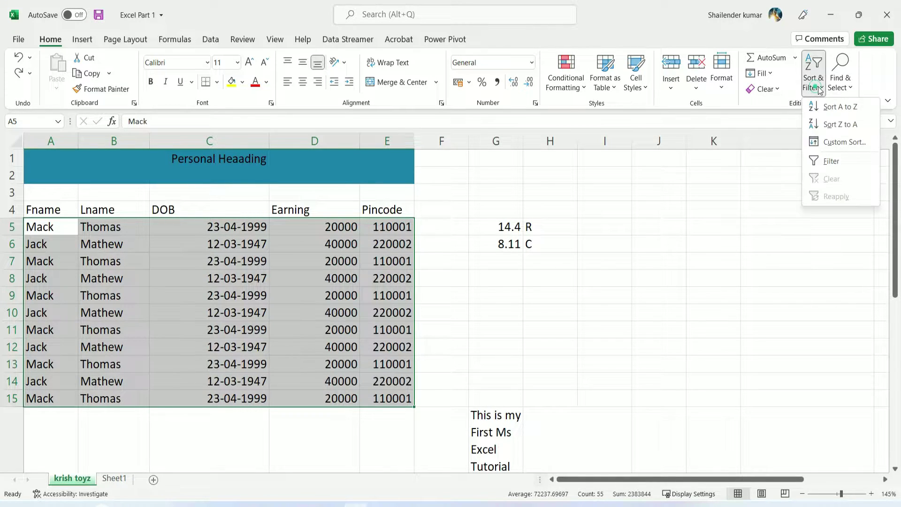
Step: Custom-sort the table by Earning, smallest to largest, so the 20000 Mack rows come first
click(839, 148)
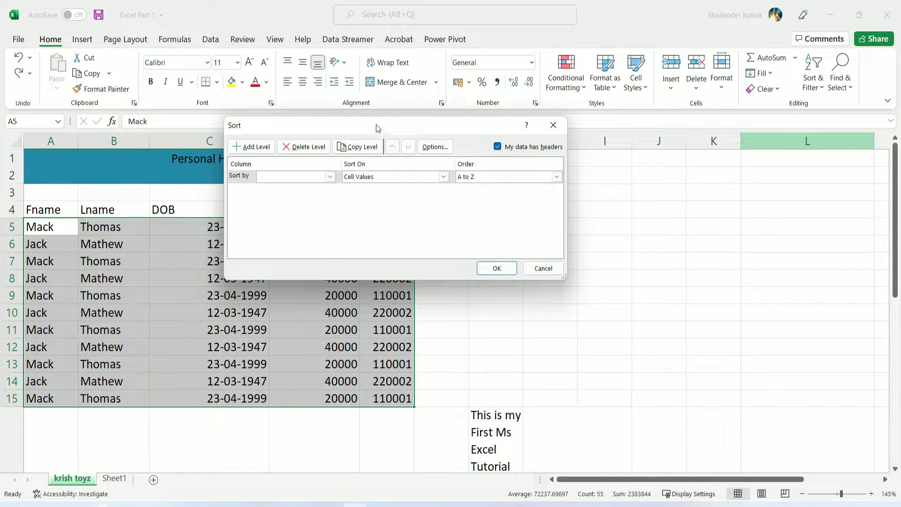
drag(377, 125, 716, 175)
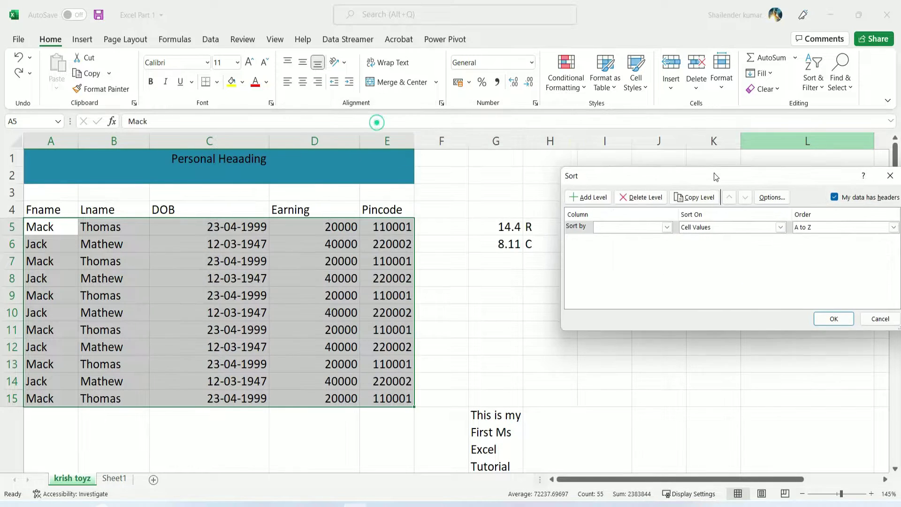
click(668, 227)
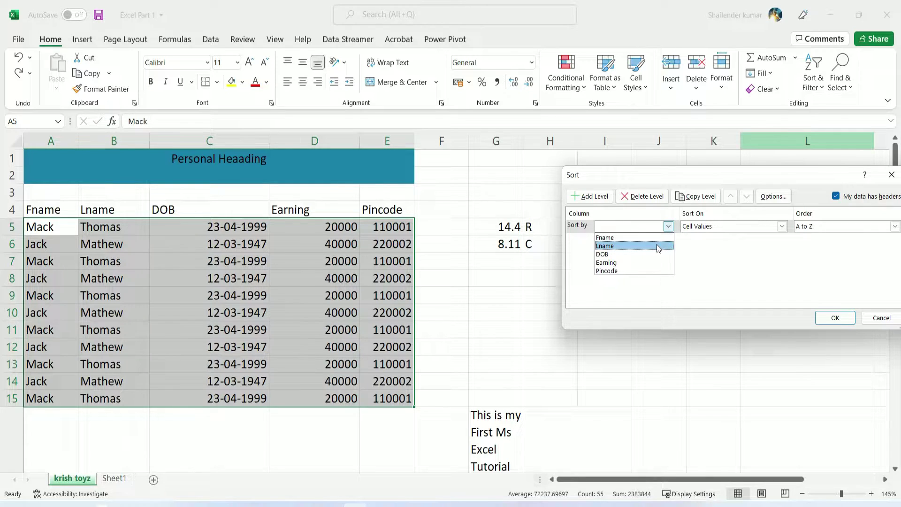
click(648, 263)
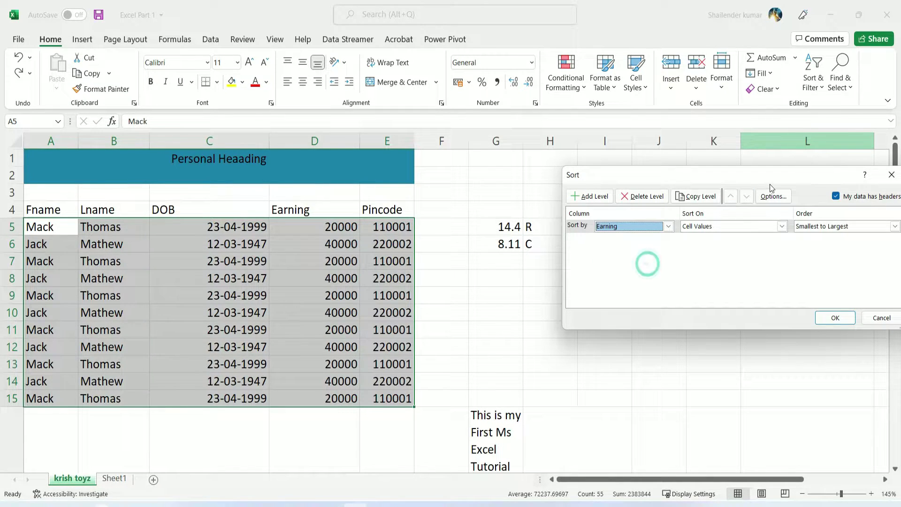
drag(770, 181, 621, 126)
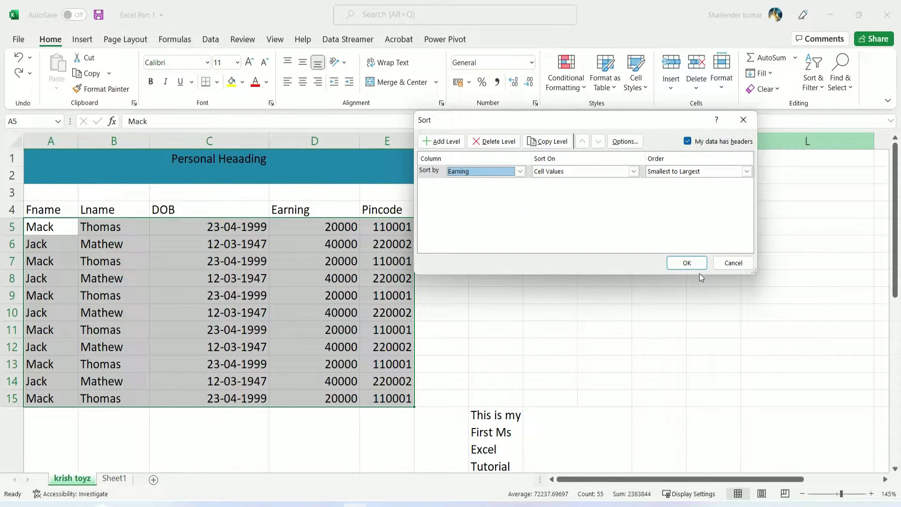
click(687, 263)
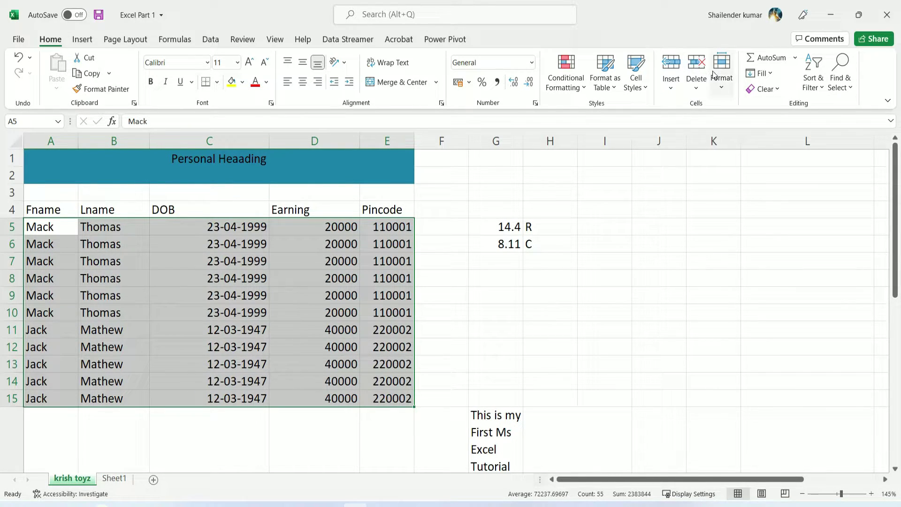
Step: Undo the Earning sort and add filter arrows to header row A4:E4
key(ctrl+z)
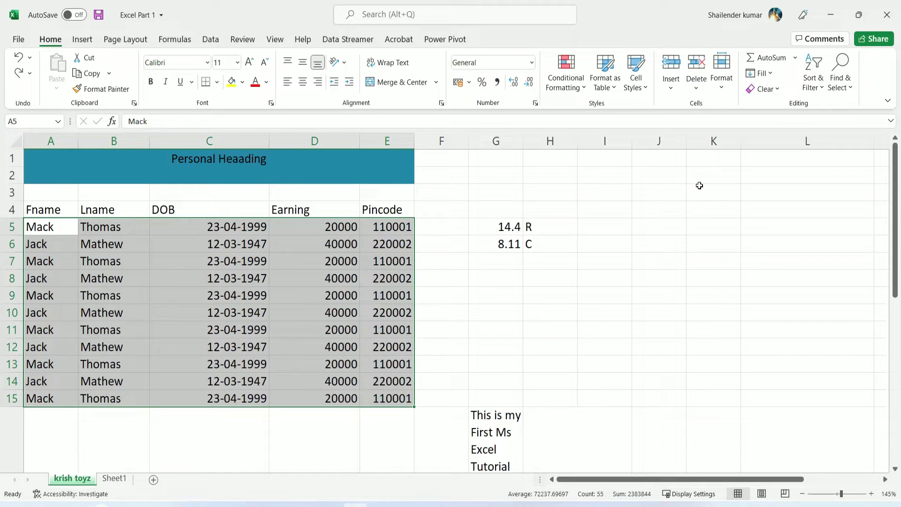
click(818, 83)
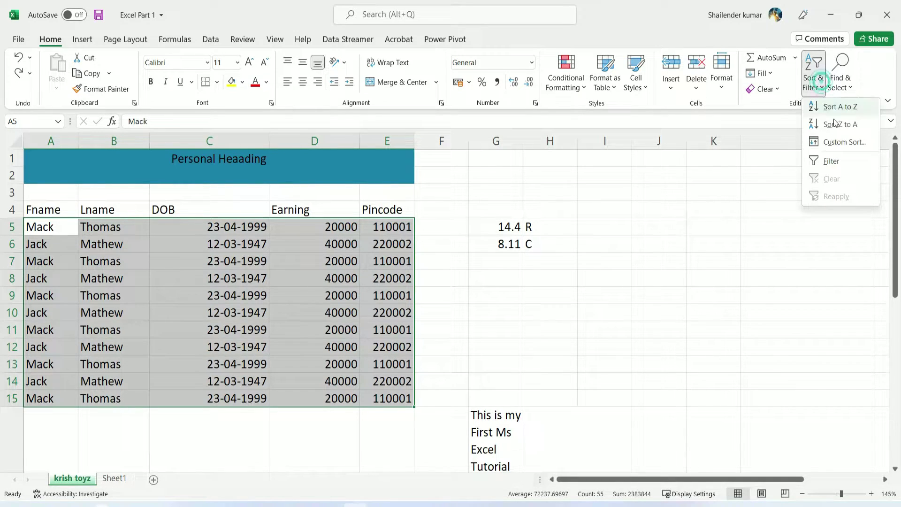
click(846, 161)
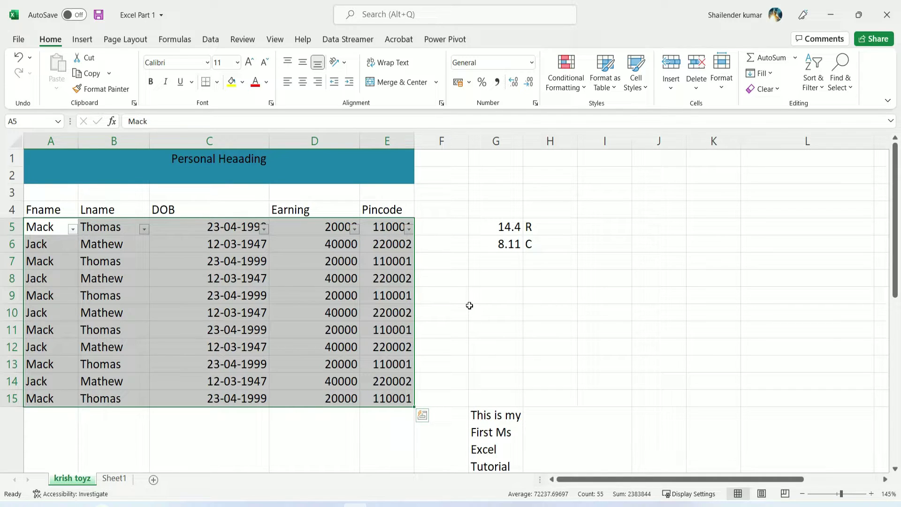
drag(34, 210, 402, 210)
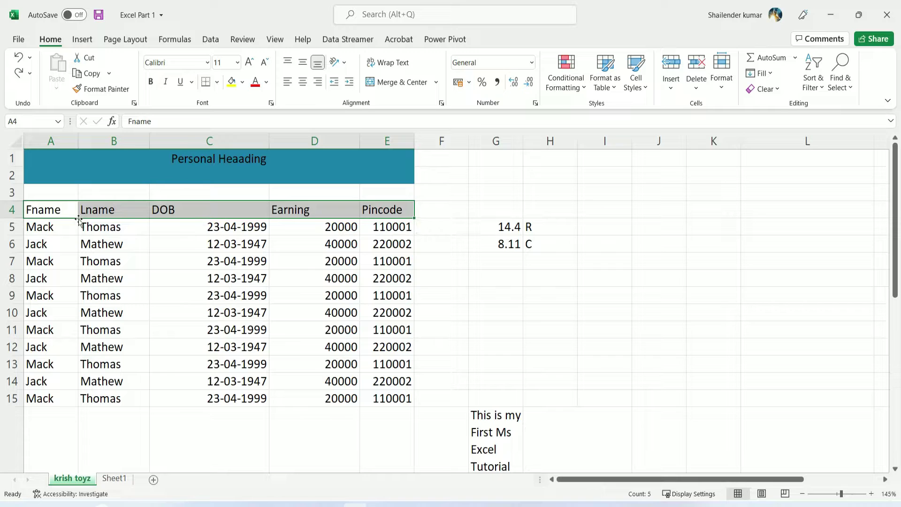
click(822, 87)
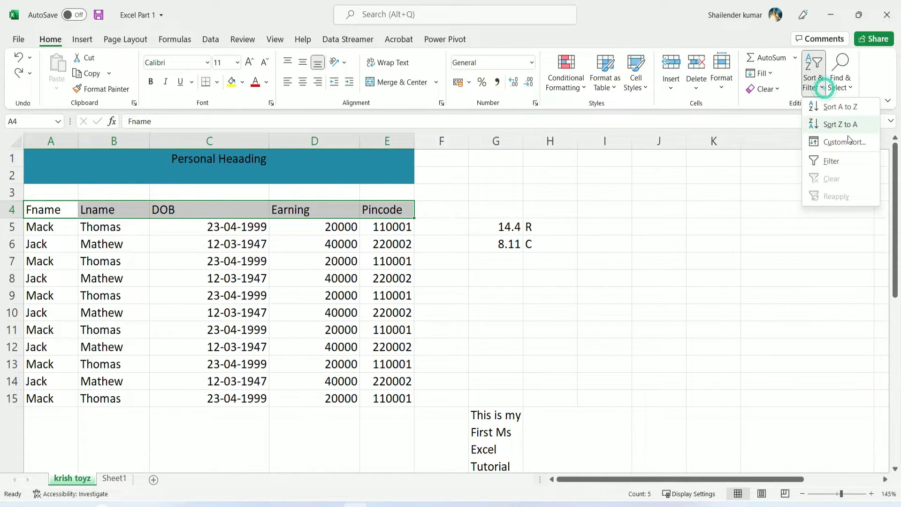
click(853, 163)
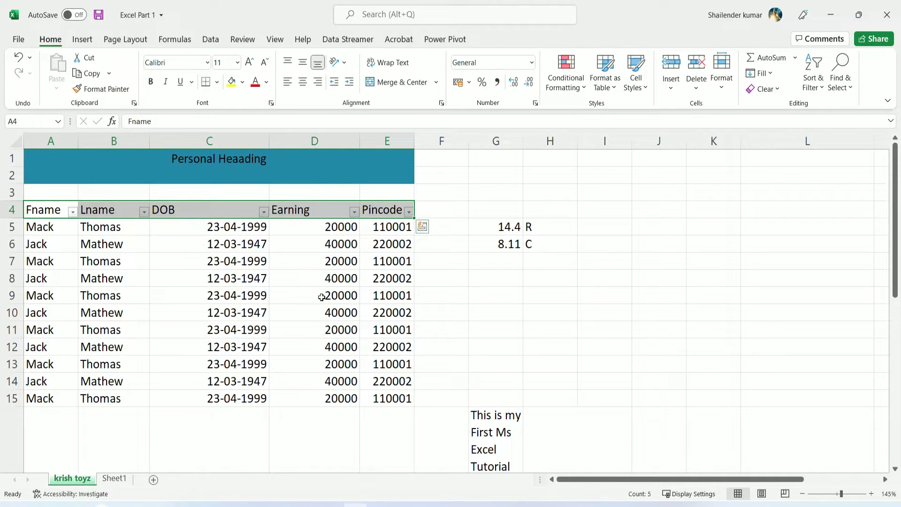
click(600, 314)
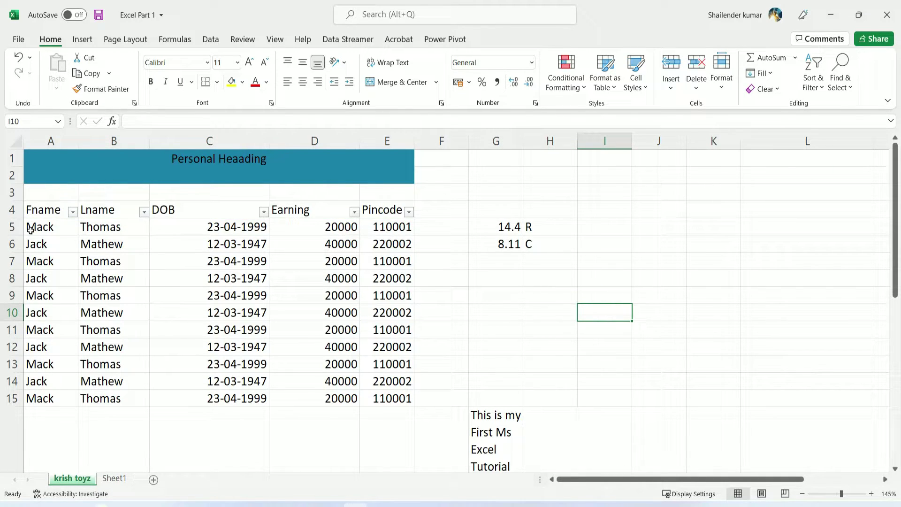
click(73, 213)
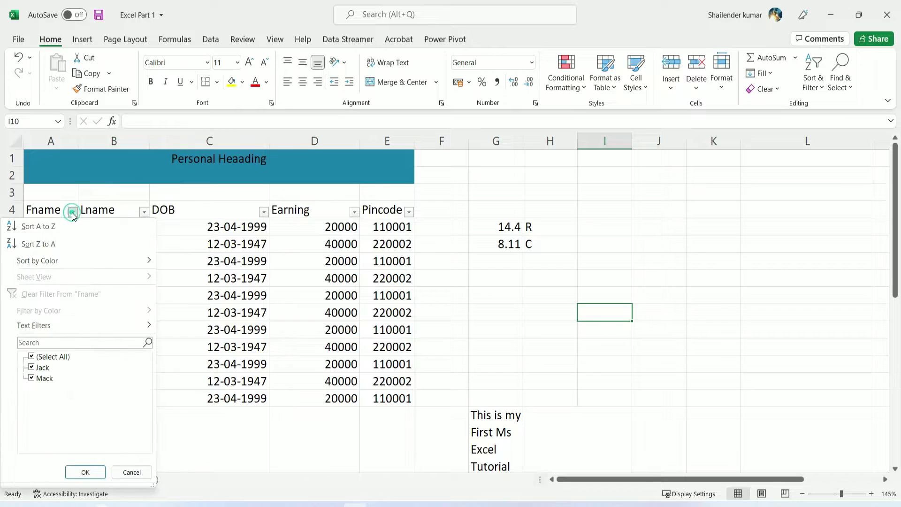
click(31, 378)
click(84, 471)
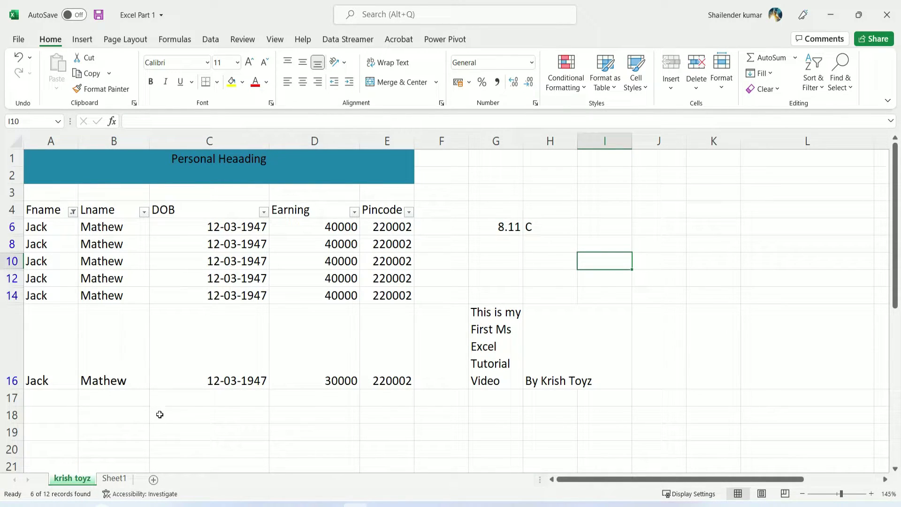
click(72, 212)
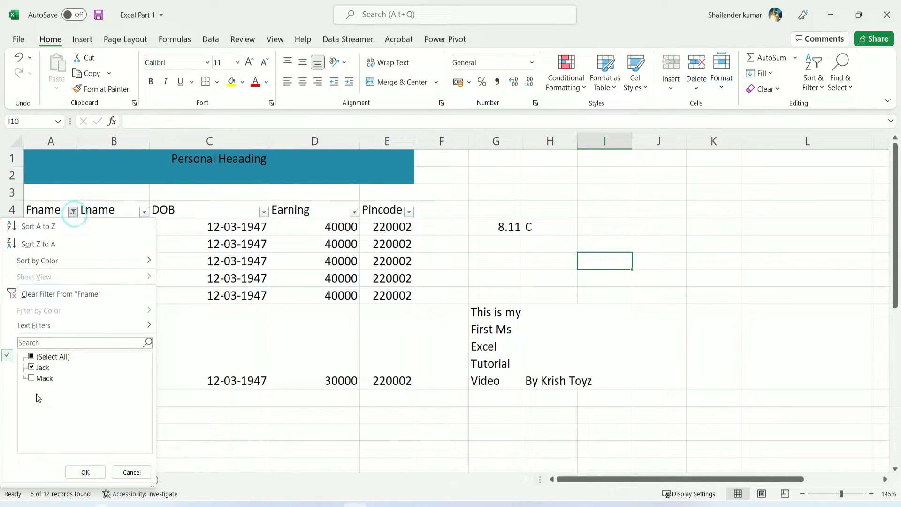
click(31, 378)
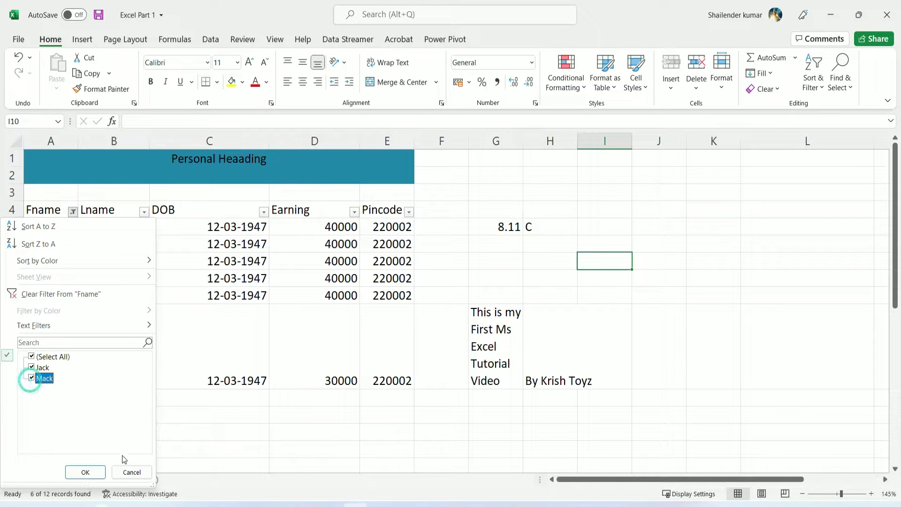
click(85, 473)
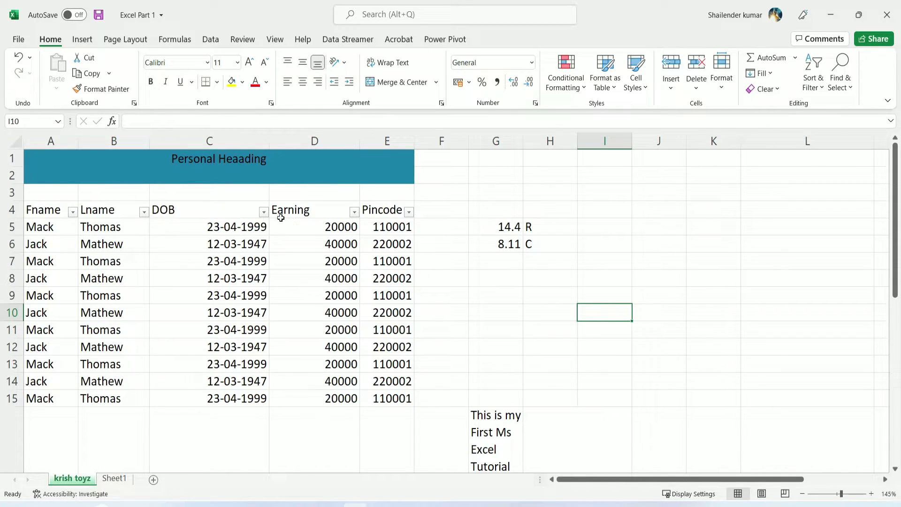
click(347, 212)
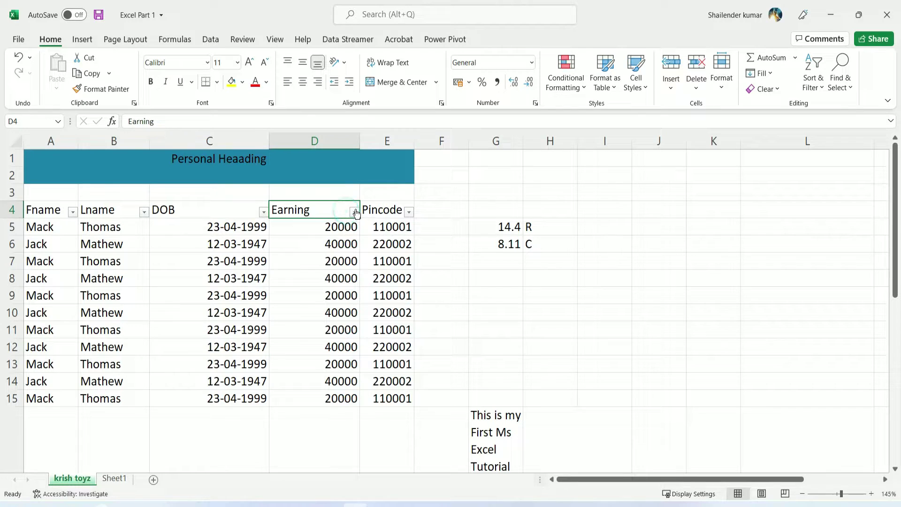
click(355, 212)
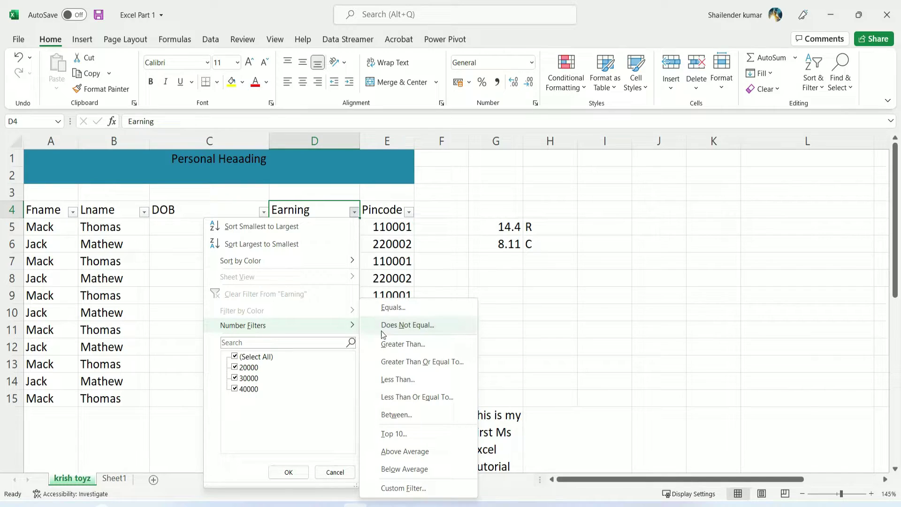
mouse_move(244, 324)
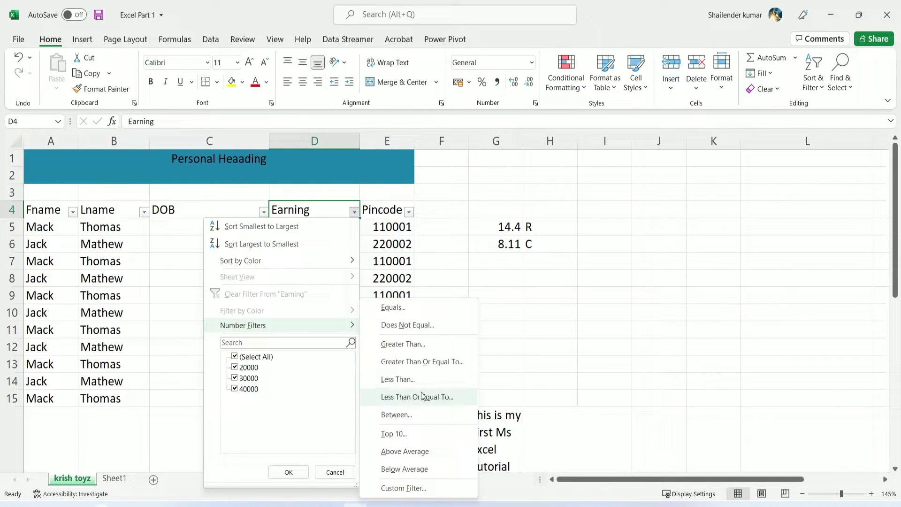
click(428, 314)
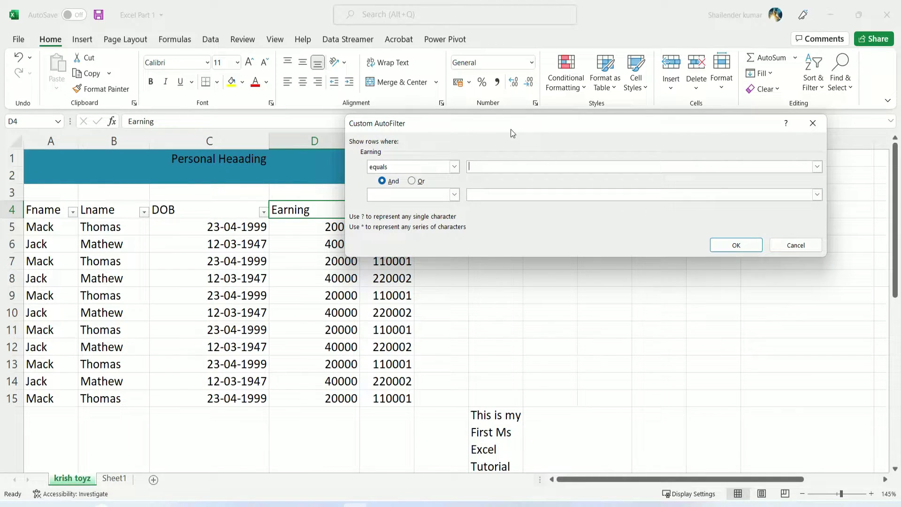
drag(511, 129, 619, 272)
click(638, 305)
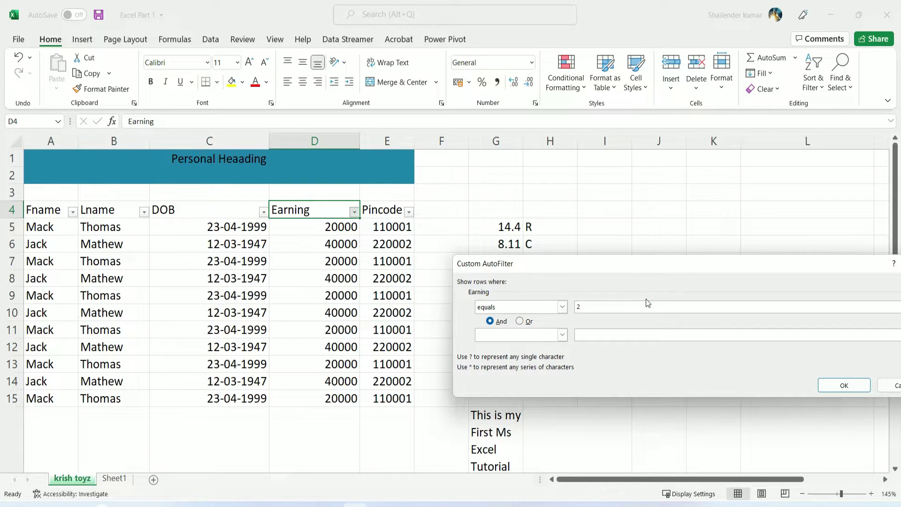
text(2)
key(BackSpace)
key(BackSpace)
click(844, 385)
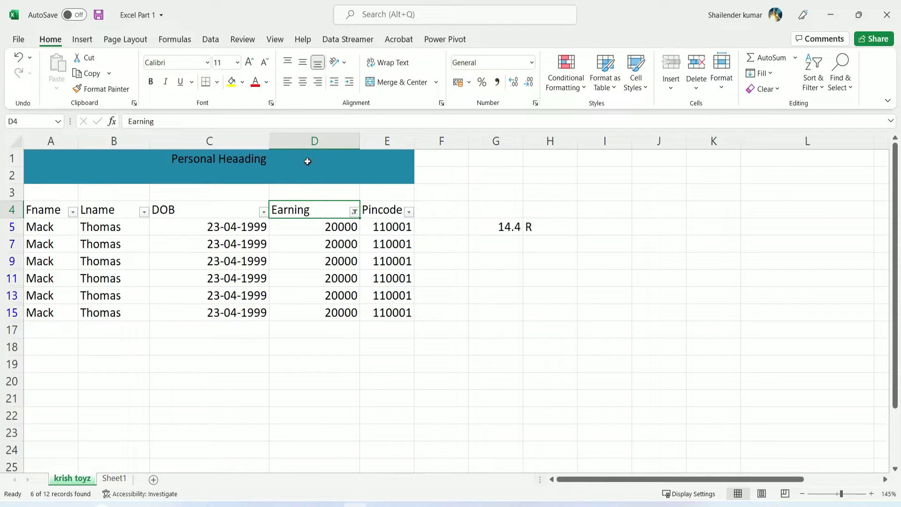
key(ctrl+z)
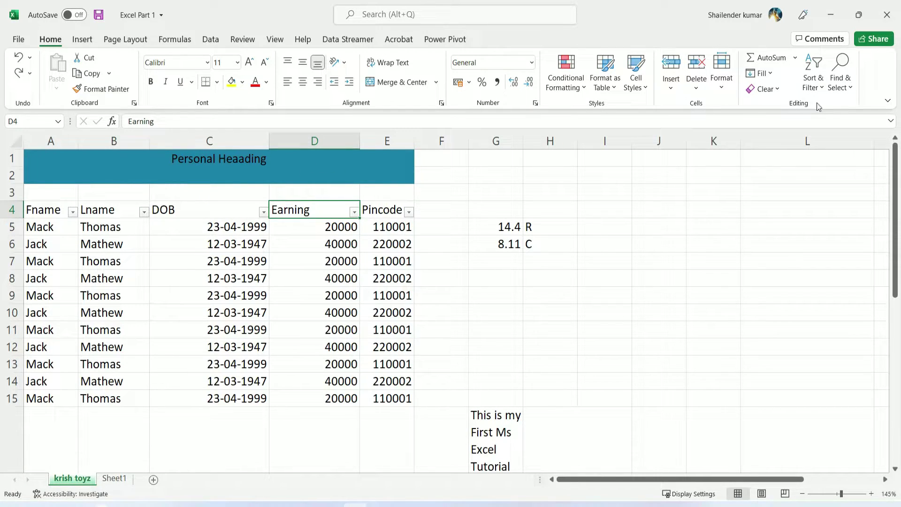
click(354, 211)
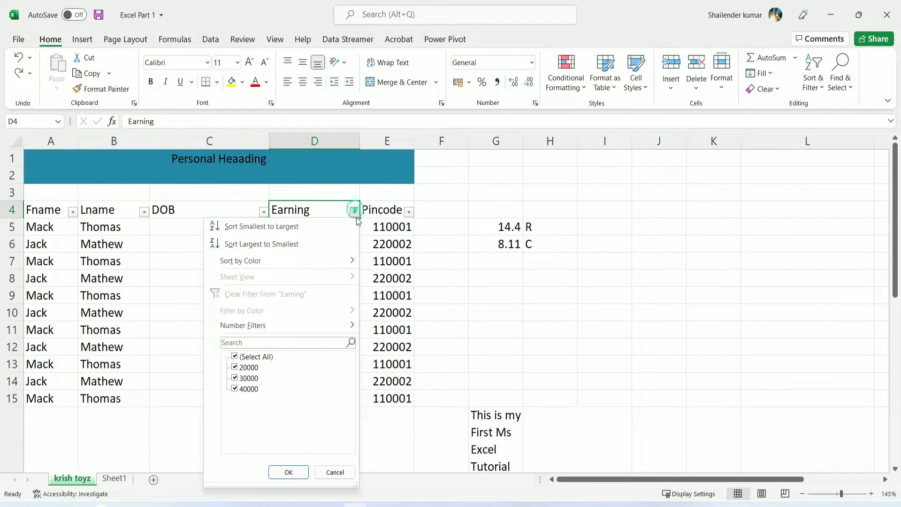
click(281, 325)
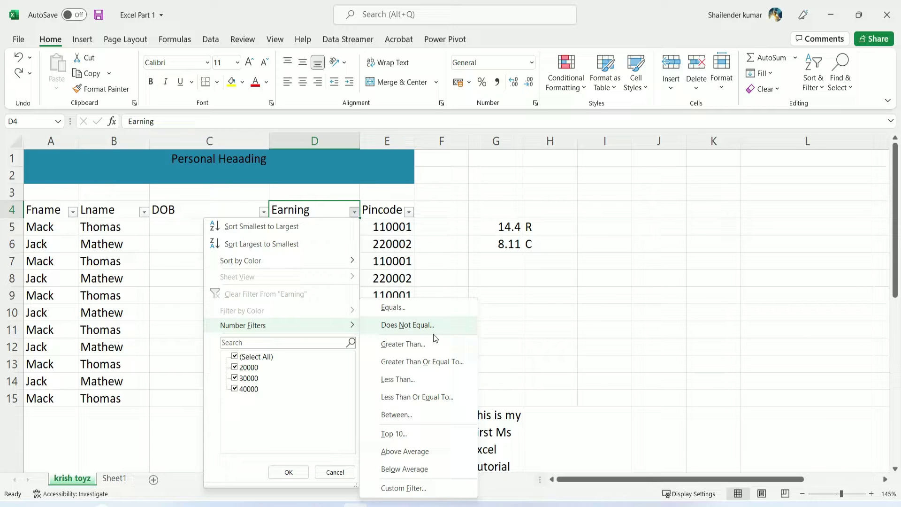
key(Escape)
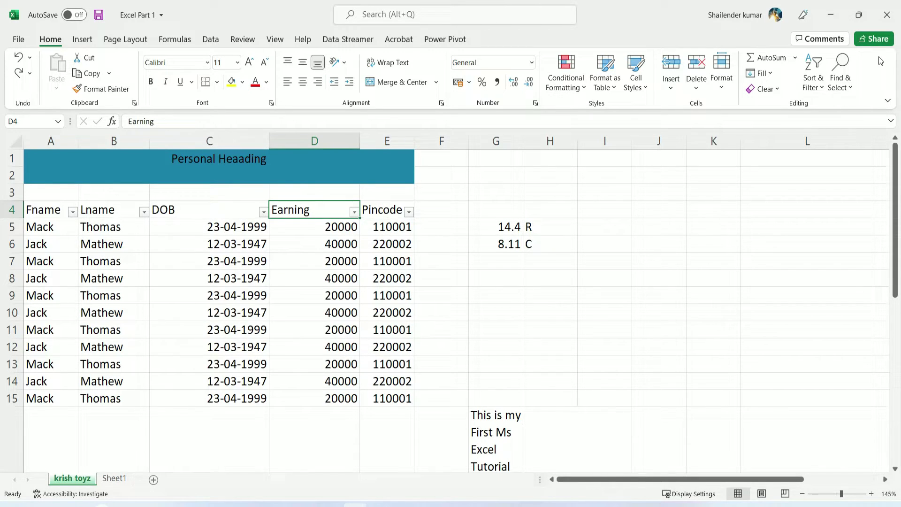
Step: Search the sheet for 'jack', stepping through each match in column A
click(849, 82)
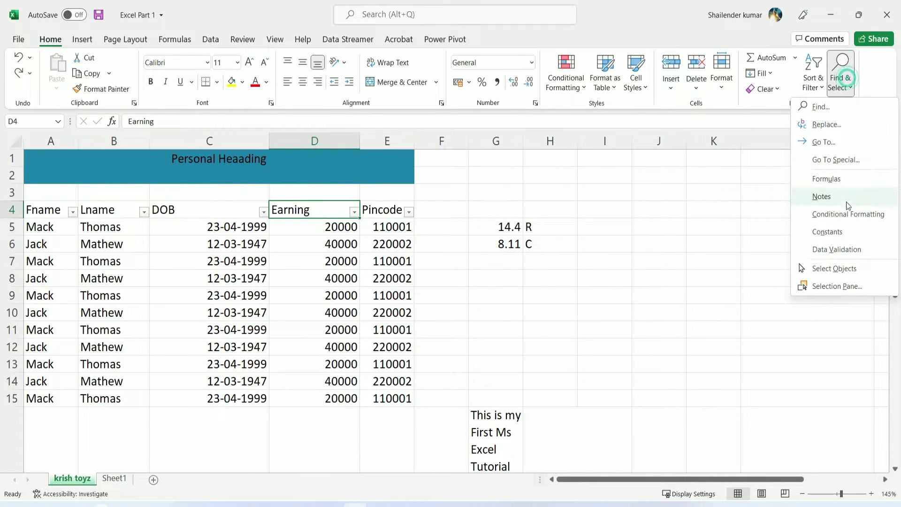
click(866, 111)
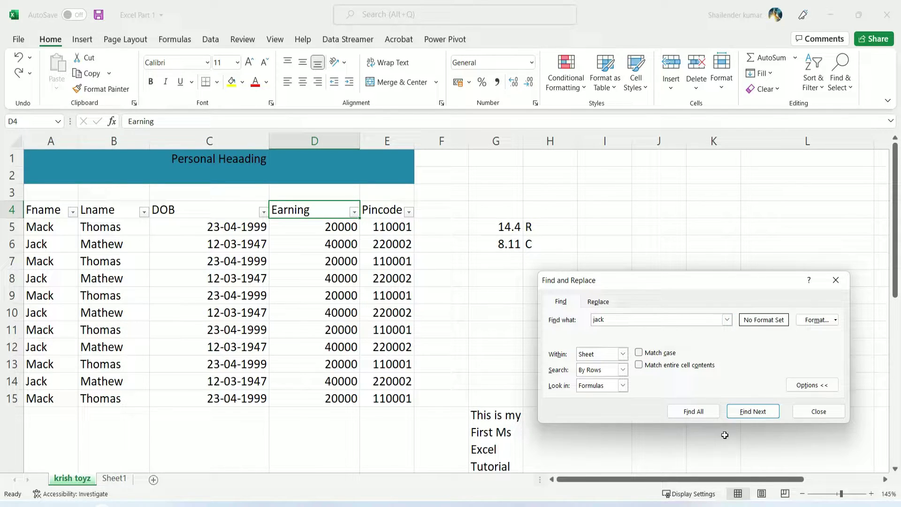
click(754, 412)
click(754, 412)
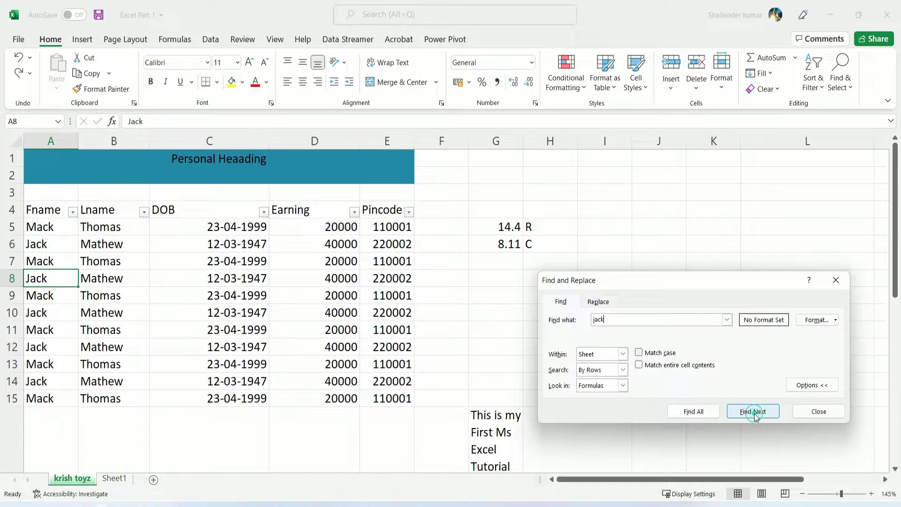
click(754, 412)
click(754, 412)
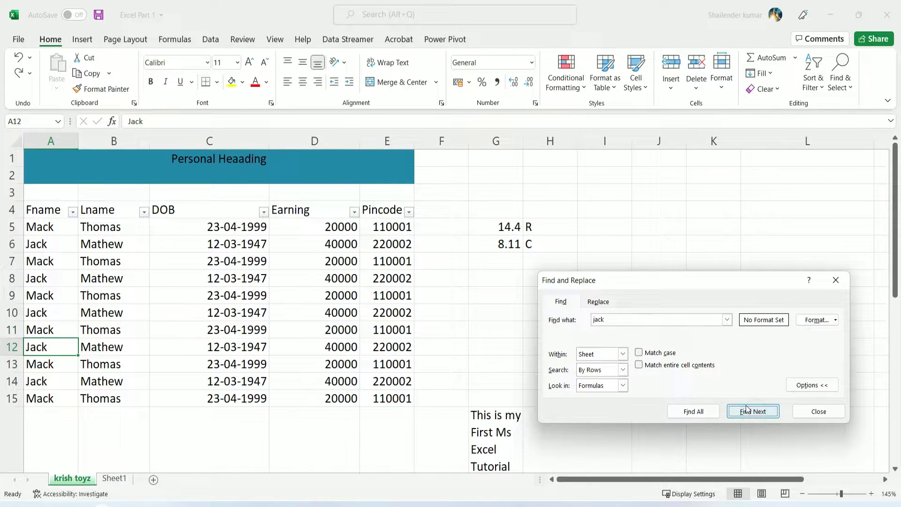
Step: Replace all occurrences of jack with moon, six replacements
click(599, 301)
click(611, 334)
click(609, 334)
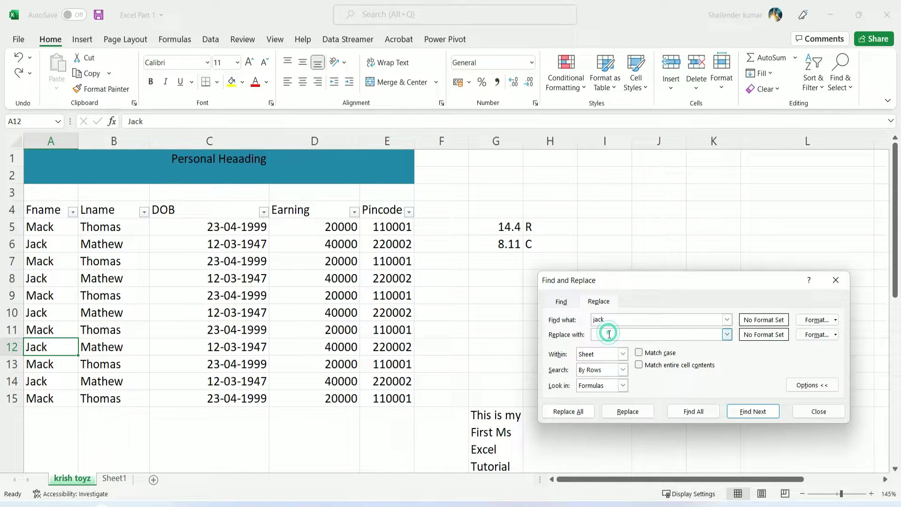
click(606, 334)
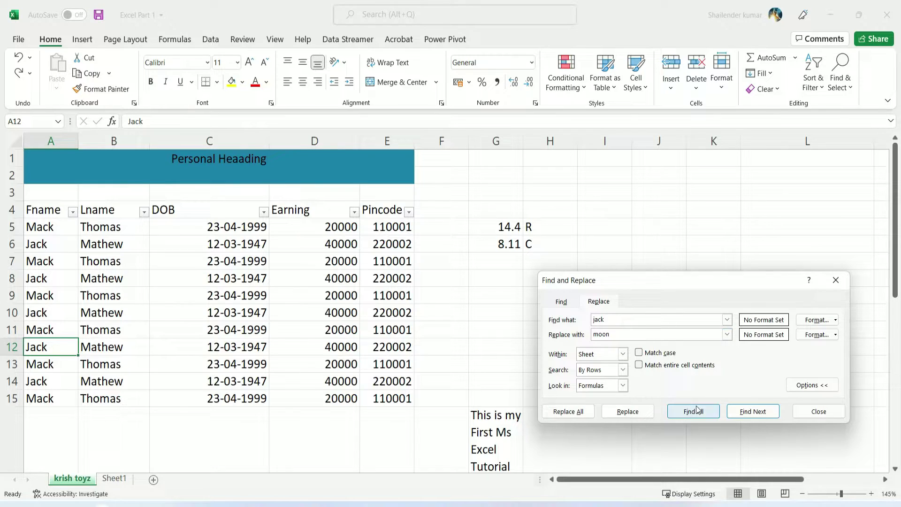
click(580, 413)
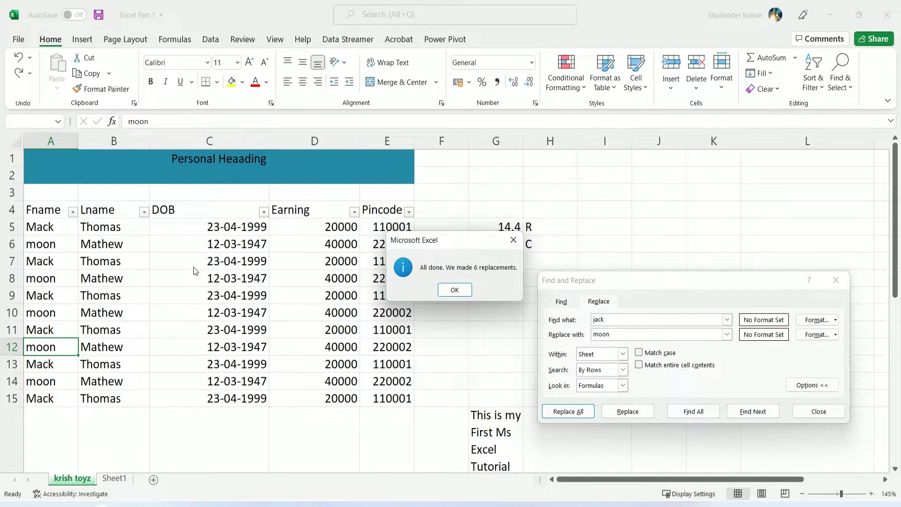
click(455, 290)
Step: Replace all moon back with Jack, then close Find and Replace
double_click(634, 319)
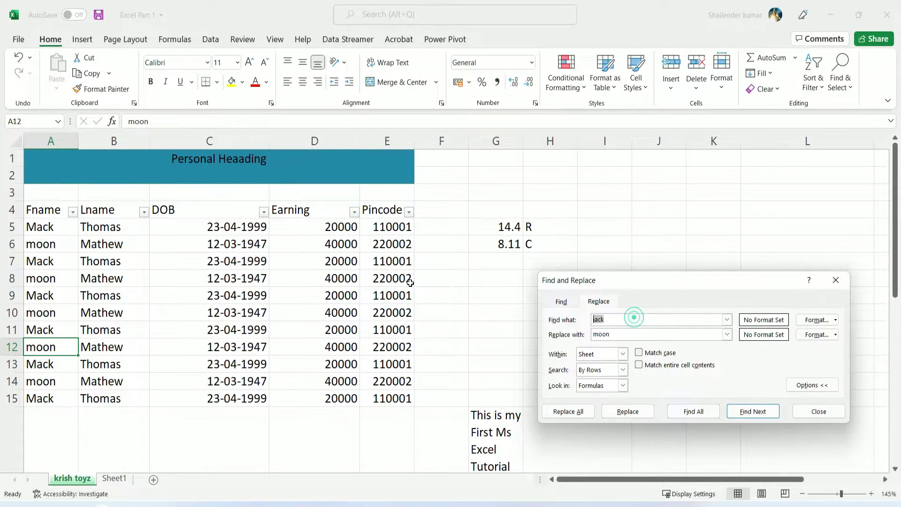
text(moon)
key(Tab)
text(J)
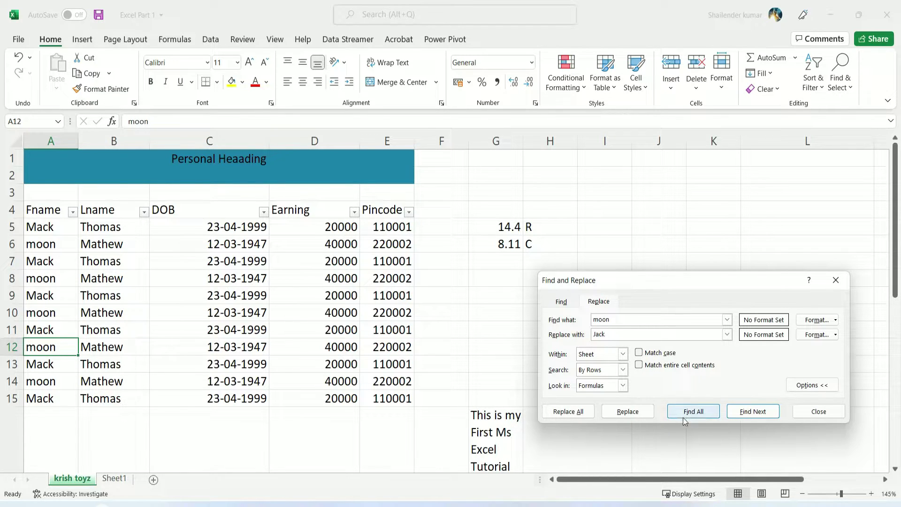
click(578, 414)
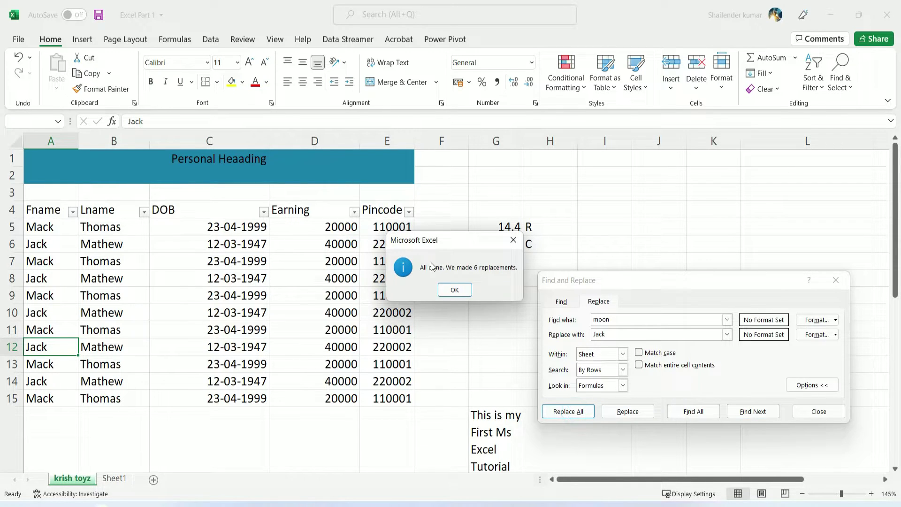
click(452, 288)
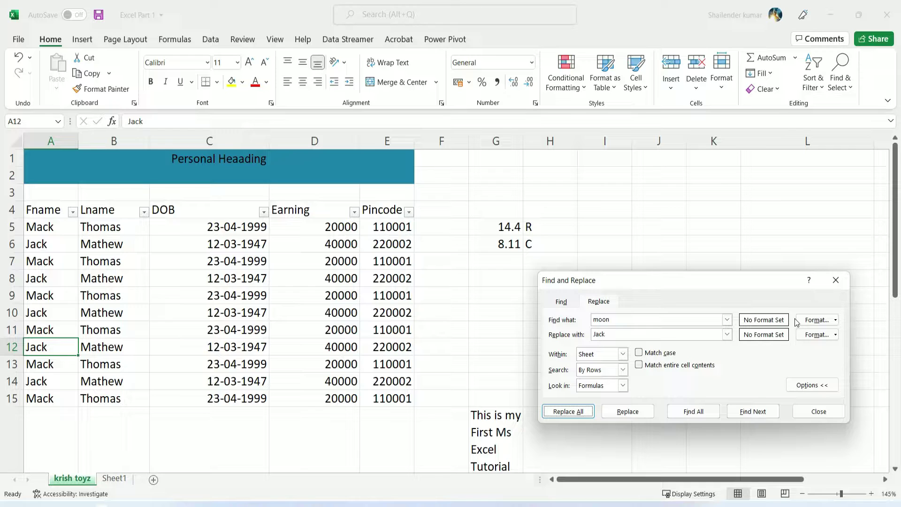
click(818, 412)
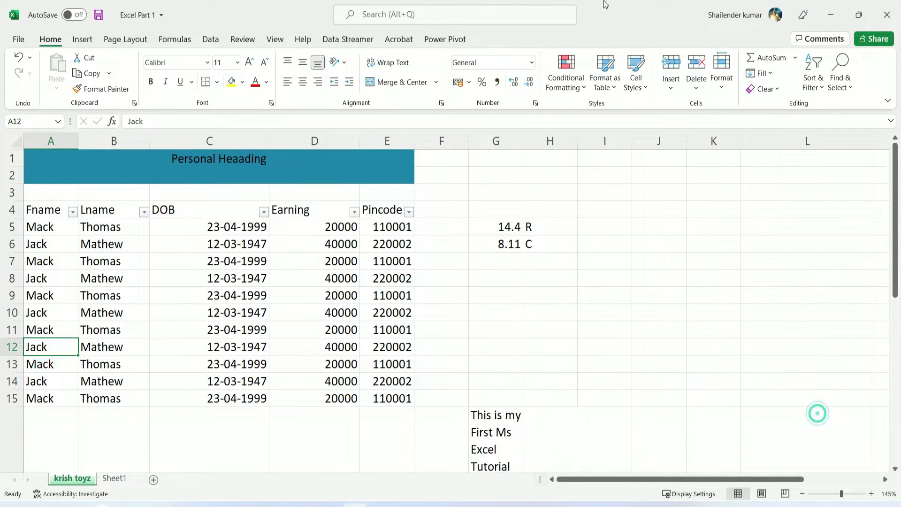
Step: Move the tutorial note from G16:H16 down to G21:H21, restoring row 16's normal height
click(81, 41)
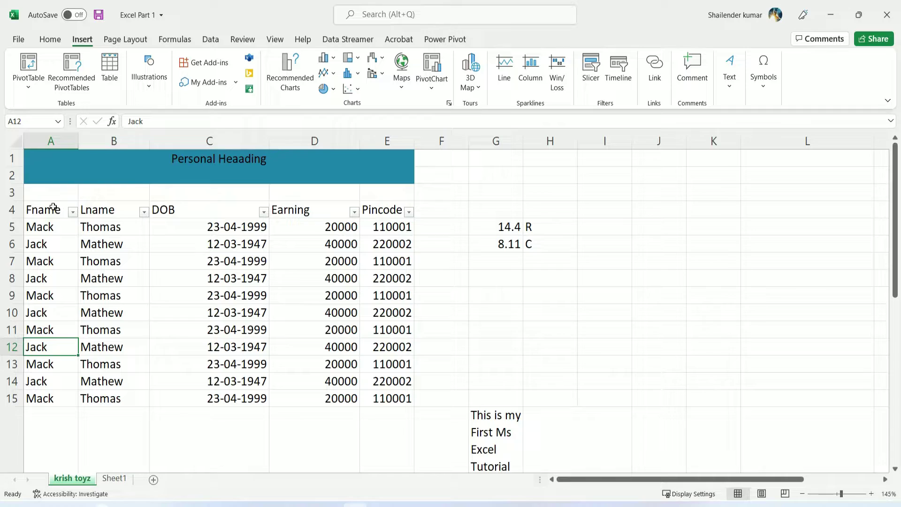
drag(35, 206, 373, 423)
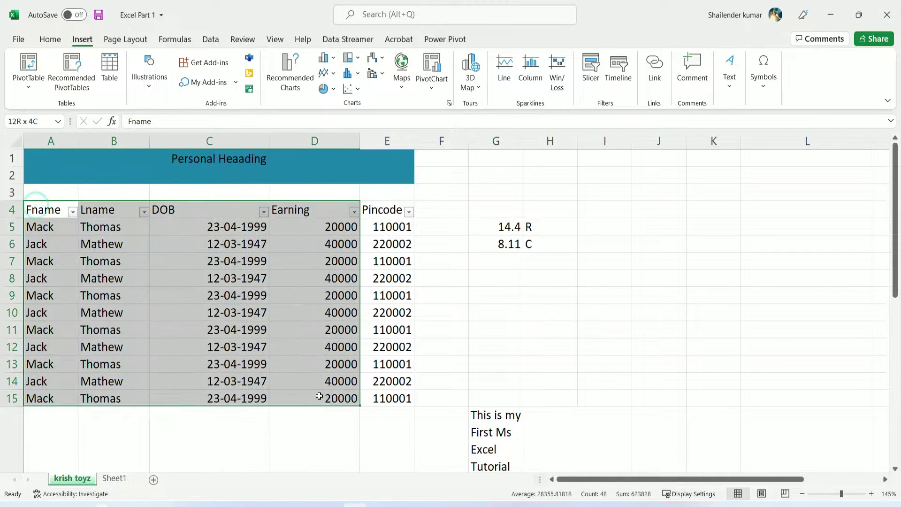
scroll(374, 423, down, 2)
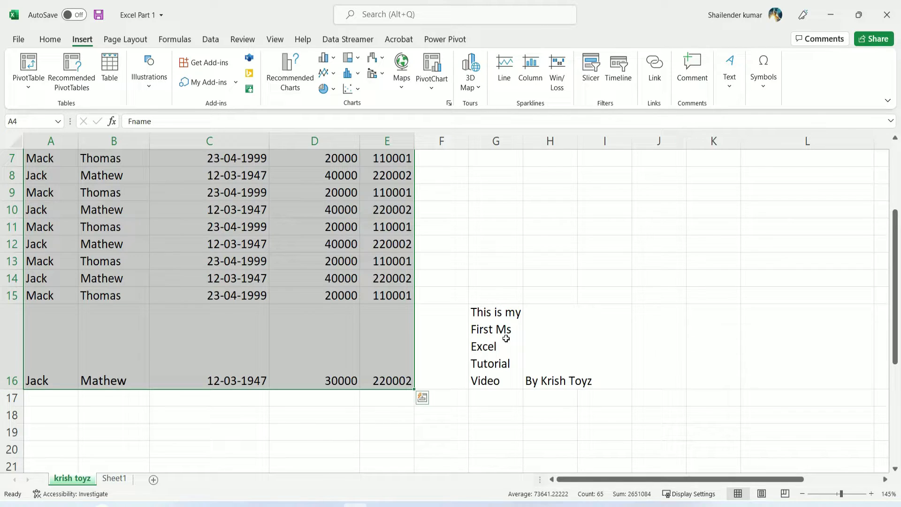
drag(506, 339, 538, 371)
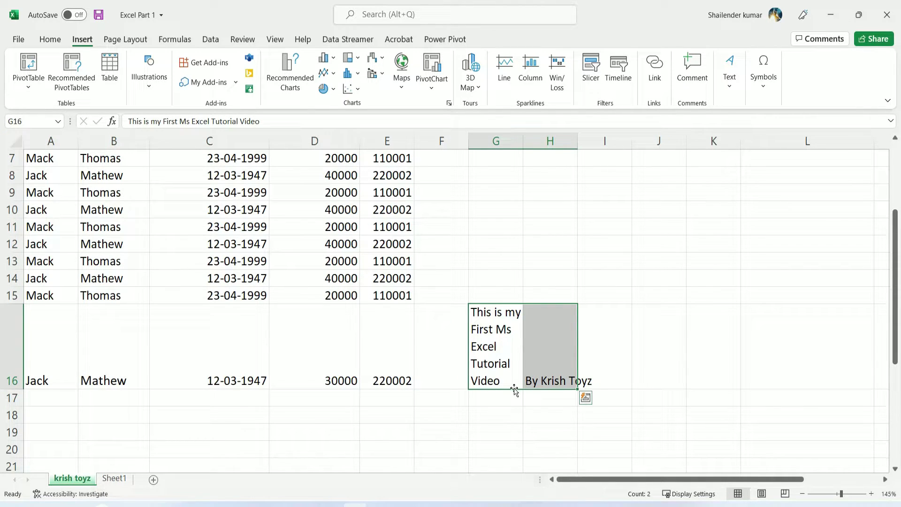
drag(515, 389, 526, 453)
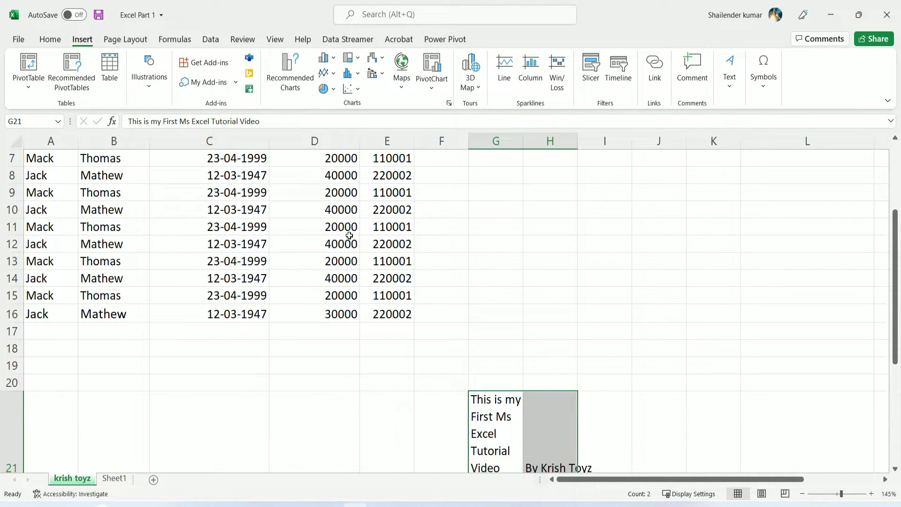
scroll(349, 236, up, 2)
drag(37, 210, 47, 244)
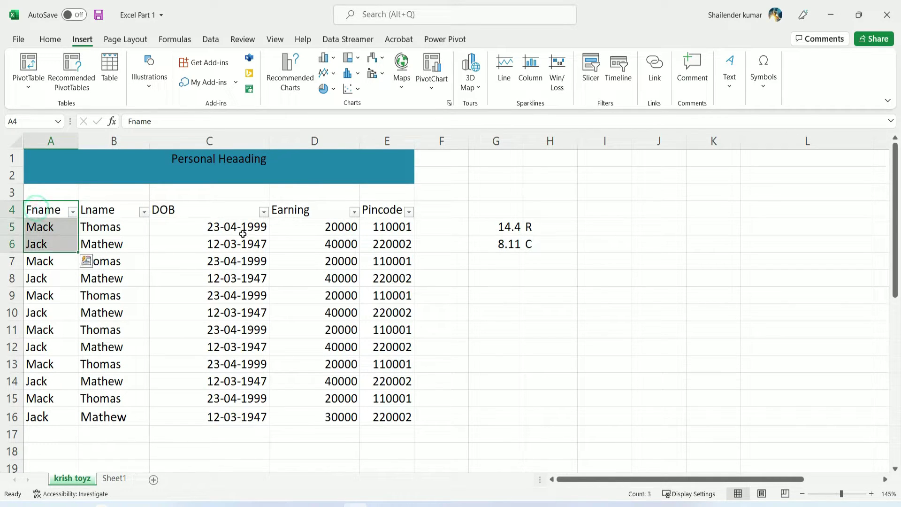
click(42, 210)
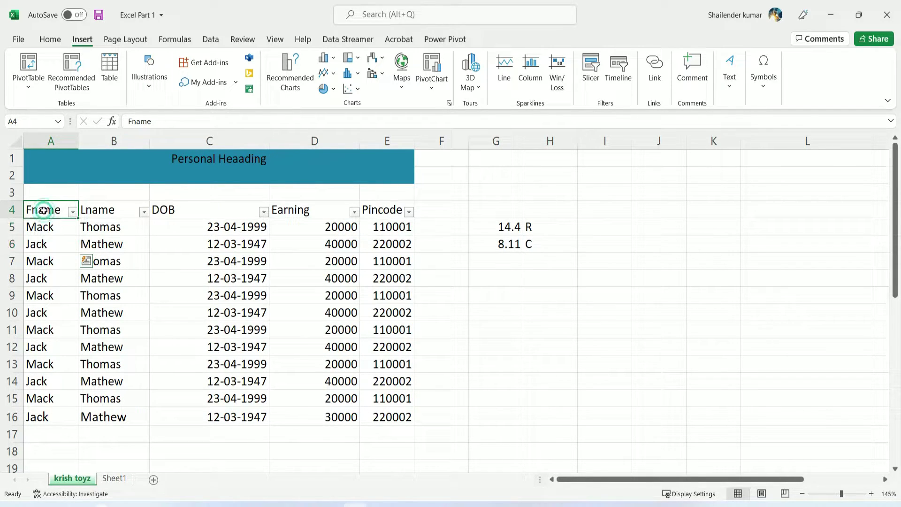
click(50, 39)
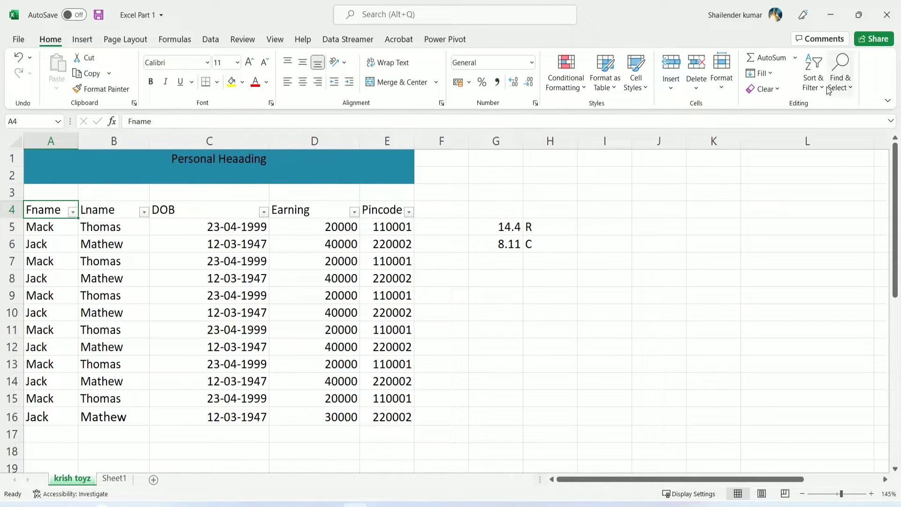
Step: Turn off filtering on the krish toyz table
click(813, 82)
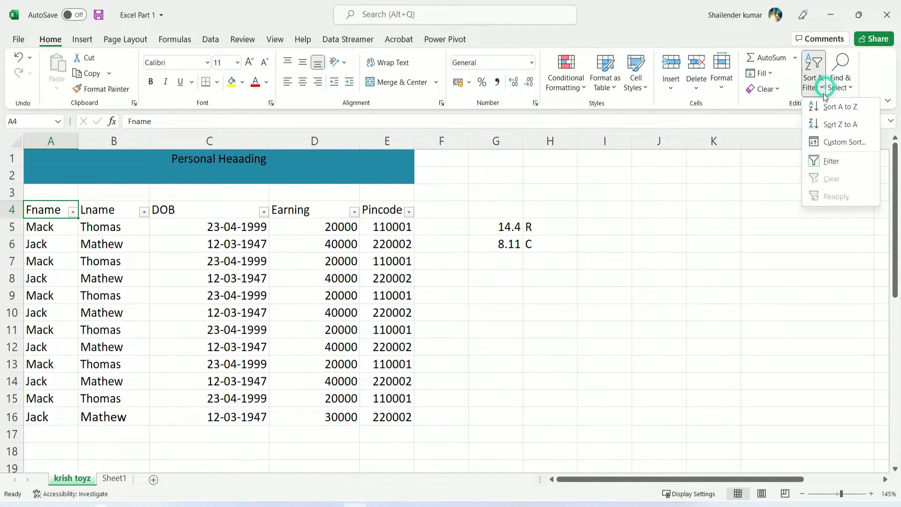
click(842, 166)
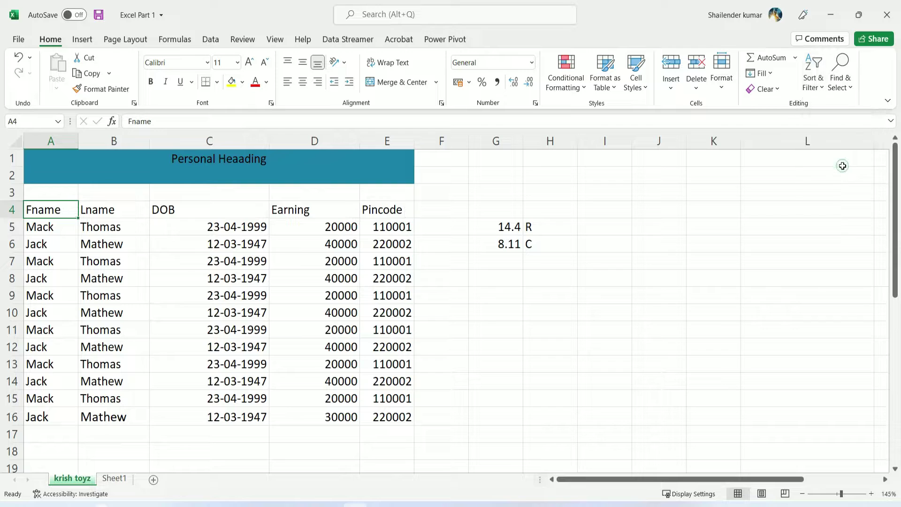
click(56, 242)
Step: Make header row A4:E4 bold, then select the whole table A4:E16
click(57, 211)
drag(58, 211, 383, 211)
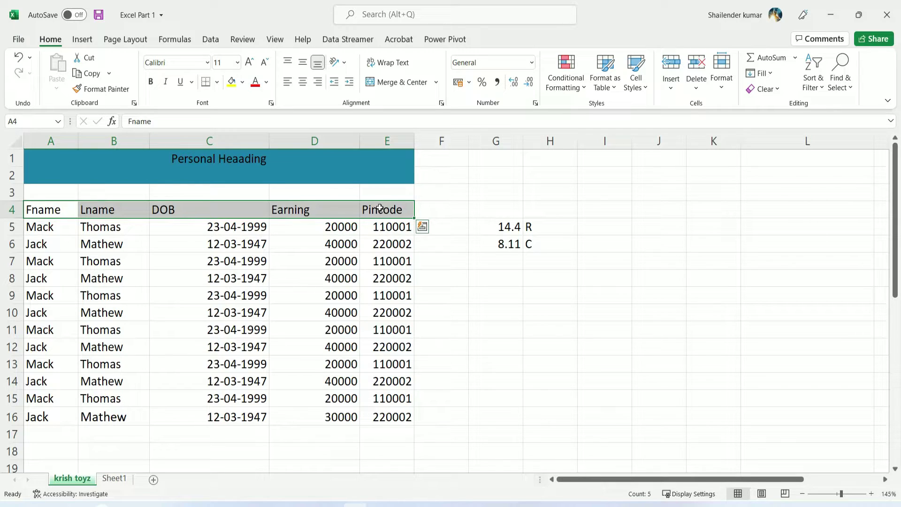
key(ctrl+b)
click(100, 262)
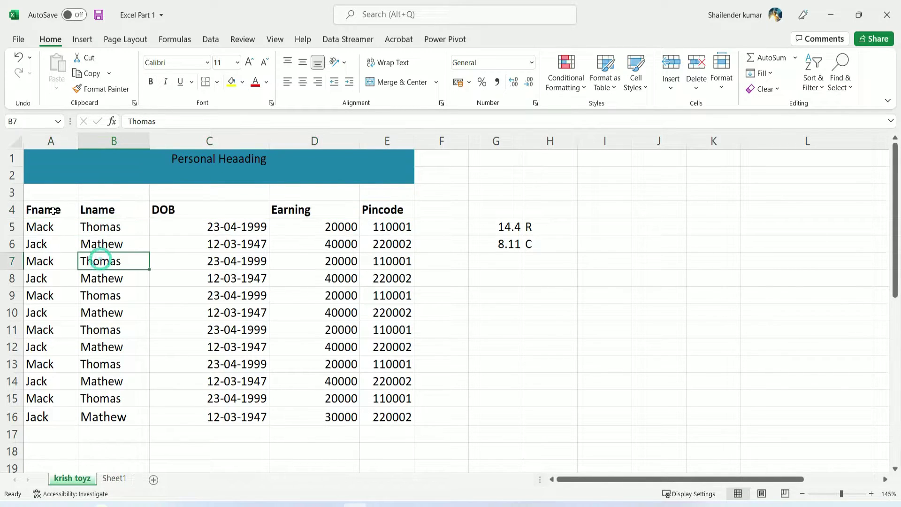
drag(52, 210, 404, 417)
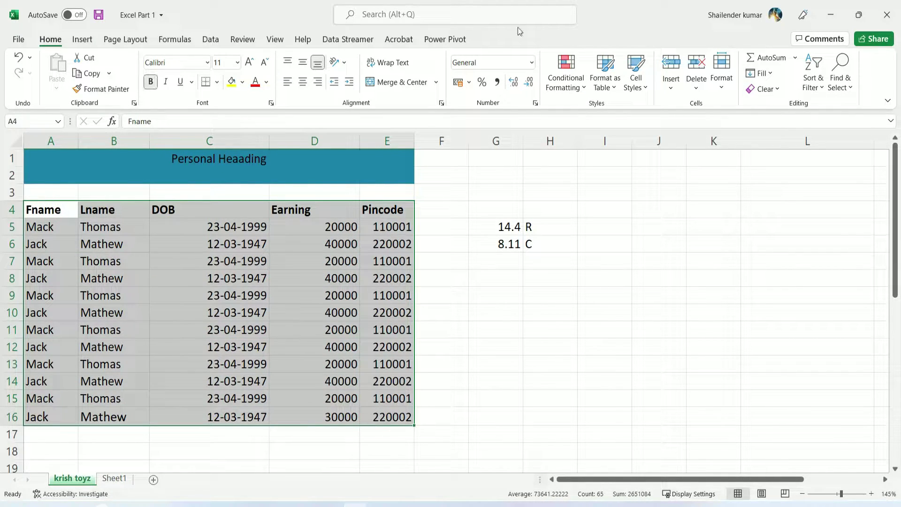
click(82, 39)
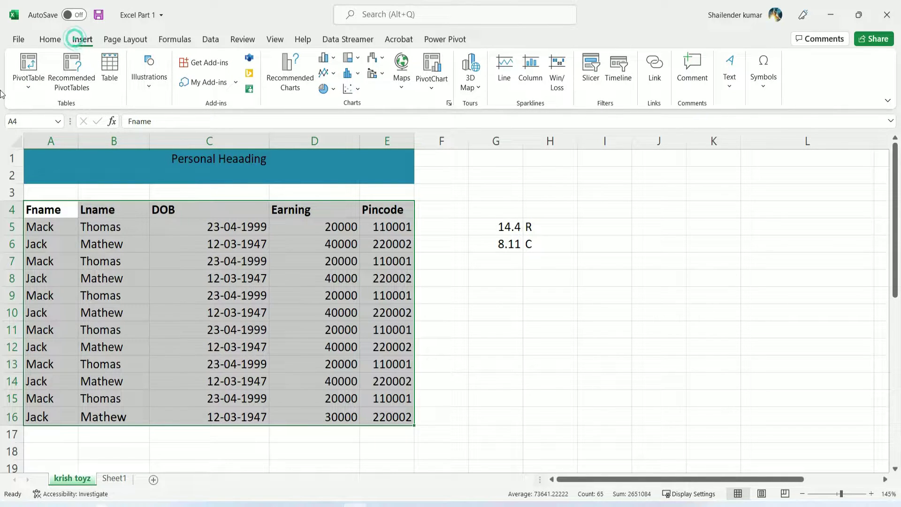
Step: Insert a PivotTable from 'krish toyz'!$A$4:$E$16 onto a new worksheet
click(28, 81)
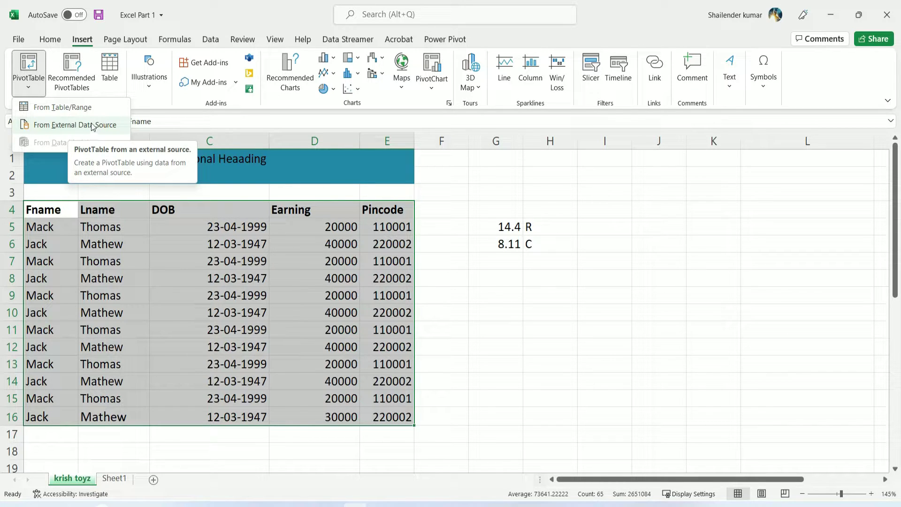
click(89, 112)
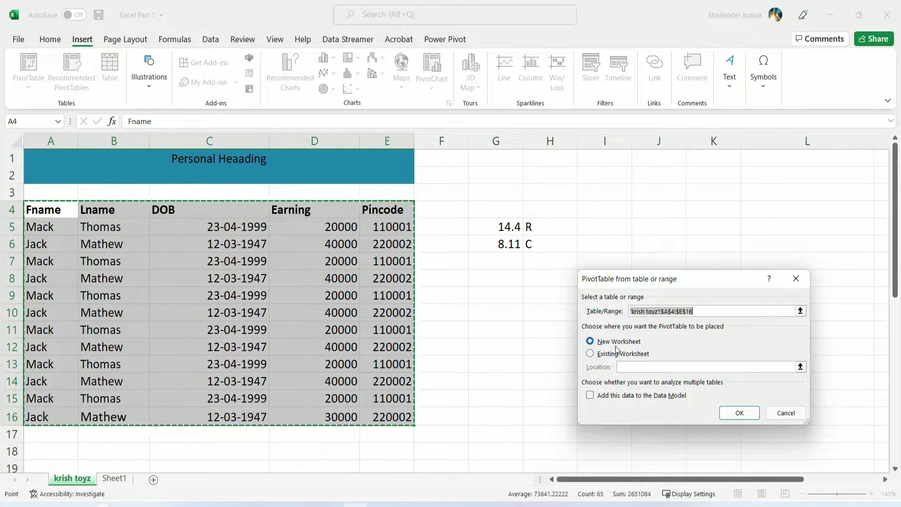
click(726, 413)
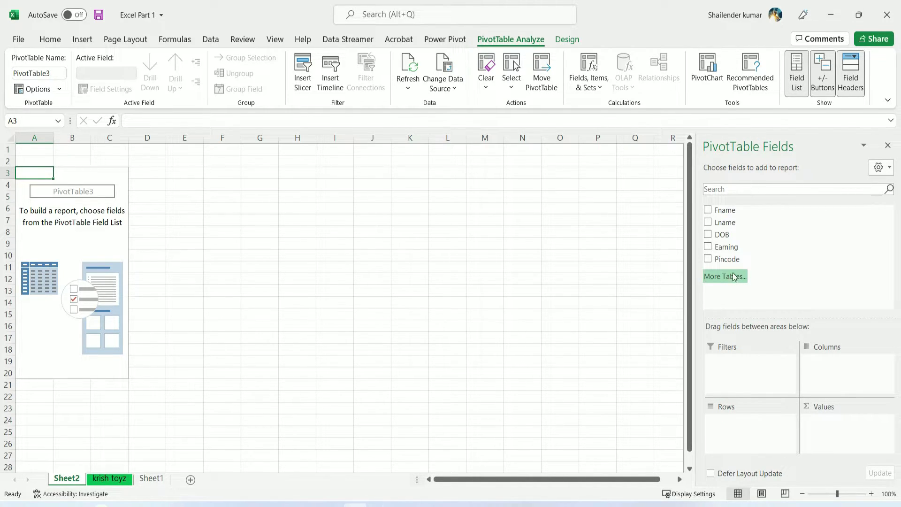
Step: Add Fname, Lname, DOB, Earning and Pincode fields to the pivot table
click(709, 210)
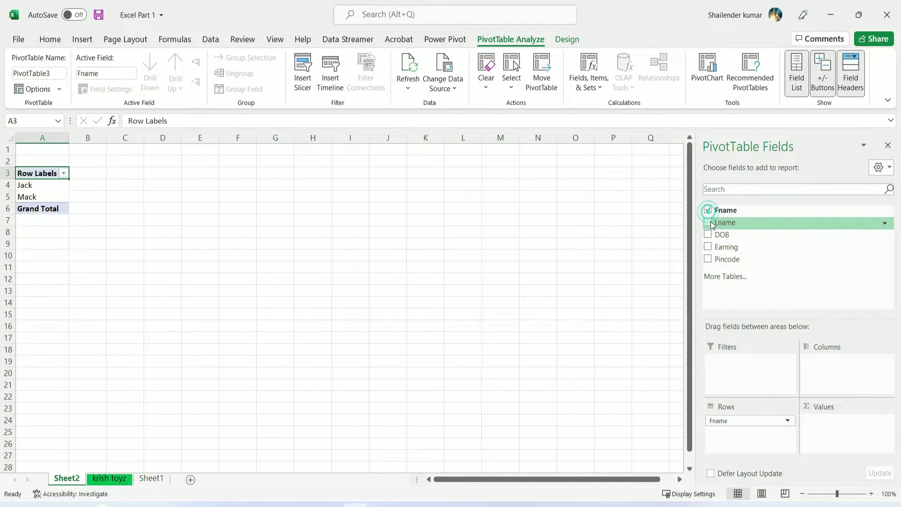
click(709, 222)
click(708, 235)
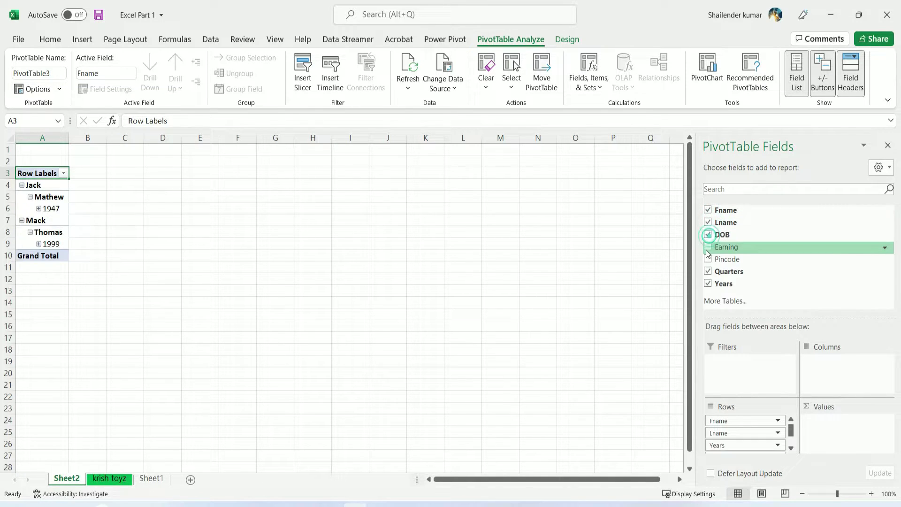
click(709, 247)
click(709, 259)
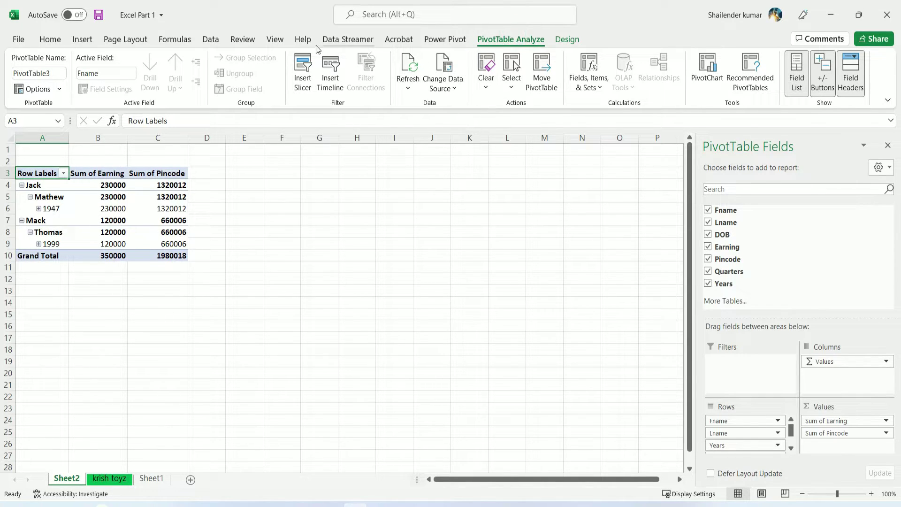
Step: Try inserting a slicer for the Earning field
click(302, 70)
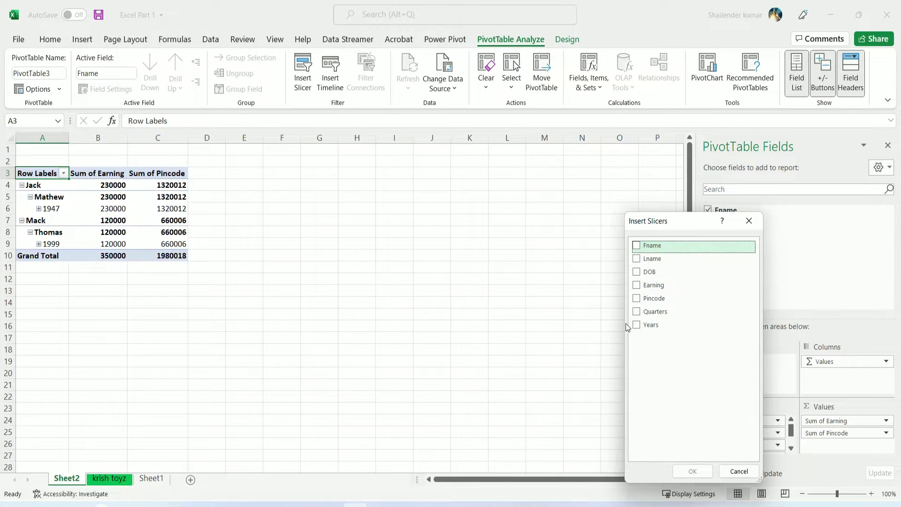
click(638, 285)
click(692, 472)
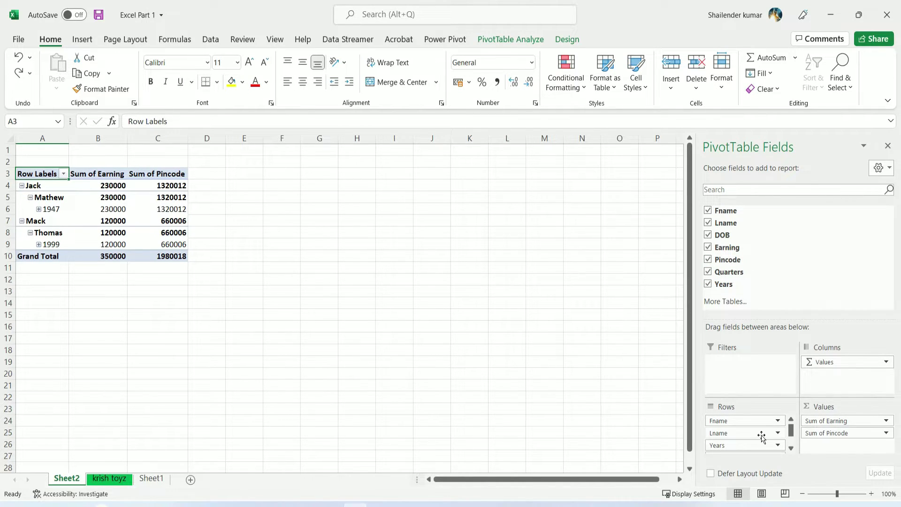
Step: Collapse and re-expand the Jack and Mack groups, select C7, and show PivotTable Analyze
scroll(791, 429, down, 1)
ctrl+scroll(83, 210, up, 4)
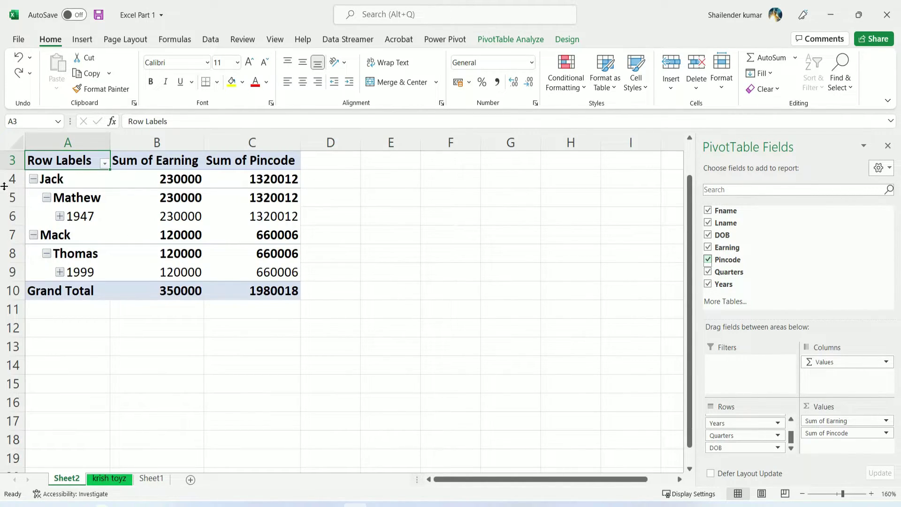
click(33, 179)
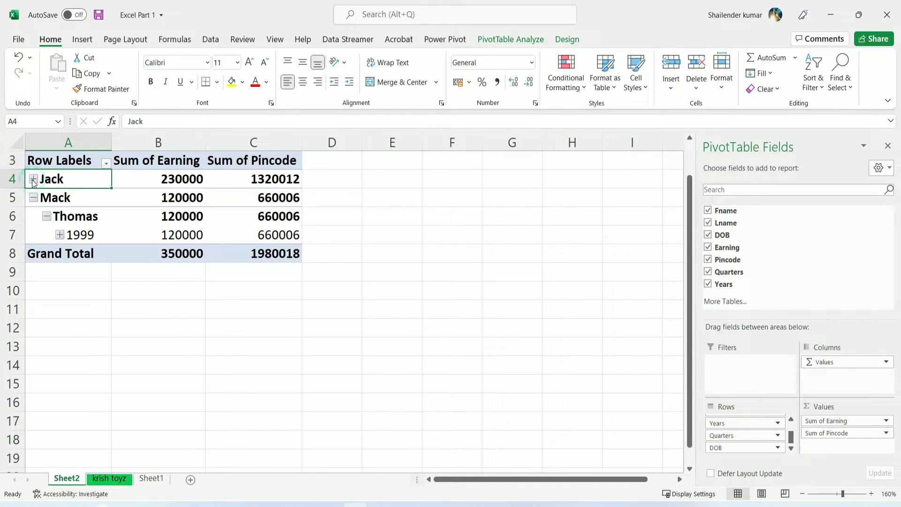
click(33, 180)
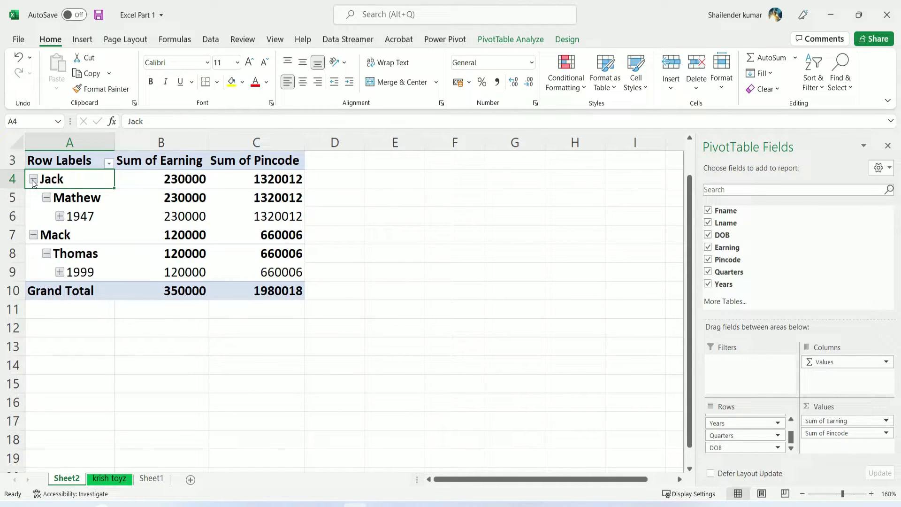
click(33, 179)
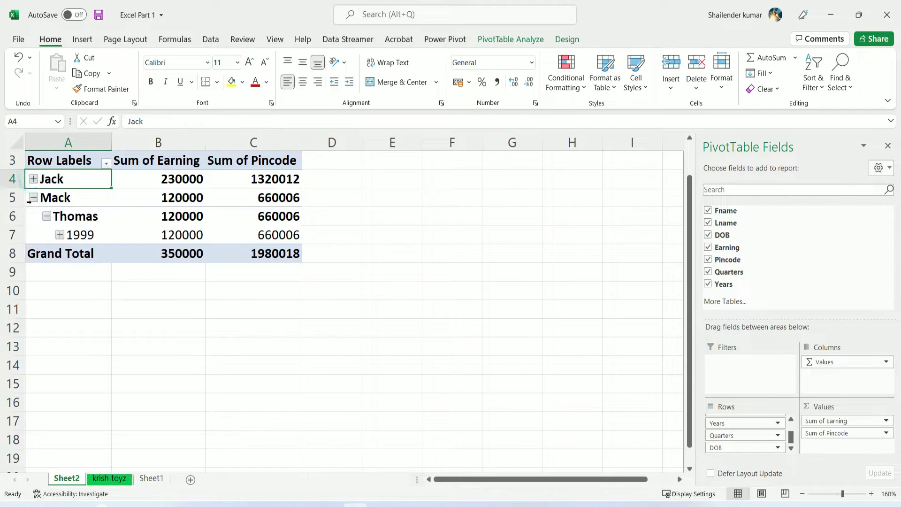
click(34, 197)
click(34, 198)
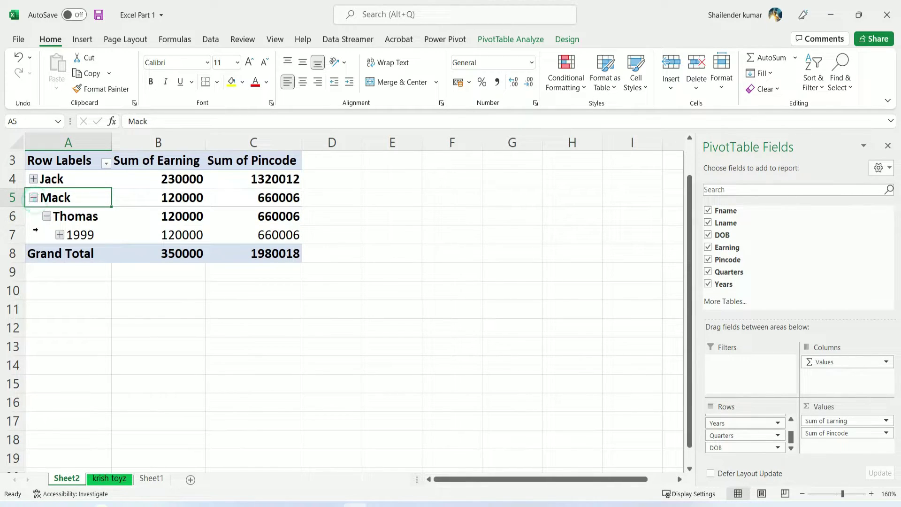
click(33, 179)
scroll(394, 236, up, 1)
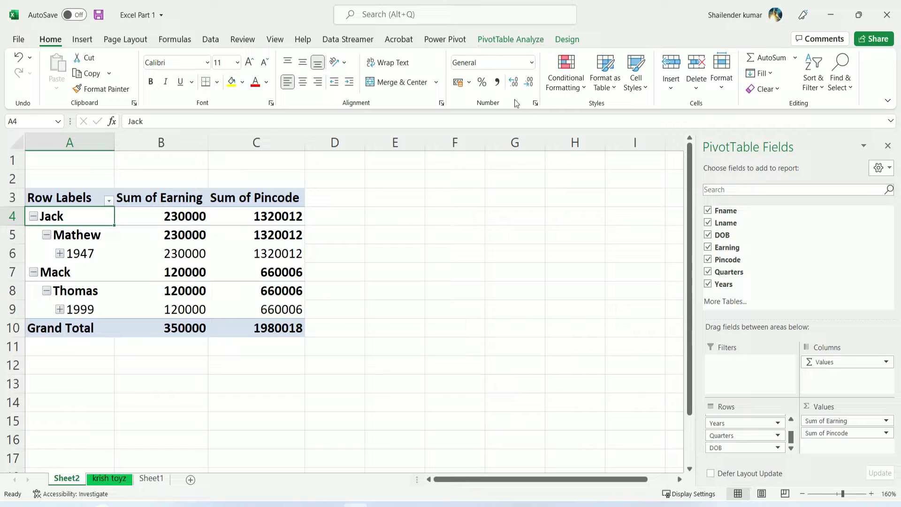
click(237, 268)
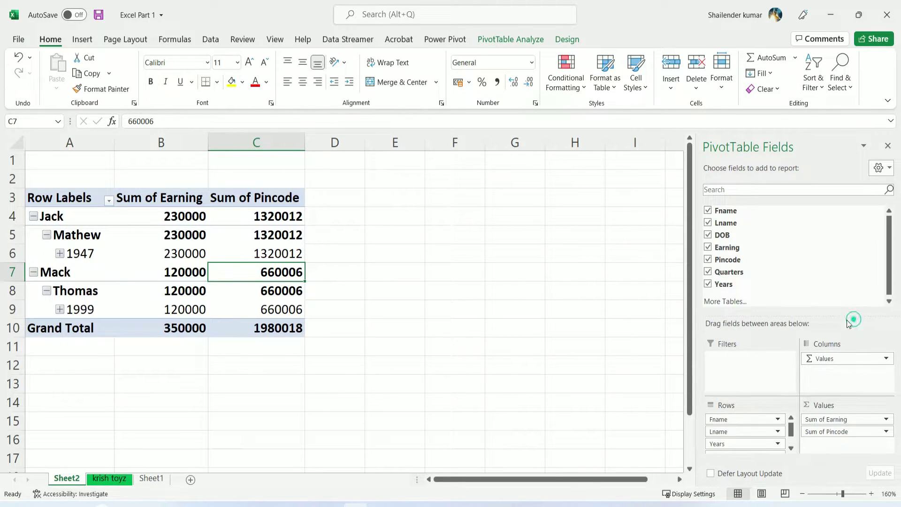
click(516, 38)
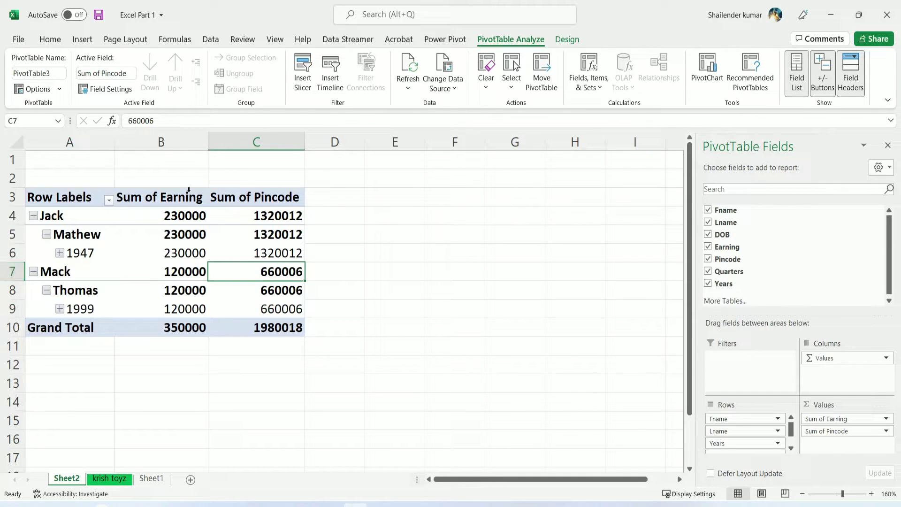
click(707, 72)
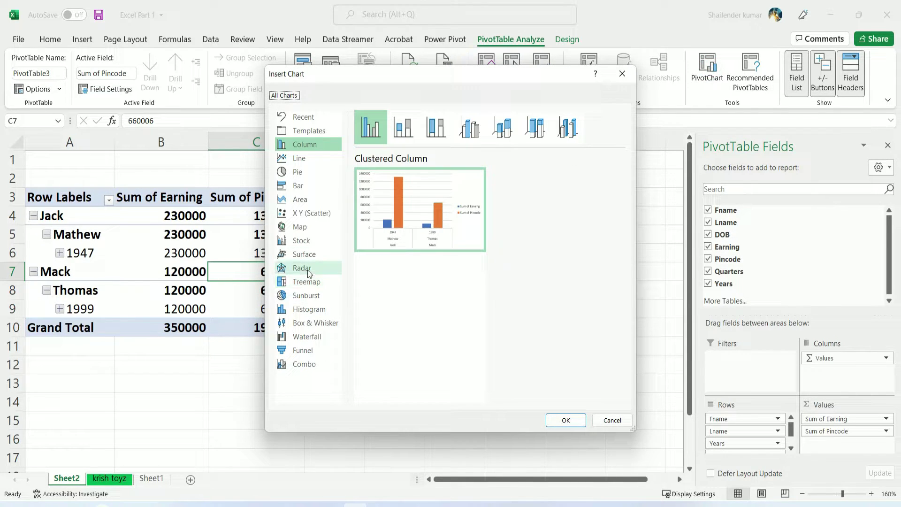
click(312, 260)
click(305, 281)
click(310, 266)
click(315, 258)
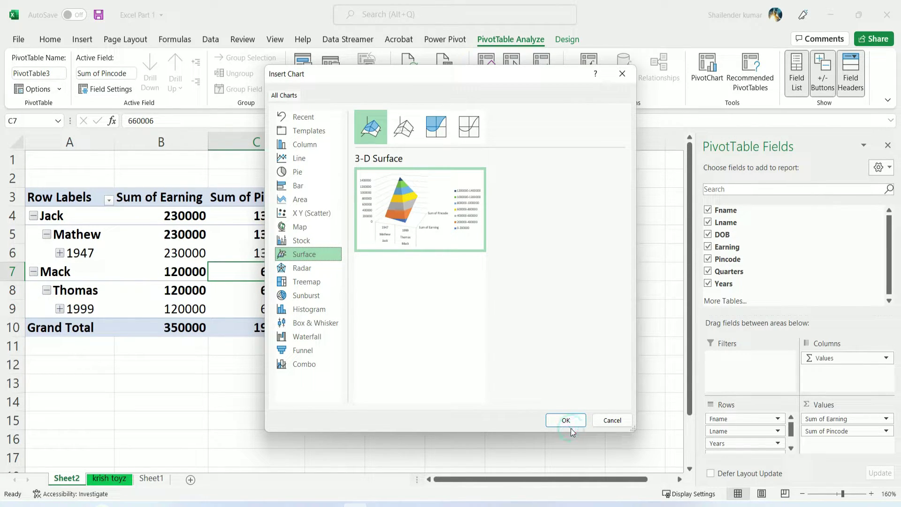
click(571, 421)
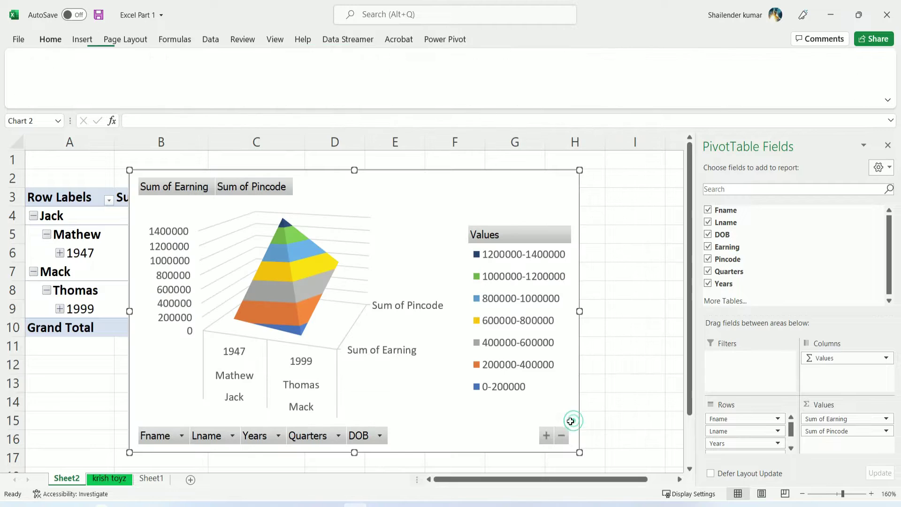
click(441, 269)
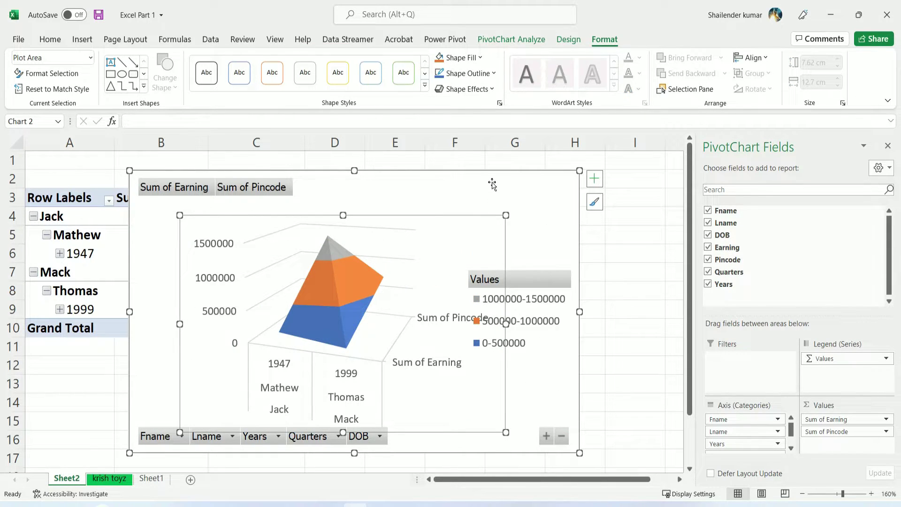
drag(495, 171, 537, 190)
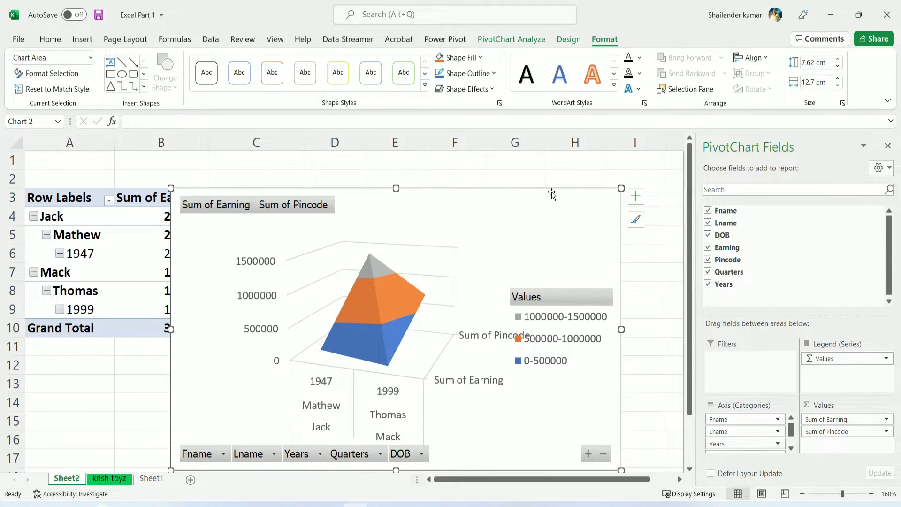
mouse_move(552, 194)
mouse_down()
mouse_move(656, 260)
mouse_move(610, 185)
mouse_up()
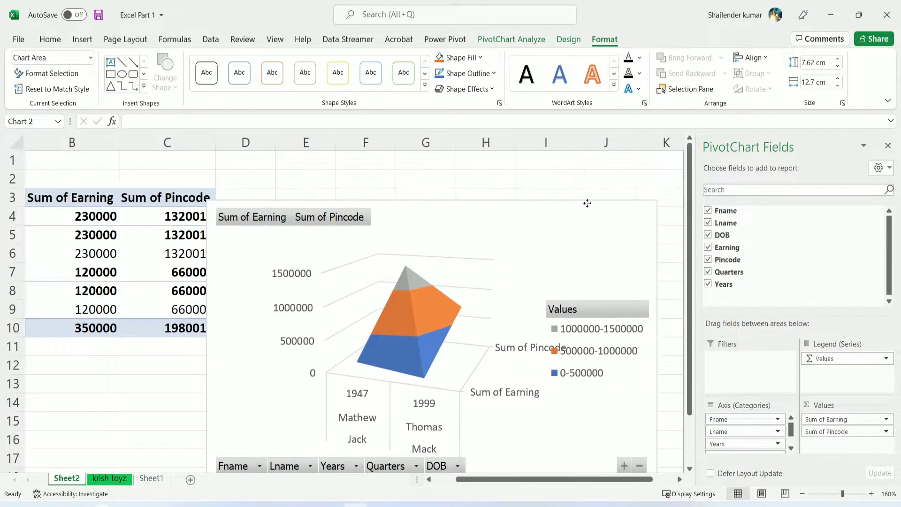
drag(610, 184, 610, 201)
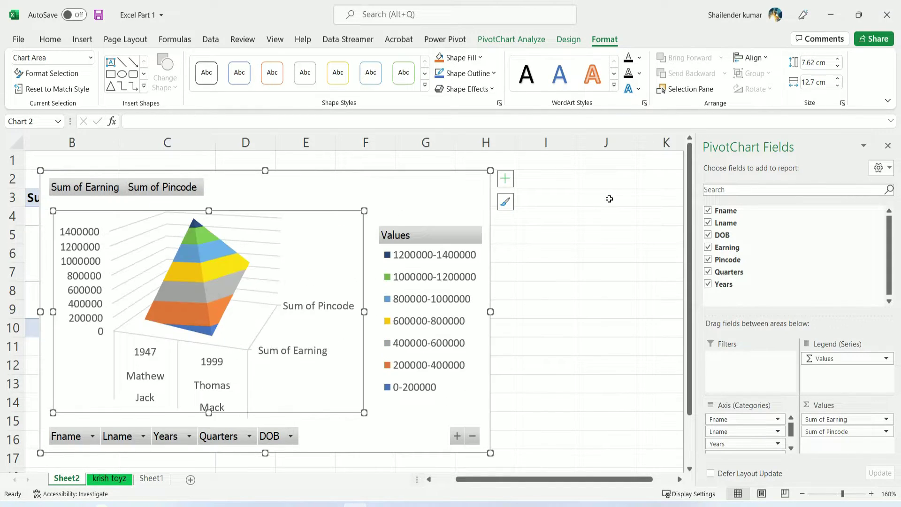
key(Delete)
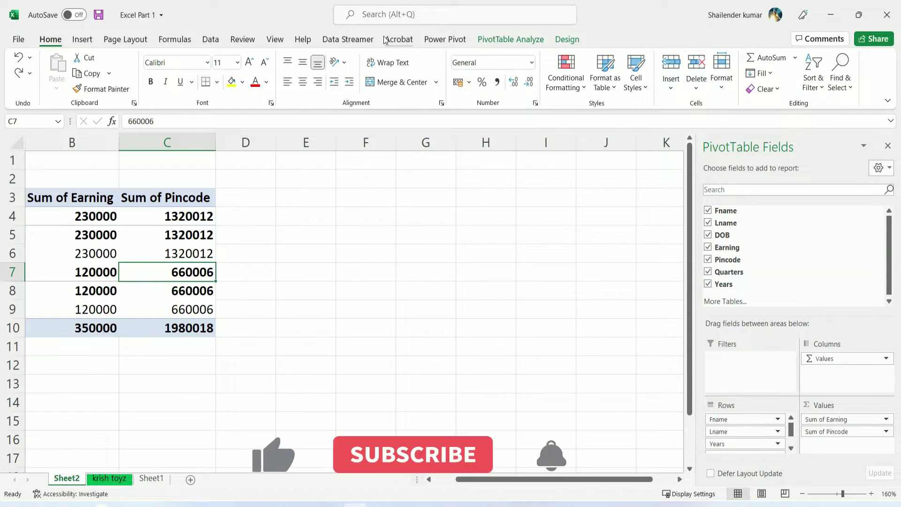
click(494, 40)
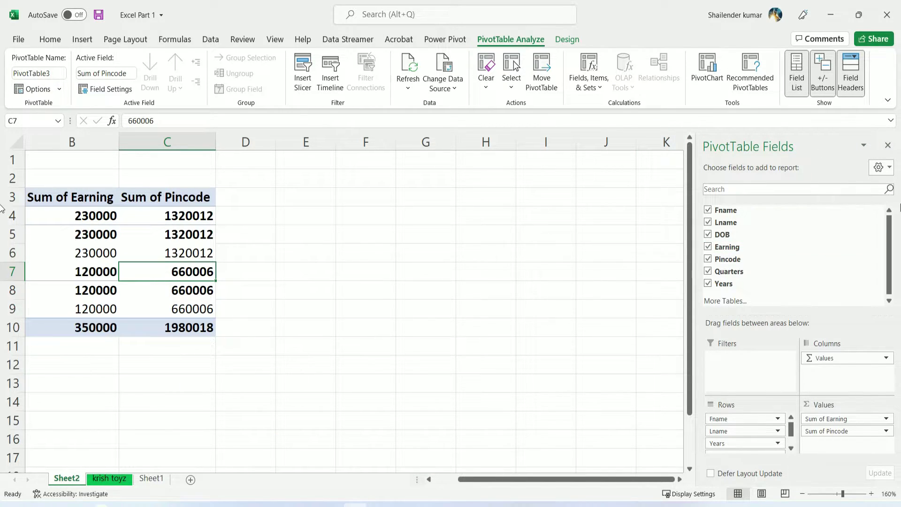
Step: Close the PivotTable Fields pane and delete Sheet2, confirming the deletion
click(888, 146)
click(112, 478)
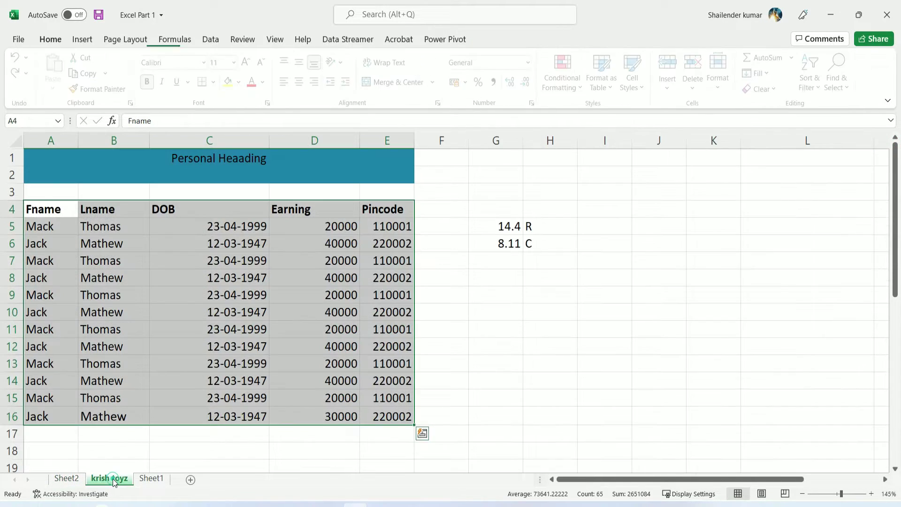
click(63, 479)
right_click(57, 482)
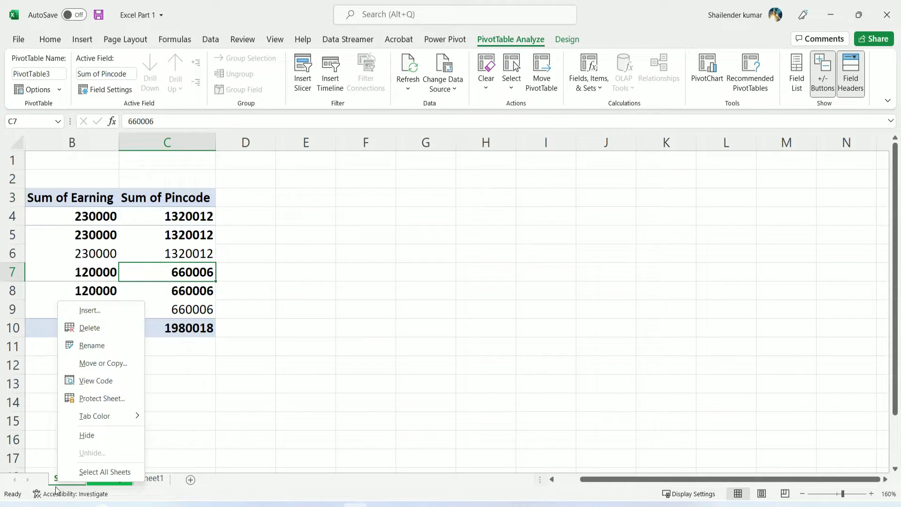
click(50, 412)
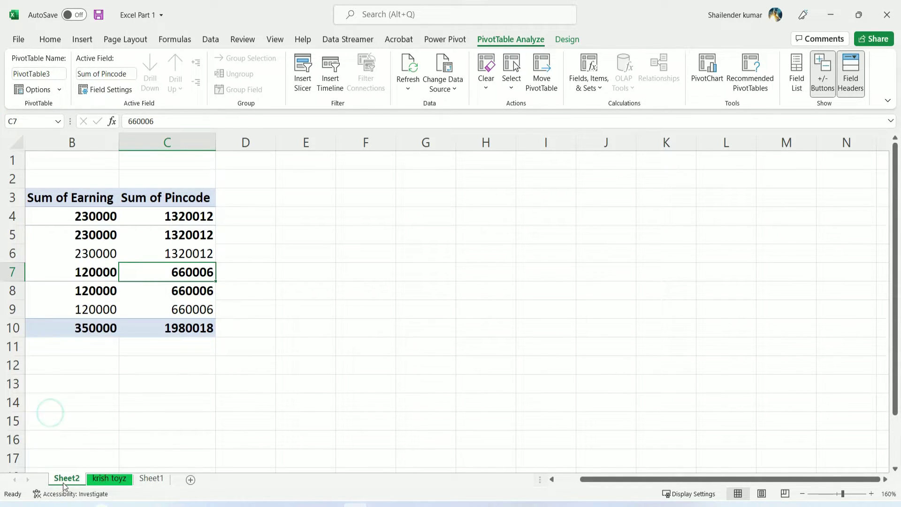
click(65, 479)
right_click(66, 479)
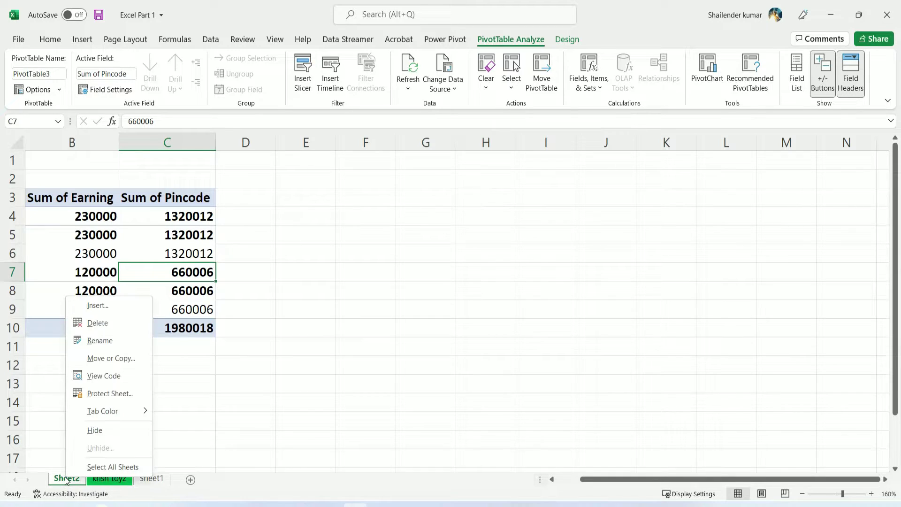
click(96, 324)
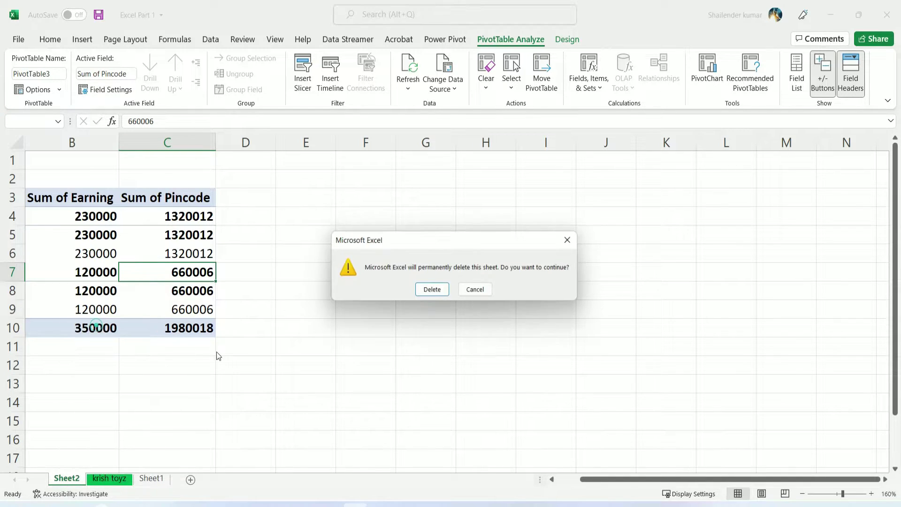
click(431, 289)
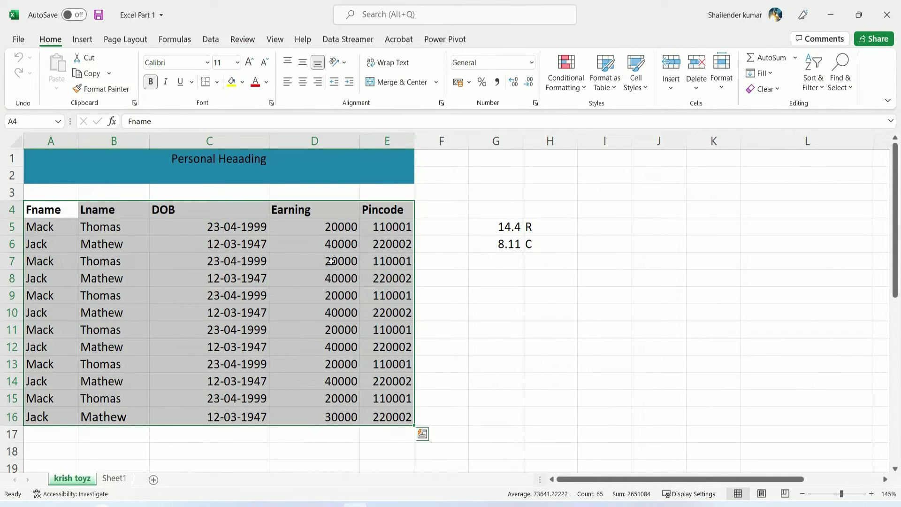
click(88, 40)
click(79, 68)
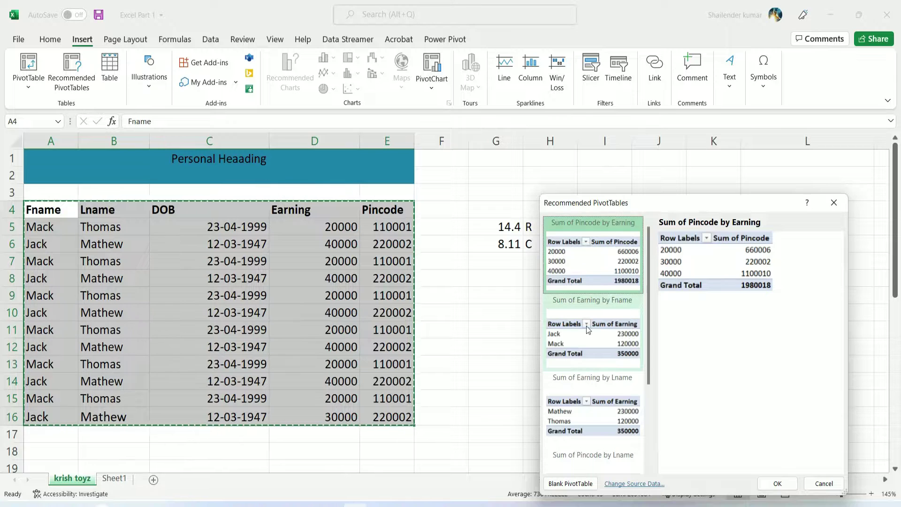
click(612, 341)
click(580, 387)
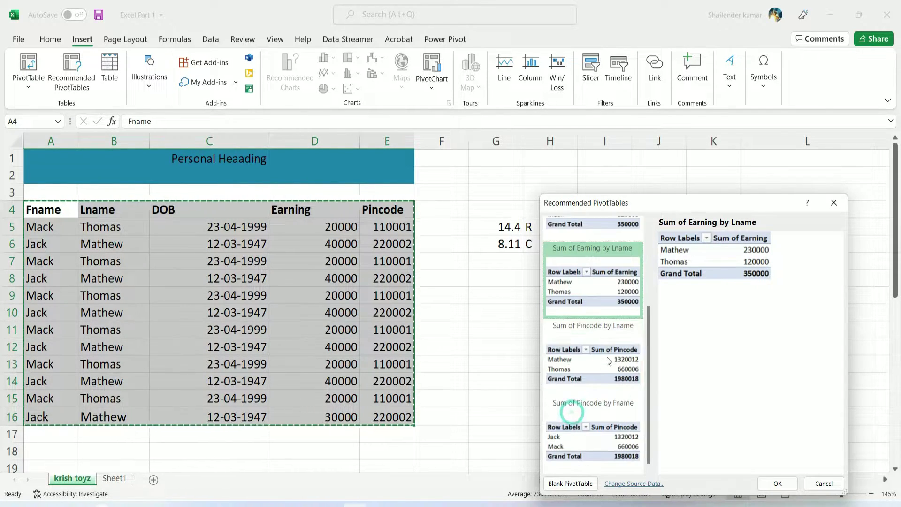
click(585, 430)
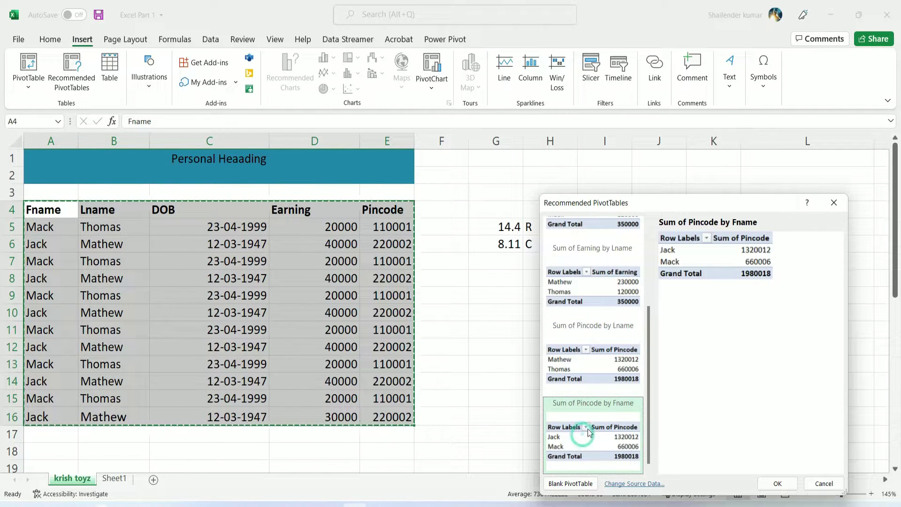
scroll(589, 423, up, 3)
click(583, 266)
click(779, 483)
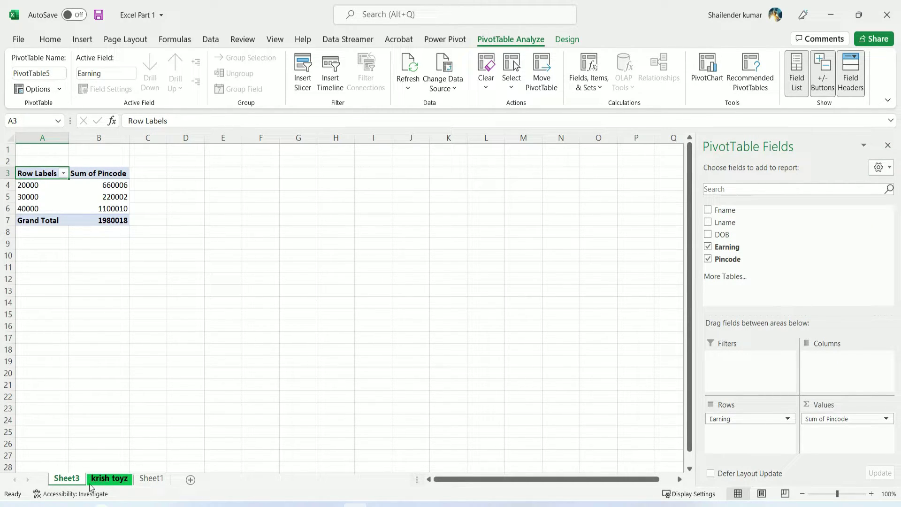
right_click(68, 479)
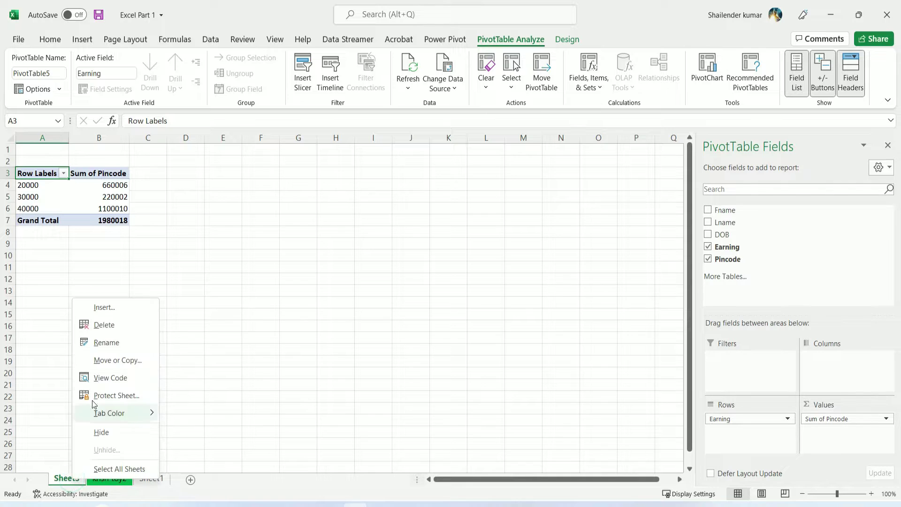
click(89, 327)
click(443, 294)
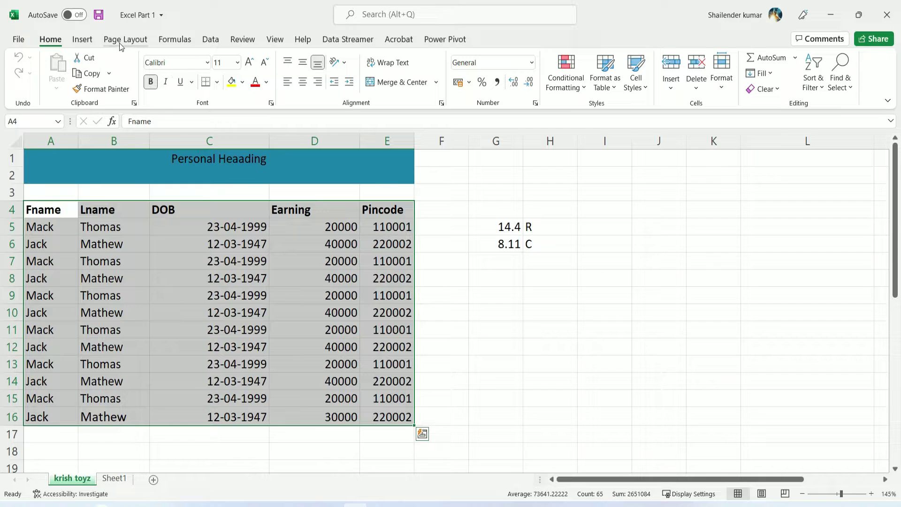
click(80, 39)
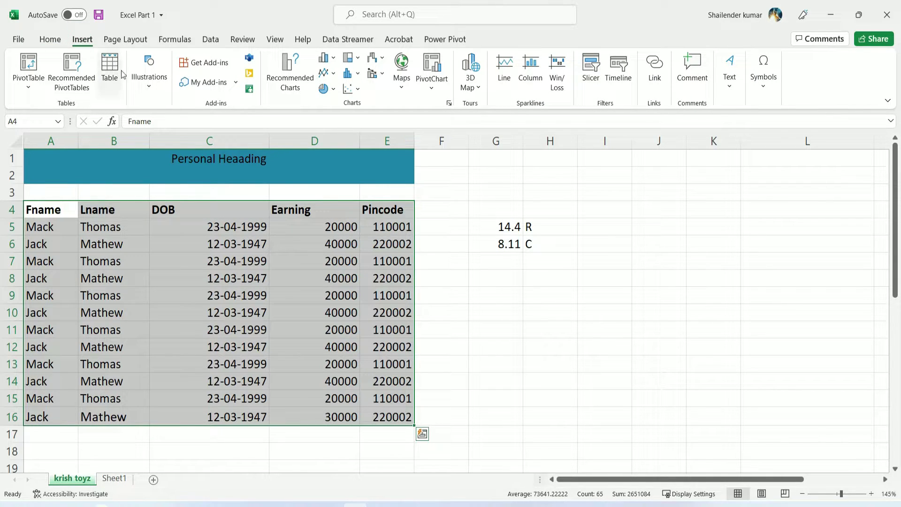
click(604, 302)
drag(556, 288, 735, 372)
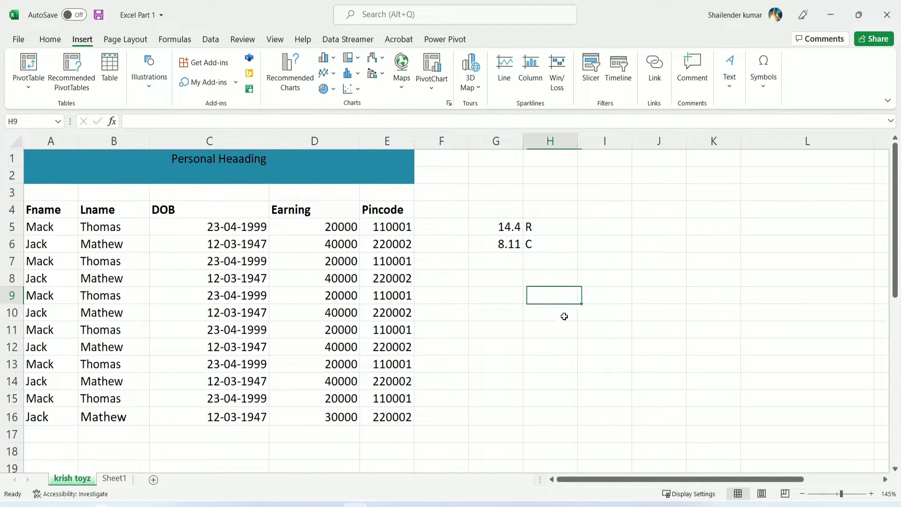
click(109, 66)
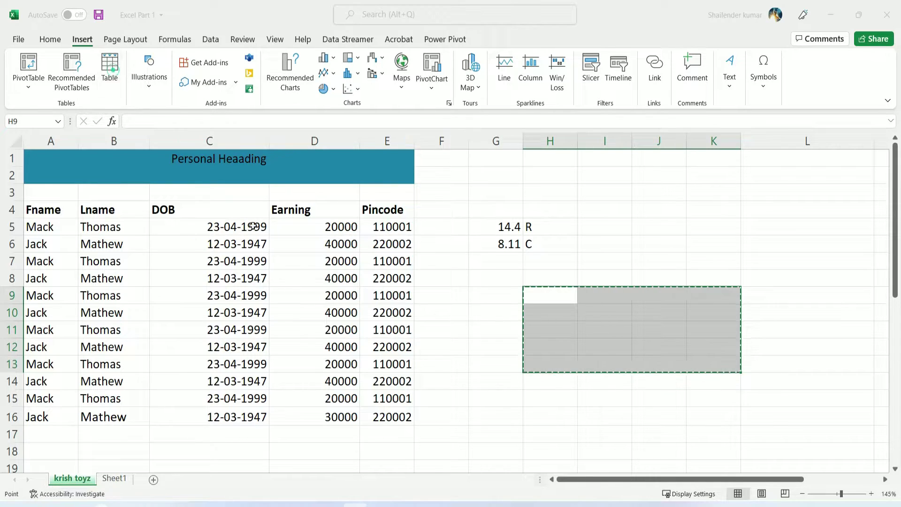
click(687, 372)
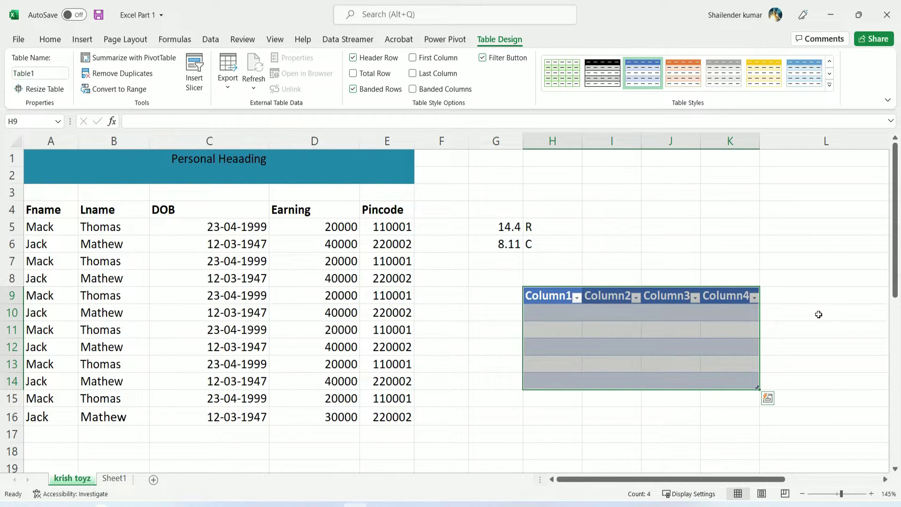
double_click(559, 295)
double_click(577, 293)
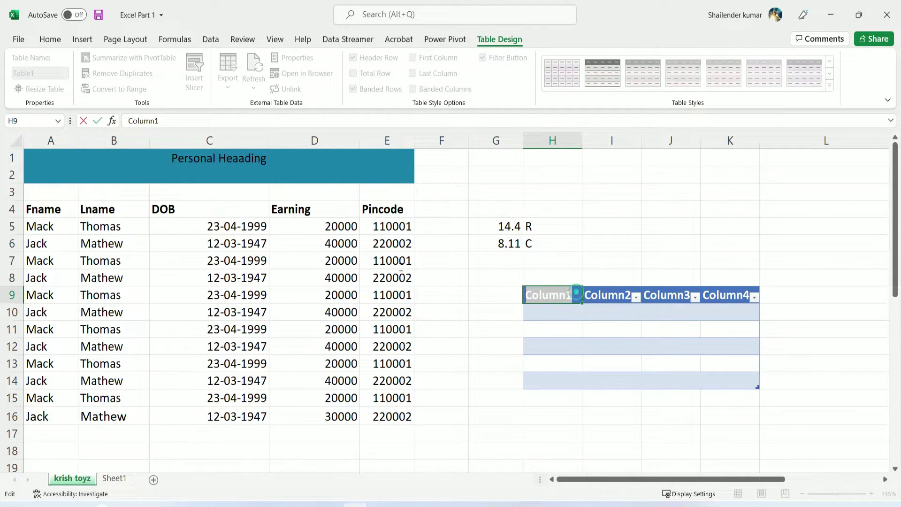
text(first name)
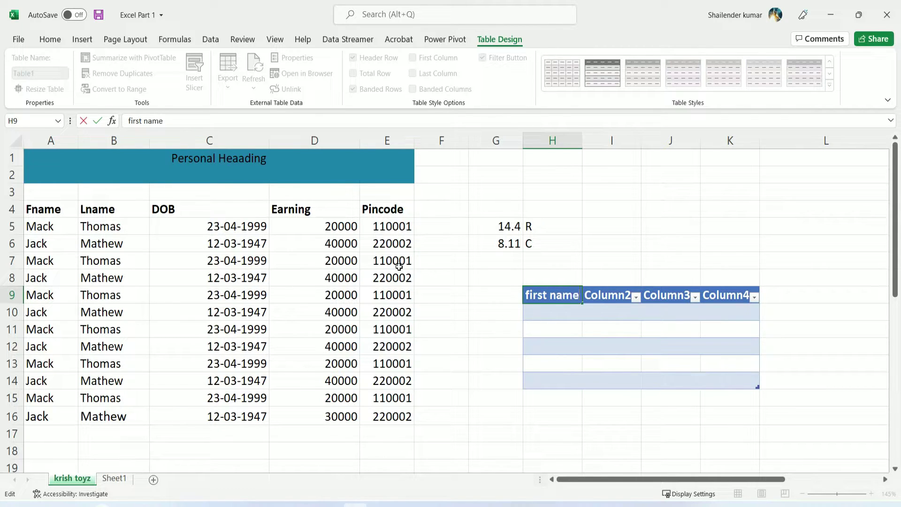
key(Tab)
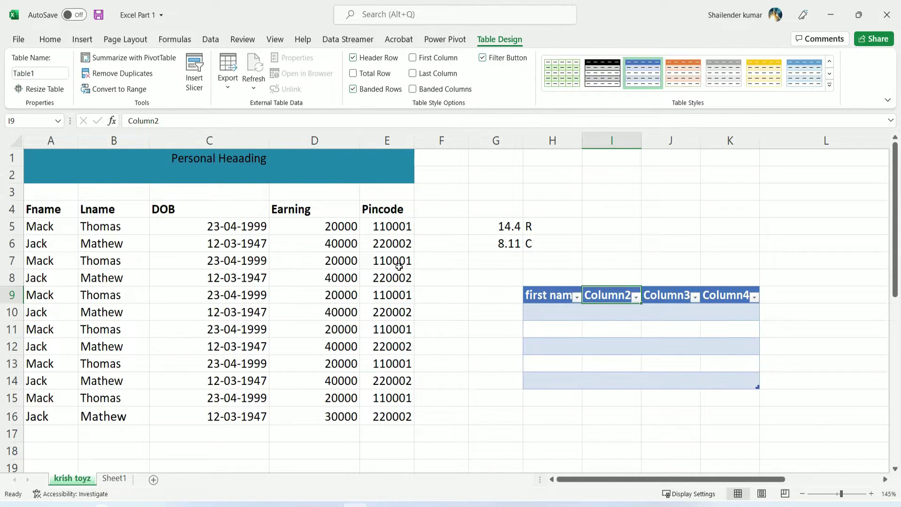
text(last nam)
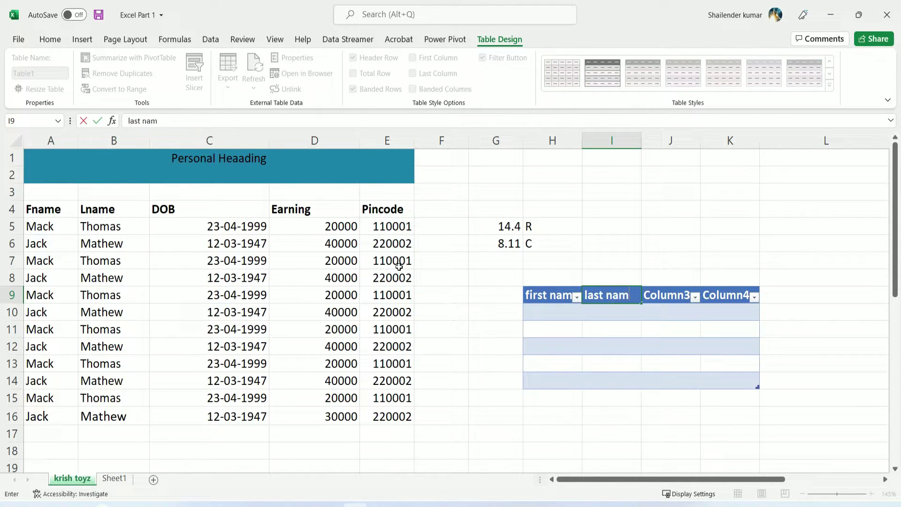
text(e)
key(Tab)
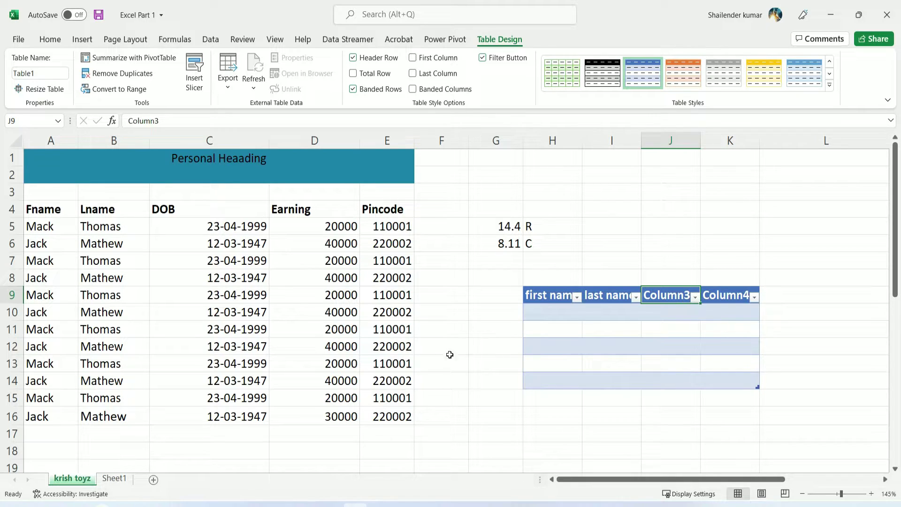
drag(569, 312, 564, 380)
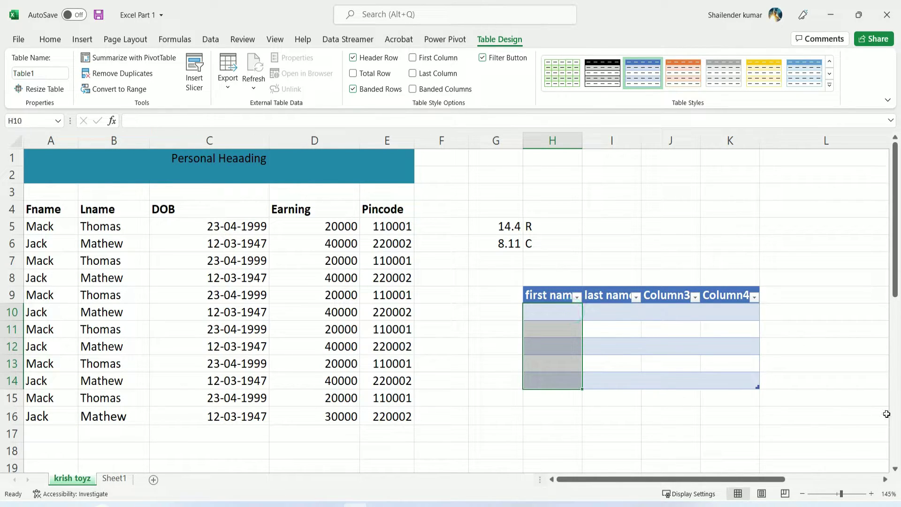
key(ctrl+z)
key(ctrl+z)
key(ctrl+z)
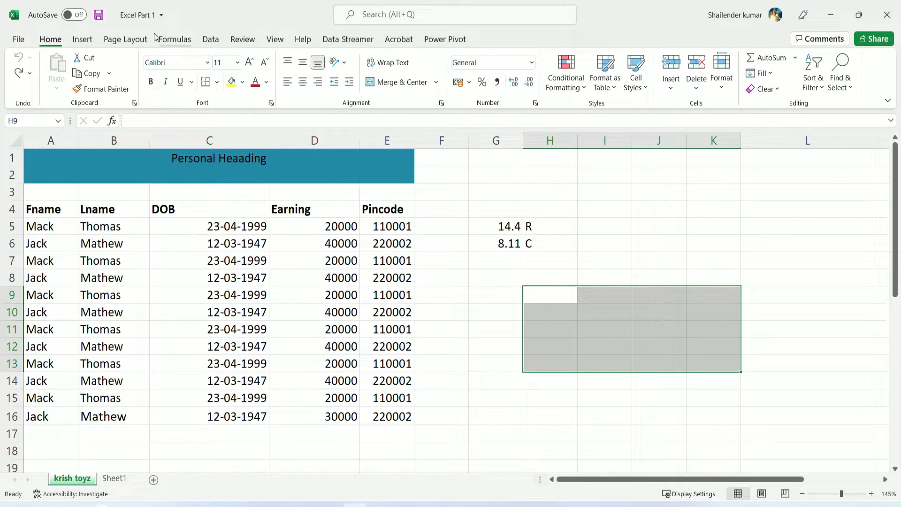
click(82, 39)
key(ctrl+Page_Down)
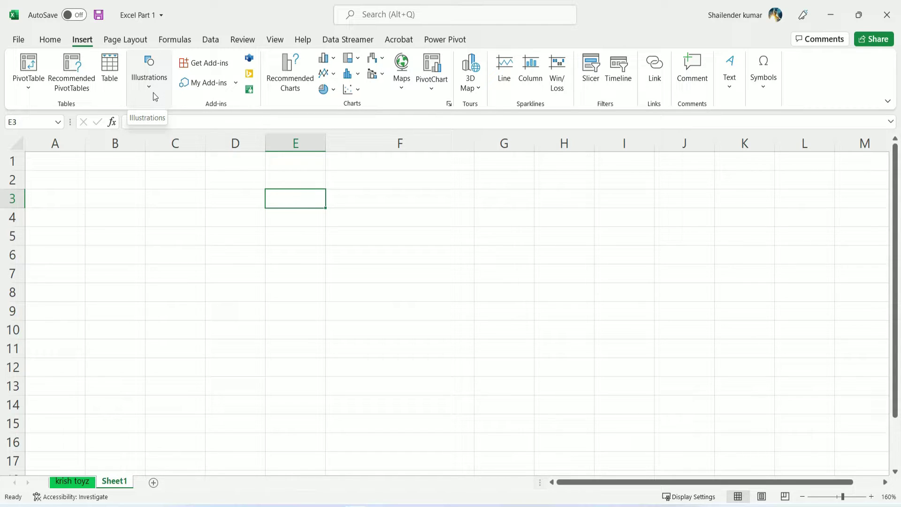
Step: Insert the 'nature' photo from this device's Pictures folder onto Sheet1
click(154, 92)
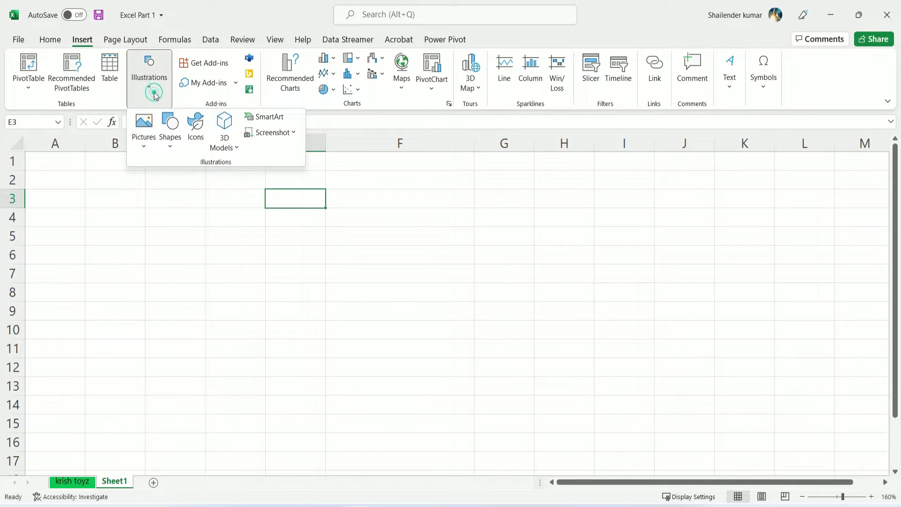
click(140, 129)
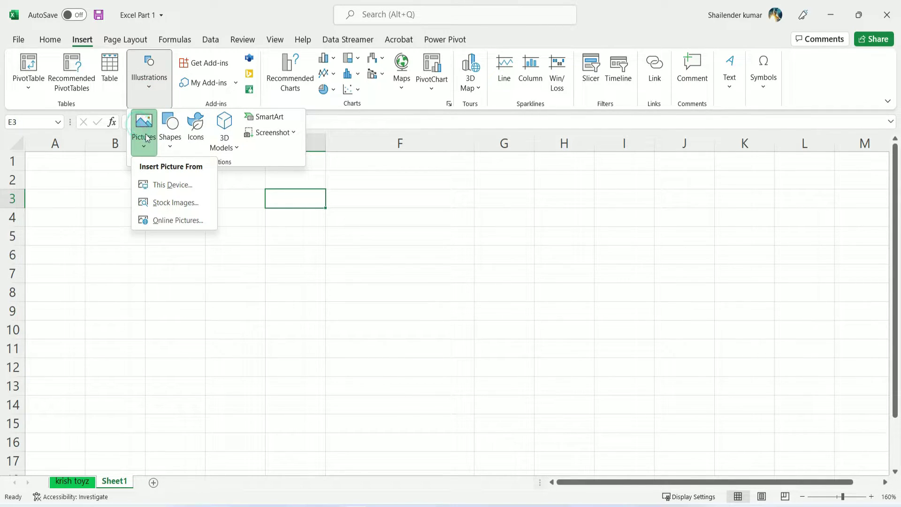
click(179, 186)
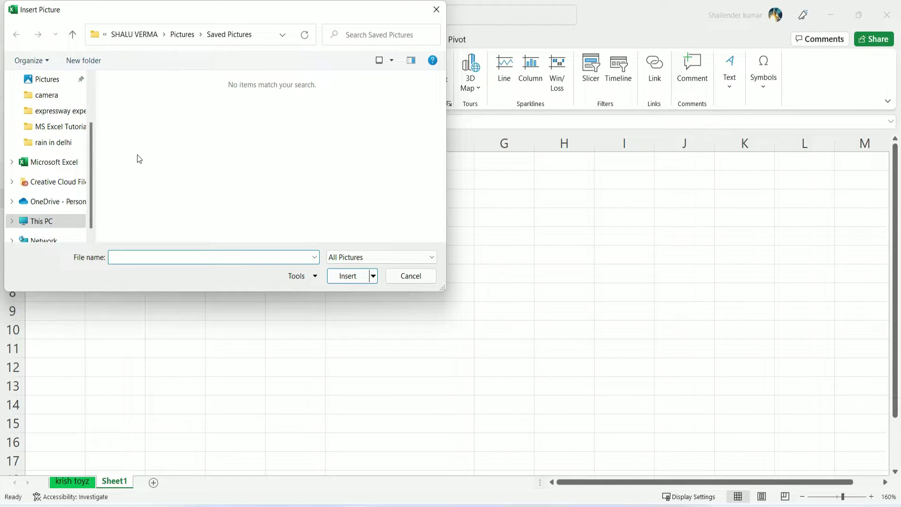
scroll(93, 165, up, 2)
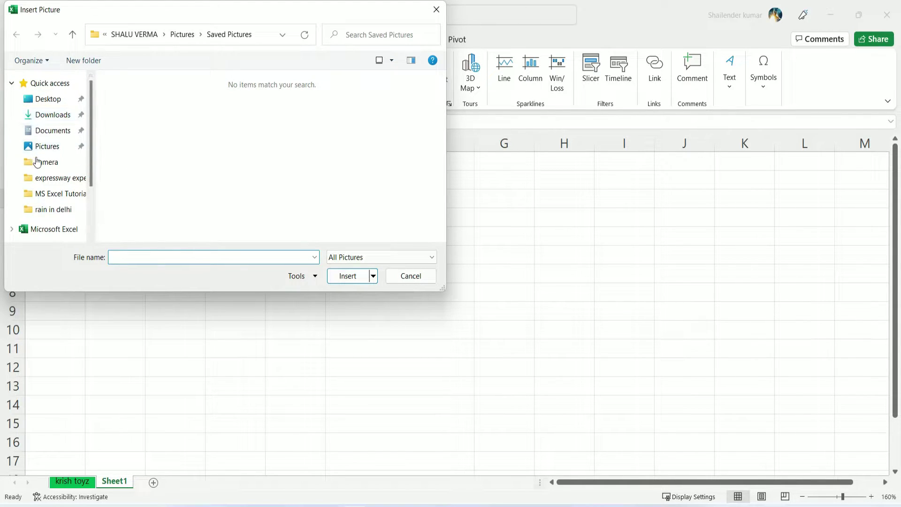
click(45, 147)
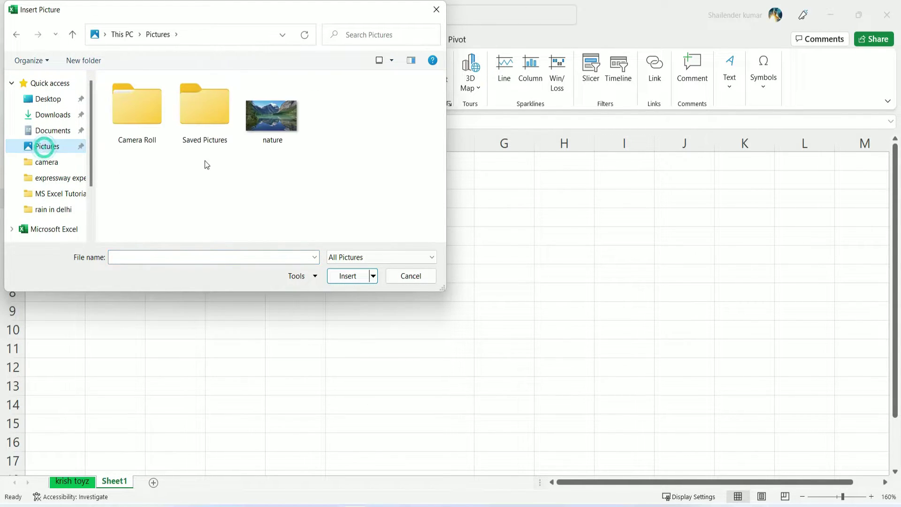
click(258, 123)
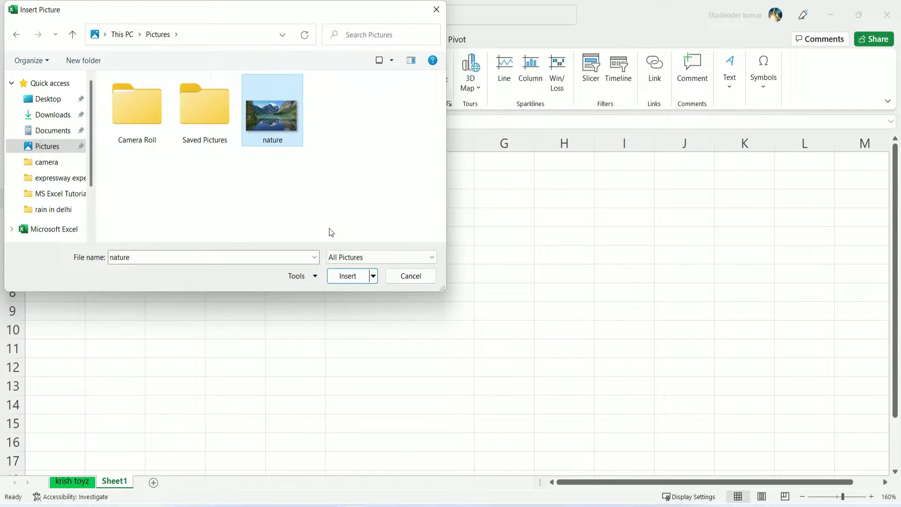
click(347, 279)
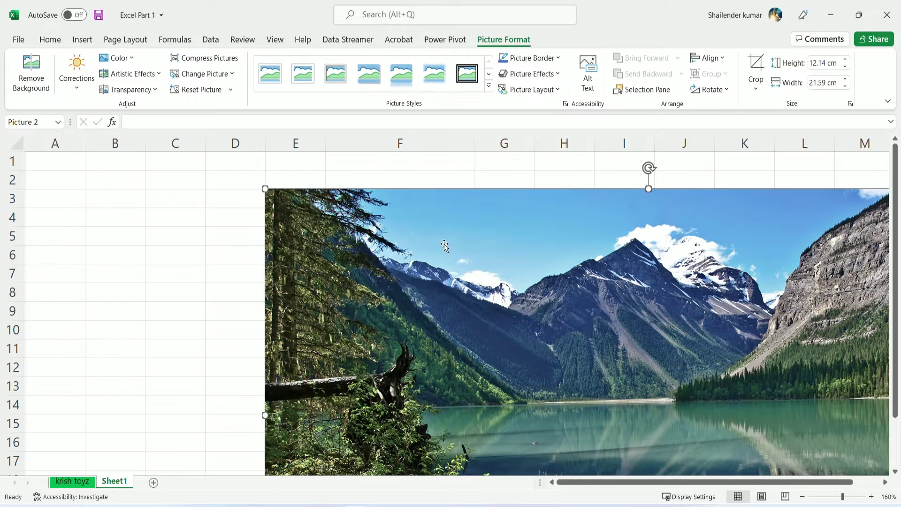
Step: Move the nature photo to cell A2 and shrink it to 5.47 by 9.73 cm
mouse_move(276, 205)
mouse_down()
mouse_move(133, 190)
mouse_move(433, 357)
mouse_up()
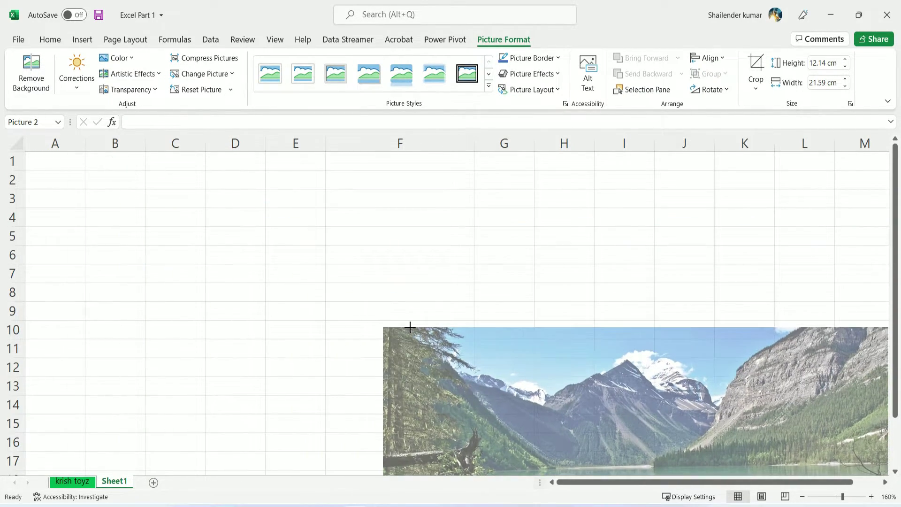
drag(572, 398, 246, 278)
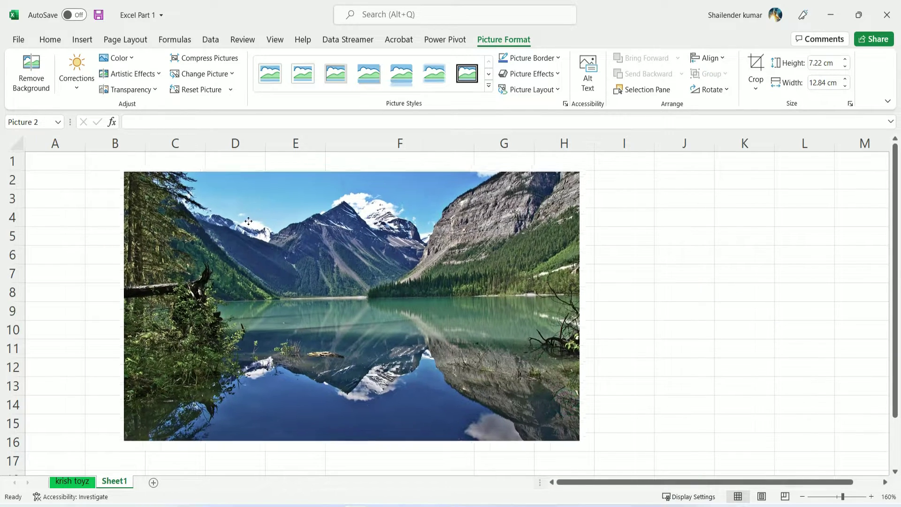
drag(343, 303, 334, 264)
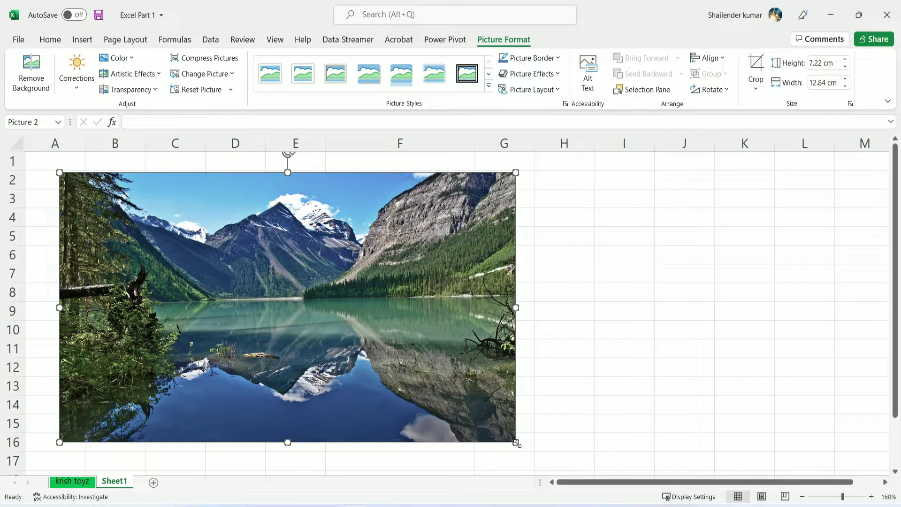
drag(516, 442, 406, 377)
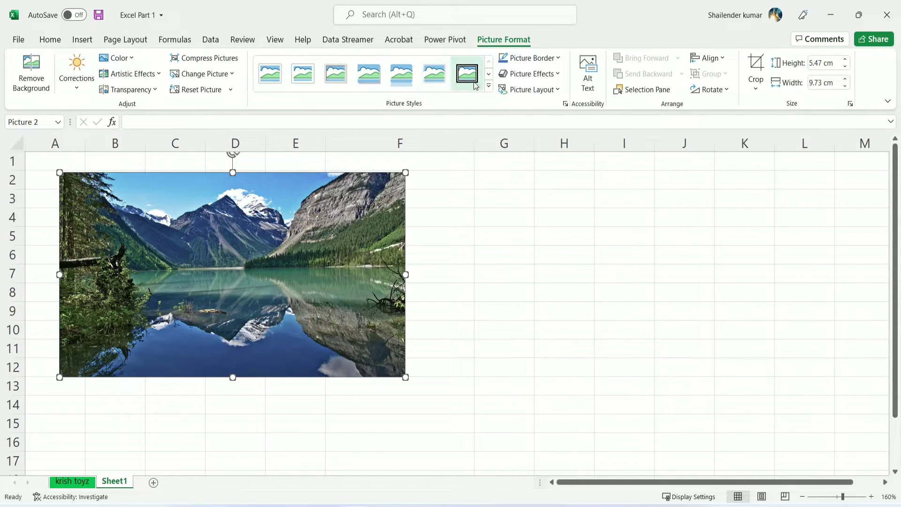
Step: Apply the tilted, rounded picture style to the photo
click(488, 85)
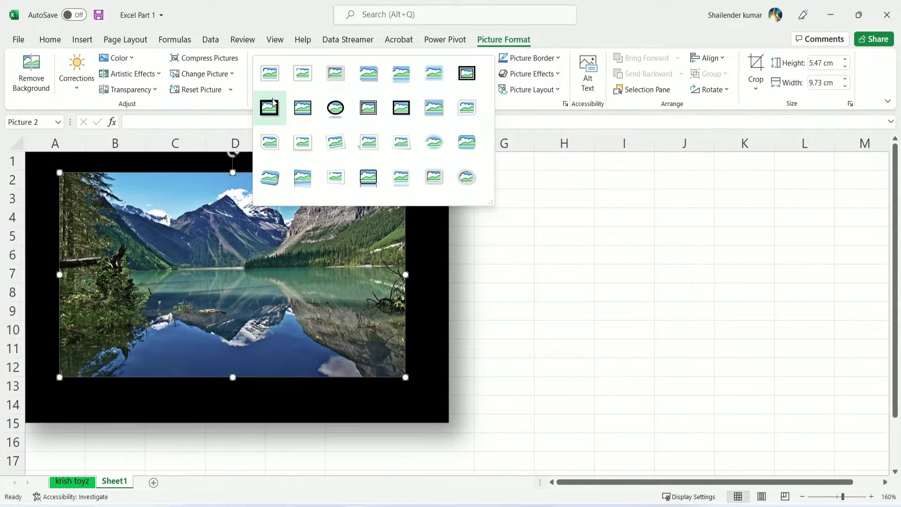
click(274, 179)
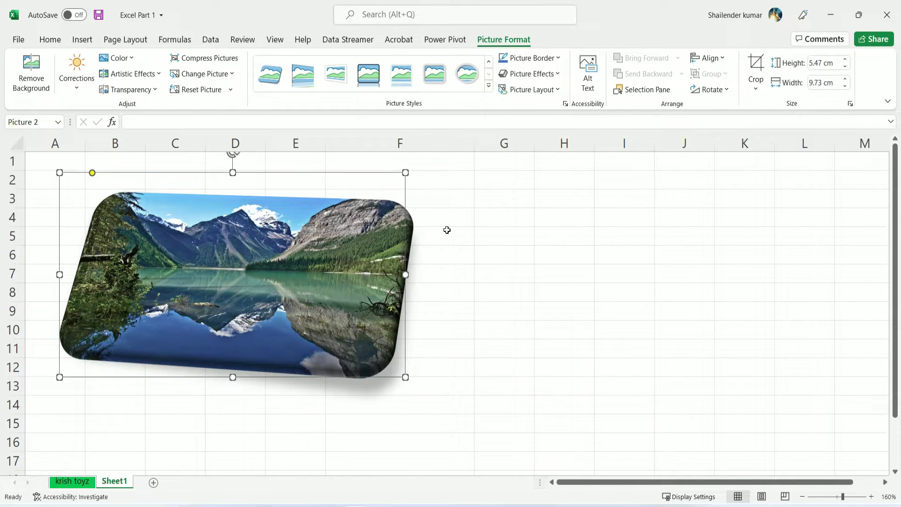
click(446, 229)
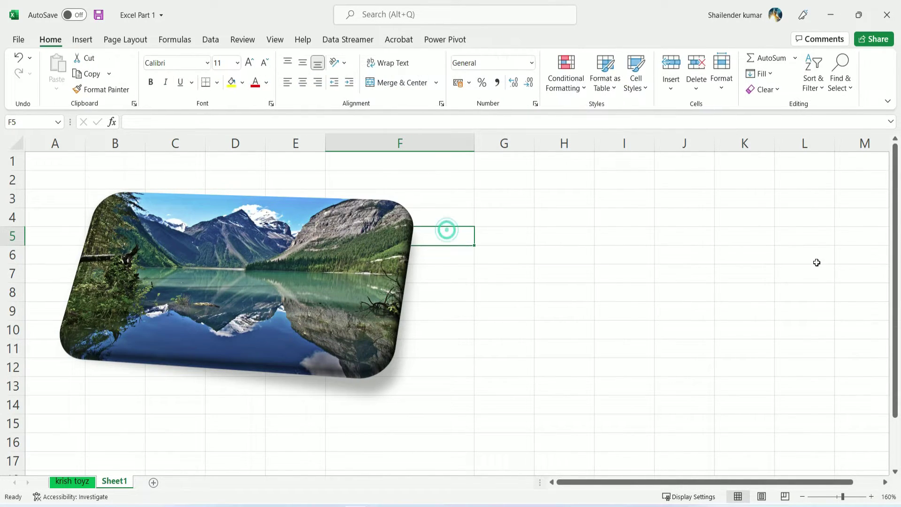
Step: Delete the nature photo, leaving Sheet1 empty
click(264, 353)
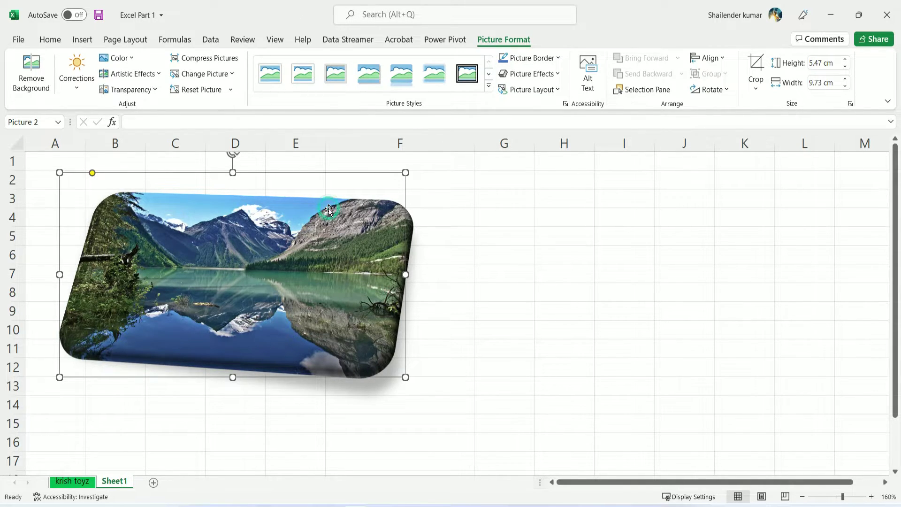
key(Delete)
click(272, 217)
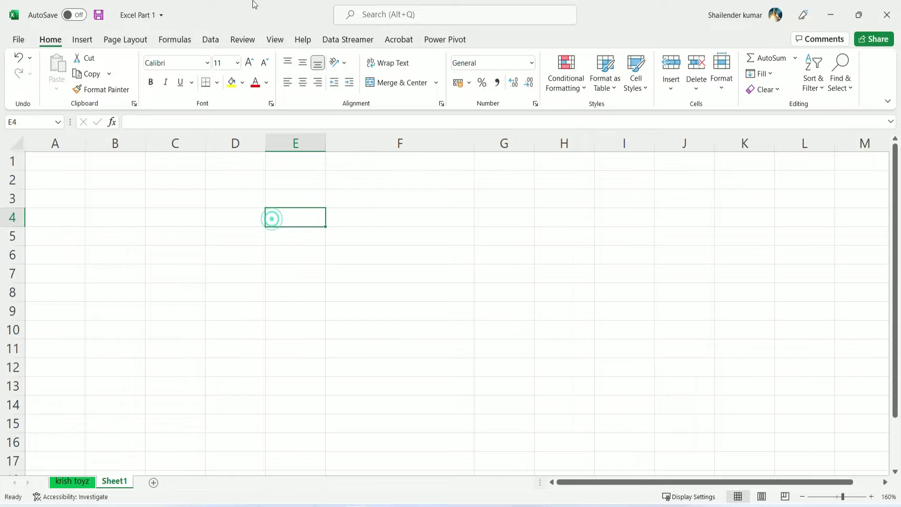
Step: Bring up the Pictures choices under Insert > Illustrations again
click(84, 39)
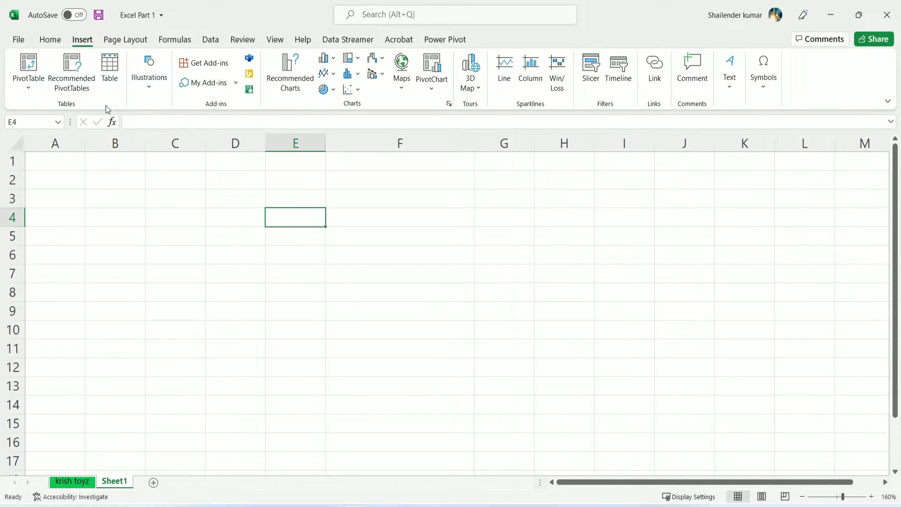
click(148, 86)
click(144, 145)
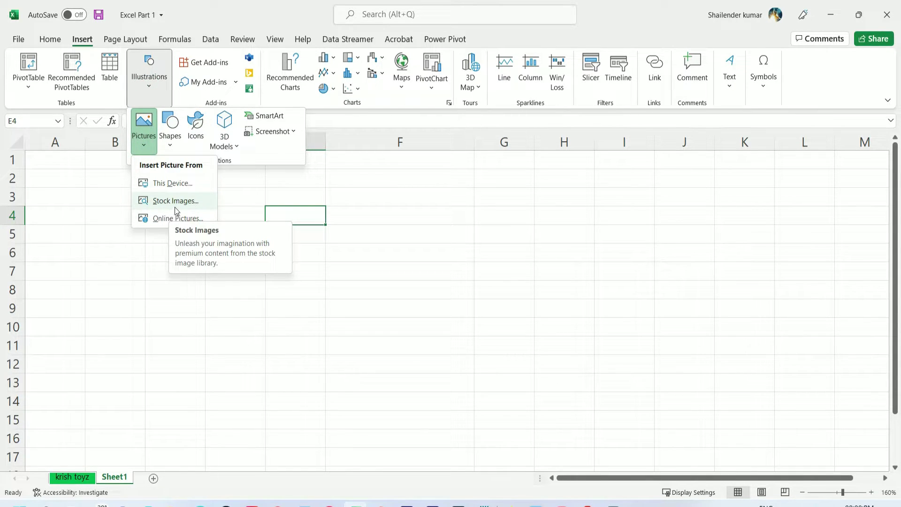
Step: Insert the hot-air balloon image from the Stock Images library
click(177, 203)
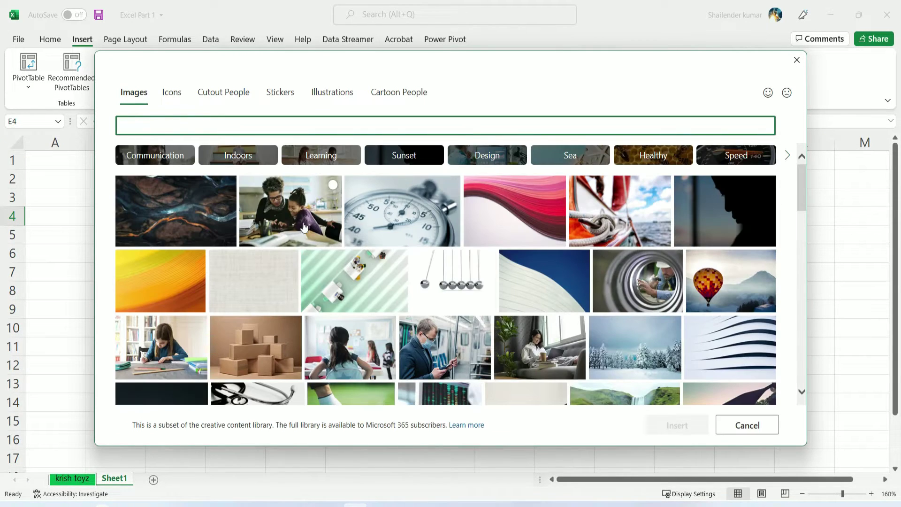
click(702, 280)
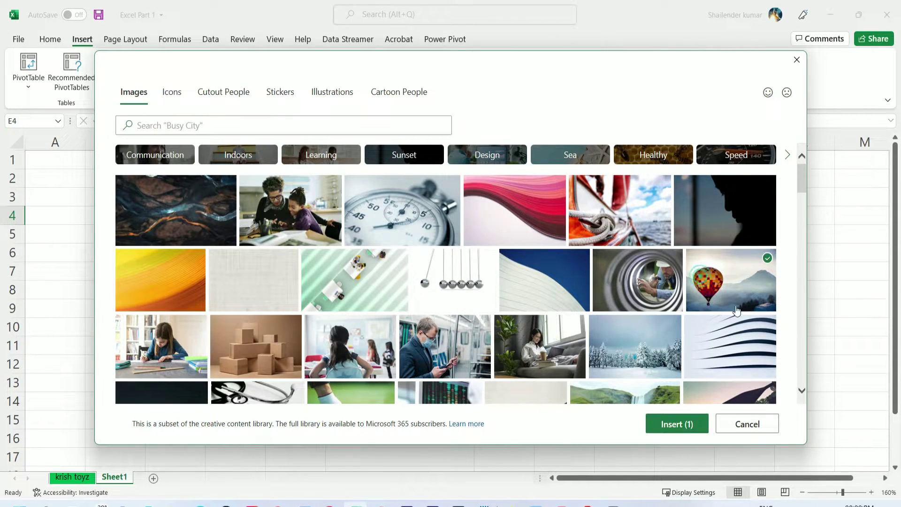
click(659, 431)
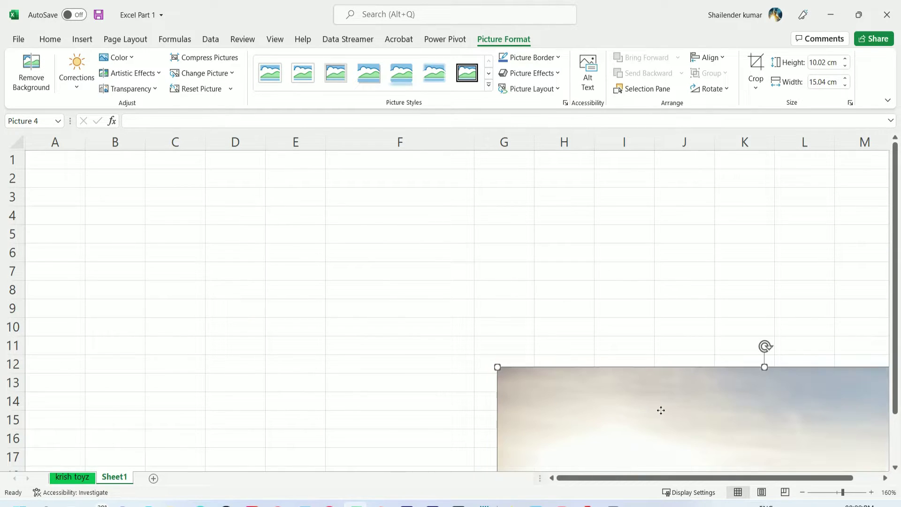
Step: Move the balloon picture toward the sheet's left, then delete it
mouse_move(660, 410)
mouse_down()
mouse_move(234, 230)
mouse_move(229, 194)
mouse_up()
scroll(603, 322, down, 3)
scroll(604, 322, up, 2)
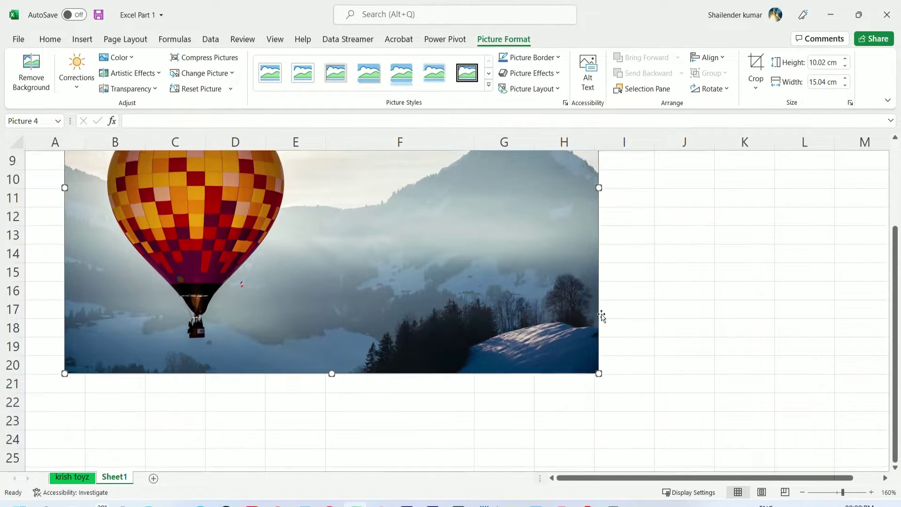
key(Delete)
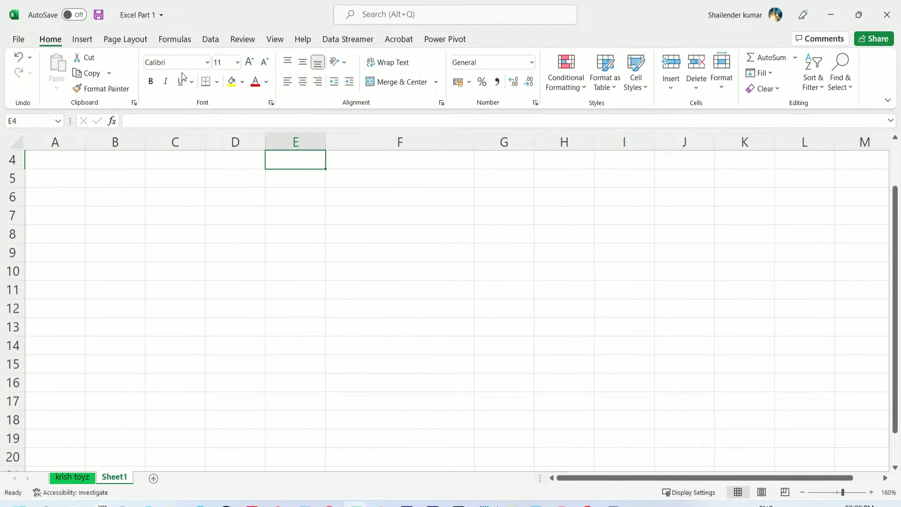
click(83, 39)
click(149, 75)
mouse_move(144, 131)
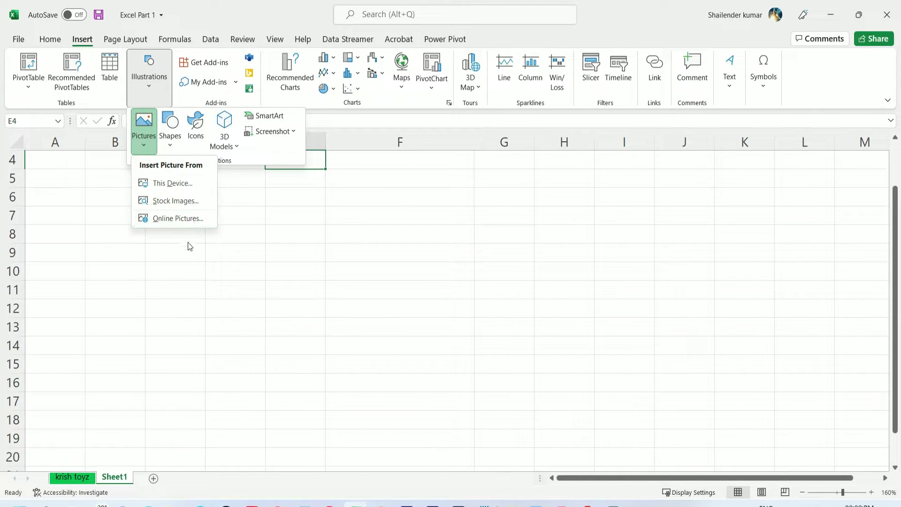
click(187, 219)
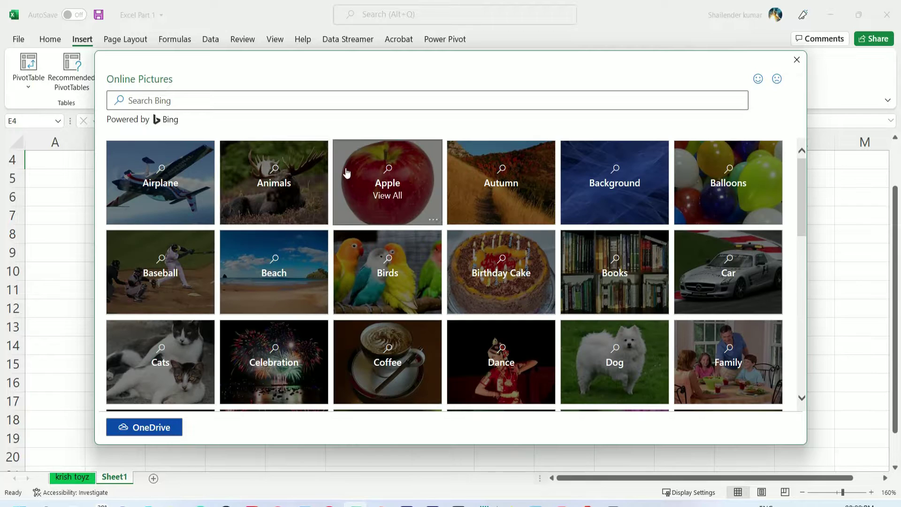
click(160, 185)
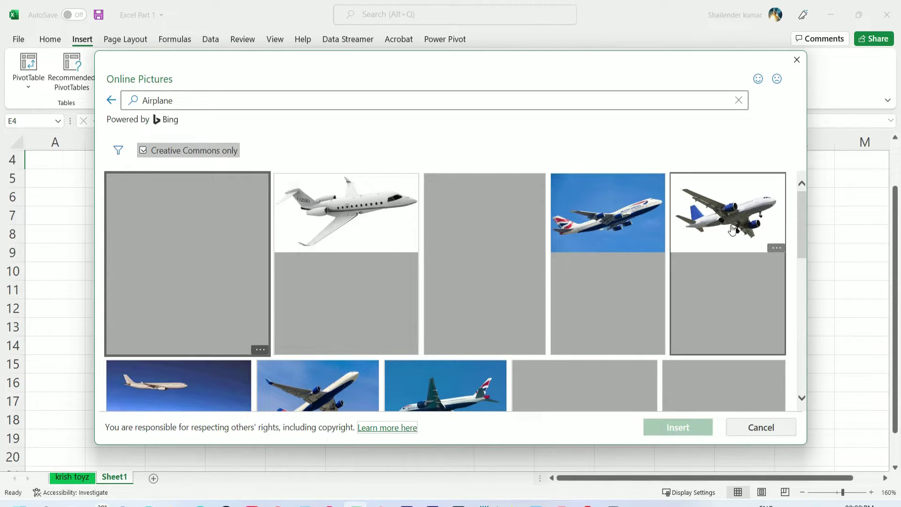
click(594, 216)
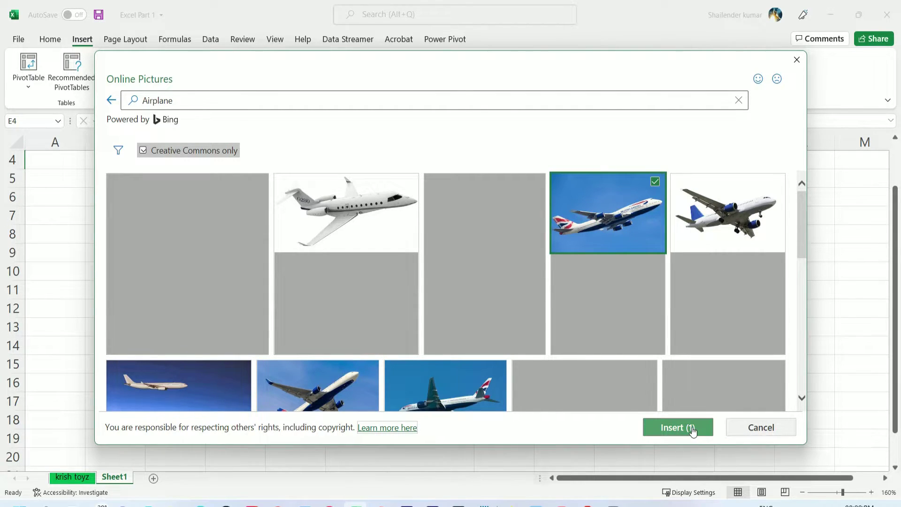
click(688, 426)
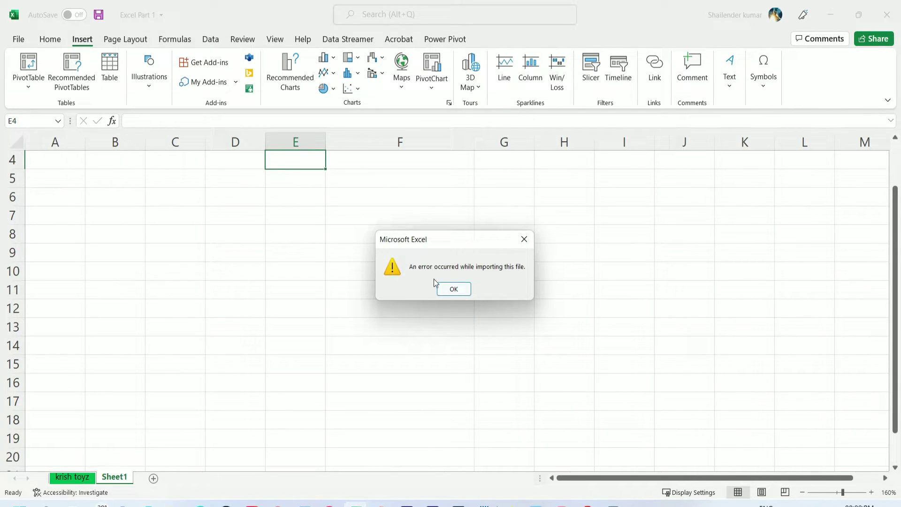
click(444, 285)
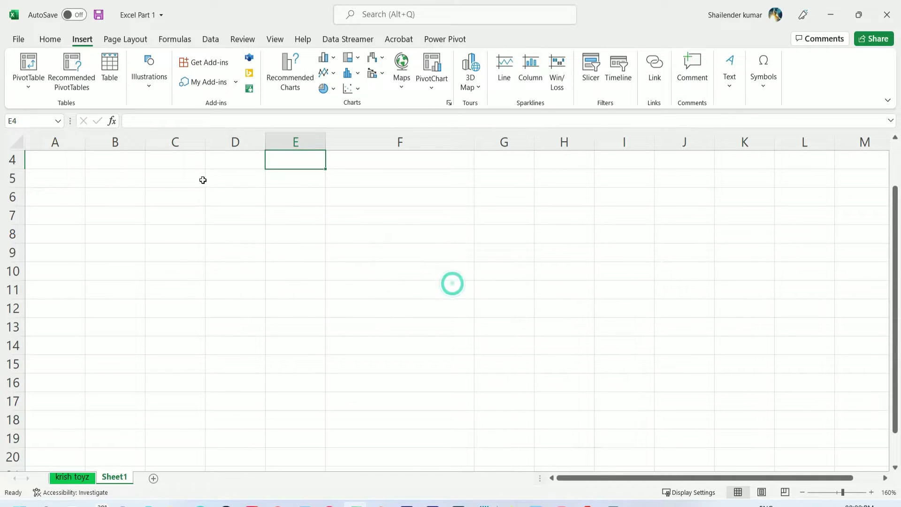
click(146, 87)
click(144, 125)
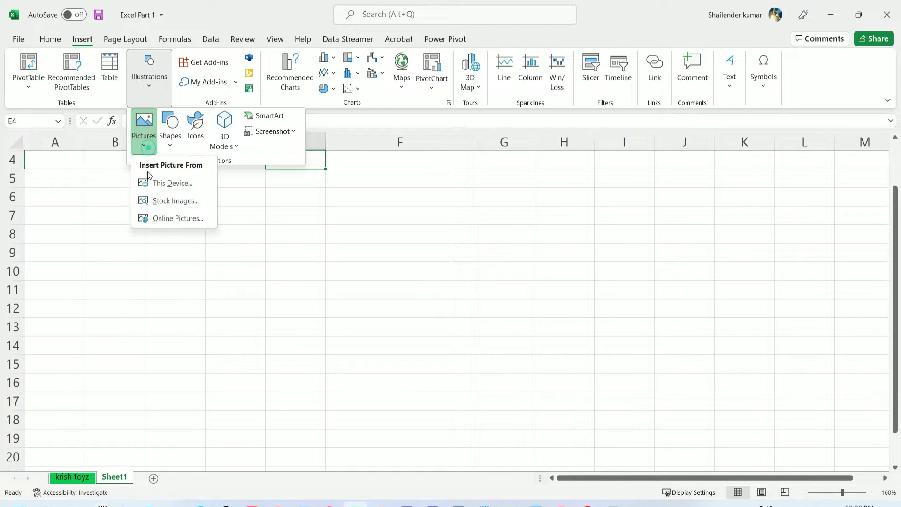
click(173, 219)
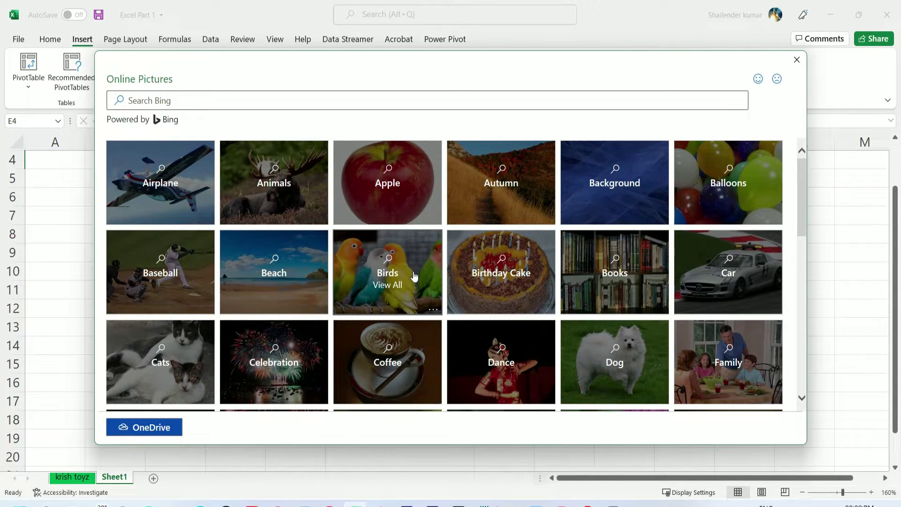
click(414, 277)
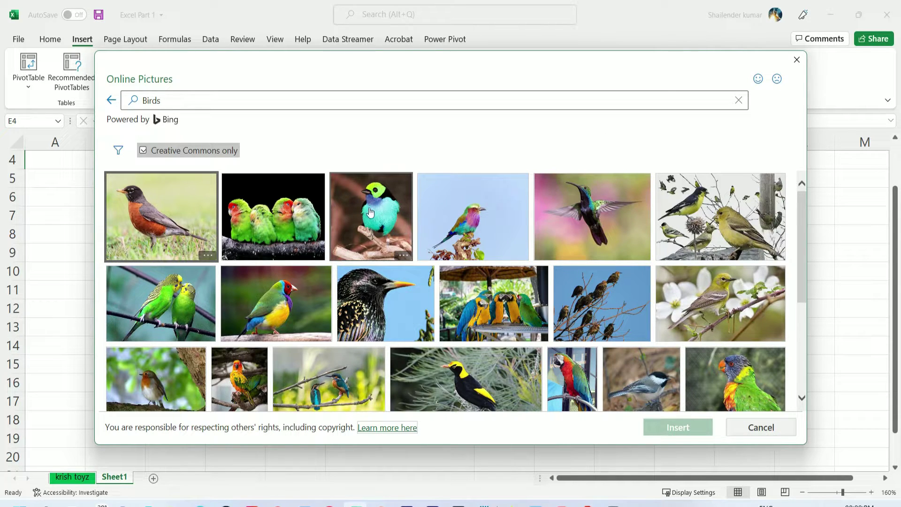
click(181, 287)
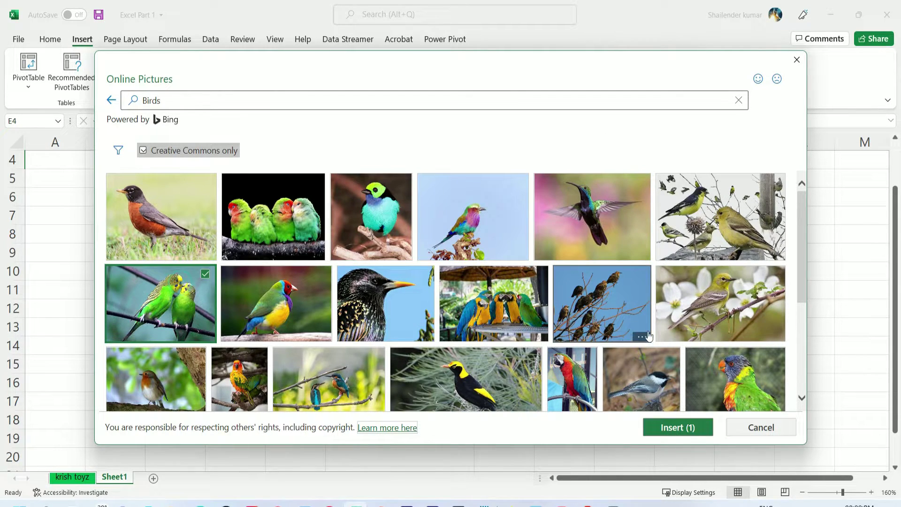
click(680, 428)
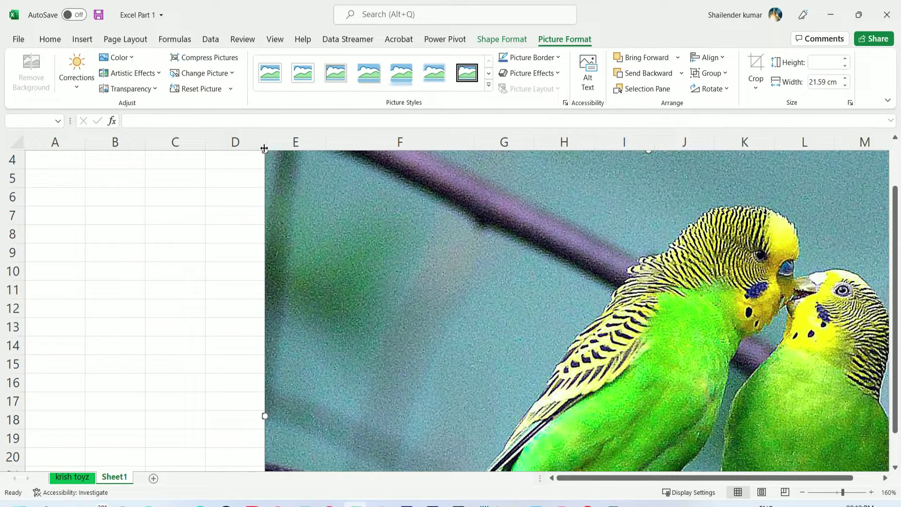
drag(266, 152, 742, 440)
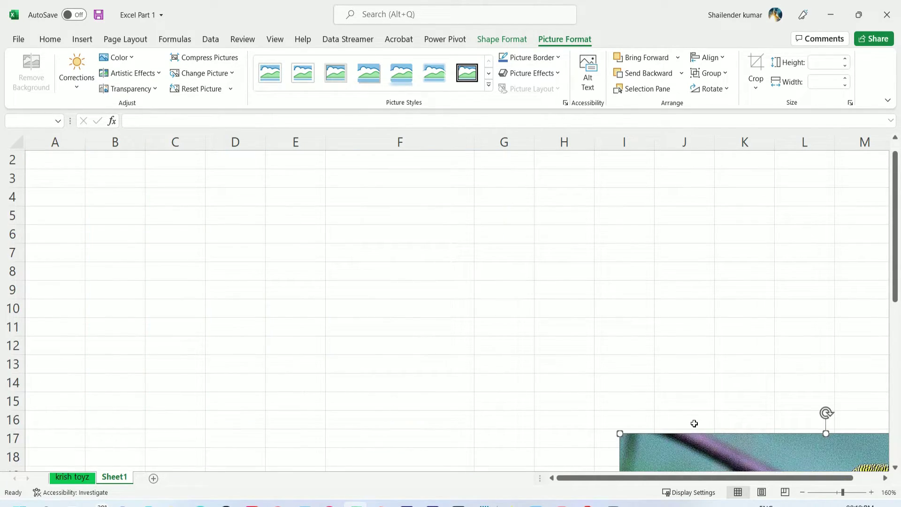
click(438, 346)
scroll(643, 326, down, 1)
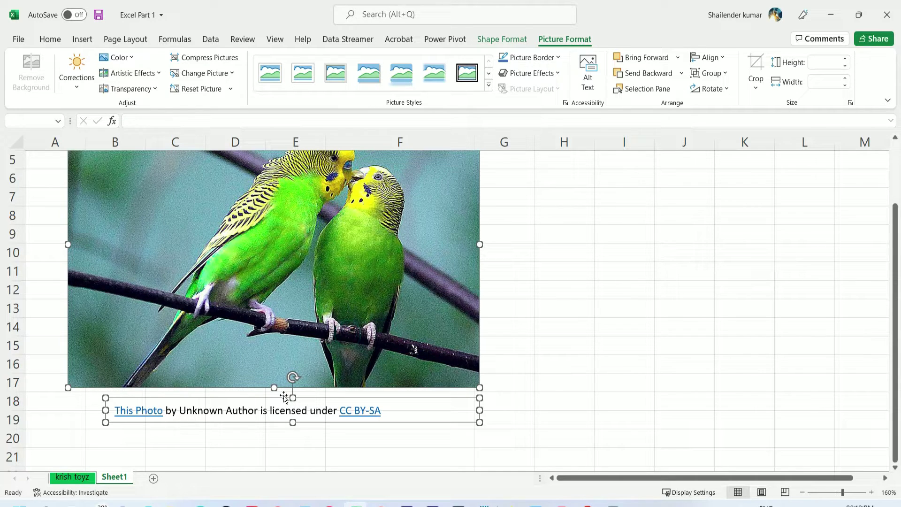
click(517, 426)
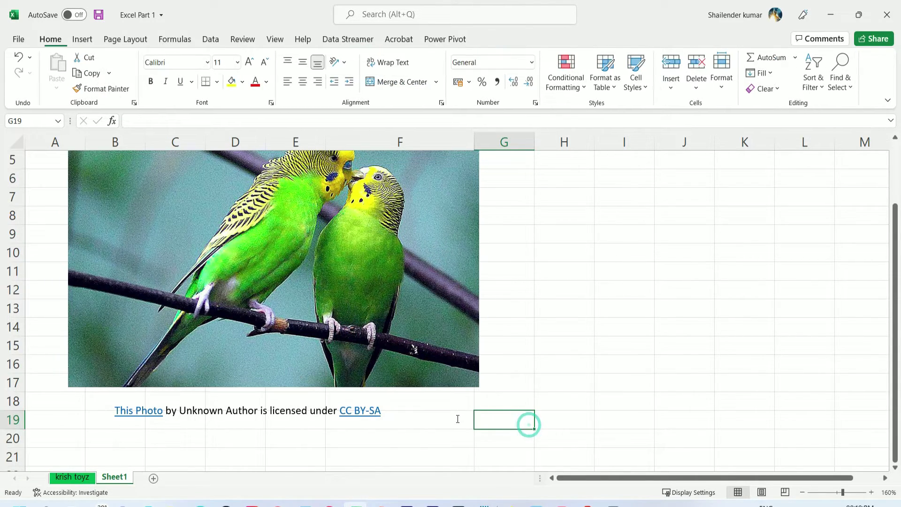
click(427, 420)
click(409, 397)
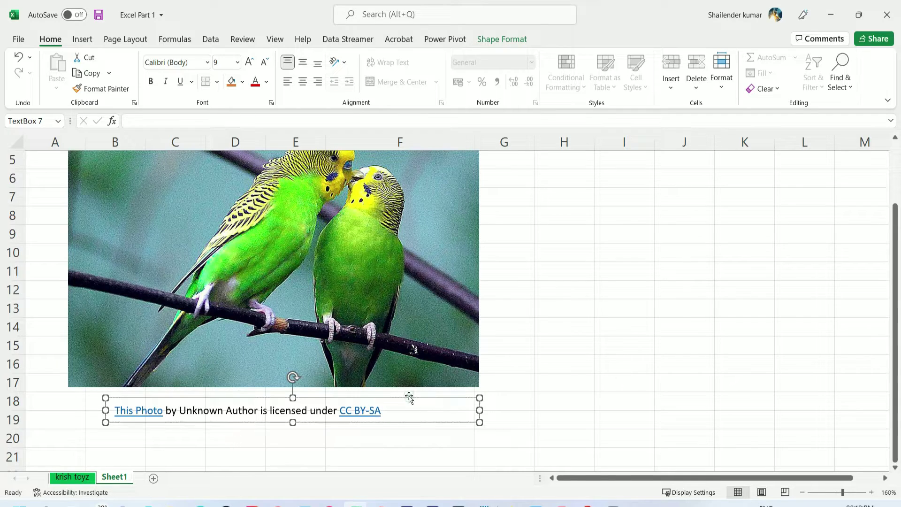
key(Delete)
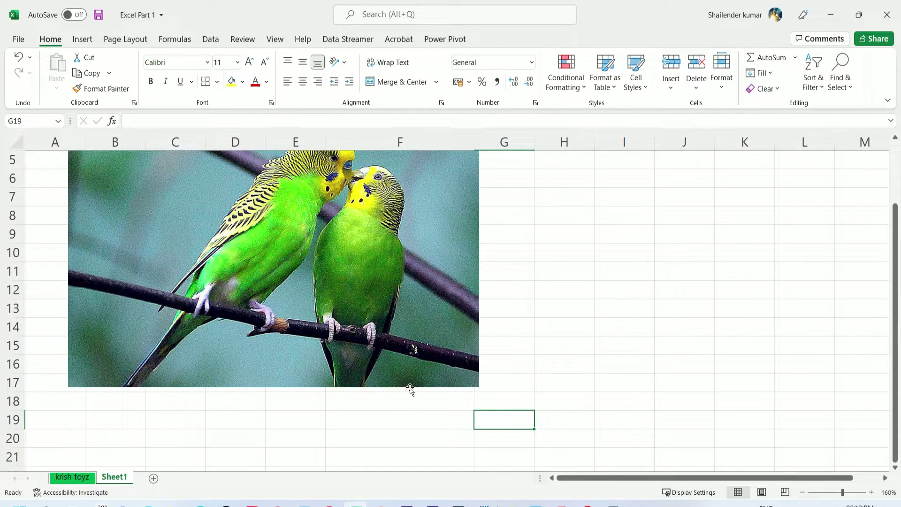
click(448, 353)
key(Delete)
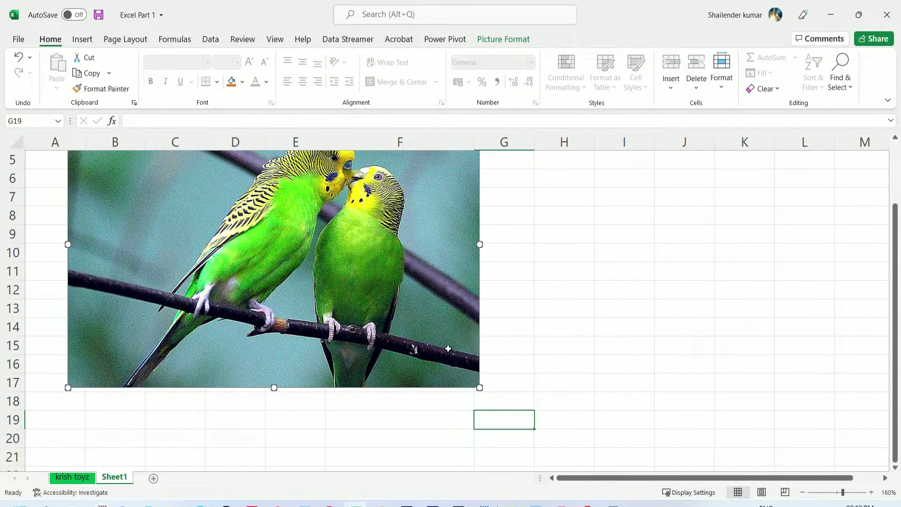
click(82, 42)
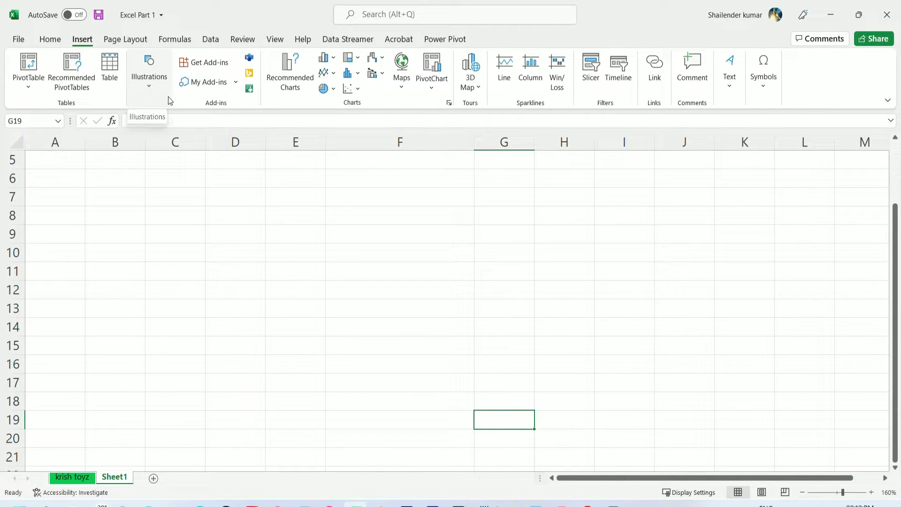
click(152, 91)
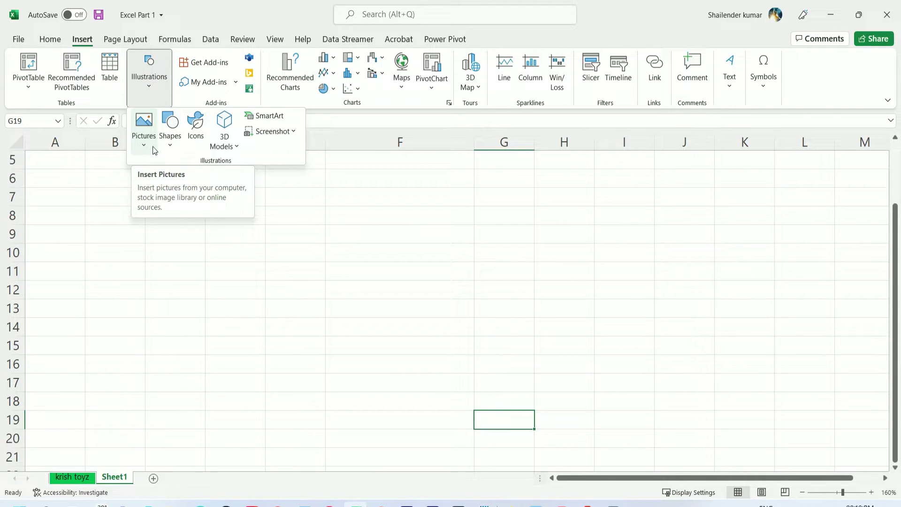
click(170, 149)
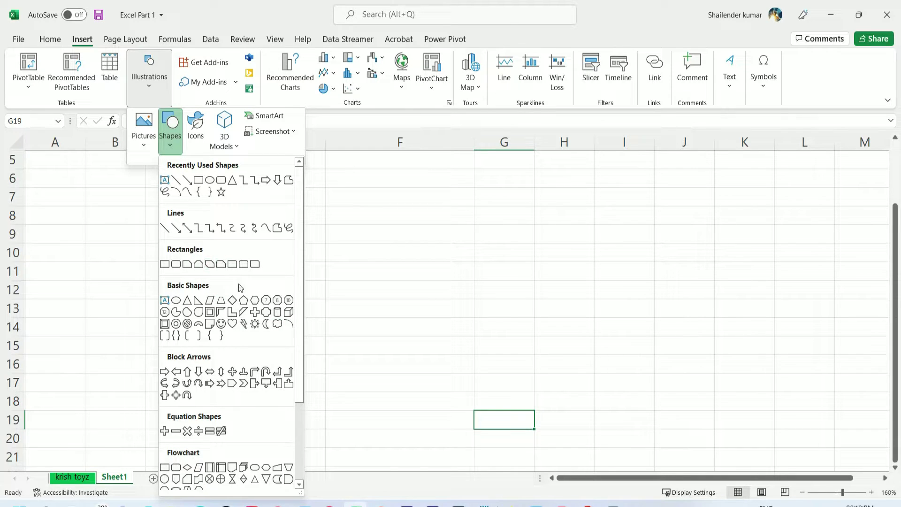
click(172, 383)
drag(291, 179, 573, 374)
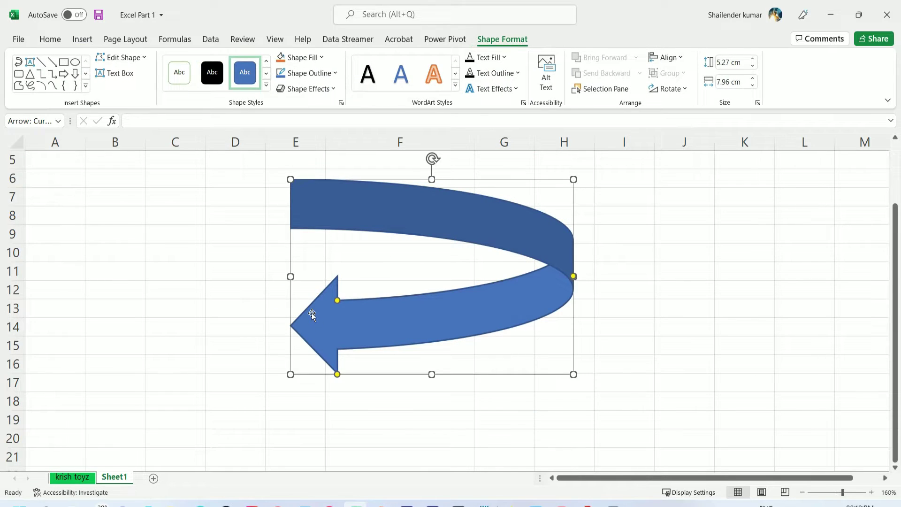
key(Delete)
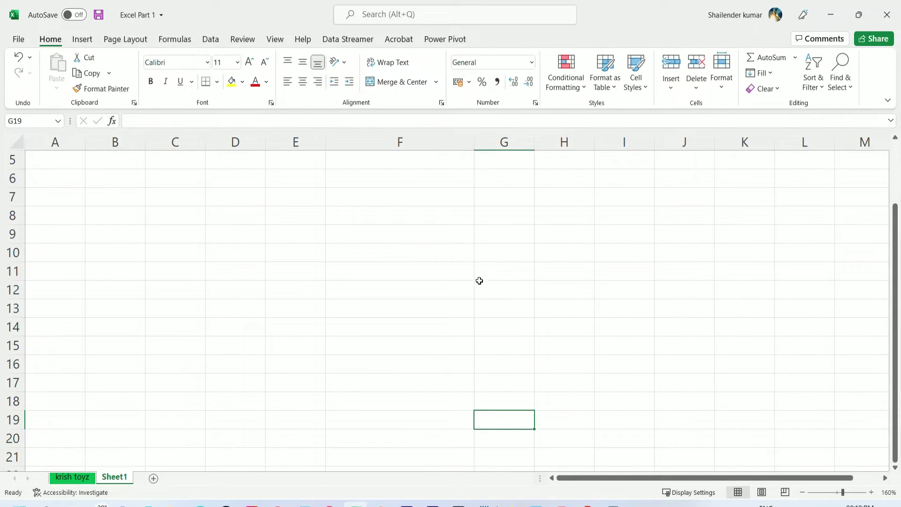
click(83, 39)
click(150, 88)
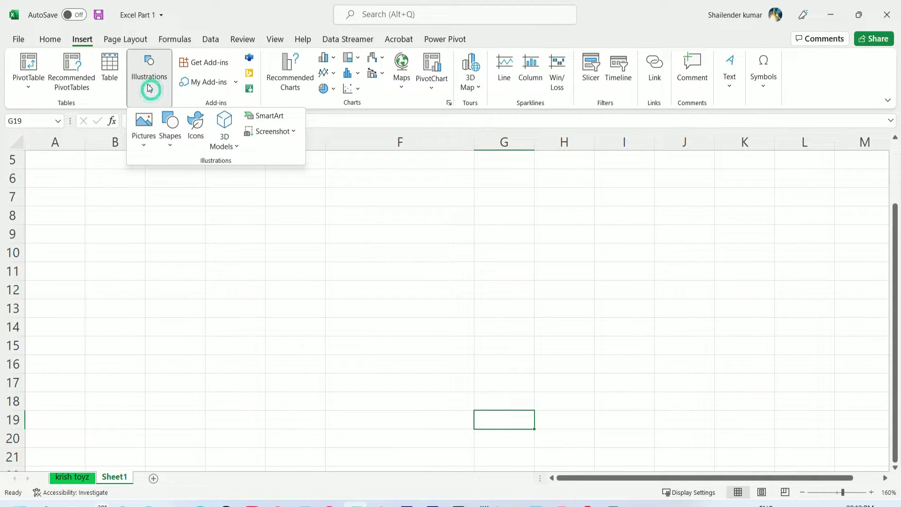
click(175, 149)
scroll(236, 290, down, 3)
scroll(236, 293, down, 1)
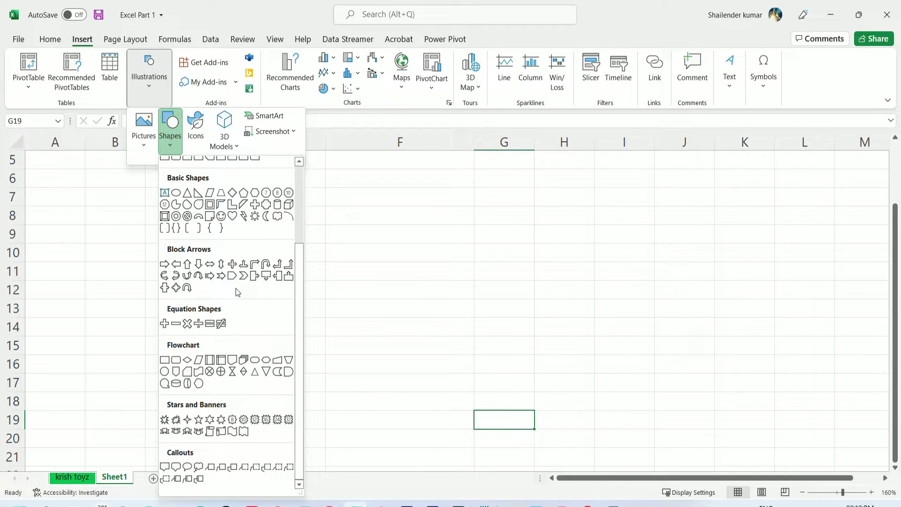
click(210, 372)
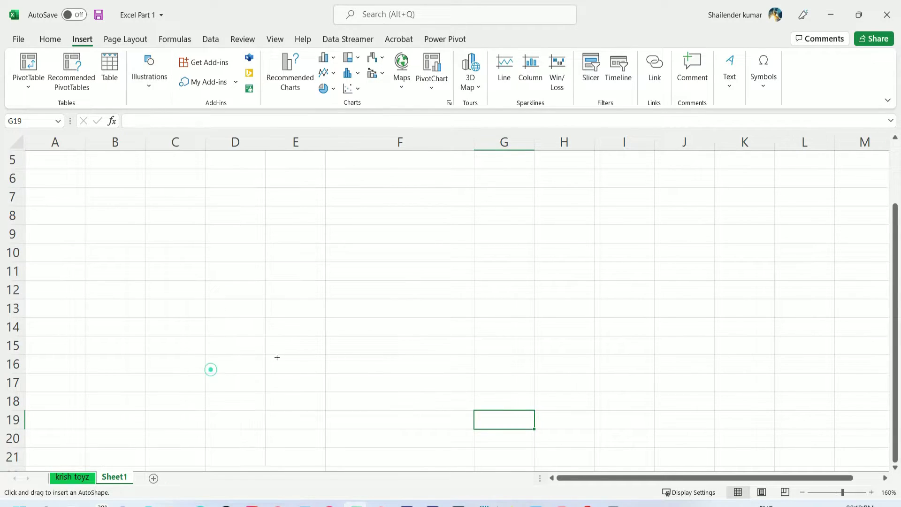
drag(241, 176, 498, 374)
key(Delete)
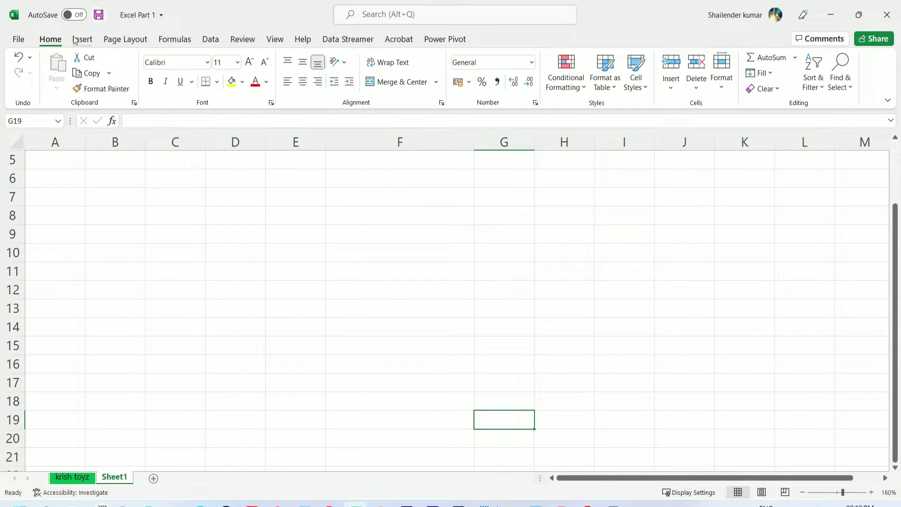
click(83, 41)
Step: Insert a car icon from the Icons library onto Sheet1
click(151, 84)
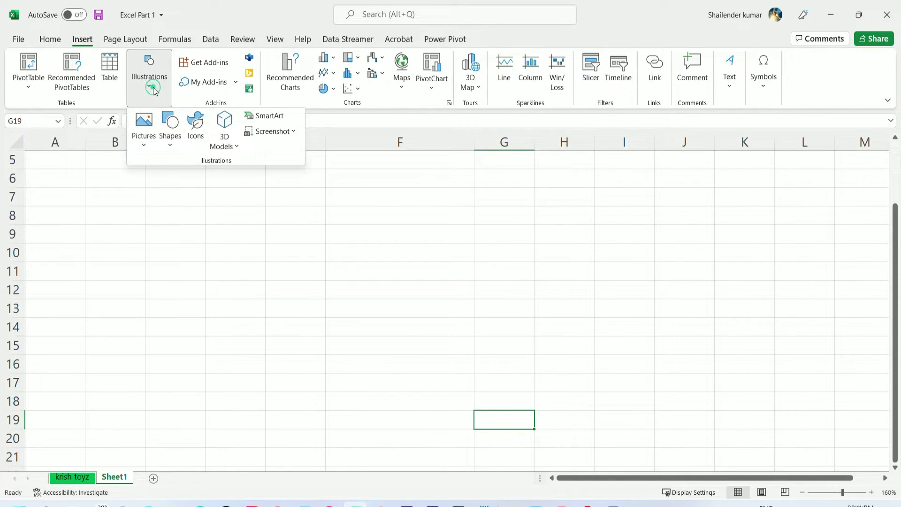
click(197, 128)
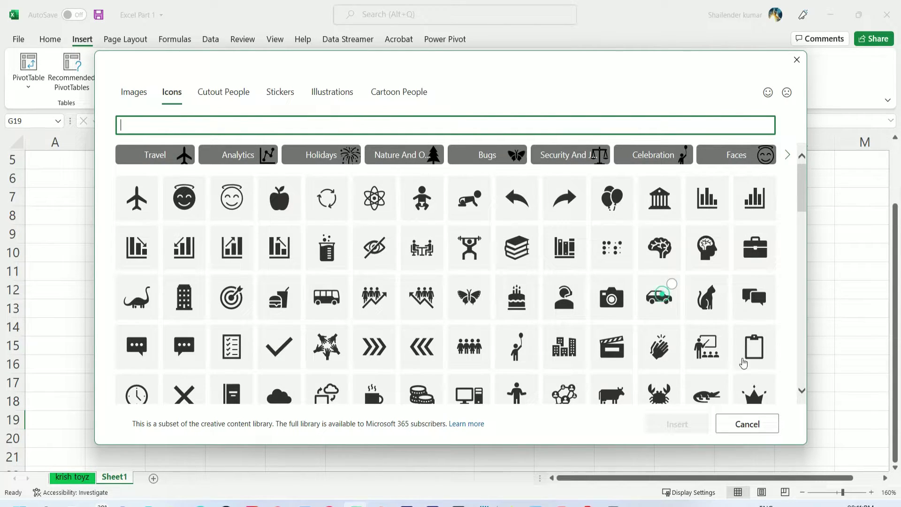
click(723, 381)
click(678, 424)
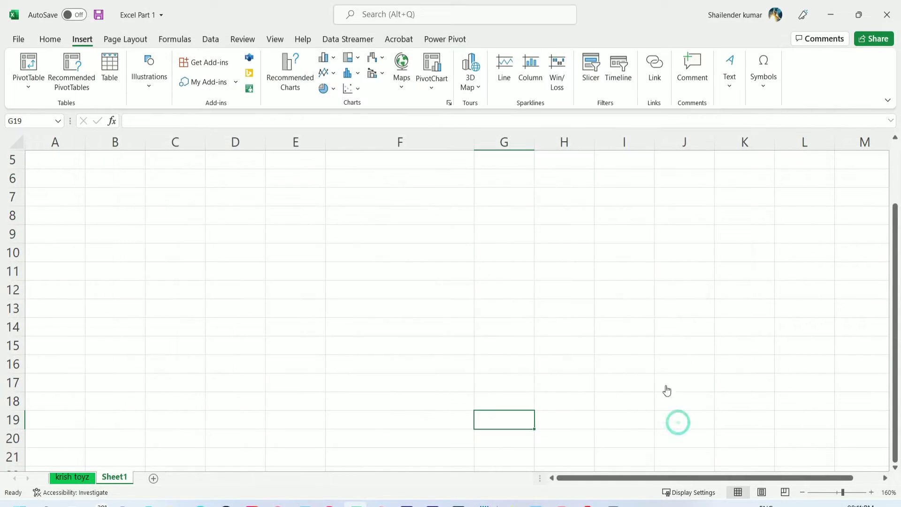
Step: Delete the car icon, leaving Sheet1 blank
scroll(586, 359, down, 2)
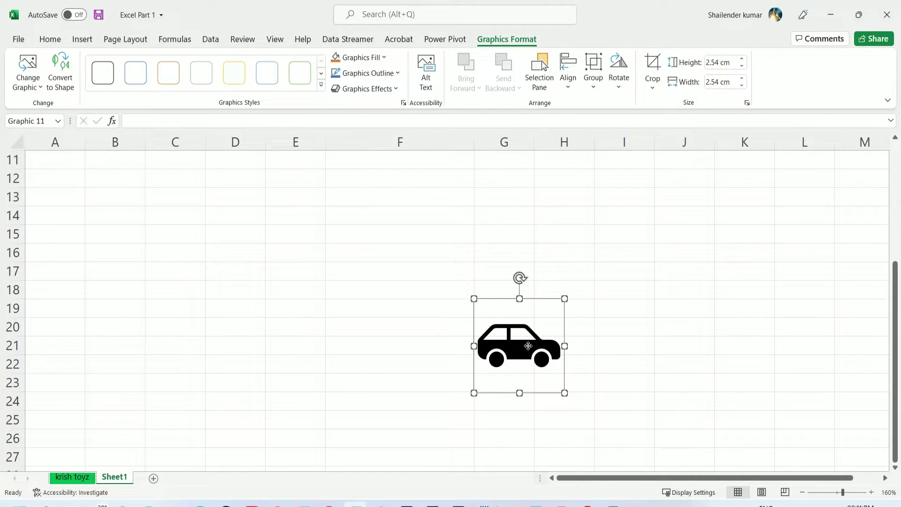
key(Delete)
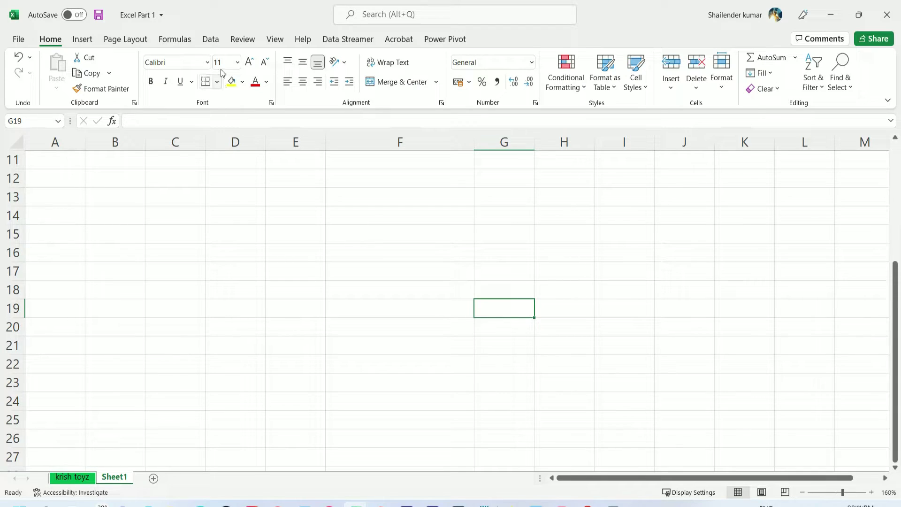
click(83, 39)
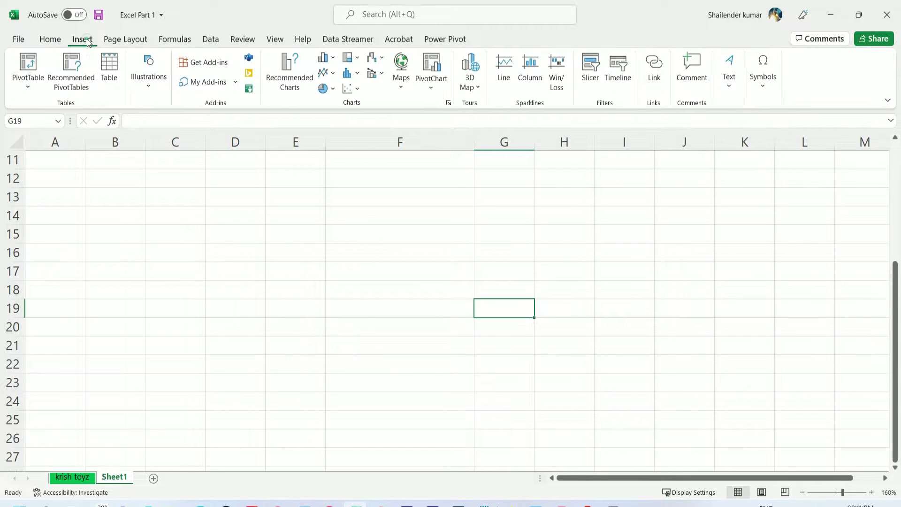
Step: In Stock 3D Models, browse All Animated Models and select the running dinosaur
click(155, 81)
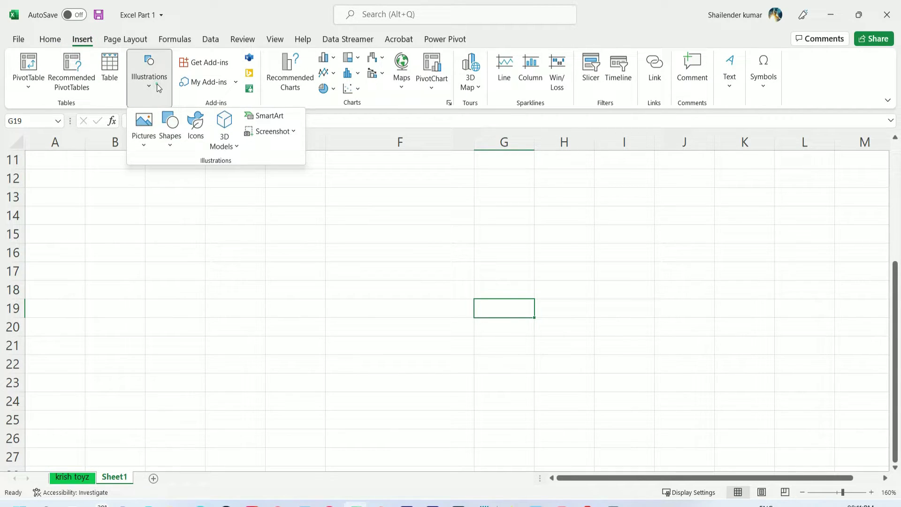
click(234, 148)
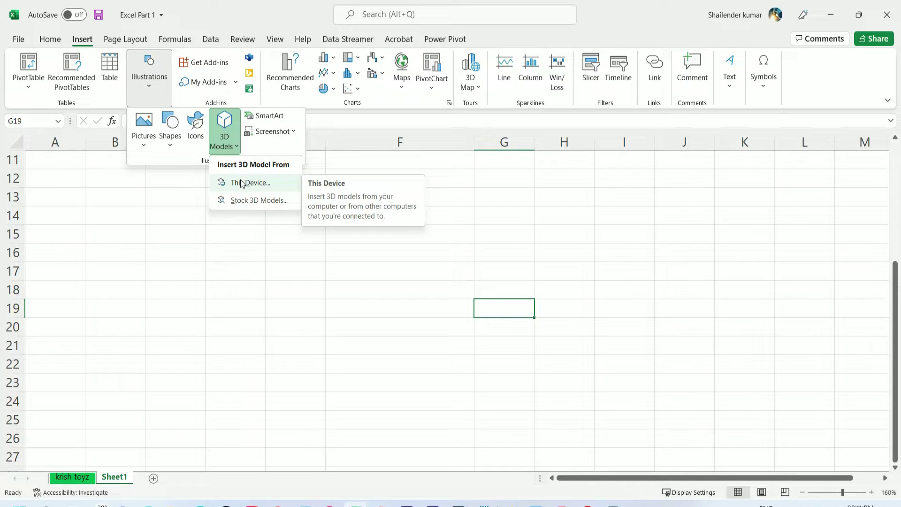
click(275, 205)
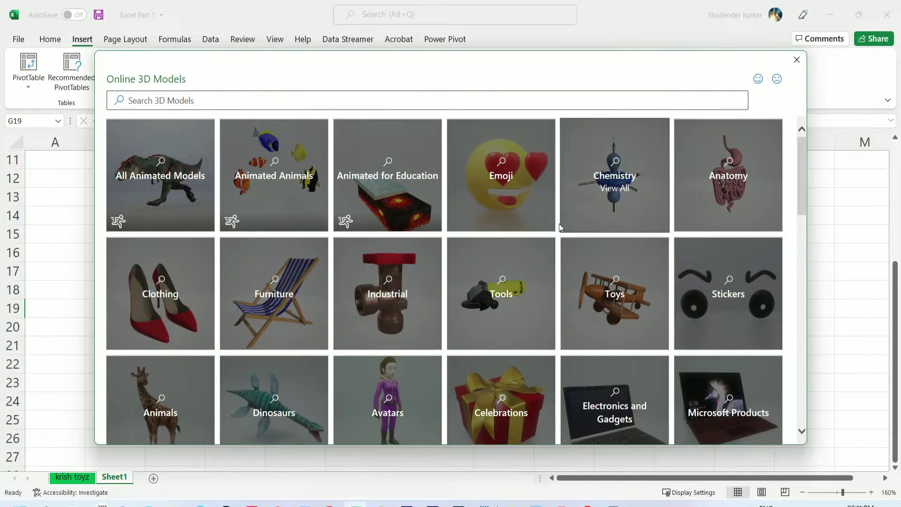
click(179, 181)
scroll(469, 271, down, 1)
scroll(470, 270, down, 2)
scroll(469, 270, down, 1)
scroll(470, 268, down, 4)
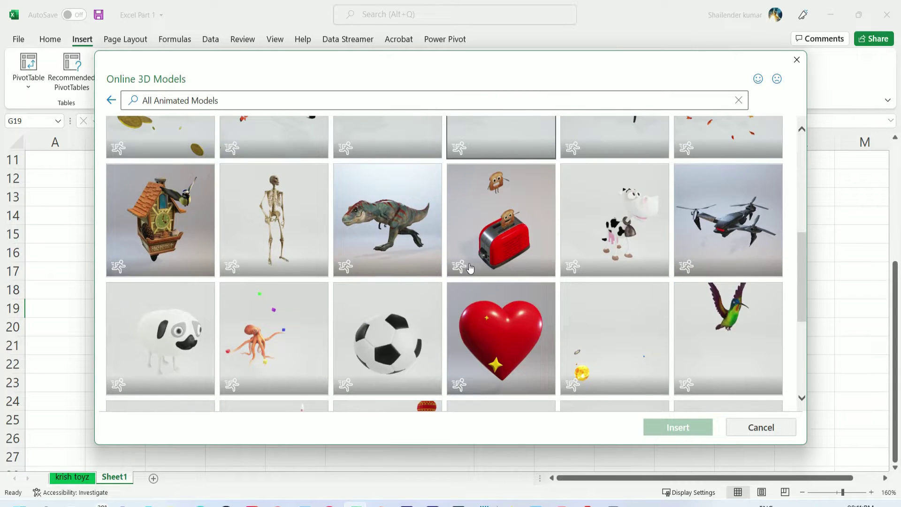
click(394, 216)
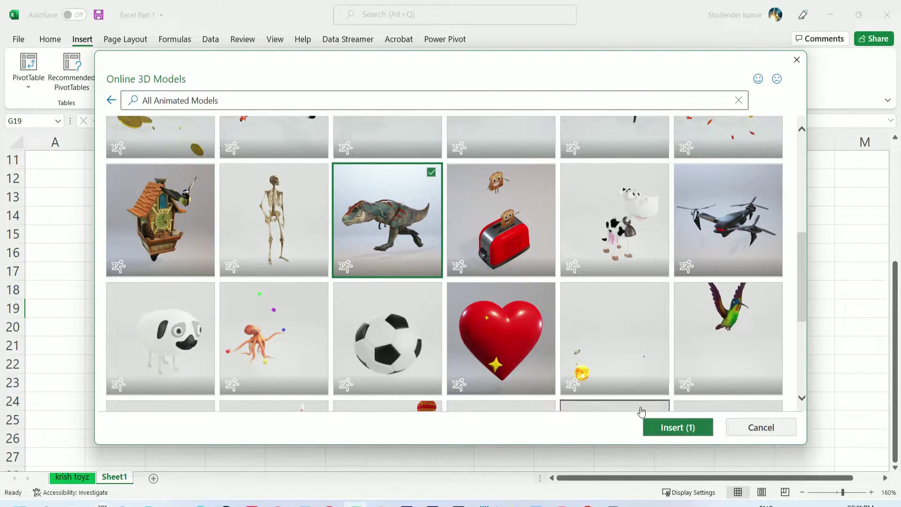
Step: Insert the running dinosaur model and enlarge it using its handles
click(676, 427)
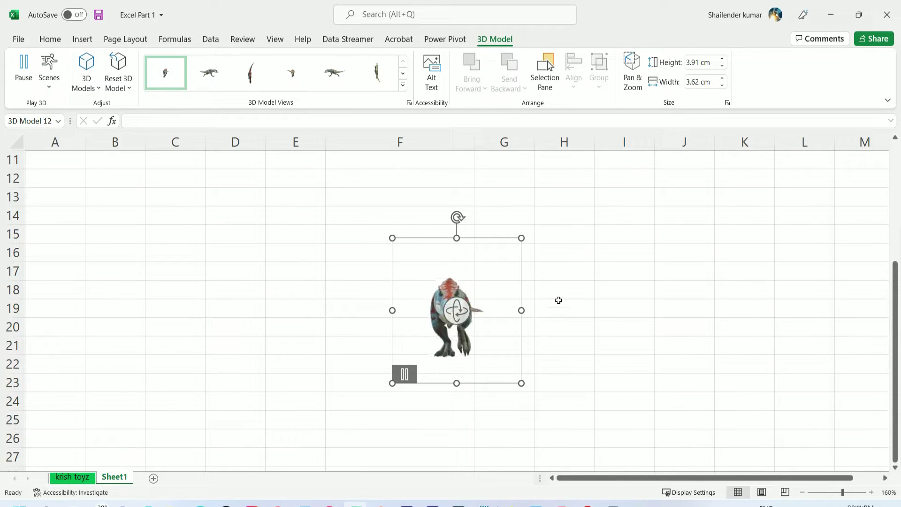
drag(522, 239, 623, 205)
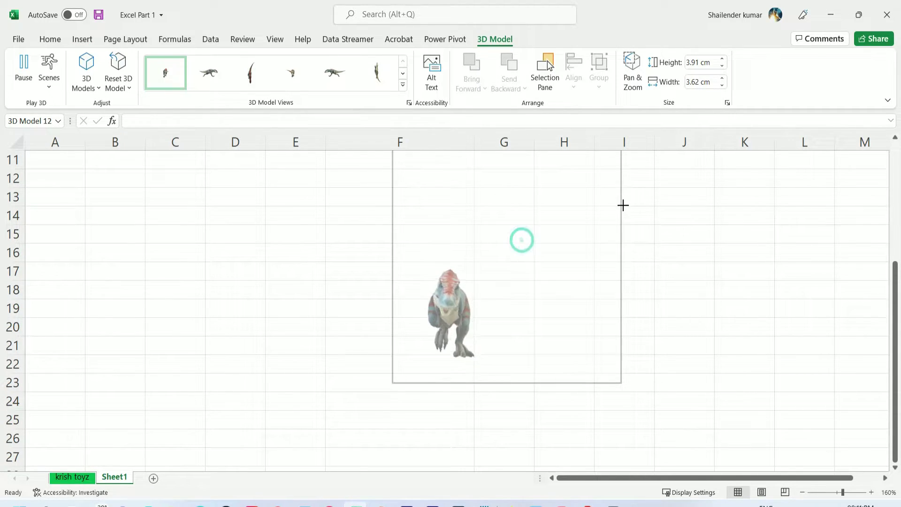
drag(388, 386, 348, 414)
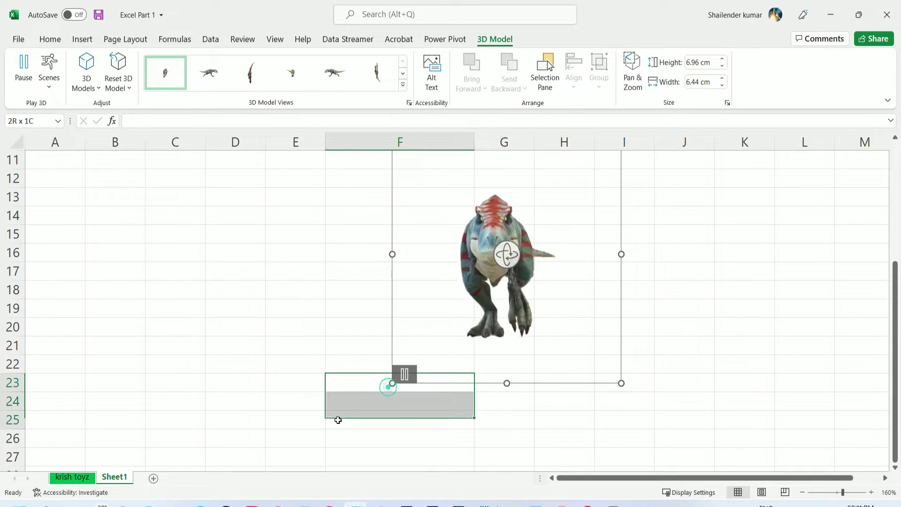
click(554, 362)
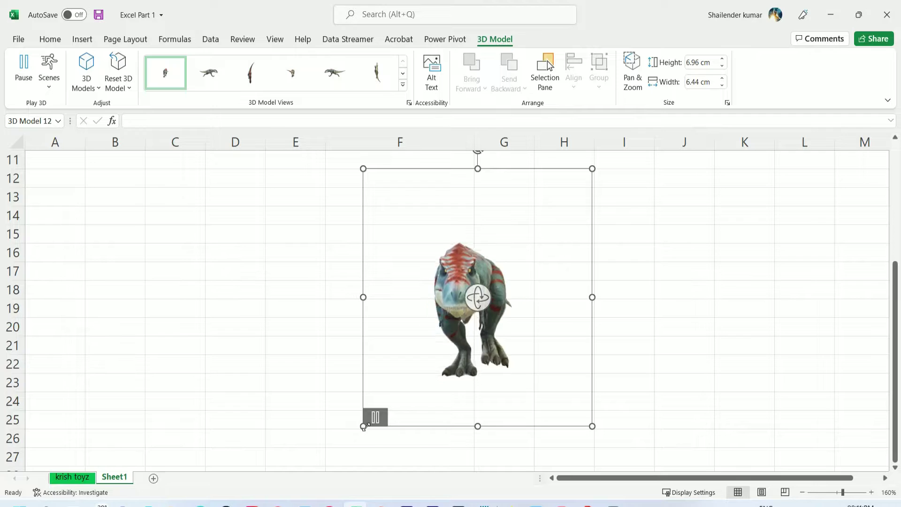
drag(364, 426, 331, 464)
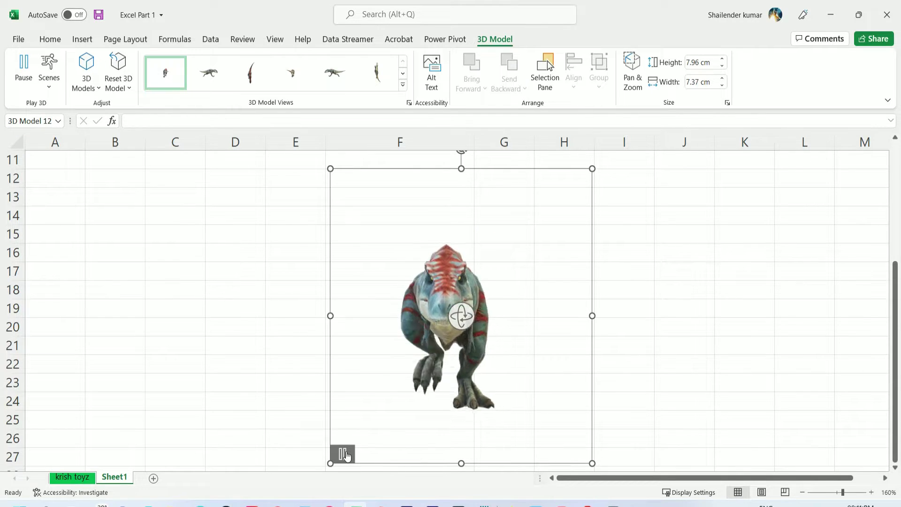
Step: Toggle the dinosaur's animation between pause and play, leaving it paused
click(345, 454)
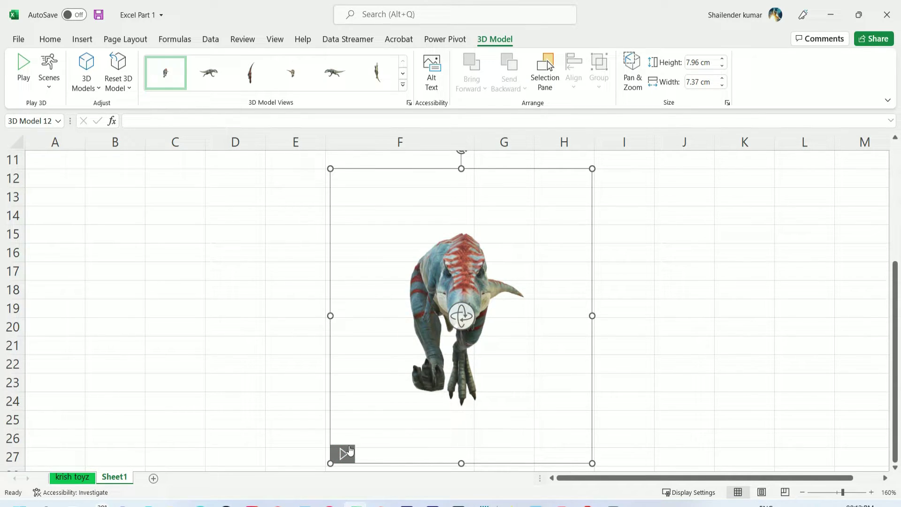
click(345, 454)
click(344, 454)
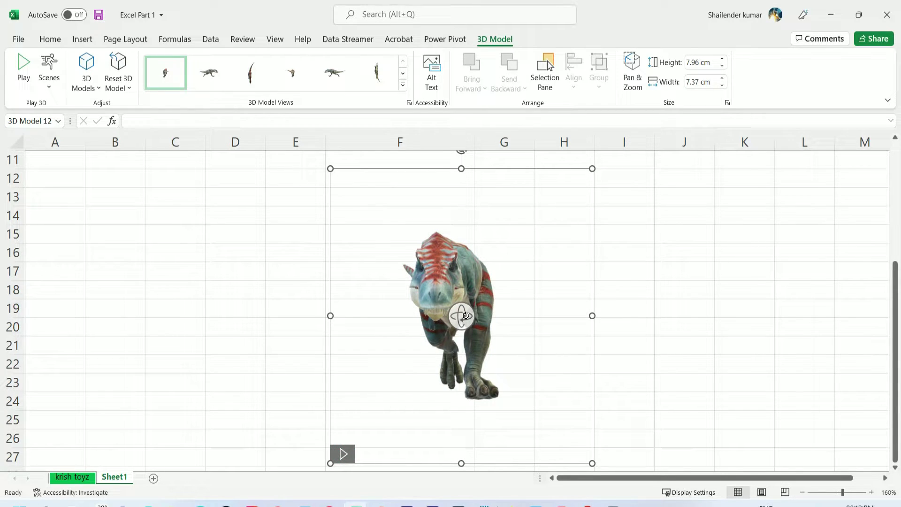
Step: Rotate the dinosaur to a side view, play its animation, then delete it
drag(465, 316, 553, 311)
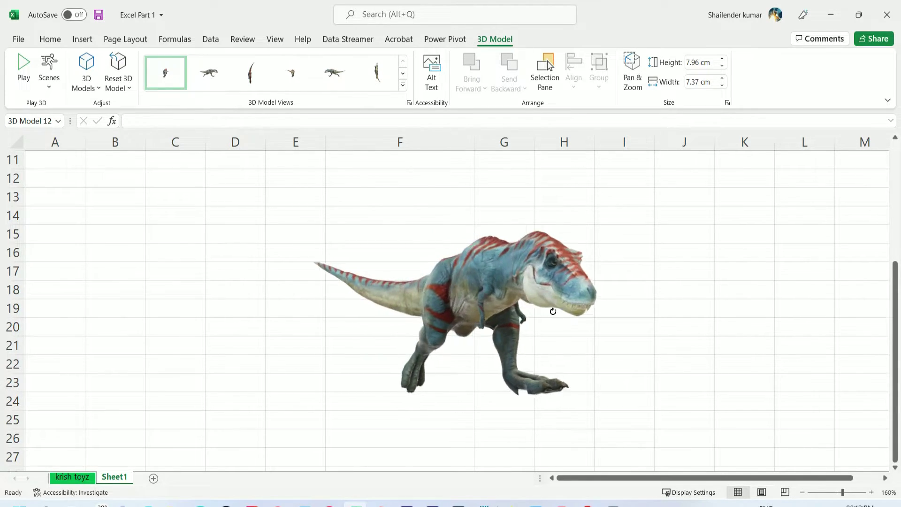
drag(553, 311, 607, 307)
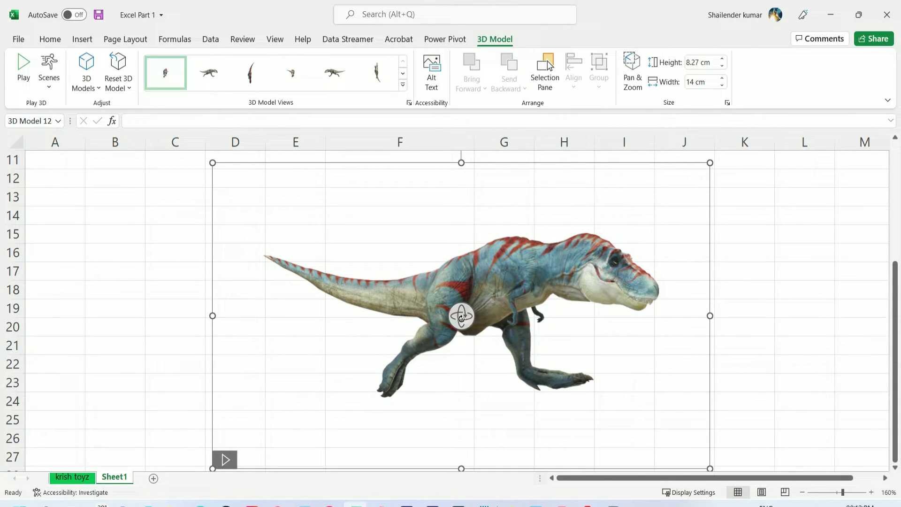
mouse_move(463, 317)
mouse_down()
mouse_move(503, 293)
mouse_move(678, 310)
mouse_move(561, 338)
mouse_move(510, 324)
mouse_up()
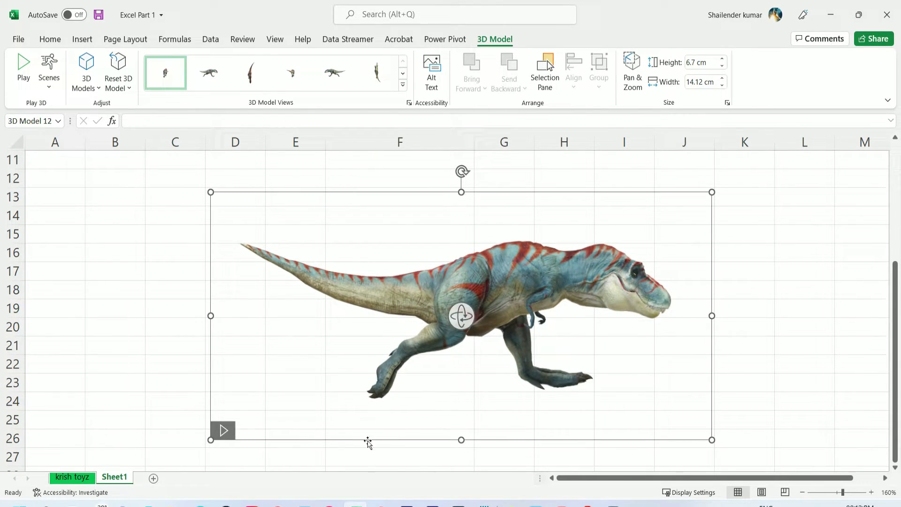
click(224, 431)
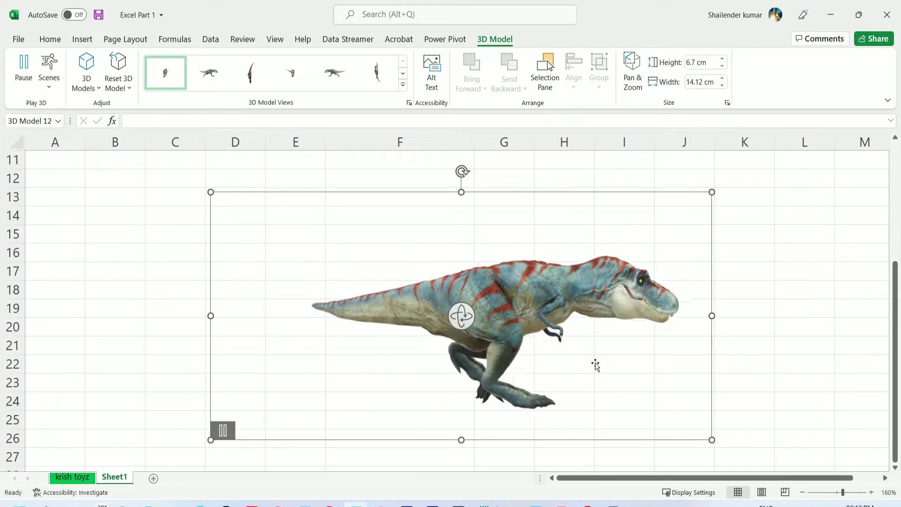
key(Delete)
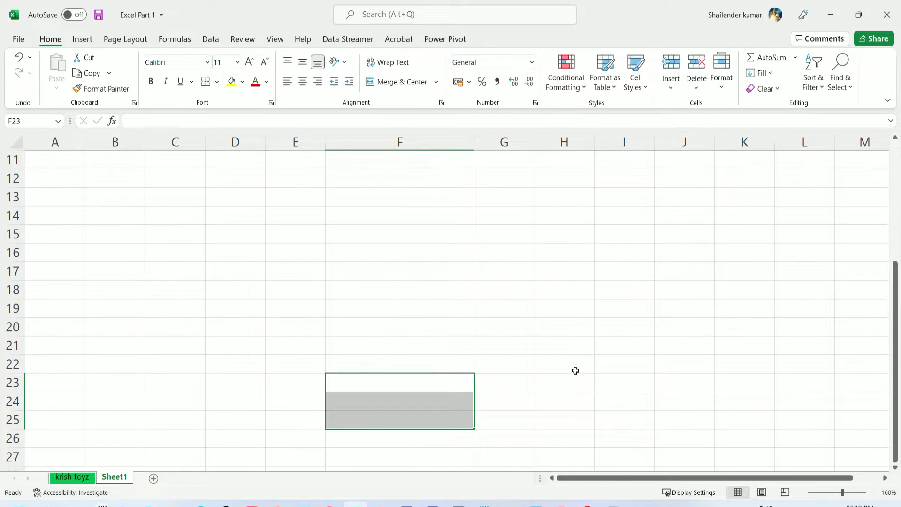
Step: Switch to the Insert tab on the ribbon
click(83, 40)
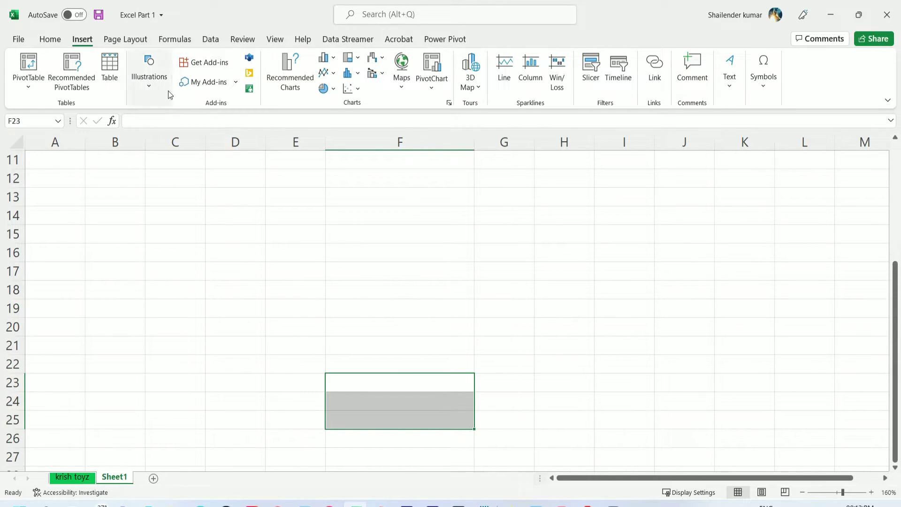
click(150, 87)
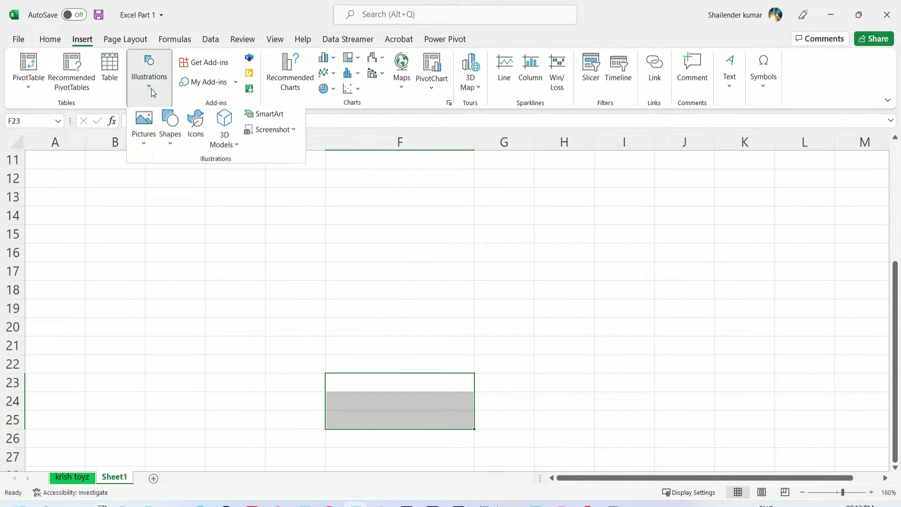
click(288, 118)
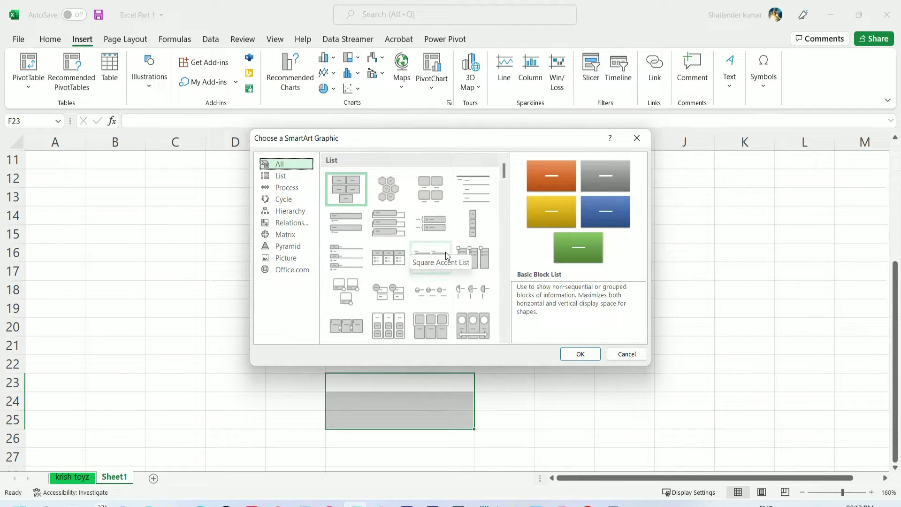
scroll(446, 253, down, 5)
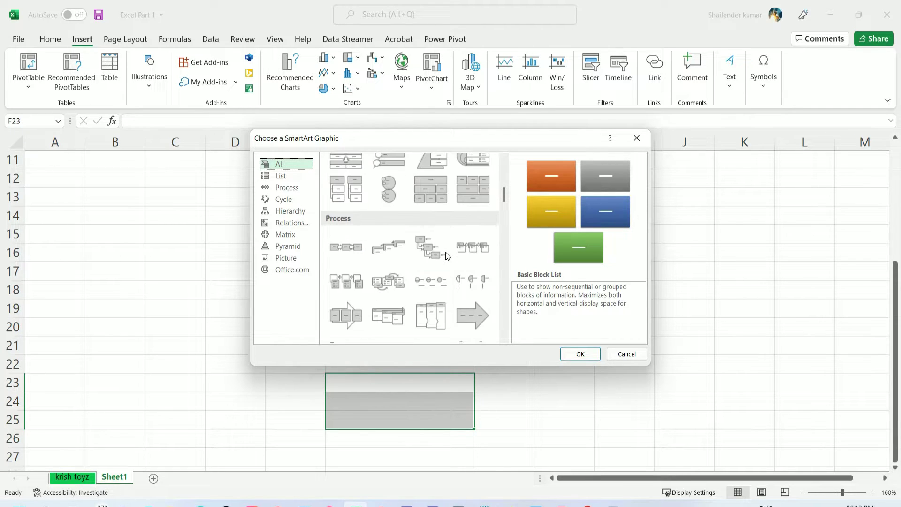
click(432, 191)
scroll(406, 199, up, 3)
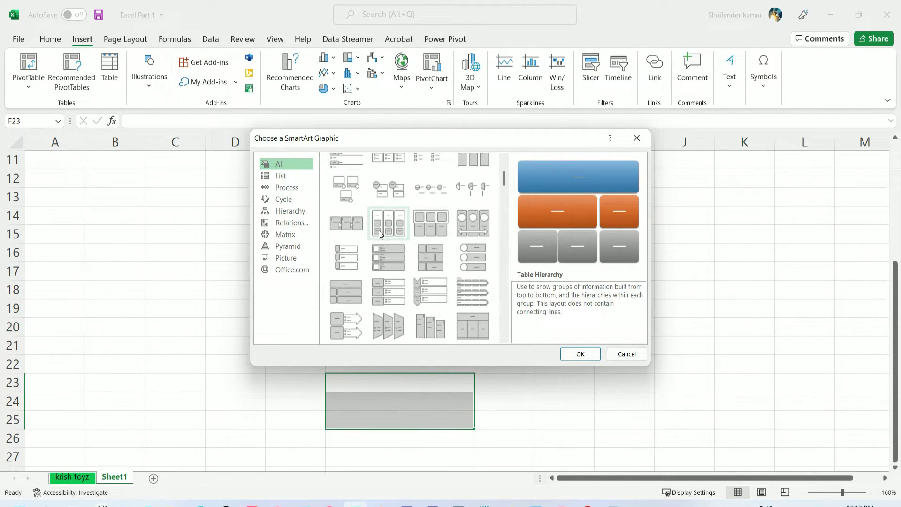
click(398, 188)
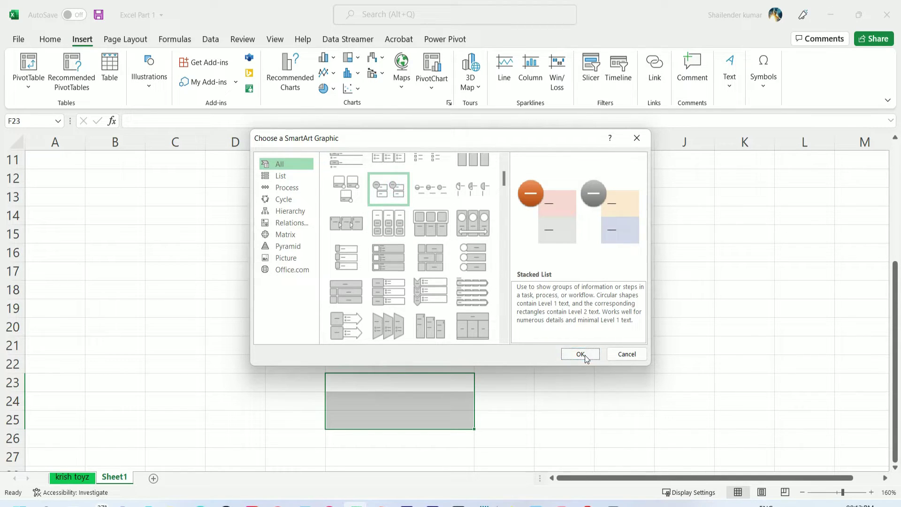
click(585, 355)
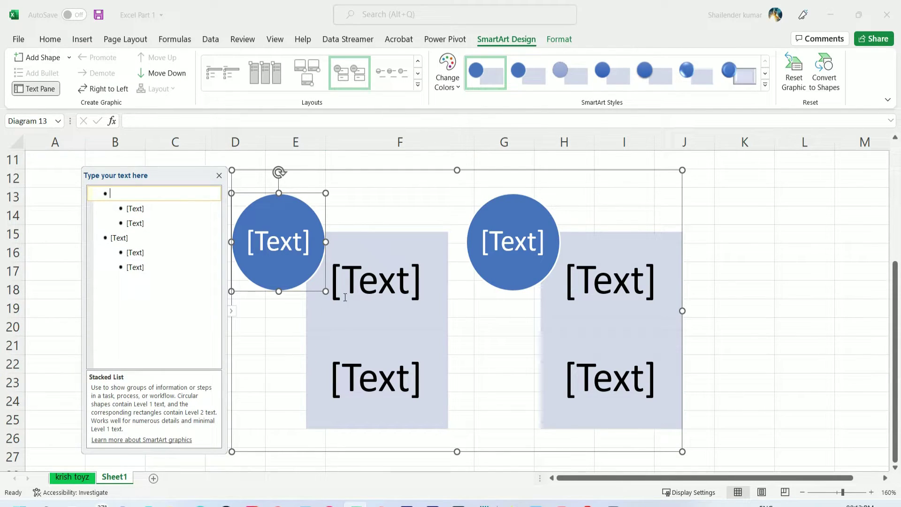
key(ctrl+z)
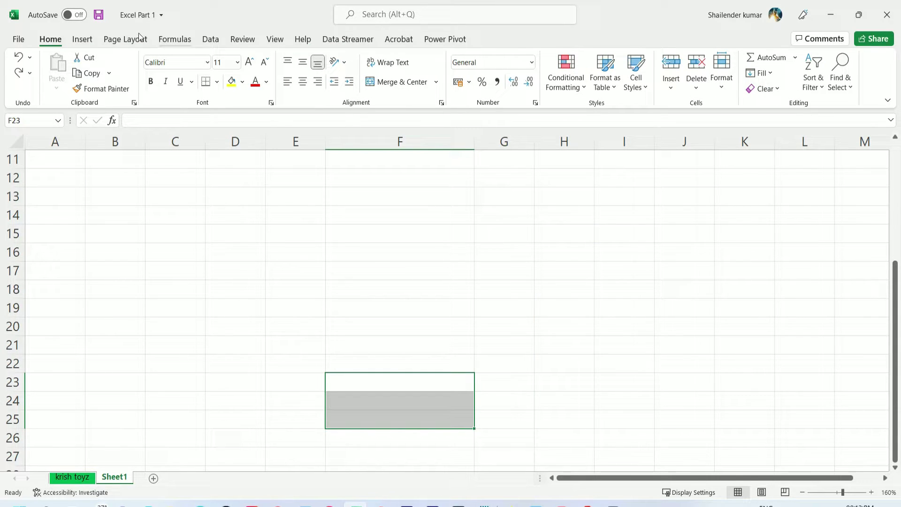
click(82, 39)
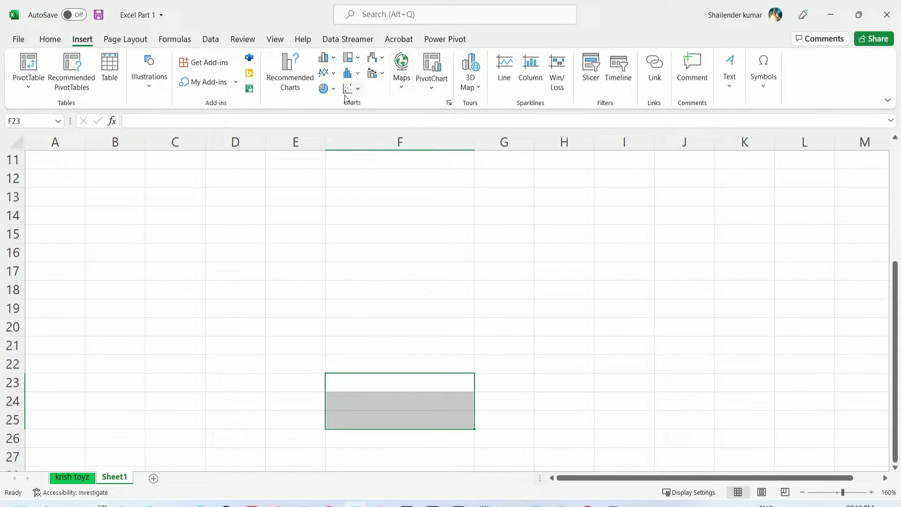
click(146, 87)
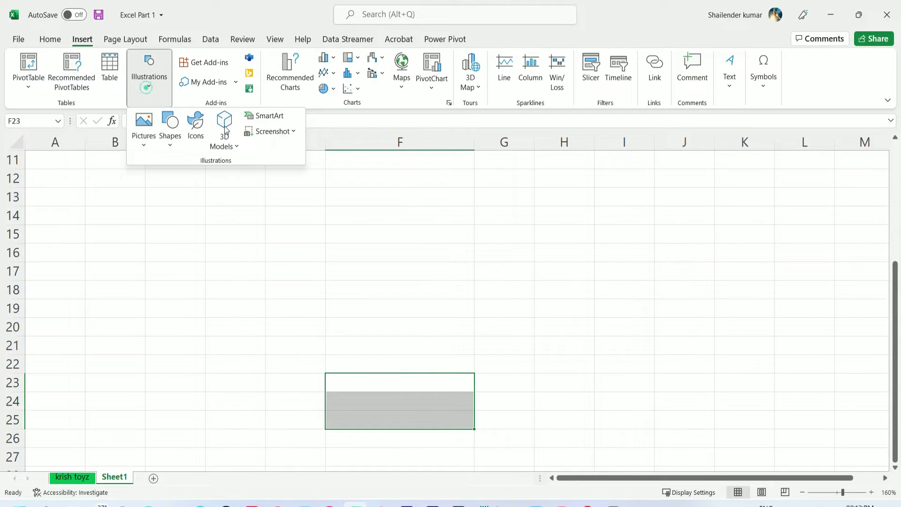
click(273, 116)
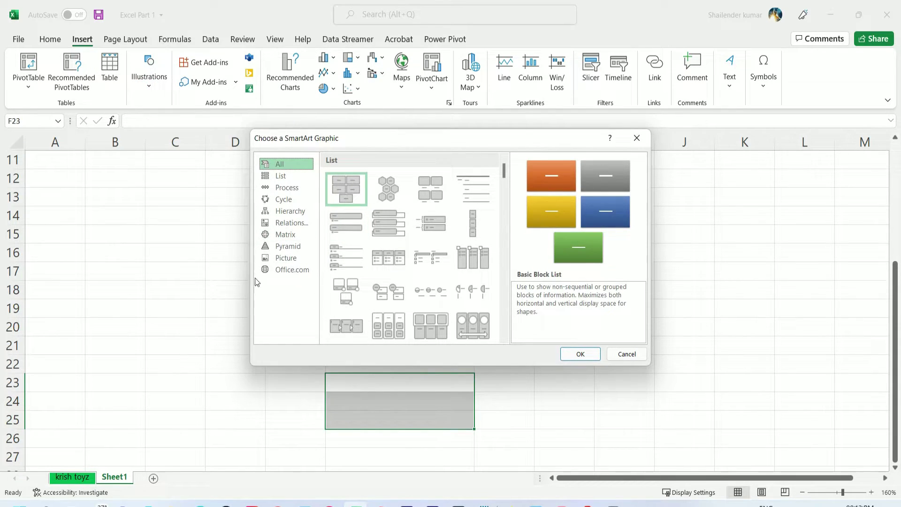
click(277, 196)
click(287, 234)
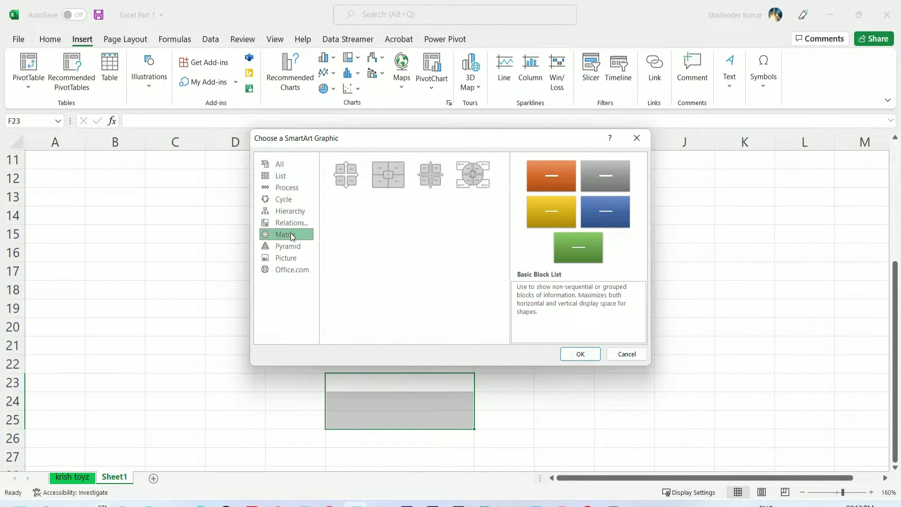
click(294, 200)
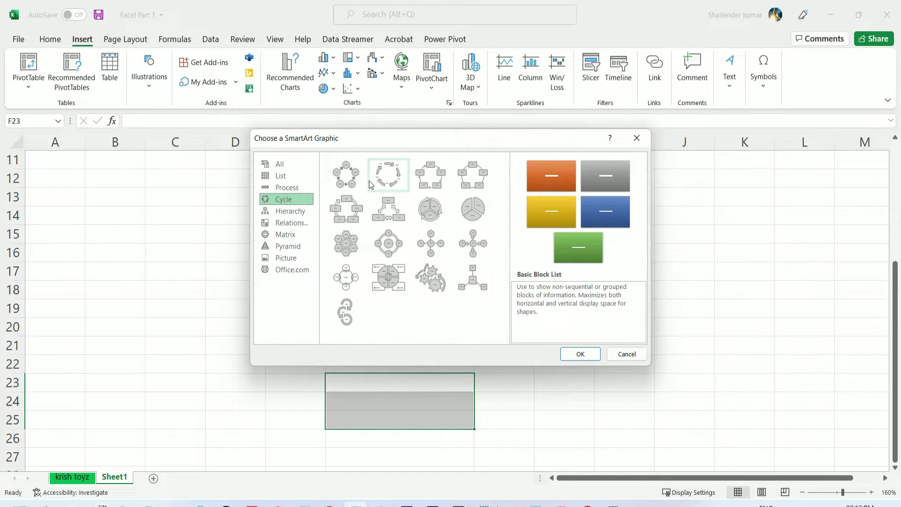
click(354, 182)
click(580, 354)
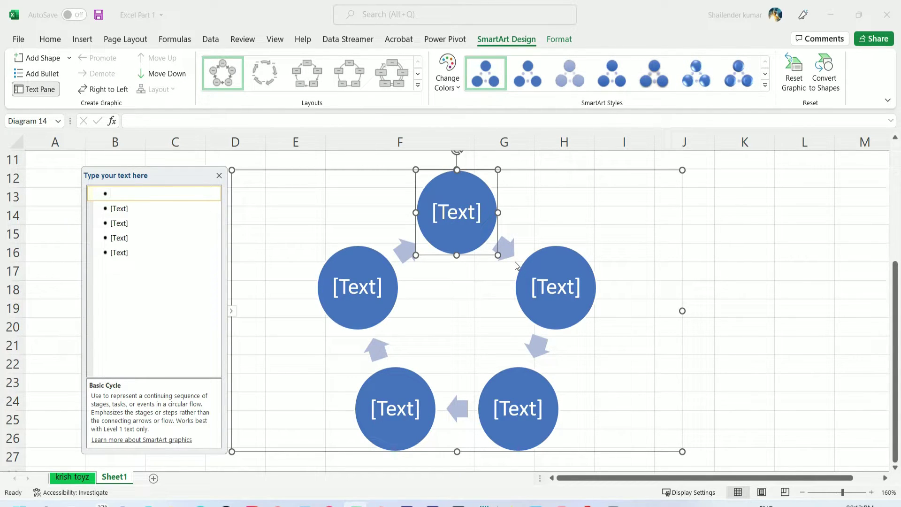
key(ctrl+z)
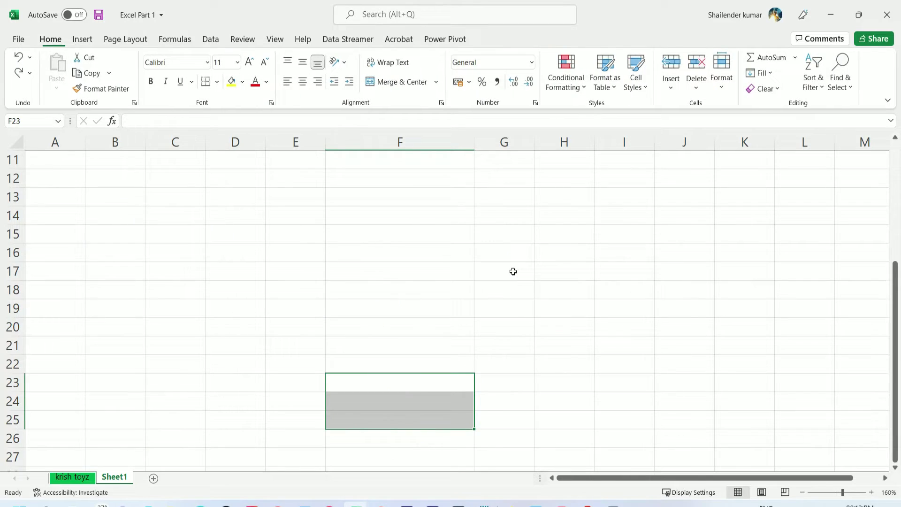
click(399, 276)
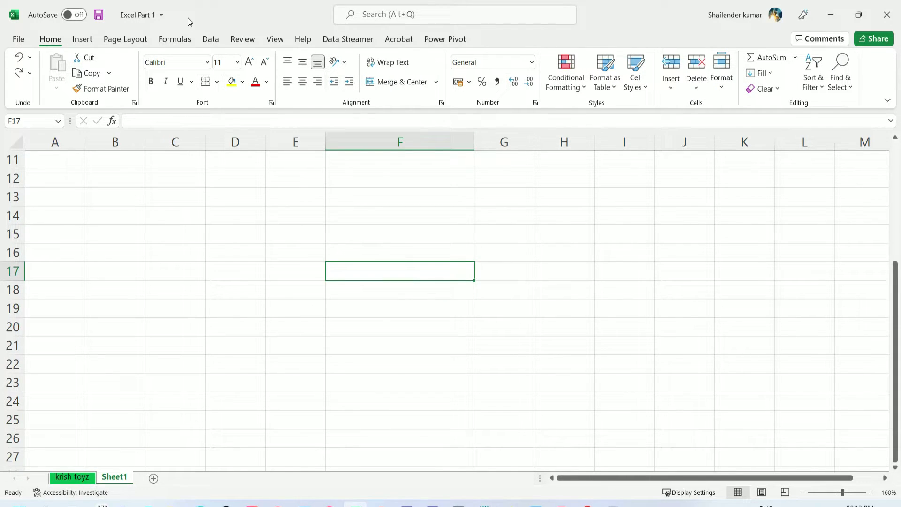
click(89, 37)
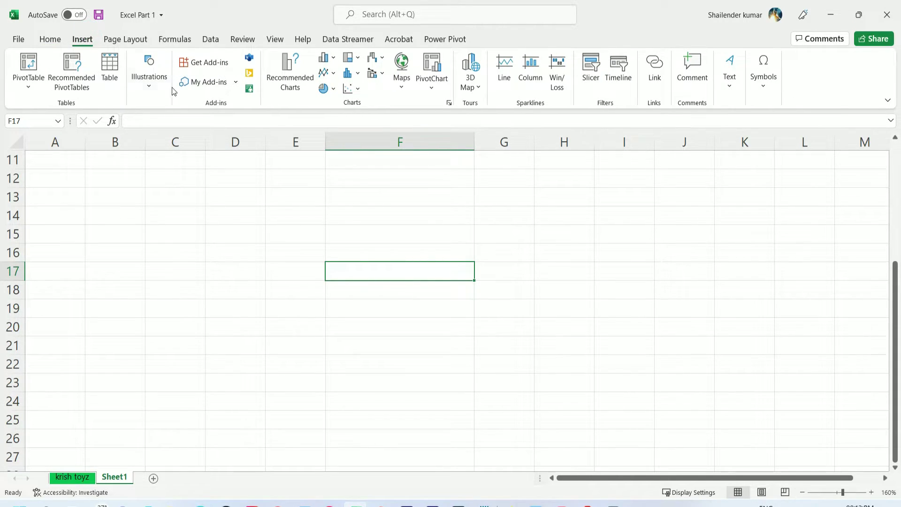
click(150, 86)
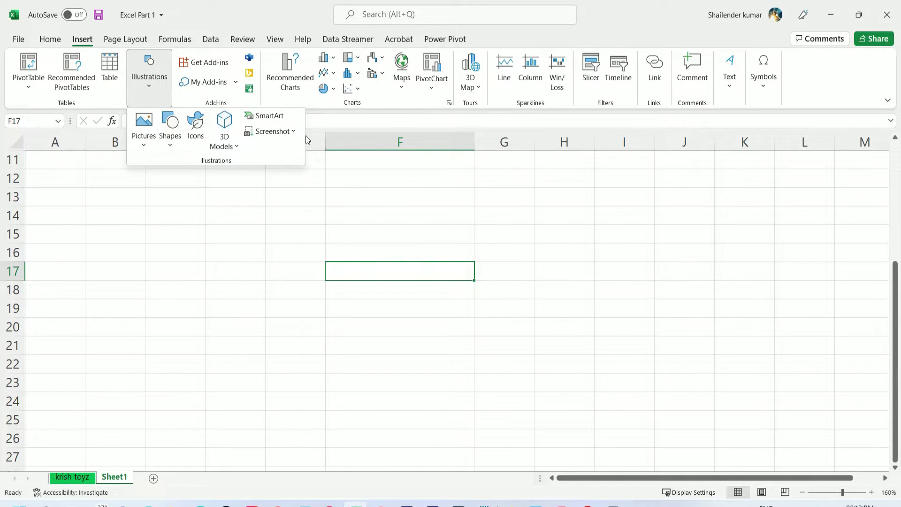
click(286, 132)
click(276, 150)
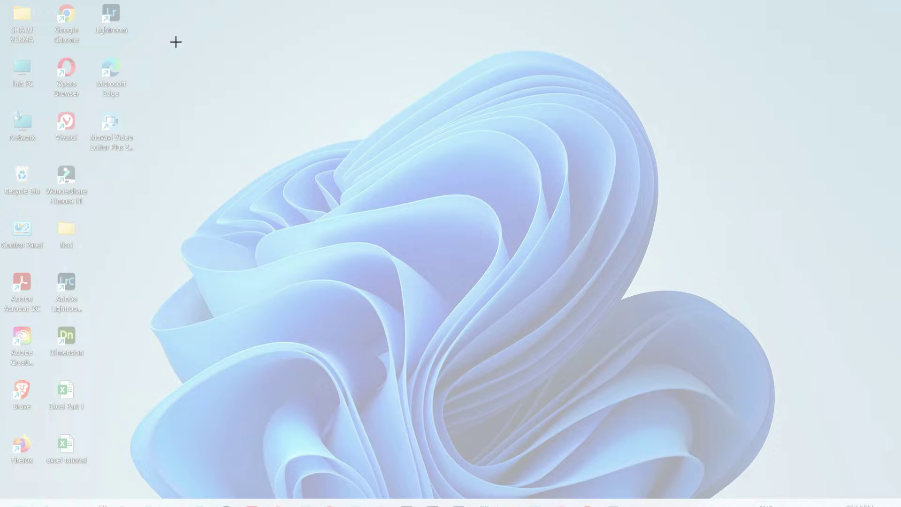
drag(291, 78, 664, 311)
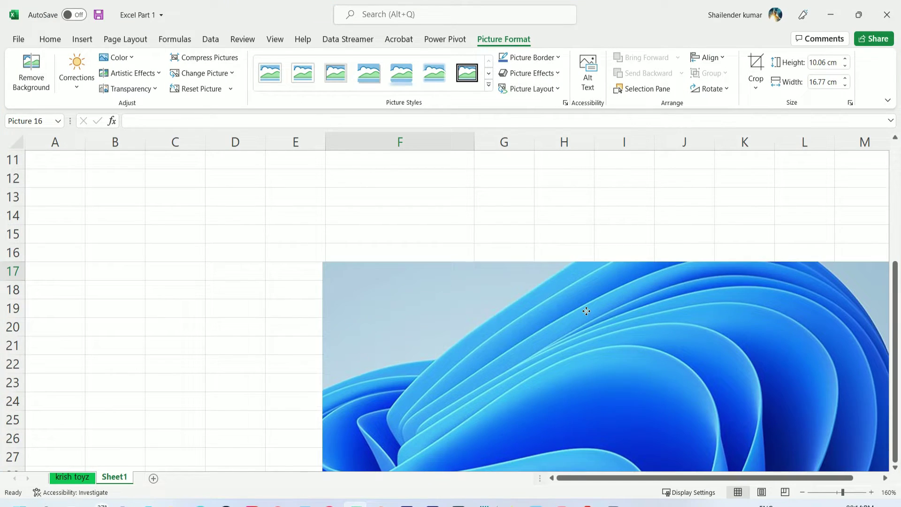
drag(632, 316, 440, 220)
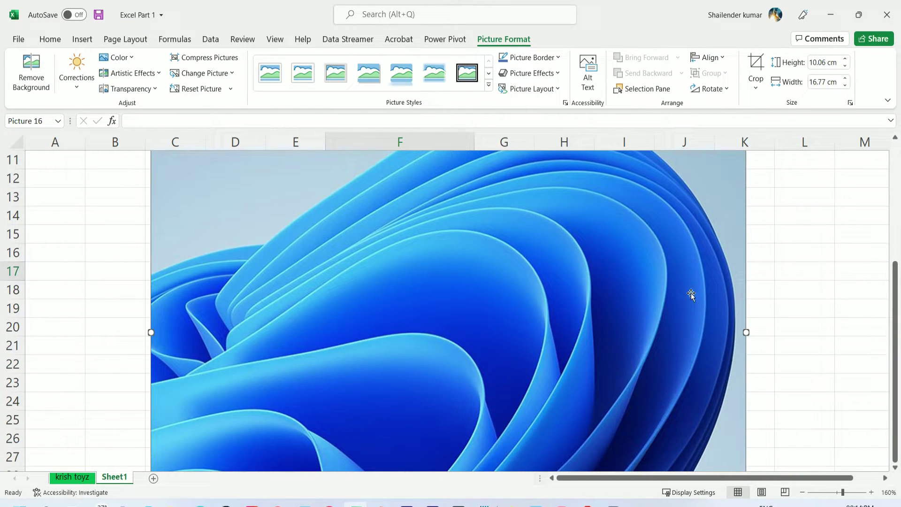
key(Delete)
click(410, 303)
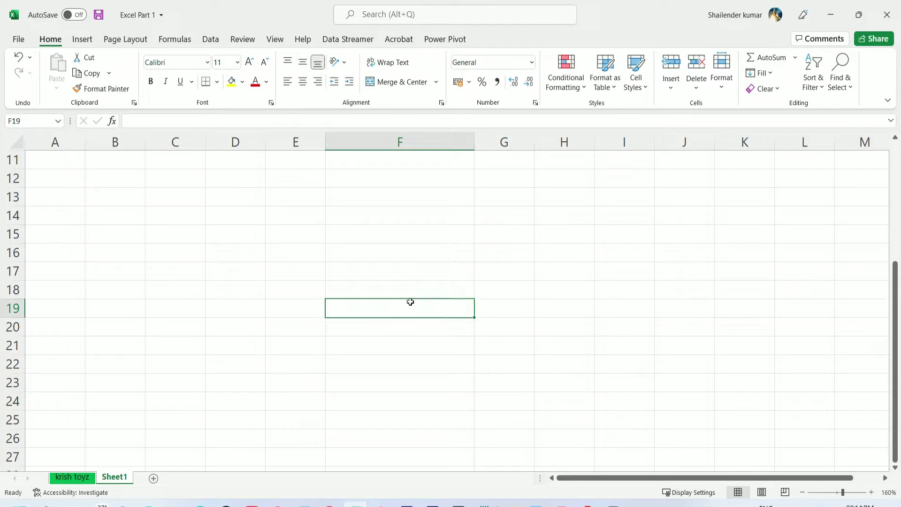
click(83, 40)
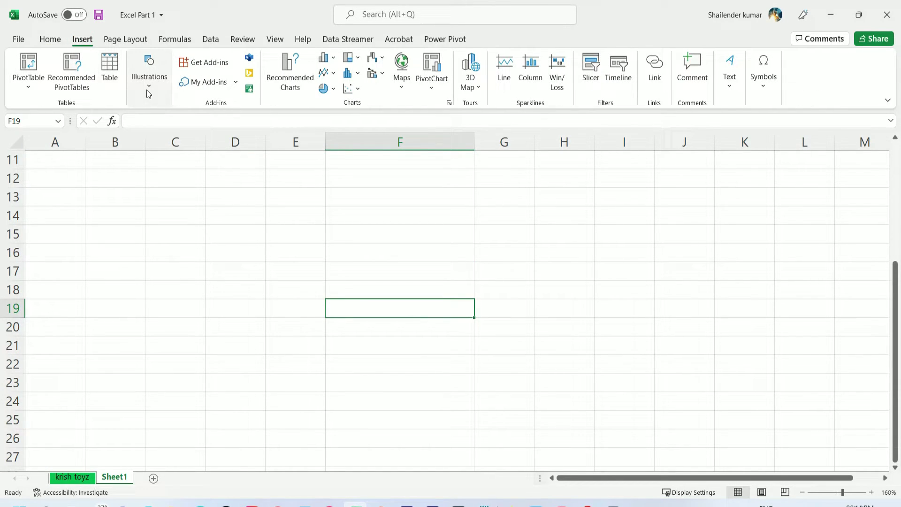
click(147, 89)
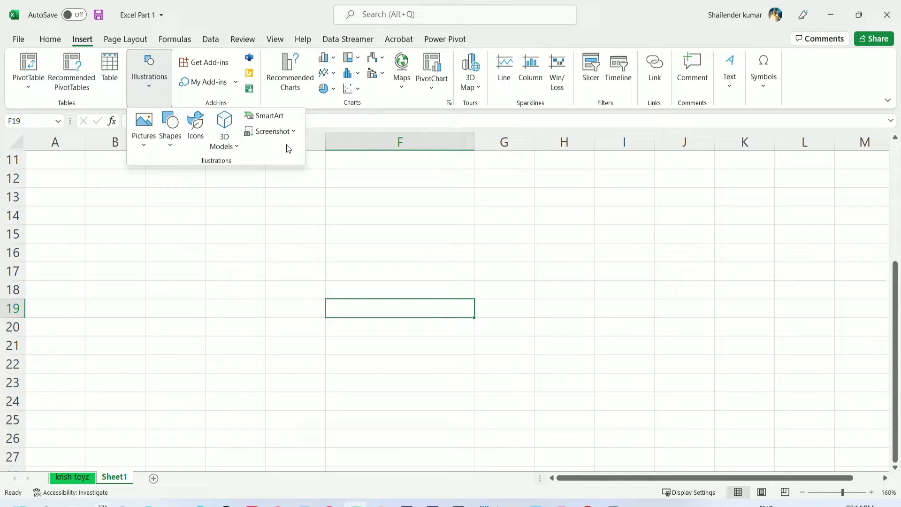
click(236, 5)
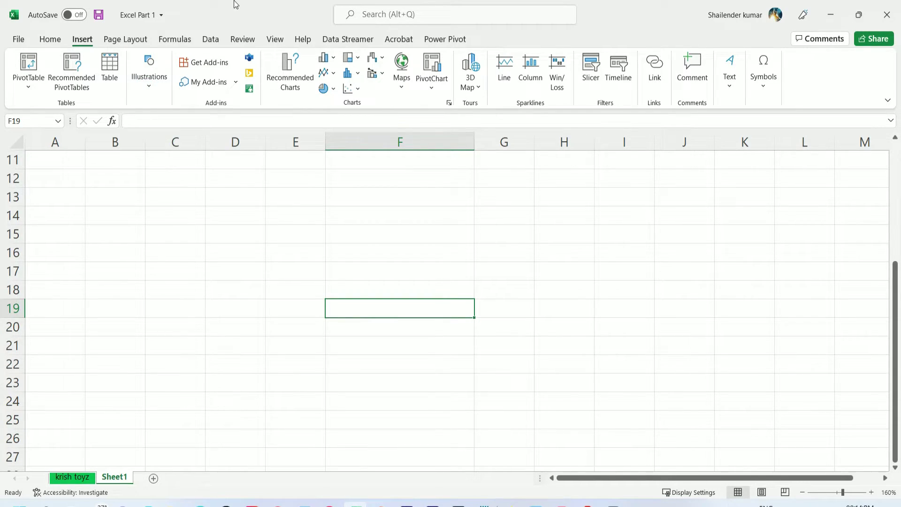
click(287, 70)
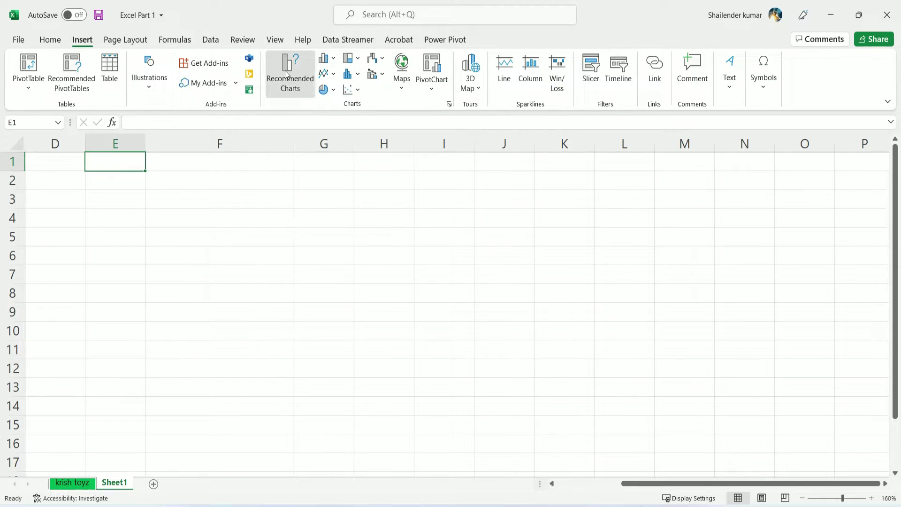
Step: Dismiss the warning, go to the krish toyz sheet and select table A4:E16
click(455, 292)
click(72, 483)
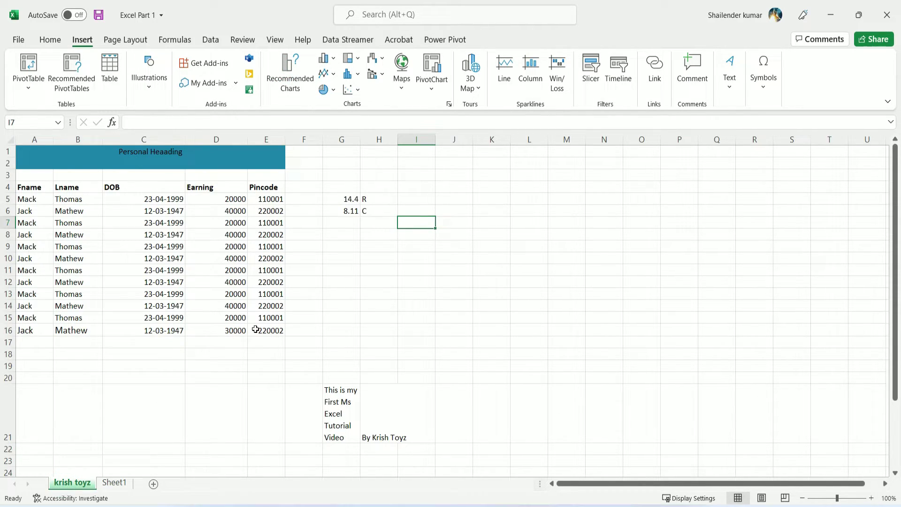
scroll(255, 329, up, 3)
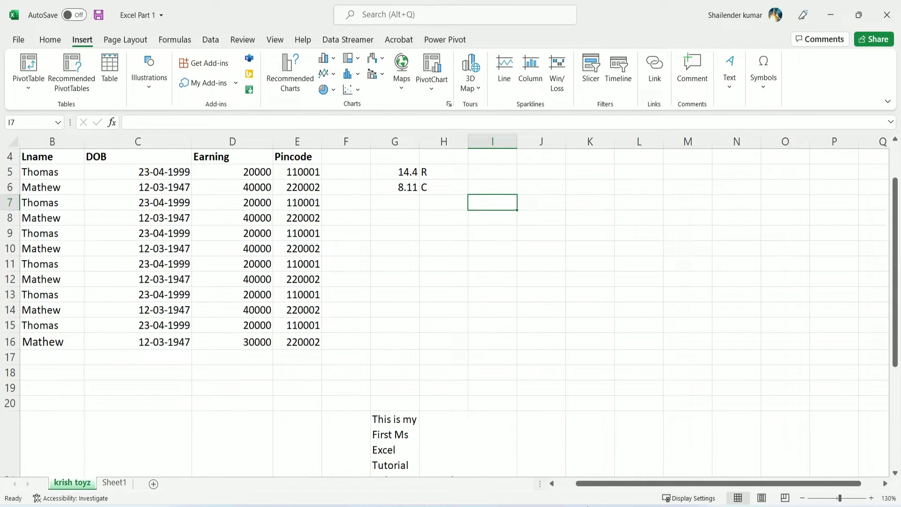
drag(584, 485, 566, 485)
scroll(451, 338, up, 3)
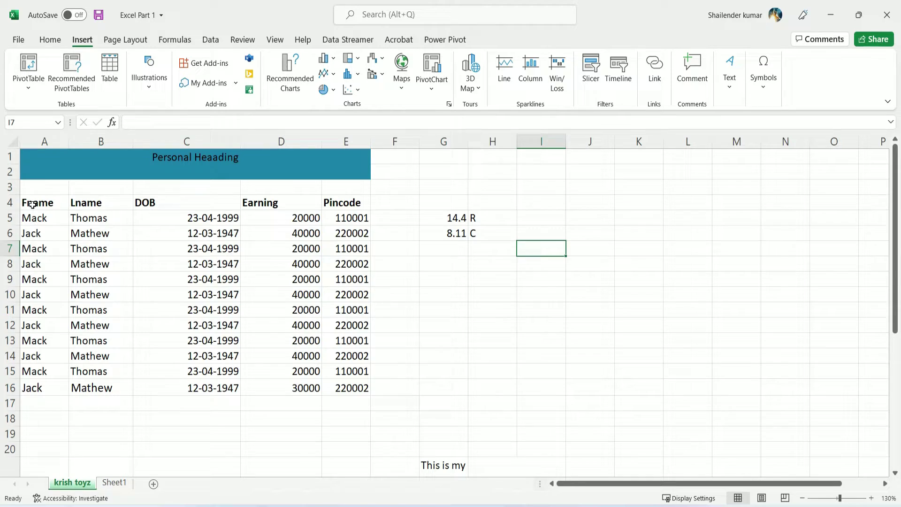
drag(32, 205, 357, 388)
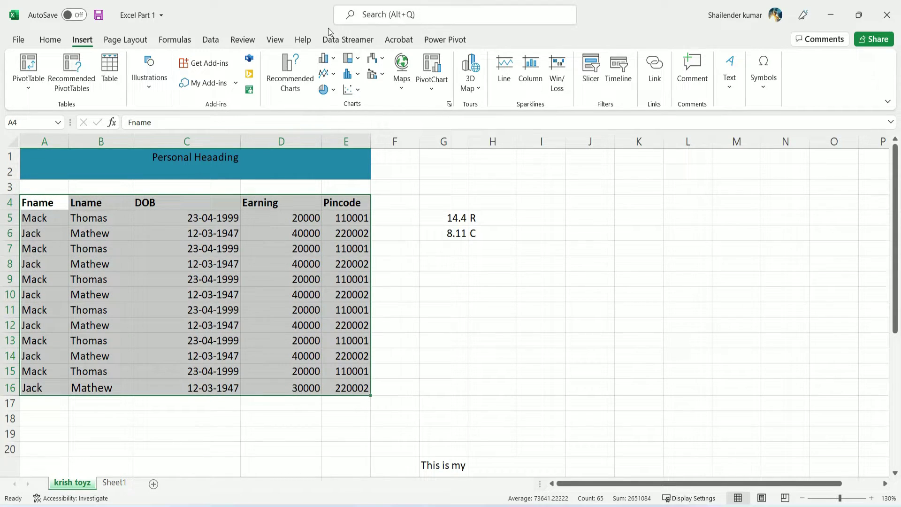
click(292, 72)
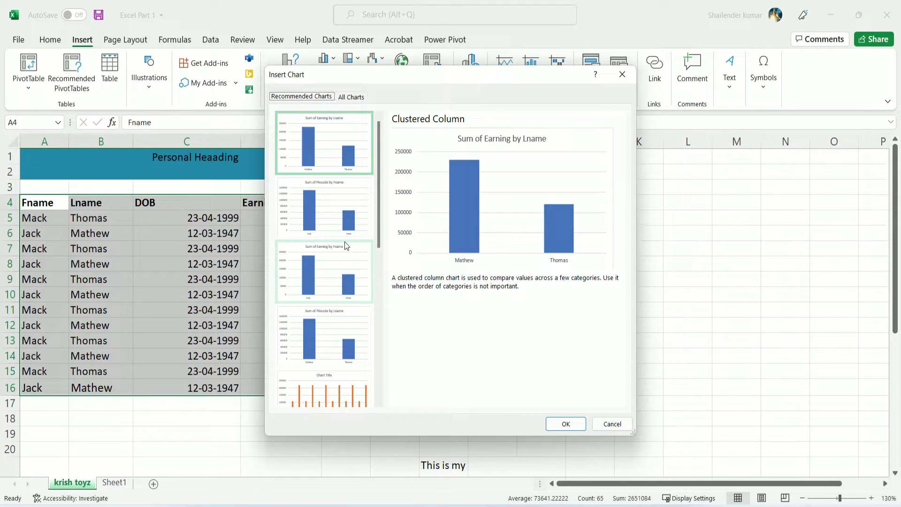
scroll(342, 245, down, 5)
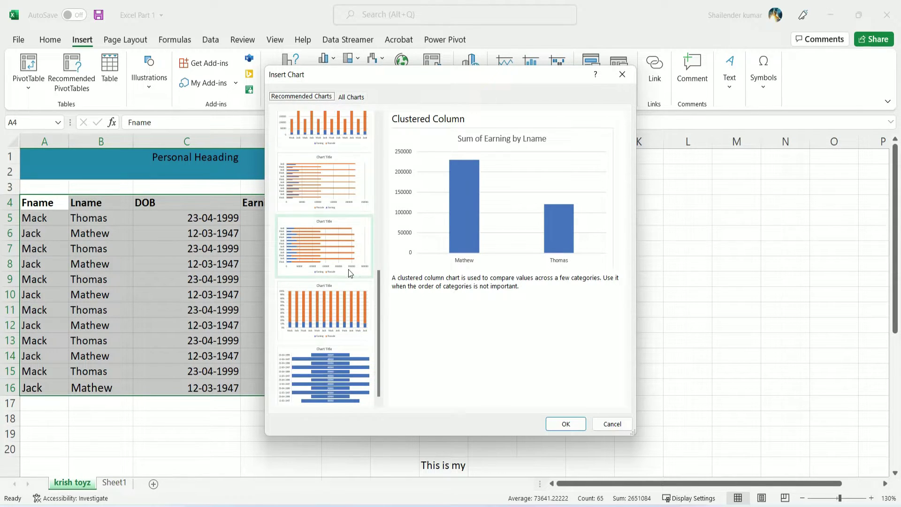
scroll(348, 258, up, 5)
scroll(348, 256, down, 2)
scroll(338, 251, down, 3)
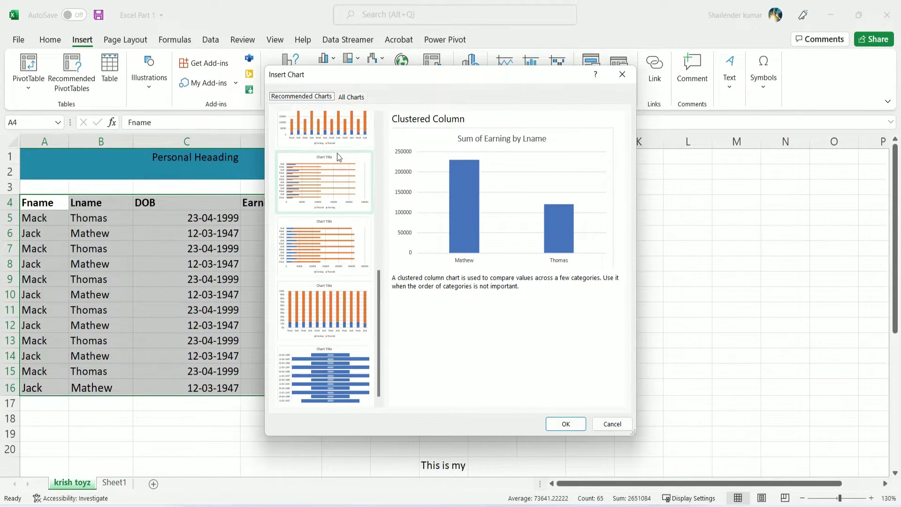
click(336, 140)
click(567, 424)
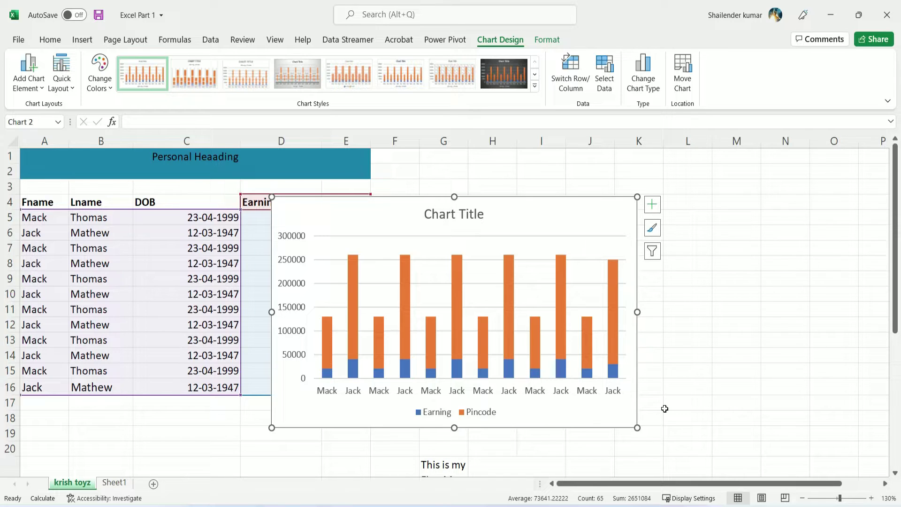
key(Delete)
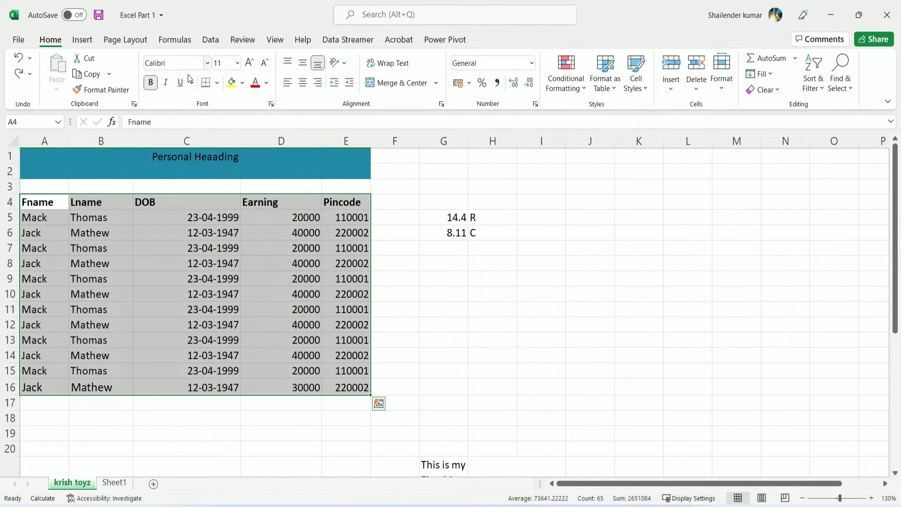
click(89, 39)
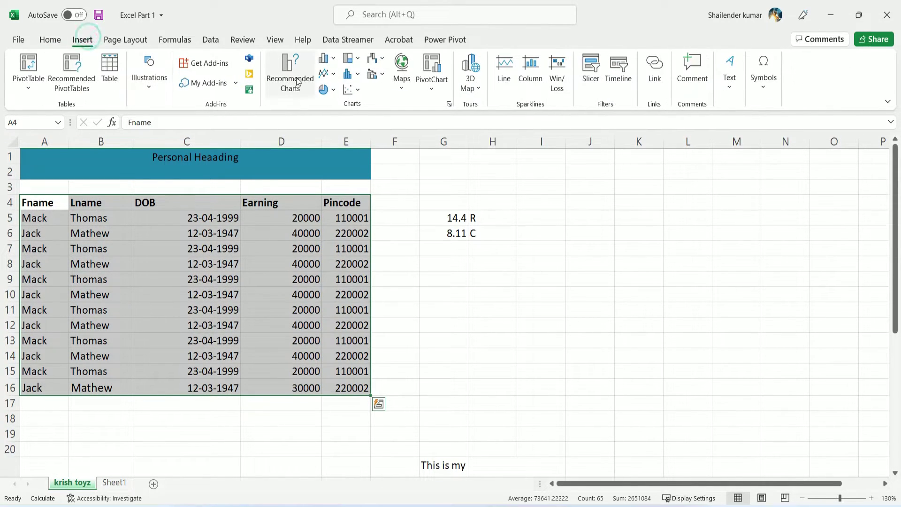
click(334, 60)
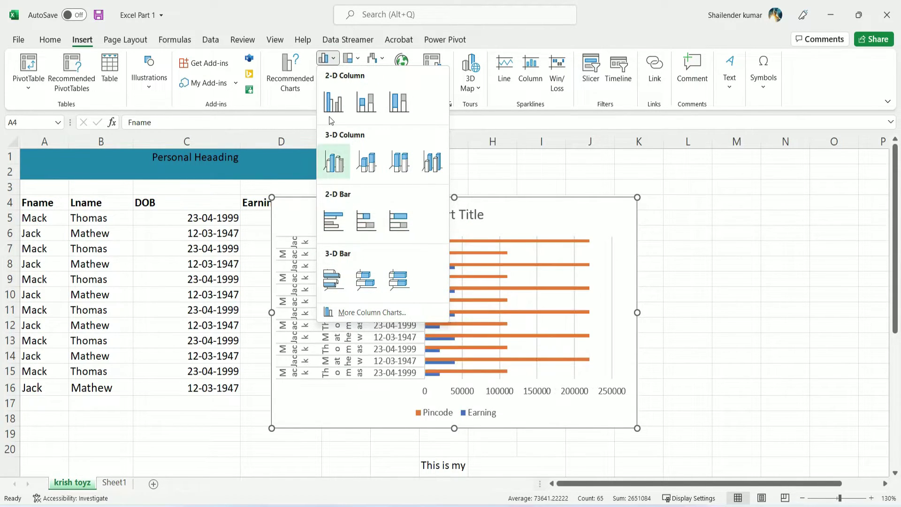
double_click(610, 22)
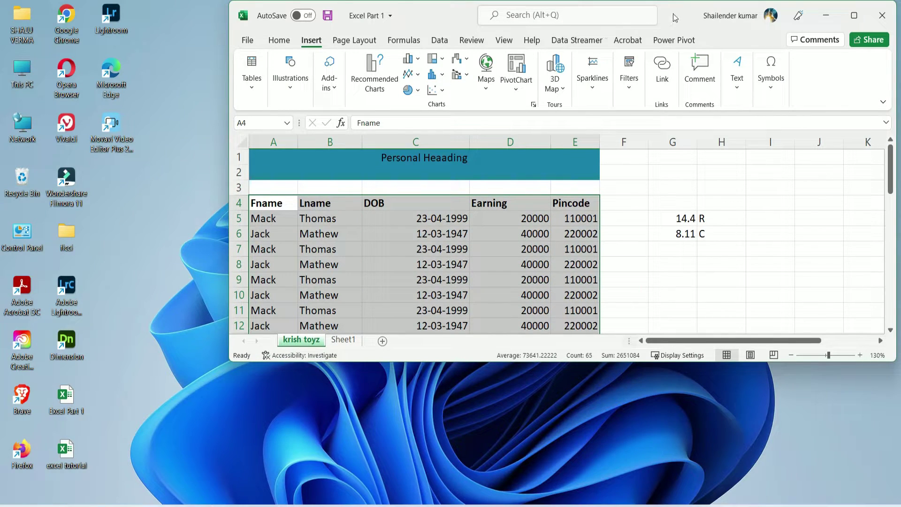
double_click(674, 18)
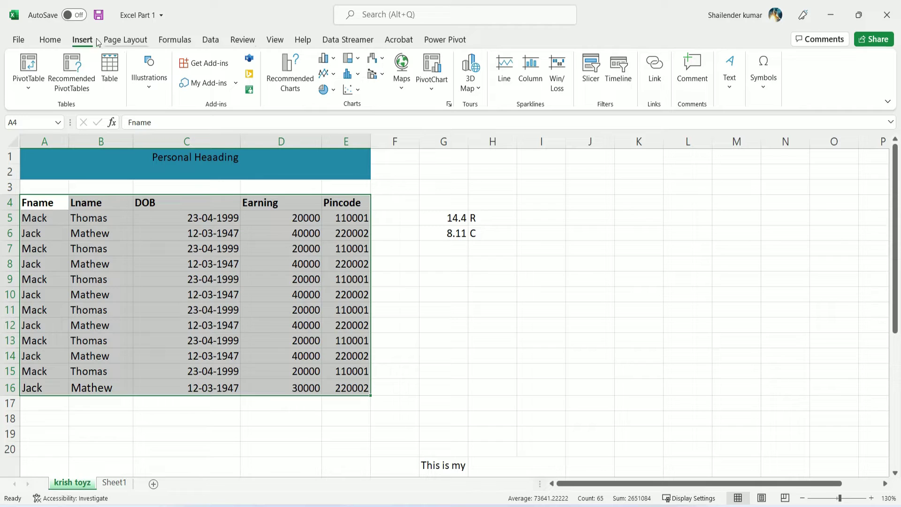
click(335, 73)
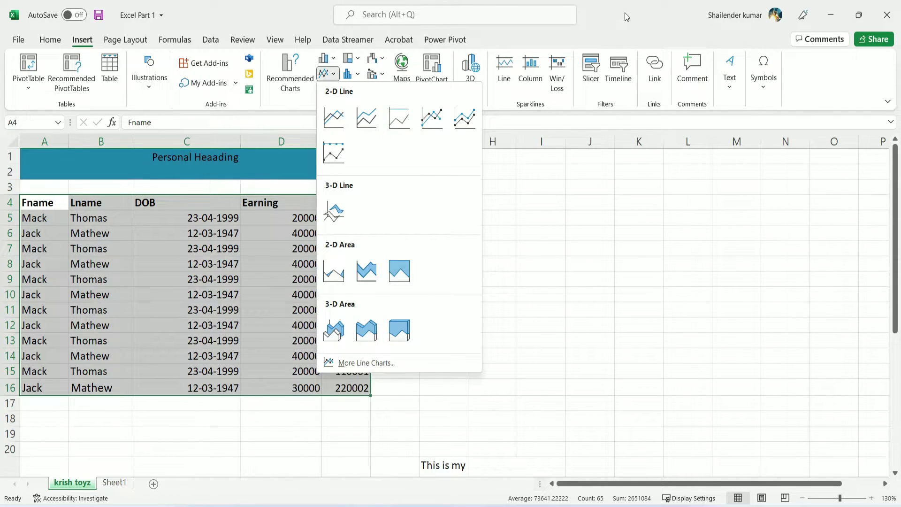
click(625, 12)
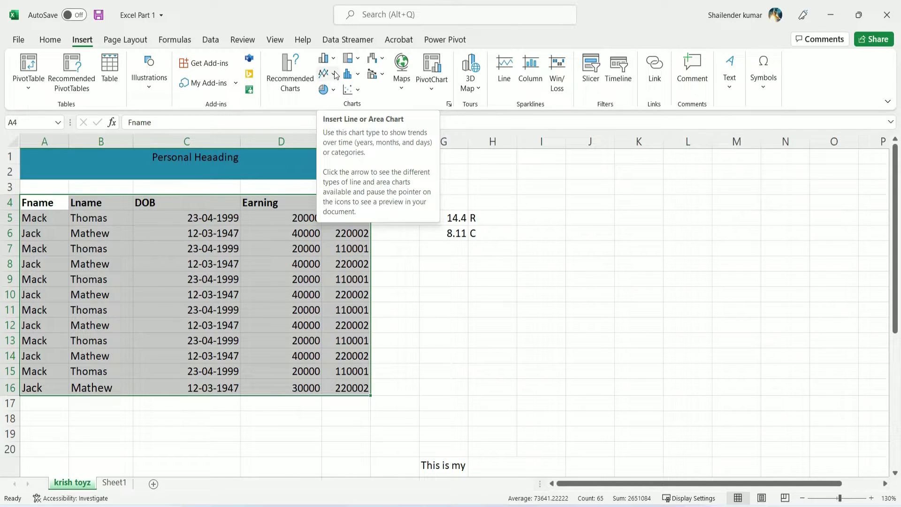
click(335, 73)
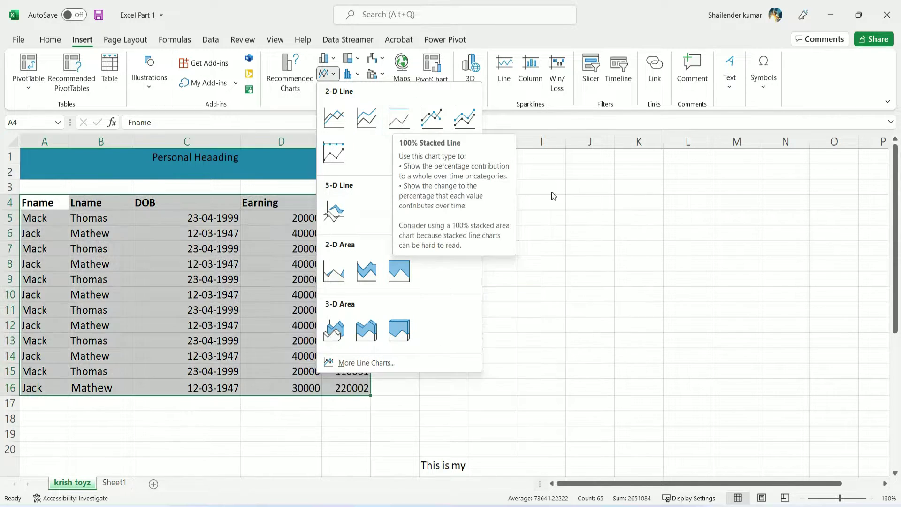
click(620, 19)
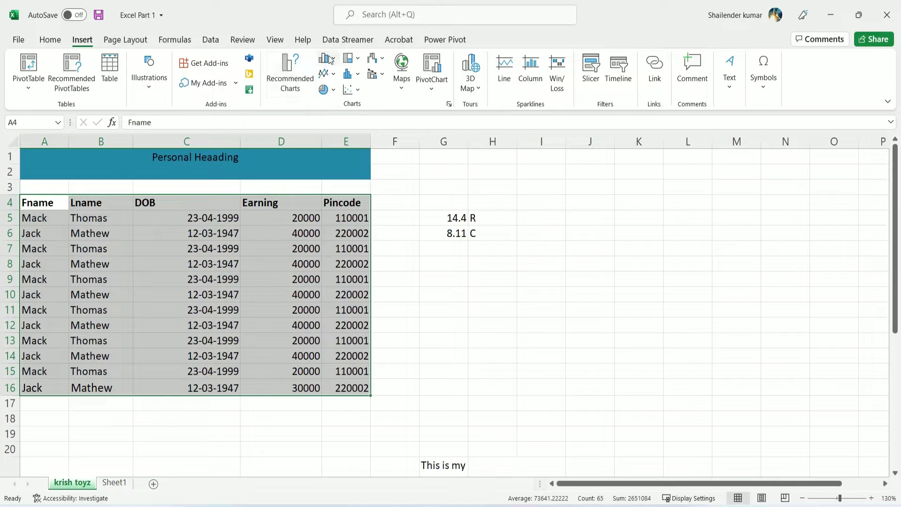
click(337, 95)
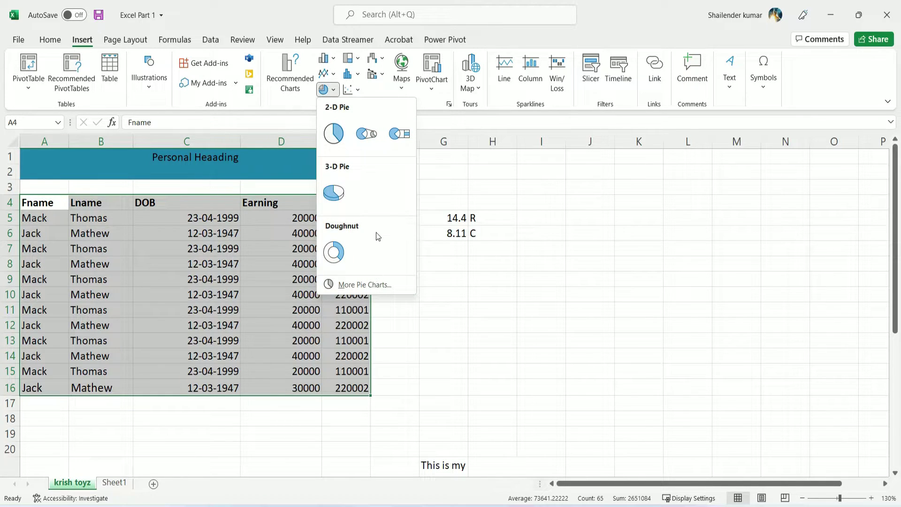
click(347, 285)
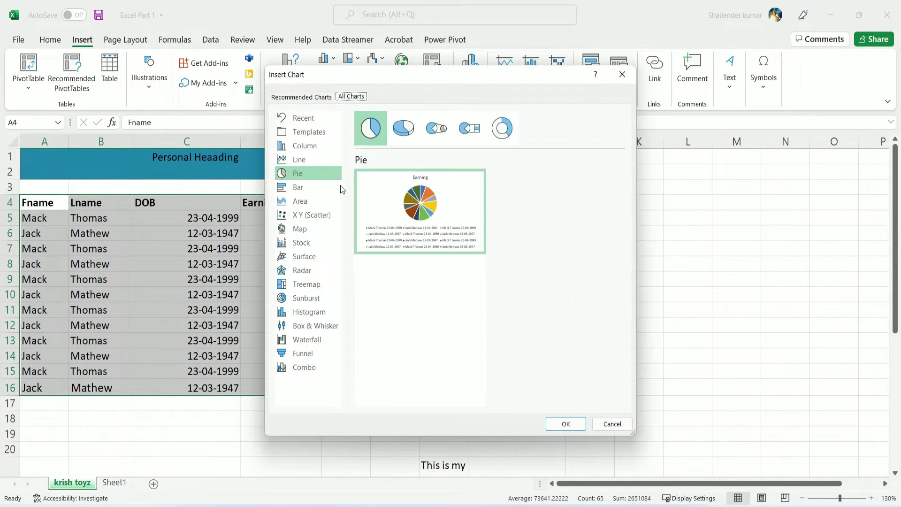
click(300, 201)
click(301, 243)
click(303, 298)
click(299, 339)
click(313, 244)
click(305, 145)
click(630, 419)
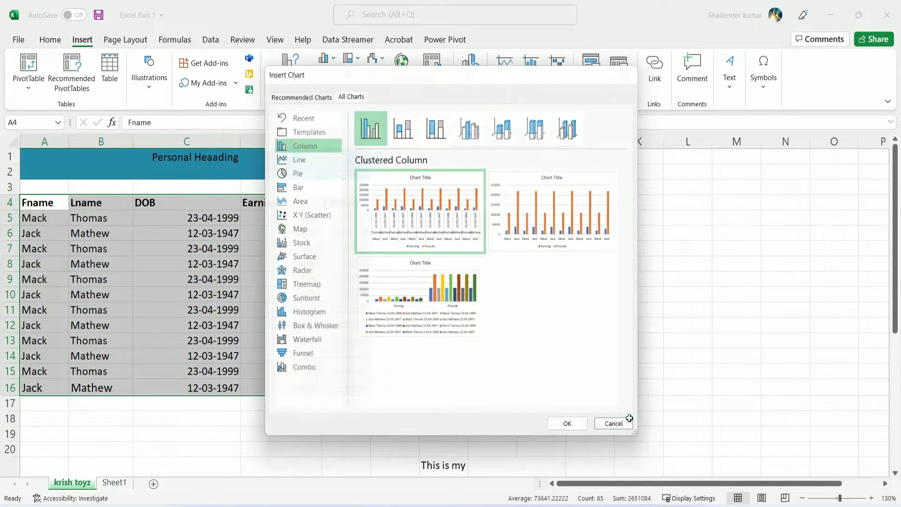
click(359, 59)
click(360, 104)
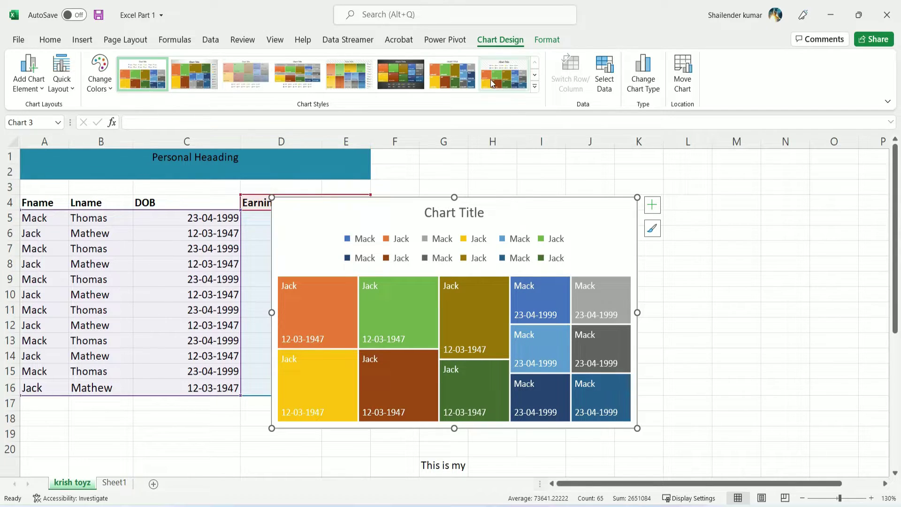
click(534, 87)
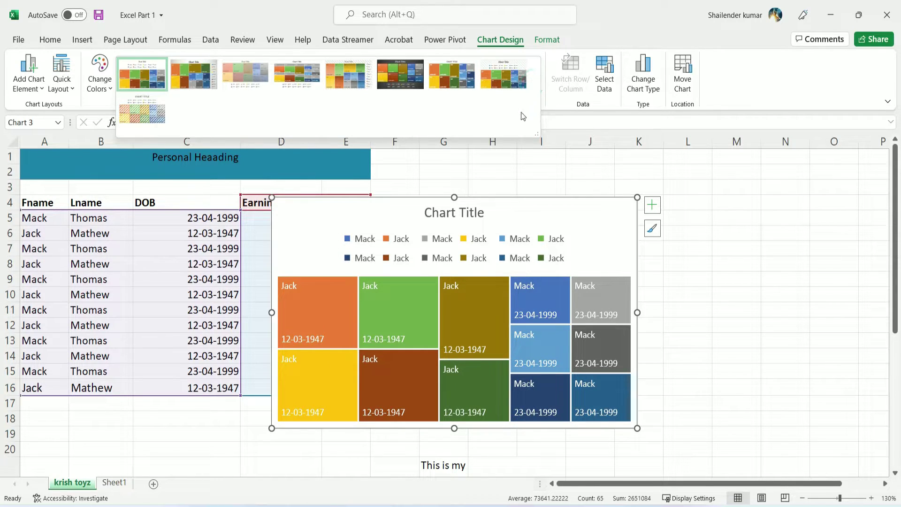
click(194, 74)
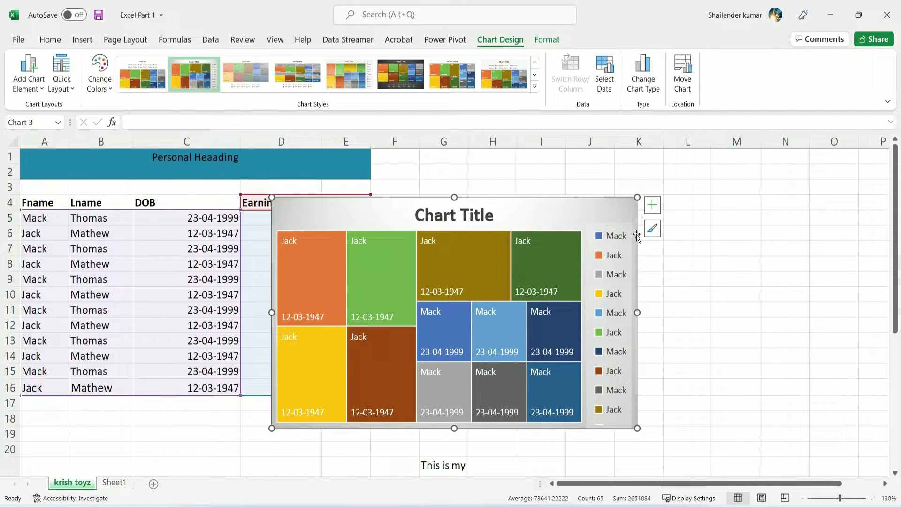
key(ctrl+z)
key(ctrl+z)
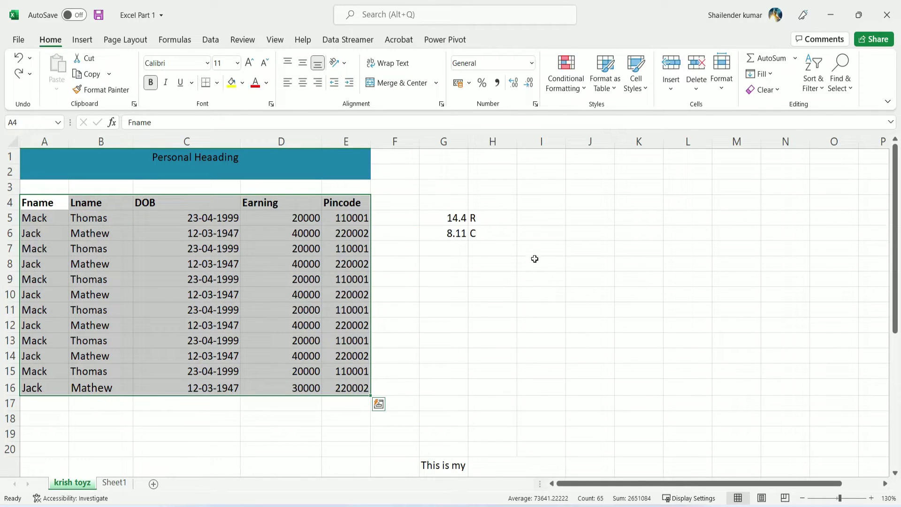
click(82, 39)
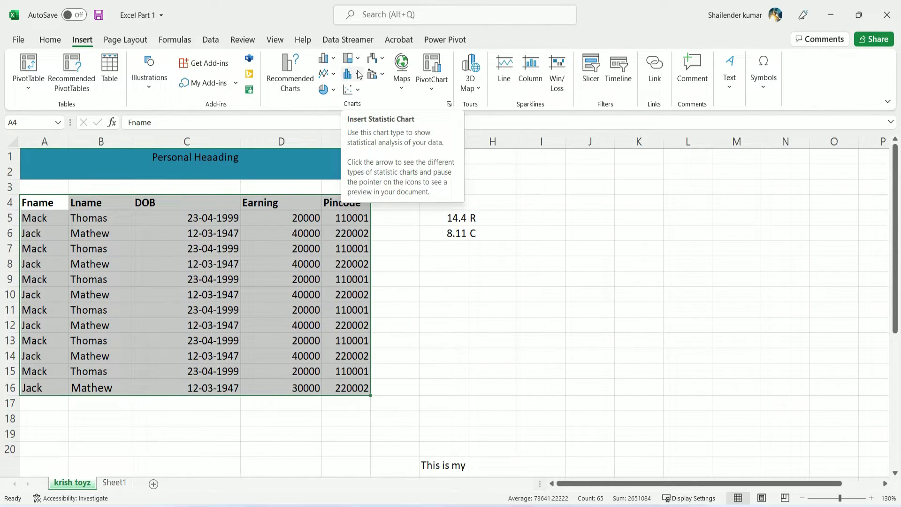
click(357, 76)
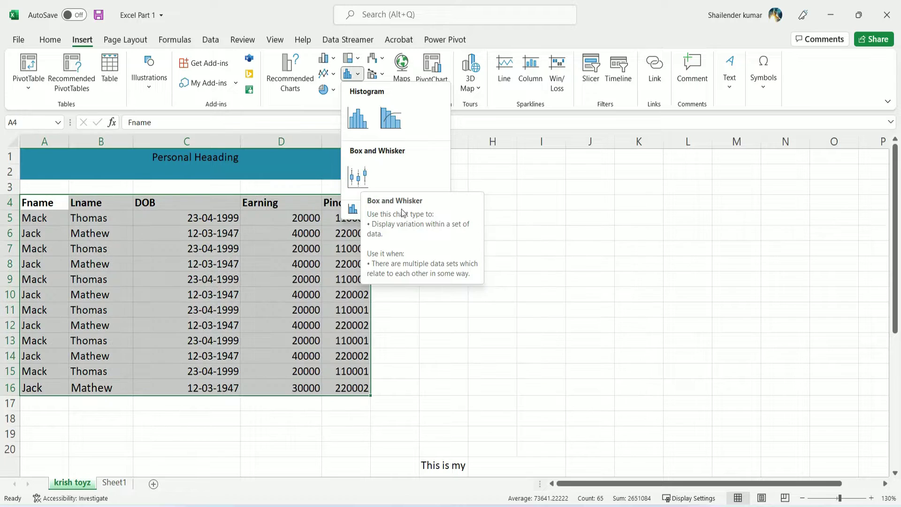
click(582, 19)
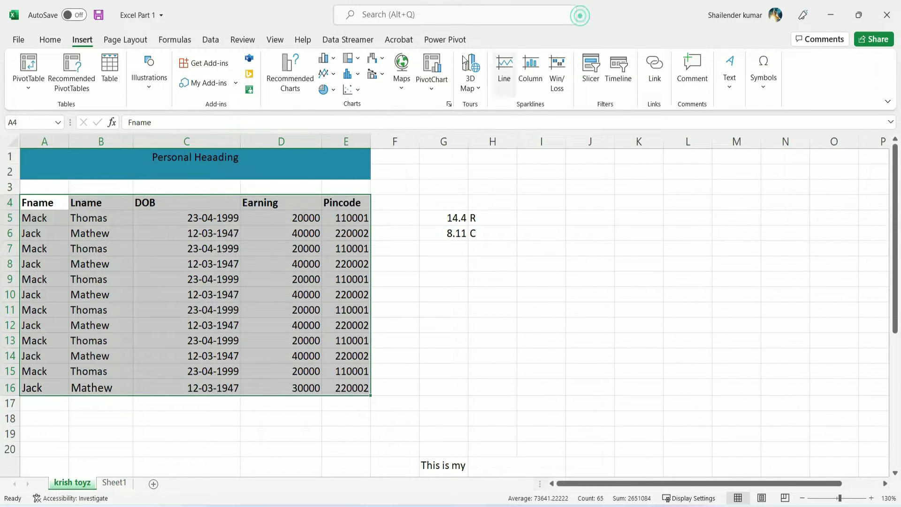
click(360, 89)
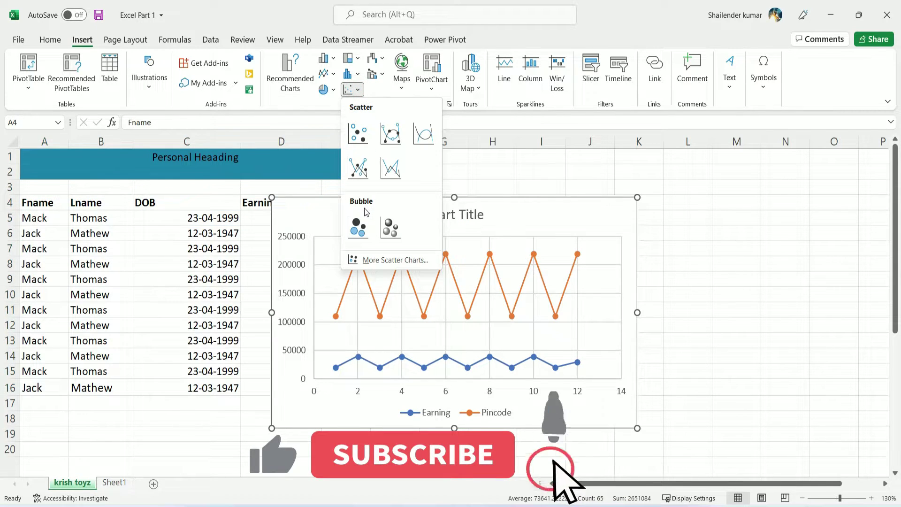
click(391, 134)
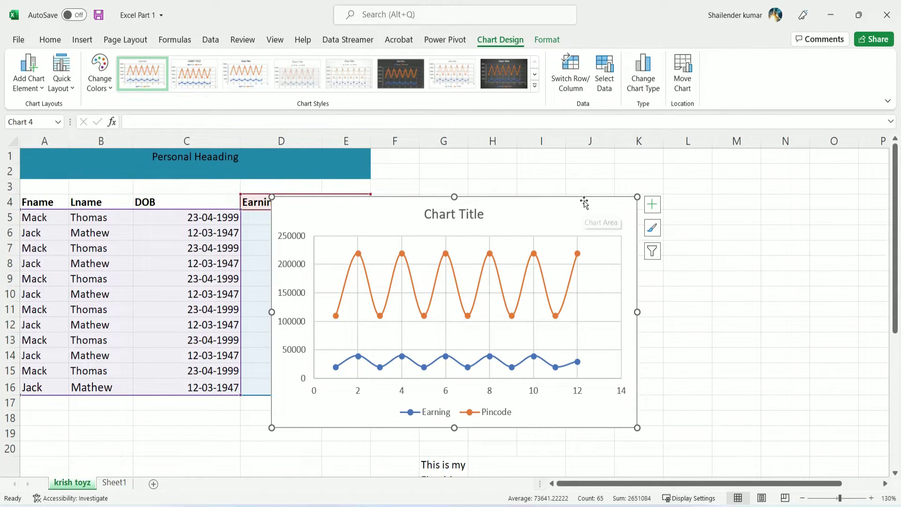
drag(585, 198, 692, 195)
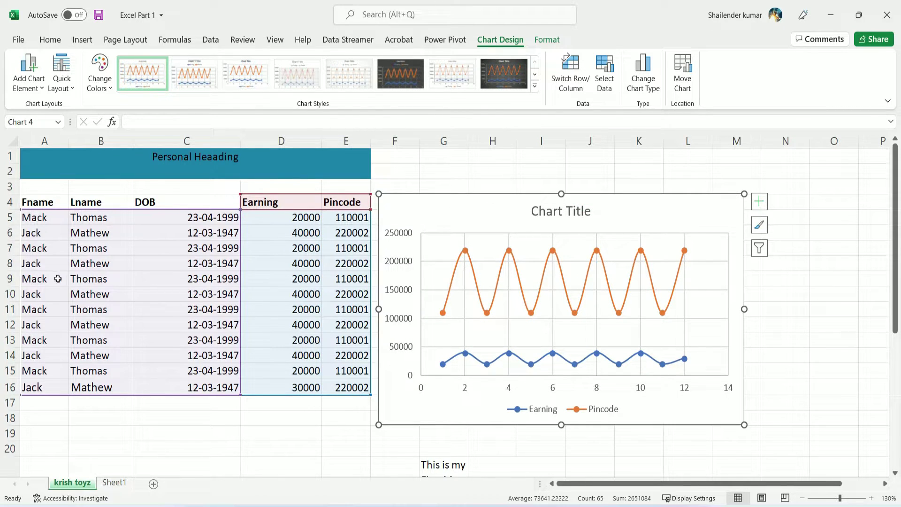
key(ctrl+z)
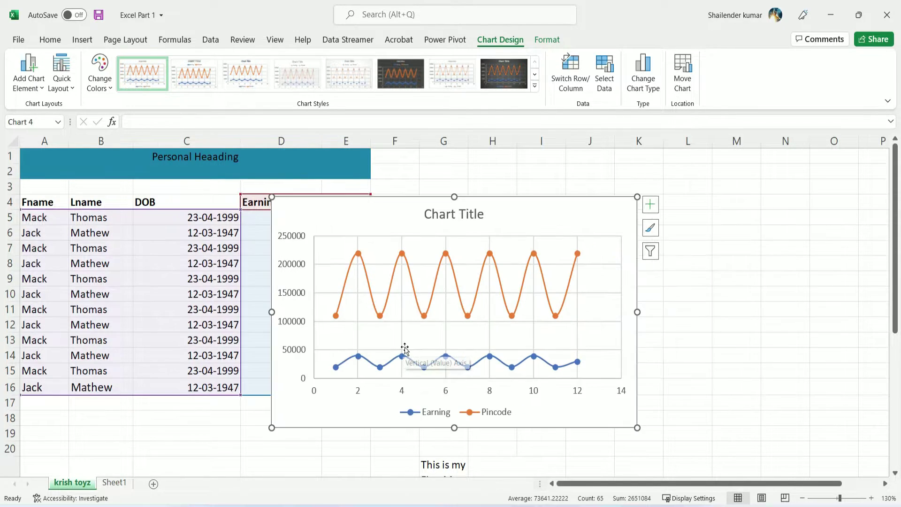
key(ctrl+z)
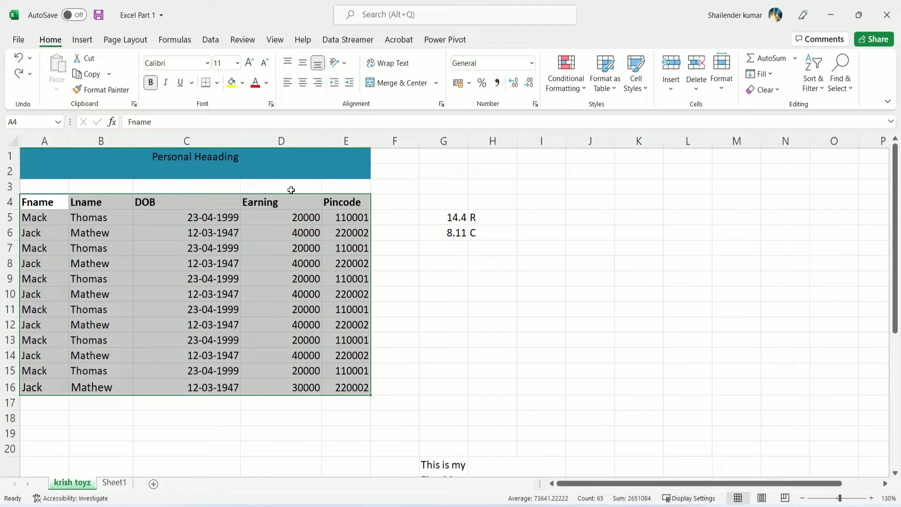
click(83, 40)
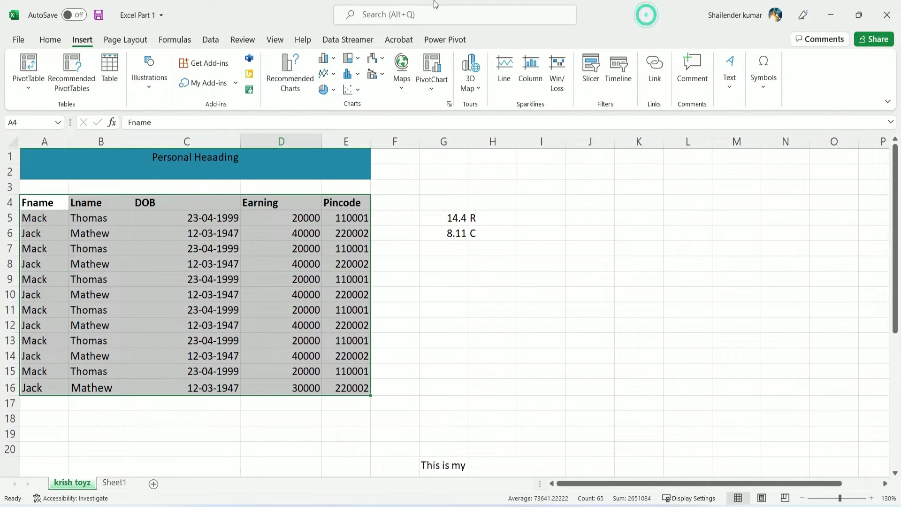
click(385, 62)
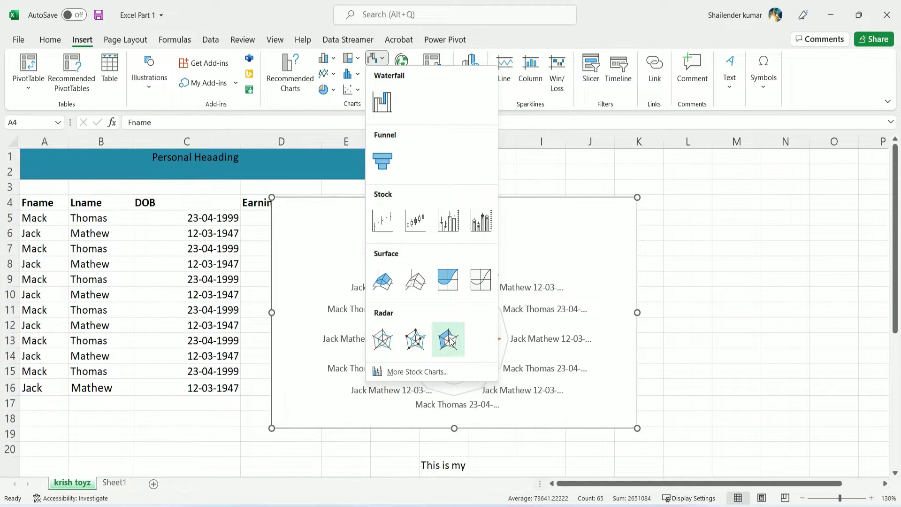
click(381, 75)
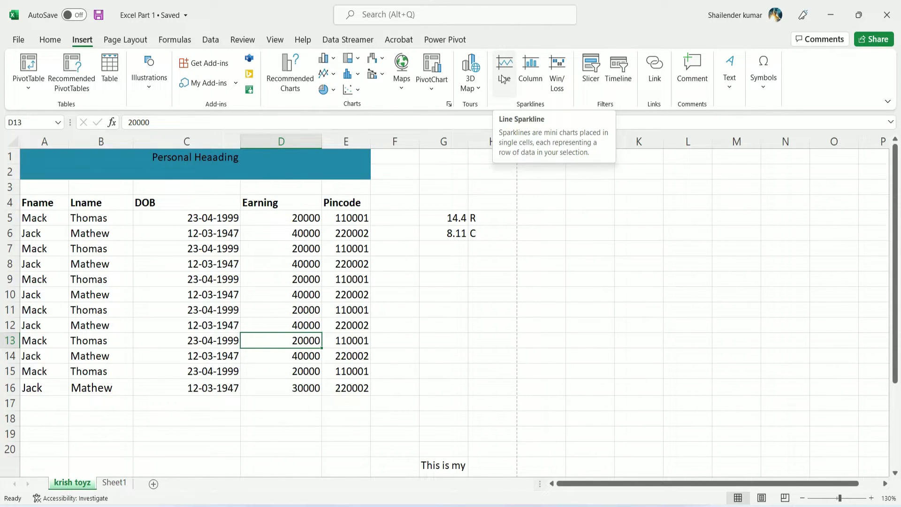
Step: On Sheet1, make header row 1 bold
click(123, 483)
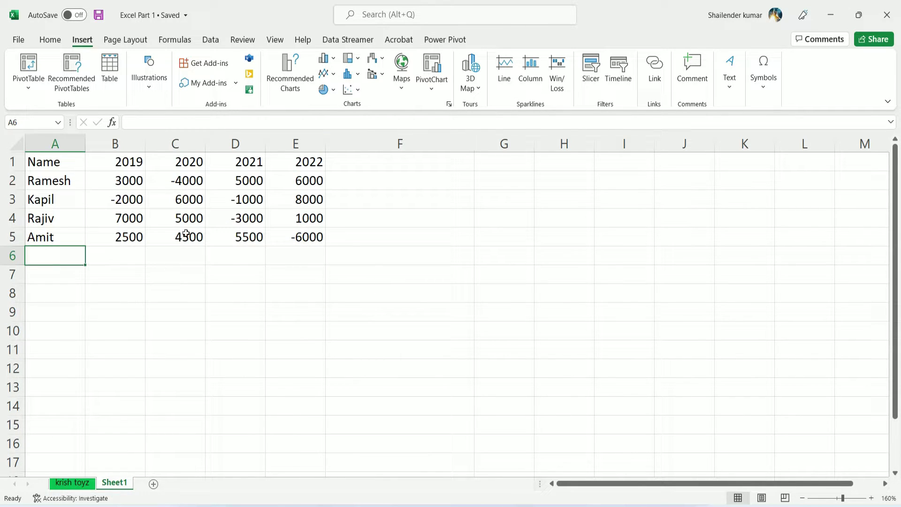
click(365, 231)
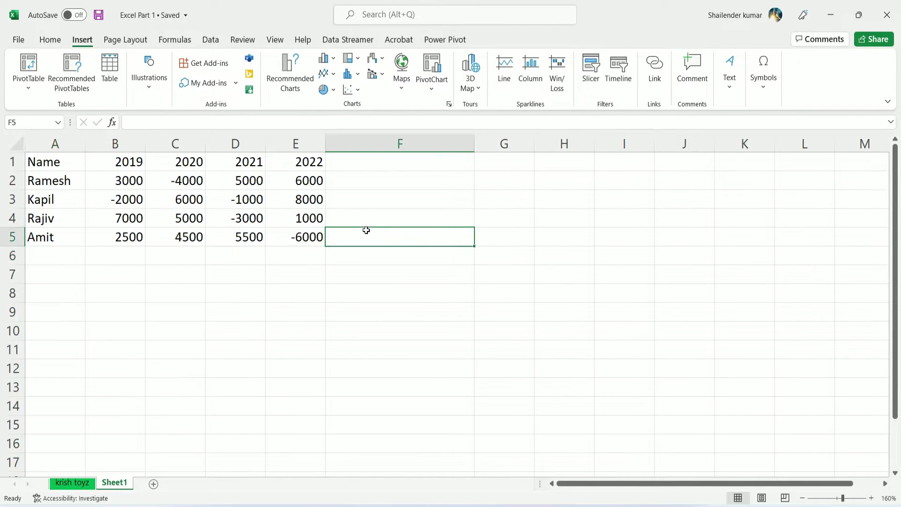
click(14, 161)
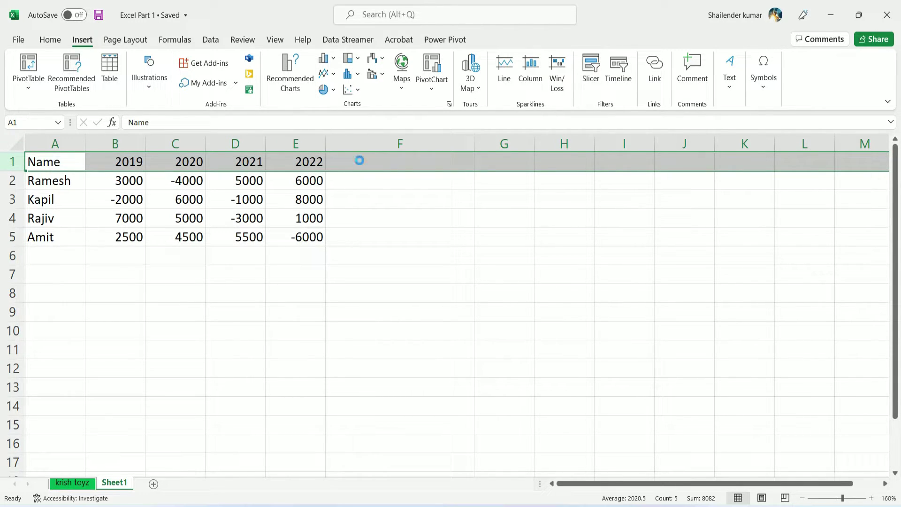
key(ctrl+b)
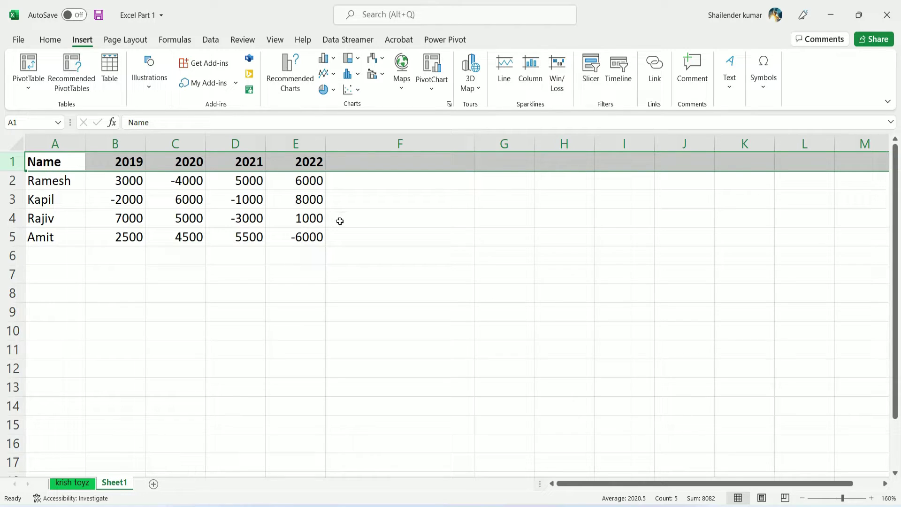
scroll(340, 221, down, 2)
scroll(342, 211, up, 2)
click(258, 184)
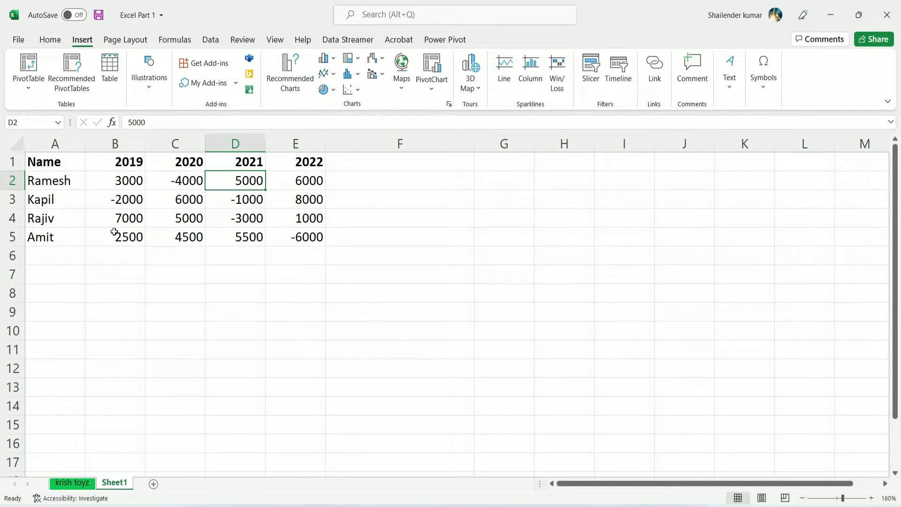
Step: Add a line sparkline in G5 charting the values B5:E5
drag(114, 232, 296, 235)
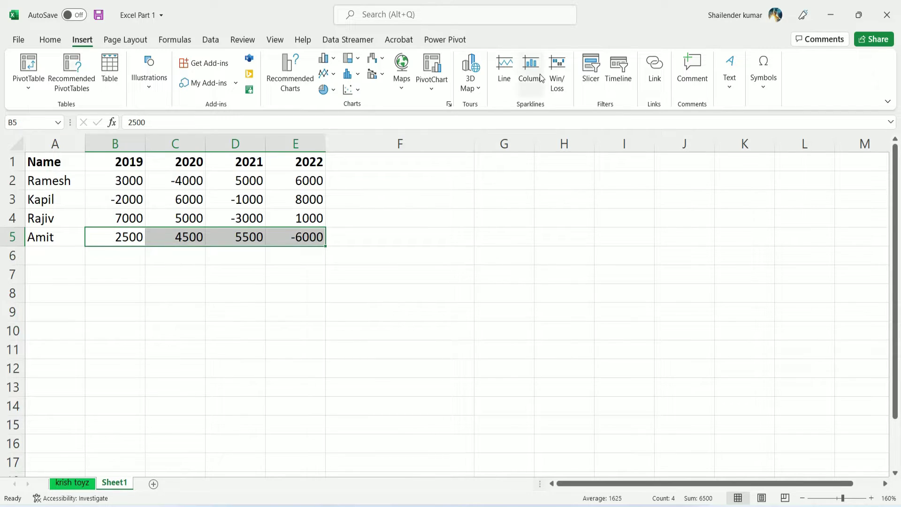
click(509, 75)
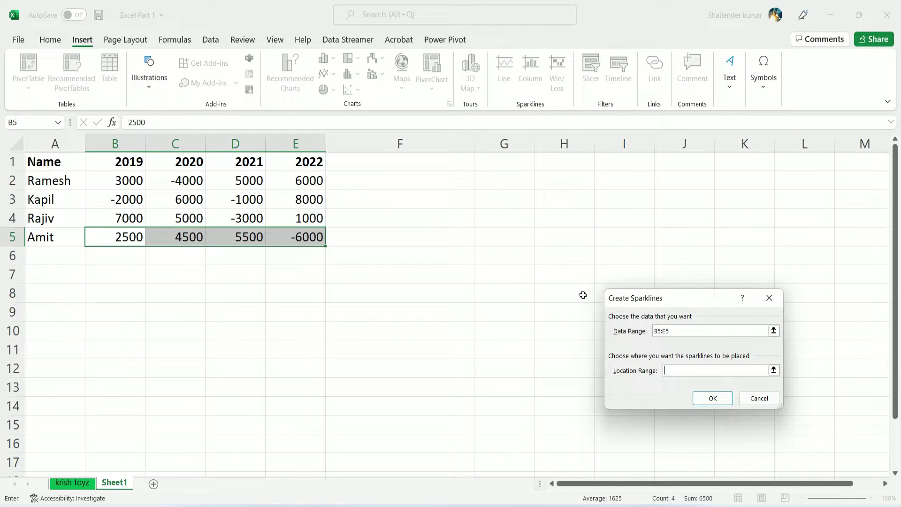
click(505, 235)
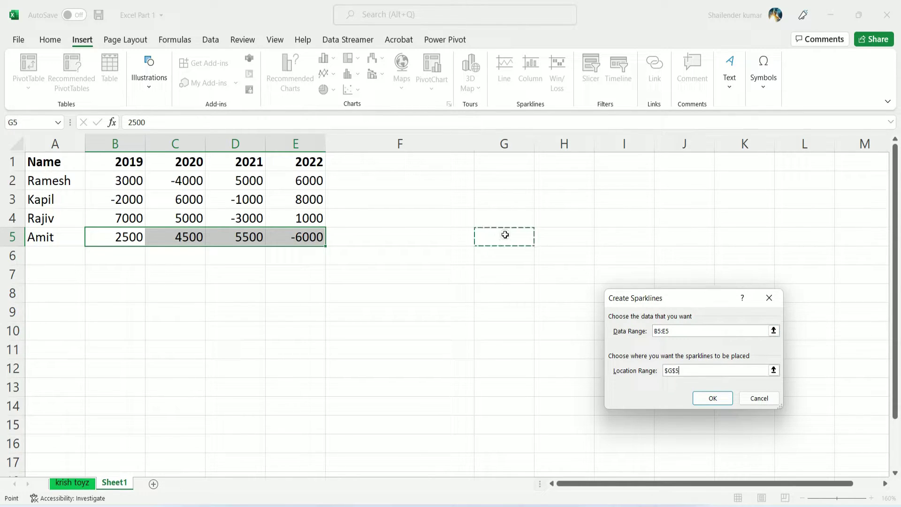
click(711, 398)
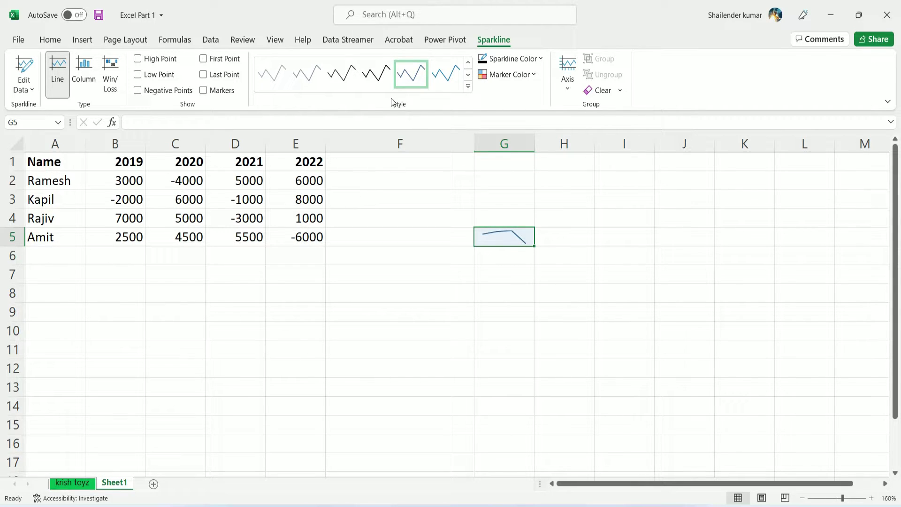
Step: Apply the light green sparkline style to the line sparkline in G5
click(468, 89)
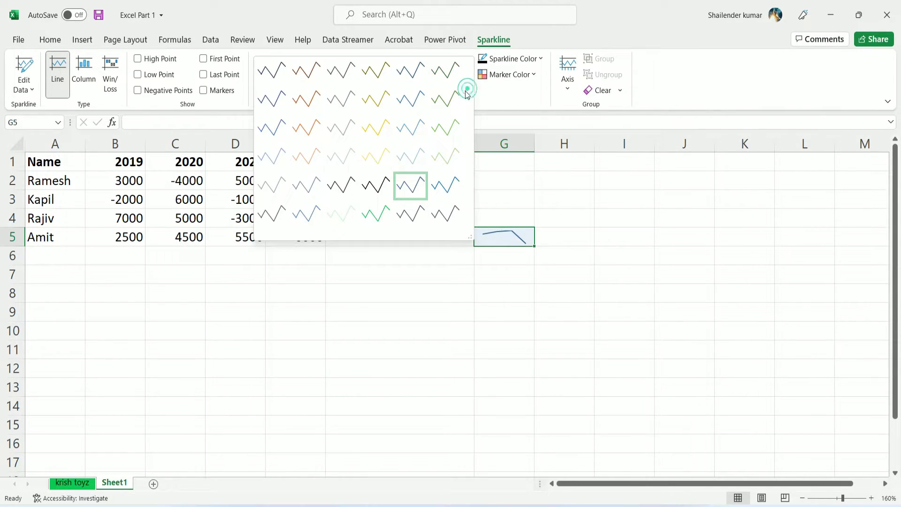
click(445, 167)
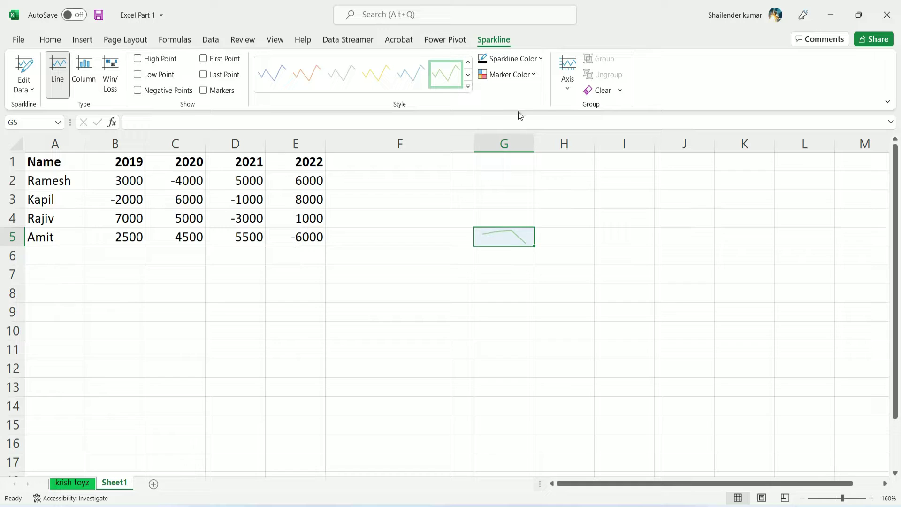
click(237, 218)
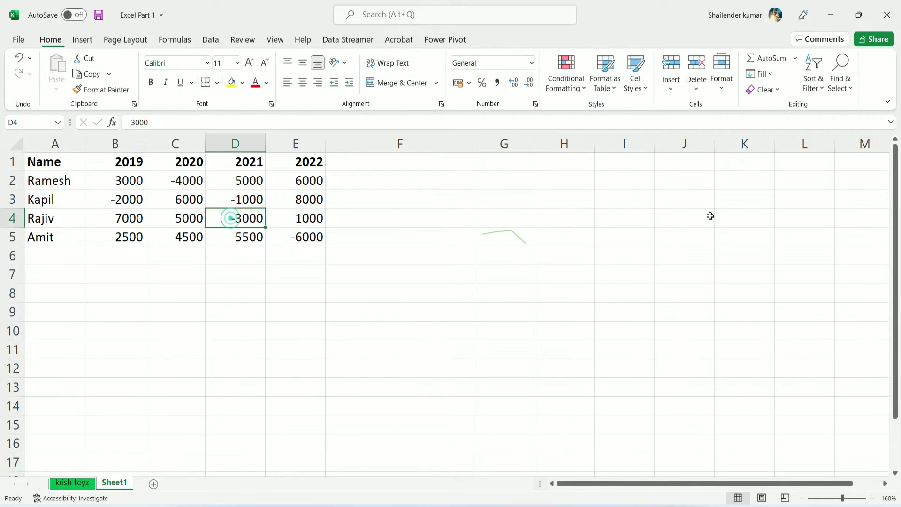
Step: Insert a column sparkline in G4 charting row 4's values B4:E4
drag(115, 219, 306, 219)
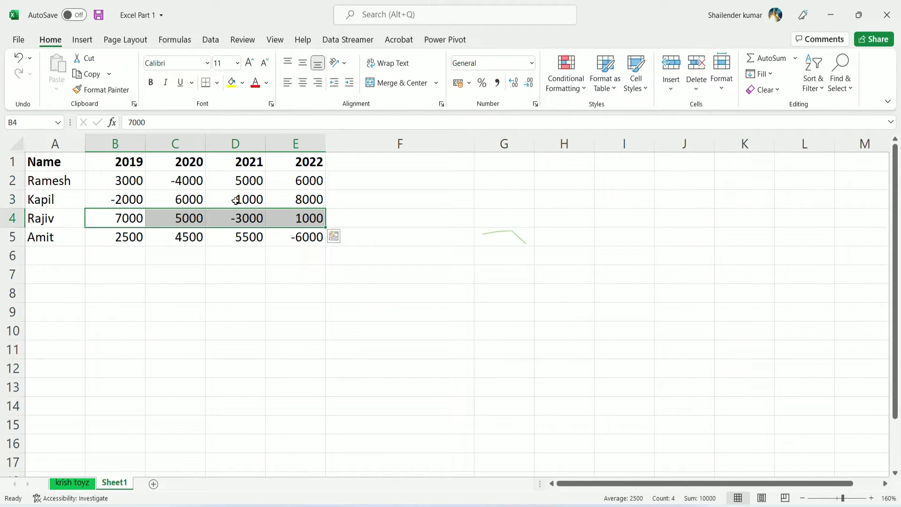
click(83, 41)
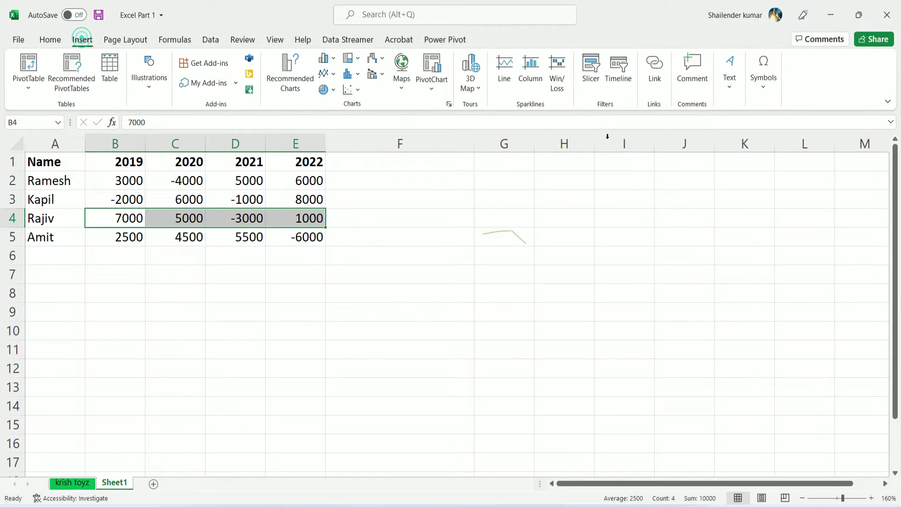
click(533, 77)
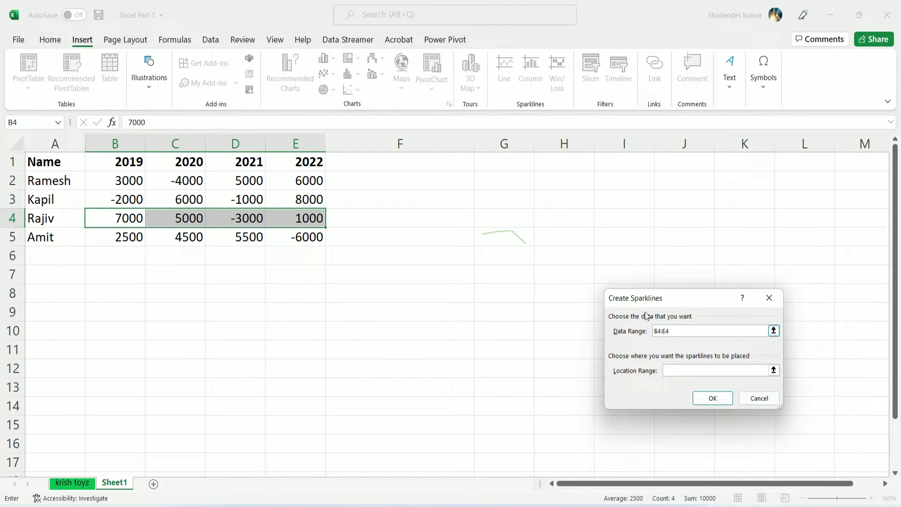
click(514, 218)
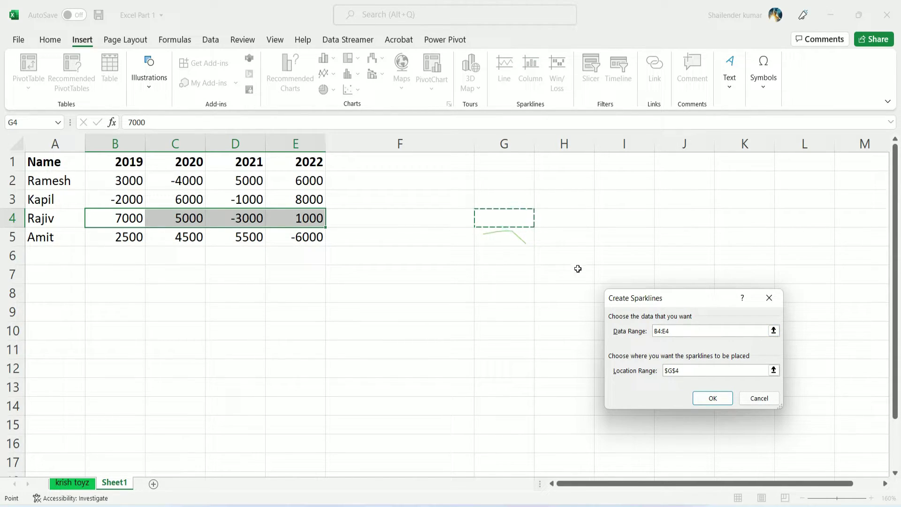
click(705, 399)
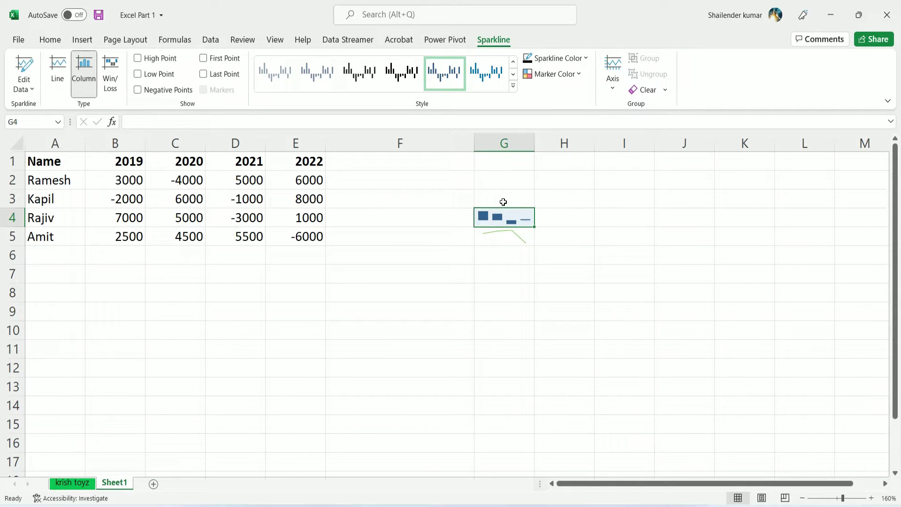
mouse_move(130, 194)
mouse_down()
mouse_move(299, 209)
mouse_move(298, 200)
mouse_up()
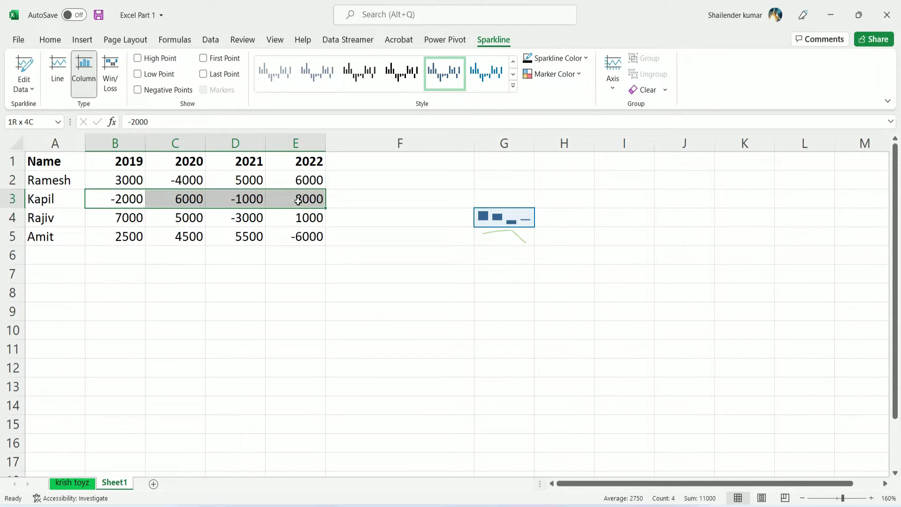
Step: Insert a win/loss sparkline in G3 from row 3's values B3:E3
click(83, 39)
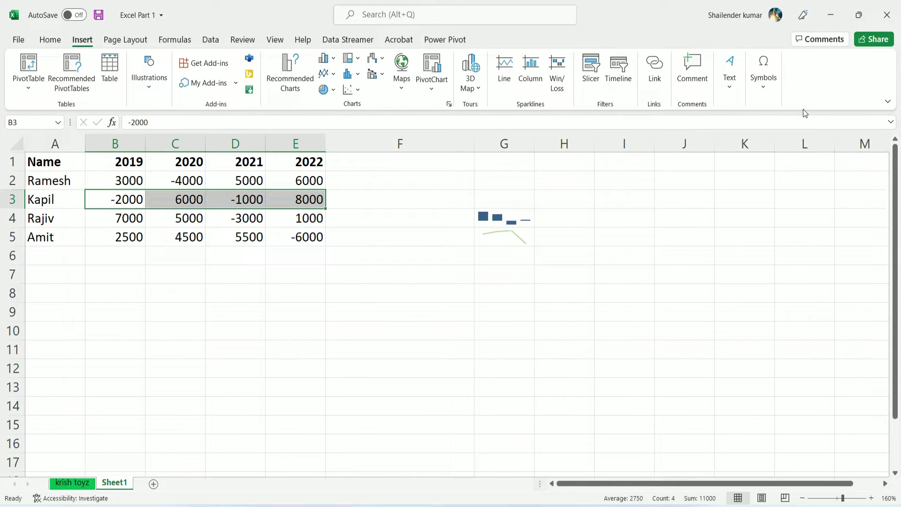
click(565, 70)
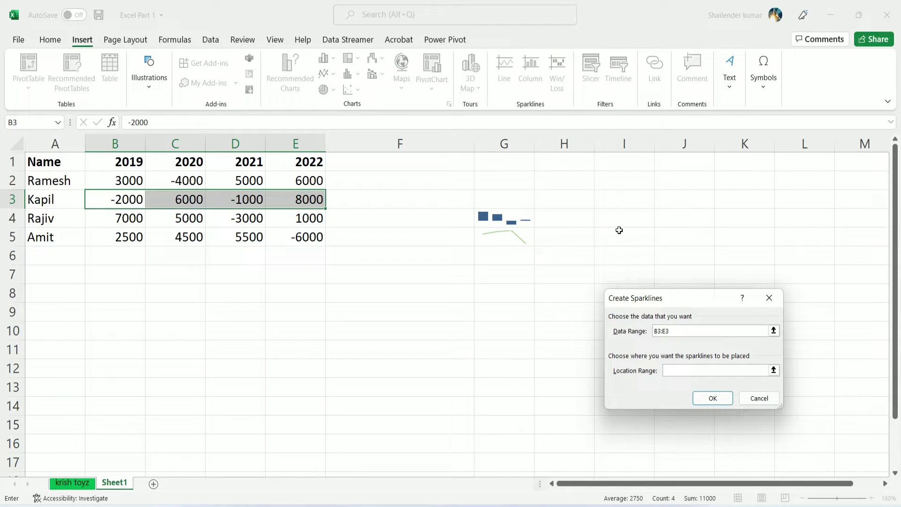
click(506, 202)
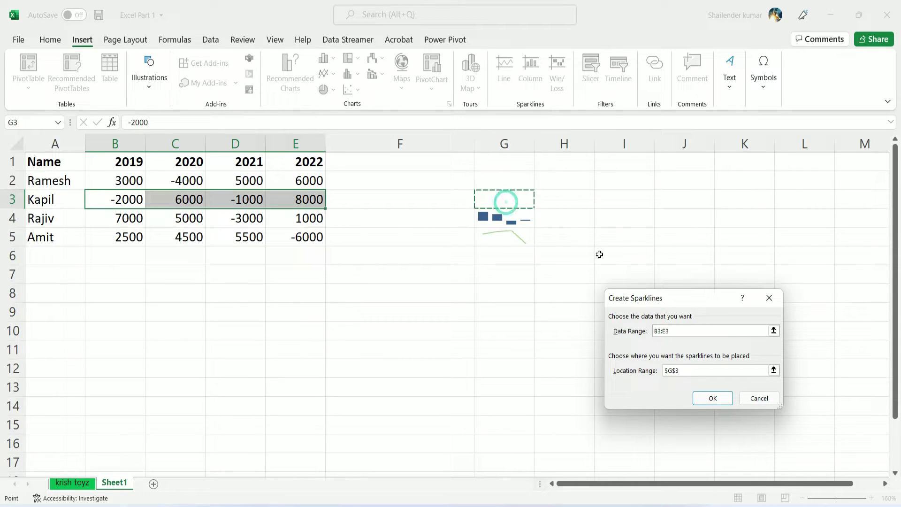
click(712, 397)
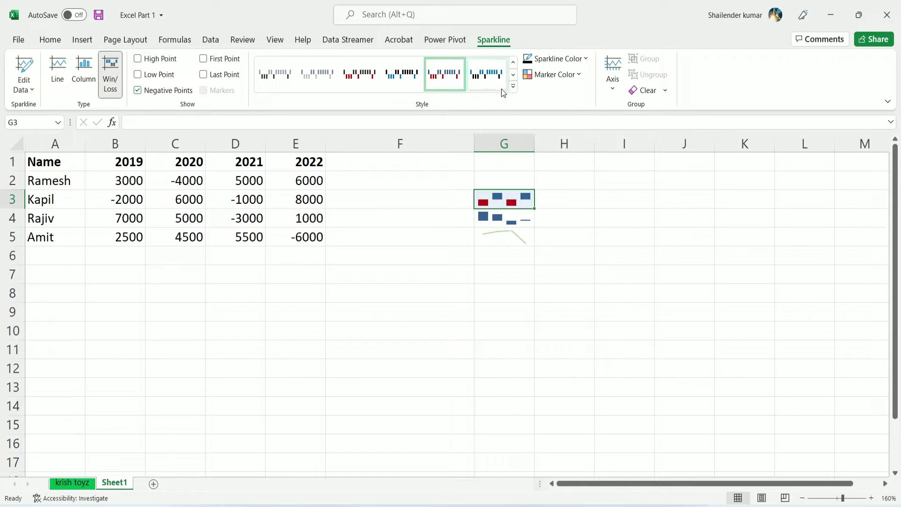
Step: Restyle the G3 win/loss sparkline with the gray and light blue style
click(514, 86)
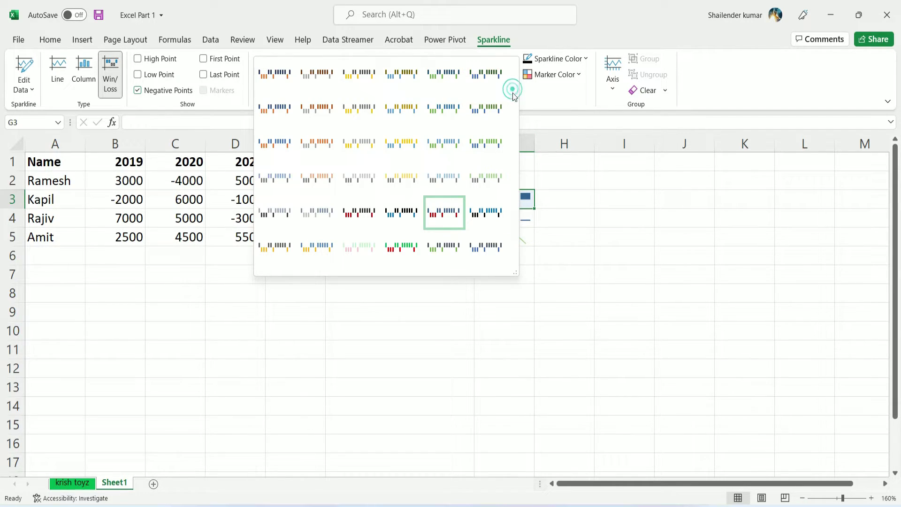
click(451, 176)
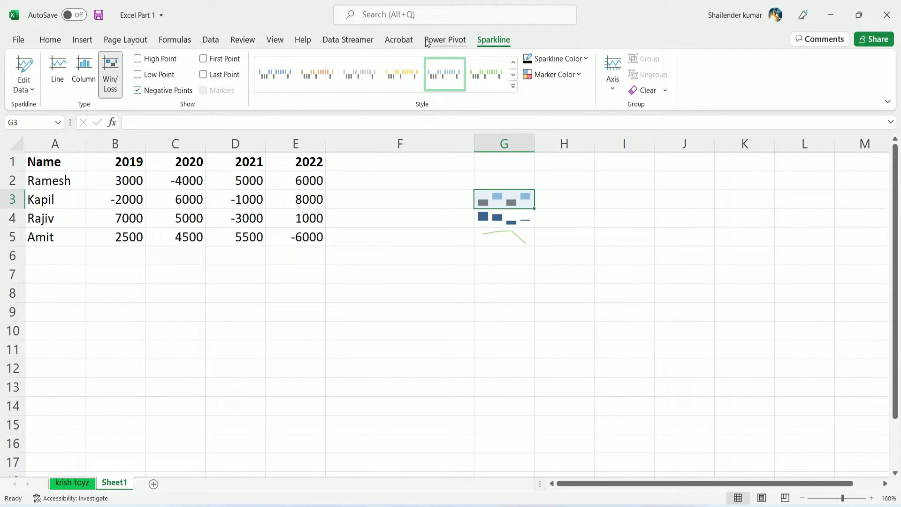
click(82, 40)
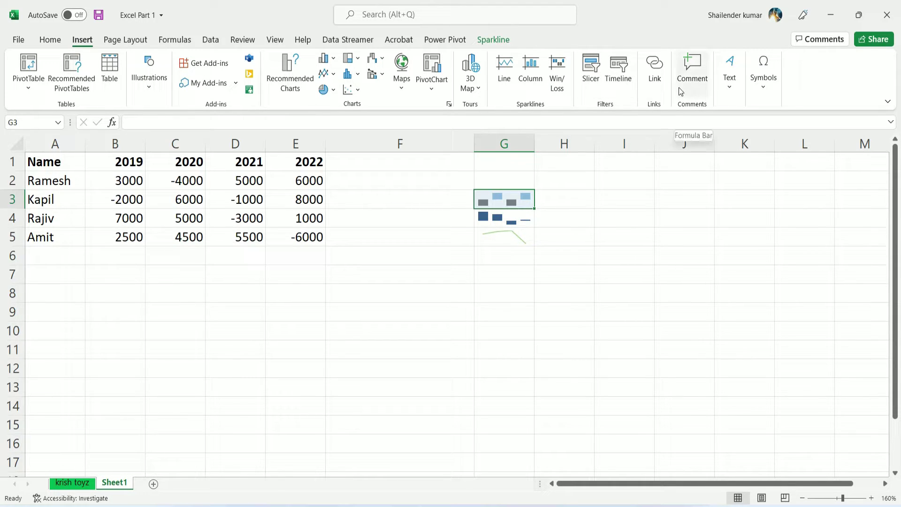
click(52, 238)
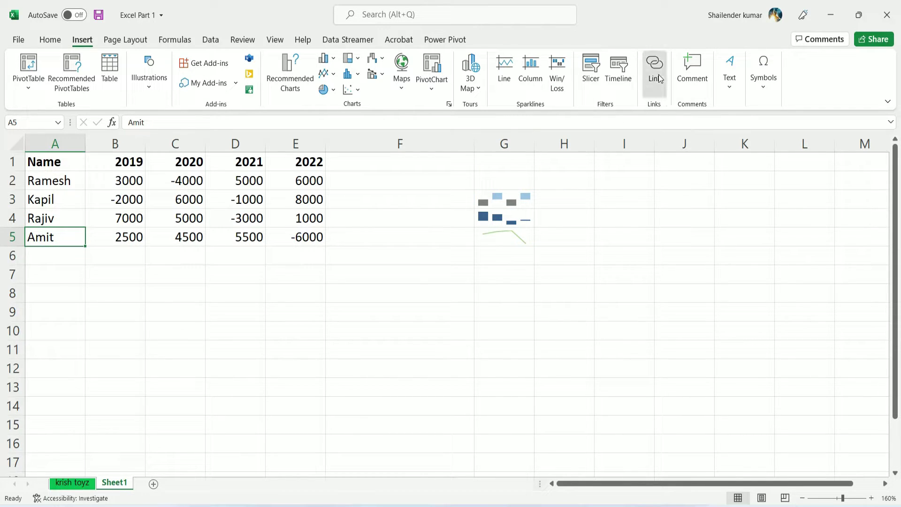
click(656, 70)
click(612, 396)
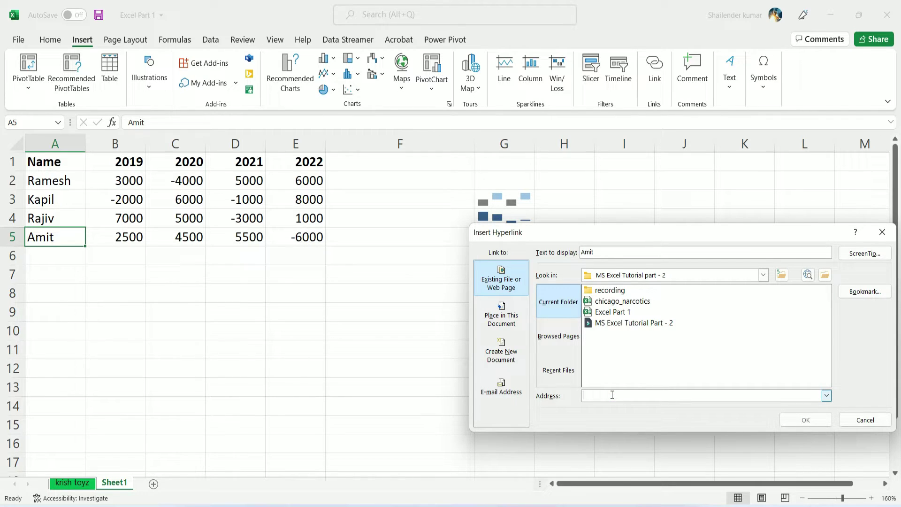
key(Down)
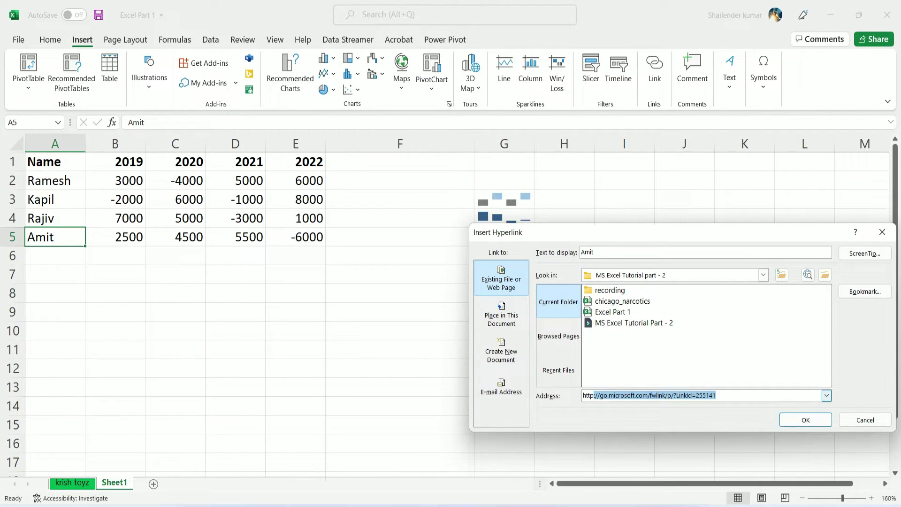
key(BackSpace)
text(http:///google.com)
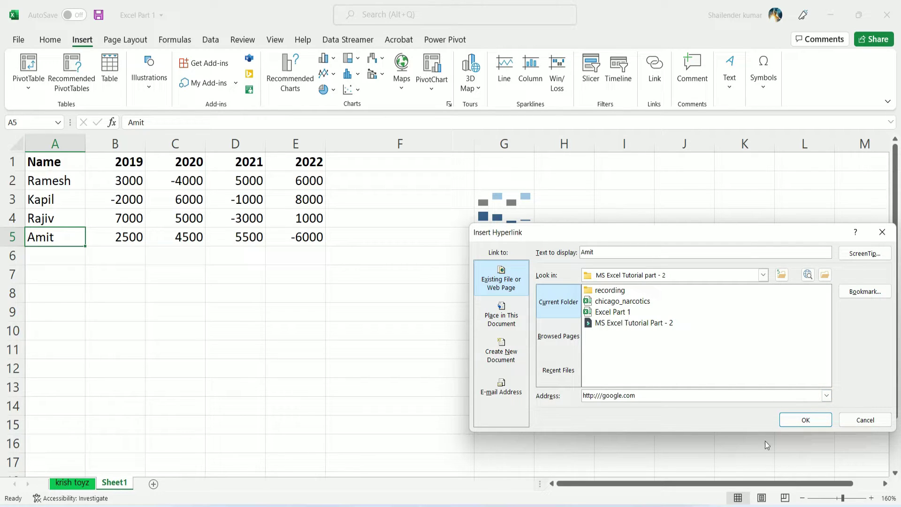
click(804, 419)
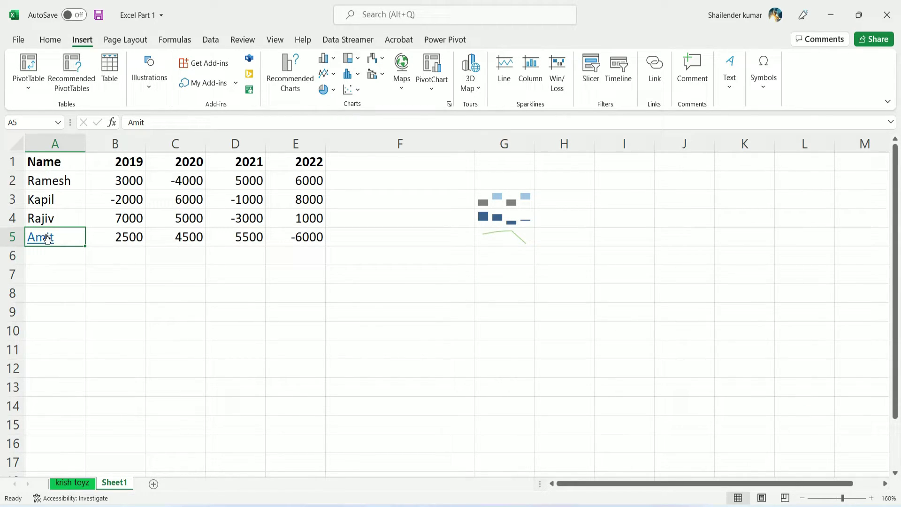
mouse_move(40, 237)
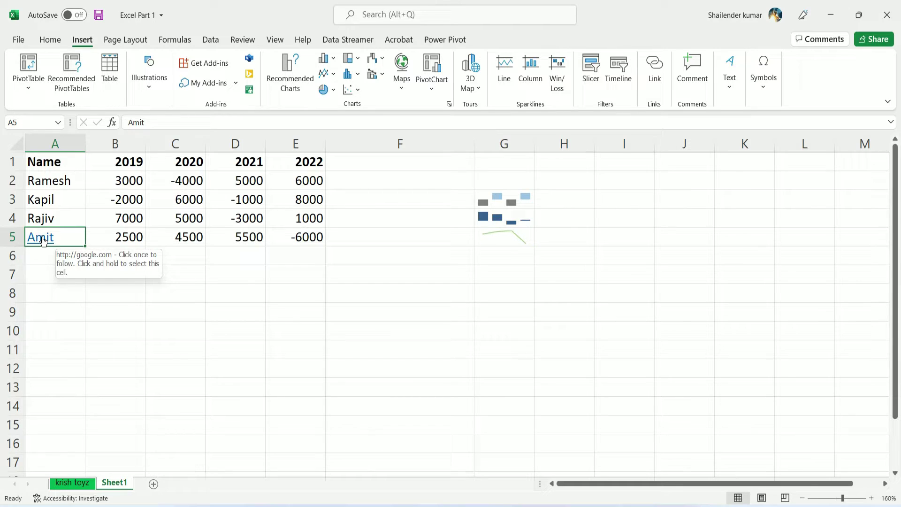
click(43, 240)
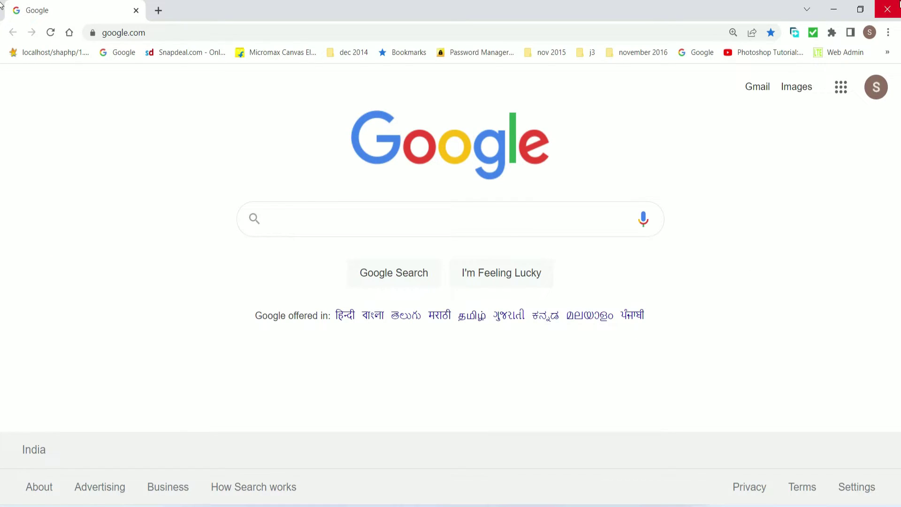
Step: Close the Chrome window showing Google to return to the workbook
click(891, 10)
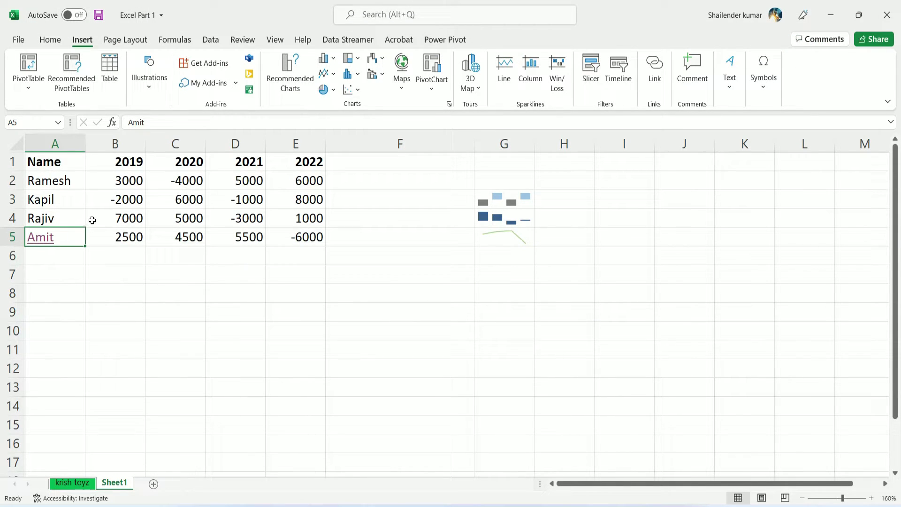
Step: Remove the google.com hyperlink from cell A5 with Remove Hyperlink
right_click(72, 240)
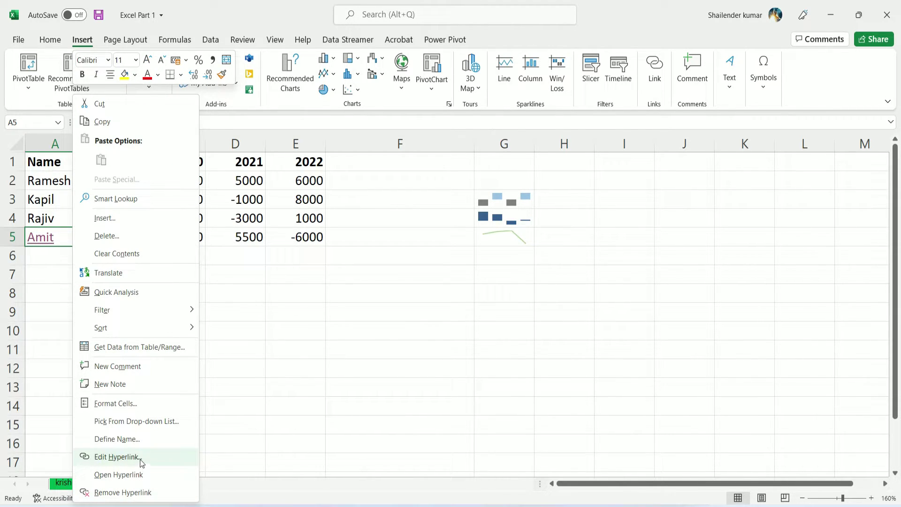
click(142, 499)
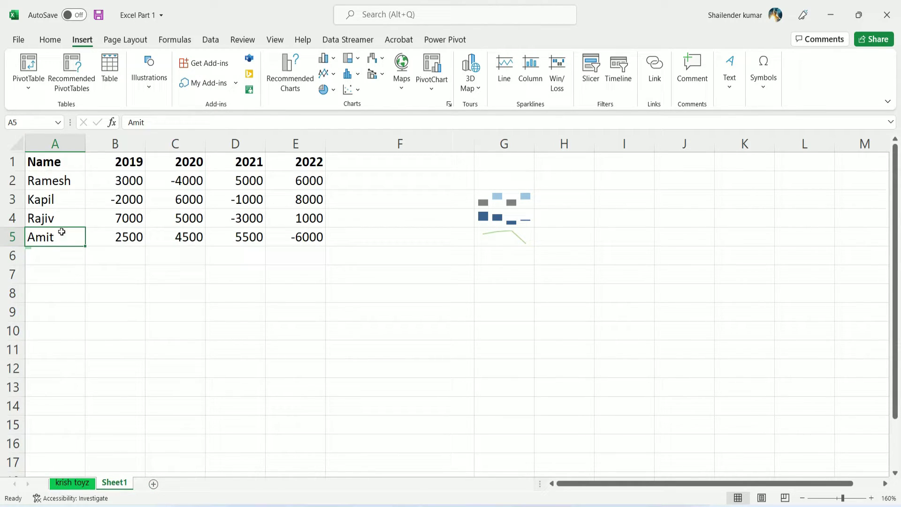
click(703, 77)
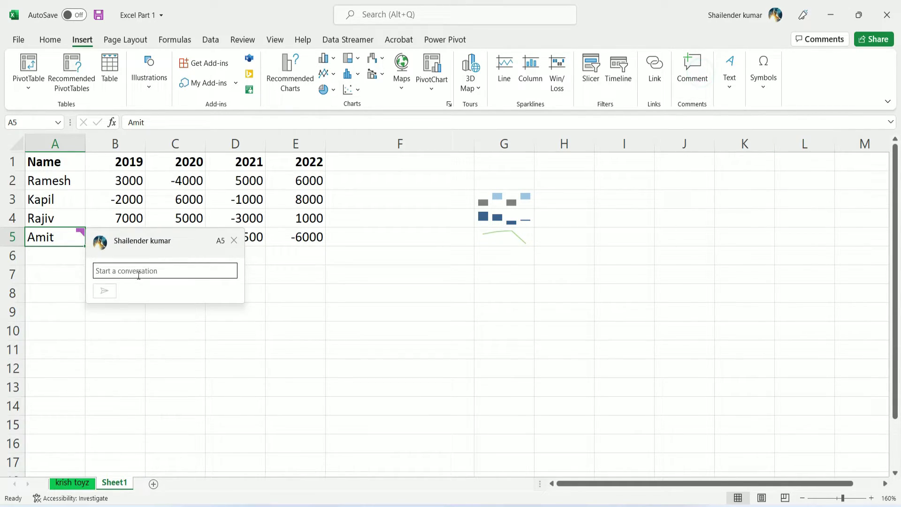
text(hello)
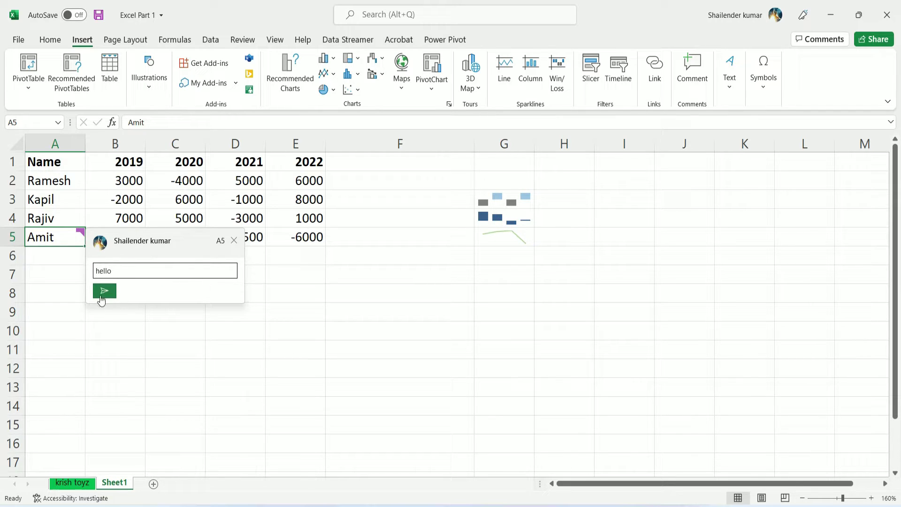
click(103, 292)
click(367, 324)
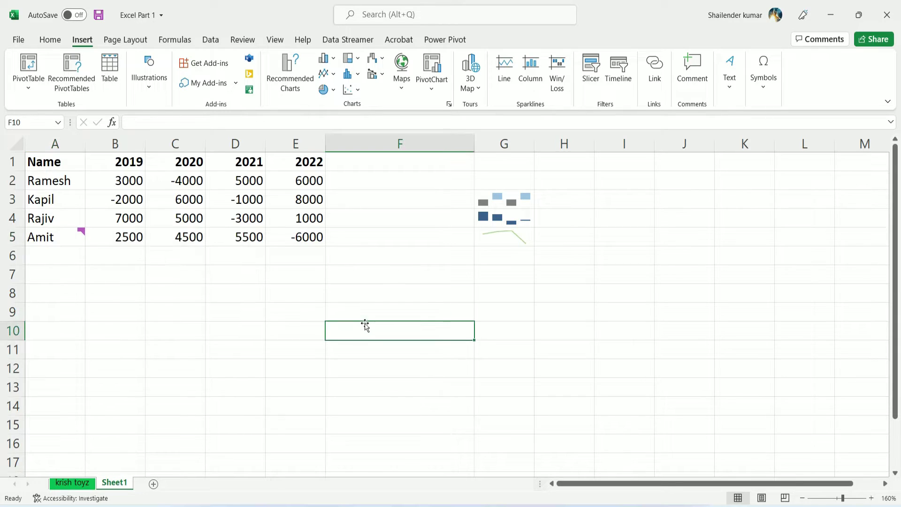
click(74, 234)
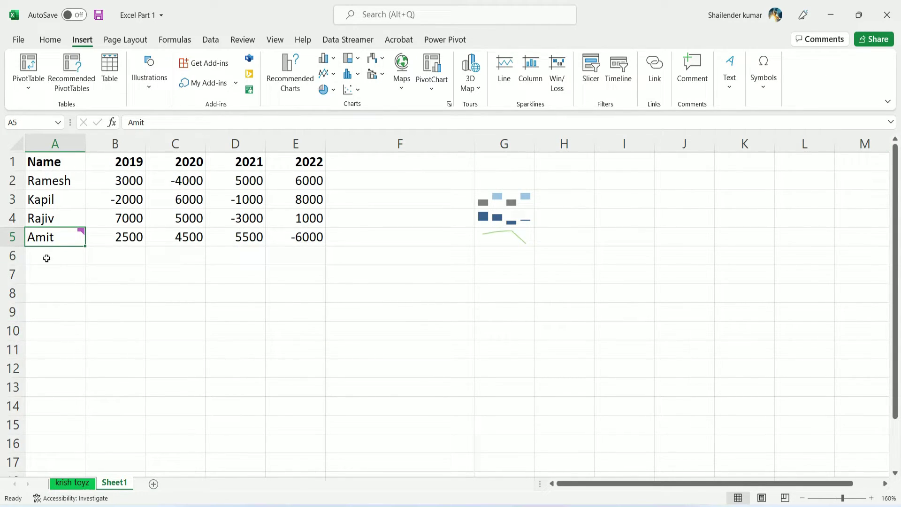
right_click(69, 236)
click(145, 422)
drag(514, 155, 505, 242)
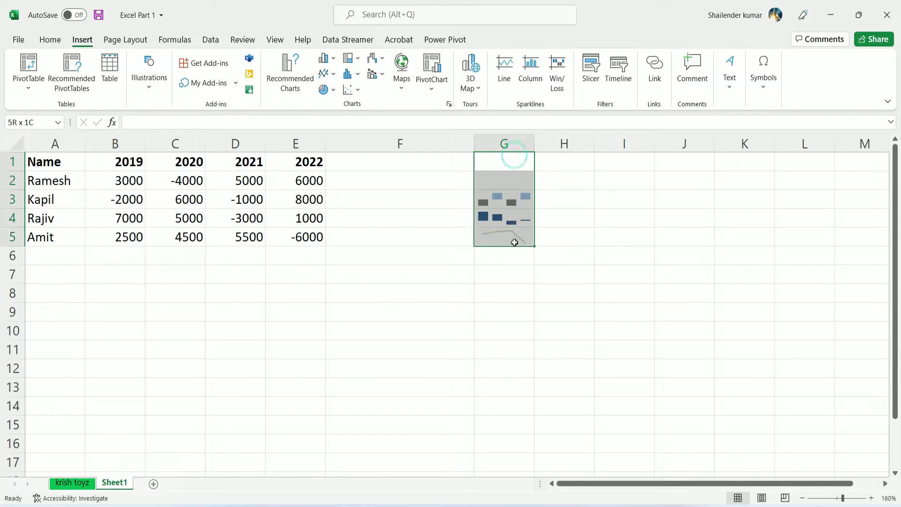
Step: Draw a text box on the sheet just below the sales table
click(563, 256)
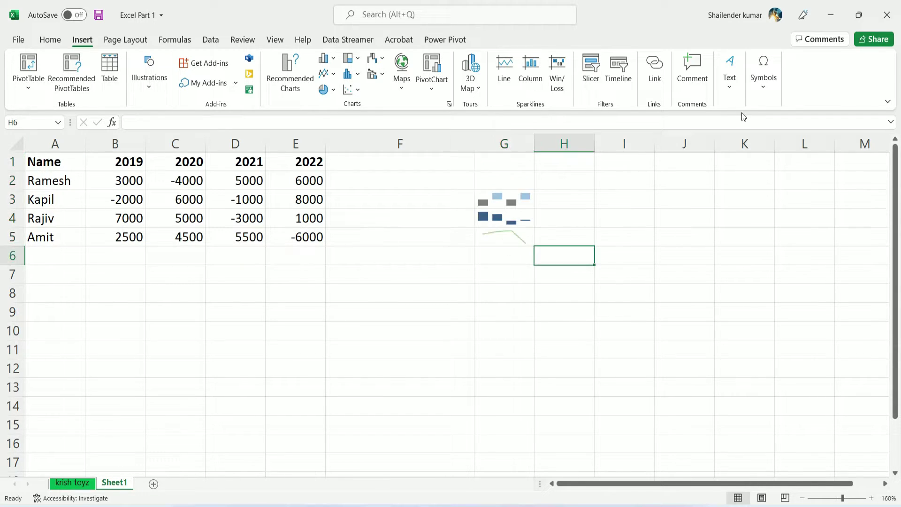
click(729, 87)
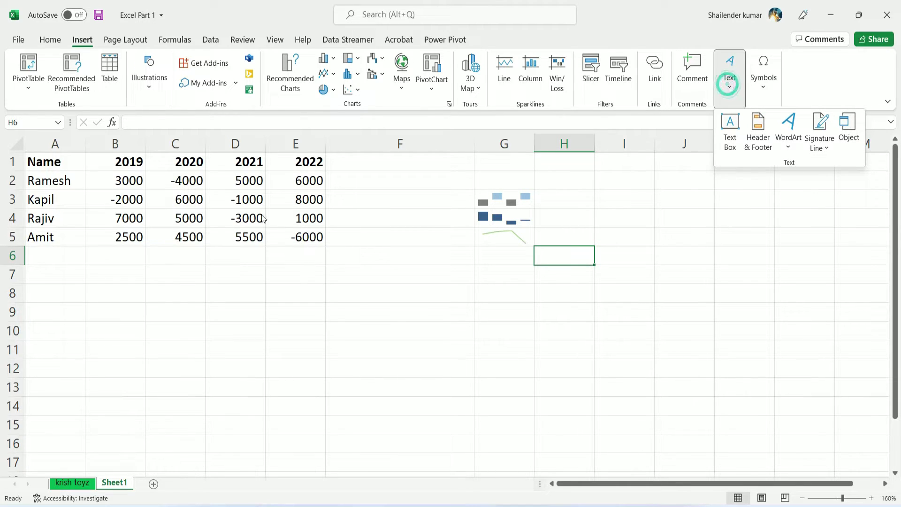
click(240, 311)
click(255, 307)
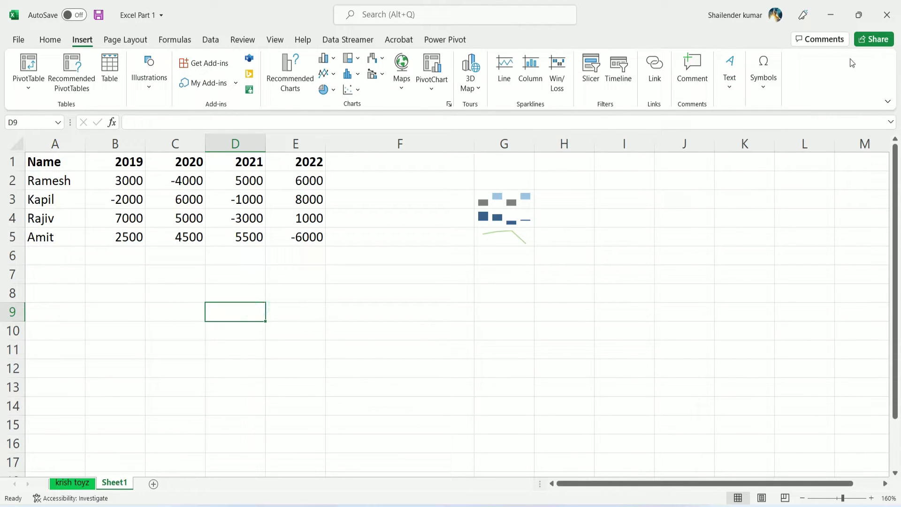
click(729, 88)
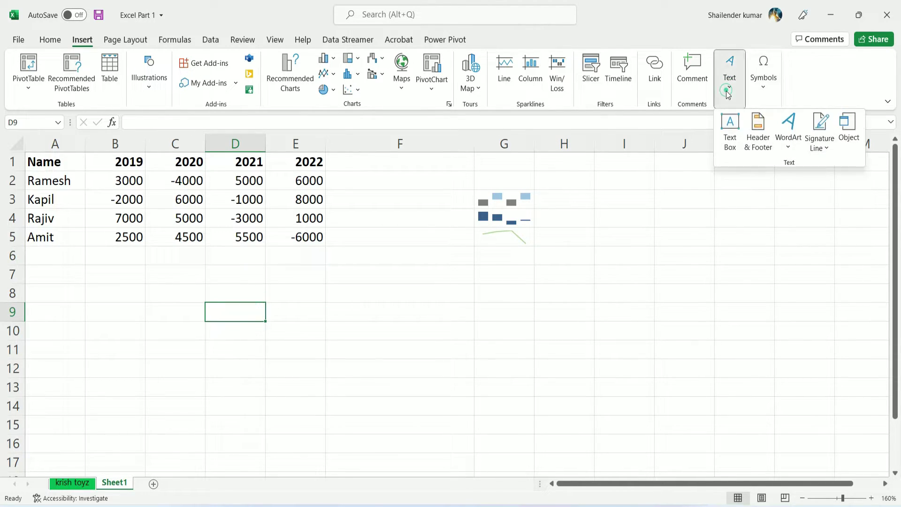
click(736, 136)
drag(290, 276, 527, 382)
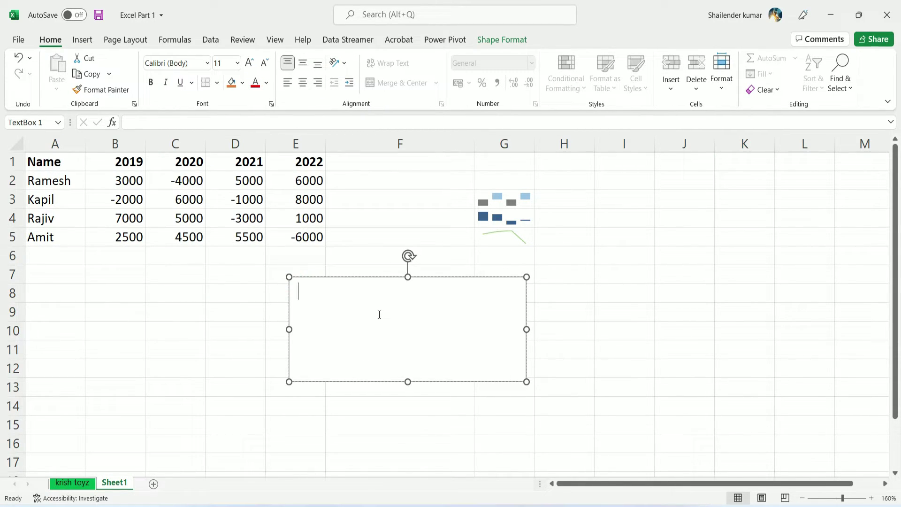
Step: Type 'hello this is my text box' and shrink the box to one line
text(hello this is my text  )
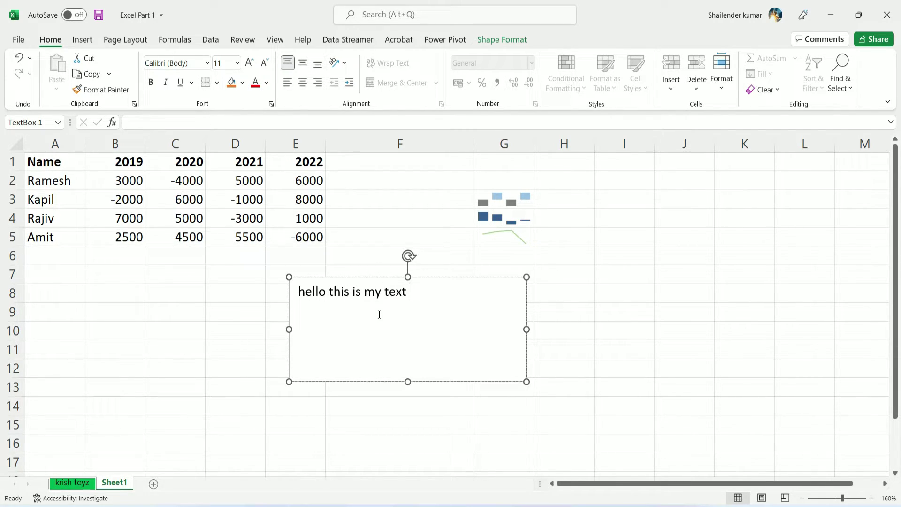
text(box)
drag(475, 277, 395, 289)
drag(466, 395, 385, 317)
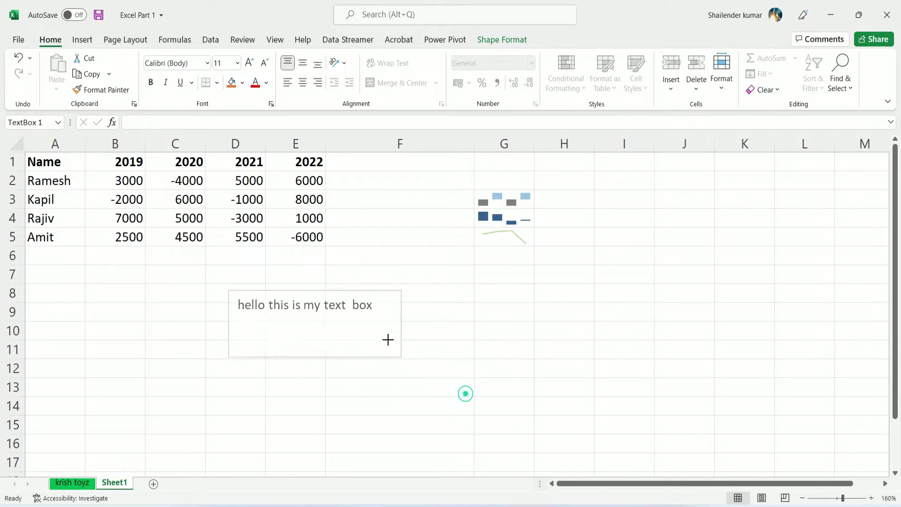
click(511, 369)
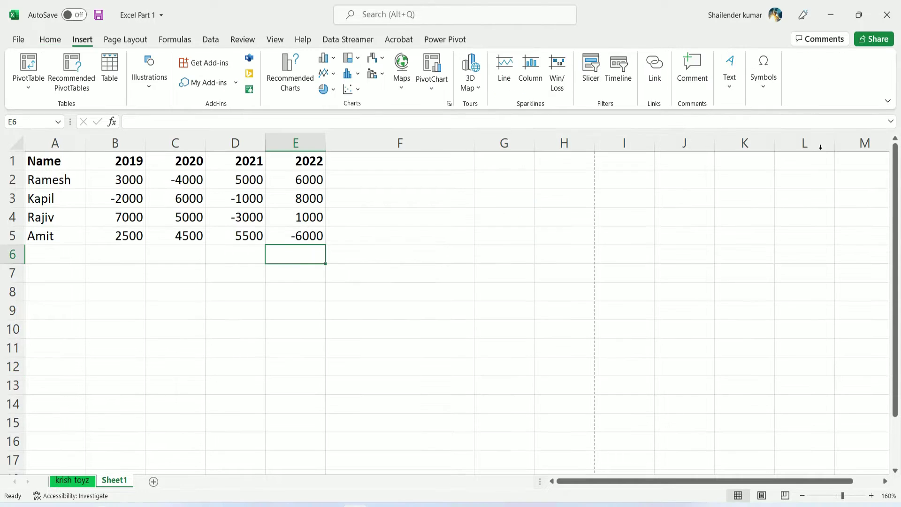
Step: Add 'Krish Toyz' as a bold centre page header
click(729, 75)
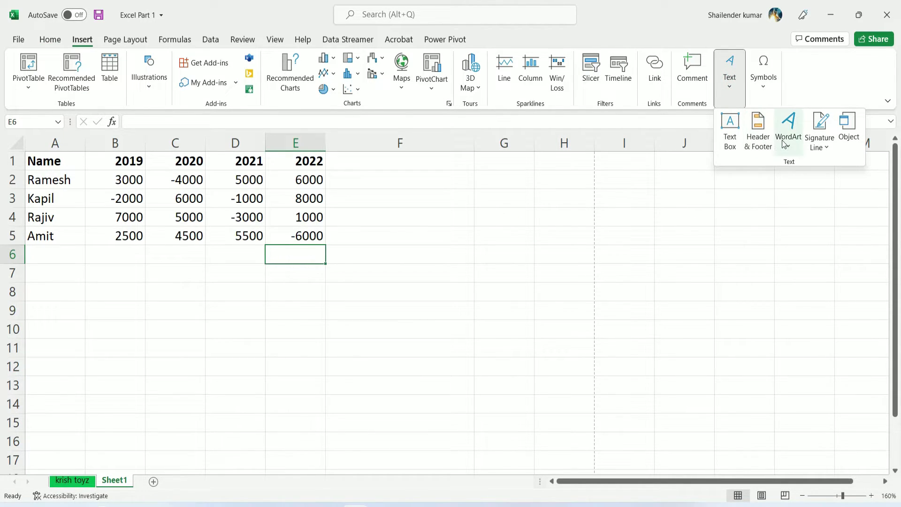
click(763, 141)
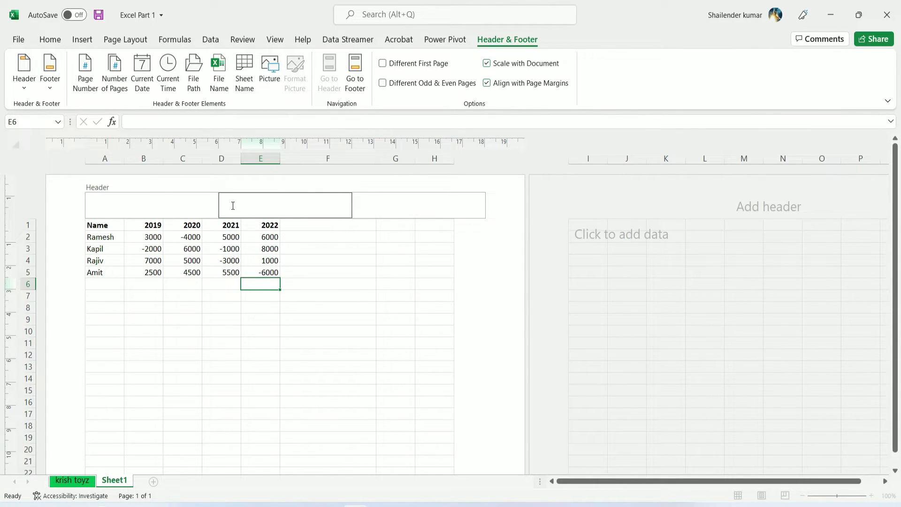
click(274, 208)
text(sh)
text( Toyz)
triple_click(324, 203)
key(ctrl+b)
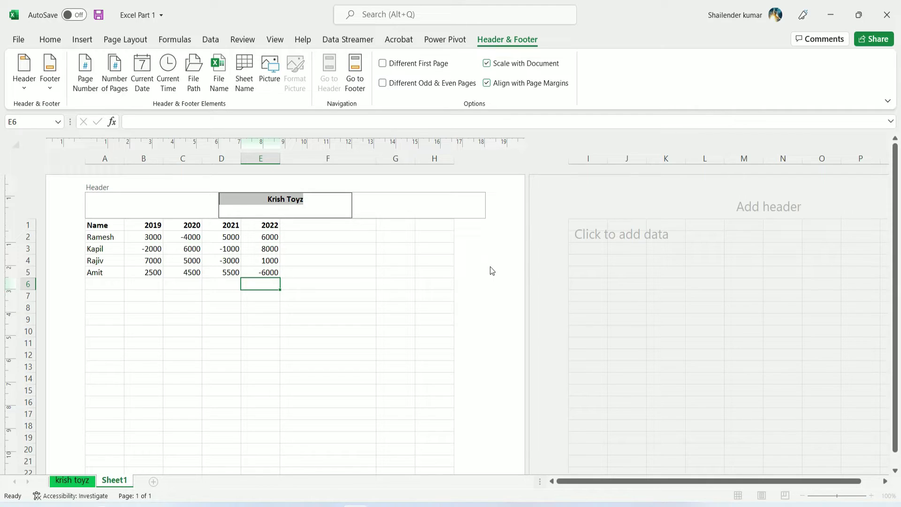
Step: Enter 'channel' in the centre footer section
drag(896, 200, 896, 209)
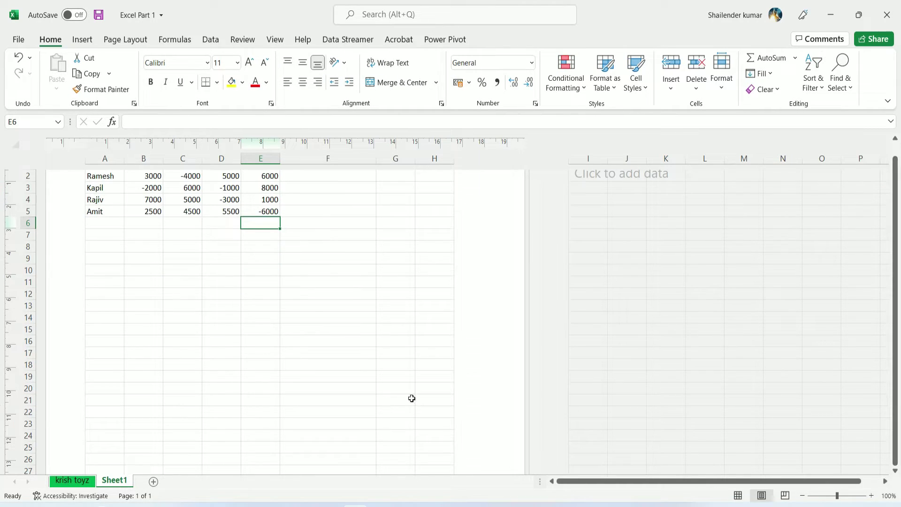
scroll(315, 346, down, 3)
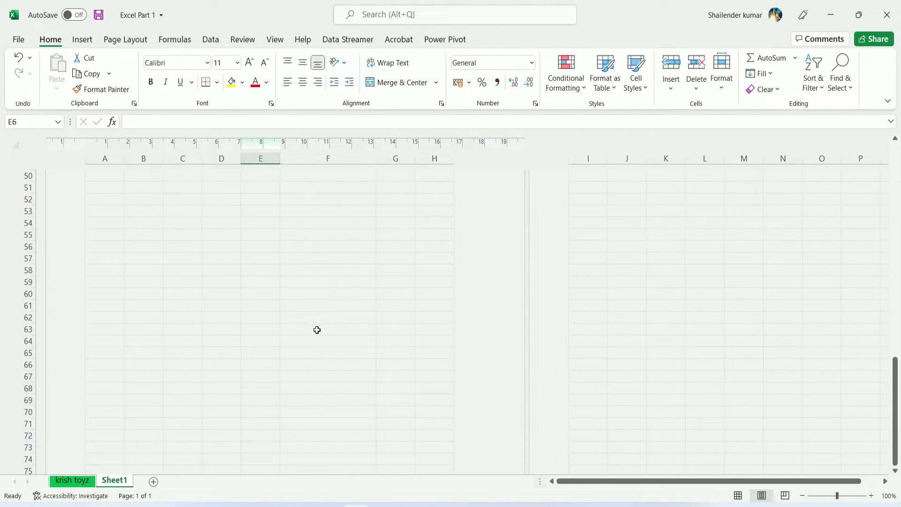
click(311, 274)
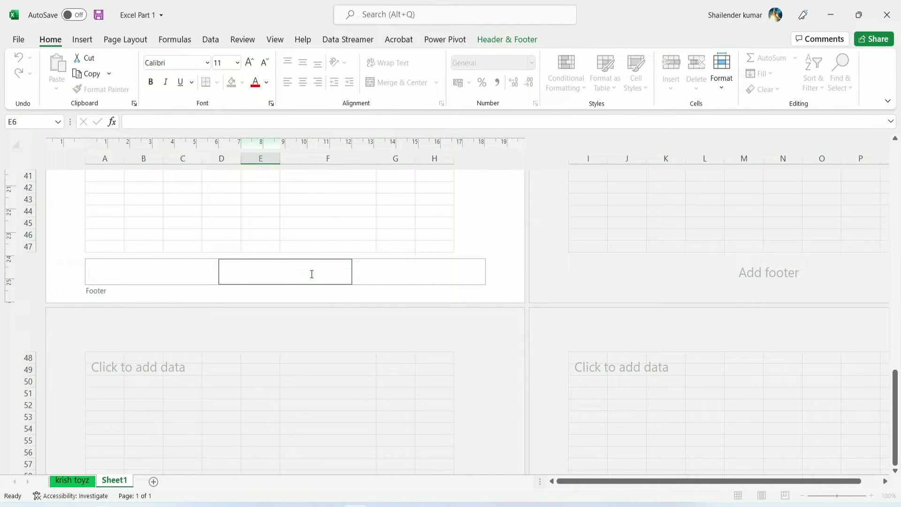
text(nw)
key(BackSpace)
text(el)
click(304, 219)
Step: Preview the printed page from the File menu
scroll(312, 230, up, 10)
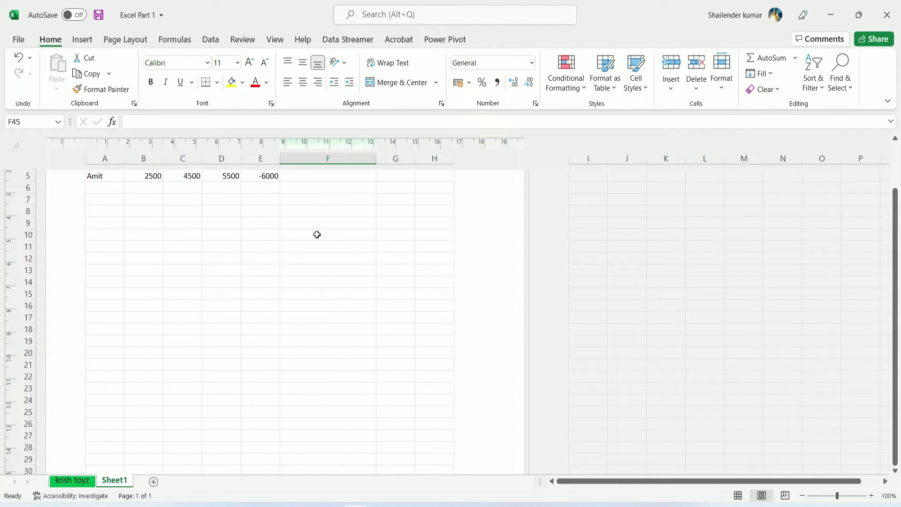
scroll(317, 234, up, 3)
click(116, 244)
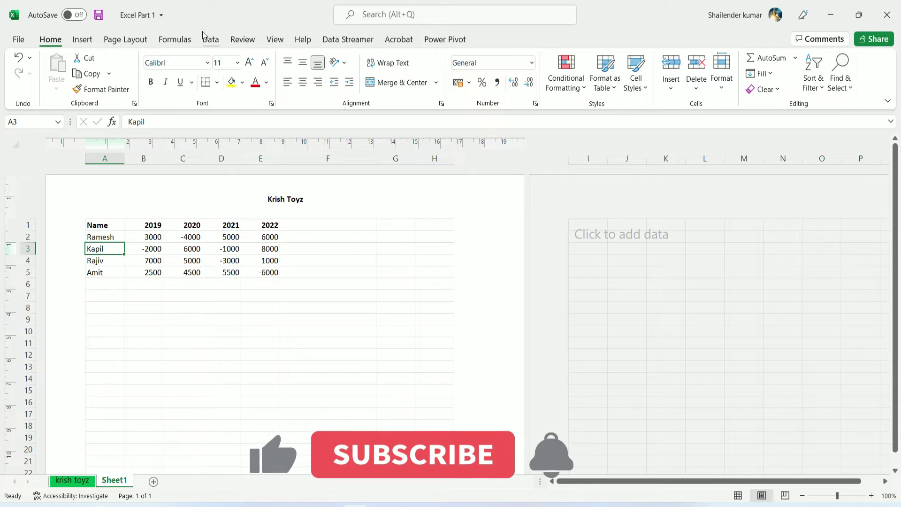
click(20, 37)
click(37, 263)
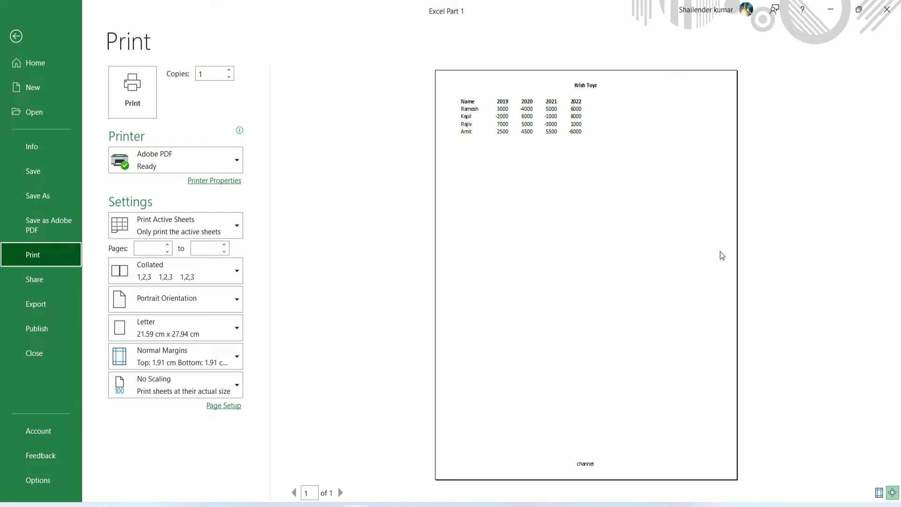
Step: Close the print preview and switch the sheet back to Normal view
key(Escape)
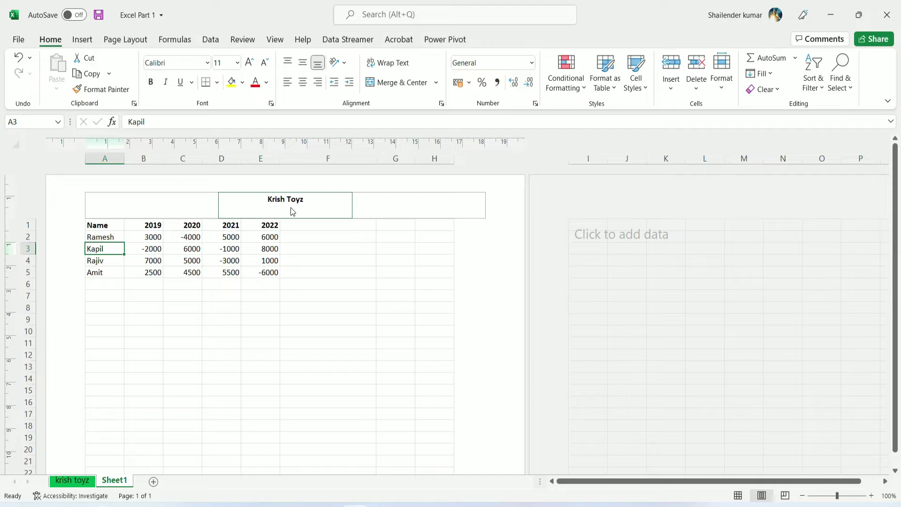
click(300, 203)
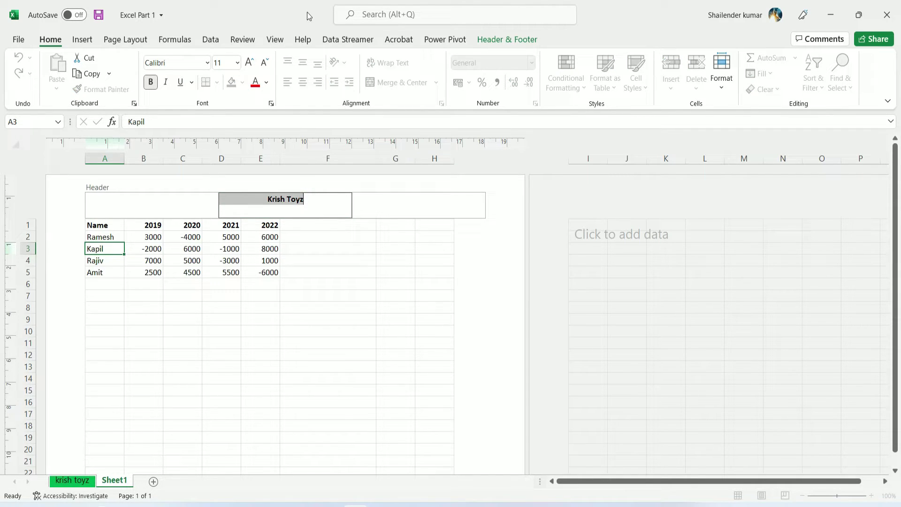
click(276, 41)
click(359, 345)
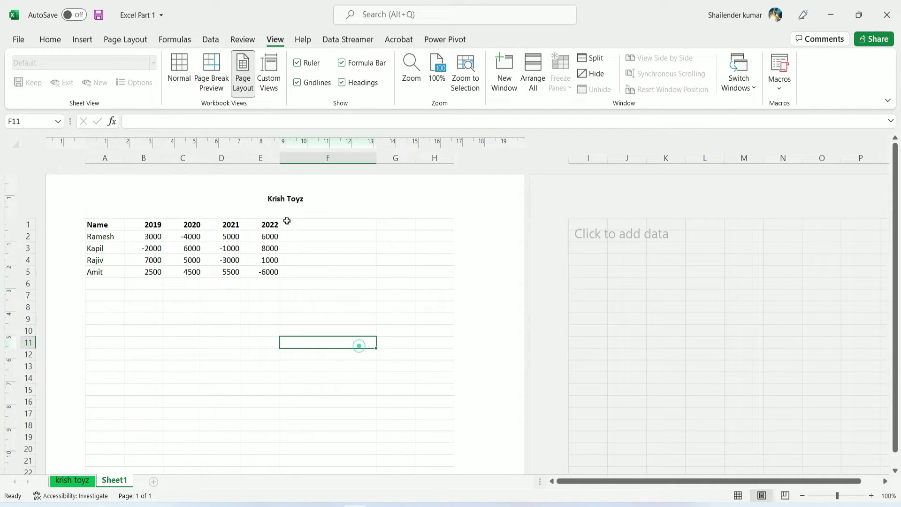
click(179, 66)
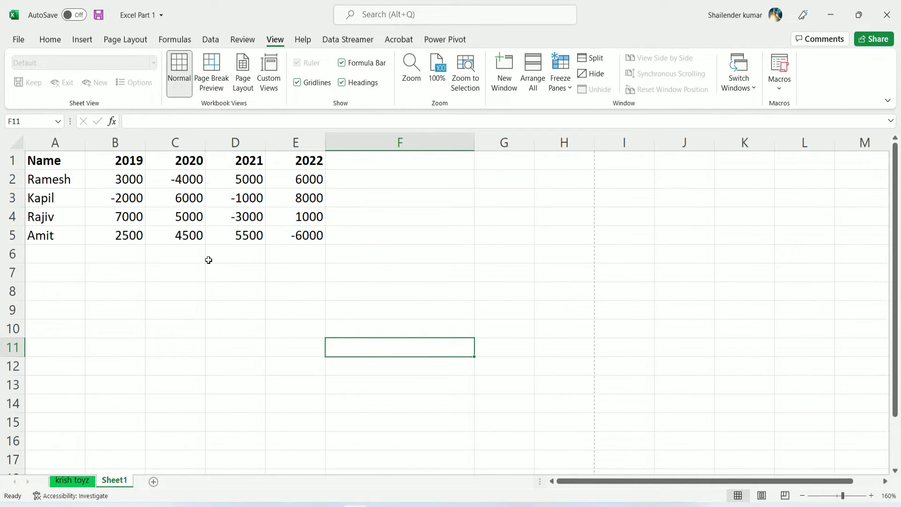
click(186, 254)
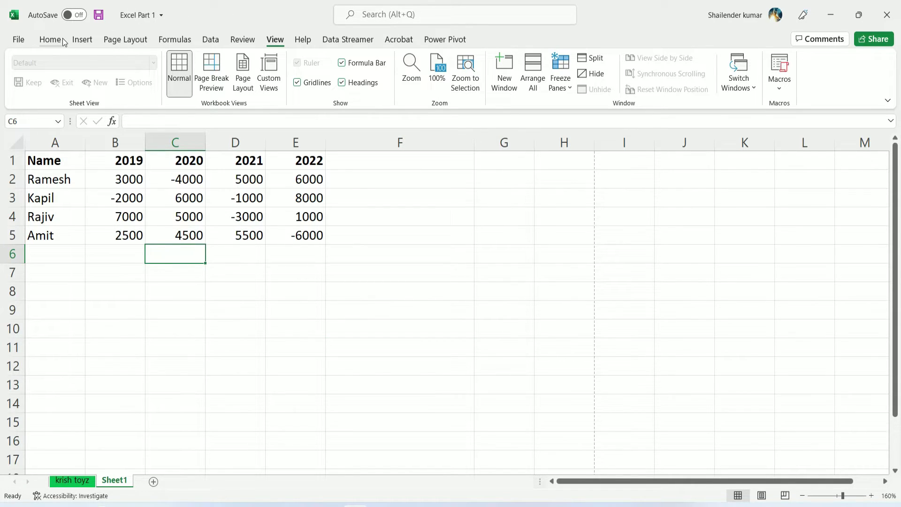
click(82, 40)
click(734, 89)
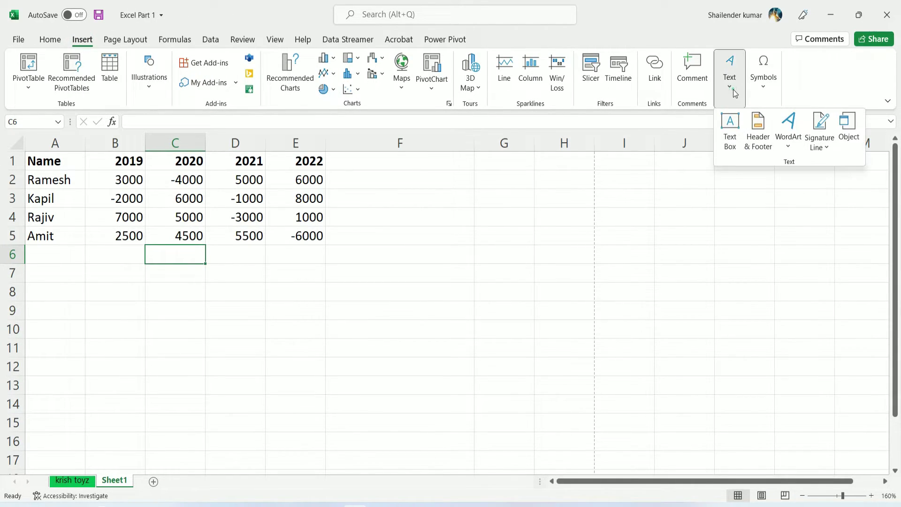
Step: Insert yellow outlined WordArt reading 'krish toyz' and place it below the table around rows 7–12
click(796, 135)
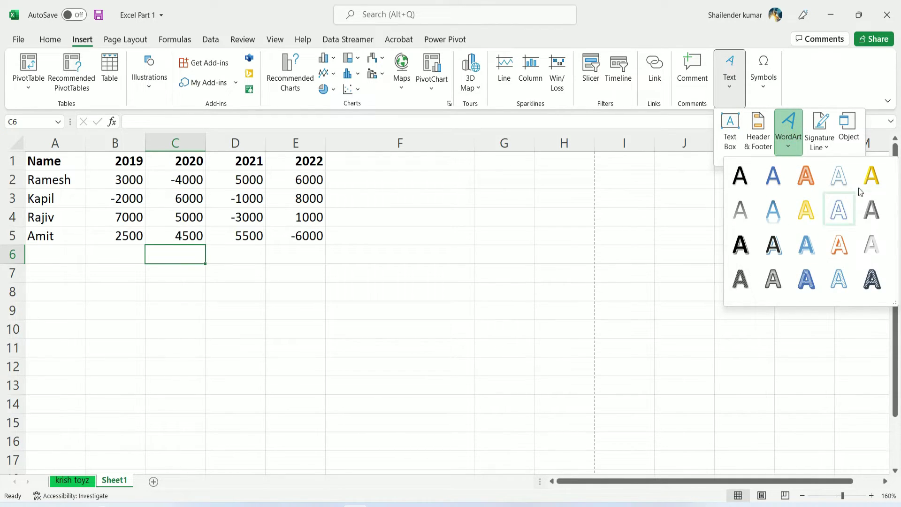
click(813, 220)
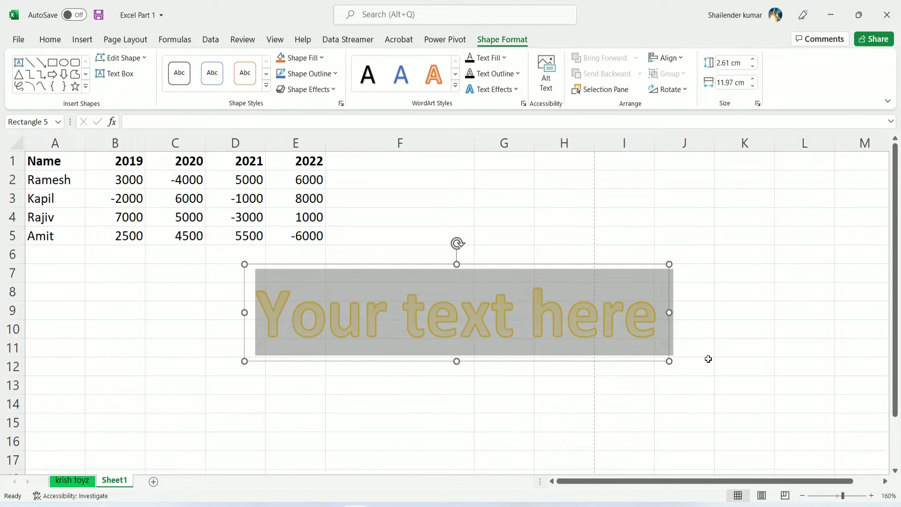
text(krish)
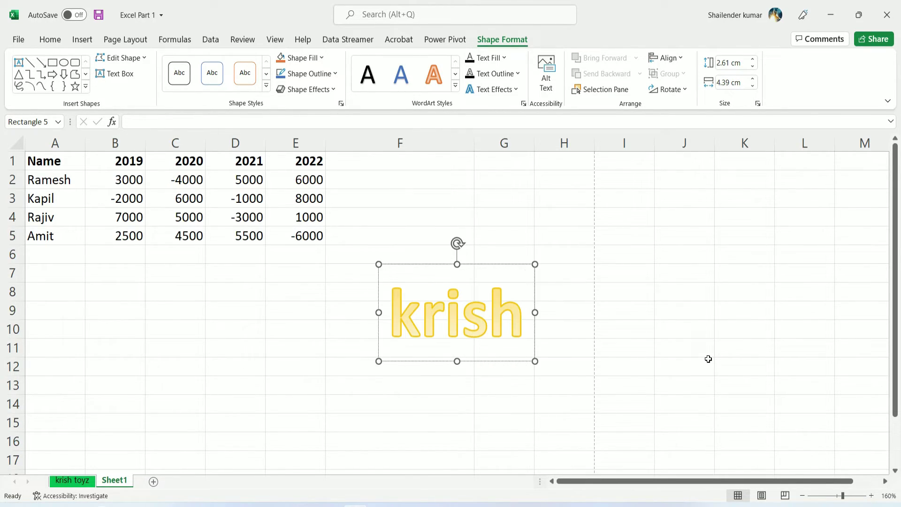
text( toy)
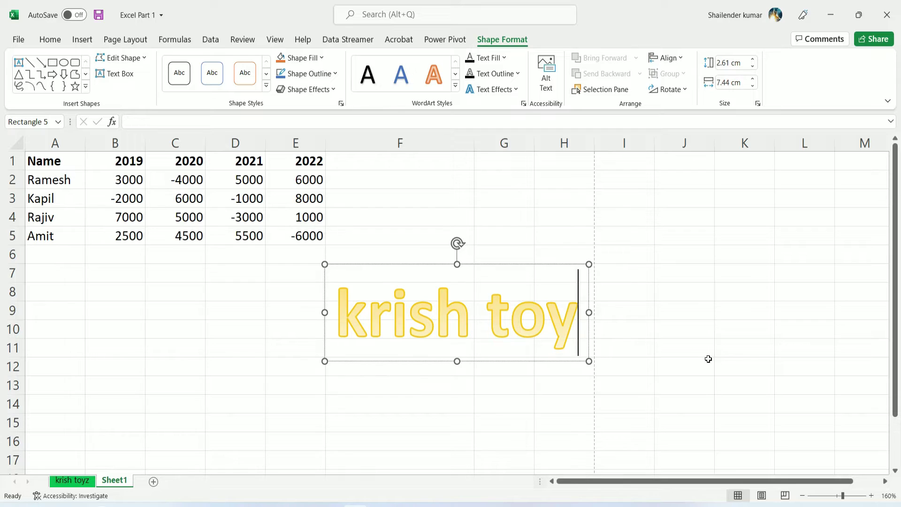
text(z)
click(660, 287)
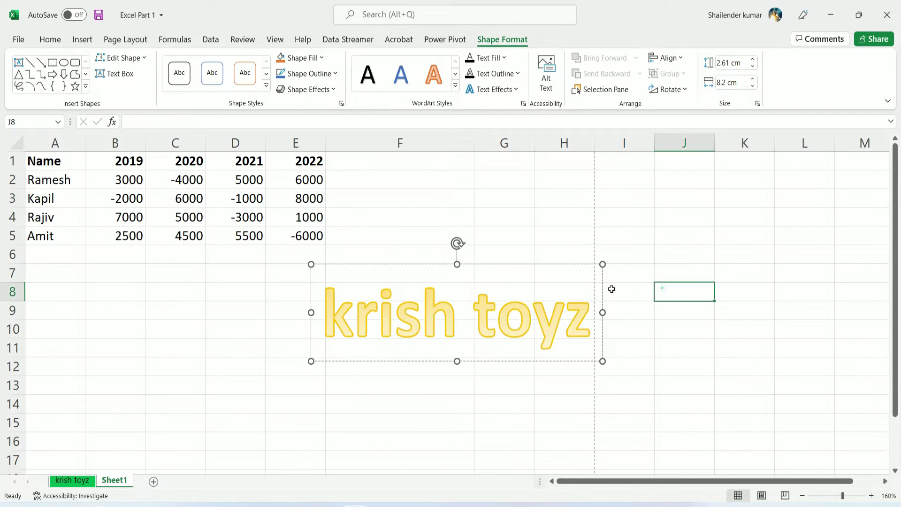
click(512, 319)
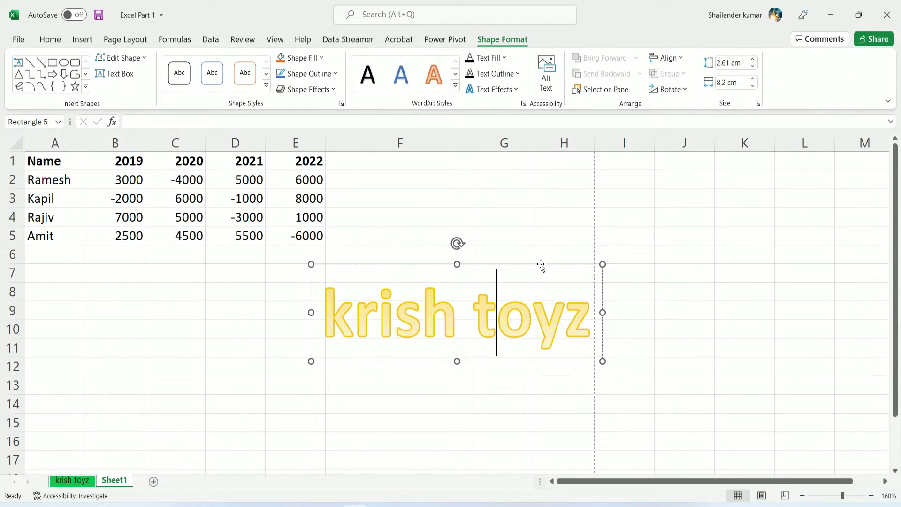
mouse_move(539, 264)
mouse_down()
mouse_move(630, 226)
mouse_move(655, 236)
mouse_up()
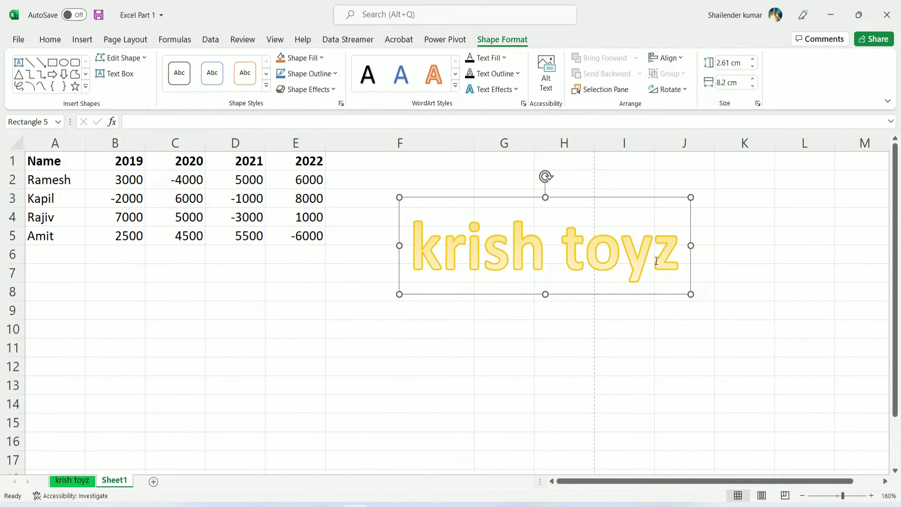
drag(633, 297, 568, 377)
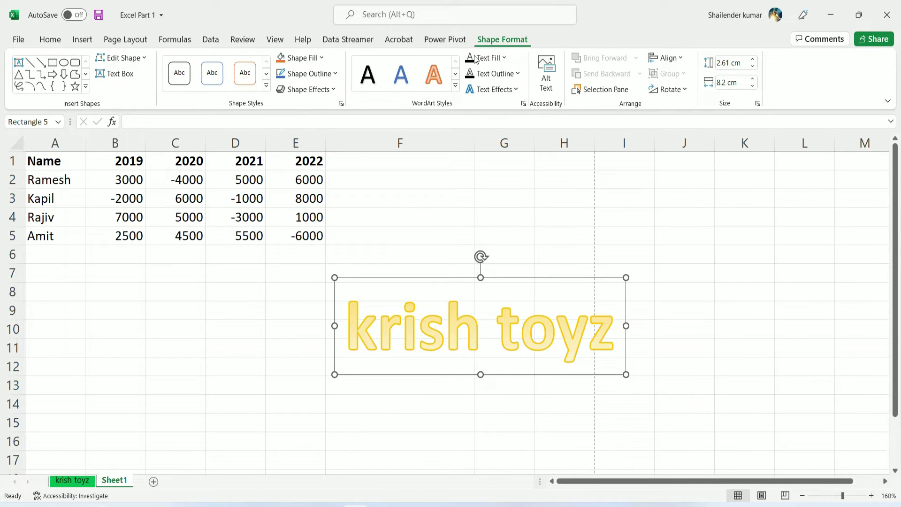
Step: Apply the dark patterned WordArt text style and the solid orange shape style to krish toyz
click(456, 89)
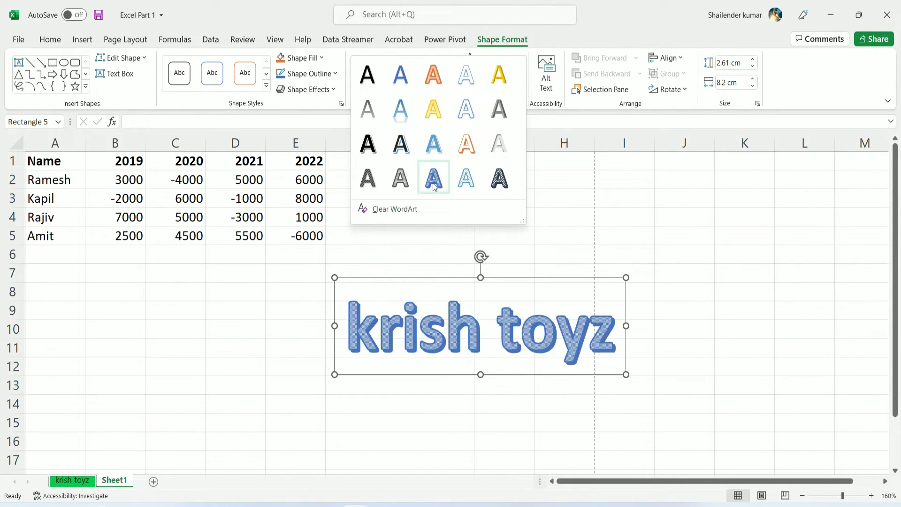
click(499, 178)
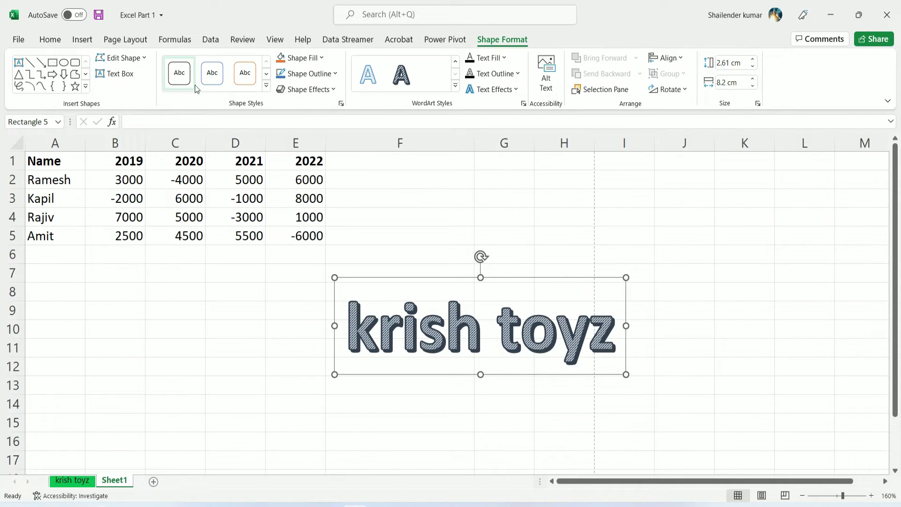
click(267, 88)
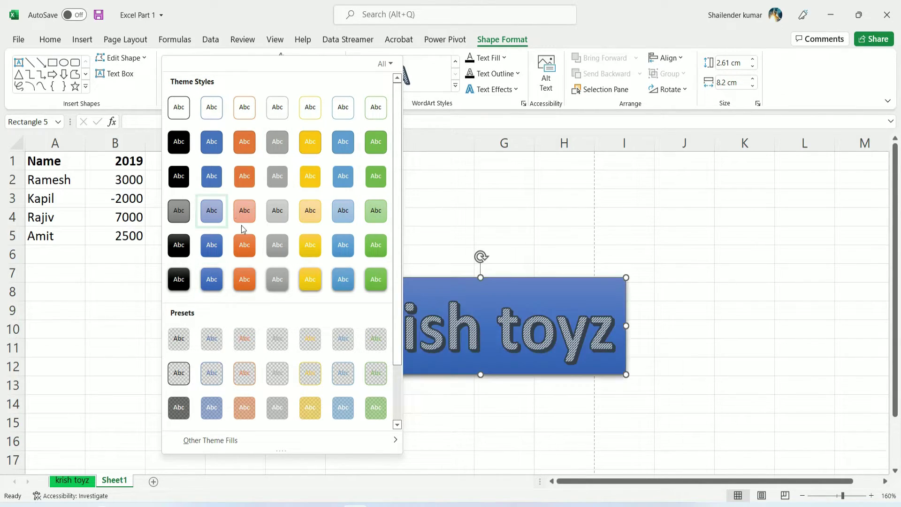
click(244, 245)
click(712, 336)
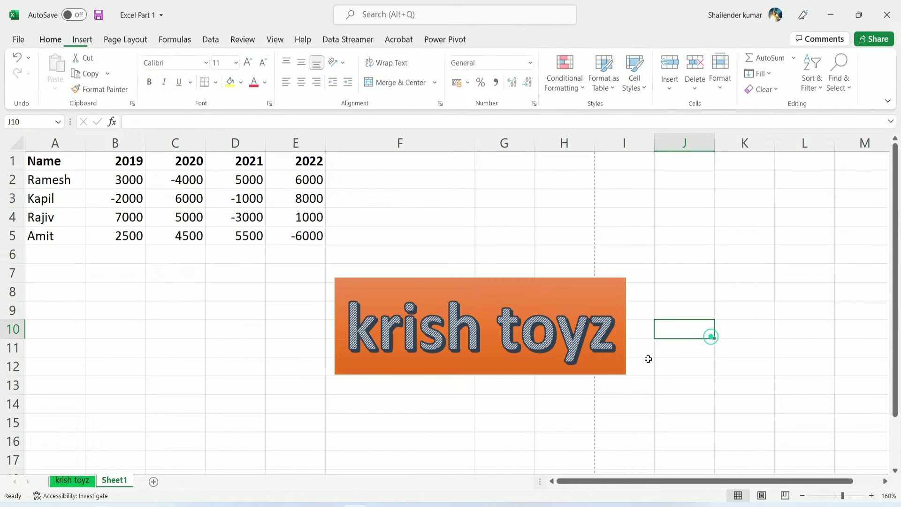
Step: Move the krish toyz shape right over columns G–K and give it a light-green outline
click(509, 371)
drag(503, 376, 599, 347)
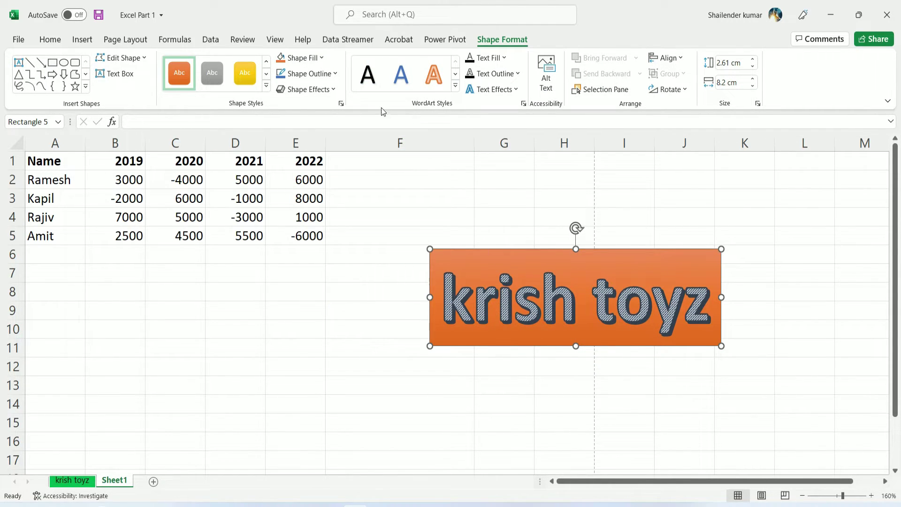
click(310, 74)
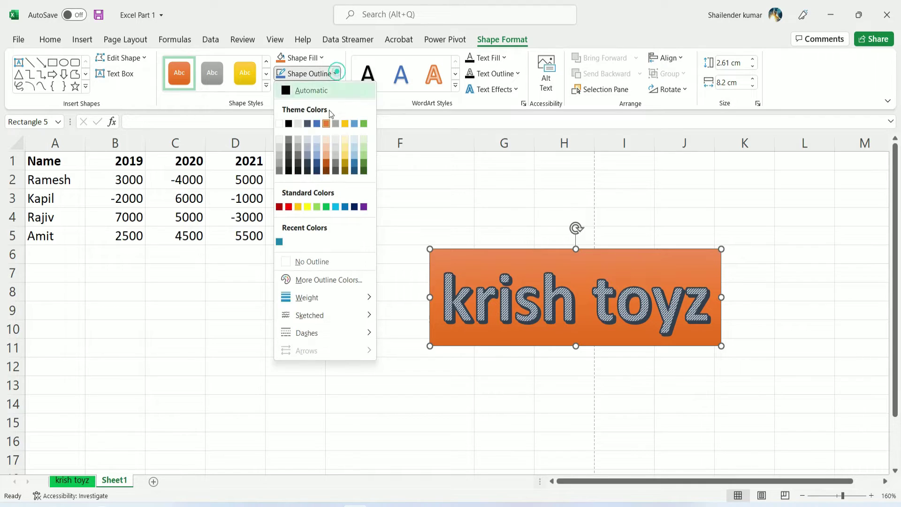
click(317, 207)
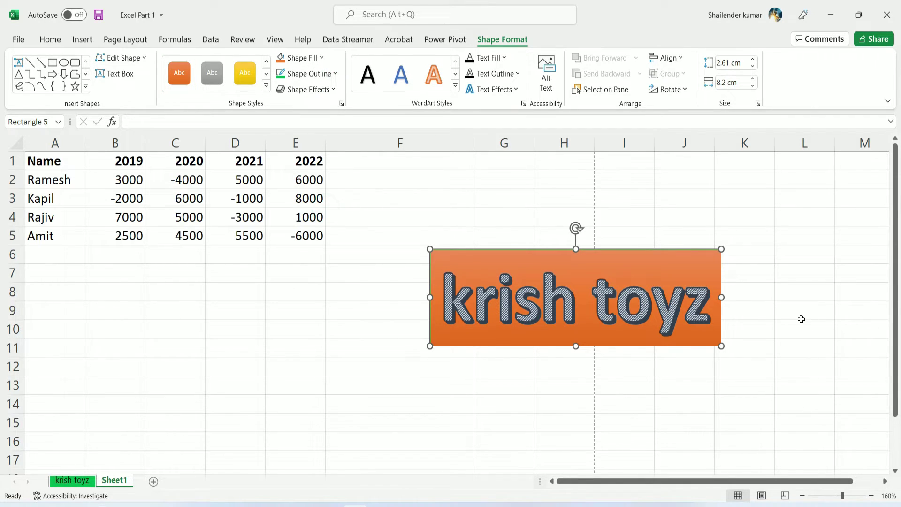
click(802, 321)
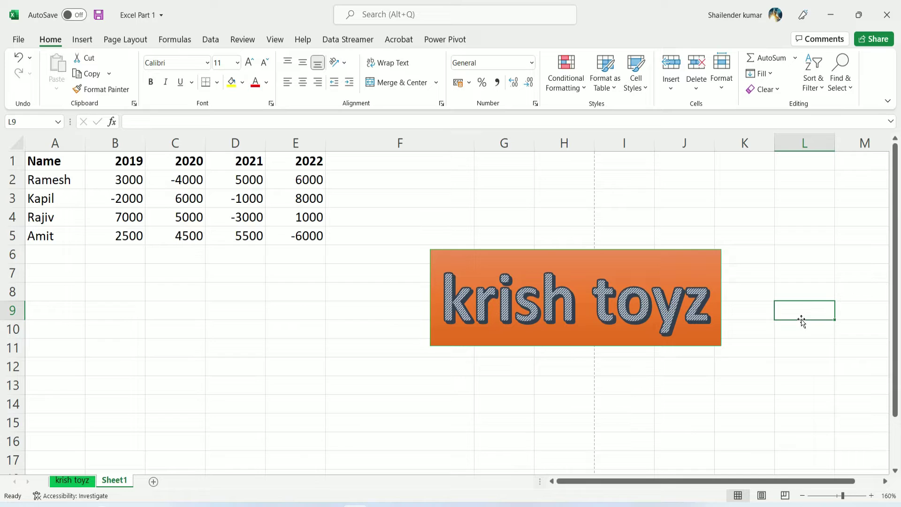
Step: Add an orange glow shape effect around the krish toyz shape
click(639, 259)
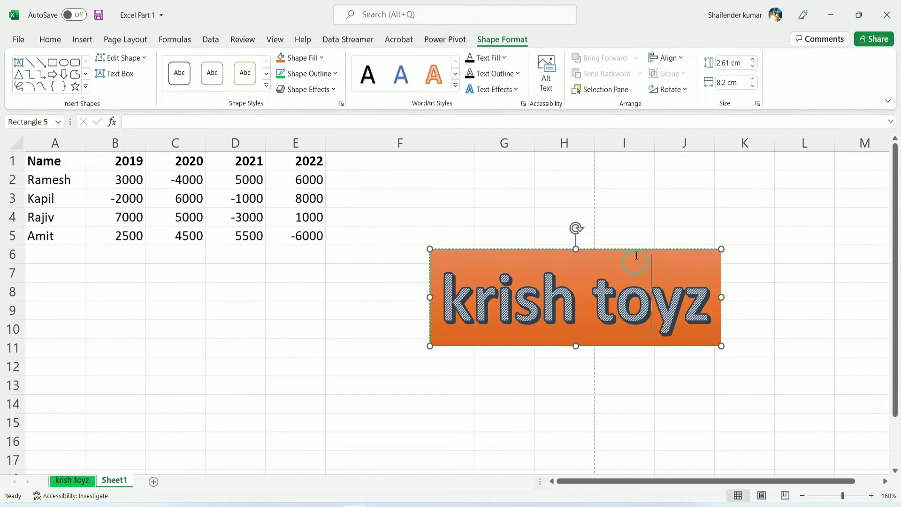
ctrl+scroll(604, 213, up, 3)
ctrl+scroll(607, 206, up, 3)
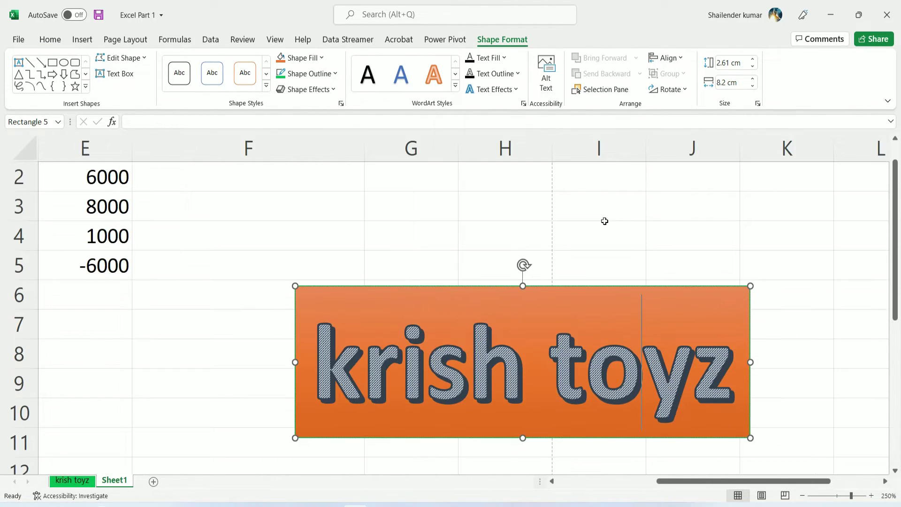
ctrl+scroll(603, 225, up, 4)
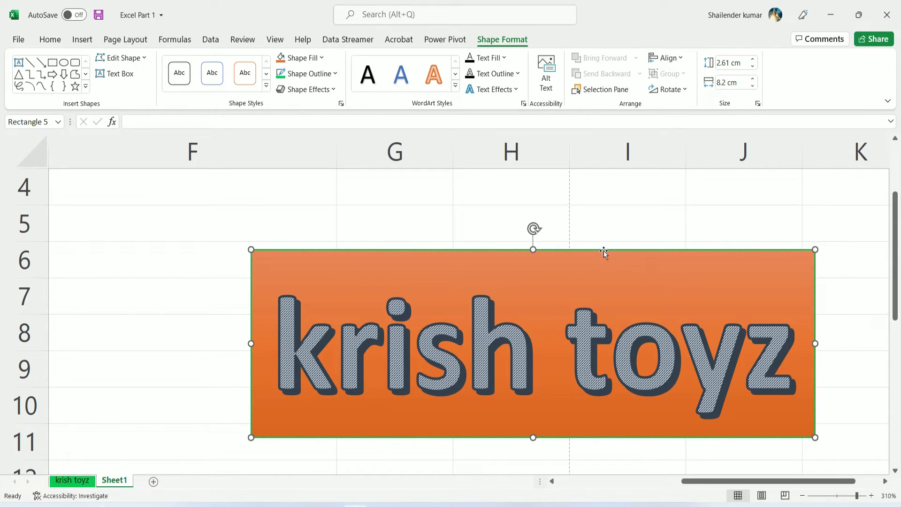
ctrl+scroll(600, 249, down, 4)
ctrl+scroll(599, 246, down, 4)
ctrl+scroll(600, 245, down, 1)
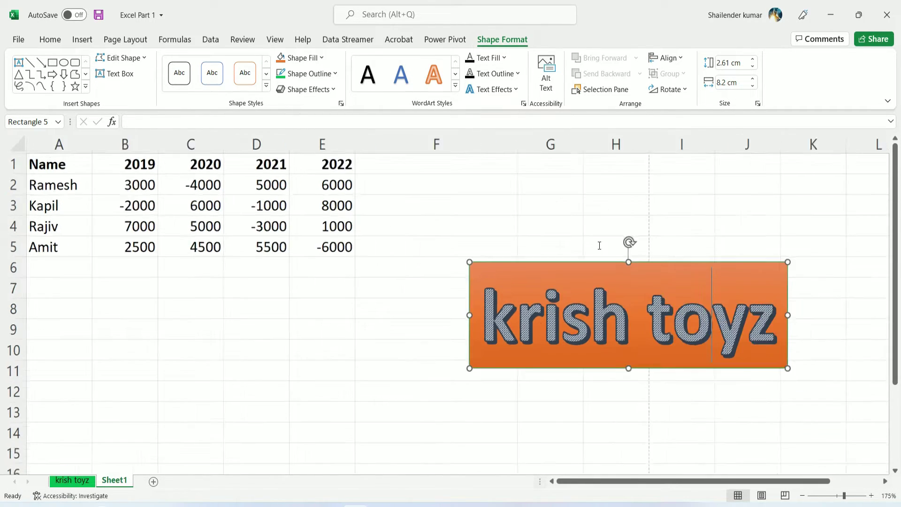
ctrl+scroll(599, 245, down, 2)
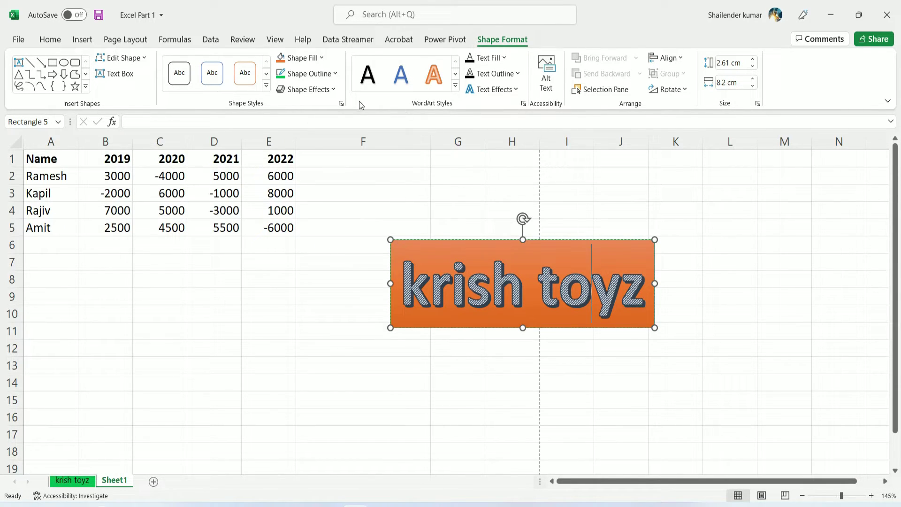
click(335, 92)
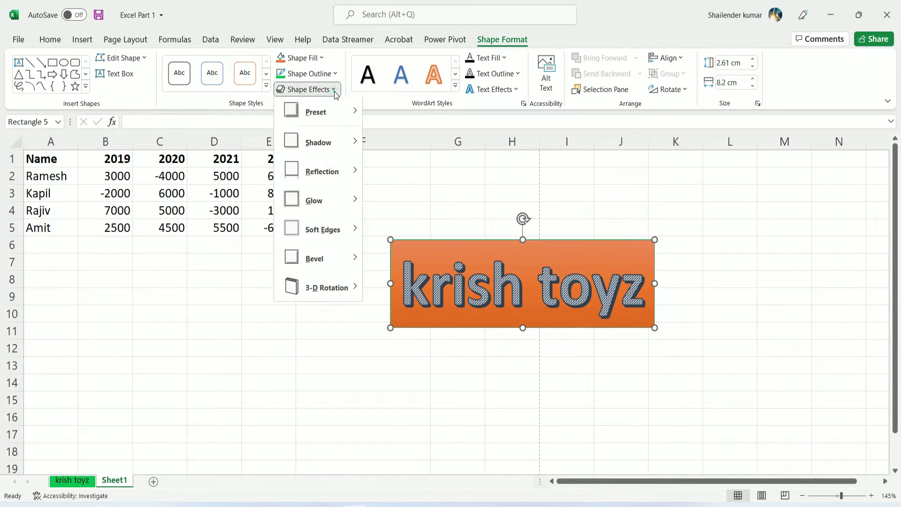
mouse_move(317, 201)
click(426, 291)
click(801, 316)
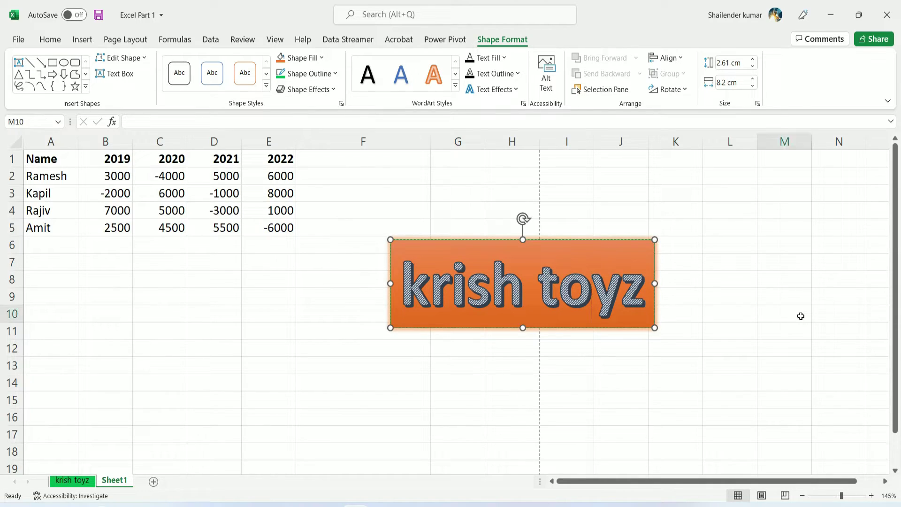
Step: Try a perspective 3-D rotation preset on the shape, then undo it to keep it flat
click(535, 241)
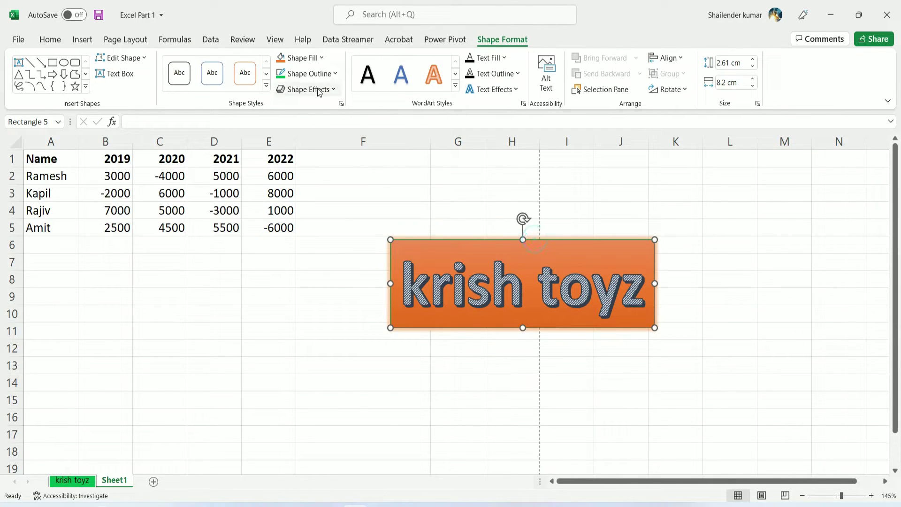
click(331, 88)
mouse_move(325, 288)
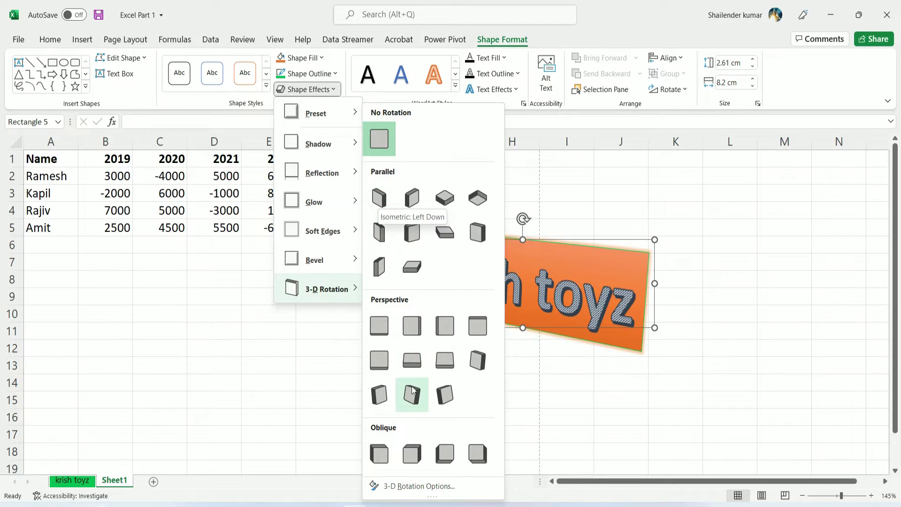
click(474, 363)
click(697, 401)
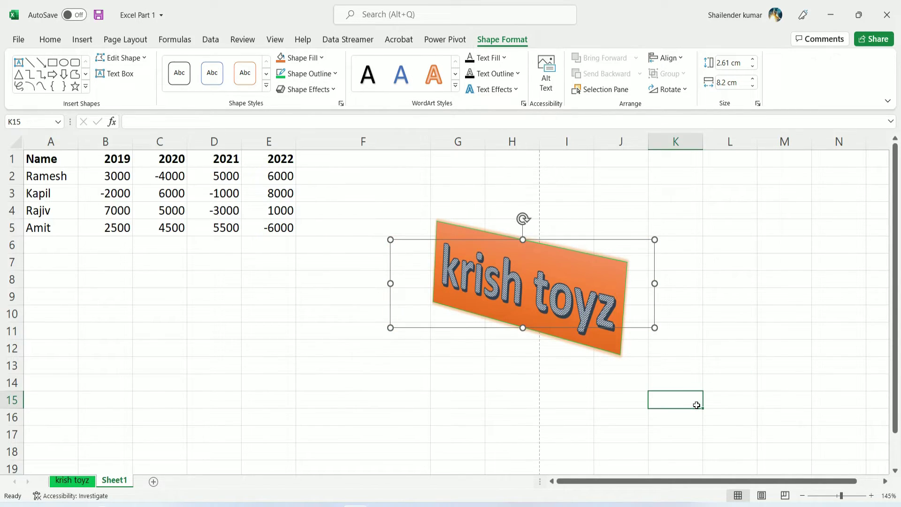
key(ctrl+z)
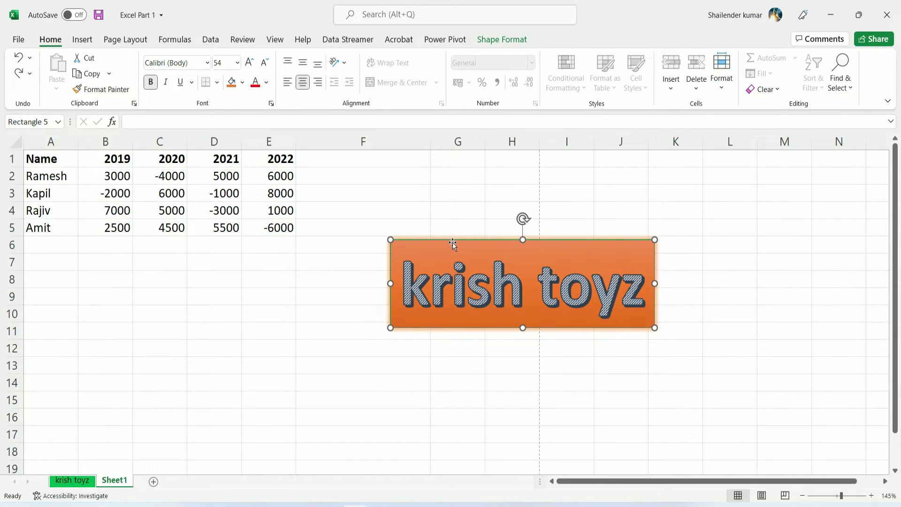
click(499, 40)
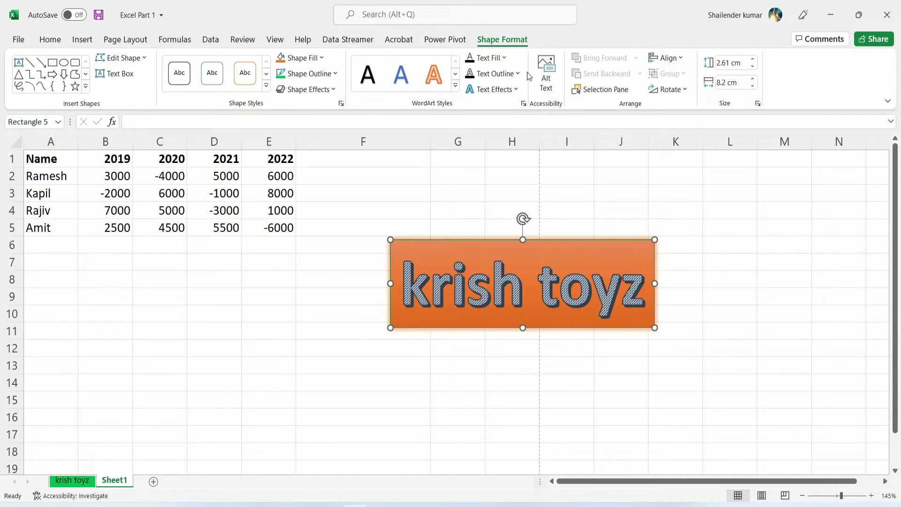
Step: Colour the krish toyz text light blue, then delete the whole shape
click(506, 57)
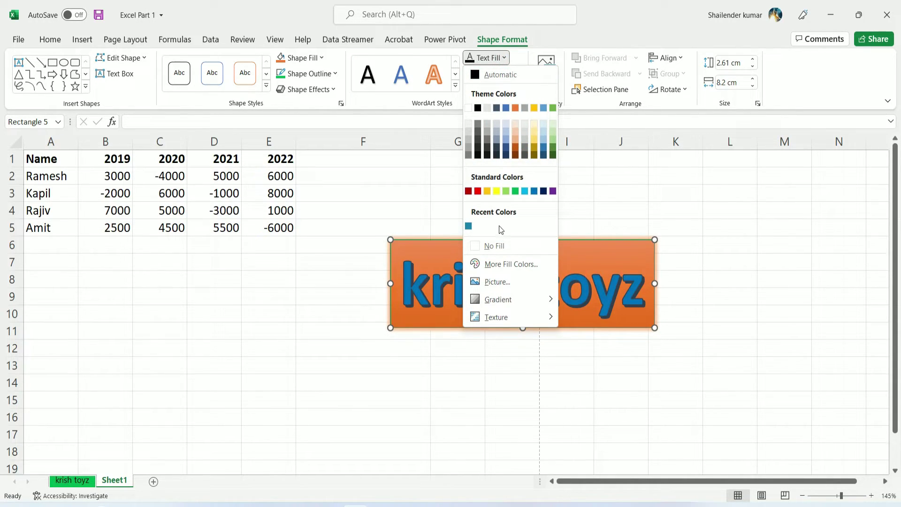
click(525, 192)
click(718, 241)
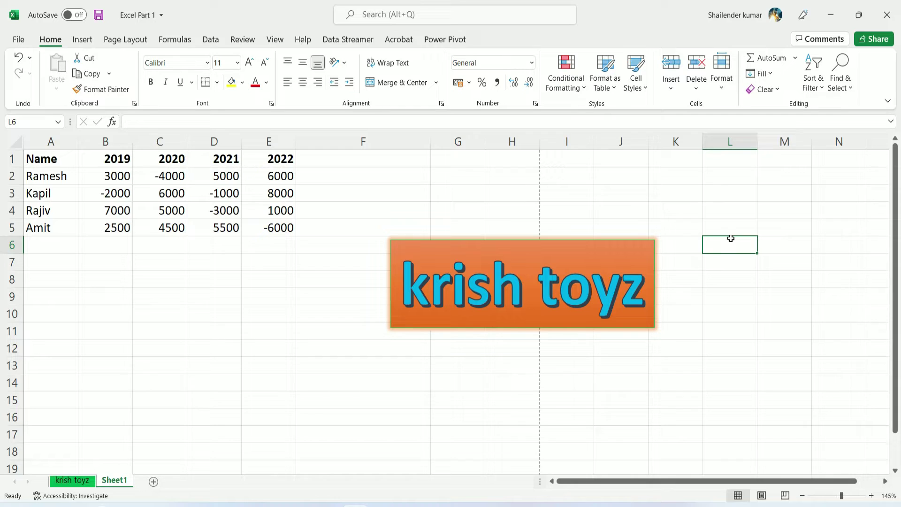
click(651, 235)
key(Delete)
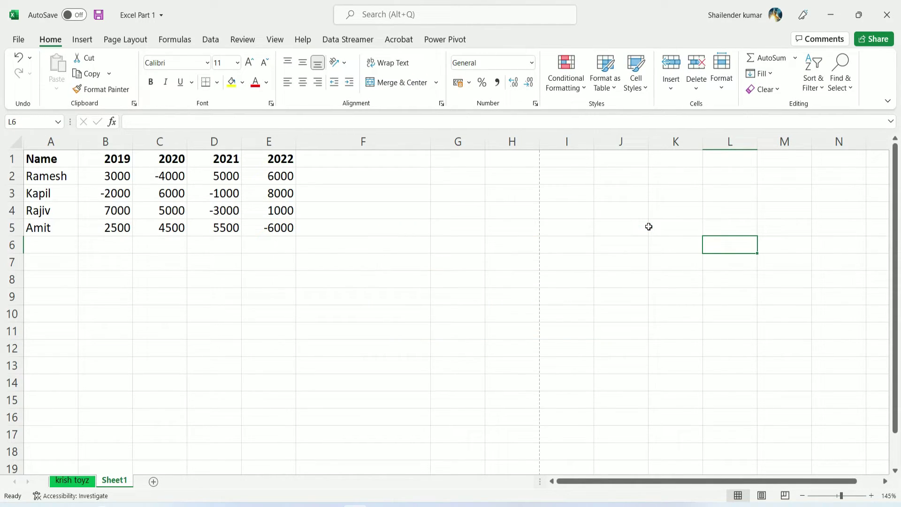
Step: Start a Microsoft Office Signature Line from Insert > Text, then cancel the setup without adding one
click(79, 45)
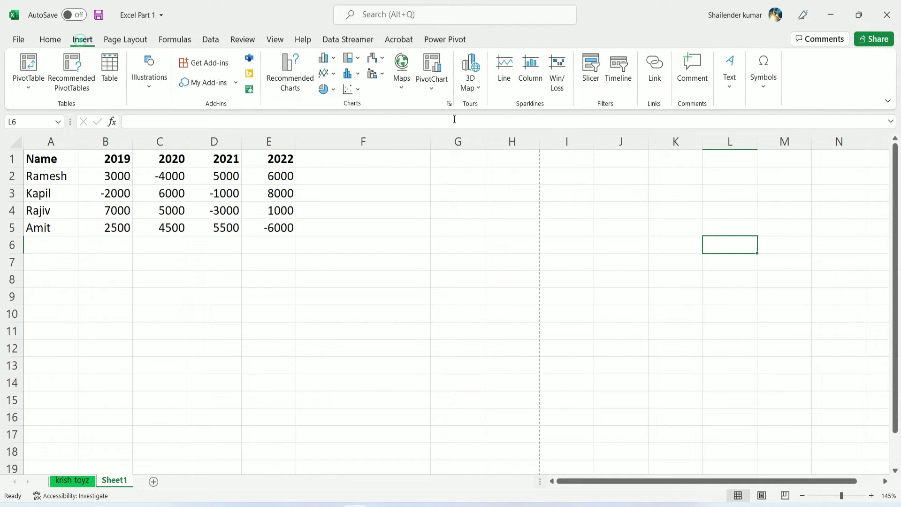
click(730, 84)
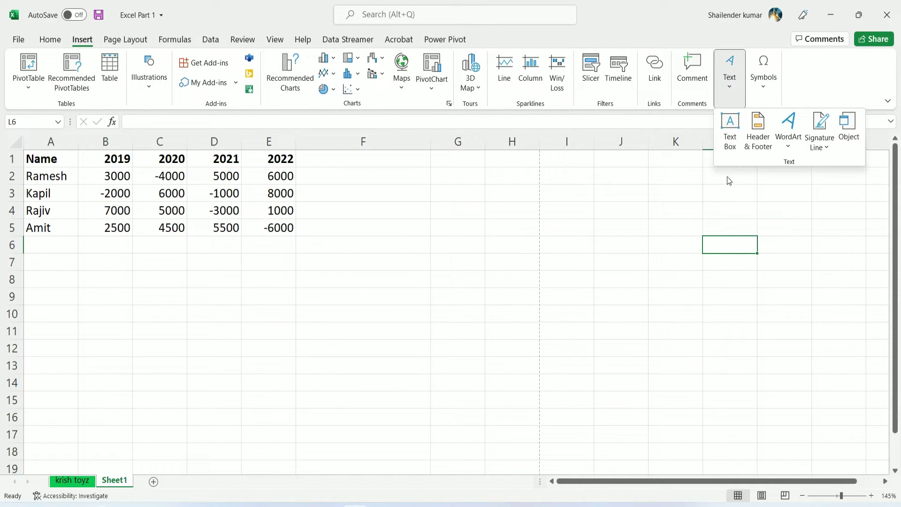
click(834, 149)
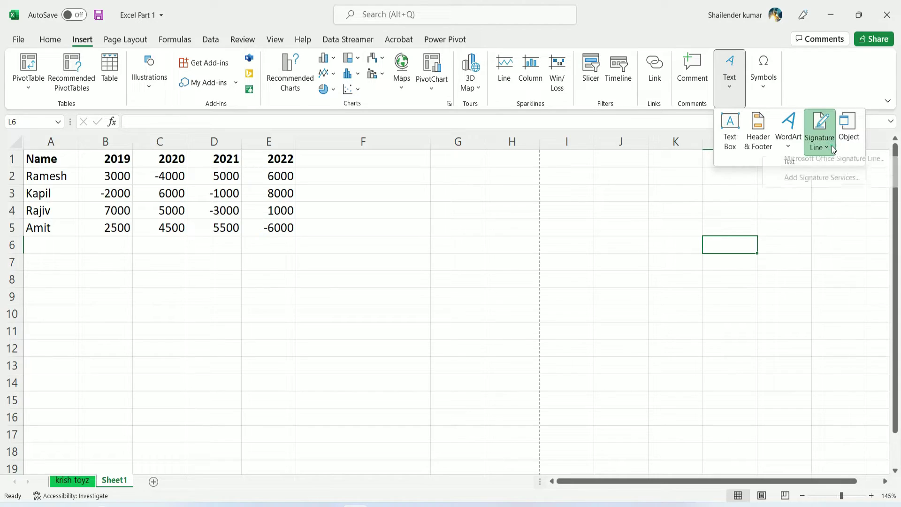
click(828, 127)
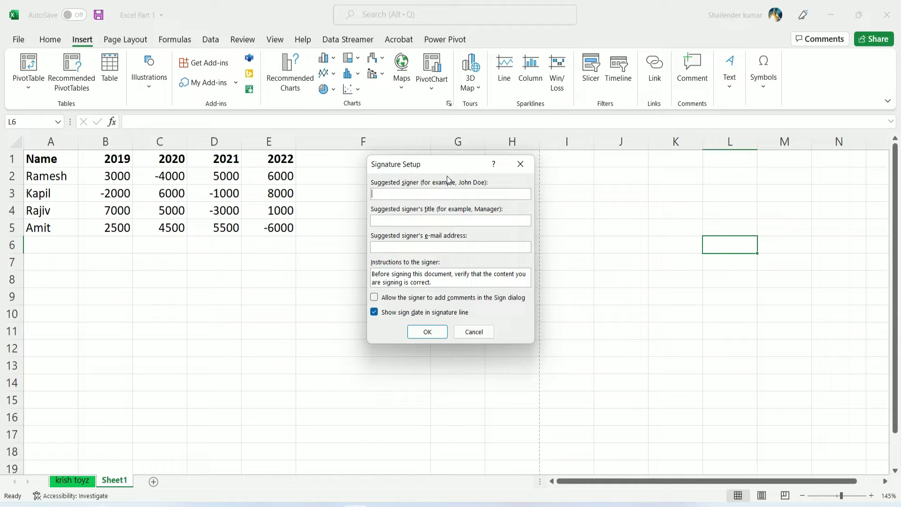
click(521, 165)
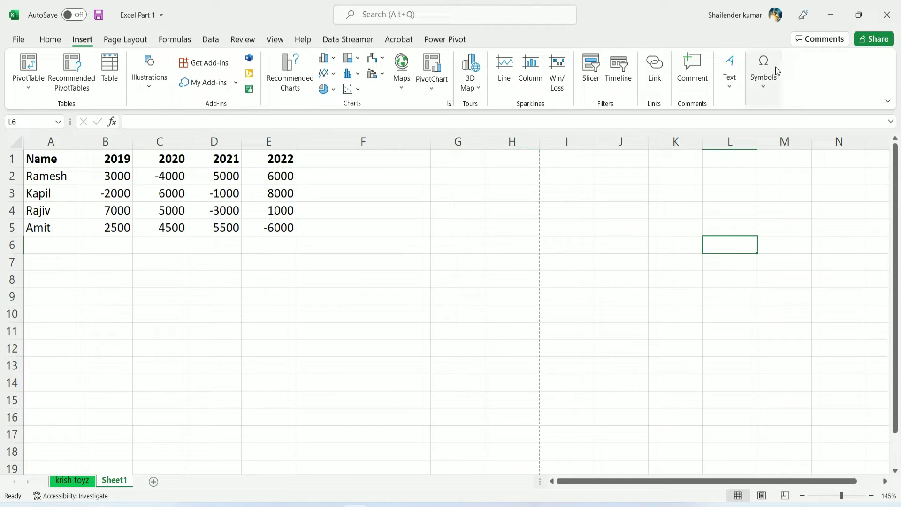
click(732, 87)
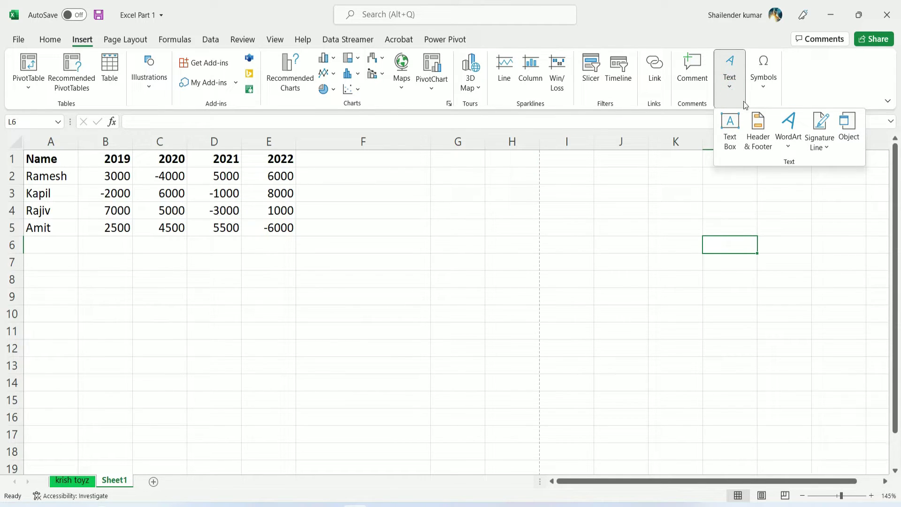
Step: Insert a new Microsoft PowerPoint 97-2003 Slide object via the Object dialog
click(854, 124)
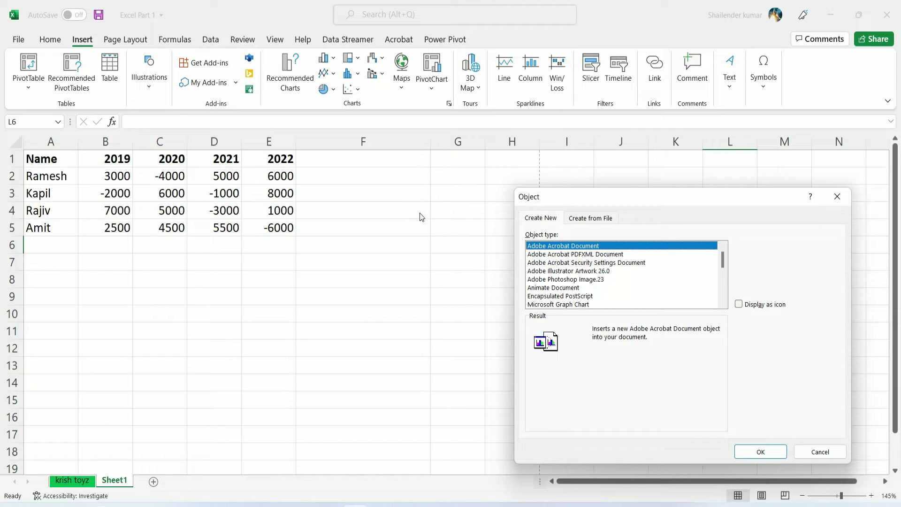
scroll(610, 280, down, 2)
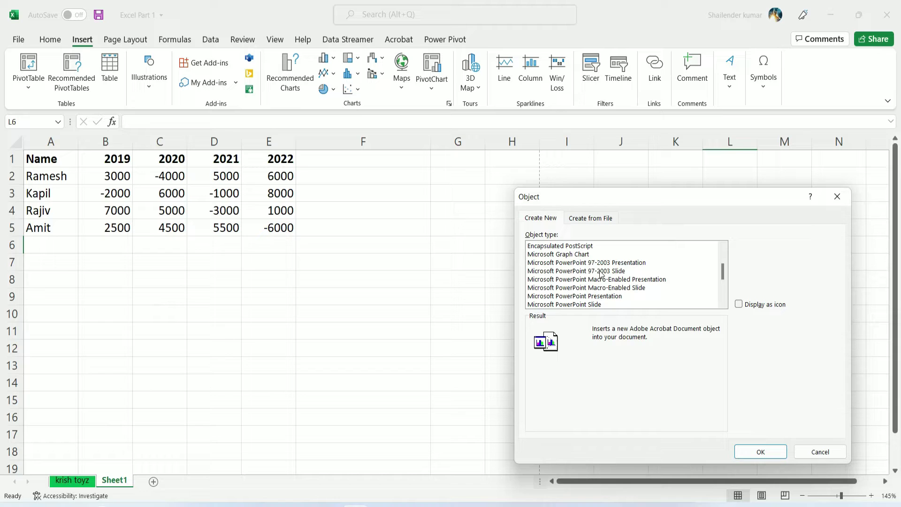
click(601, 273)
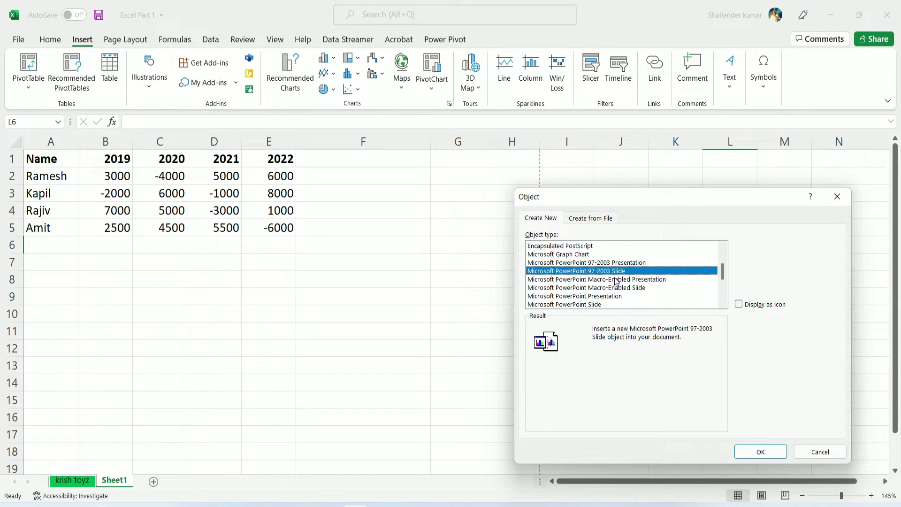
click(760, 453)
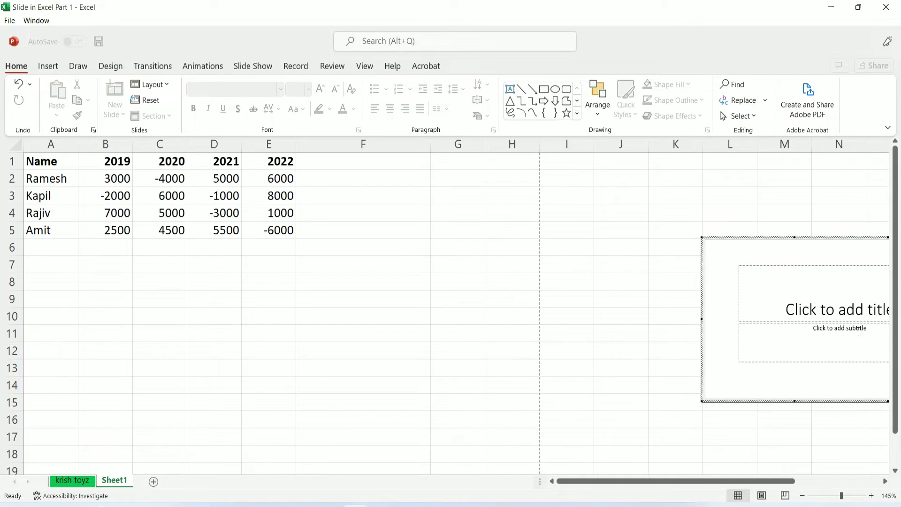
Step: Move the embedded slide left to columns G–L and give it the title 'Krish toyz'
key(Escape)
click(837, 237)
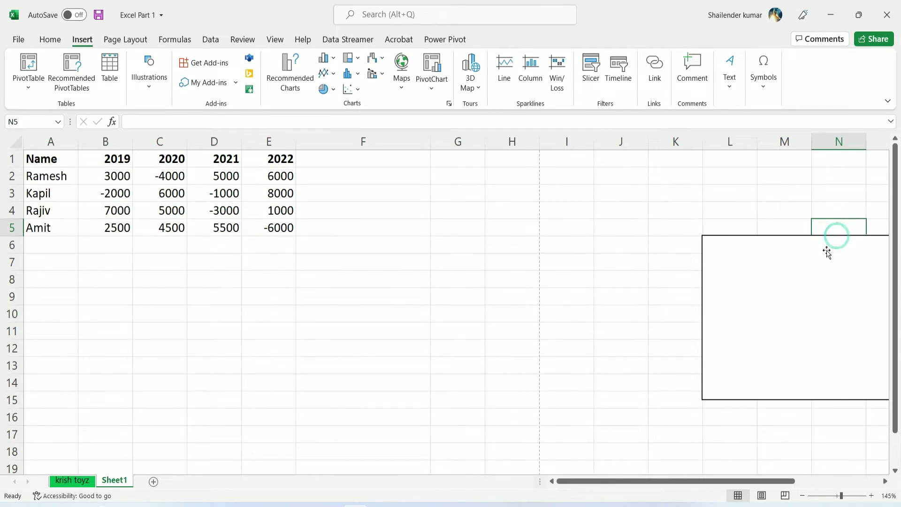
drag(825, 249, 560, 264)
click(822, 344)
double_click(575, 326)
click(578, 314)
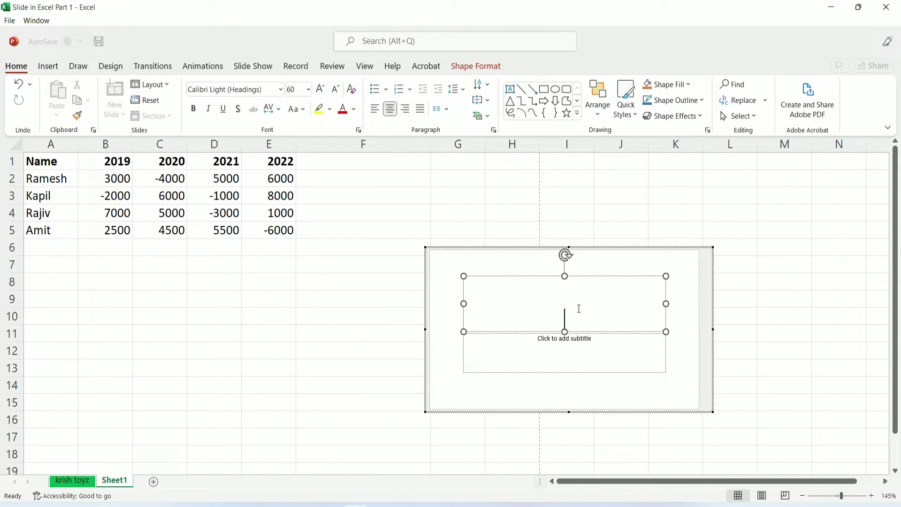
text(Krish toyz)
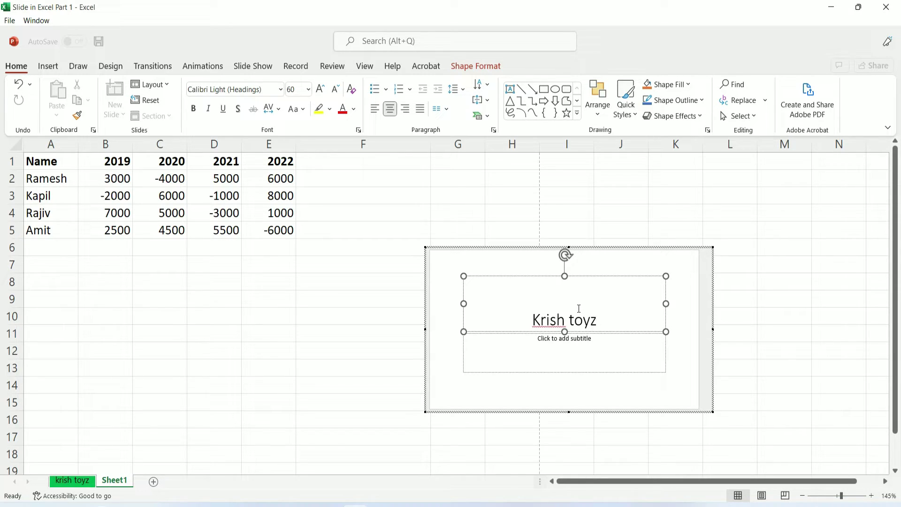
click(544, 370)
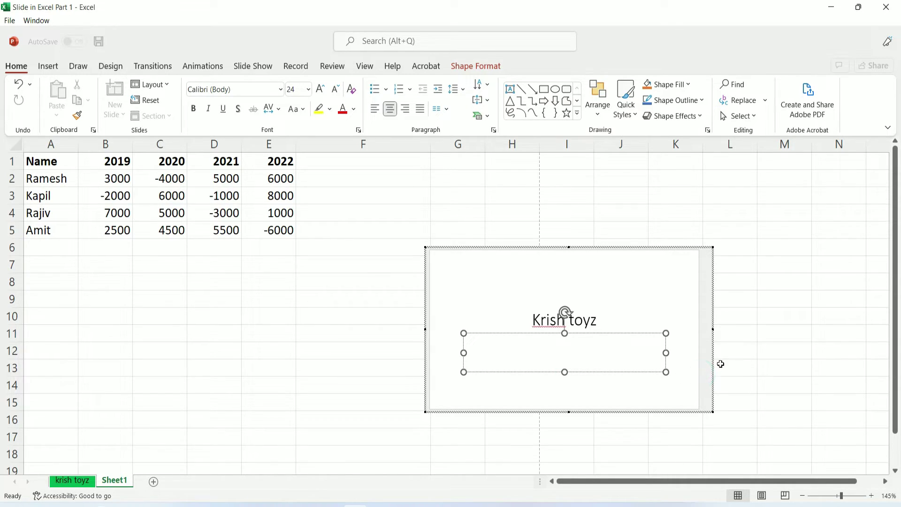
click(720, 364)
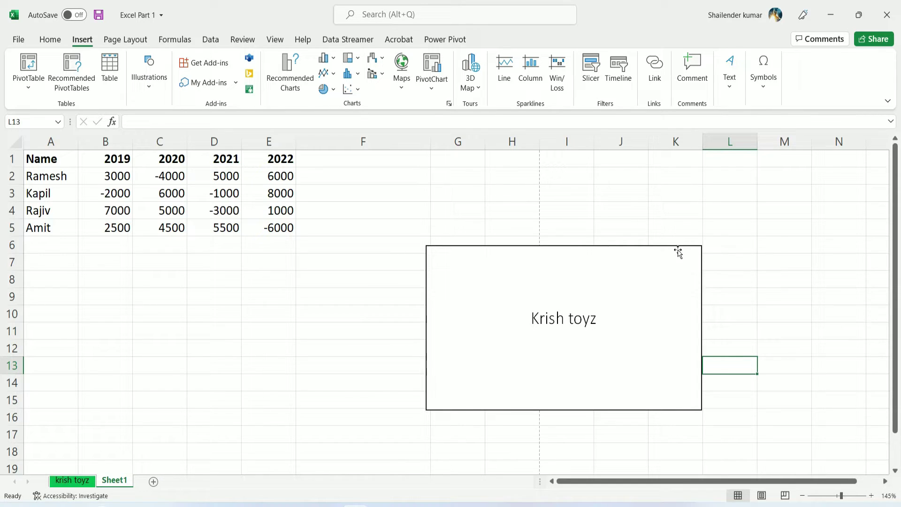
Step: Delete the embedded slide object from Sheet1
drag(678, 251, 653, 232)
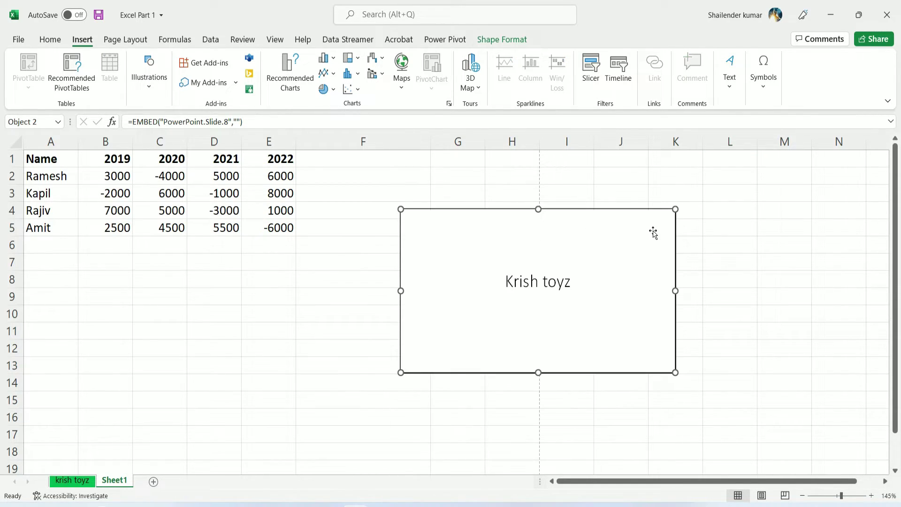
key(Delete)
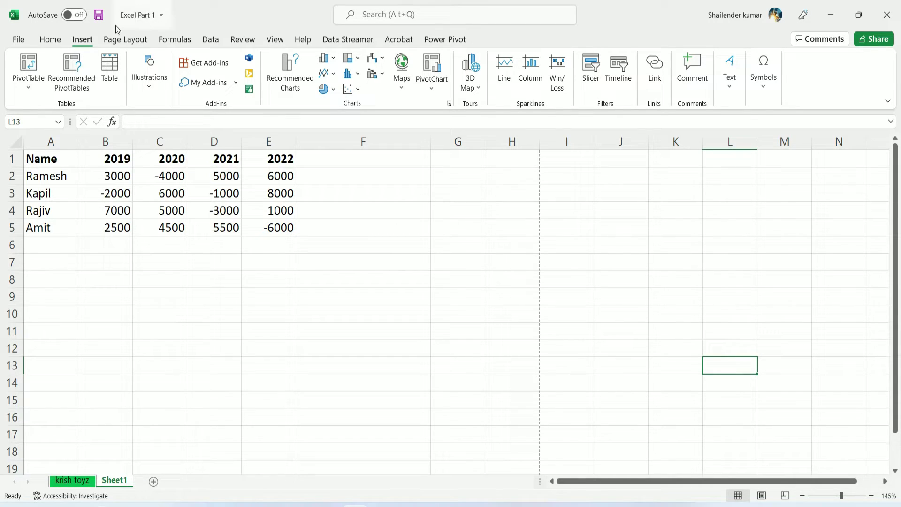
click(730, 81)
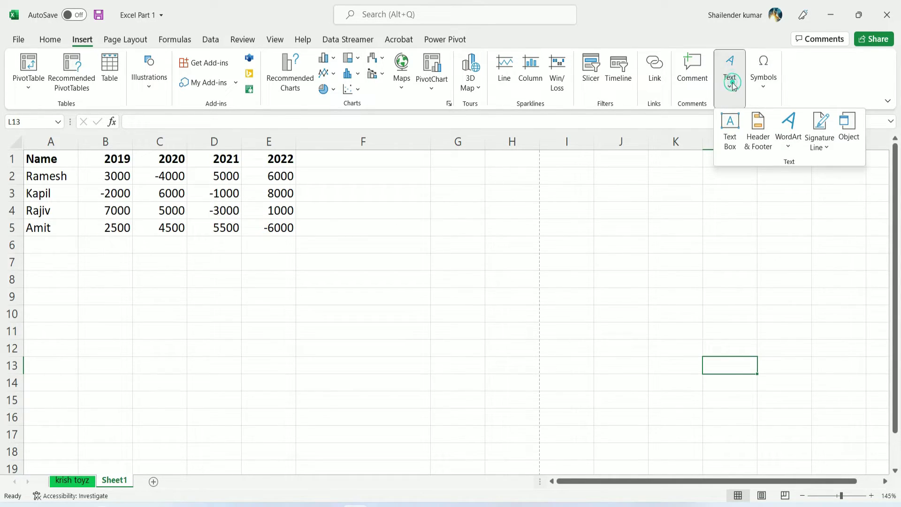
Step: From cell F7, insert the built-in Binomial Theorem equation and move it up near rows 6–8
click(363, 263)
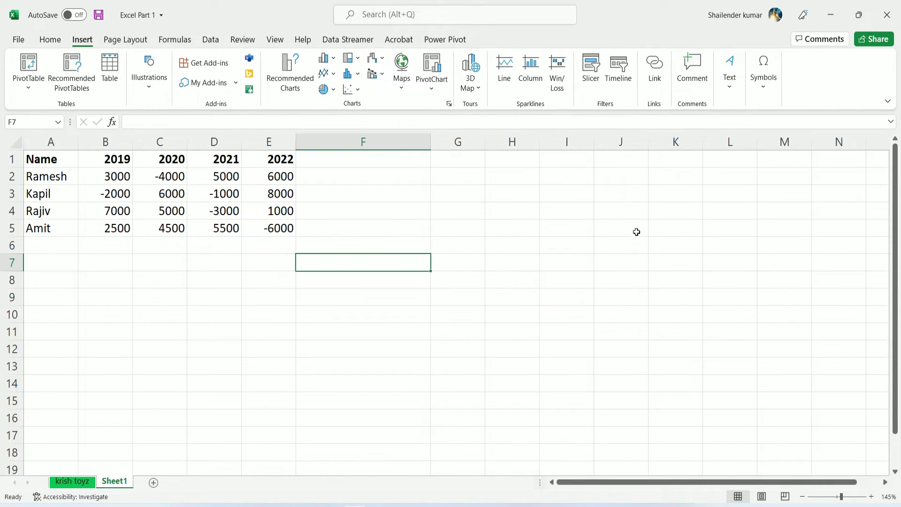
click(765, 87)
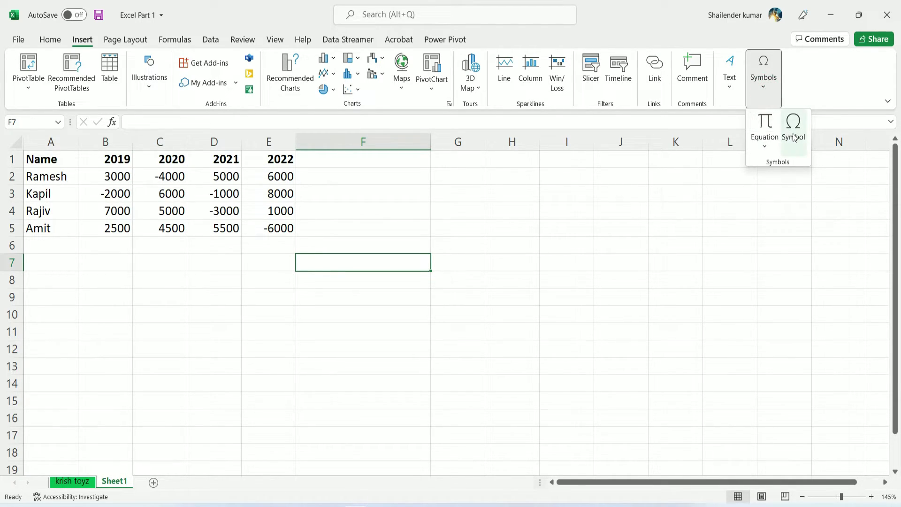
click(765, 145)
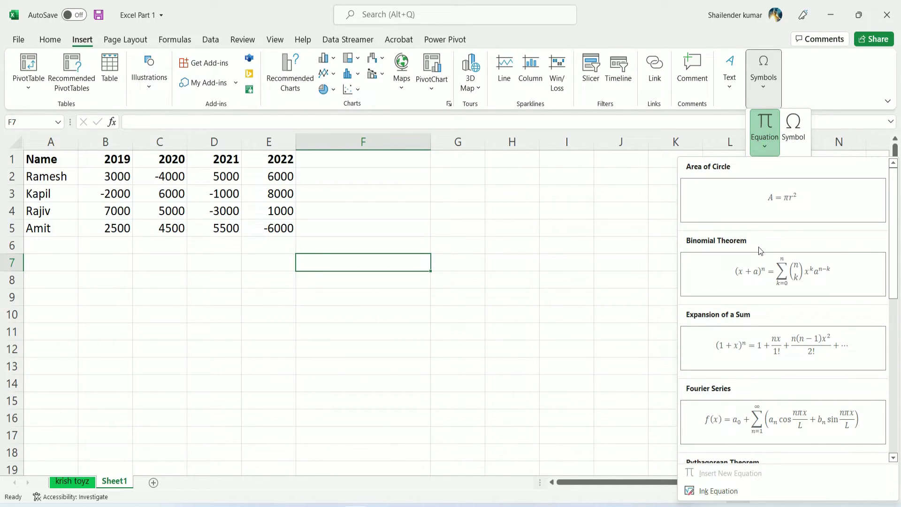
scroll(755, 343, down, 5)
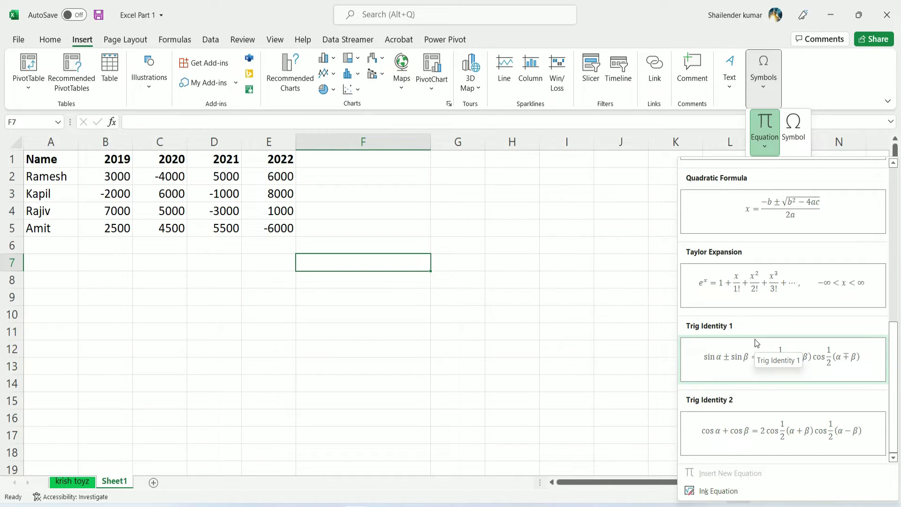
scroll(755, 334, up, 4)
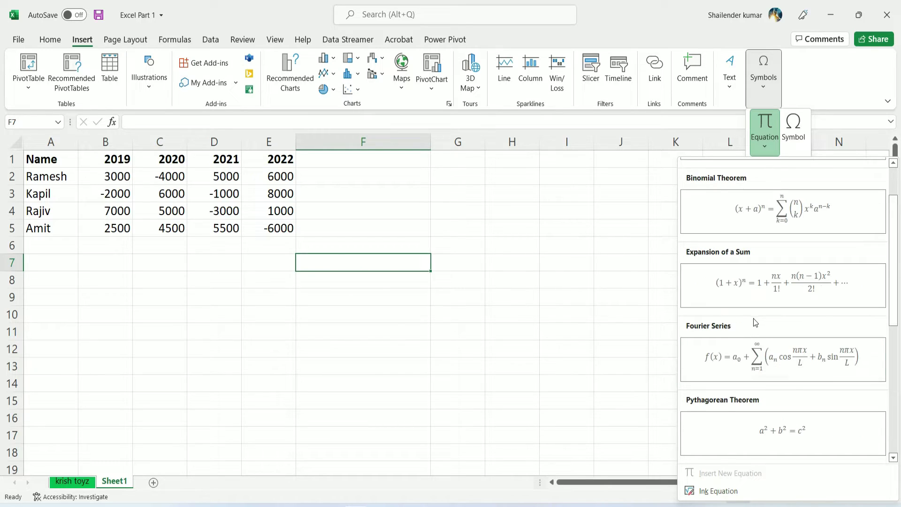
click(777, 219)
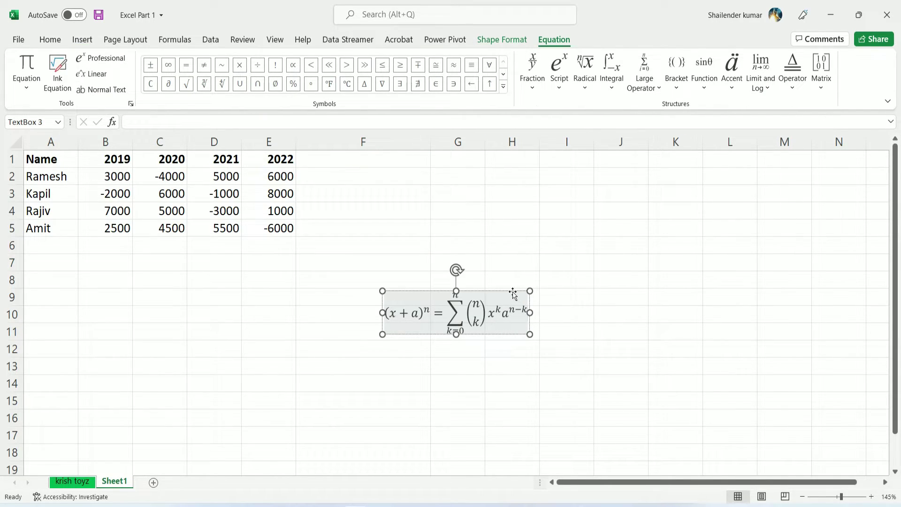
drag(513, 292, 527, 246)
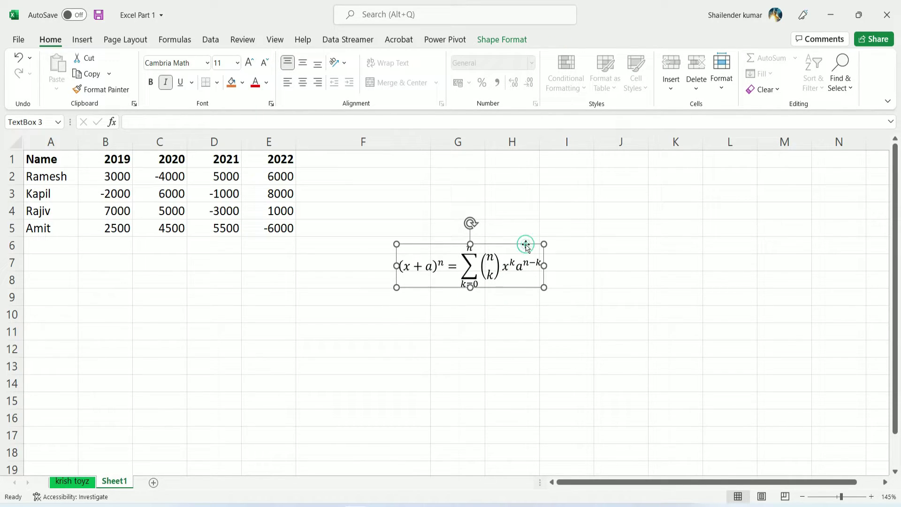
Step: Insert the Fourier Series formula after (x+a) in the equation, then undo it
click(512, 265)
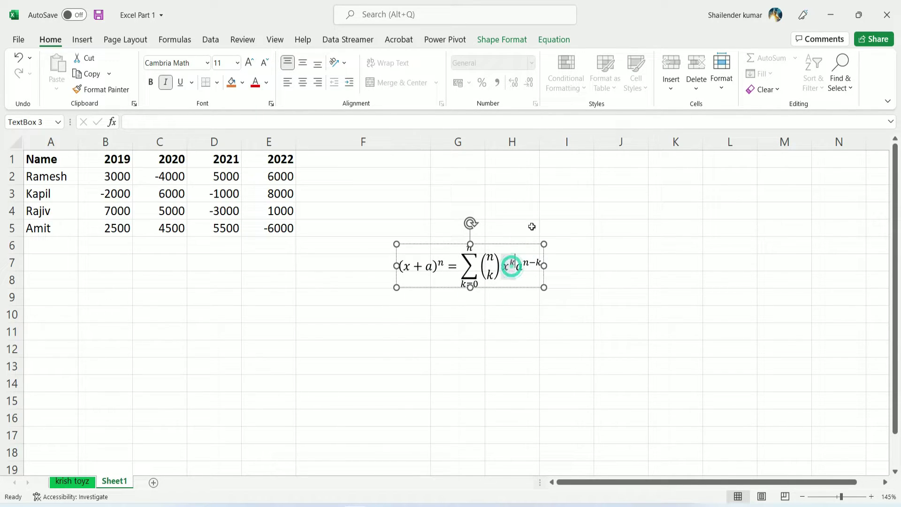
click(553, 41)
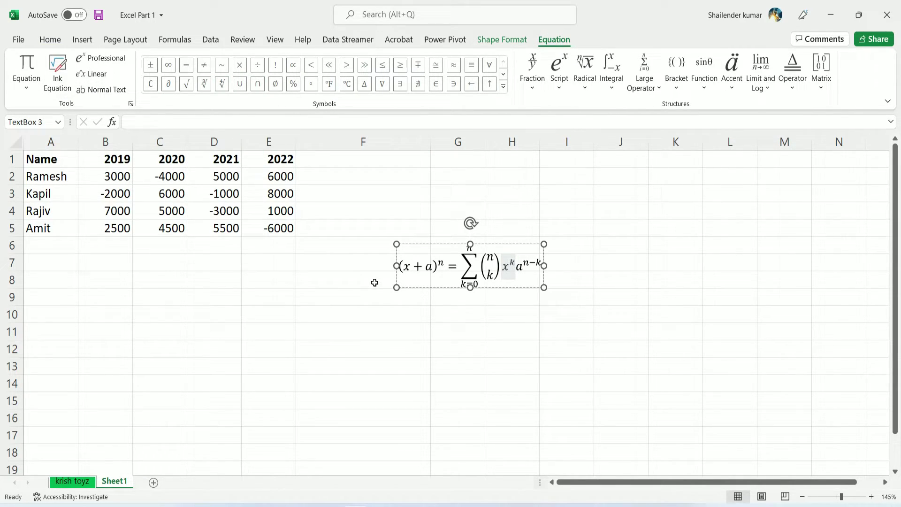
click(473, 269)
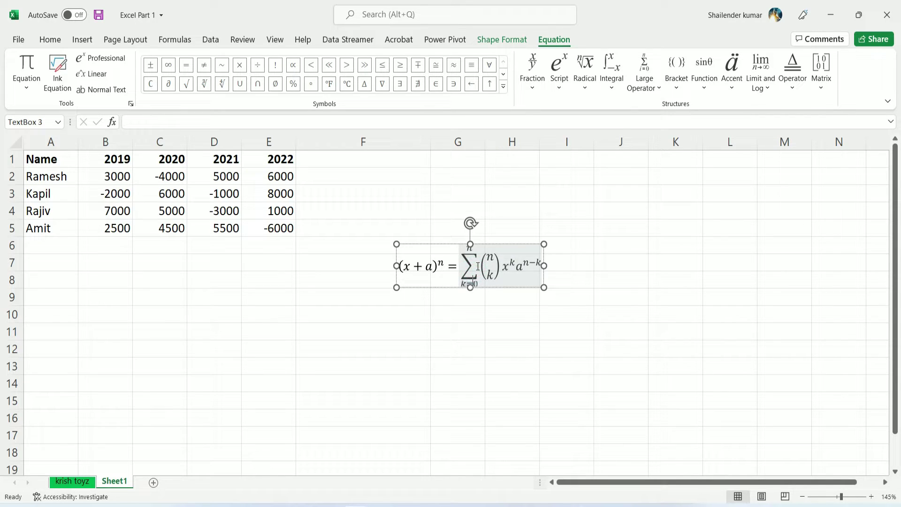
click(477, 266)
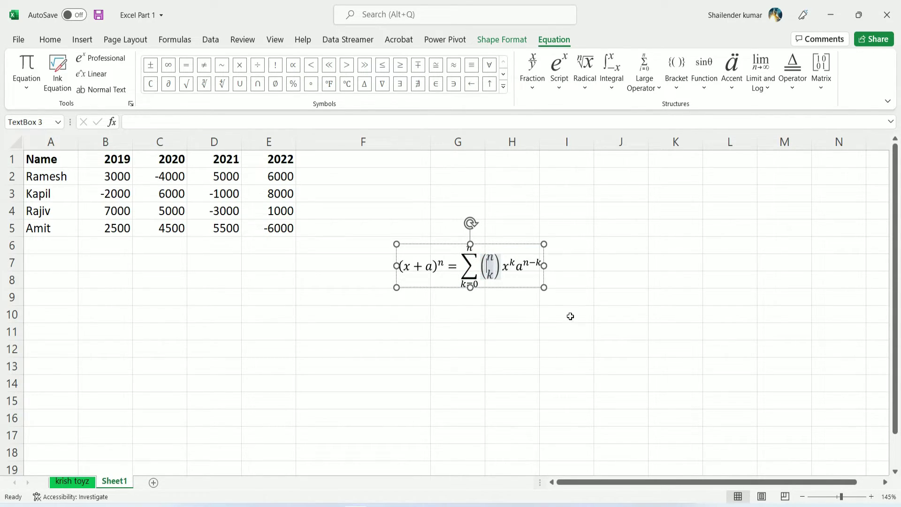
click(439, 264)
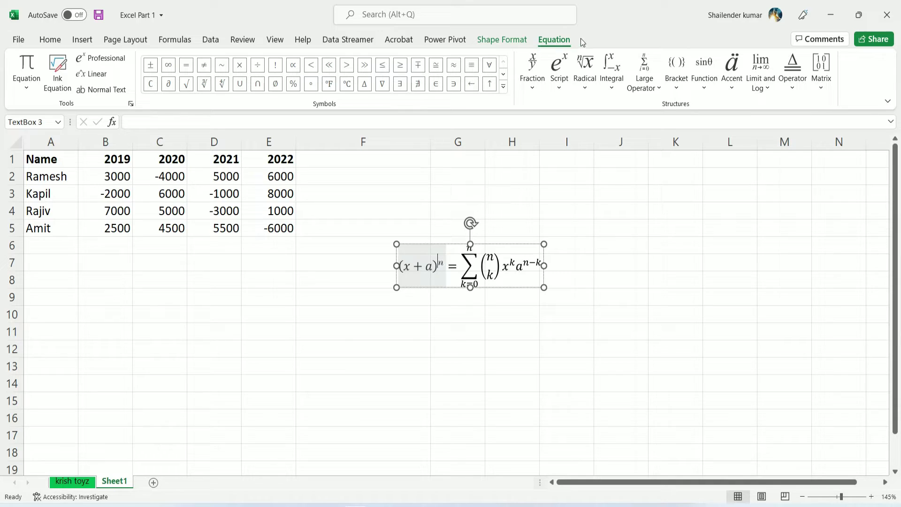
click(28, 90)
click(130, 346)
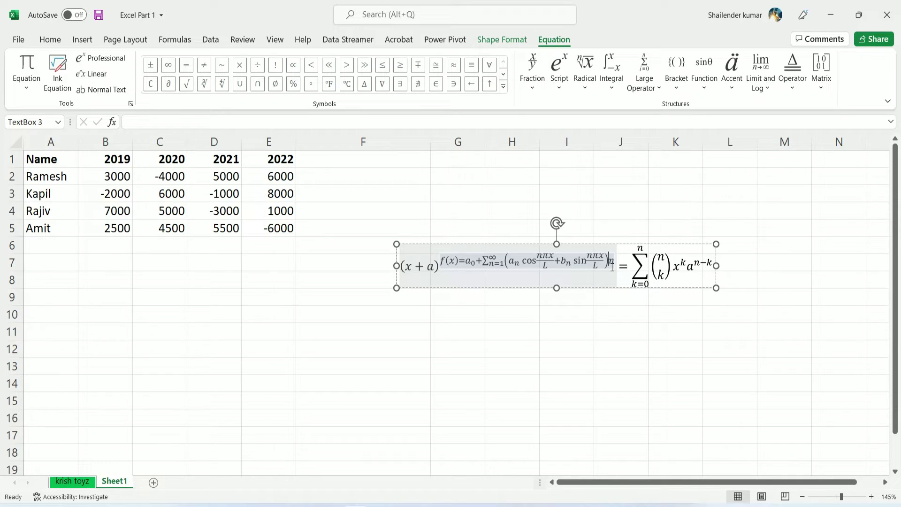
click(612, 267)
key(ctrl+z)
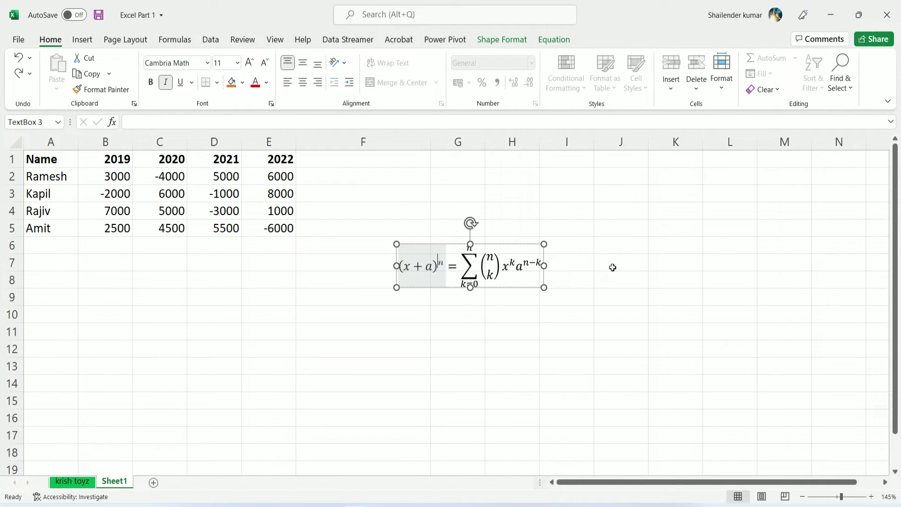
Step: Add and then remove a complement symbol and a cube root before the equation's equals sign
click(554, 39)
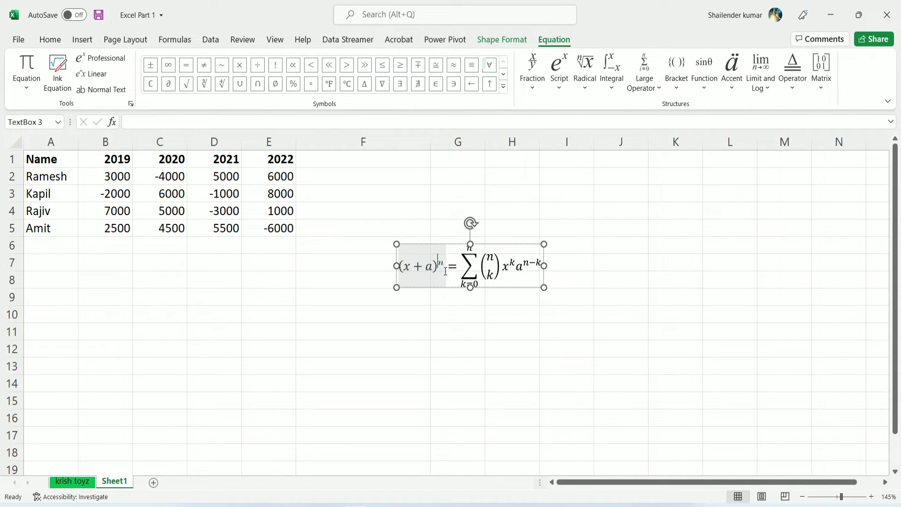
click(448, 266)
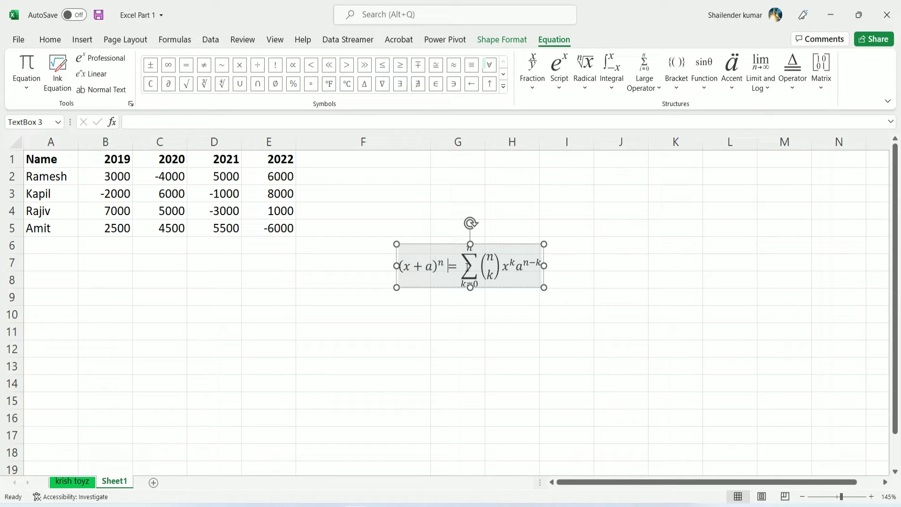
click(467, 267)
click(448, 267)
click(151, 85)
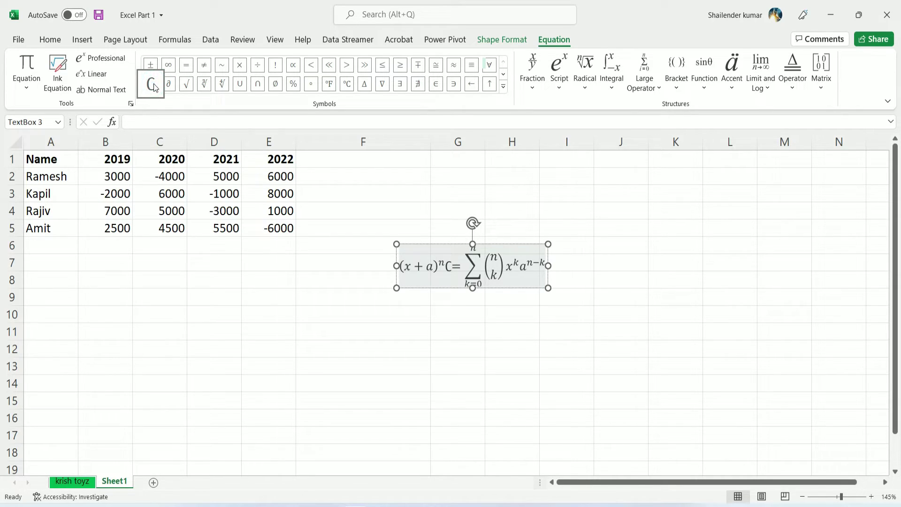
key(BackSpace)
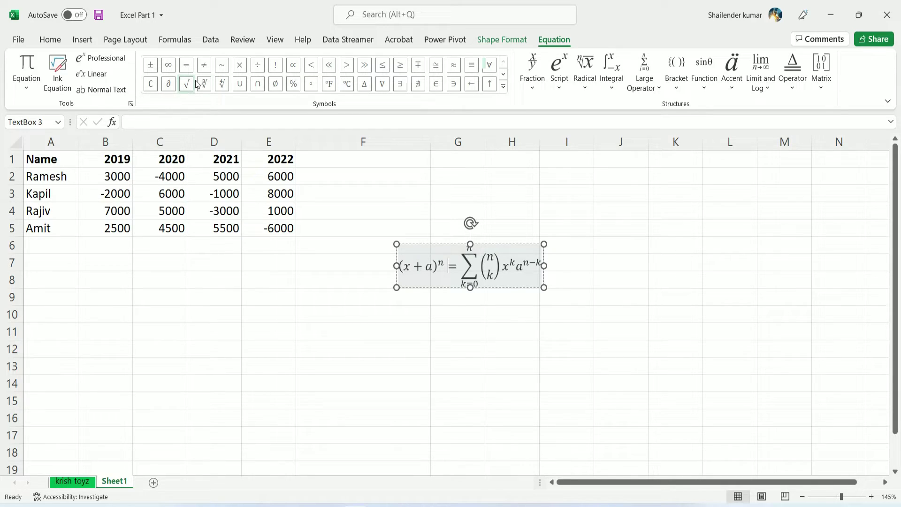
click(202, 89)
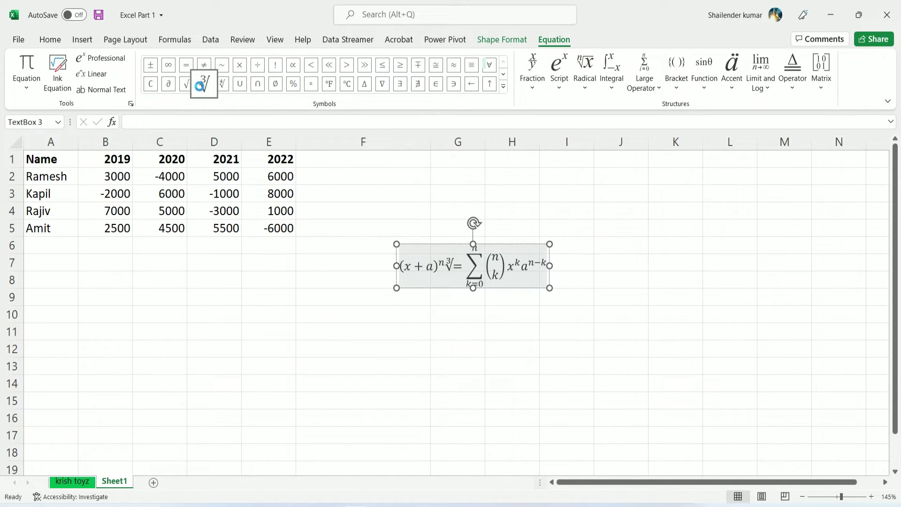
key(BackSpace)
click(559, 308)
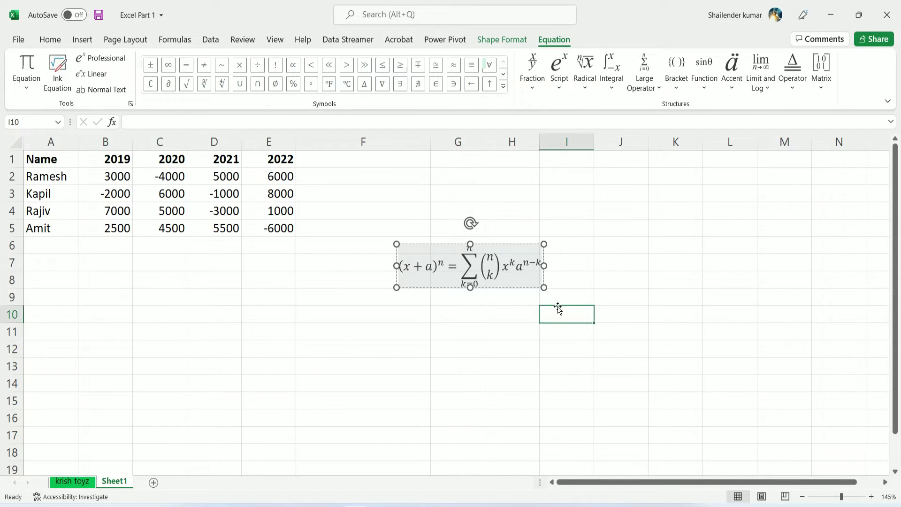
Step: Delete the Binomial Theorem equation box and show the Insert tab's equation and symbol choices
click(520, 285)
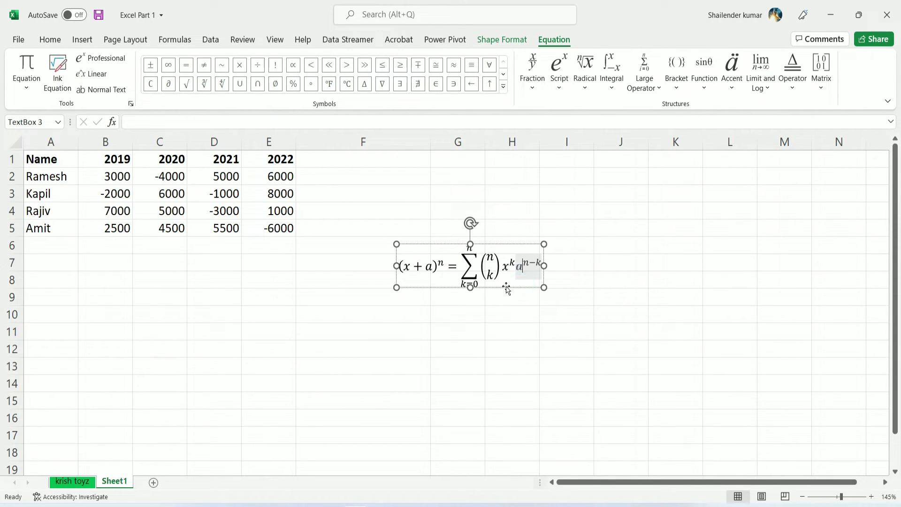
click(507, 287)
key(Delete)
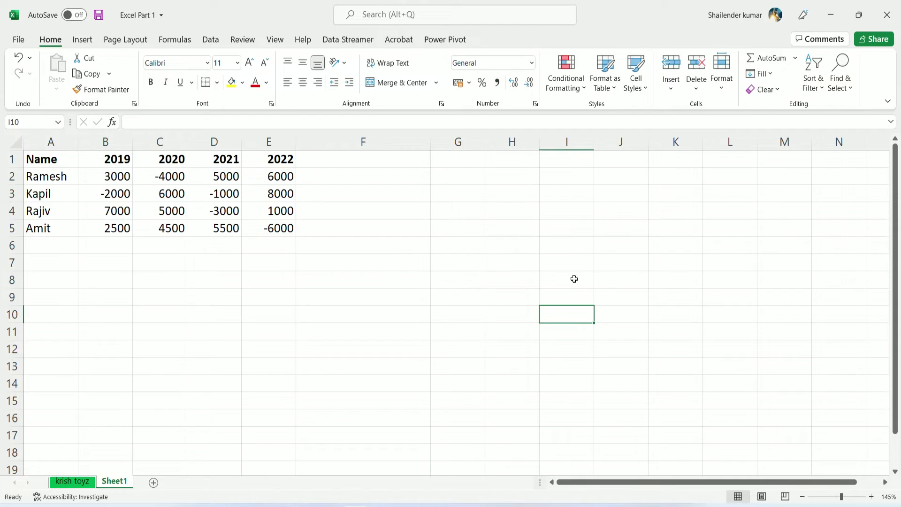
click(82, 40)
click(764, 89)
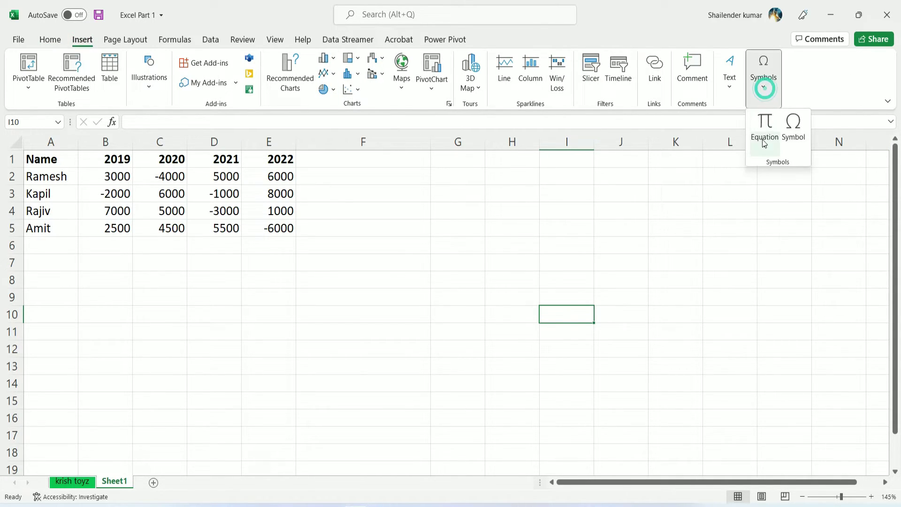
click(764, 134)
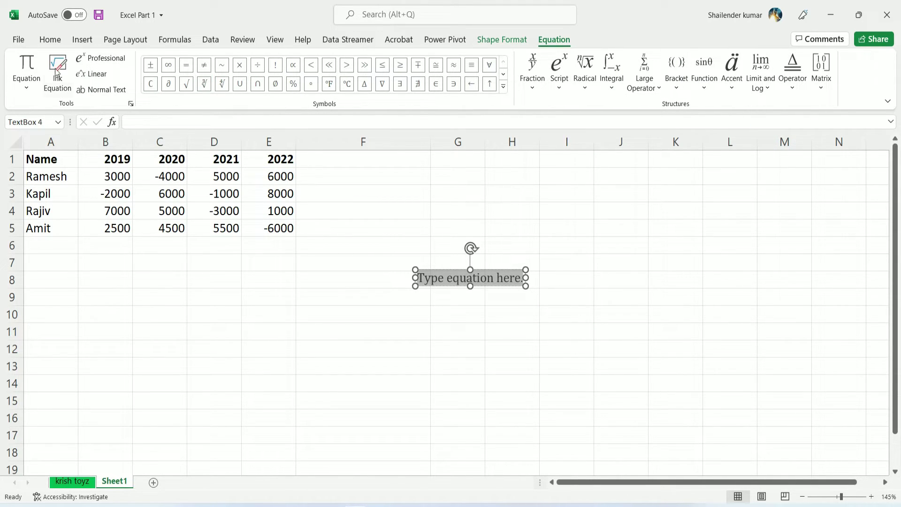
click(170, 88)
click(236, 84)
click(330, 85)
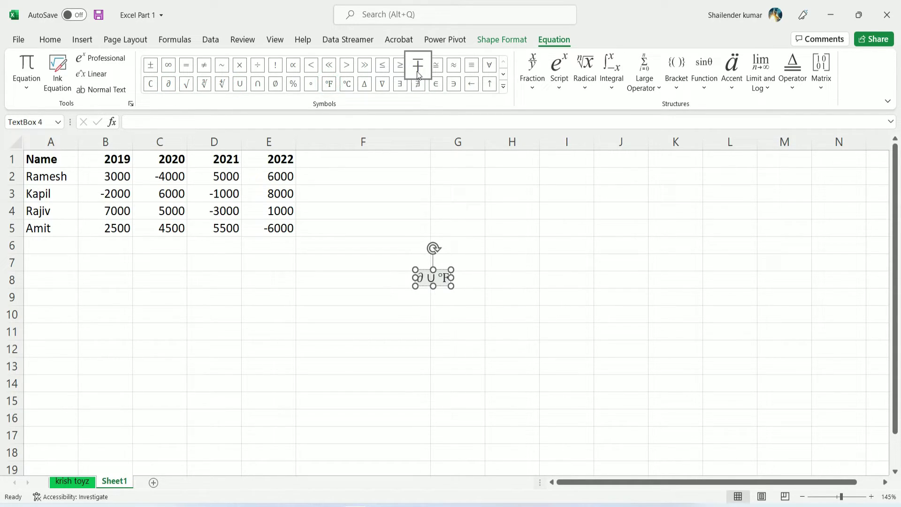
click(417, 65)
click(400, 88)
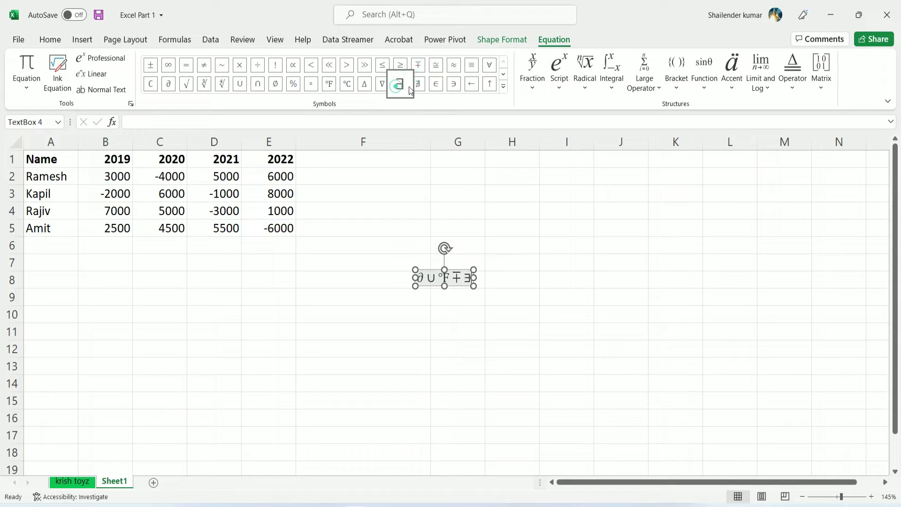
click(534, 89)
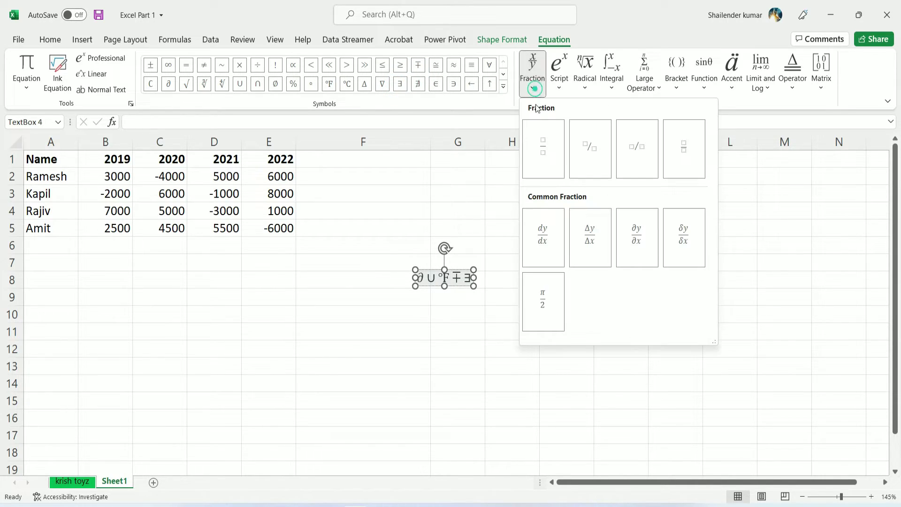
click(544, 240)
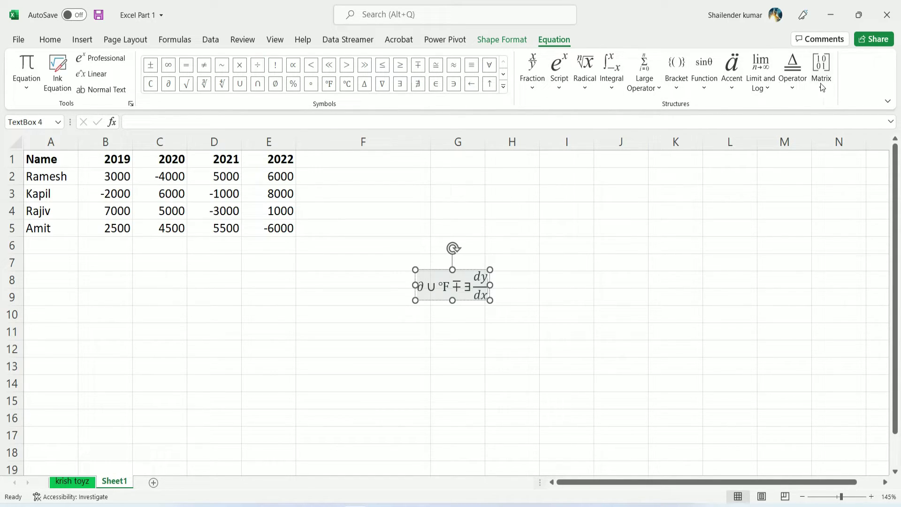
click(537, 308)
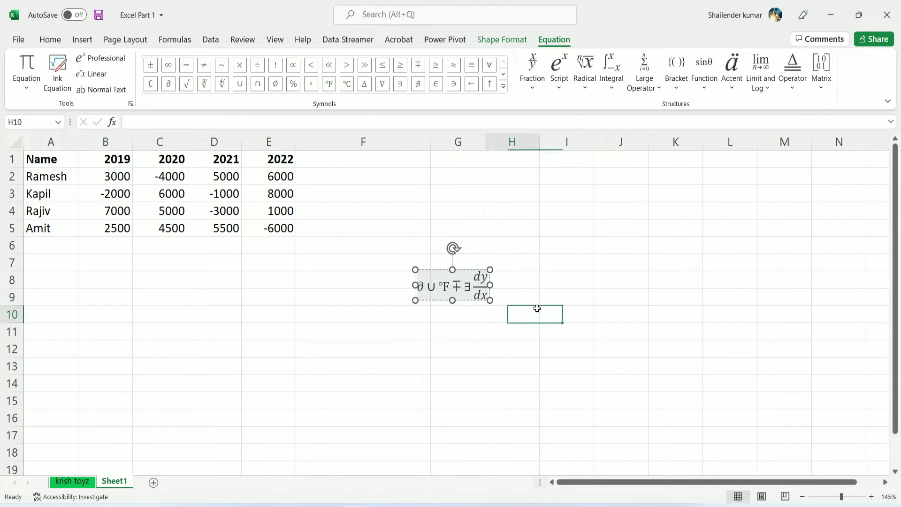
click(452, 288)
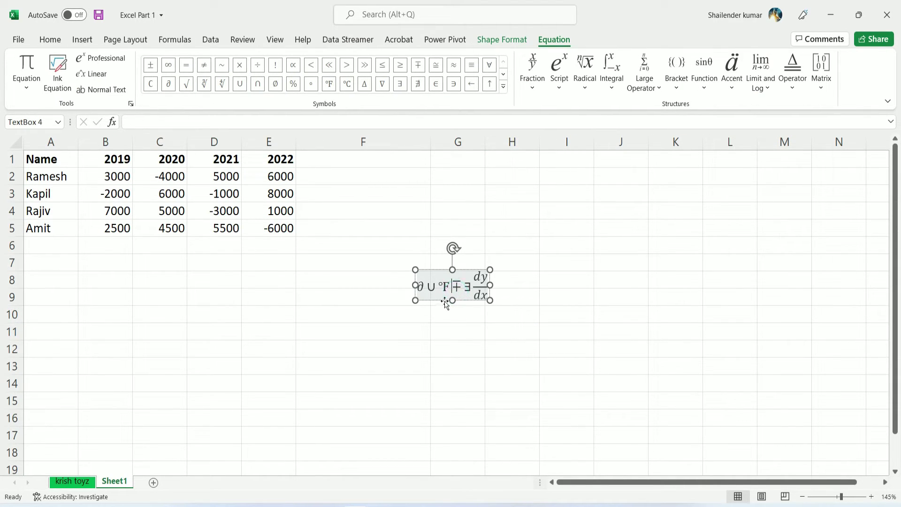
click(445, 305)
key(Delete)
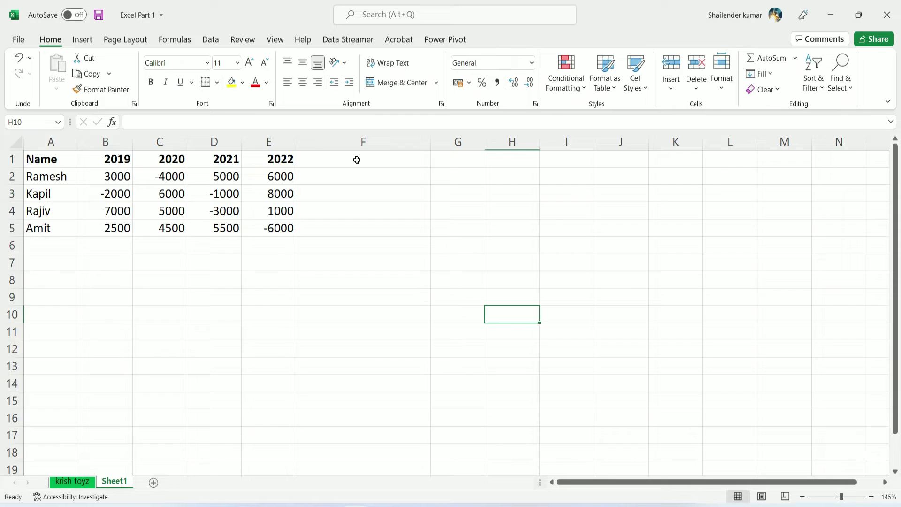
click(80, 39)
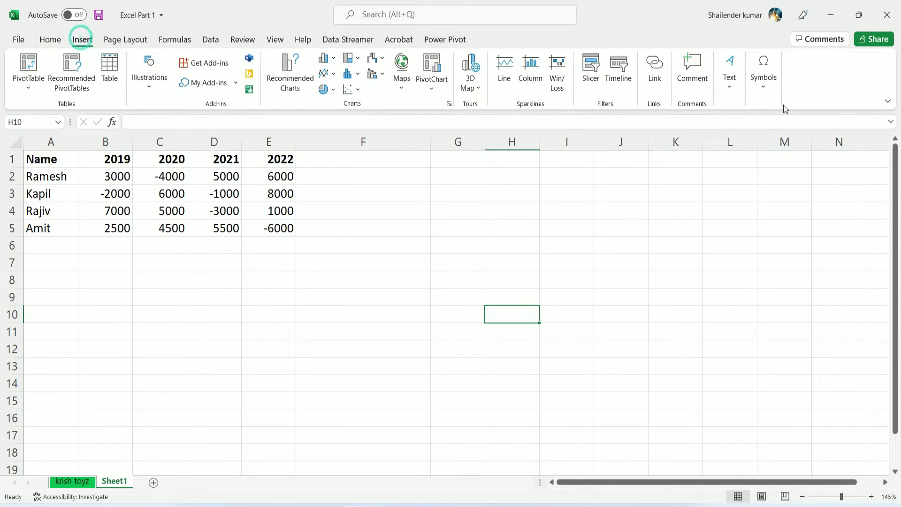
click(764, 89)
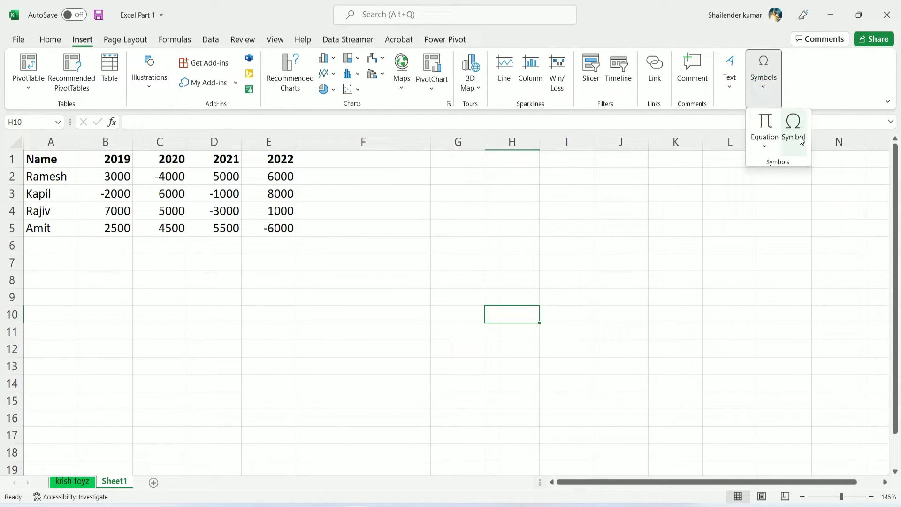
click(327, 192)
click(315, 176)
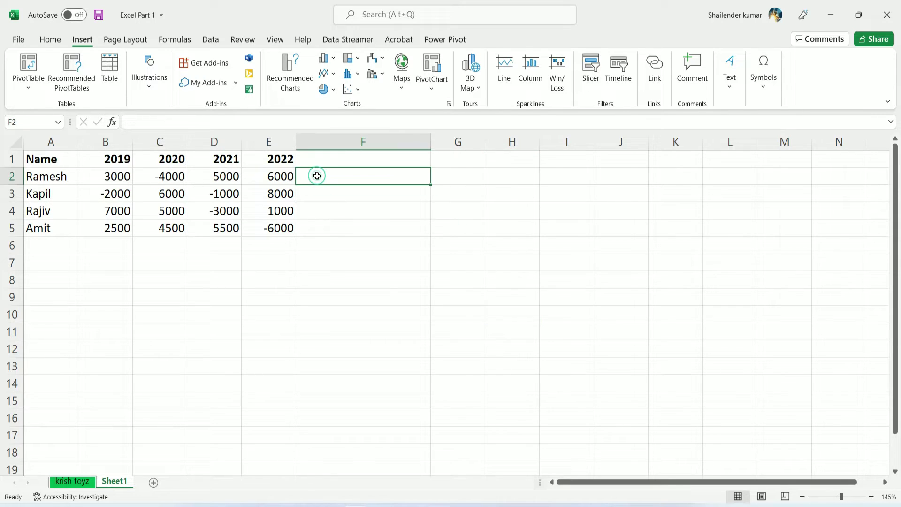
click(765, 90)
click(794, 127)
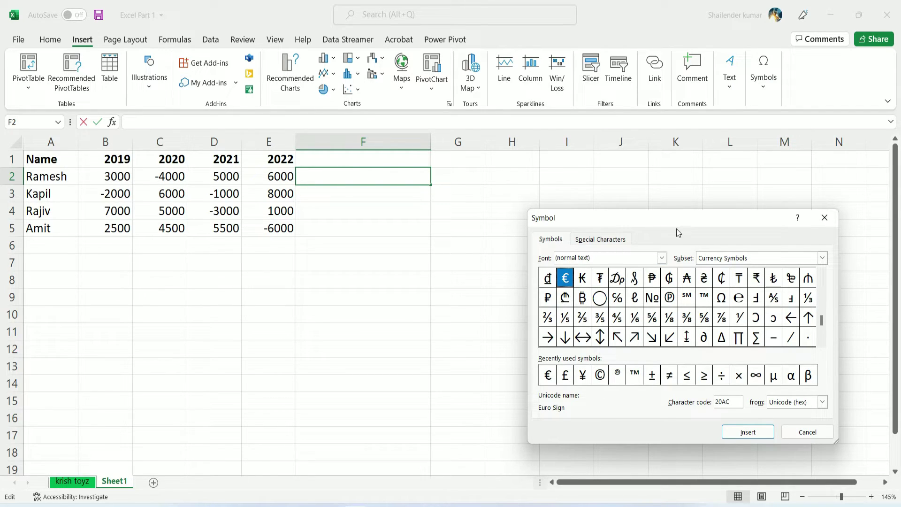
drag(686, 221, 689, 201)
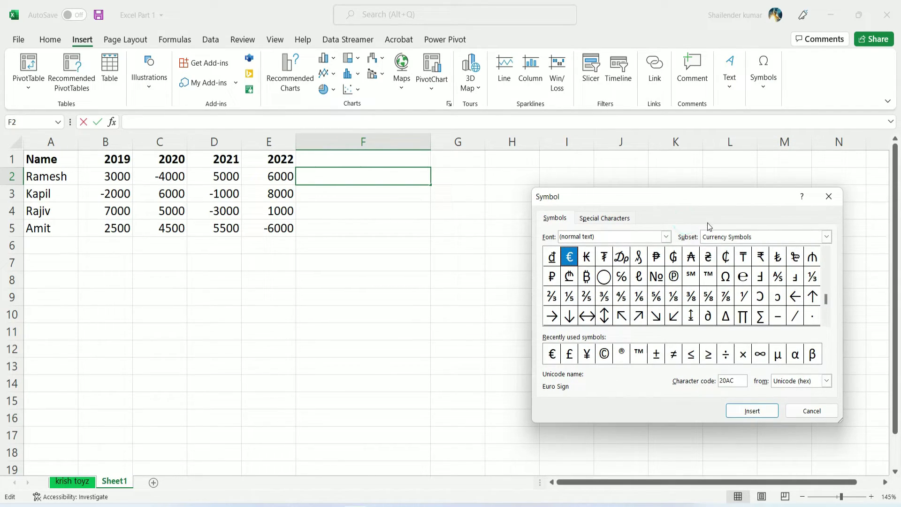
click(764, 261)
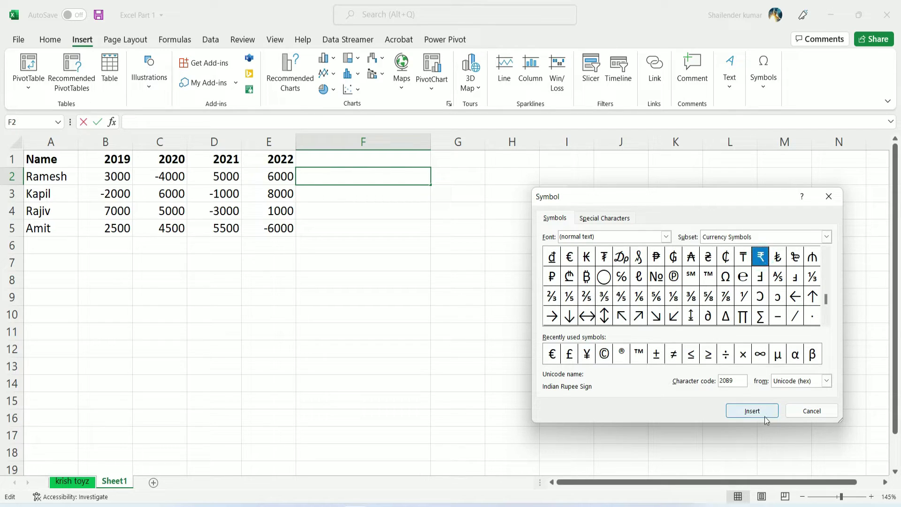
click(754, 412)
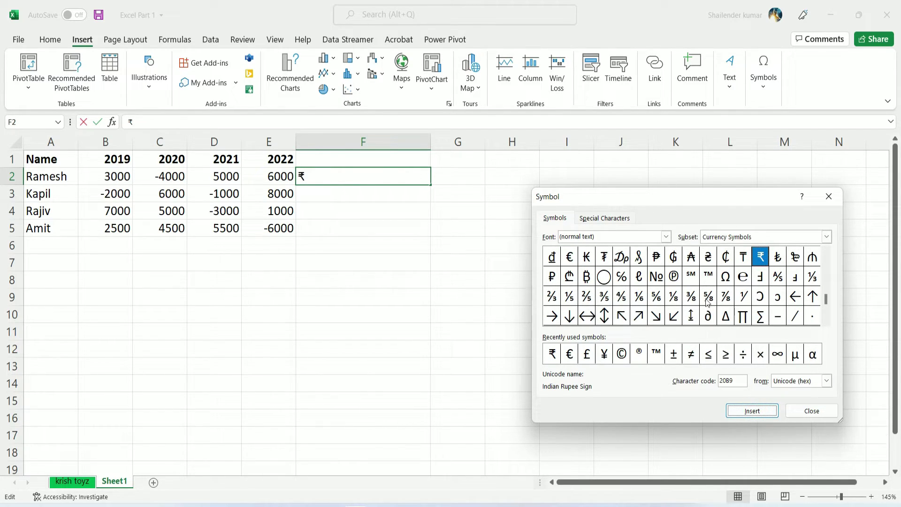
mouse_move(826, 299)
drag(826, 299, 832, 259)
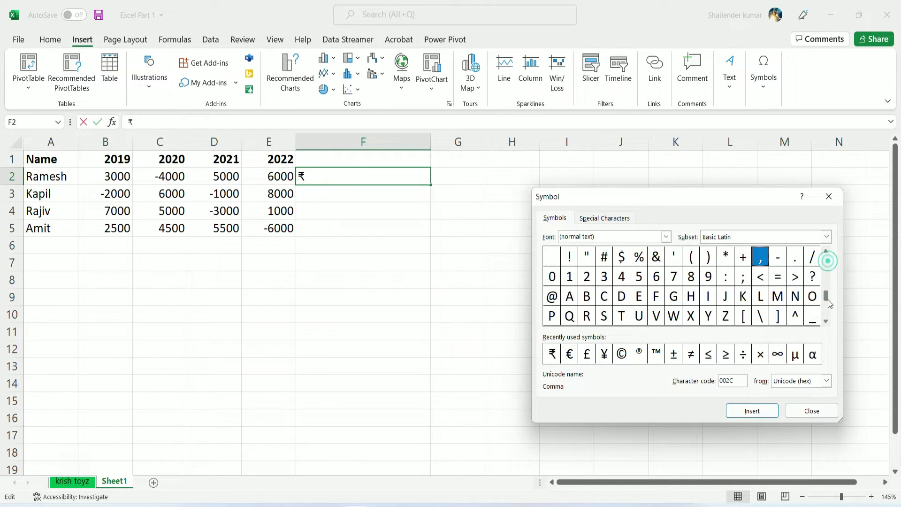
drag(828, 300, 828, 311)
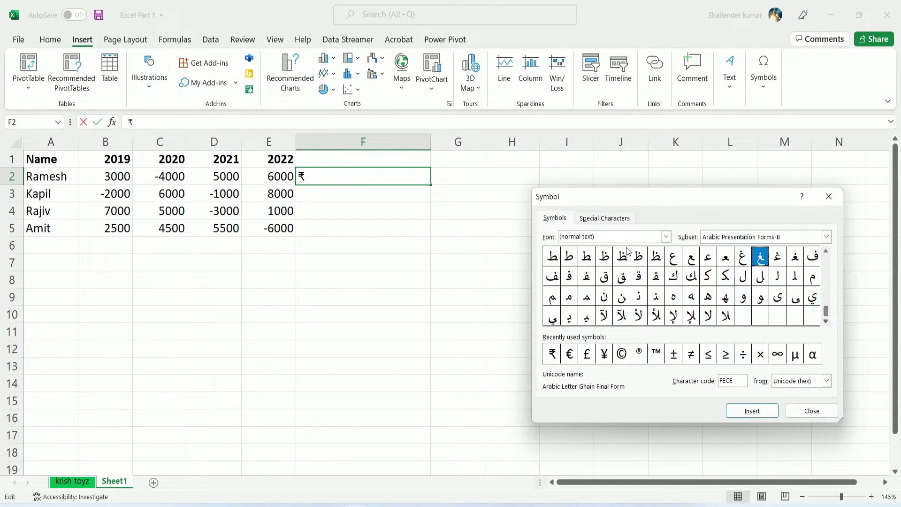
click(667, 238)
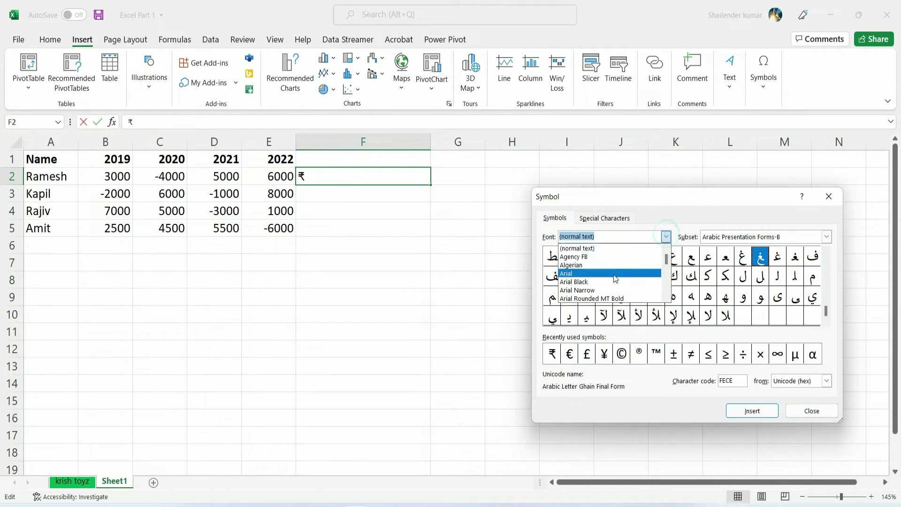
click(588, 292)
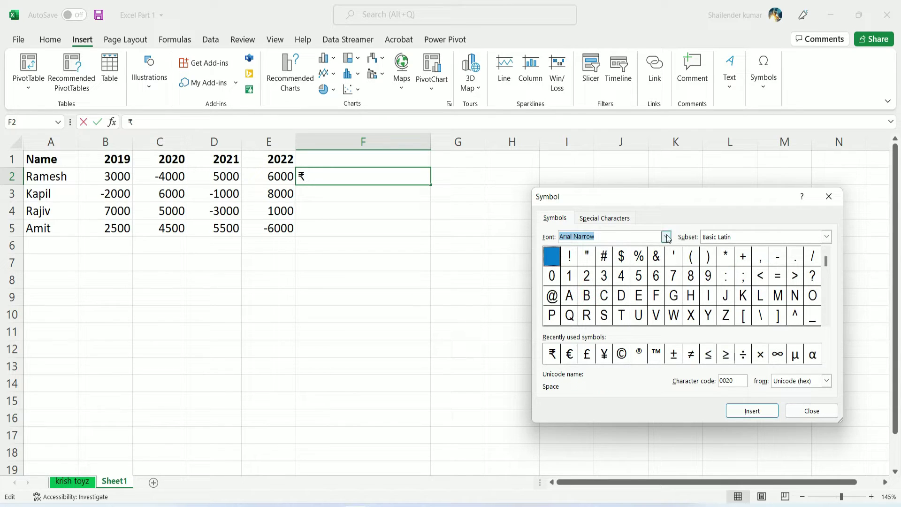
click(667, 238)
scroll(650, 291, down, 6)
scroll(651, 291, down, 6)
scroll(651, 291, down, 6)
scroll(650, 288, down, 5)
scroll(651, 288, down, 5)
scroll(651, 289, down, 5)
scroll(651, 288, down, 5)
scroll(650, 288, down, 5)
scroll(650, 288, down, 5)
click(608, 287)
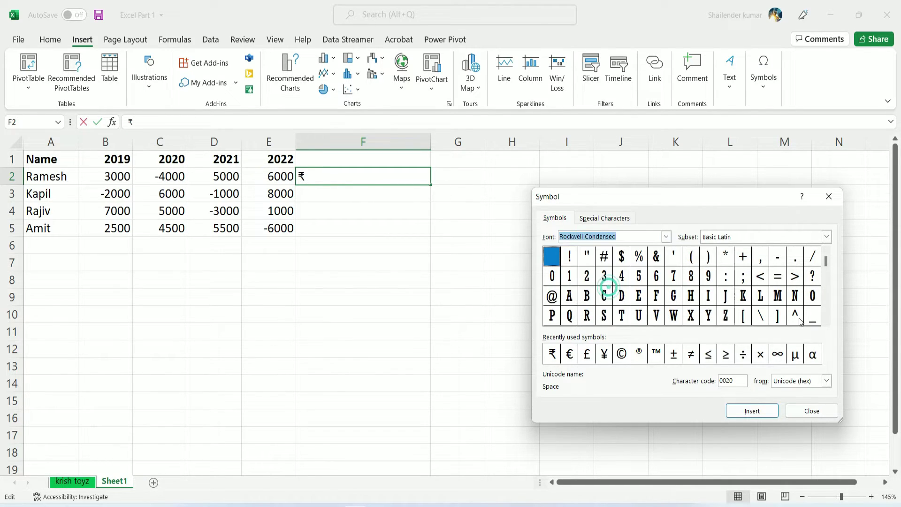
click(812, 411)
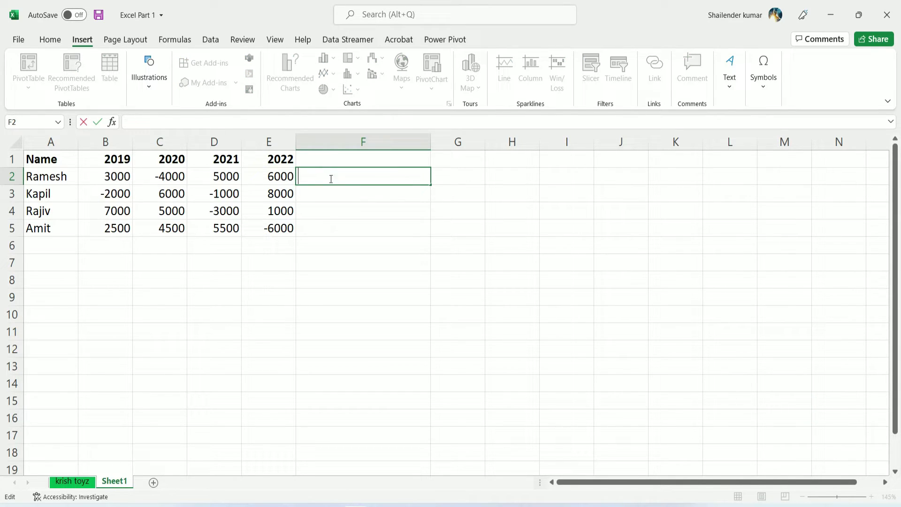
key(Escape)
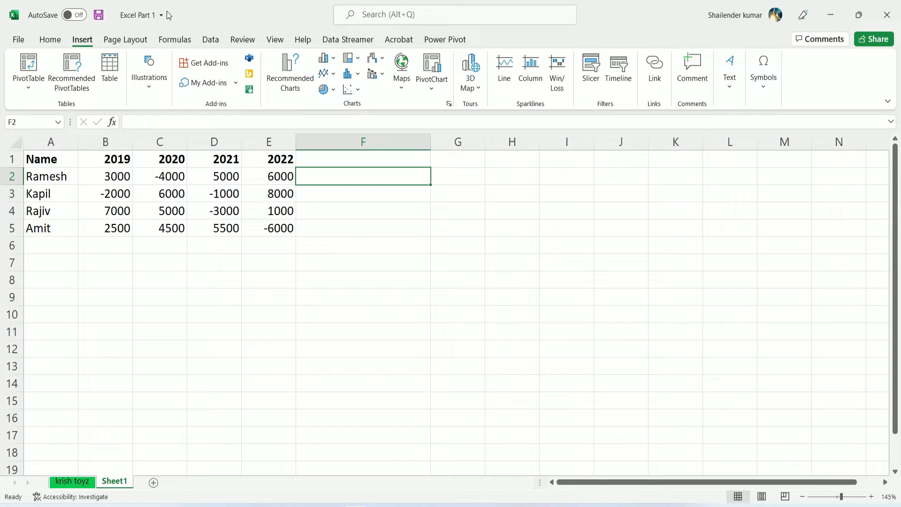
Step: Browse the Page Layout Themes gallery without applying a theme, then select cell G5
key(Down)
key(Down)
key(Down)
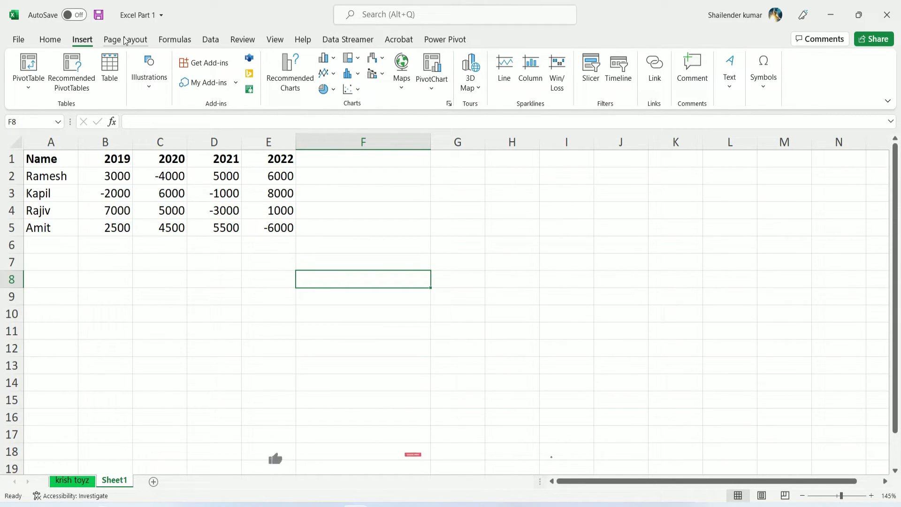
click(126, 40)
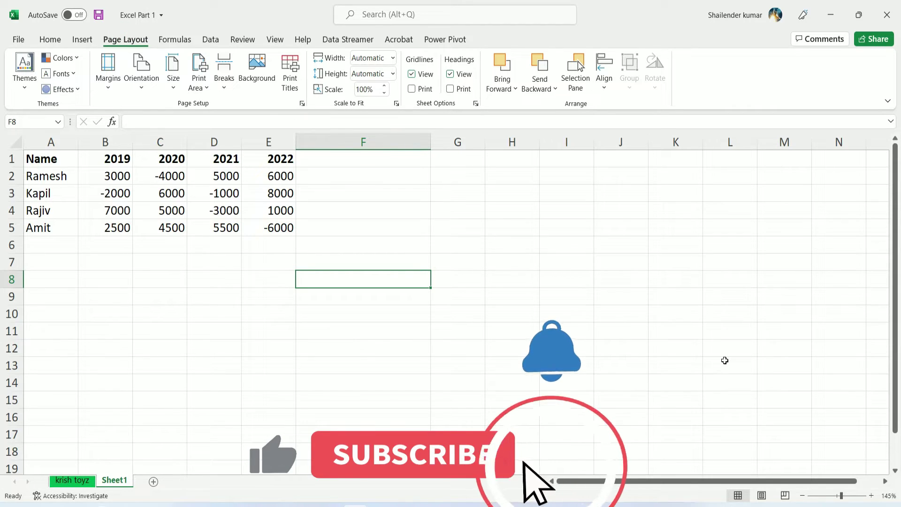
click(24, 92)
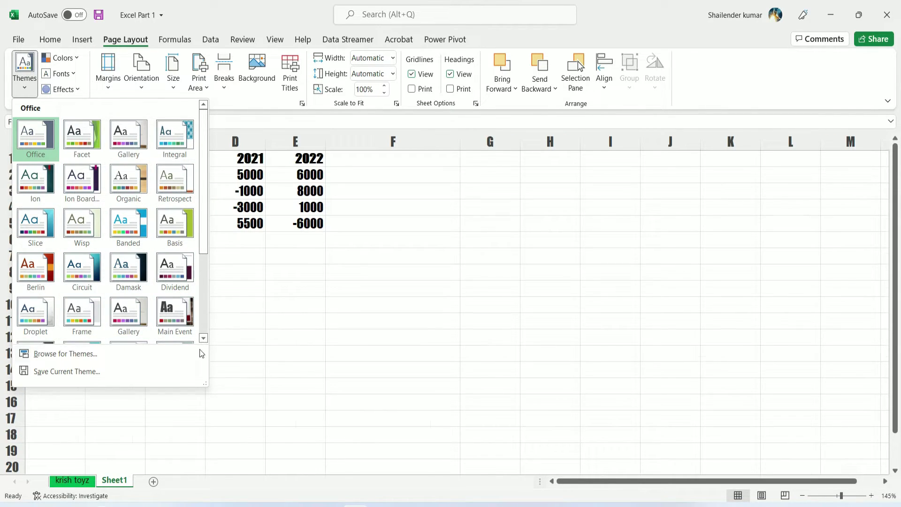
scroll(188, 272, down, 3)
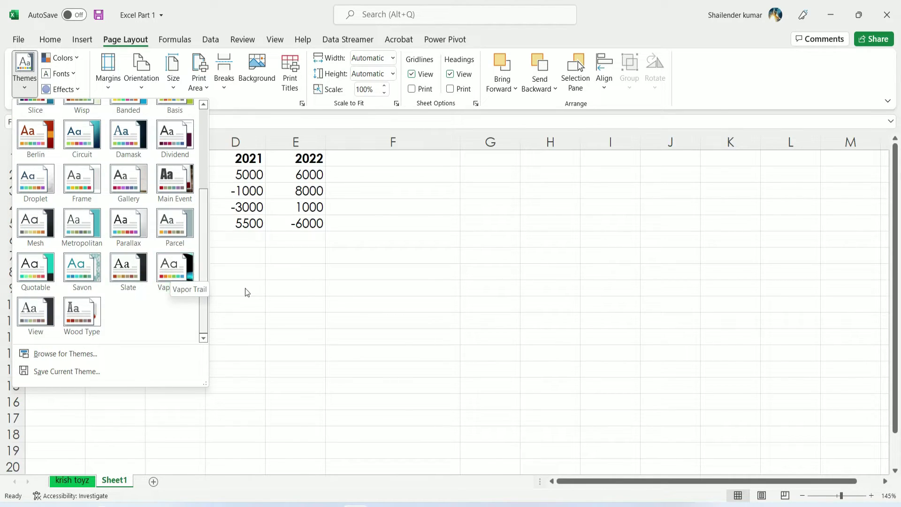
click(366, 279)
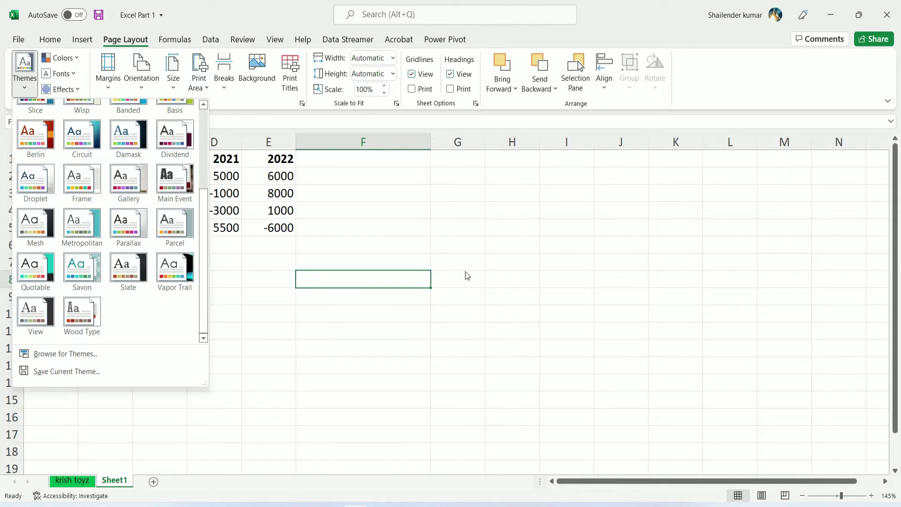
click(460, 235)
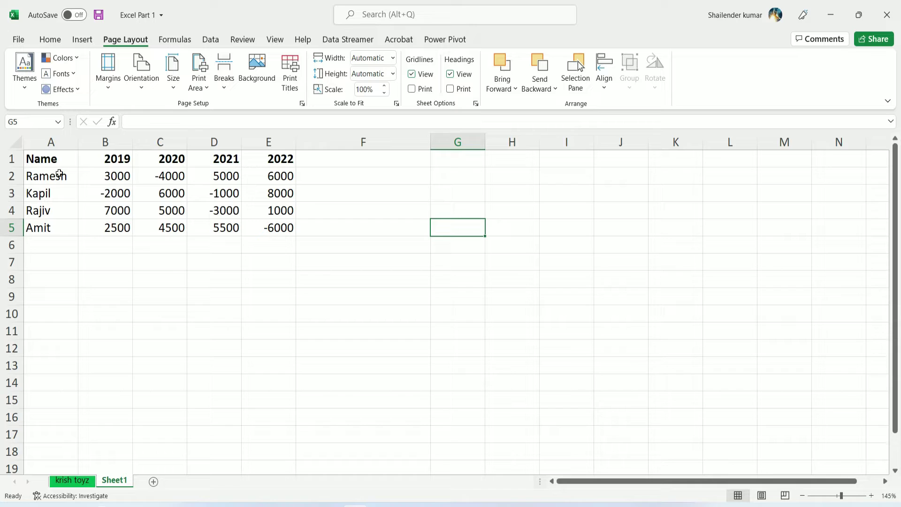
Step: Insert a clustered column chart of A1:E5 and move it to the right of the table
drag(35, 162, 265, 226)
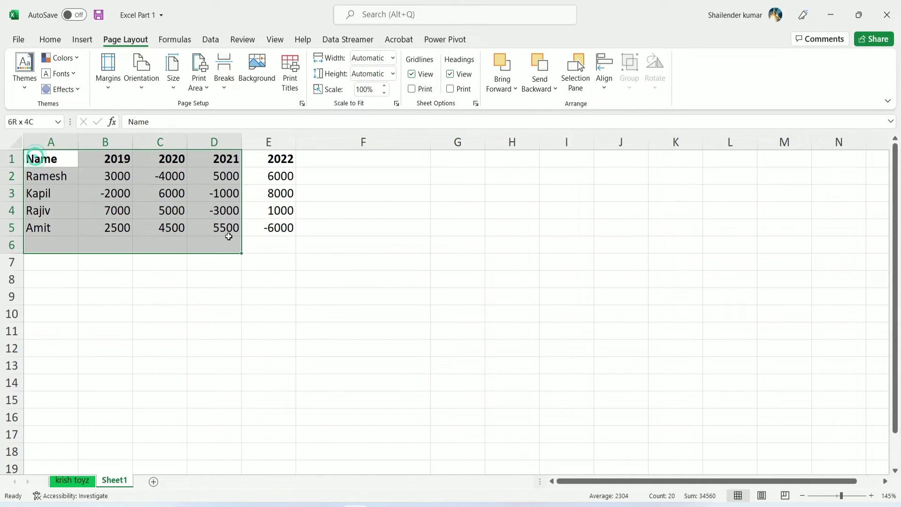
click(81, 39)
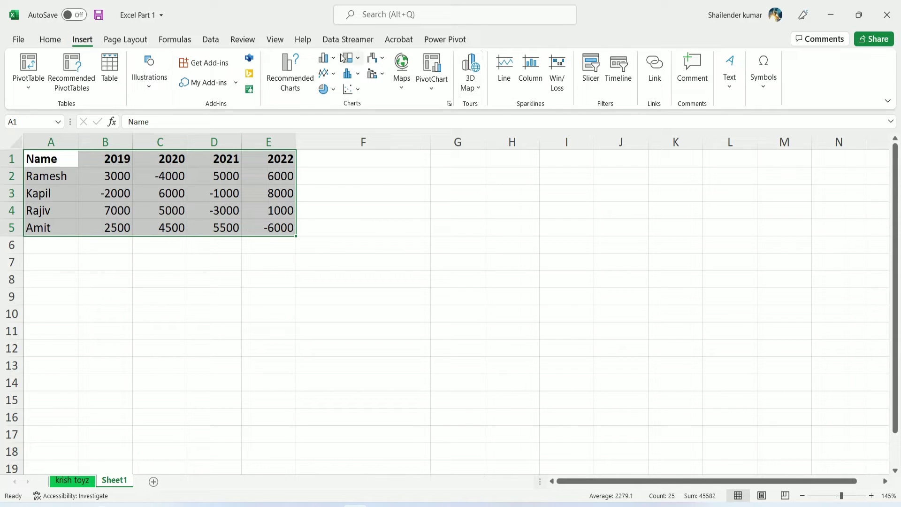
click(335, 58)
click(333, 101)
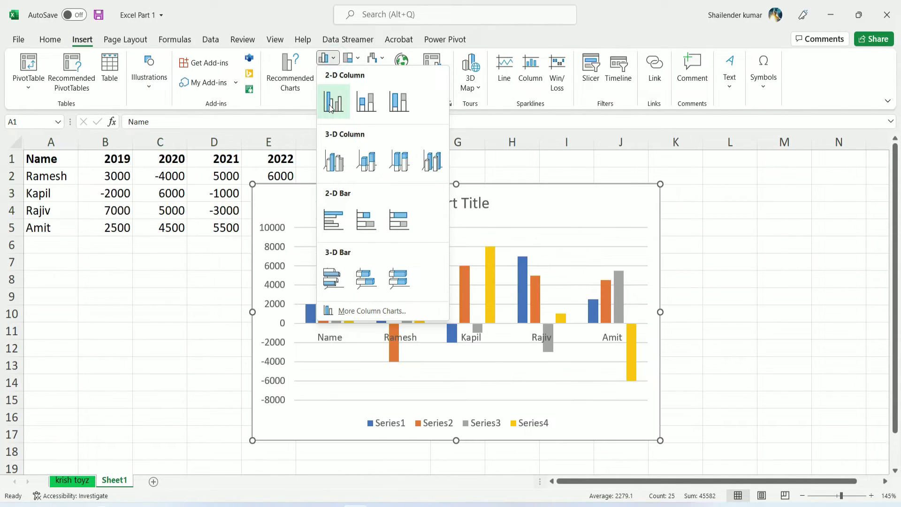
drag(536, 185, 694, 175)
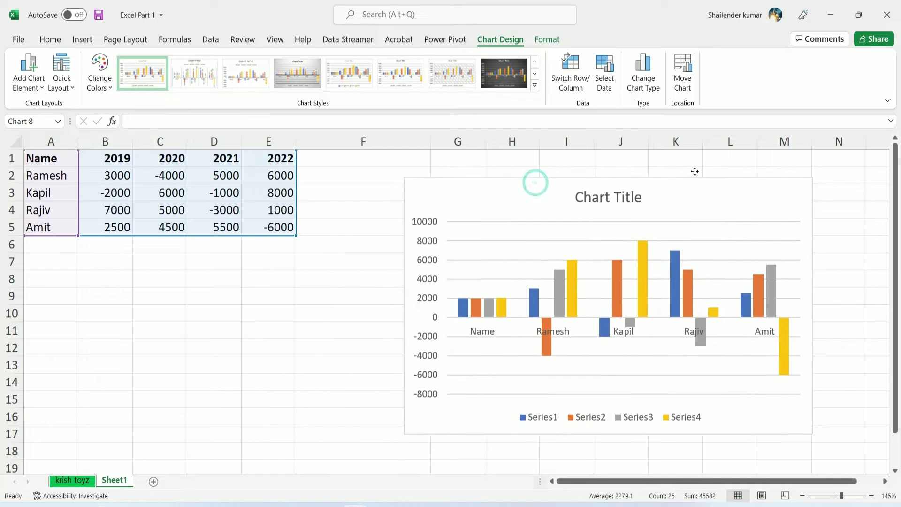
Step: Draw a donut shape below the sales table and deselect it
click(81, 40)
click(153, 89)
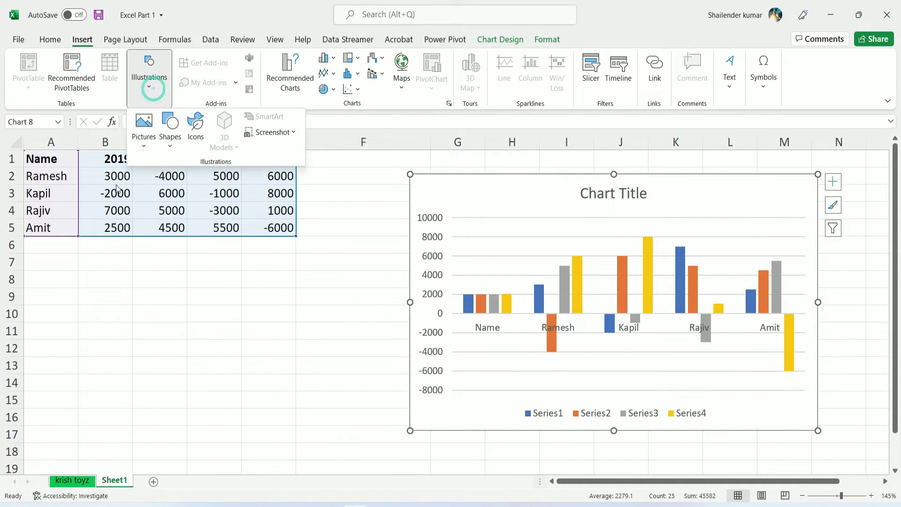
click(171, 141)
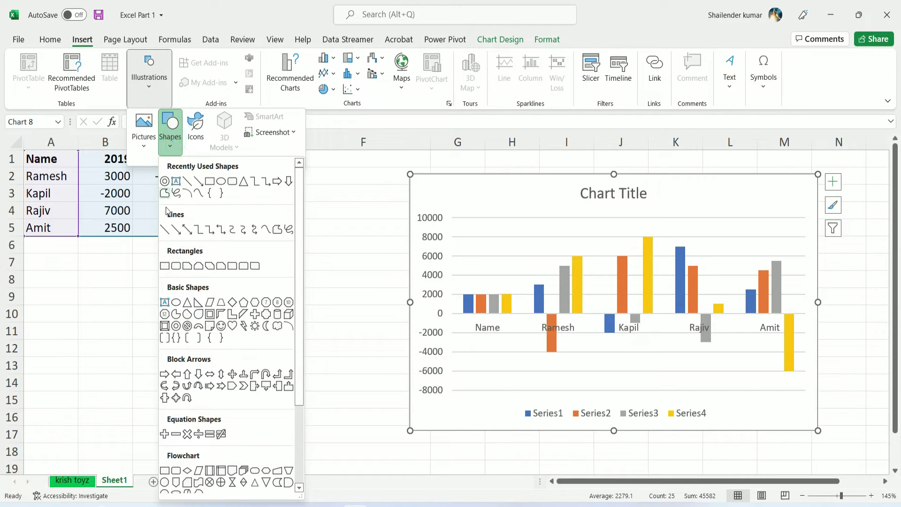
click(175, 327)
mouse_move(129, 281)
mouse_down()
mouse_move(248, 382)
mouse_move(240, 416)
mouse_move(260, 417)
mouse_up()
click(362, 368)
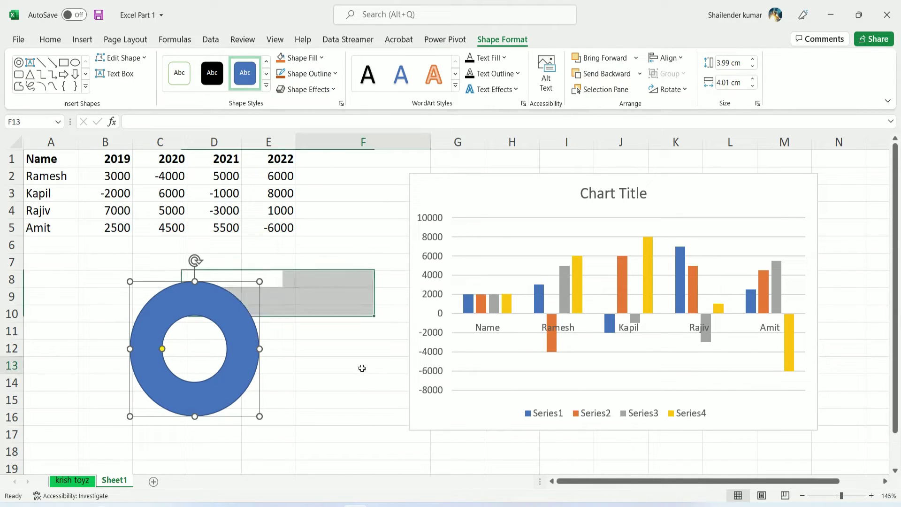
click(362, 369)
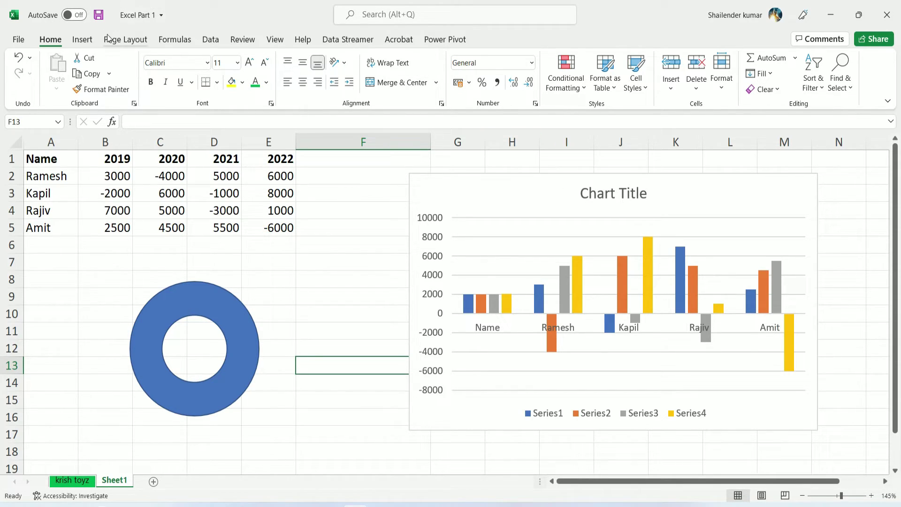
click(123, 41)
click(26, 89)
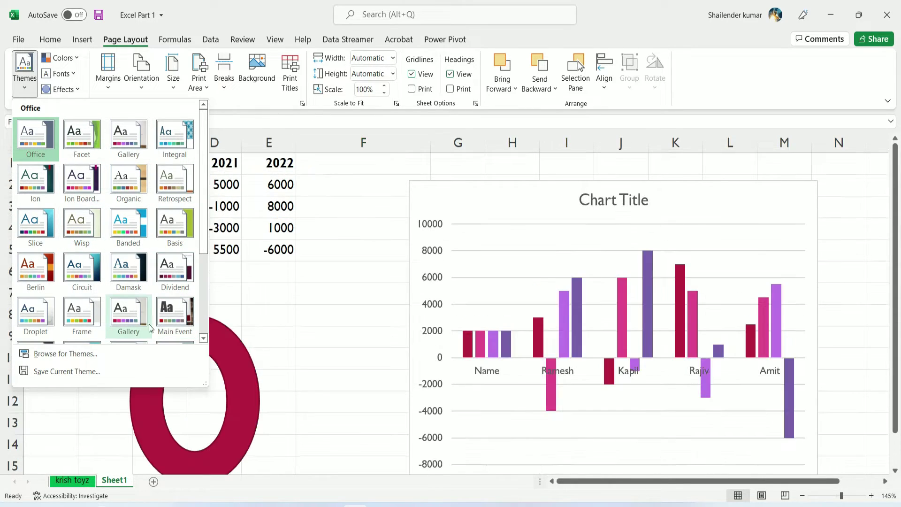
click(136, 332)
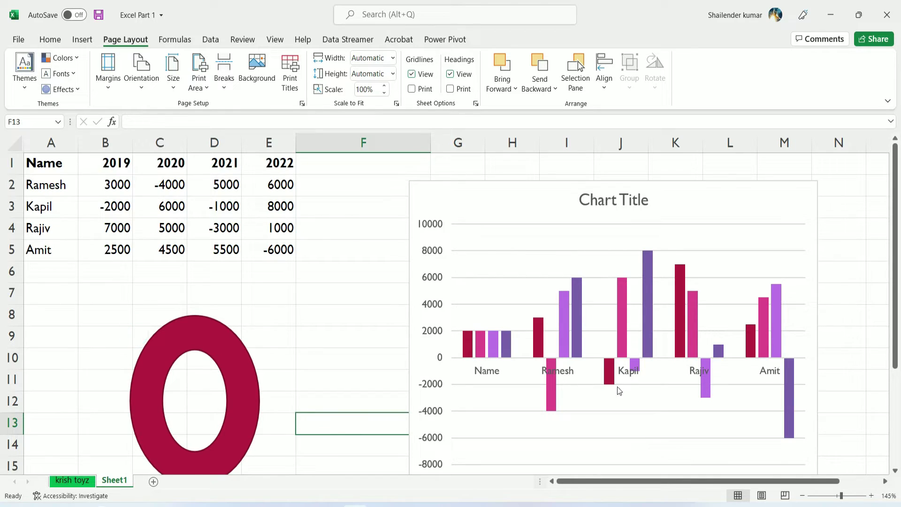
key(ctrl+z)
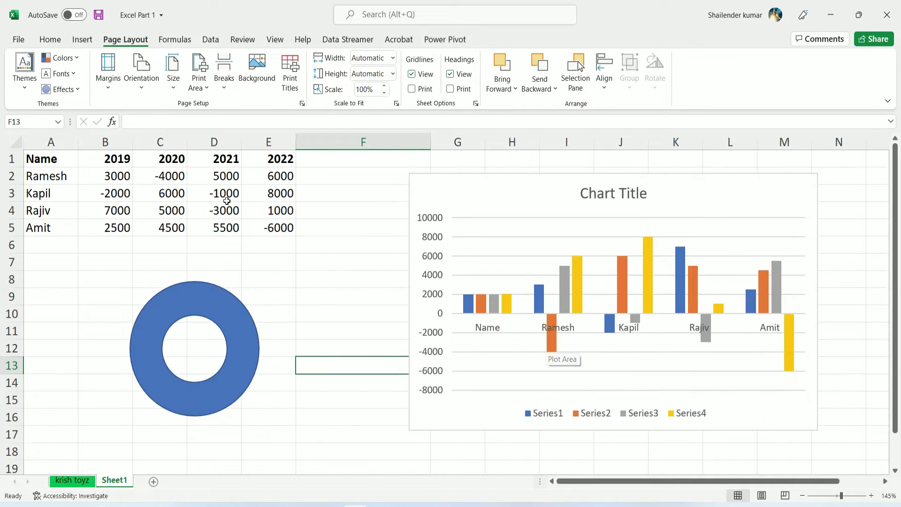
click(75, 57)
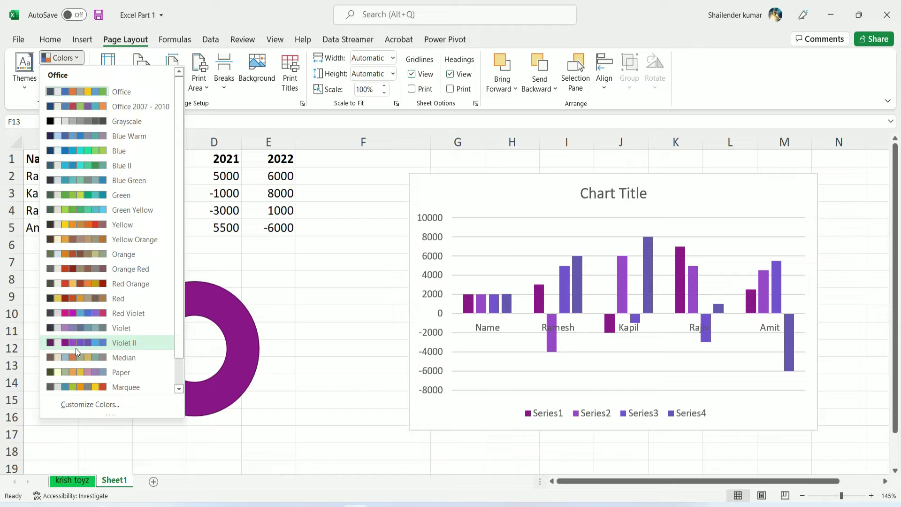
key(Escape)
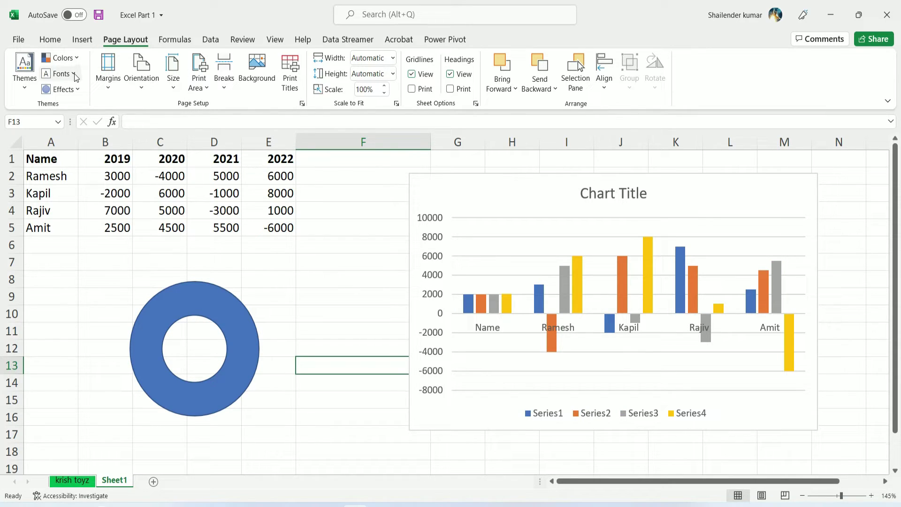
click(74, 75)
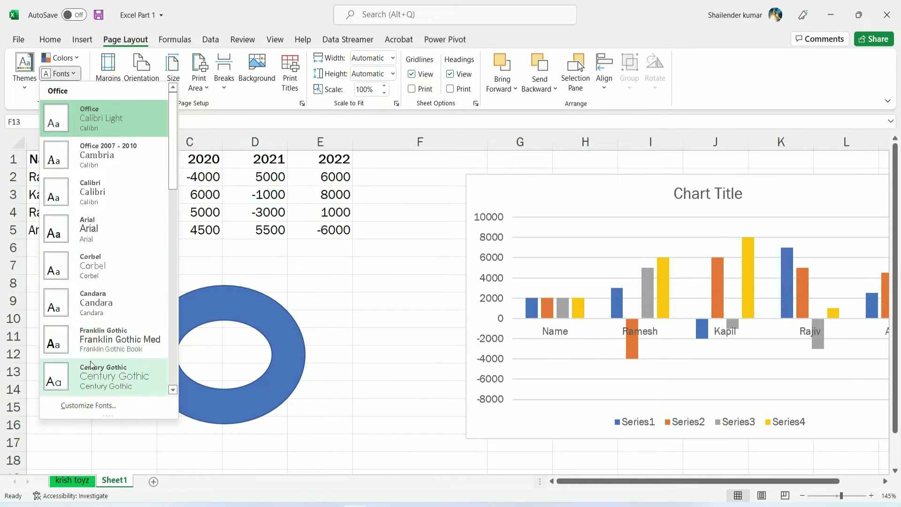
key(Escape)
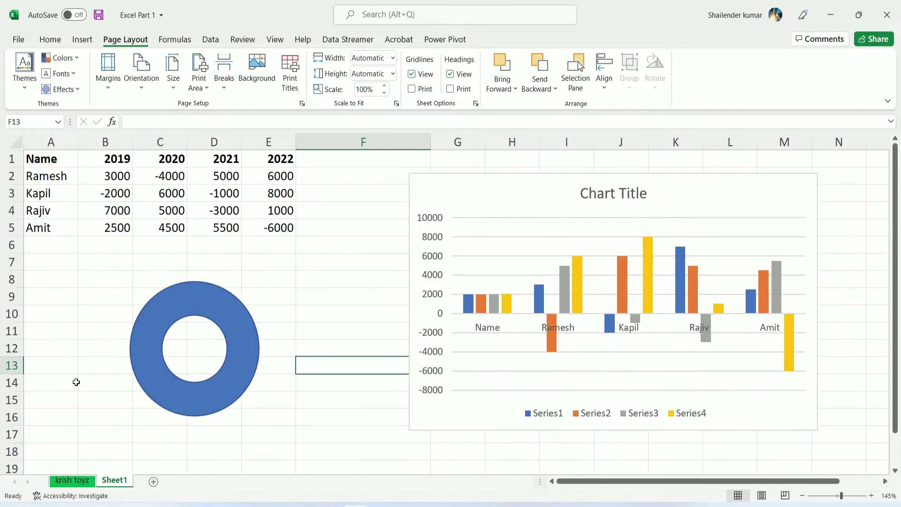
click(78, 89)
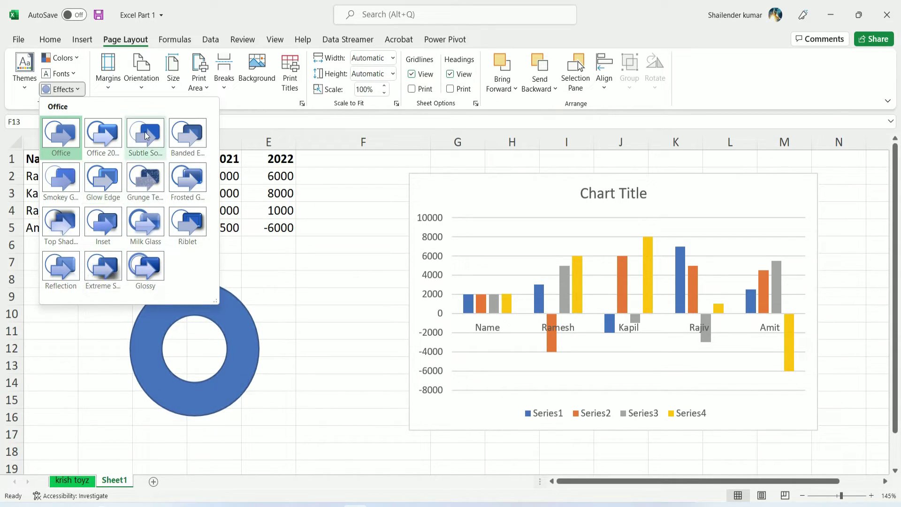
key(Escape)
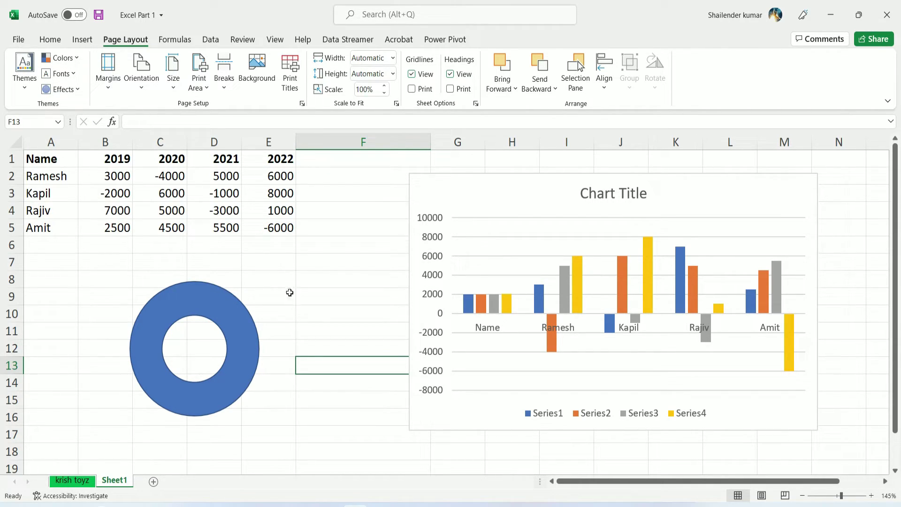
click(108, 91)
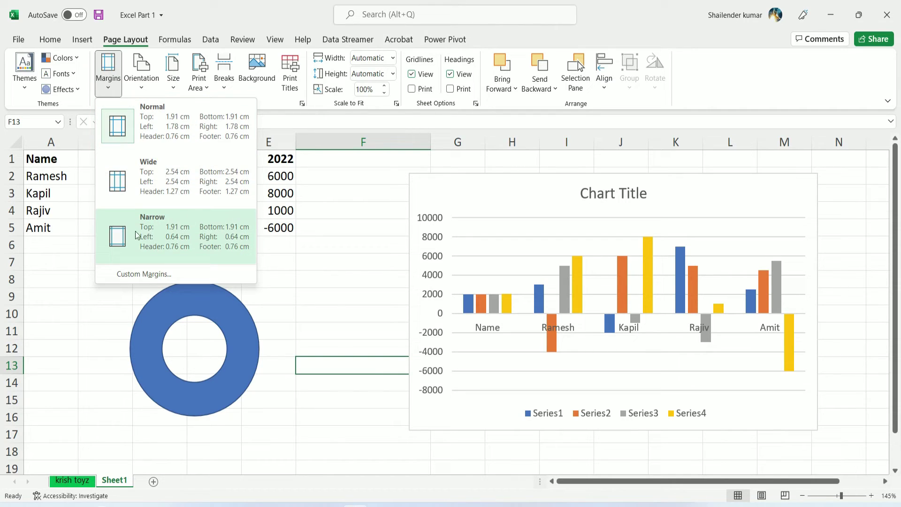
click(139, 277)
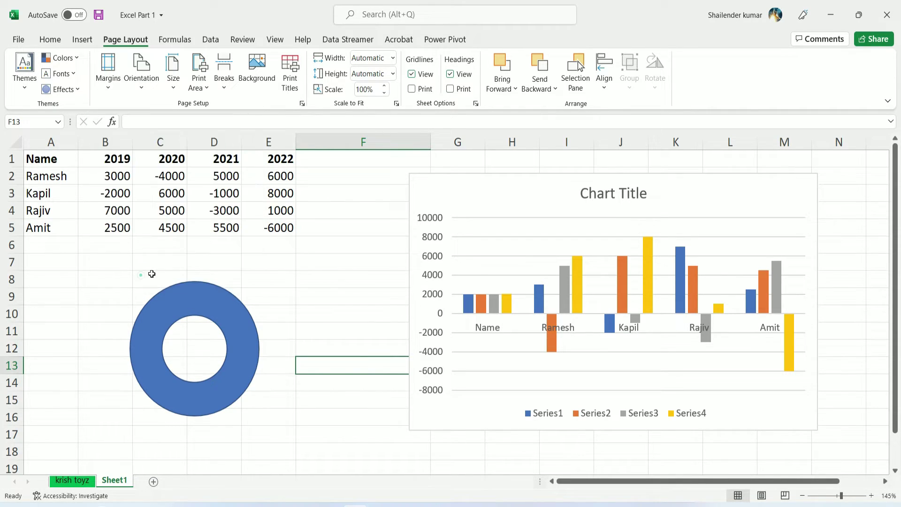
drag(703, 171, 438, 91)
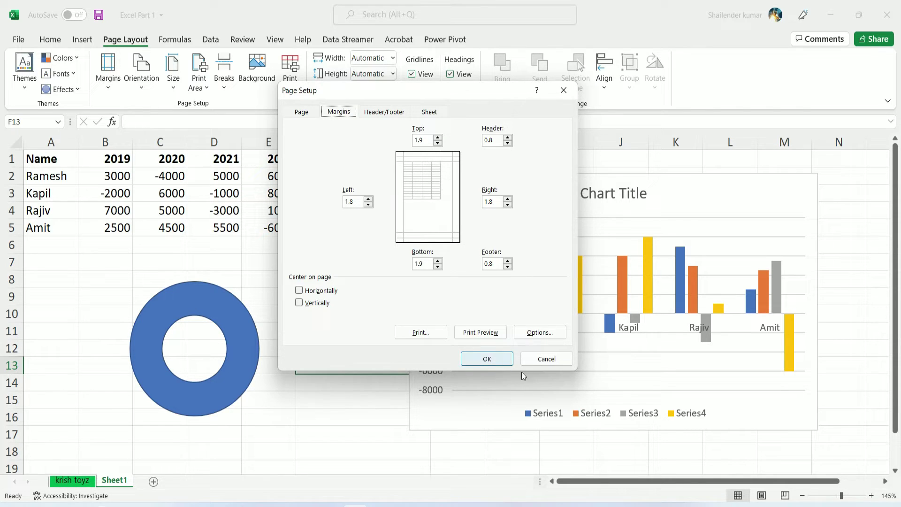
click(561, 360)
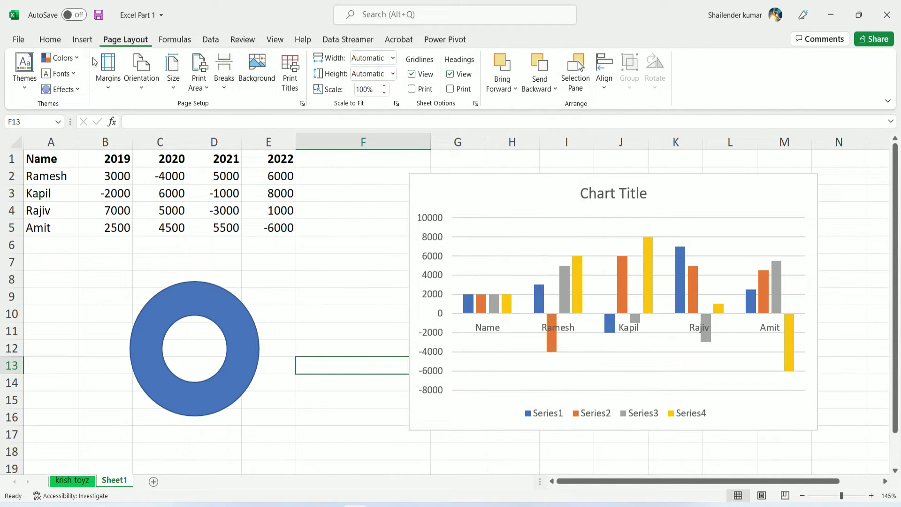
Step: Switch the page to landscape orientation and check it in print preview
click(144, 91)
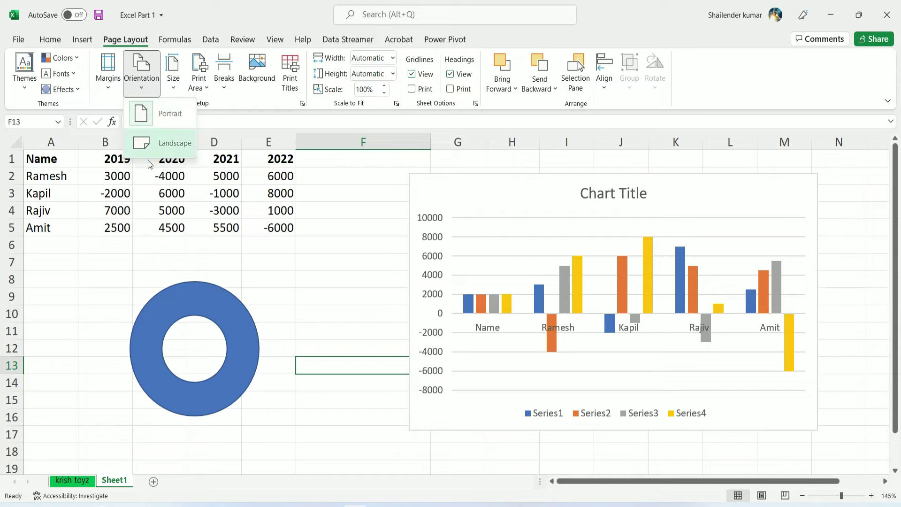
click(172, 146)
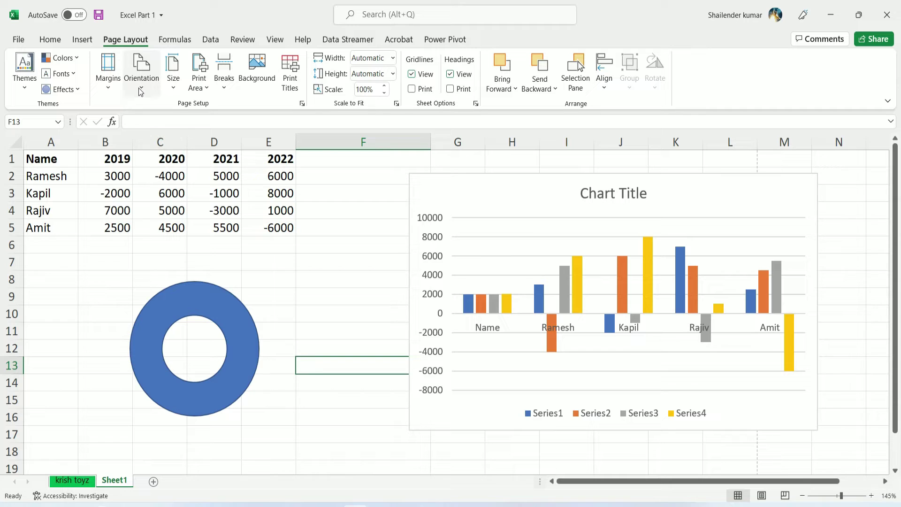
click(18, 40)
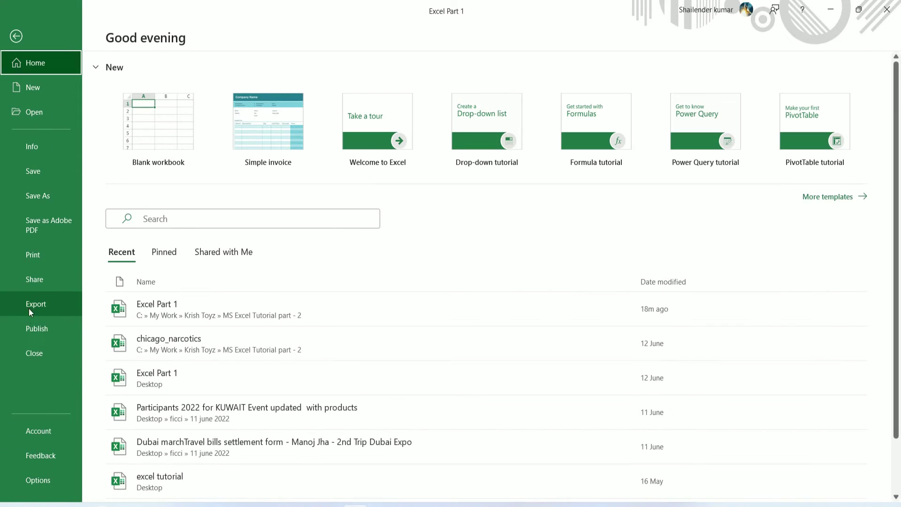
click(35, 256)
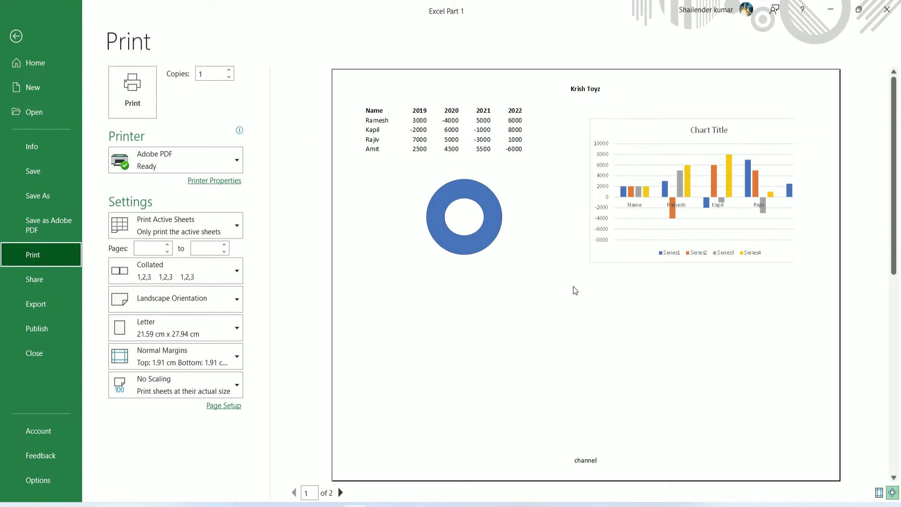
key(Escape)
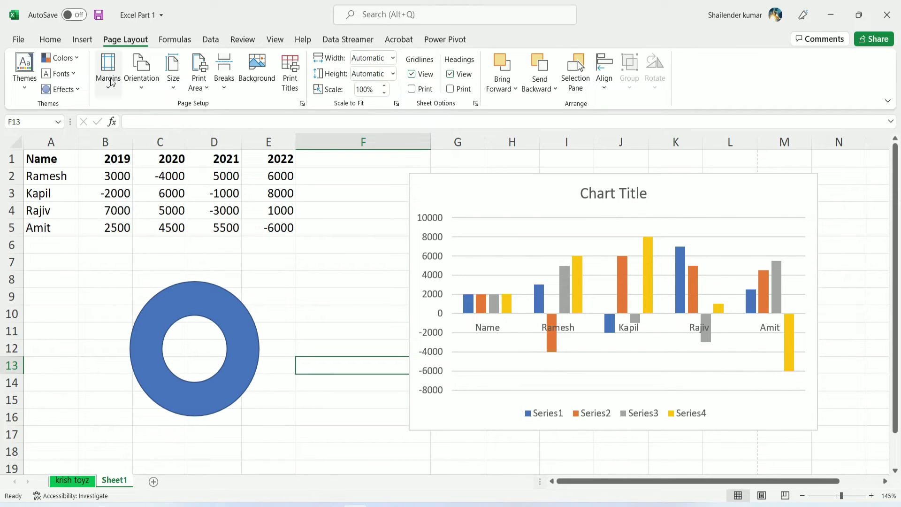
Step: Set the page back to portrait orientation and check the print preview again
click(142, 89)
click(160, 120)
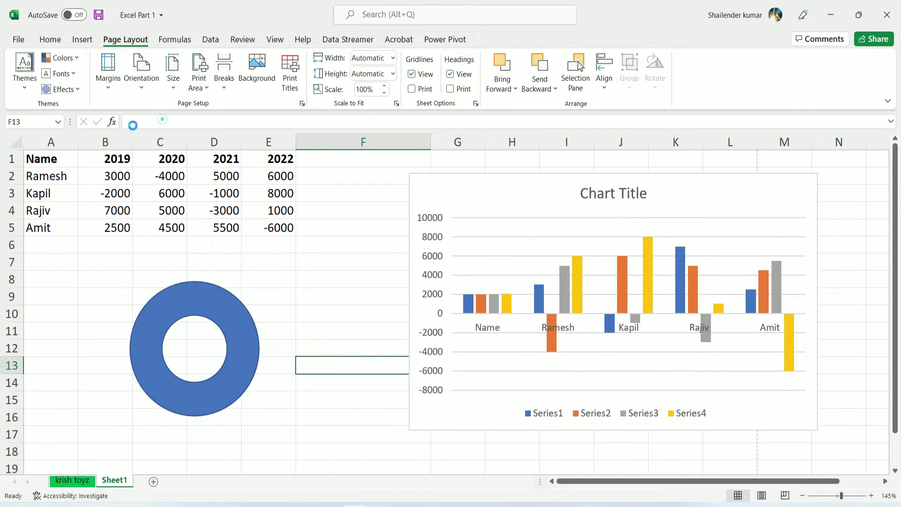
click(18, 39)
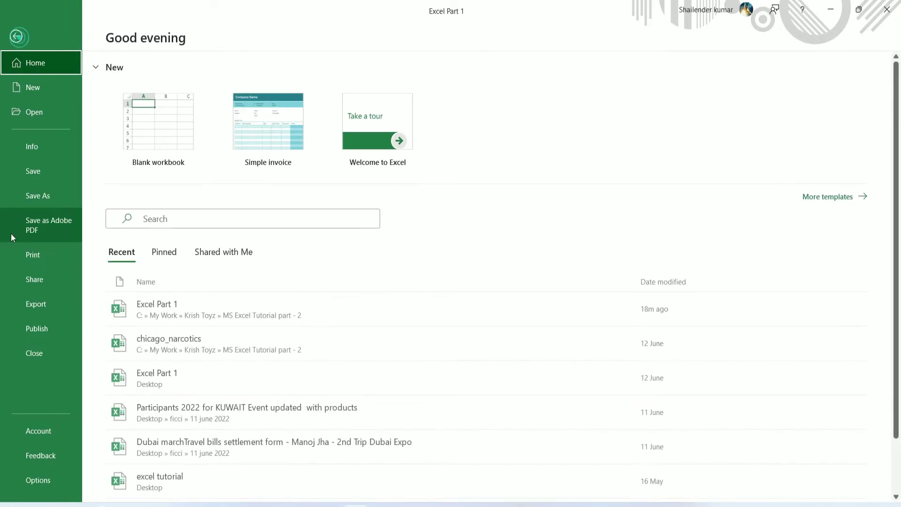
click(28, 257)
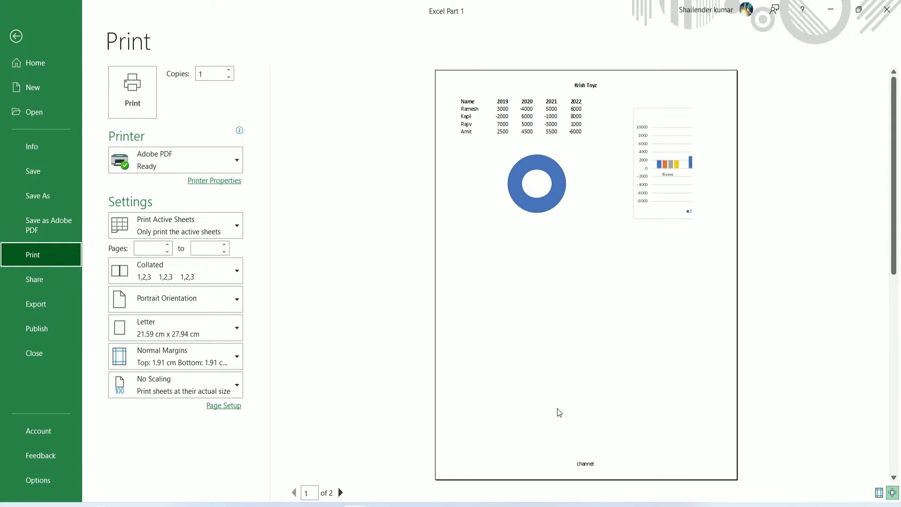
key(Escape)
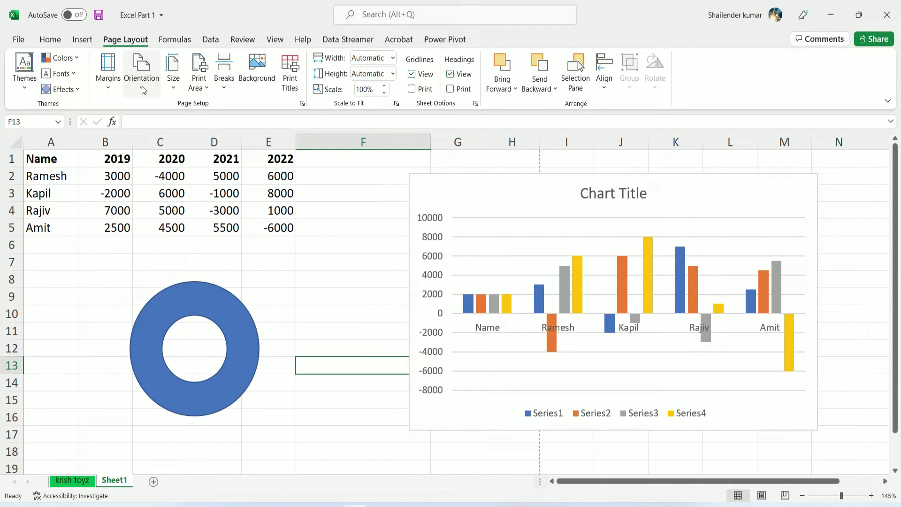
click(173, 86)
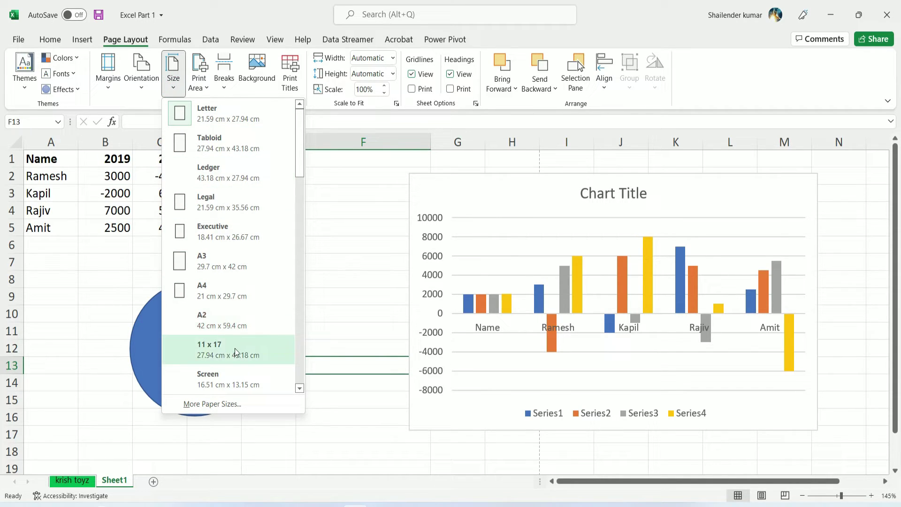
Step: Open More Paper Sizes in Page Setup, cancel without changes, and select cell D3
scroll(234, 349, down, 5)
scroll(238, 338, down, 3)
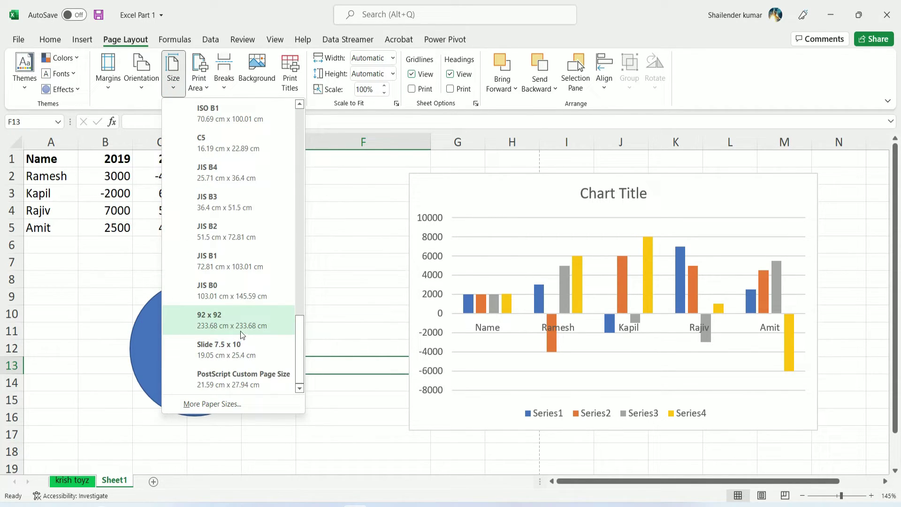
scroll(244, 314, up, 3)
scroll(253, 286, up, 5)
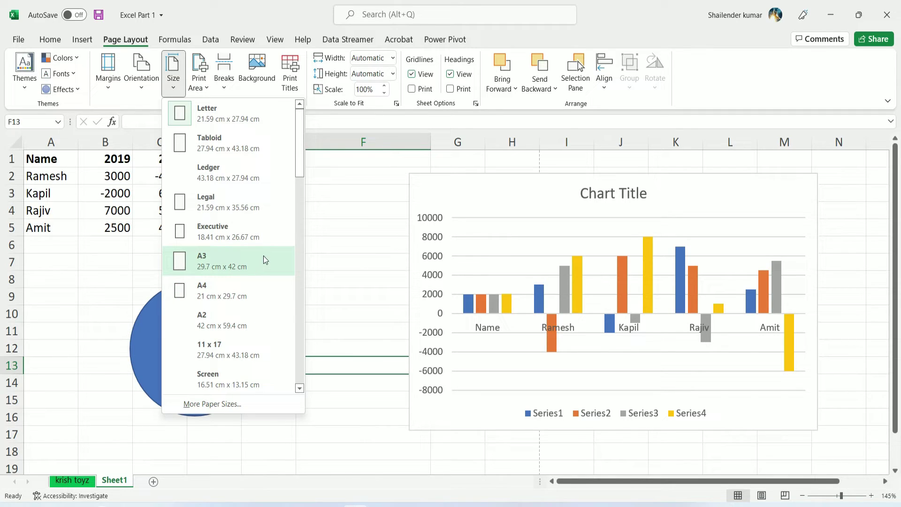
scroll(260, 253, down, 5)
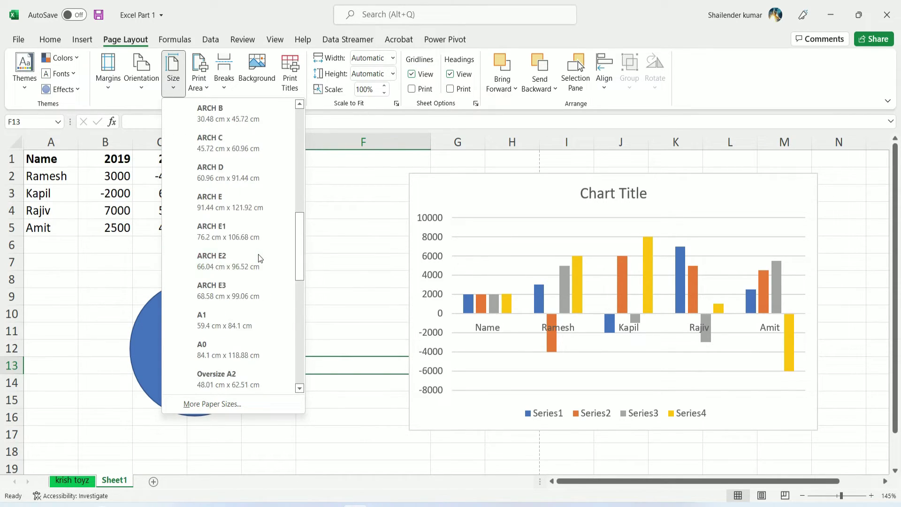
scroll(253, 328, down, 3)
click(212, 404)
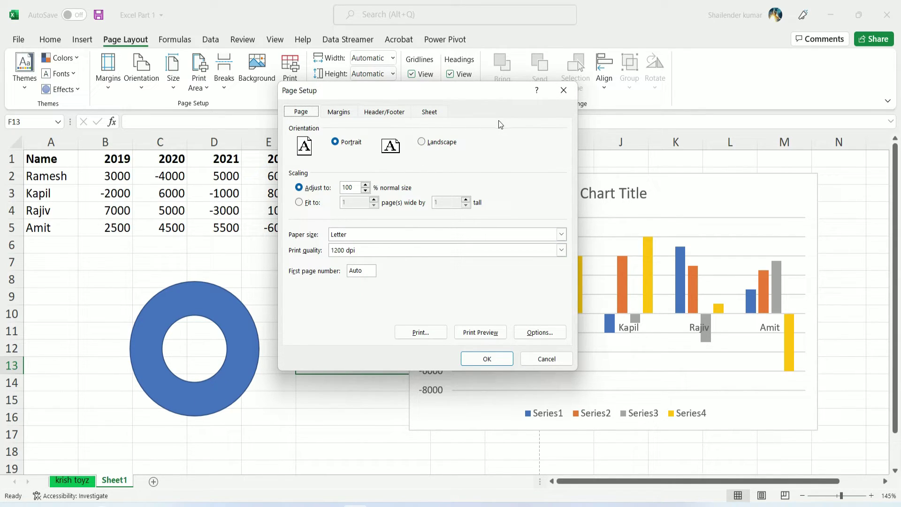
click(554, 360)
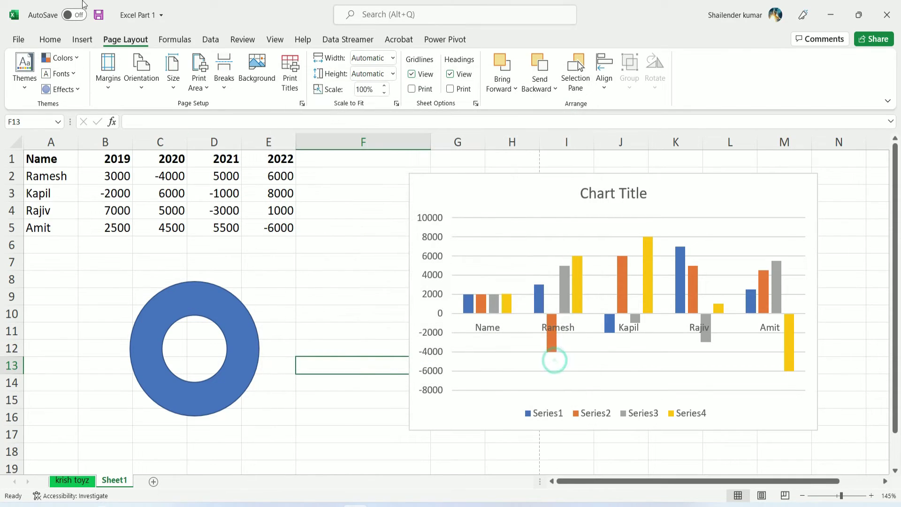
click(214, 193)
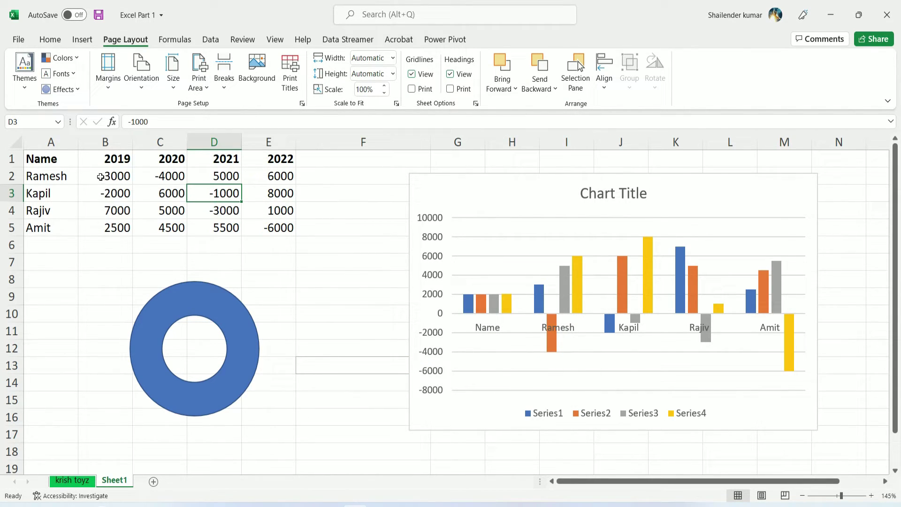
Step: Set B1:C3 as the print area and preview the resulting printed page
drag(100, 155, 176, 189)
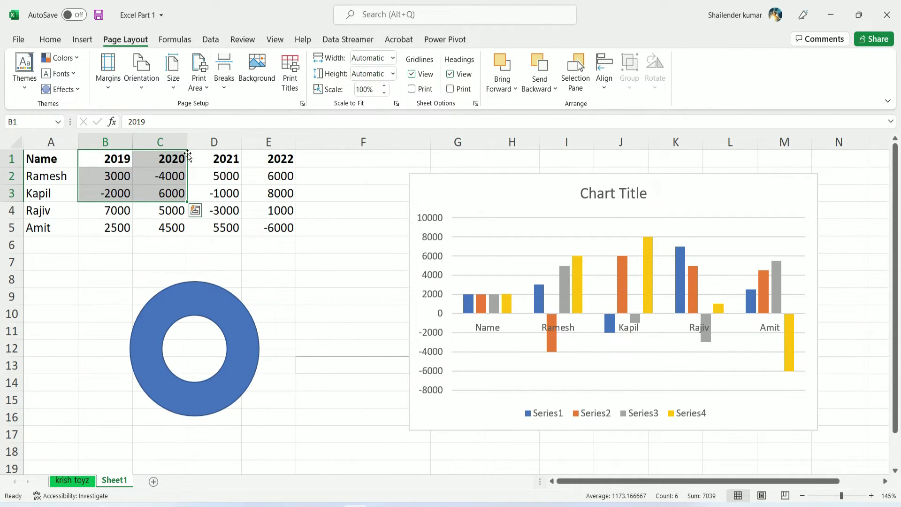
click(199, 86)
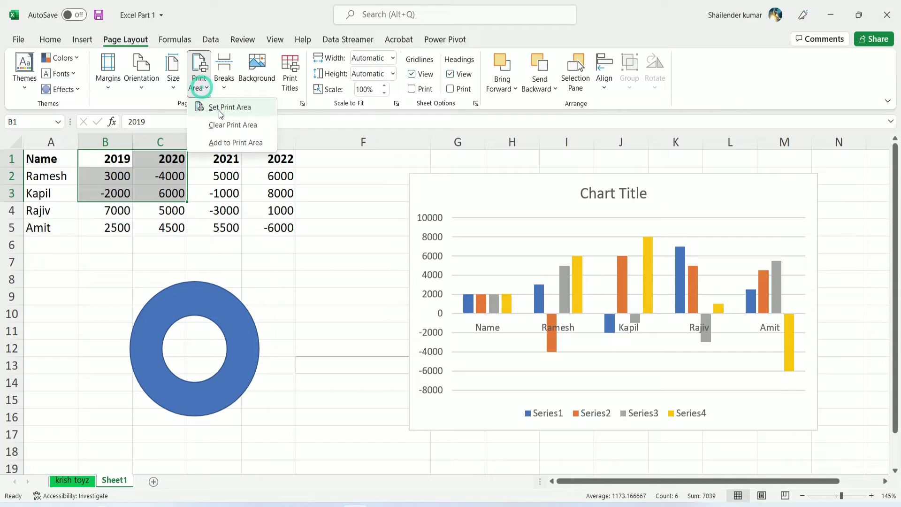
click(255, 108)
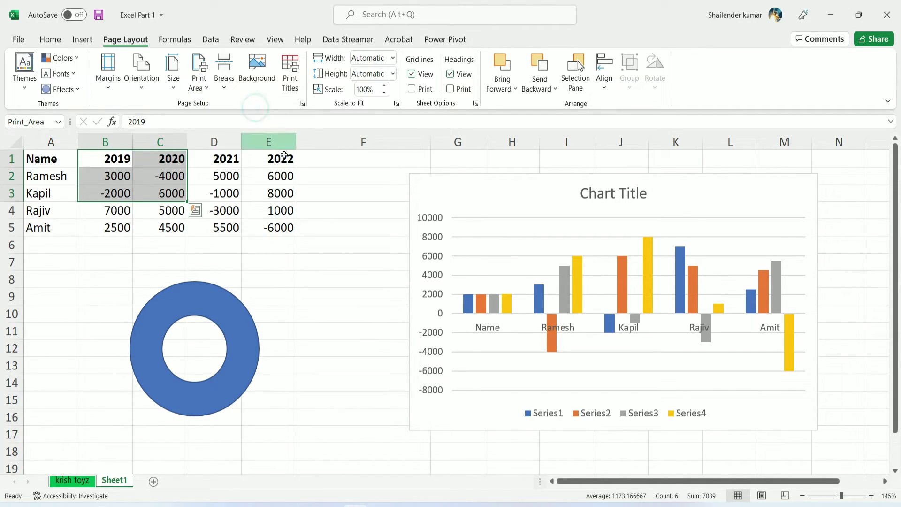
click(18, 40)
click(40, 260)
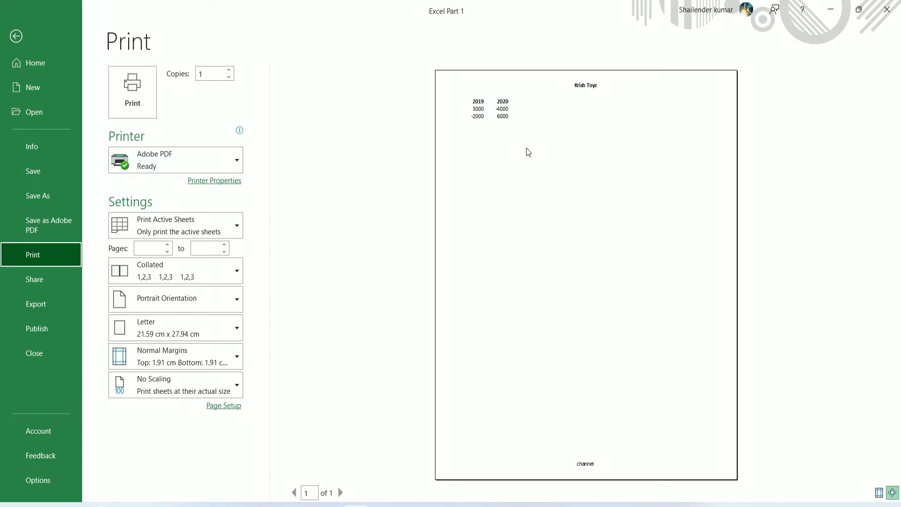
key(Escape)
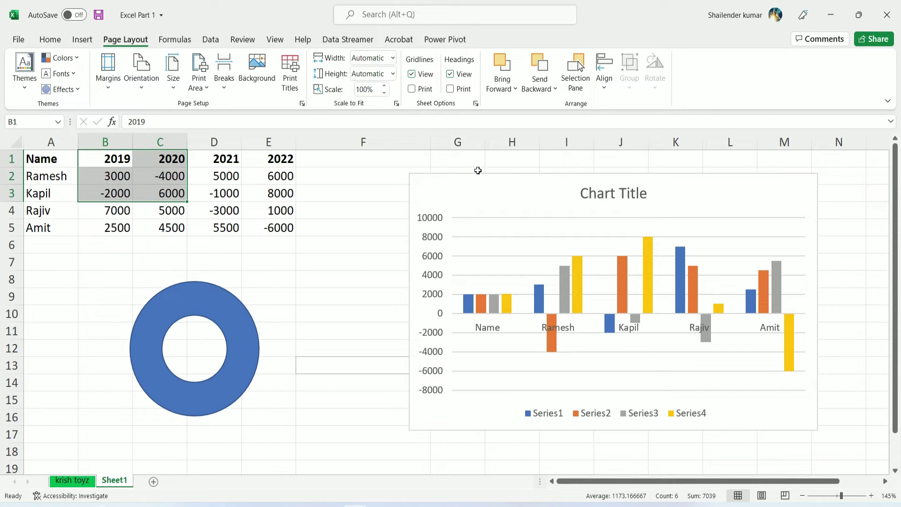
click(196, 173)
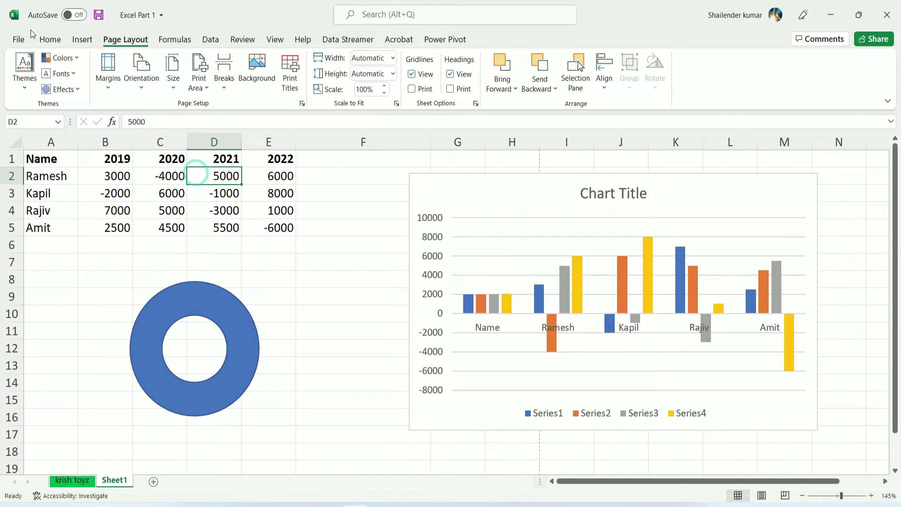
Step: Preview the printout, then reapply B1:C3 as the print area and preview again
click(18, 39)
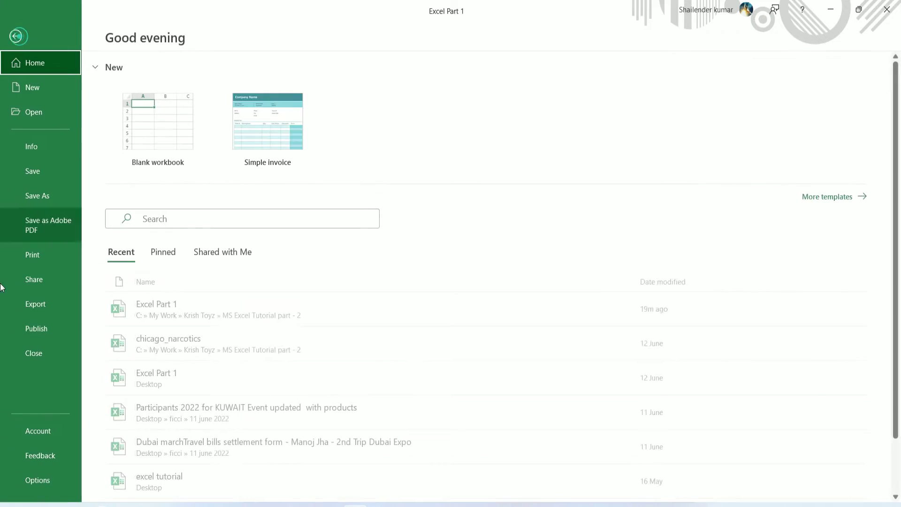
click(44, 263)
key(Escape)
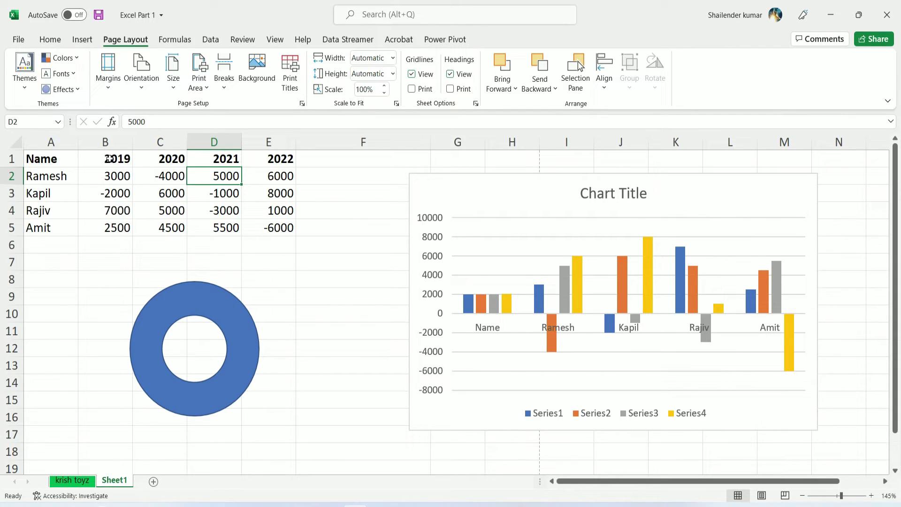
drag(109, 159, 165, 194)
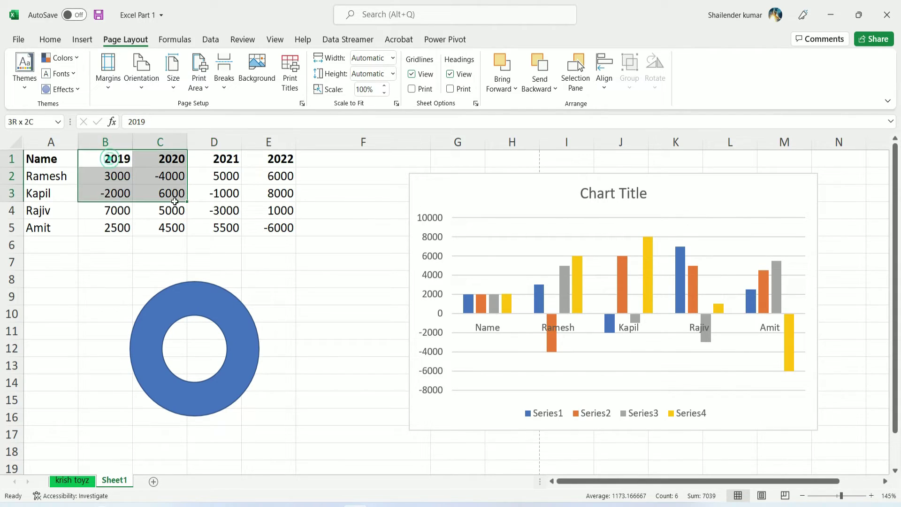
click(208, 86)
click(243, 111)
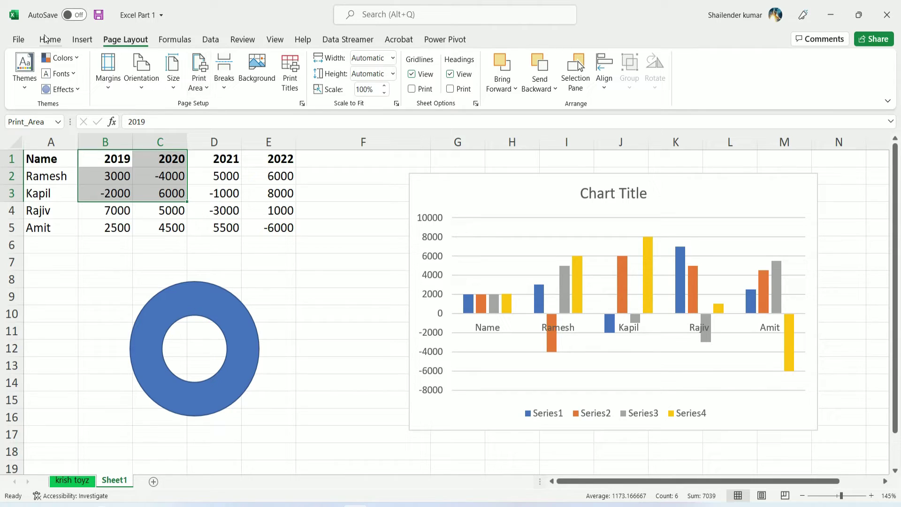
click(20, 34)
click(27, 257)
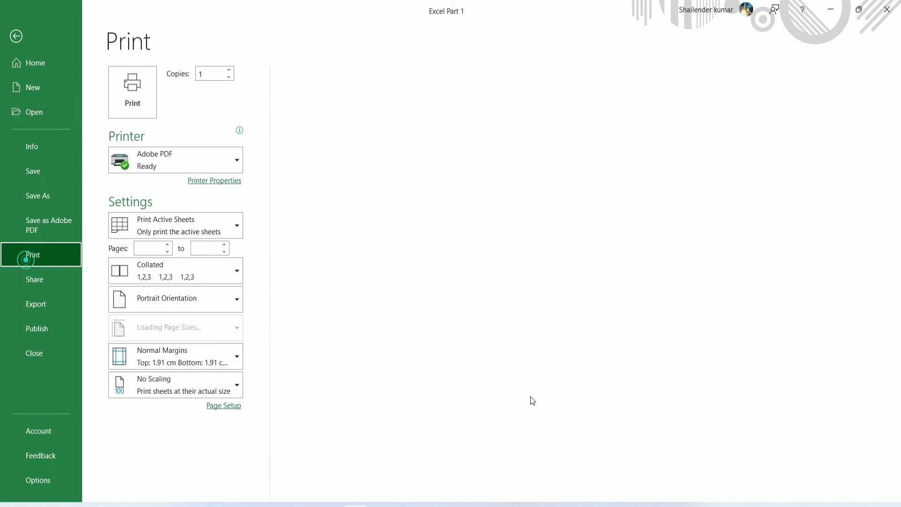
key(Escape)
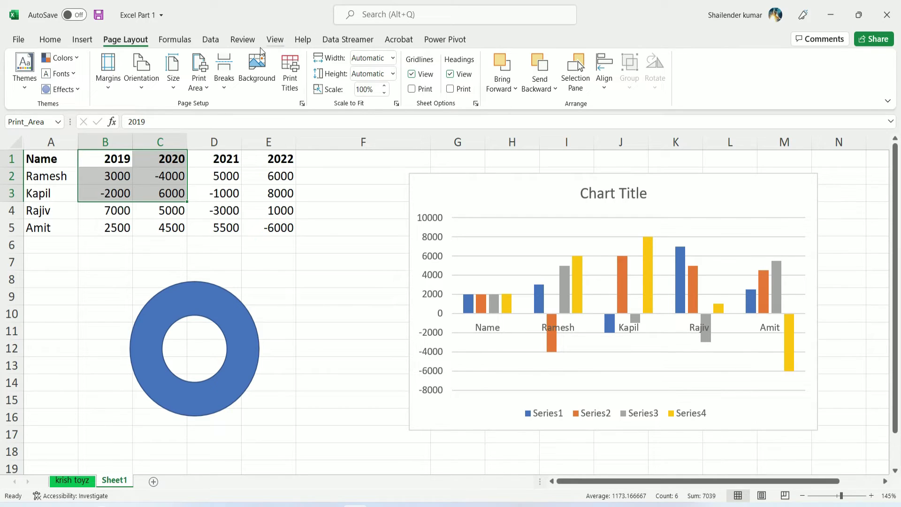
Step: Clear the print area and preview the whole sheet's printout
click(210, 86)
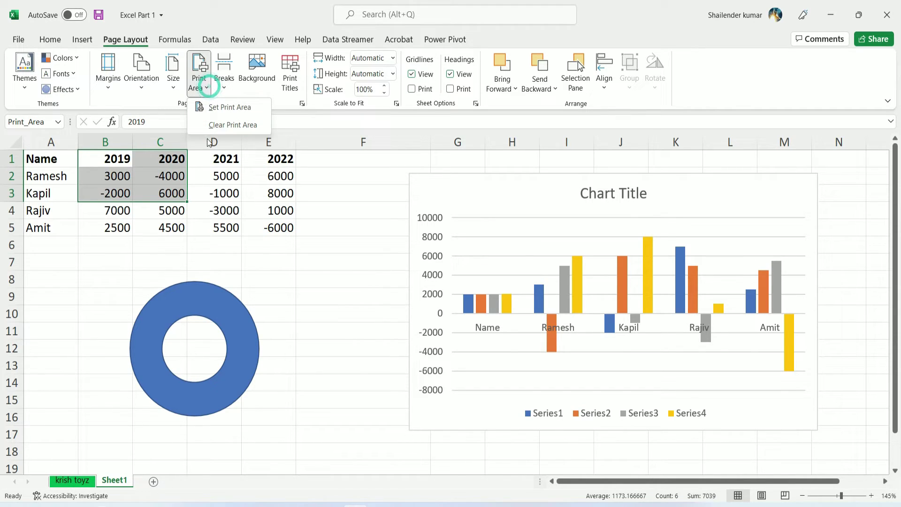
click(240, 129)
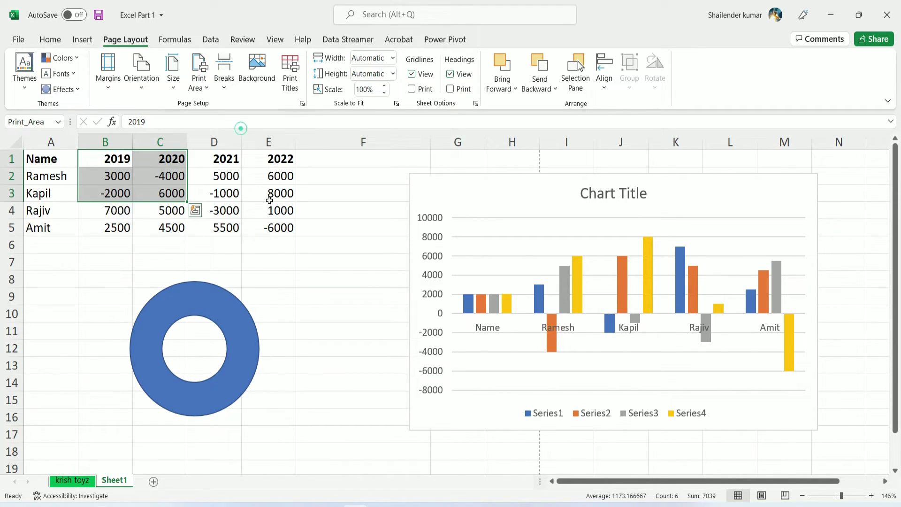
click(18, 40)
click(53, 259)
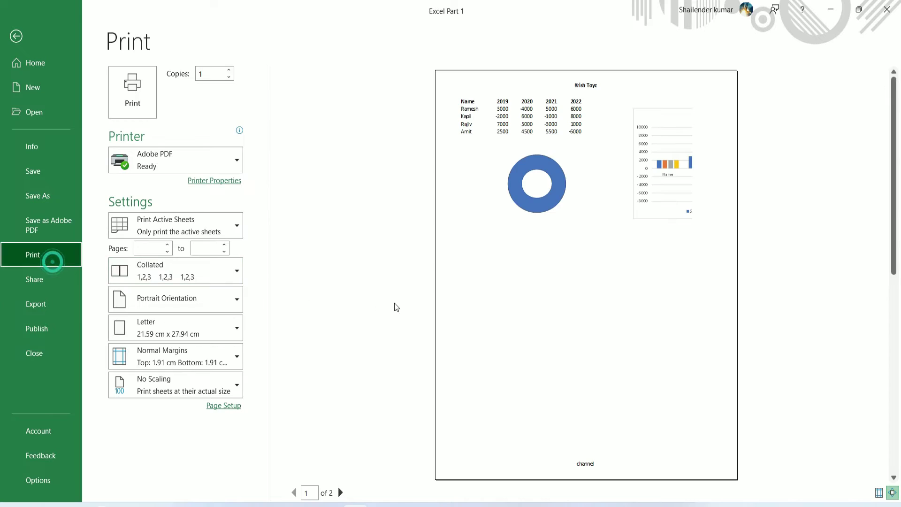
key(Escape)
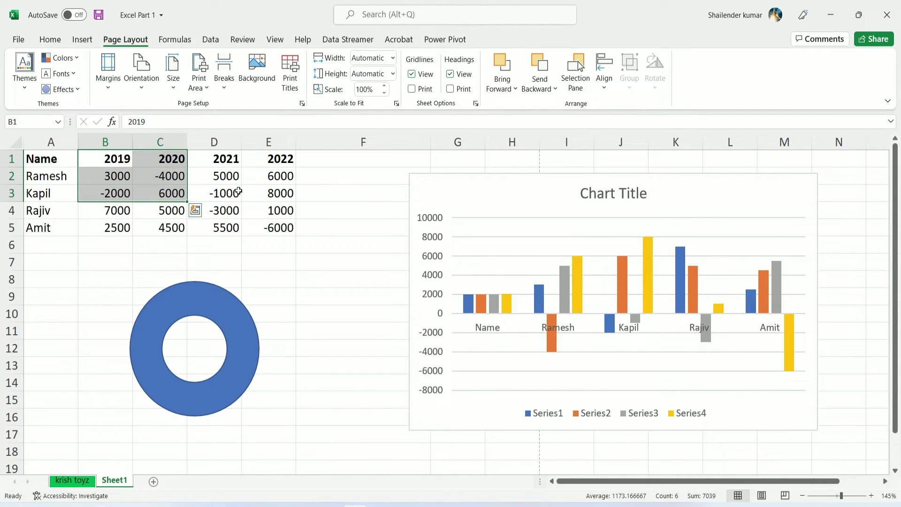
Step: Insert a page break above the Kapil row at A3 and preview page 2
click(212, 190)
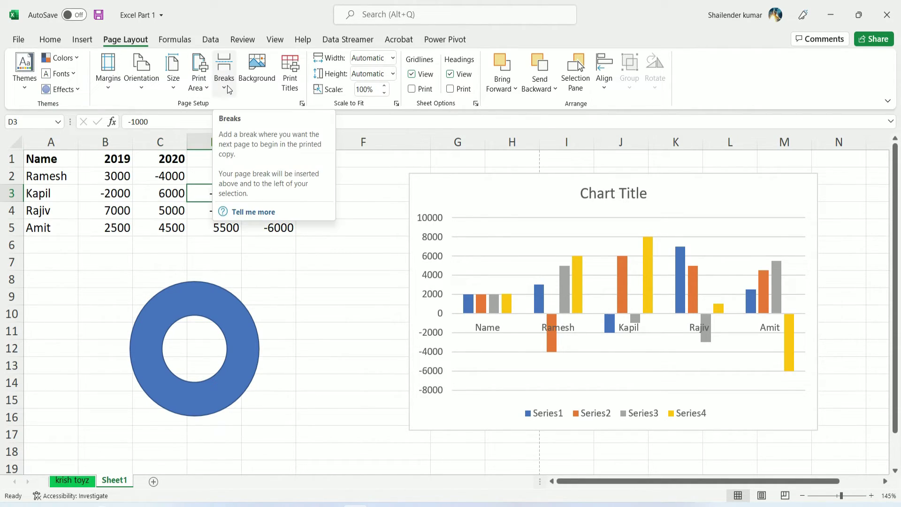
click(54, 190)
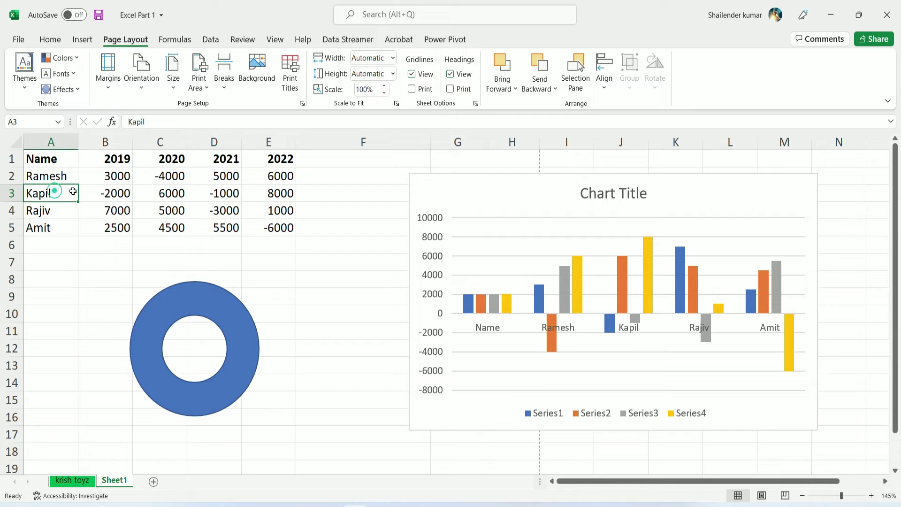
click(222, 90)
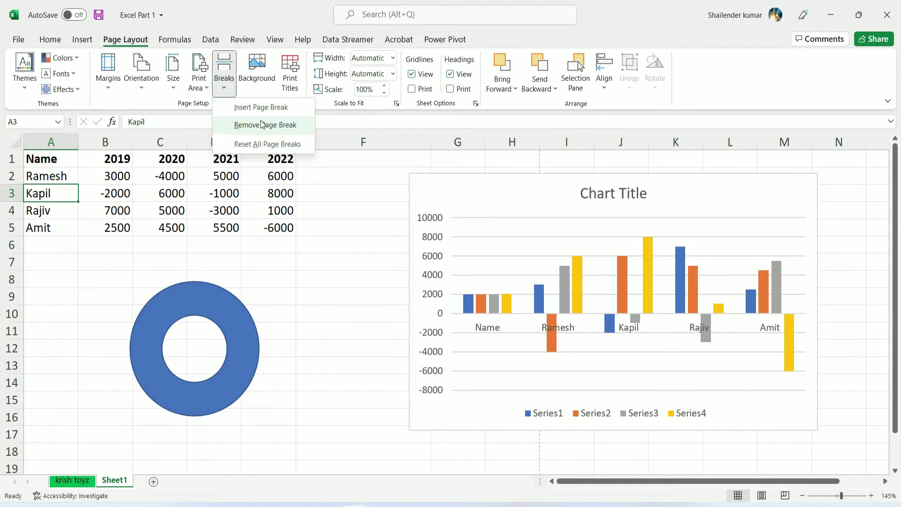
click(276, 107)
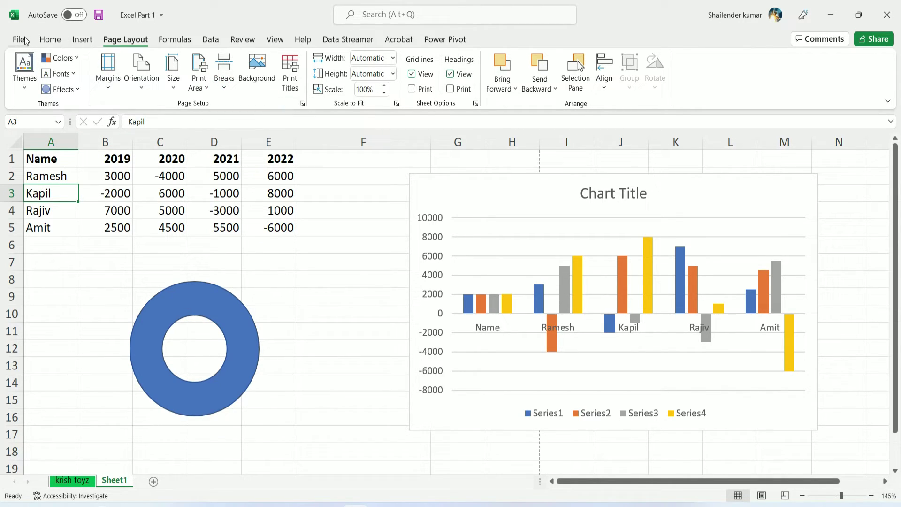
click(19, 39)
click(54, 260)
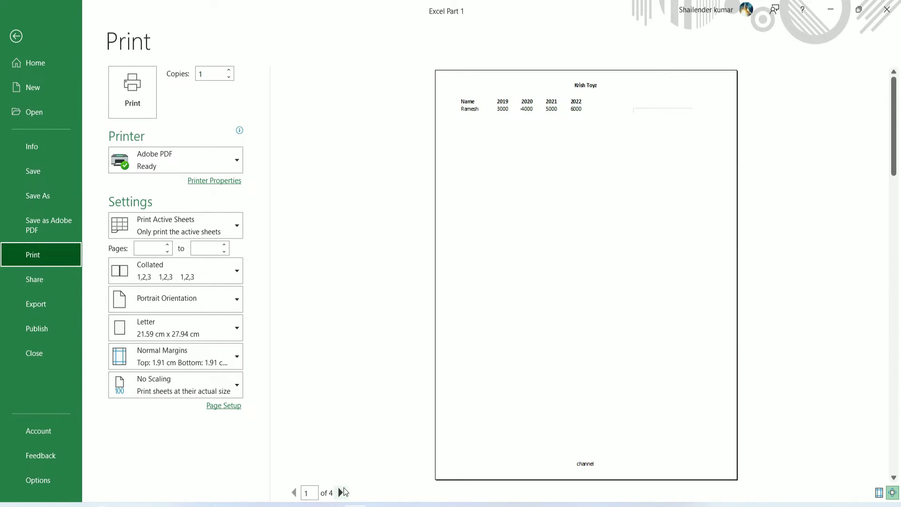
click(342, 493)
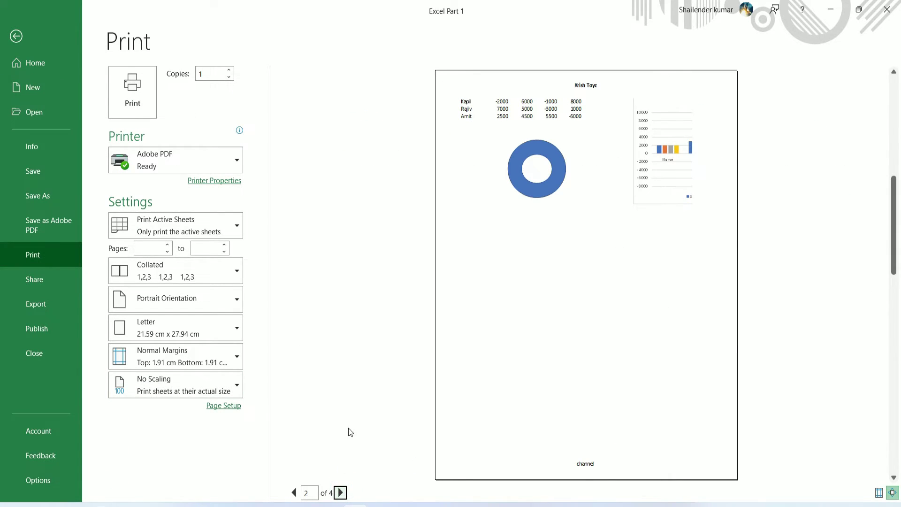
key(Escape)
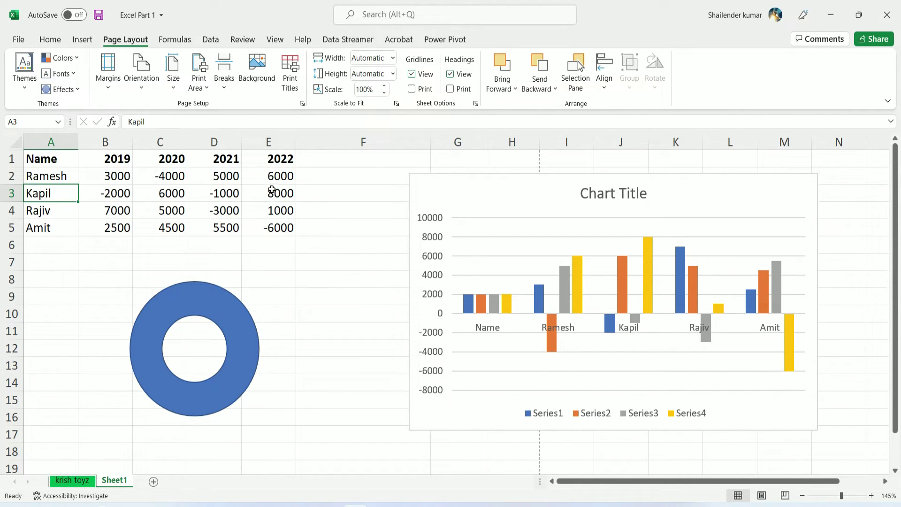
Step: Search online pictures for 'aeroplane' and apply the second airliner photo as the sheet background
click(266, 78)
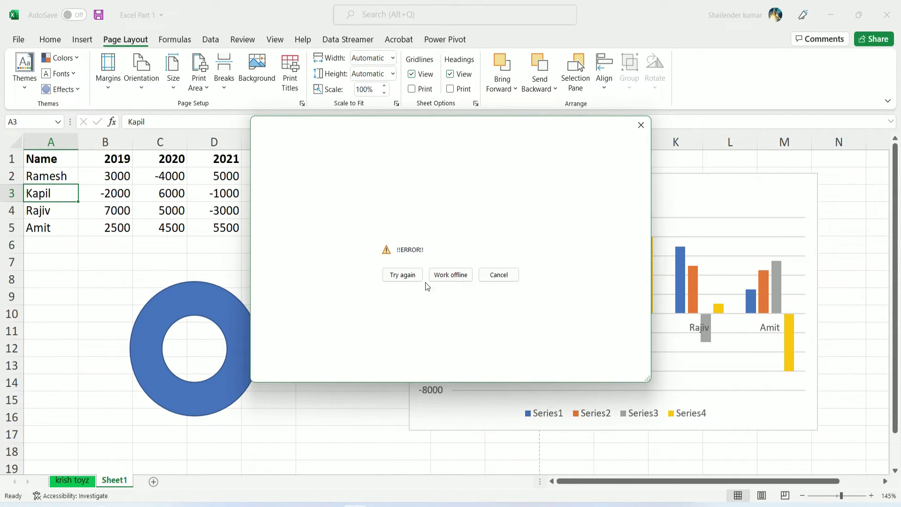
click(402, 278)
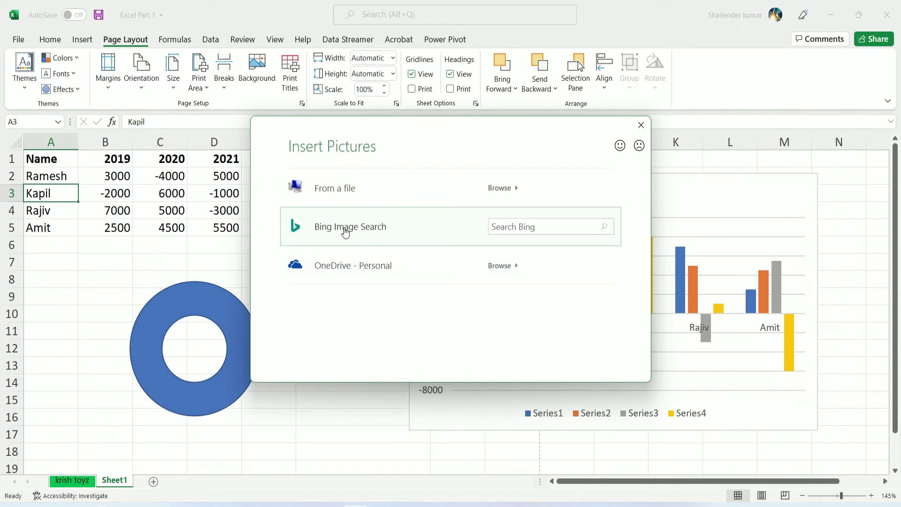
click(546, 228)
key(Return)
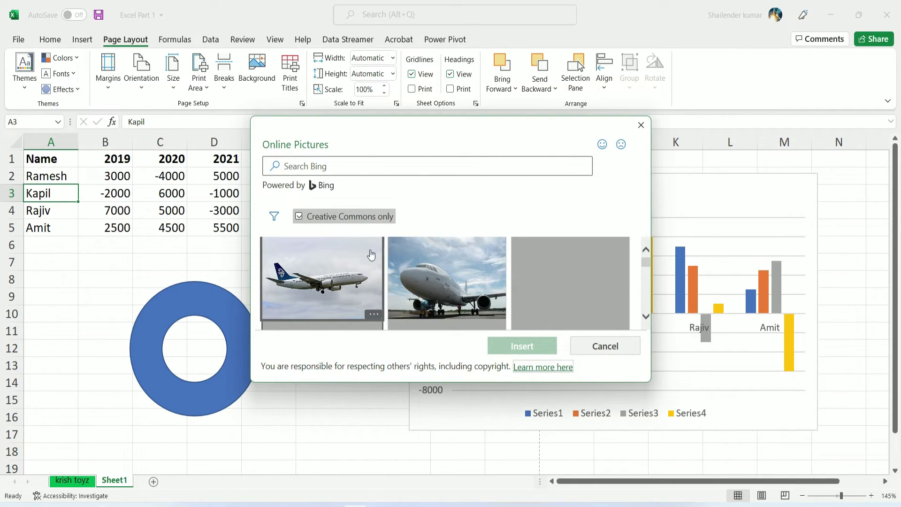
click(413, 287)
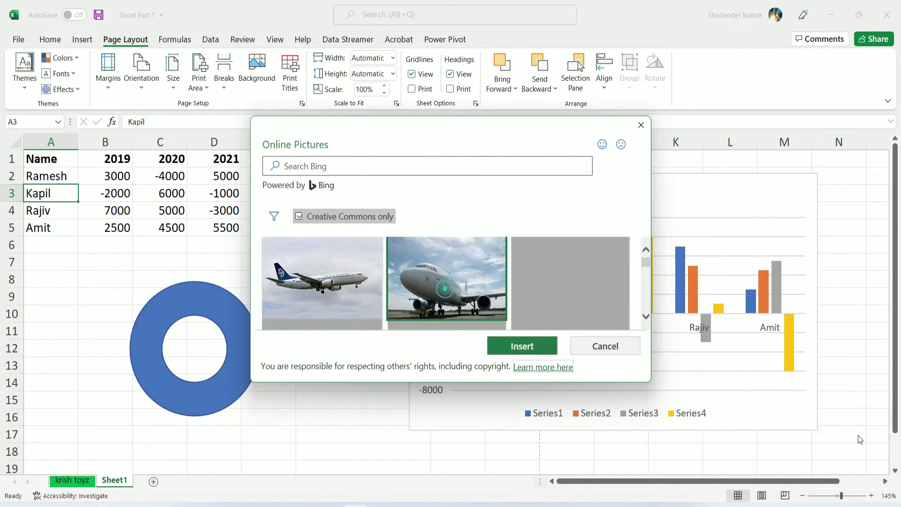
click(540, 352)
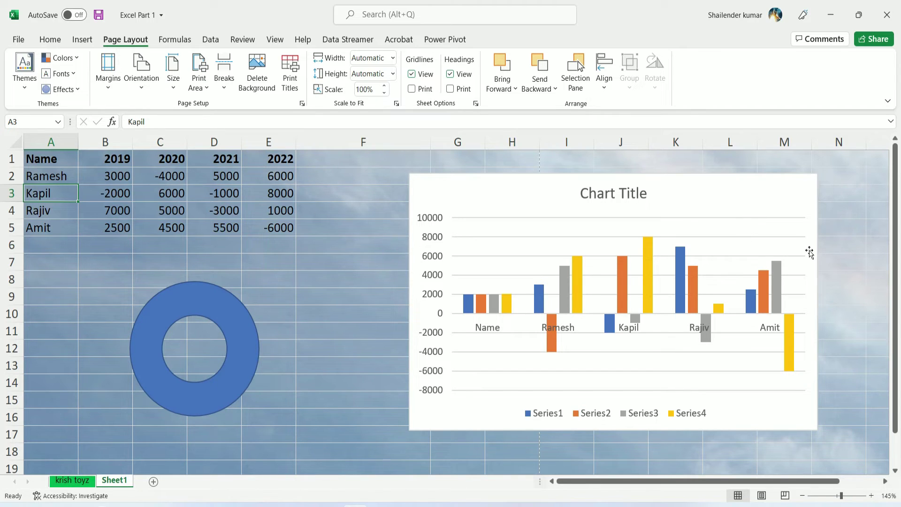
Step: Scroll through the background and test typing 'df' in cell I58, then discard it
scroll(810, 251, down, 5)
scroll(809, 257, down, 4)
scroll(810, 258, down, 4)
scroll(810, 259, down, 3)
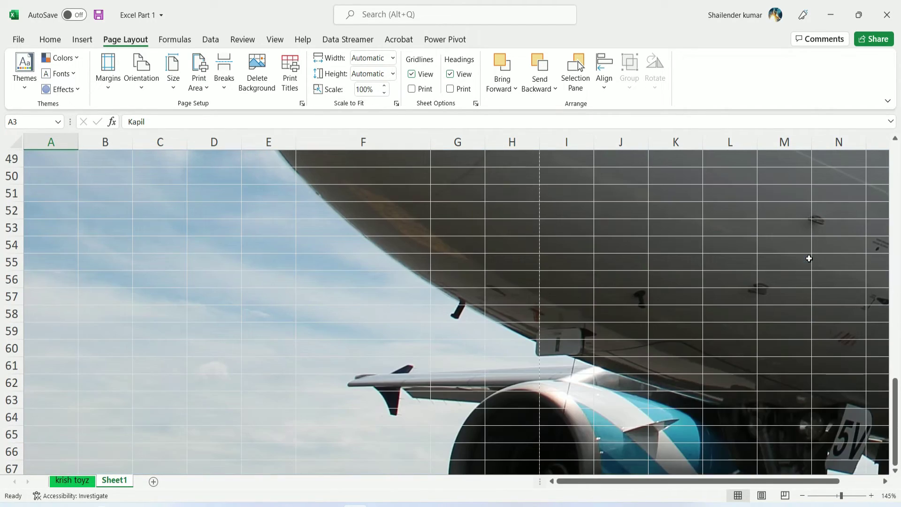
scroll(673, 292, up, 2)
scroll(606, 284, up, 2)
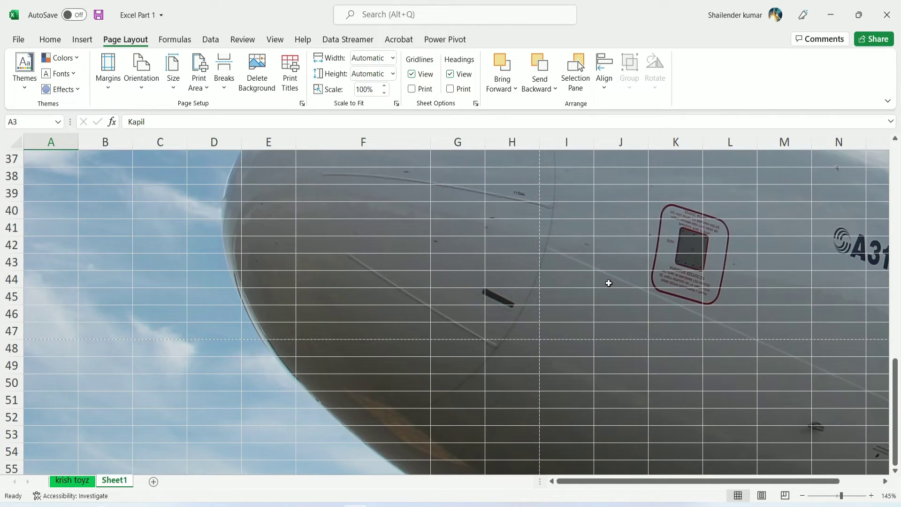
scroll(605, 289, down, 4)
click(585, 308)
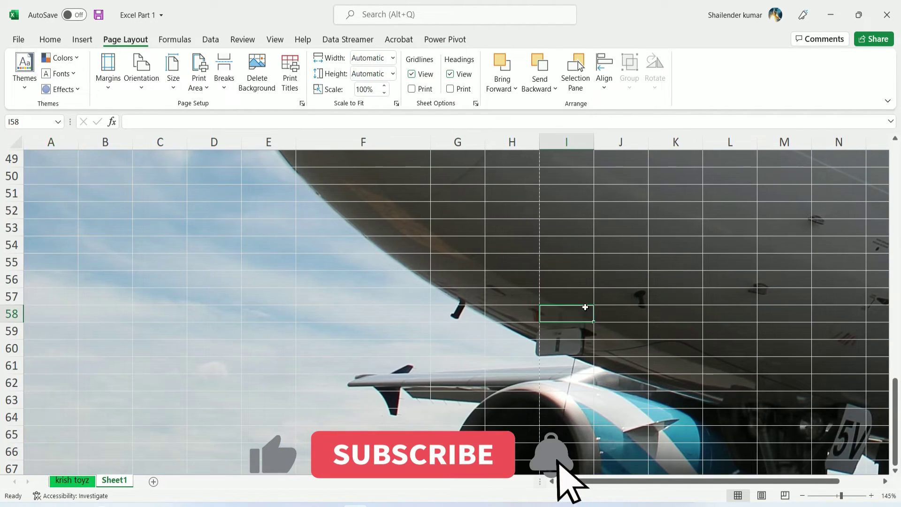
text(df)
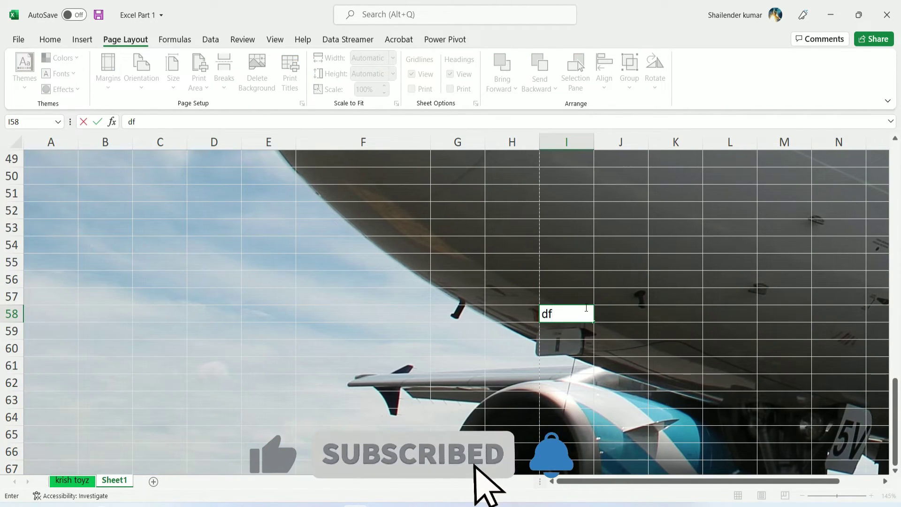
key(Escape)
mouse_move(663, 481)
mouse_down()
mouse_move(792, 475)
mouse_move(751, 481)
mouse_up()
Step: Scroll back up to the top of the sheet
scroll(458, 289, up, 4)
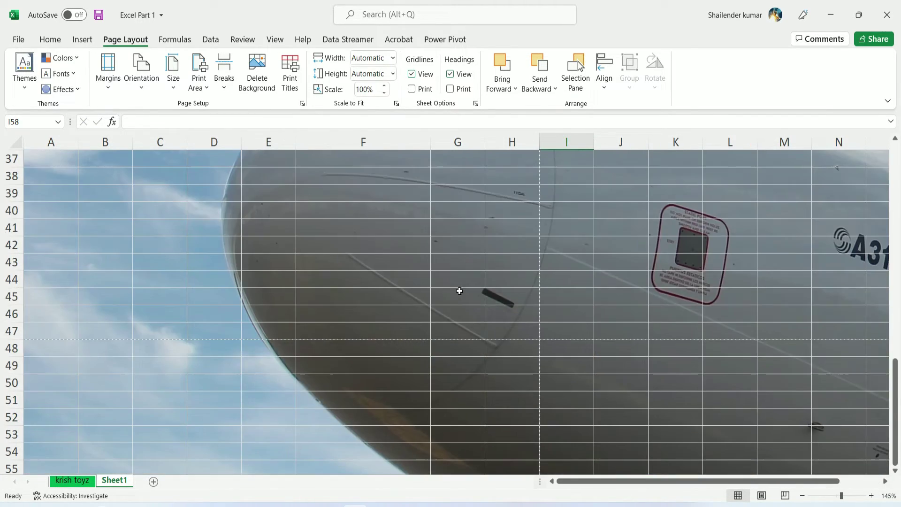
scroll(465, 285, up, 5)
scroll(465, 285, up, 7)
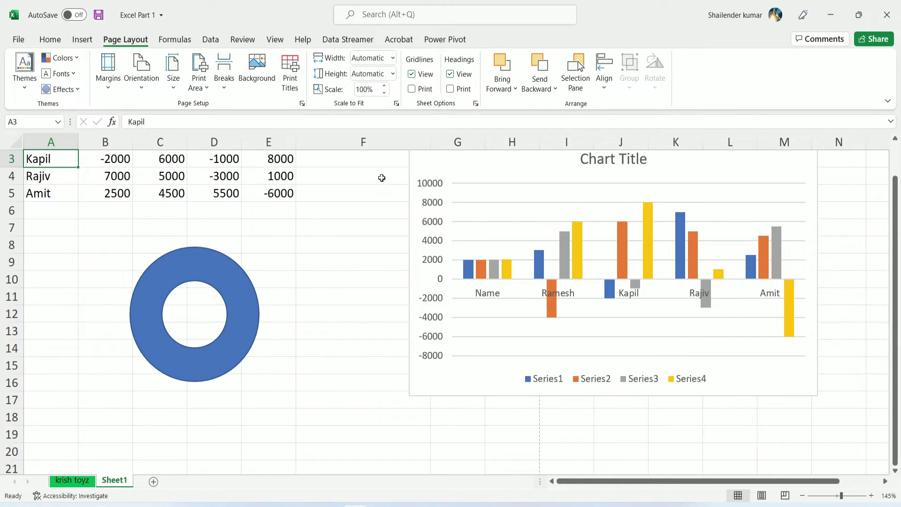
scroll(381, 169, up, 1)
click(47, 192)
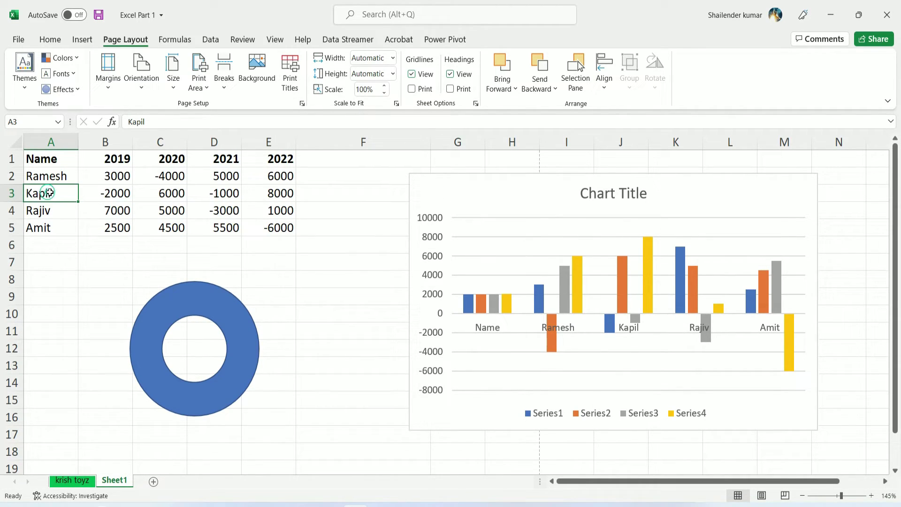
click(223, 87)
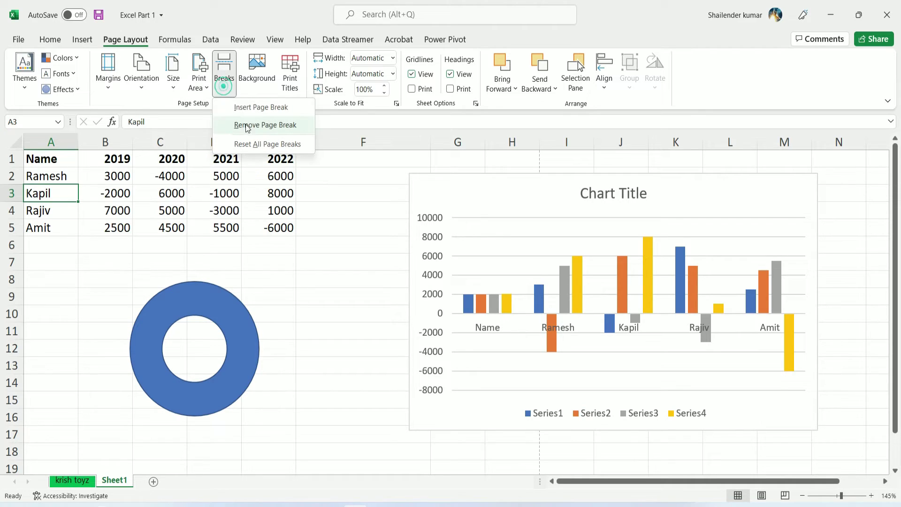
click(286, 108)
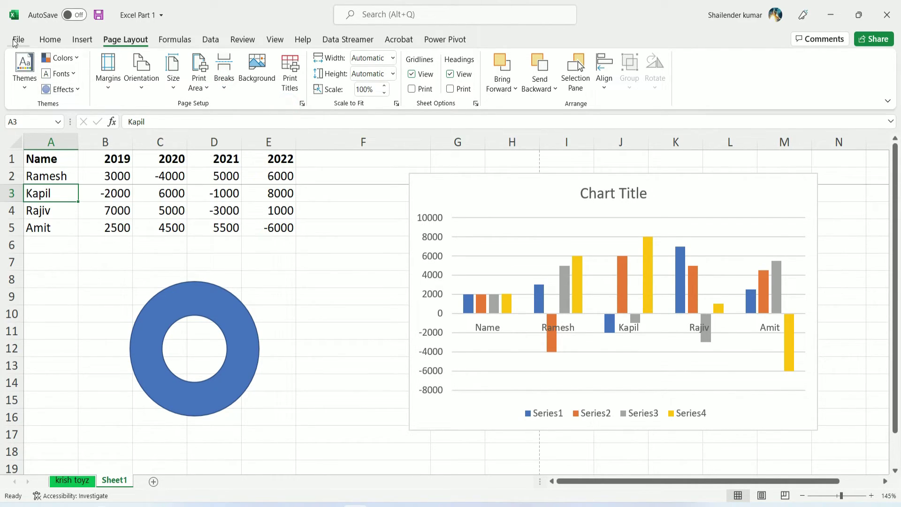
click(19, 39)
click(41, 255)
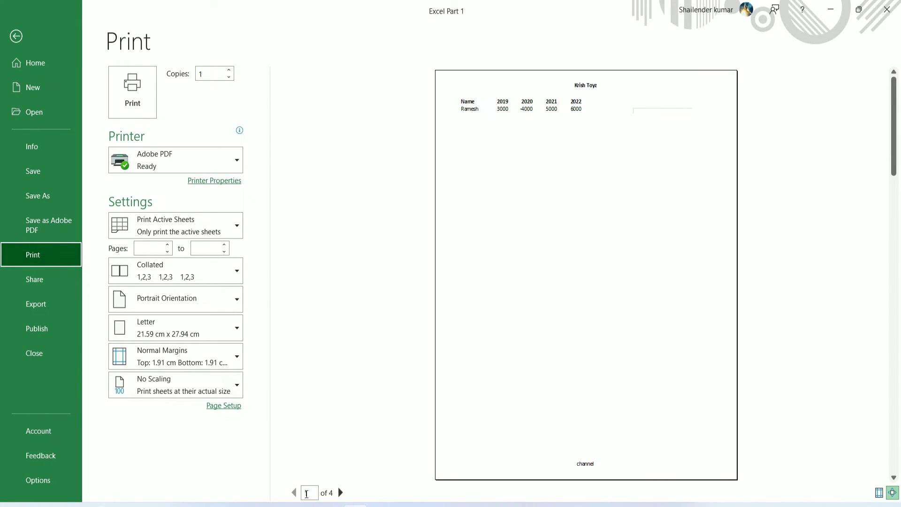
click(297, 496)
click(342, 493)
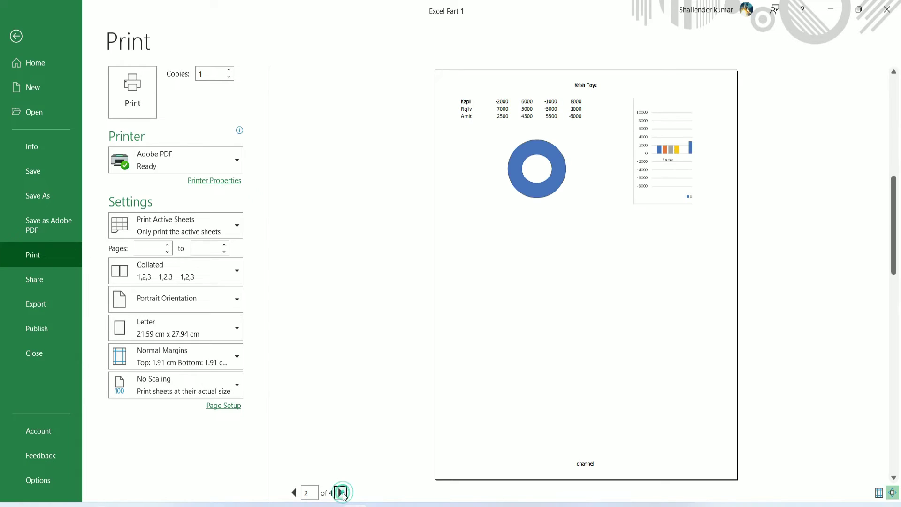
click(294, 493)
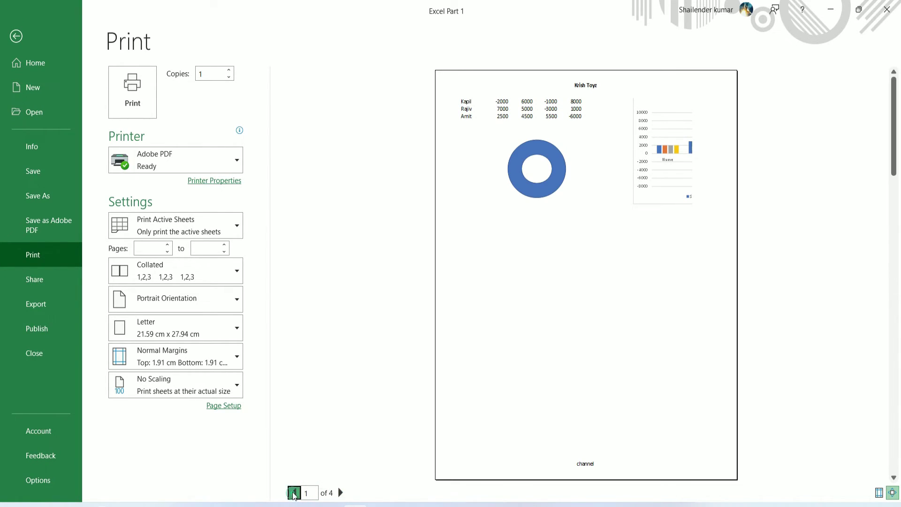
key(Escape)
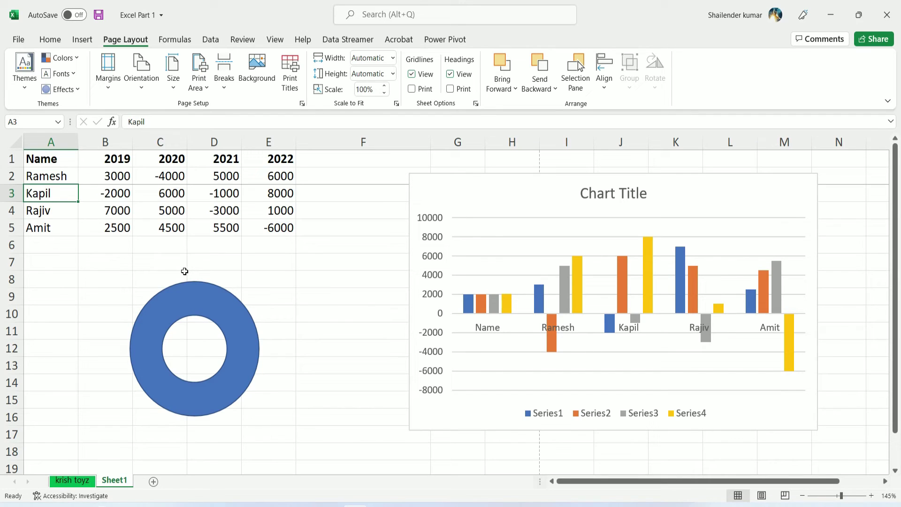
drag(292, 160, 77, 157)
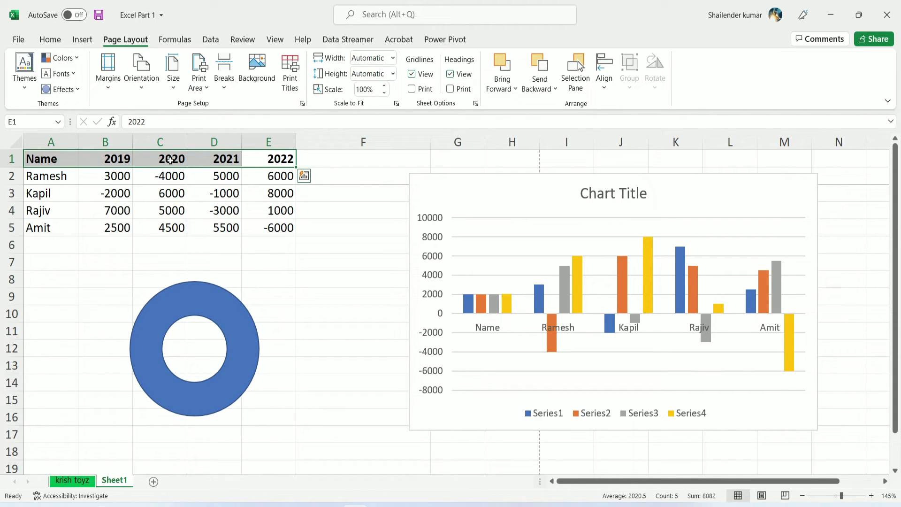
click(158, 191)
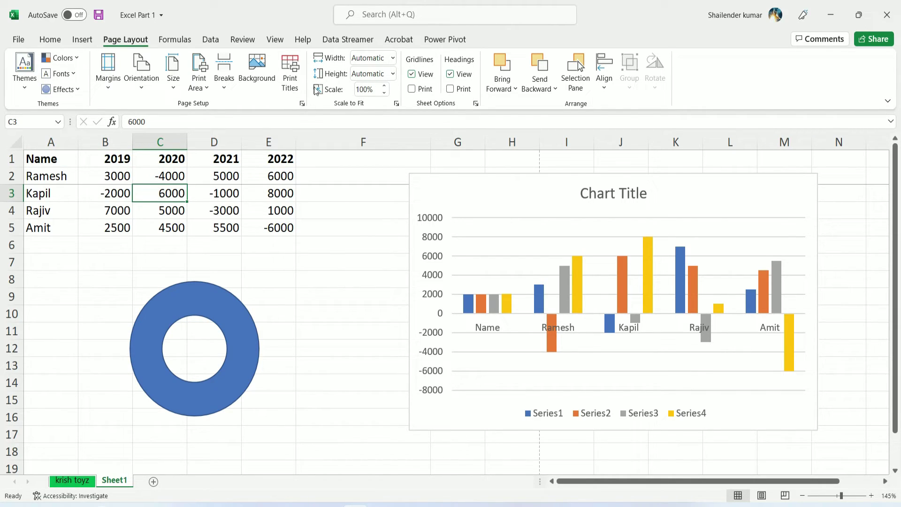
click(37, 159)
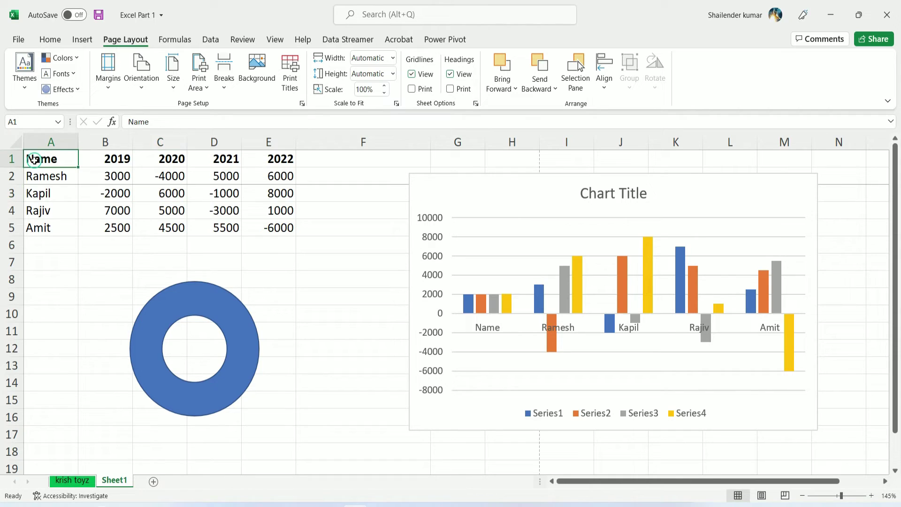
Step: Set row 1 ($1:$1) as the rows to repeat at top in Print Titles
click(290, 70)
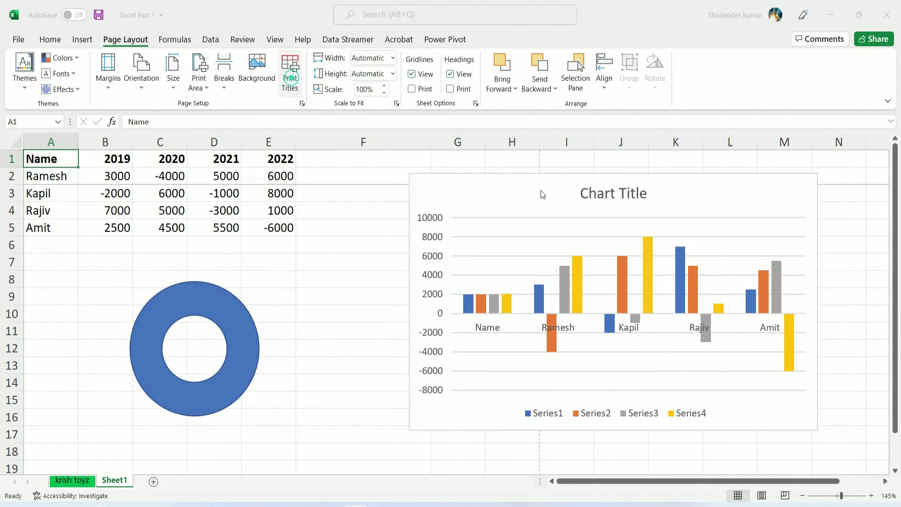
drag(485, 94, 800, 167)
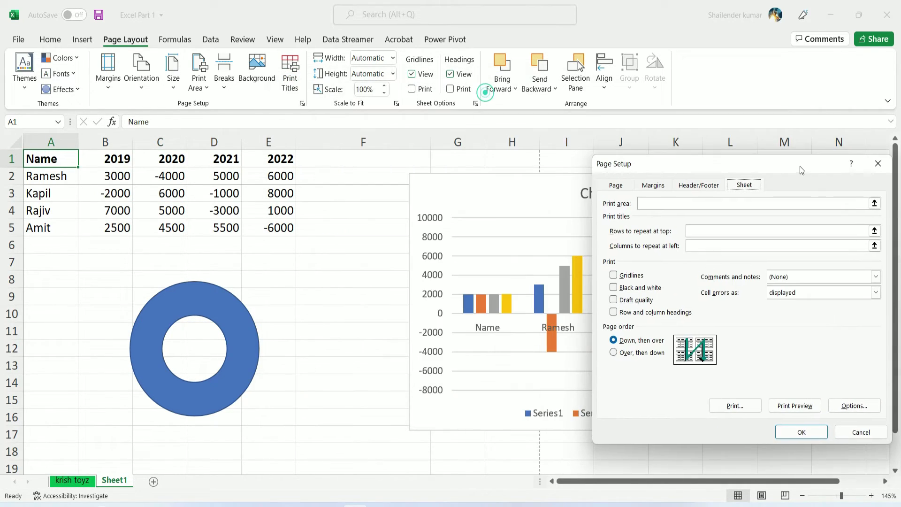
click(718, 232)
click(722, 231)
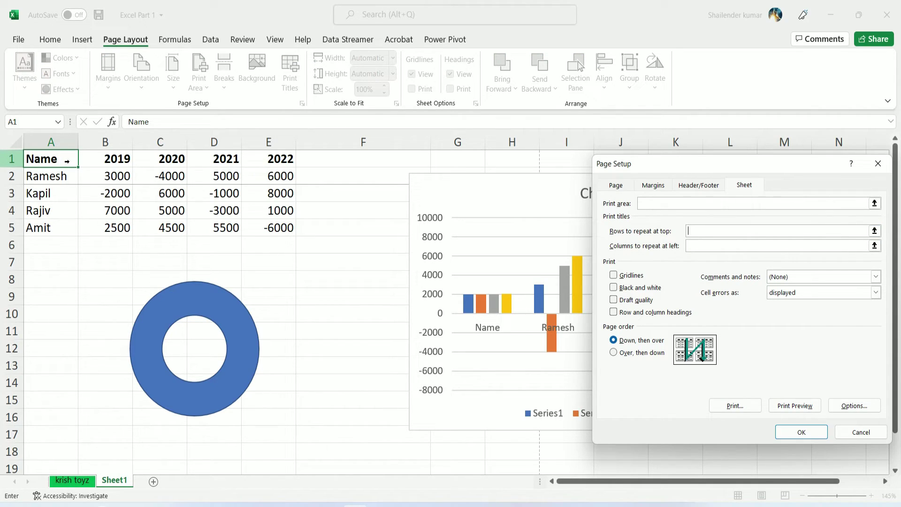
click(11, 160)
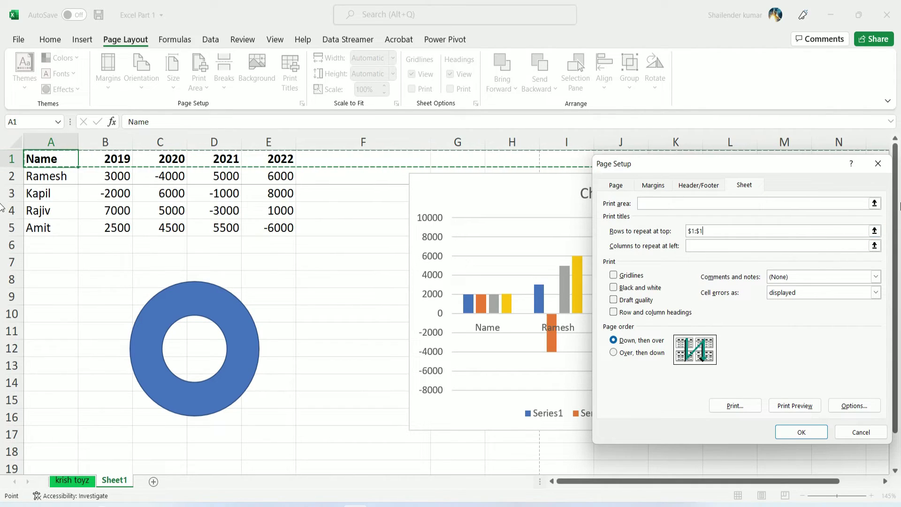
click(802, 432)
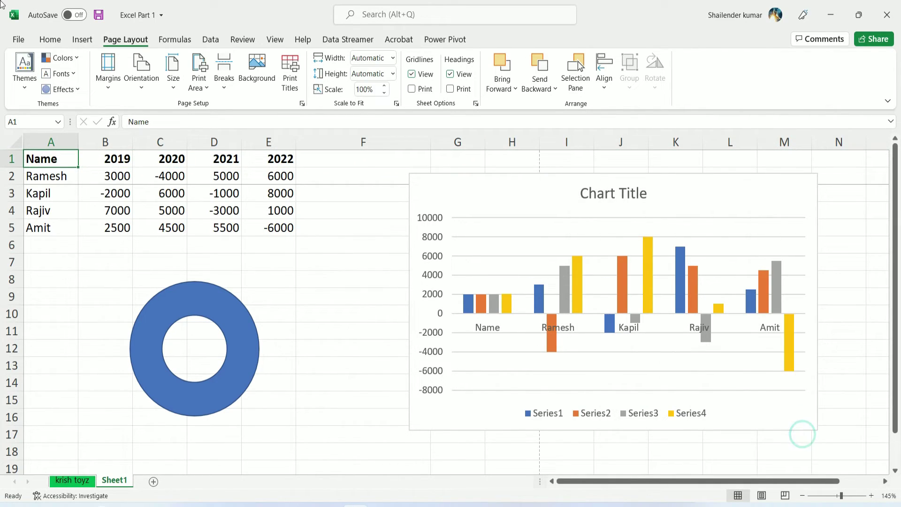
click(19, 39)
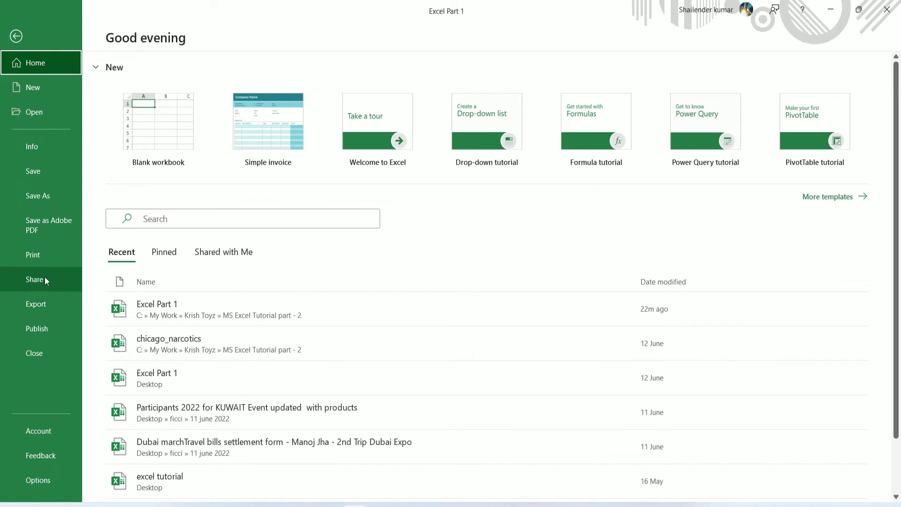
Step: Zoom the print preview to page 2 to verify the heading row, then select A1:E1
click(45, 259)
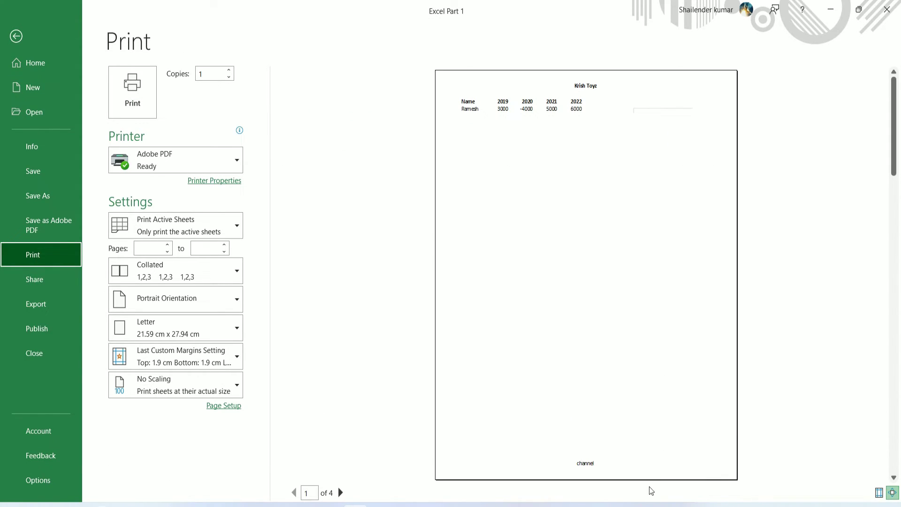
click(541, 188)
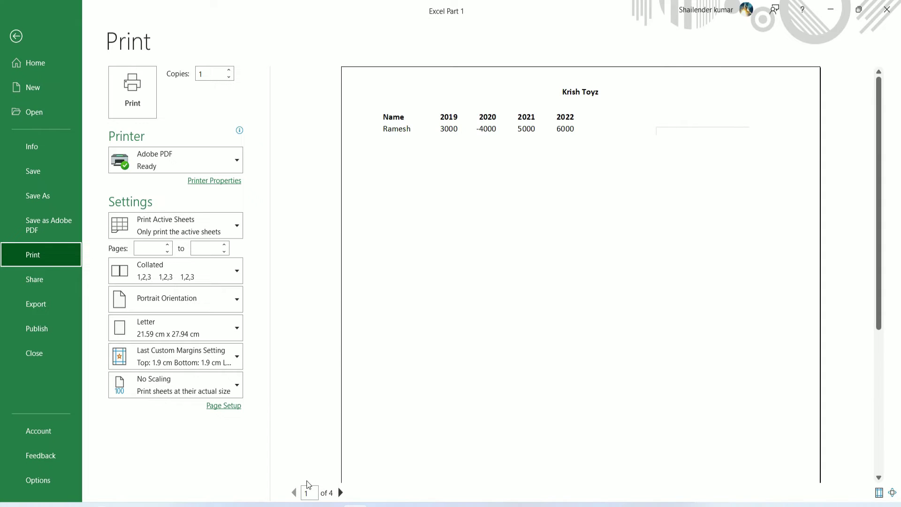
click(341, 493)
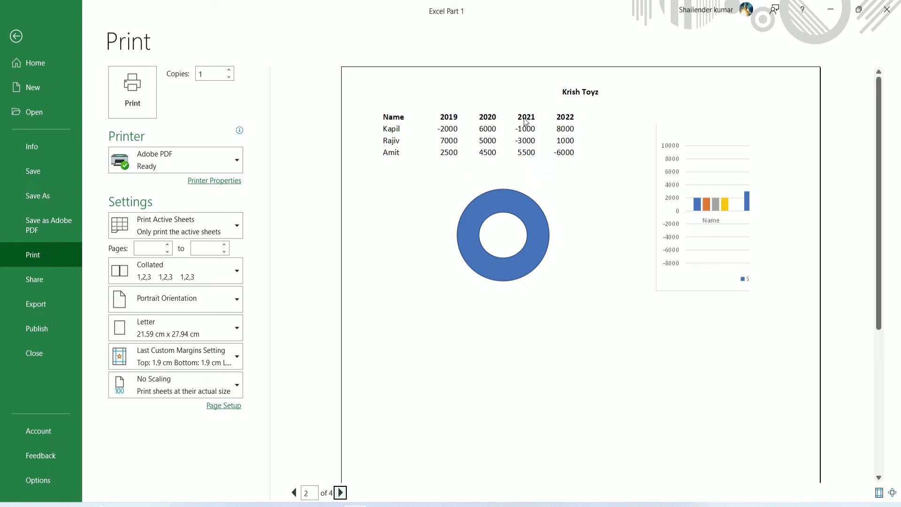
key(Escape)
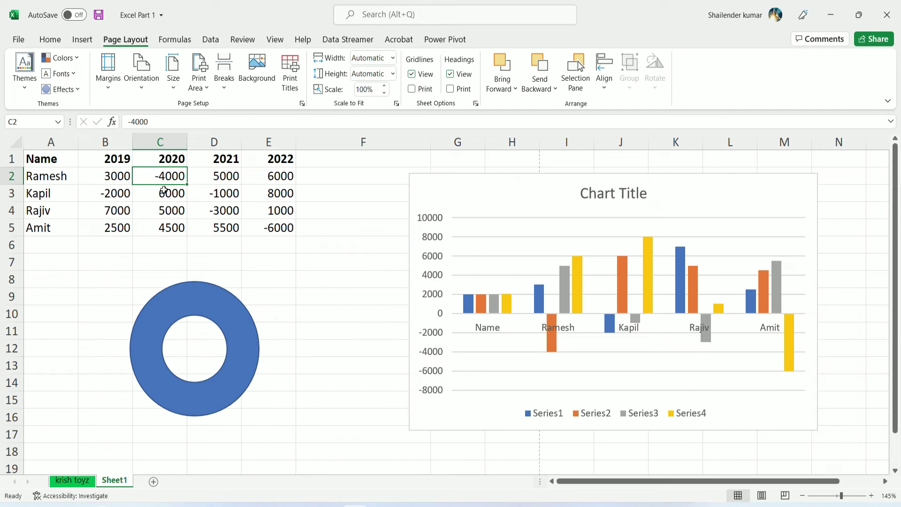
drag(44, 158, 262, 161)
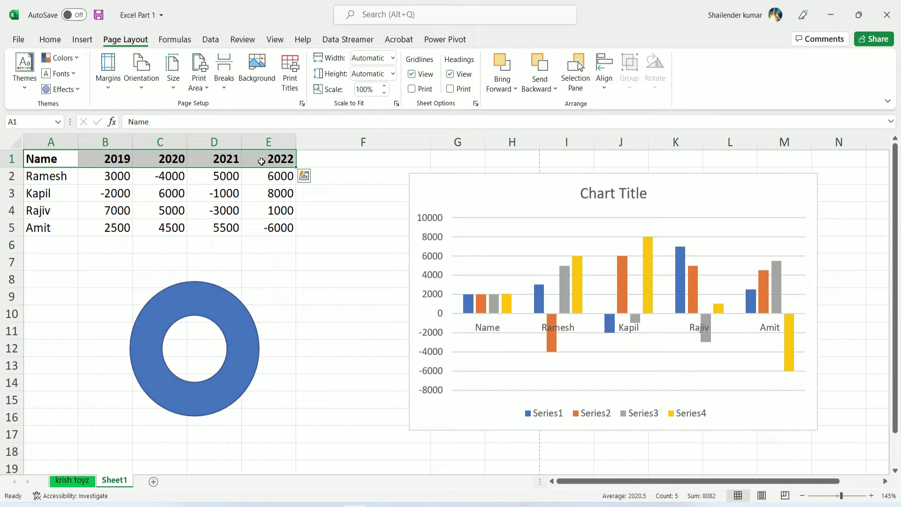
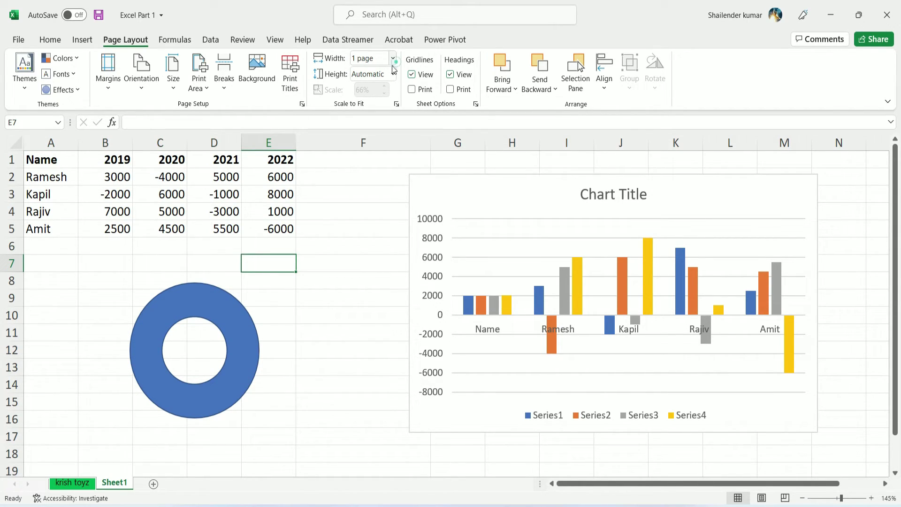
Step: Try print Width scaling at Automatic, 1 page and 5 pages, ending on Automatic
click(392, 58)
click(382, 74)
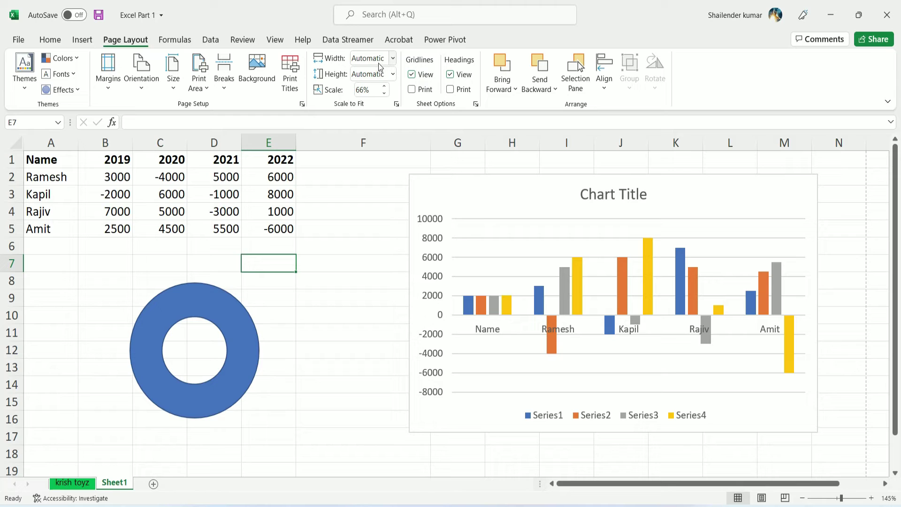
click(393, 58)
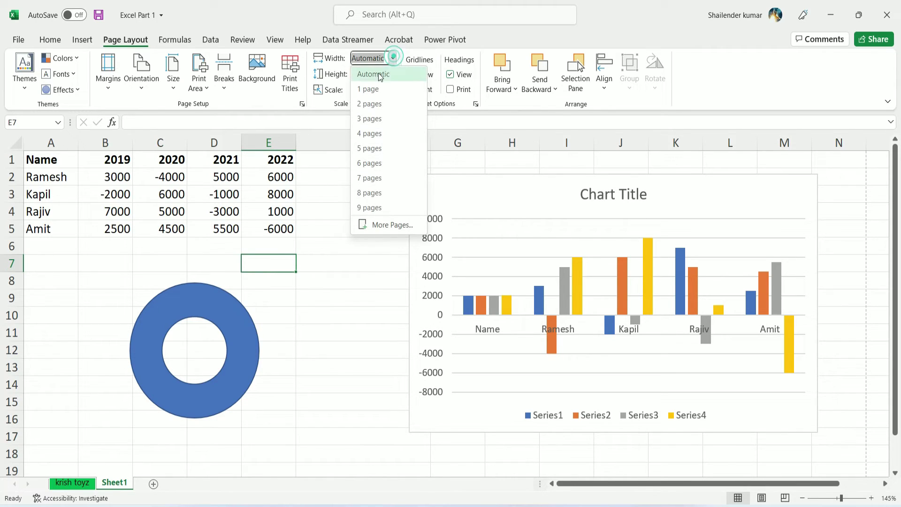
click(371, 89)
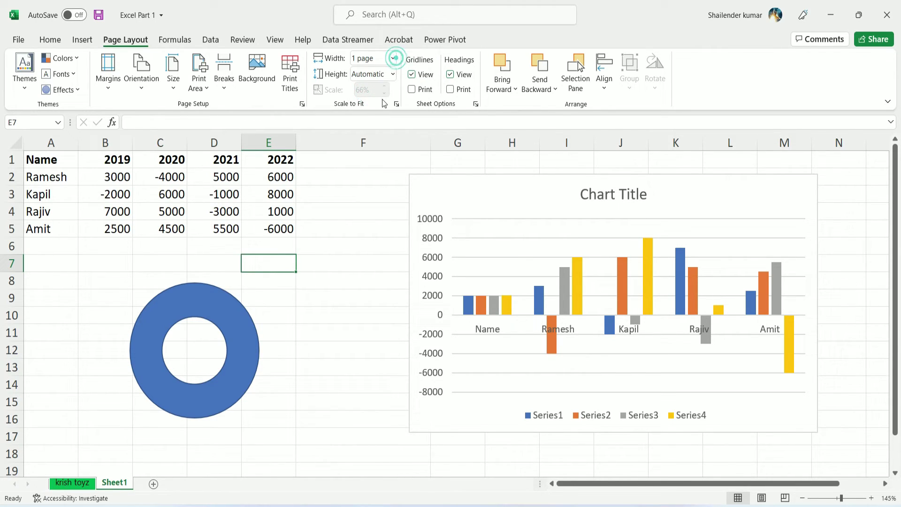
click(394, 58)
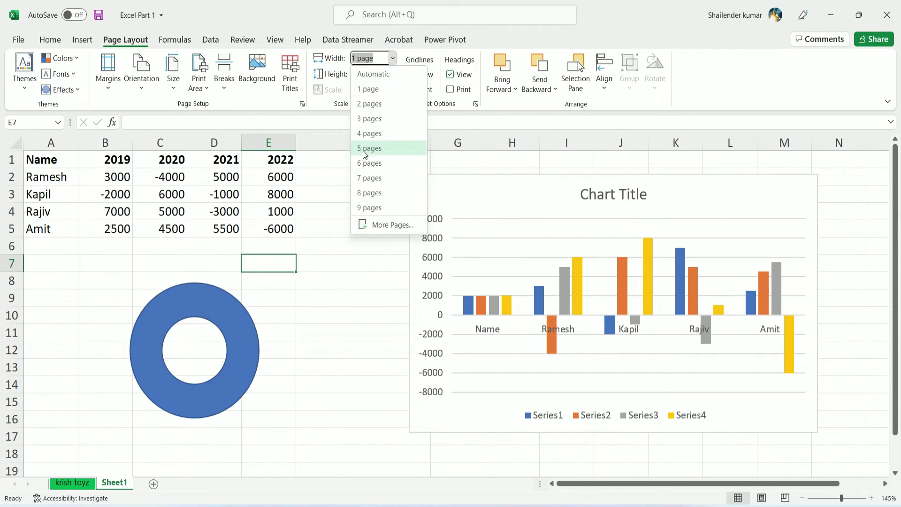
click(363, 148)
click(394, 58)
click(371, 72)
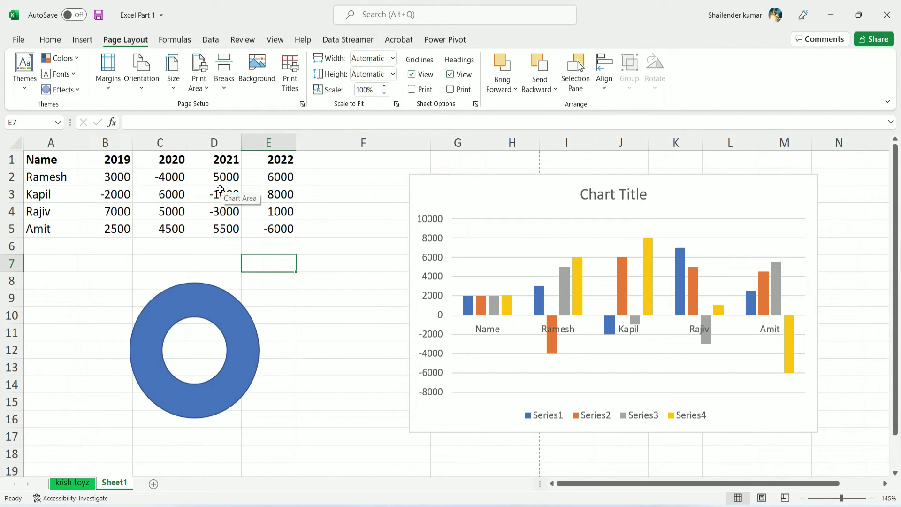
Step: Preview the automatic-width printout, checking its second page
click(19, 40)
click(33, 256)
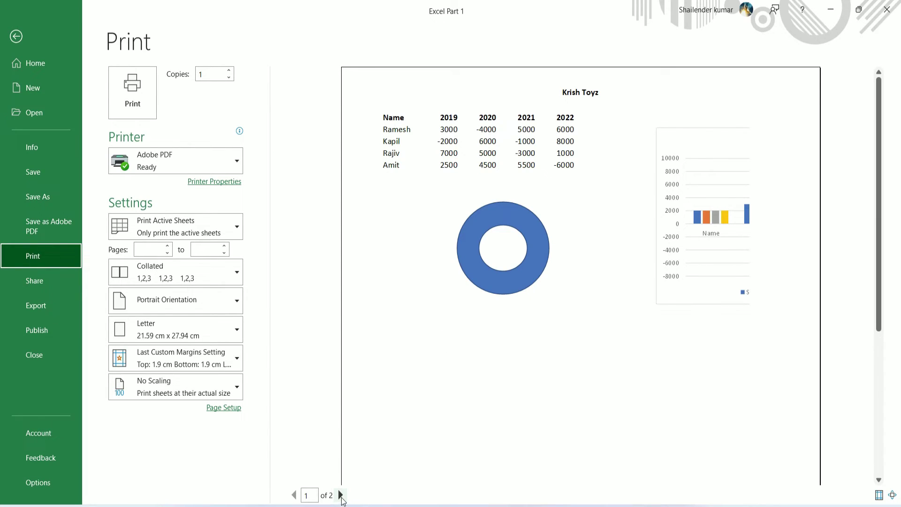
click(341, 495)
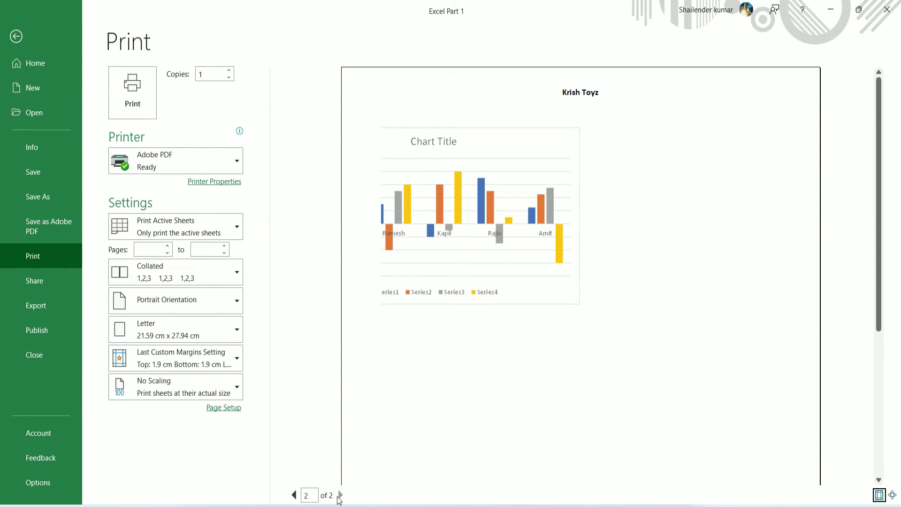
key(Escape)
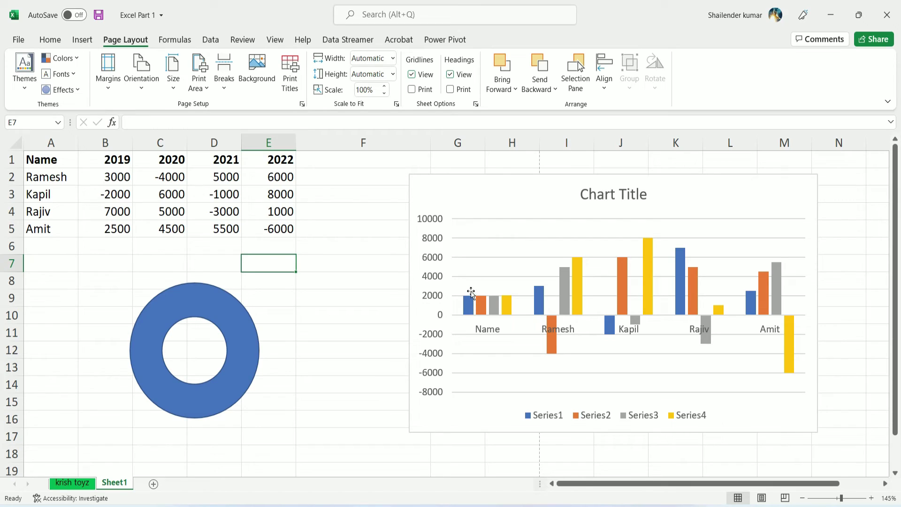
Step: Fit the print width to 1 page and confirm the result in print preview
click(393, 60)
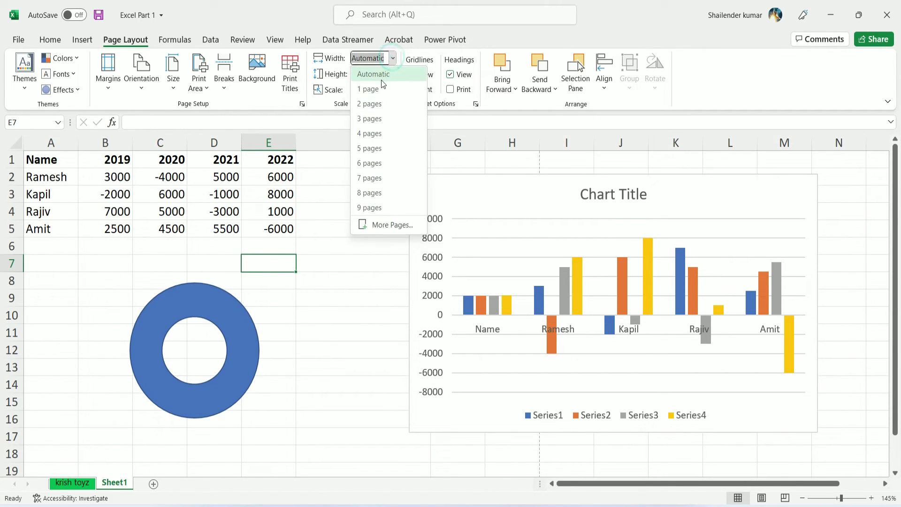
click(372, 89)
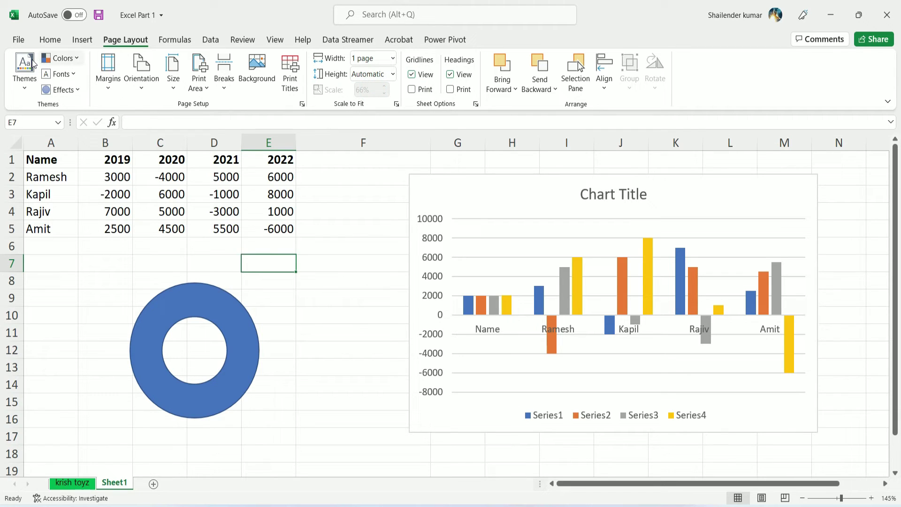
click(18, 40)
click(29, 254)
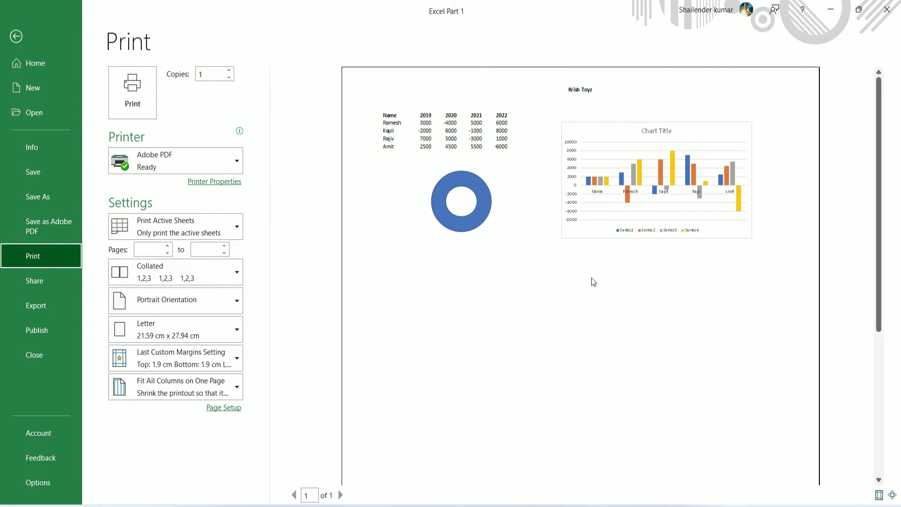
key(Escape)
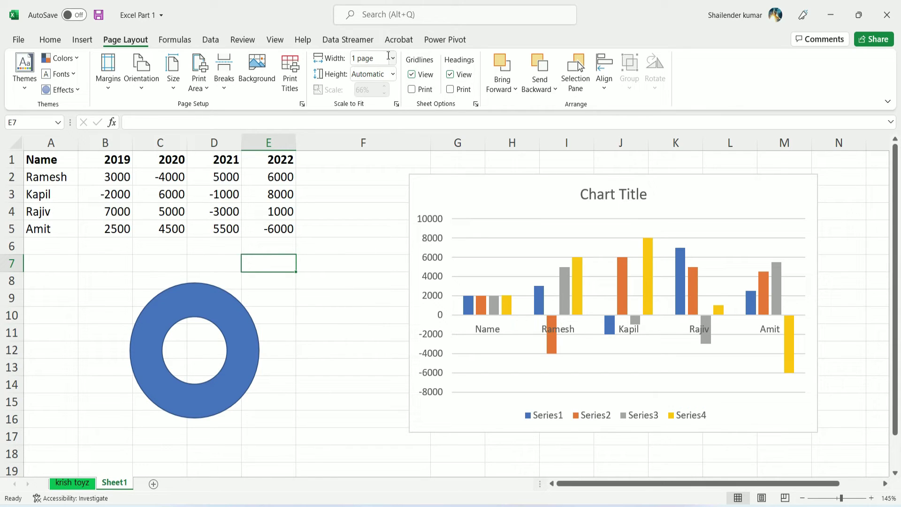
Step: Keep Height on Automatic, set Width back to Automatic, and preview the 66%-scaled page
click(394, 75)
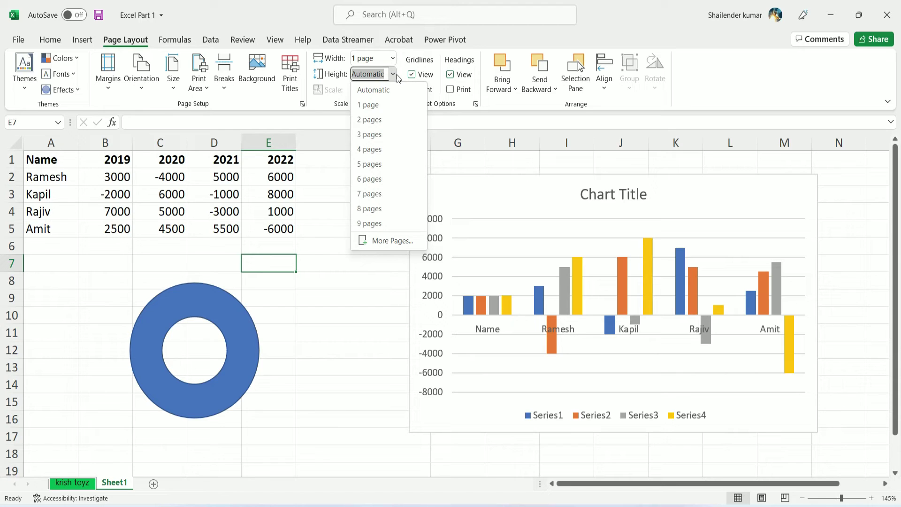
click(397, 64)
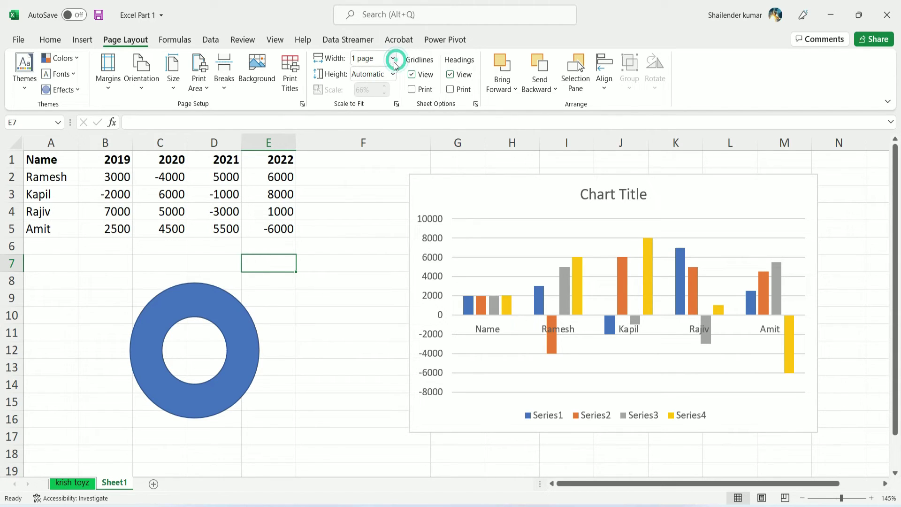
click(393, 58)
click(380, 77)
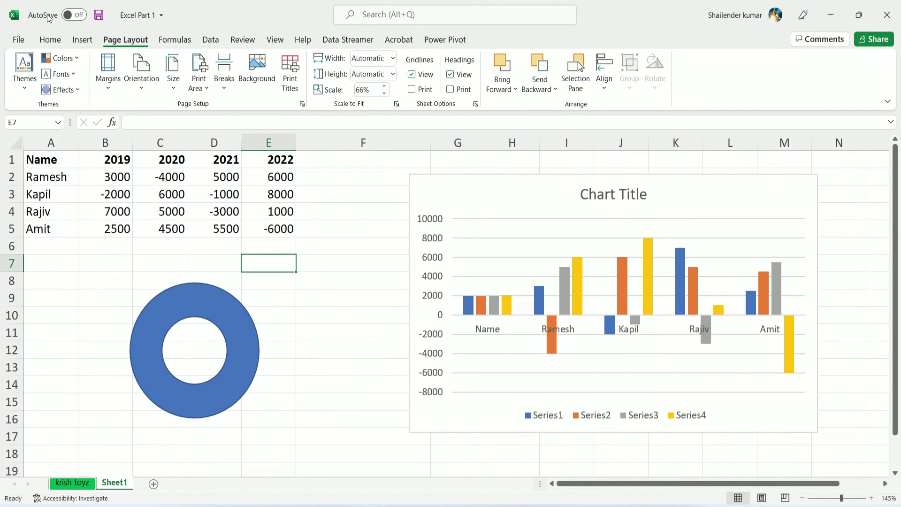
click(19, 40)
click(30, 260)
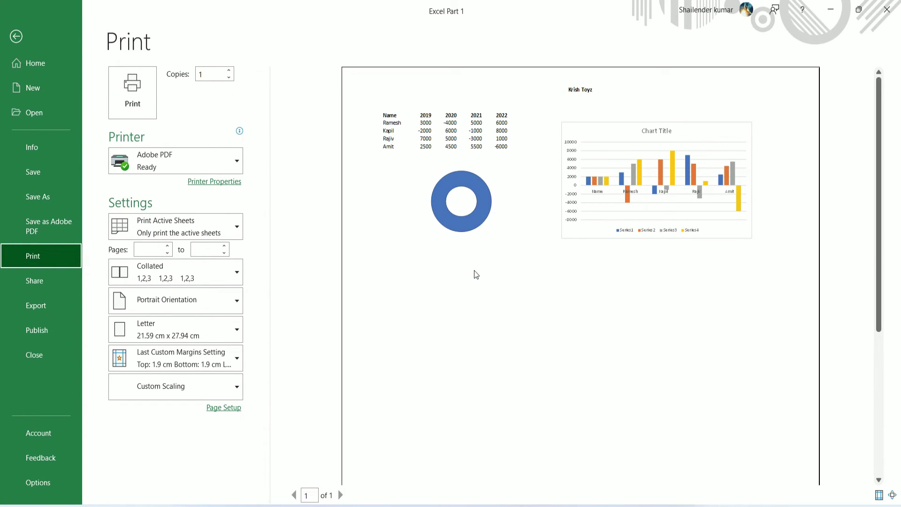
key(Escape)
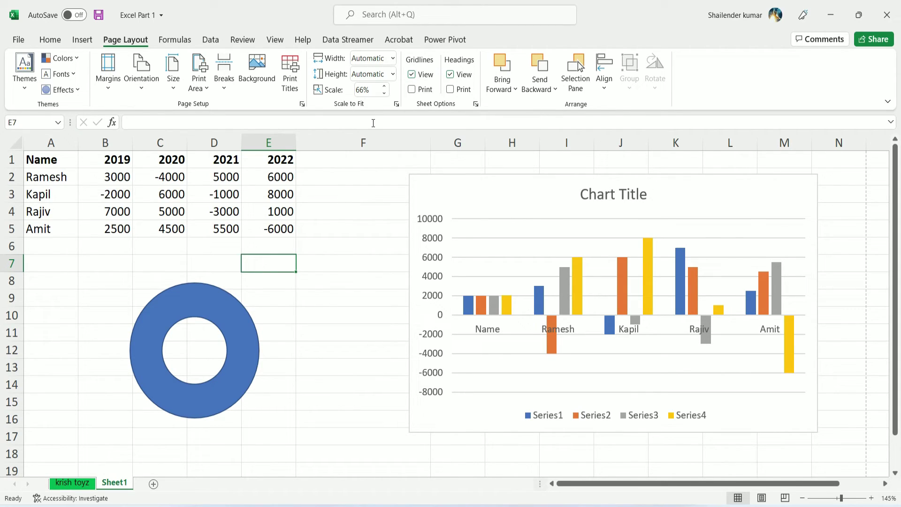
Step: Toggle gridlines off and on, preview printed gridlines, then untick Gridlines Print and Headings View
click(413, 75)
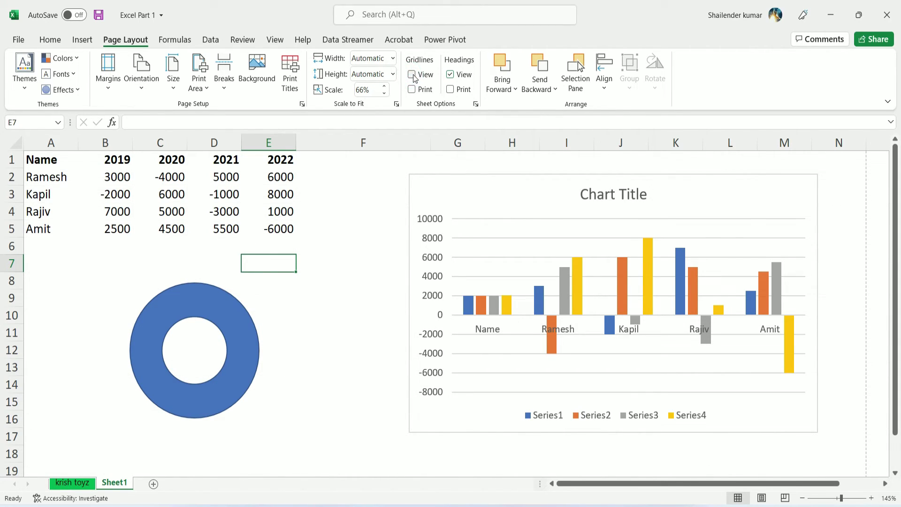
click(412, 75)
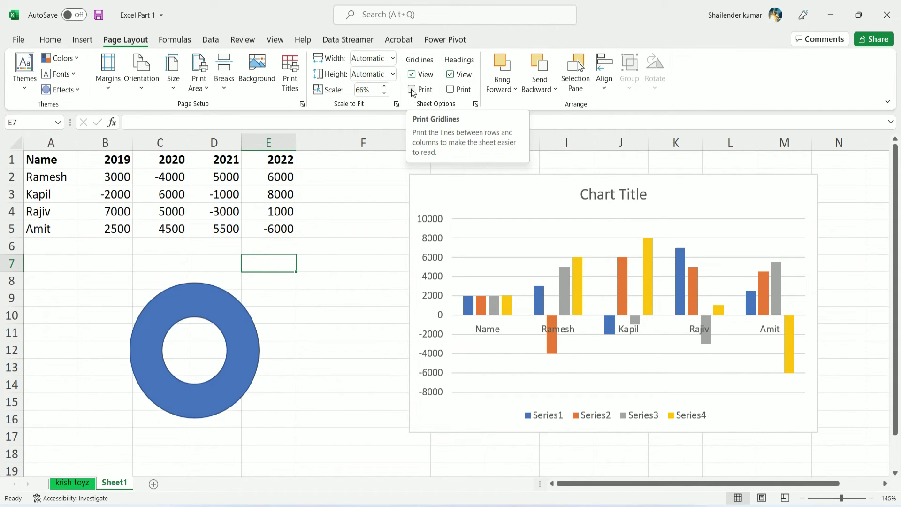
click(18, 39)
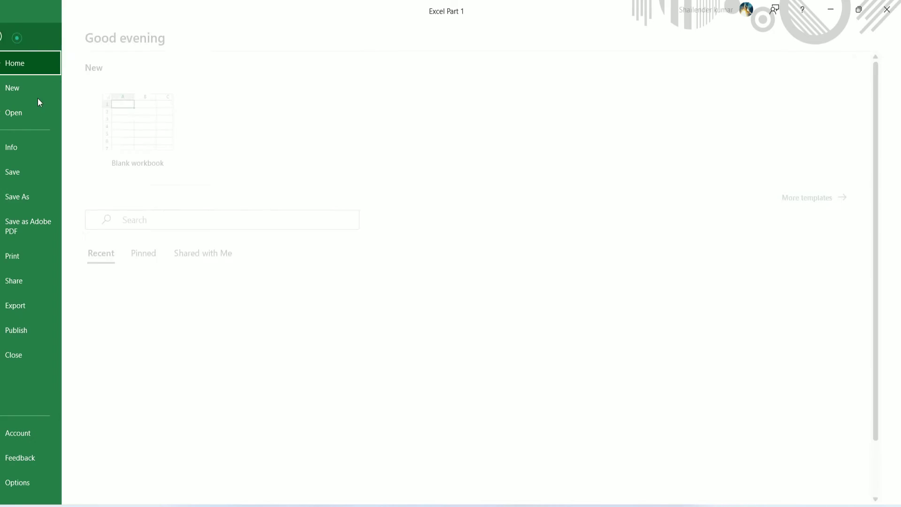
click(44, 258)
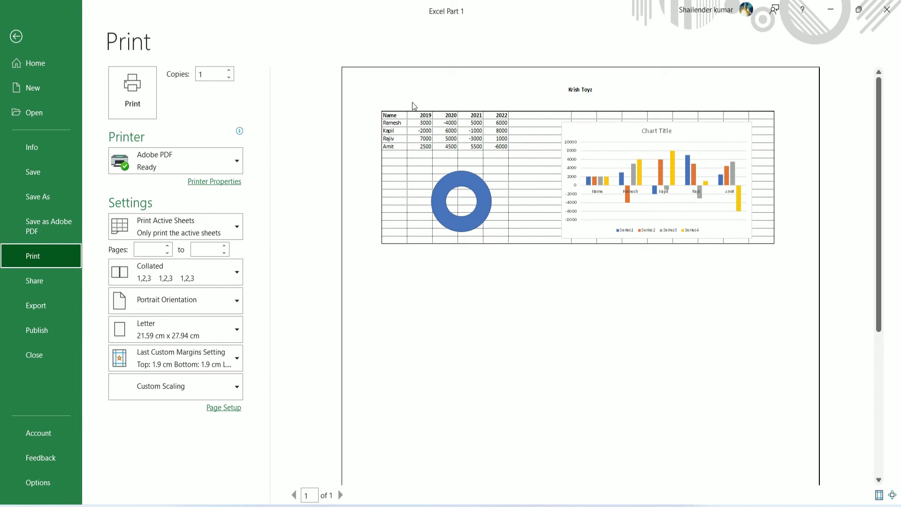
key(Escape)
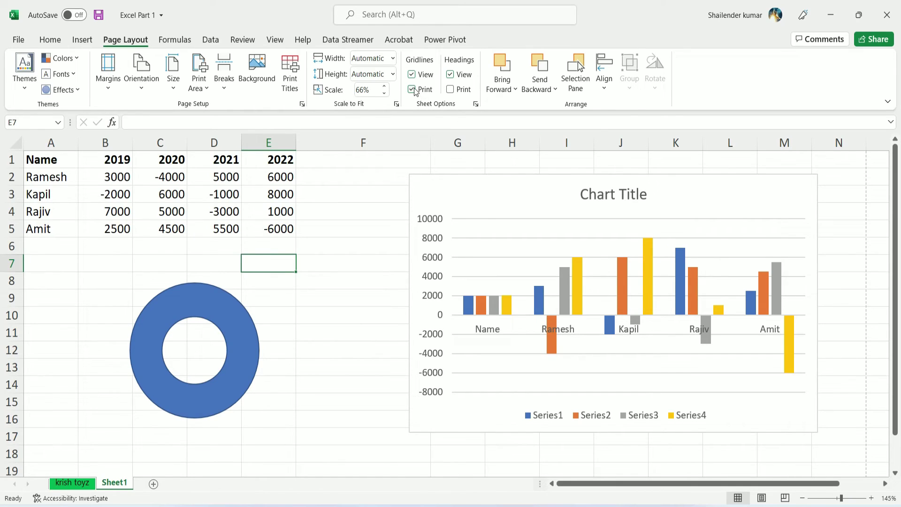
click(413, 89)
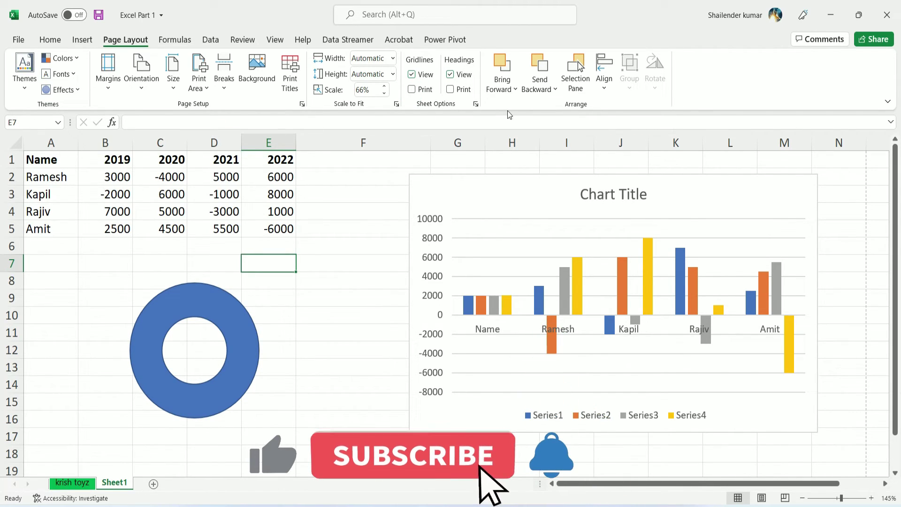
click(450, 75)
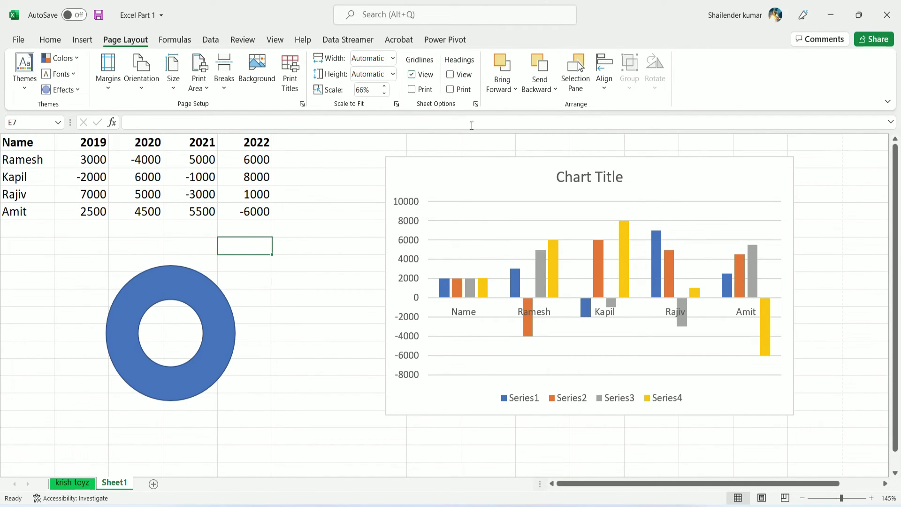
Step: Turn the Headings view back on and preview the printout
click(450, 76)
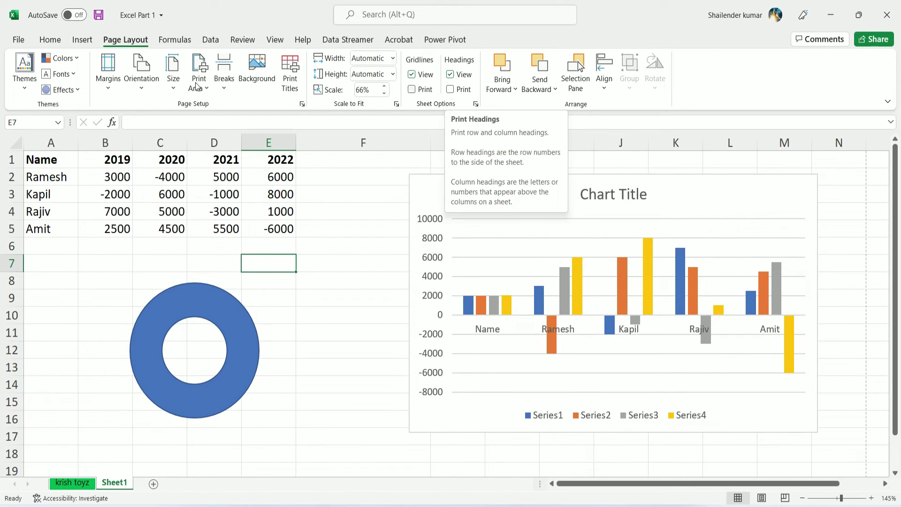
click(19, 41)
click(31, 255)
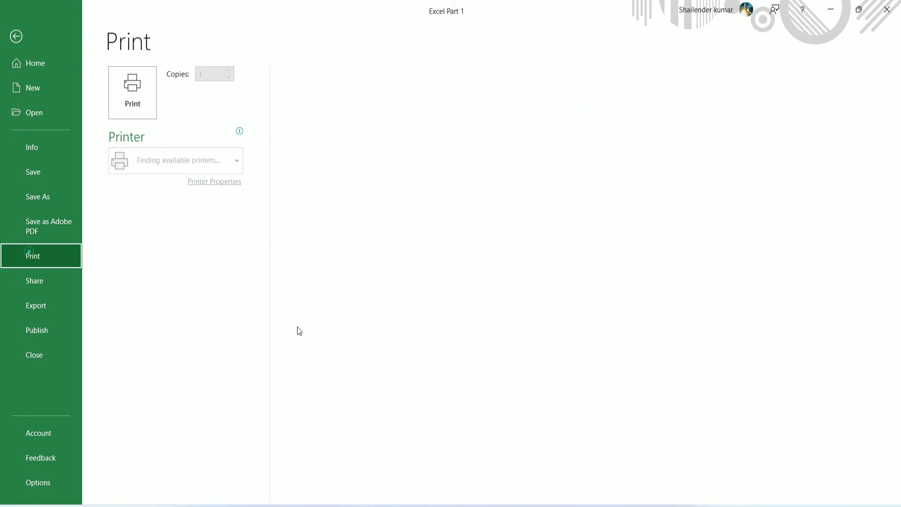
key(Escape)
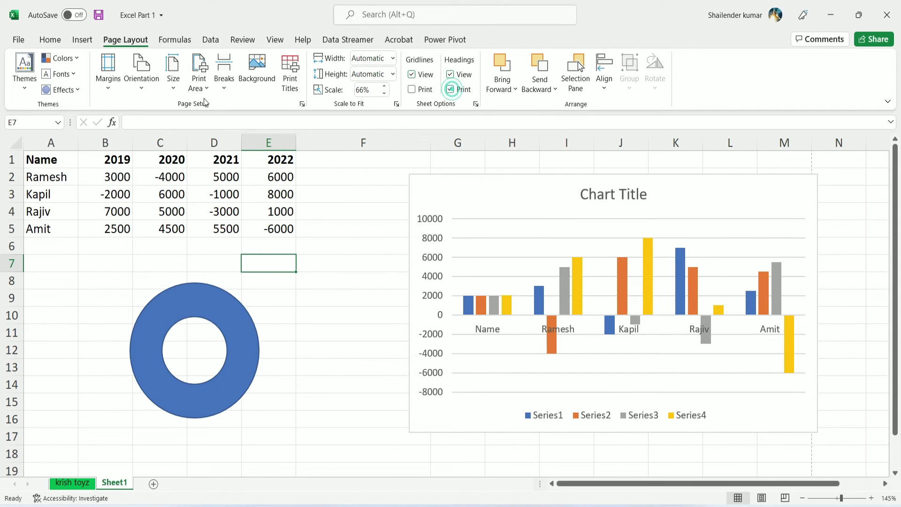
Step: Check headings in print preview, untick Headings Print, and drag the donut onto the chart
click(19, 41)
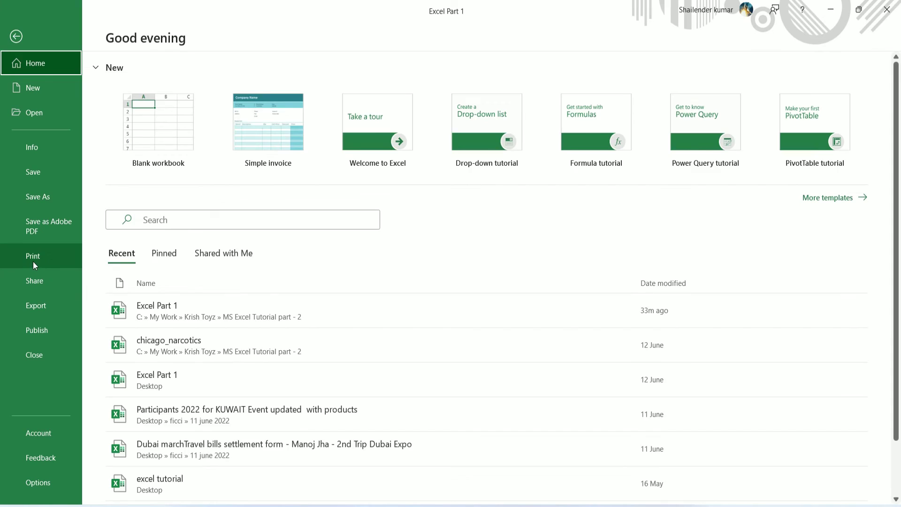
click(32, 259)
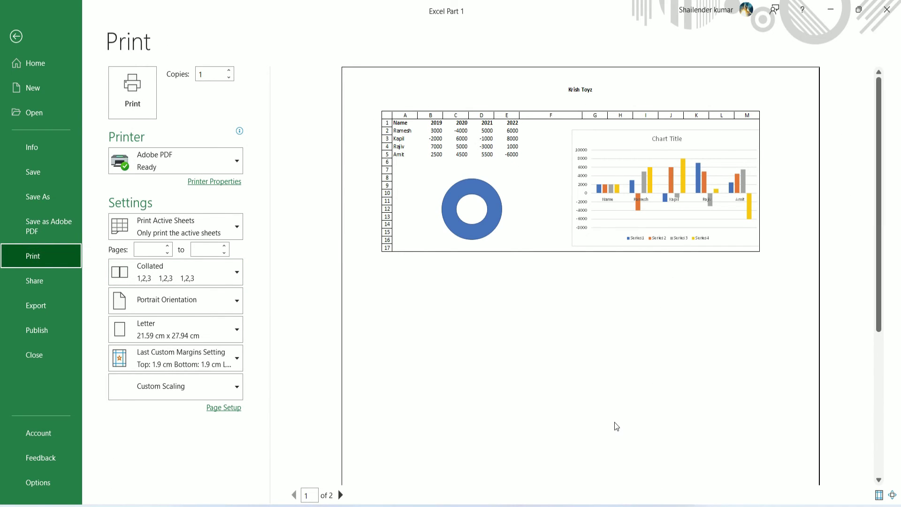
key(Escape)
click(450, 90)
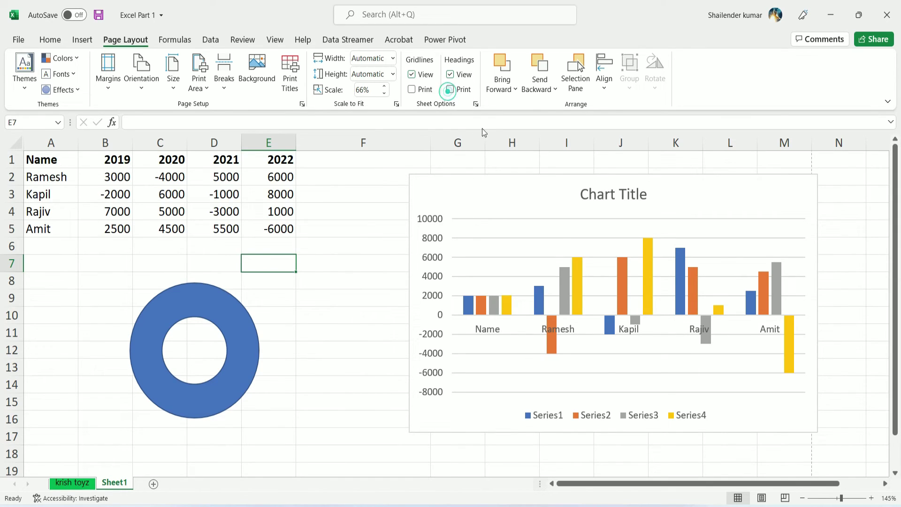
mouse_move(238, 359)
mouse_down()
mouse_move(472, 398)
mouse_move(460, 398)
mouse_up()
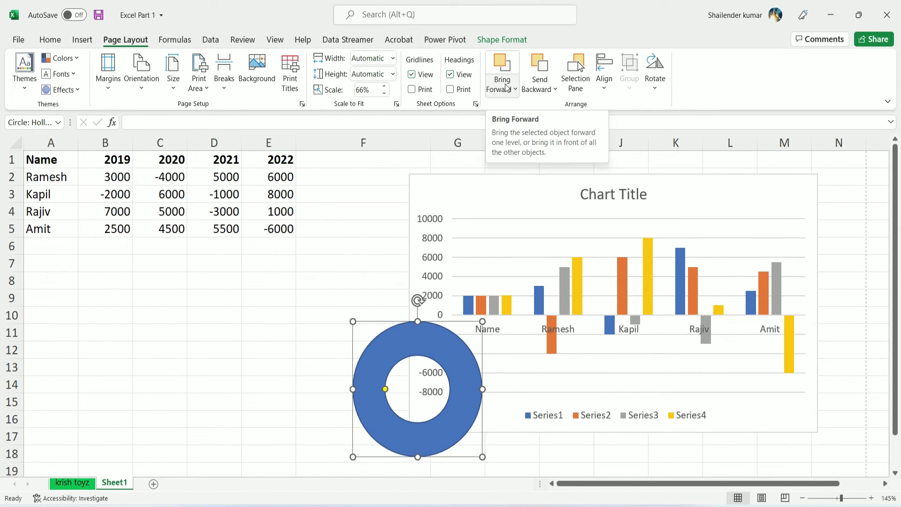
Step: Send the donut behind the chart, then bring it back in front
click(543, 89)
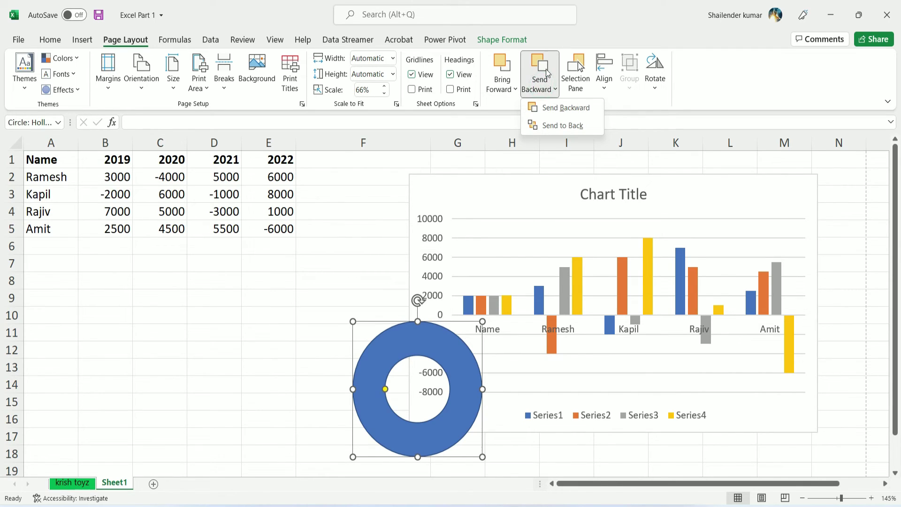
click(535, 72)
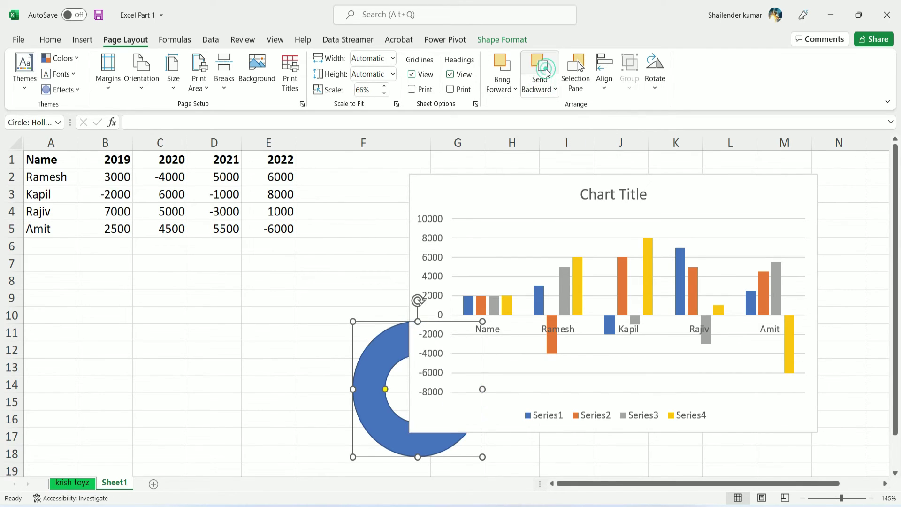
click(505, 83)
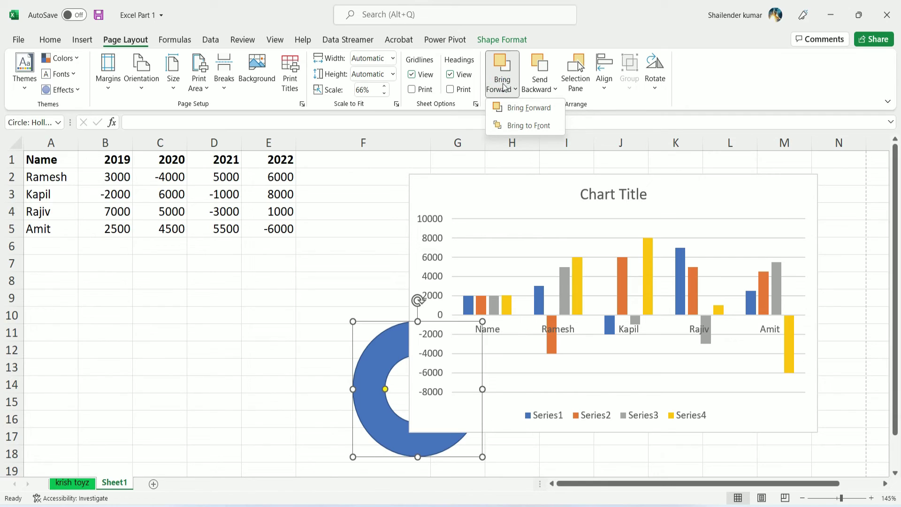
click(501, 66)
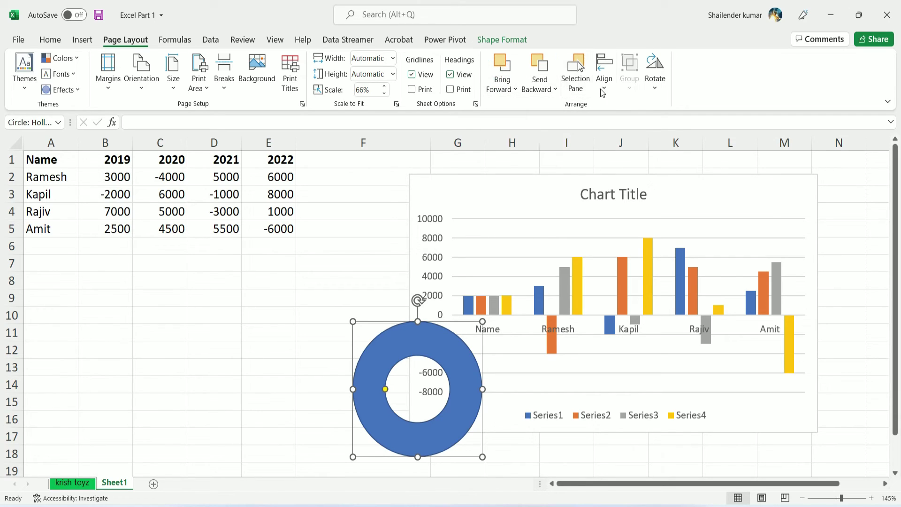
Step: Open and close the Selection Pane and the Align options
click(578, 71)
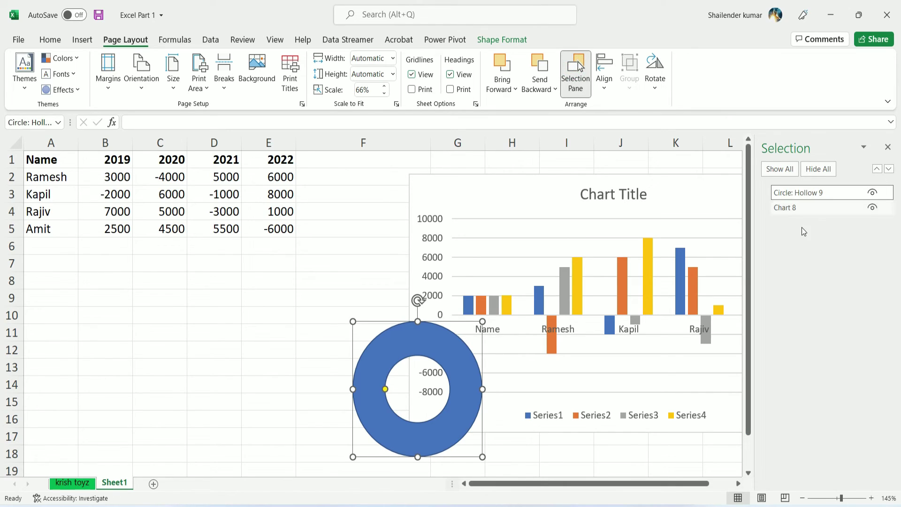
click(888, 148)
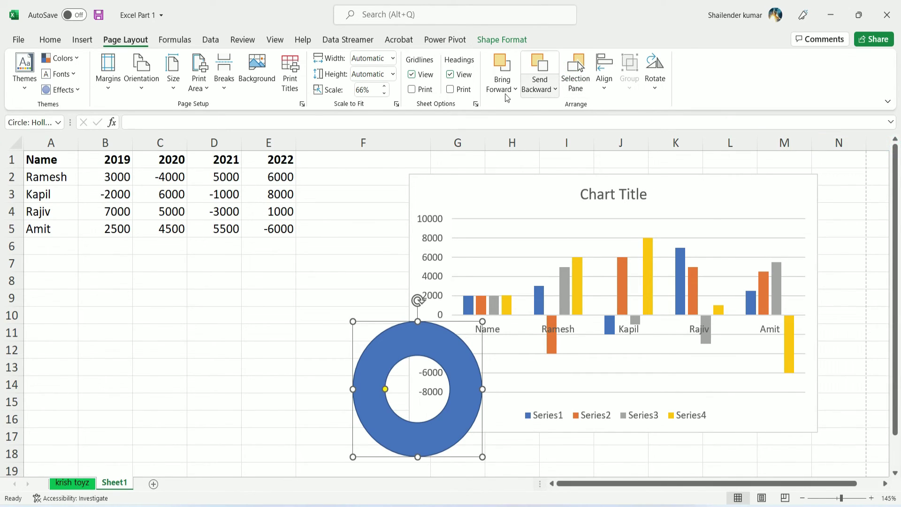
click(605, 85)
click(516, 338)
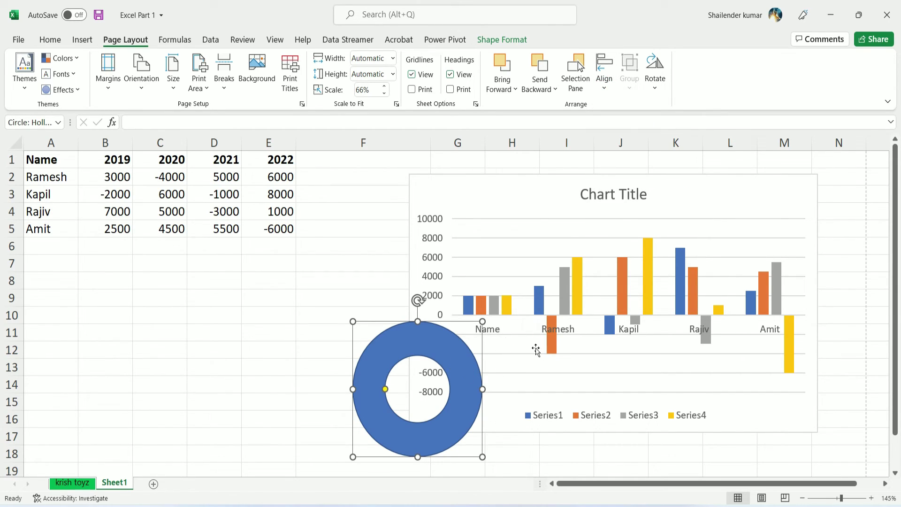
Step: Select the donut and chart together and align them top, then bottom
ctrl+click(642, 376)
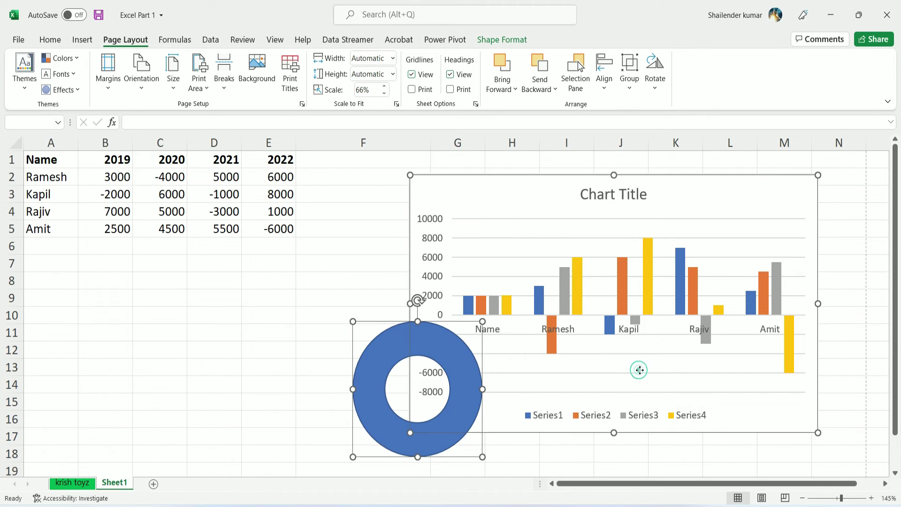
click(605, 87)
click(609, 88)
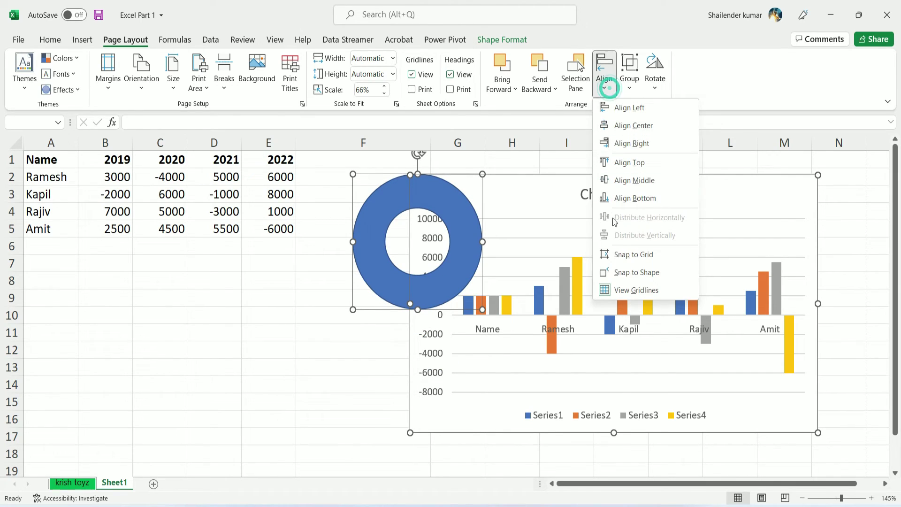
click(634, 198)
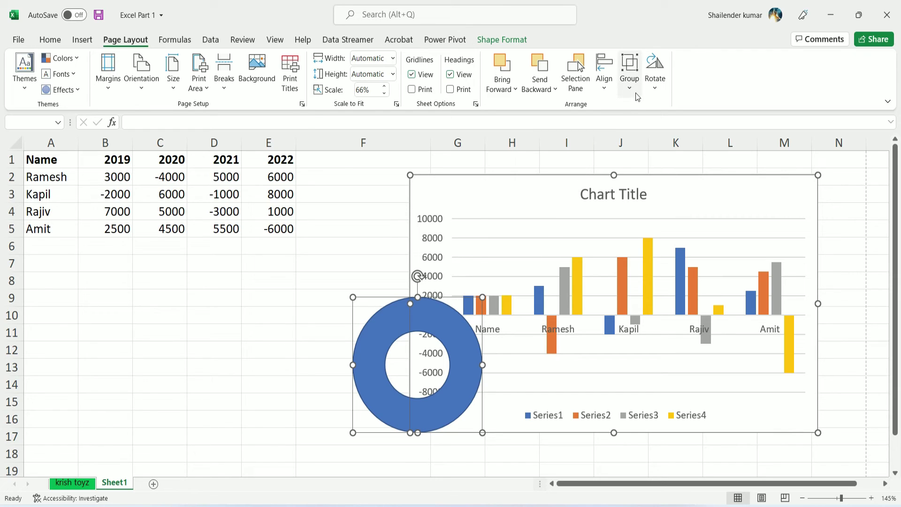
Step: Group the donut and chart and drag the group slightly left
click(632, 89)
click(644, 108)
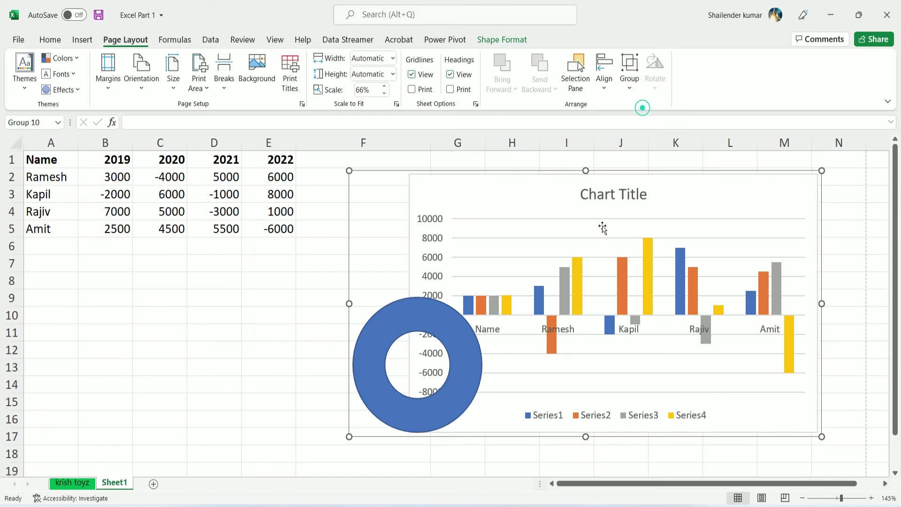
click(322, 314)
drag(494, 341, 348, 365)
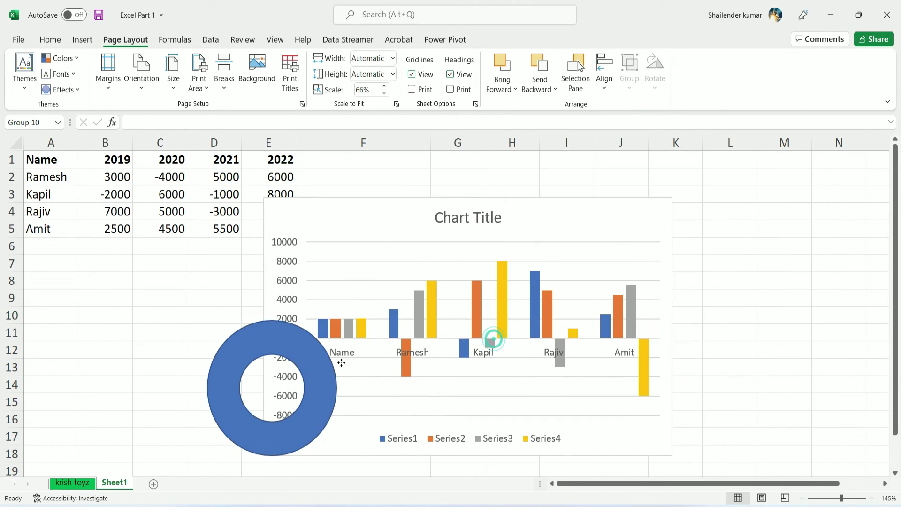
click(373, 352)
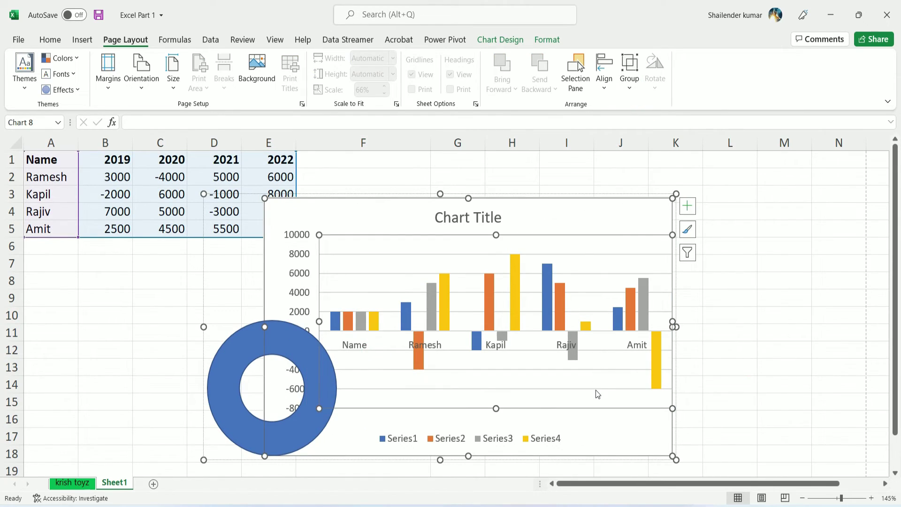
mouse_move(268, 192)
mouse_down()
mouse_move(424, 185)
mouse_move(412, 180)
mouse_up()
click(201, 362)
click(386, 241)
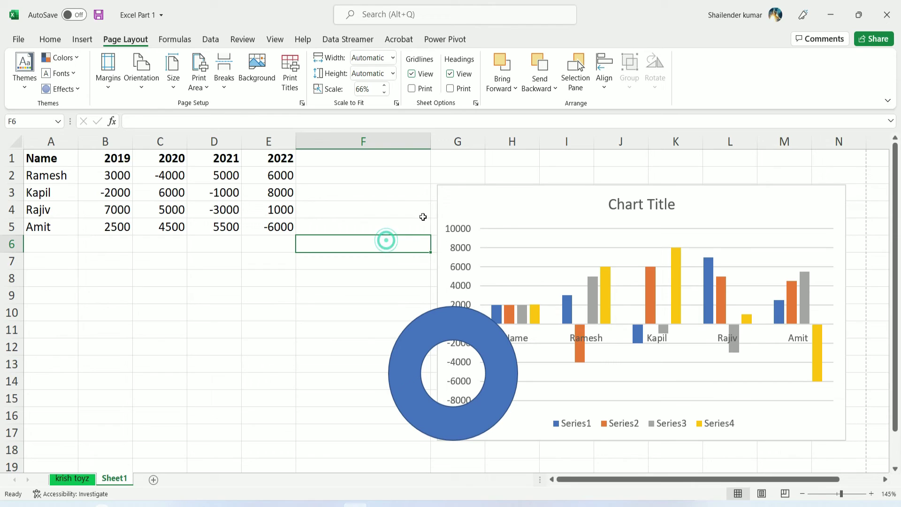
click(446, 185)
mouse_move(410, 180)
mouse_down()
mouse_move(296, 211)
mouse_move(364, 185)
mouse_move(357, 175)
mouse_up()
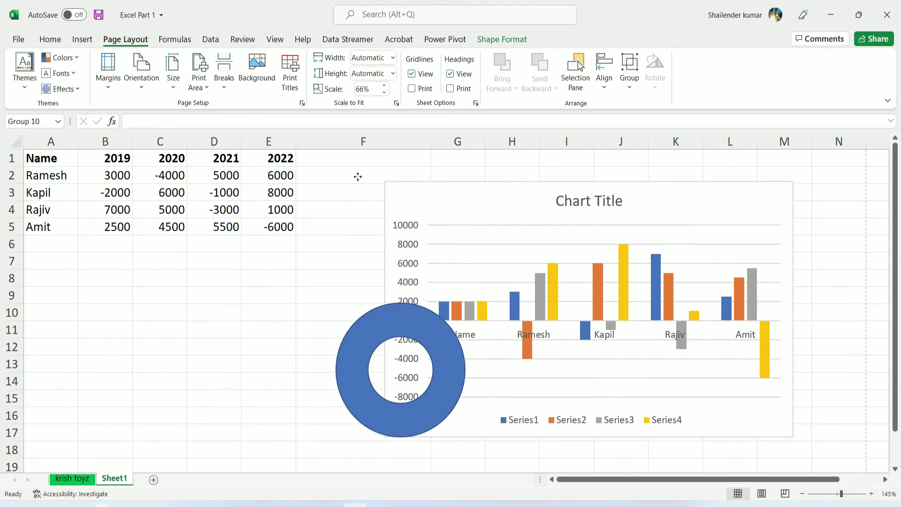
Step: Ungroup them and move the donut off the chart to columns B–C
click(631, 86)
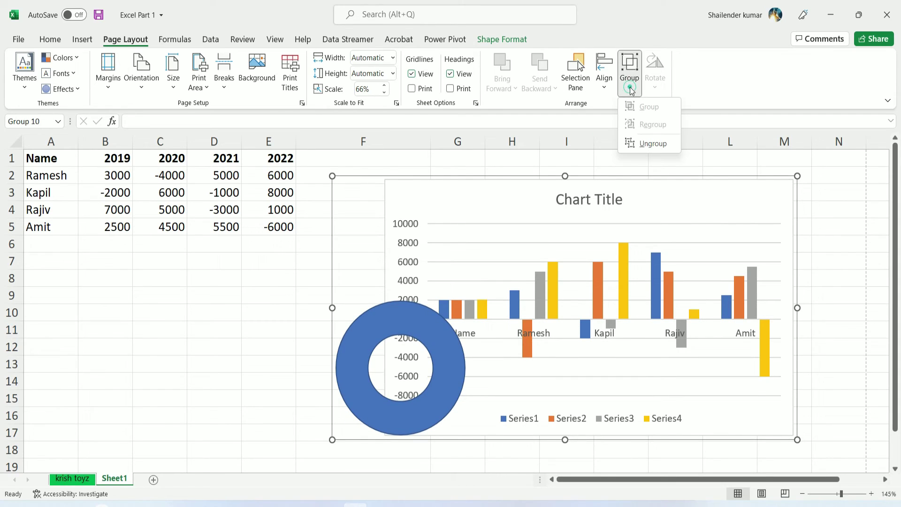
click(656, 146)
click(216, 347)
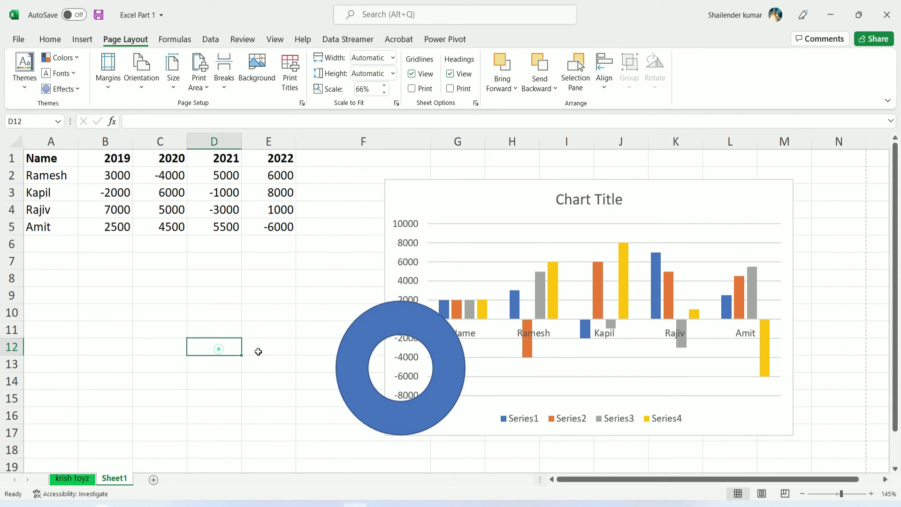
click(351, 354)
drag(351, 354, 142, 351)
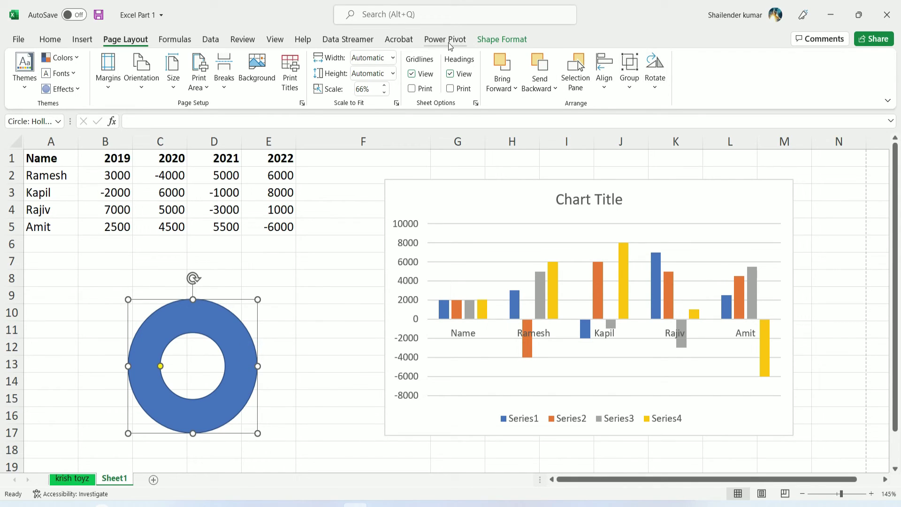
Step: Change the donut into a Left-Up Arrow shape
click(520, 40)
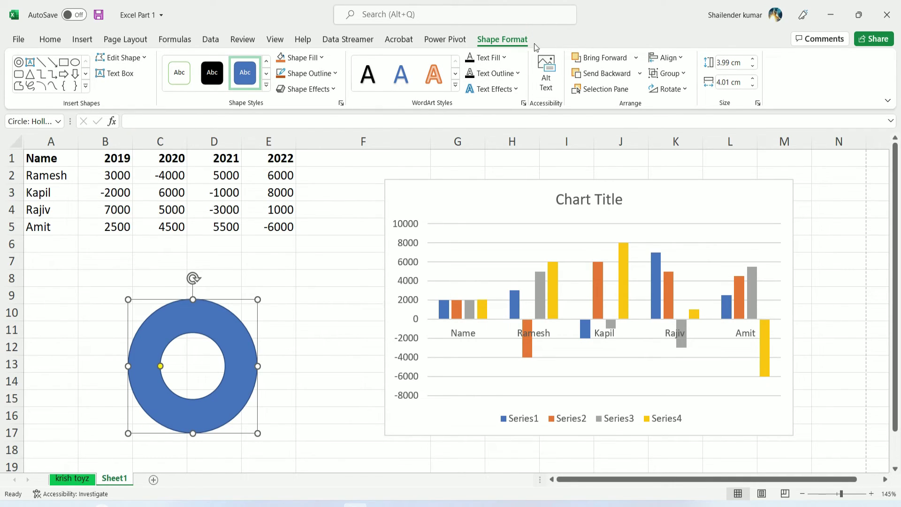
click(142, 58)
mouse_move(137, 75)
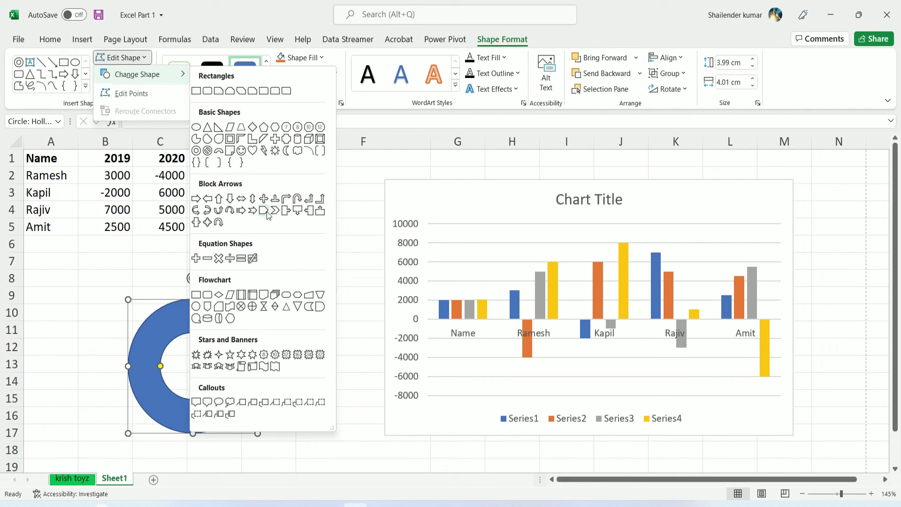
click(308, 198)
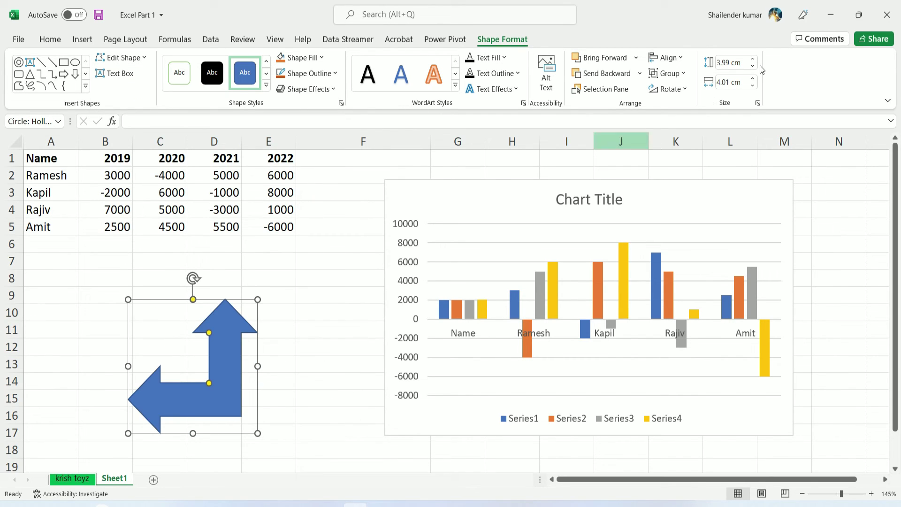
Step: Browse the Page Layout rotation options, then switch to the krish toyz sheet
click(126, 39)
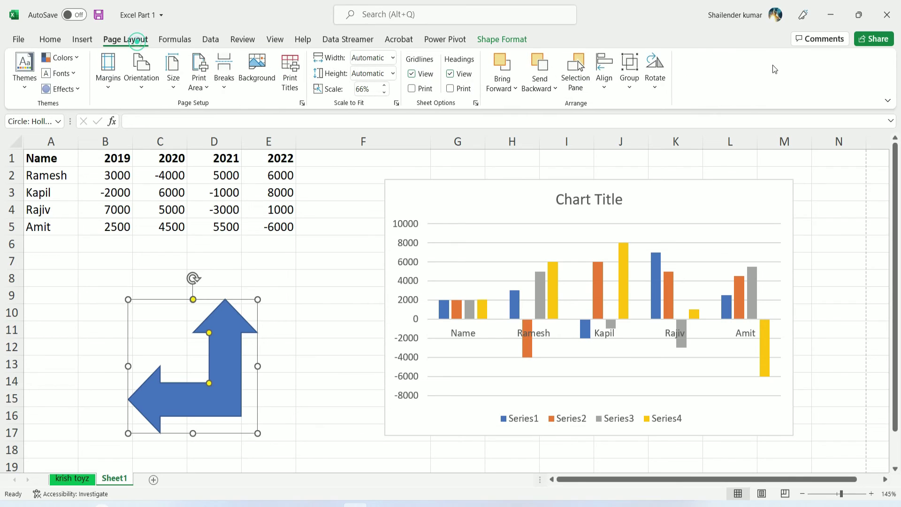
click(655, 88)
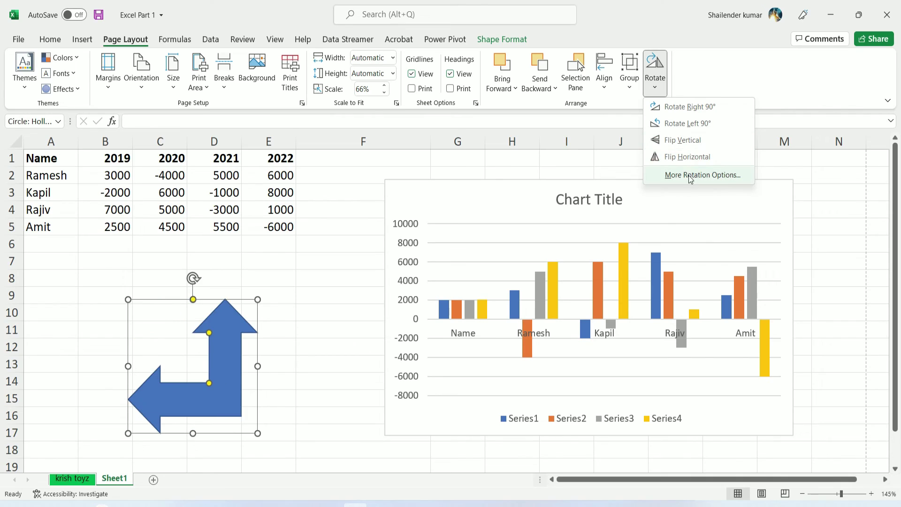
click(683, 28)
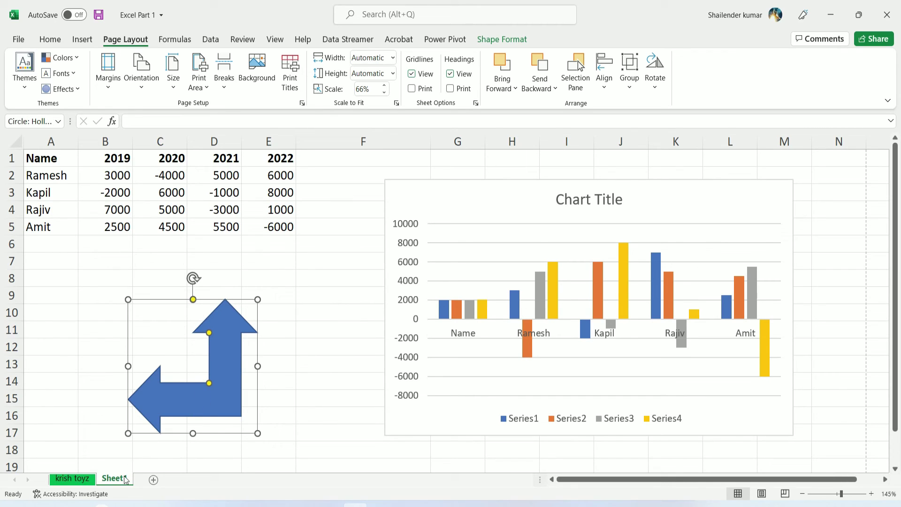
click(88, 479)
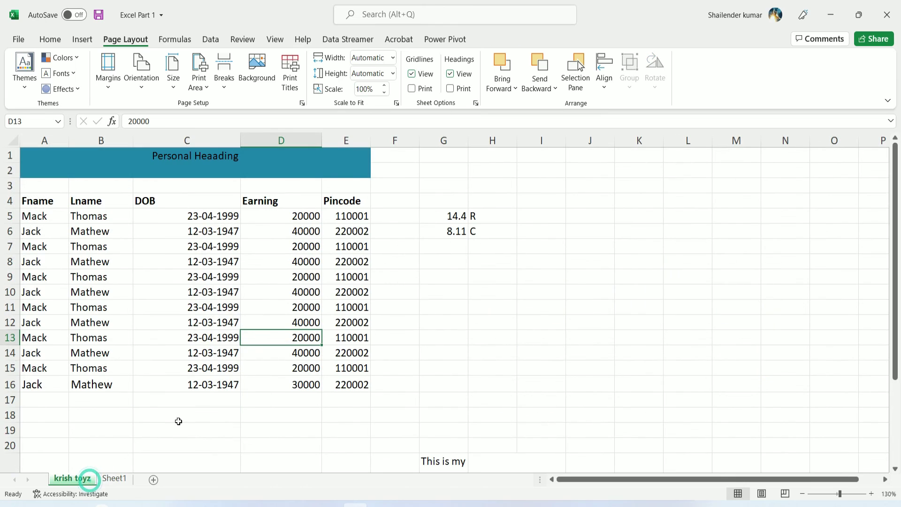
click(300, 416)
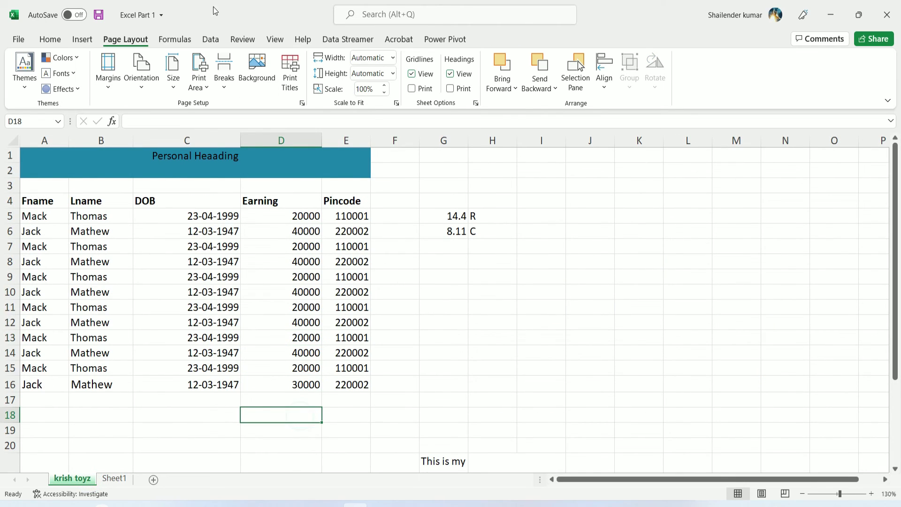
click(182, 40)
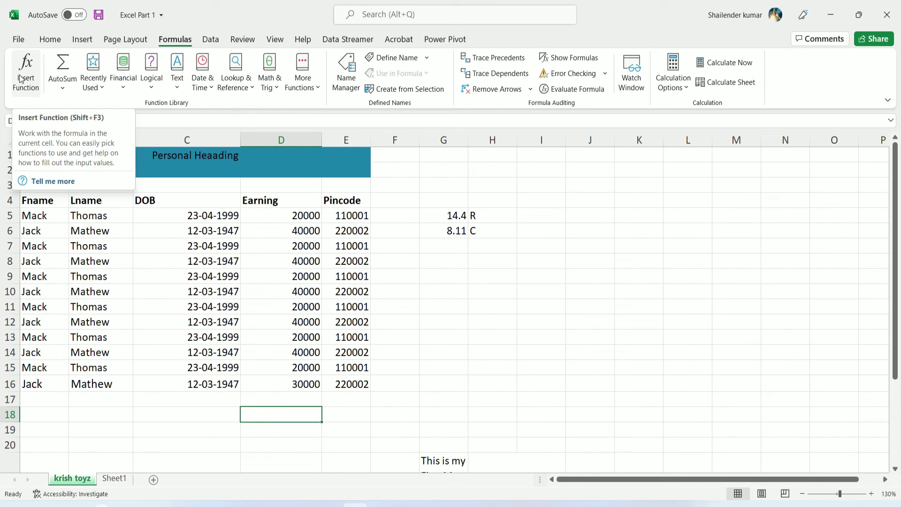
click(32, 89)
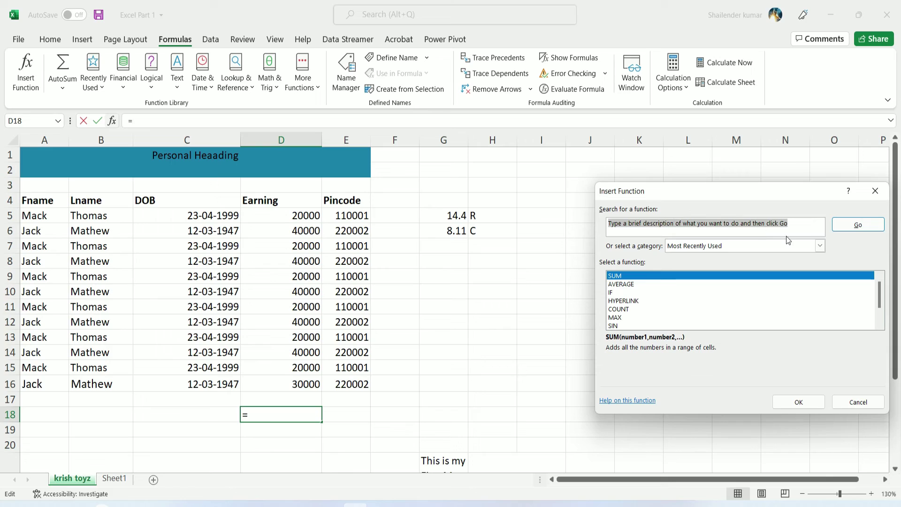
scroll(684, 305, down, 1)
scroll(682, 301, up, 1)
click(624, 311)
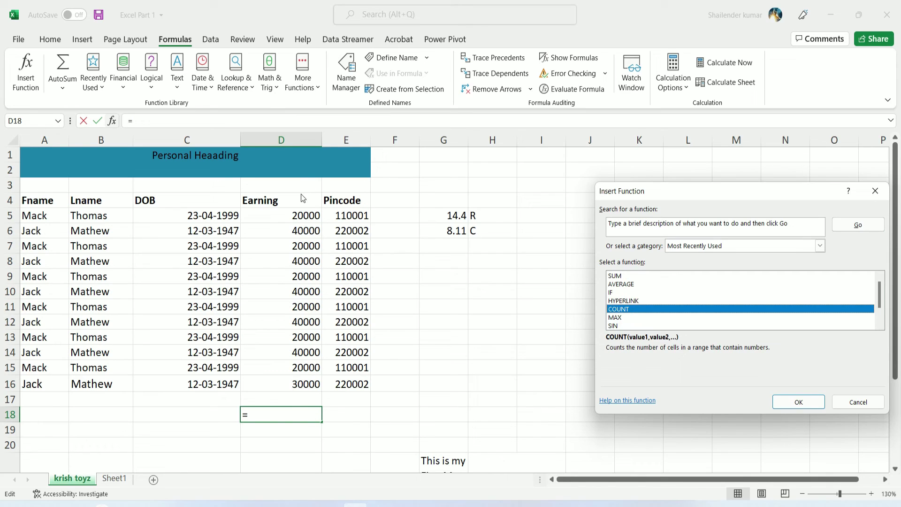
click(793, 402)
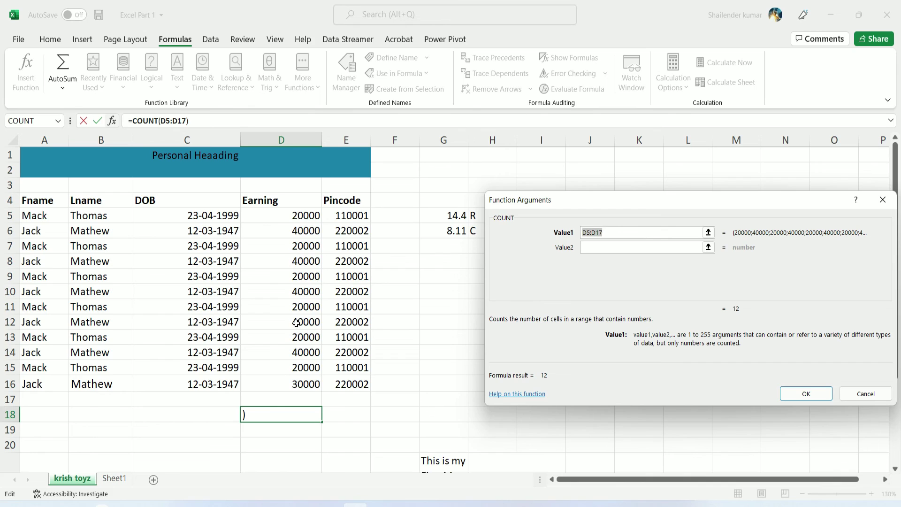
drag(303, 214, 308, 384)
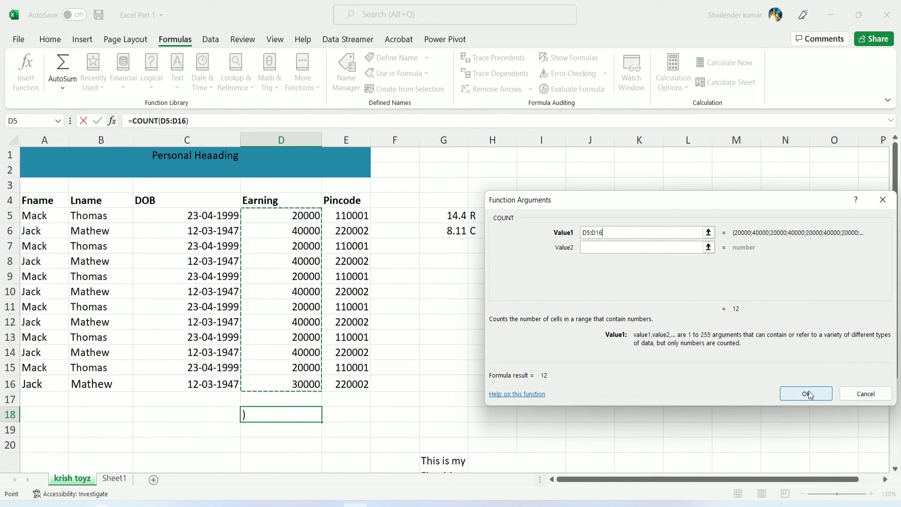
click(807, 394)
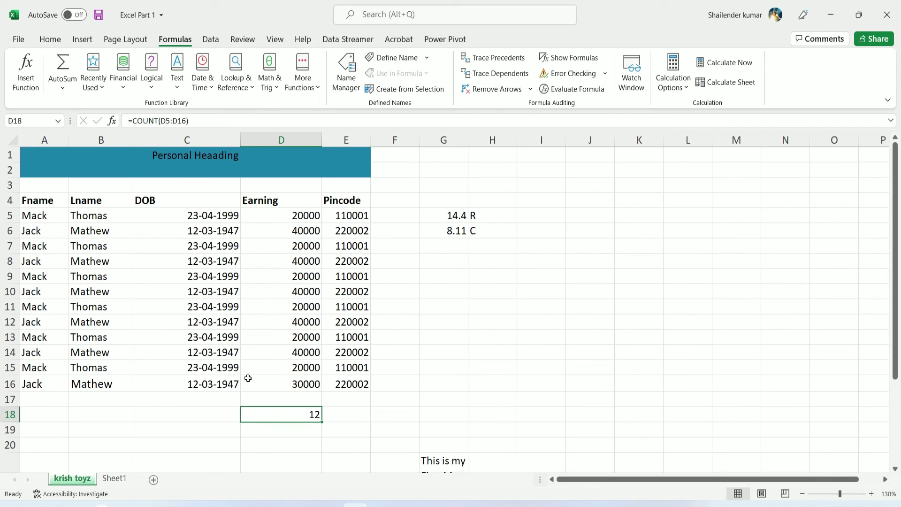
drag(284, 215, 292, 384)
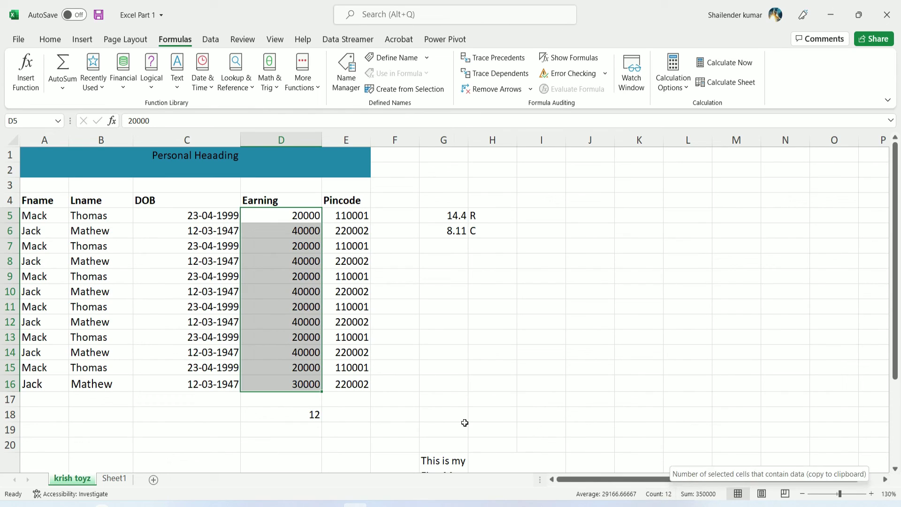
click(310, 416)
key(Delete)
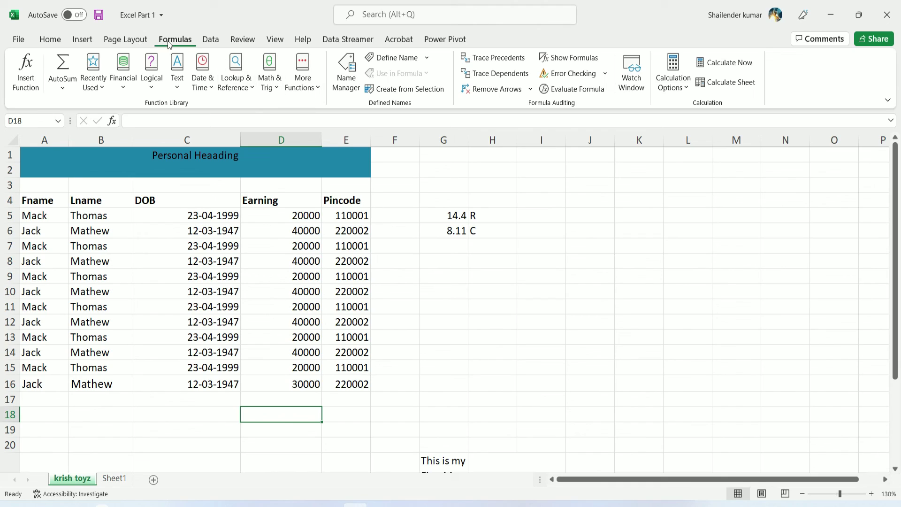
click(29, 87)
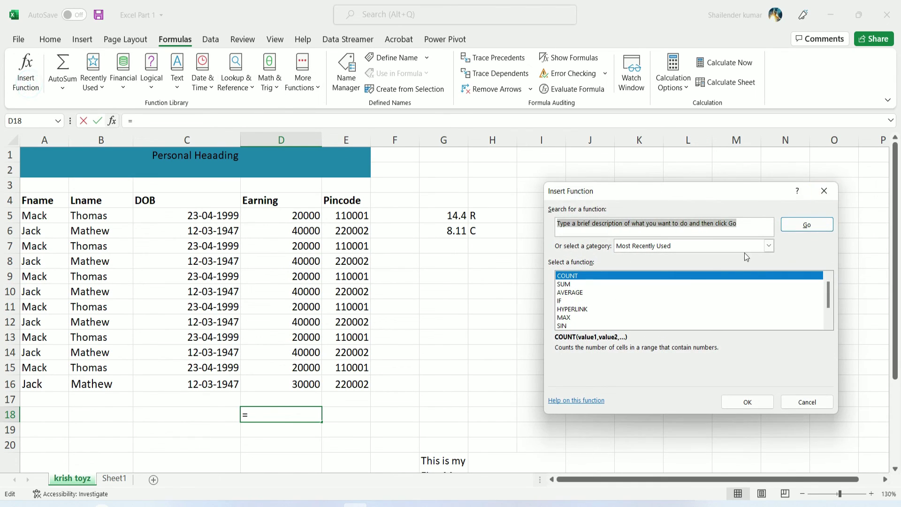
scroll(659, 283, down, 1)
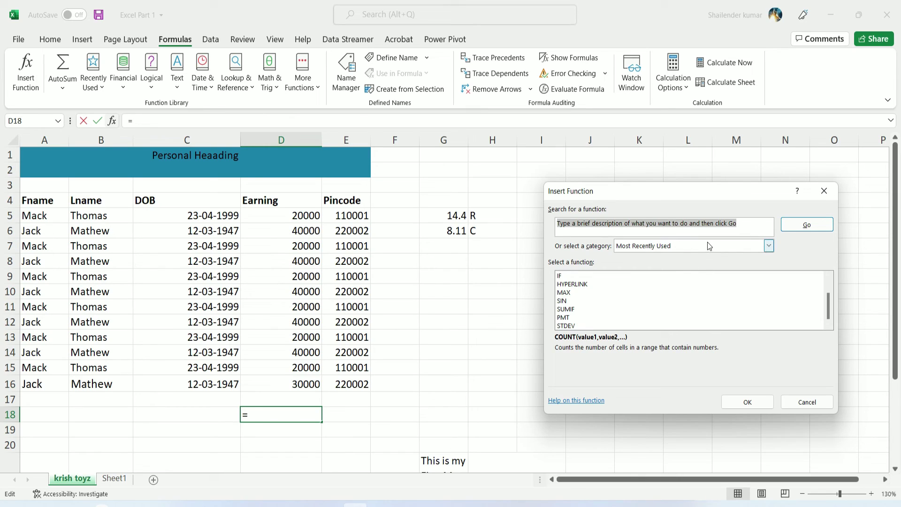
click(769, 246)
click(700, 266)
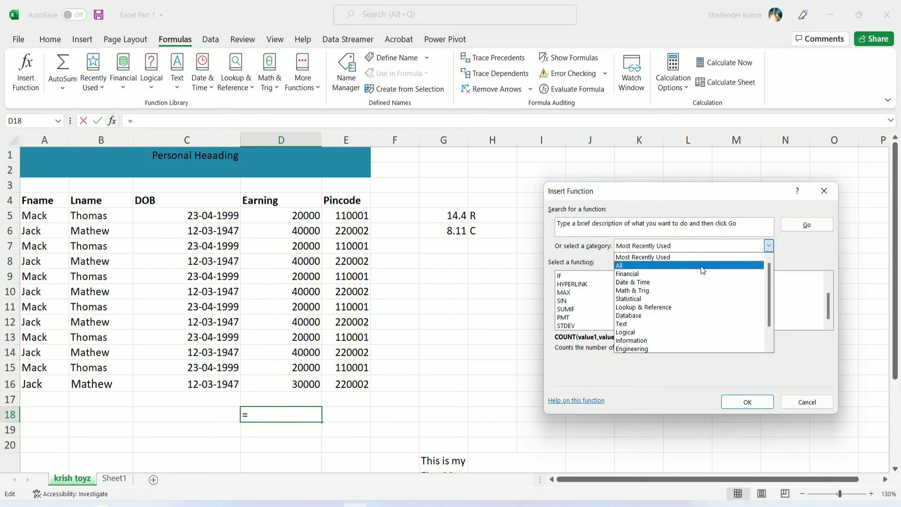
click(590, 294)
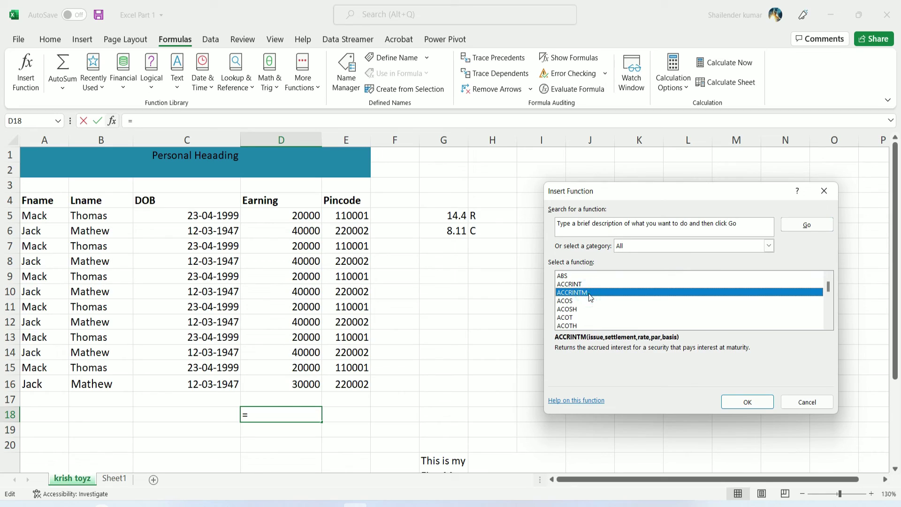
text(sin)
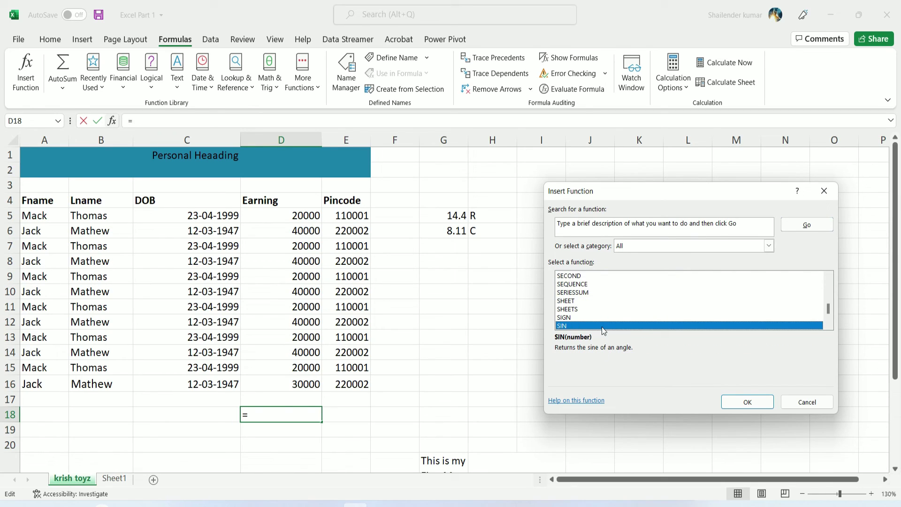
key(Down)
key(Down)
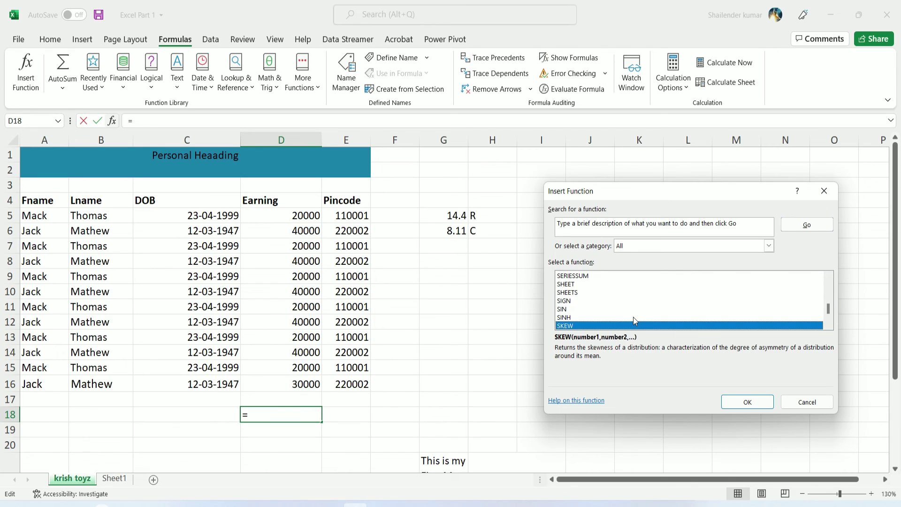
key(Down)
key(Down)
key(Up)
key(Up)
key(Up)
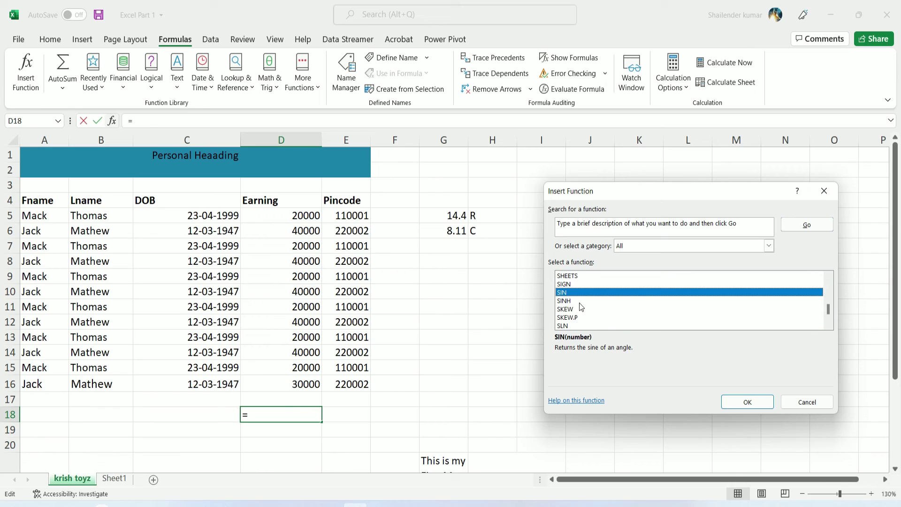
click(744, 403)
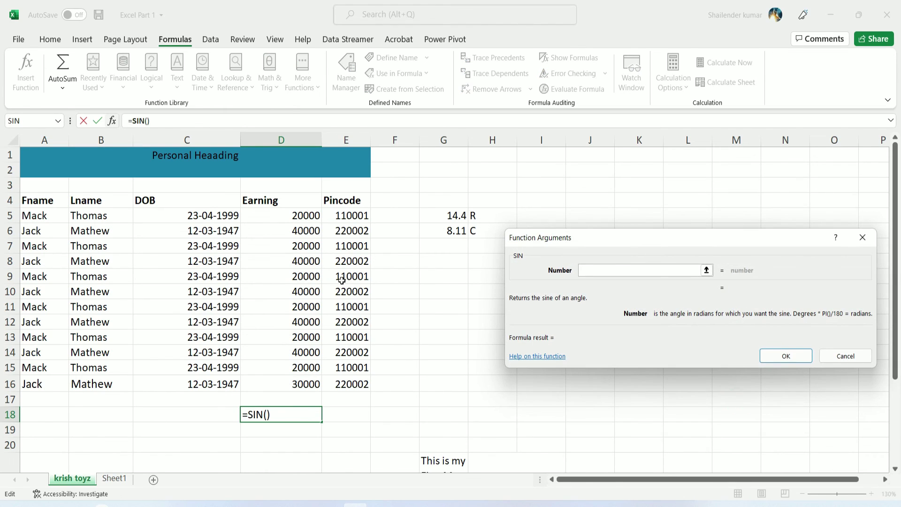
click(292, 387)
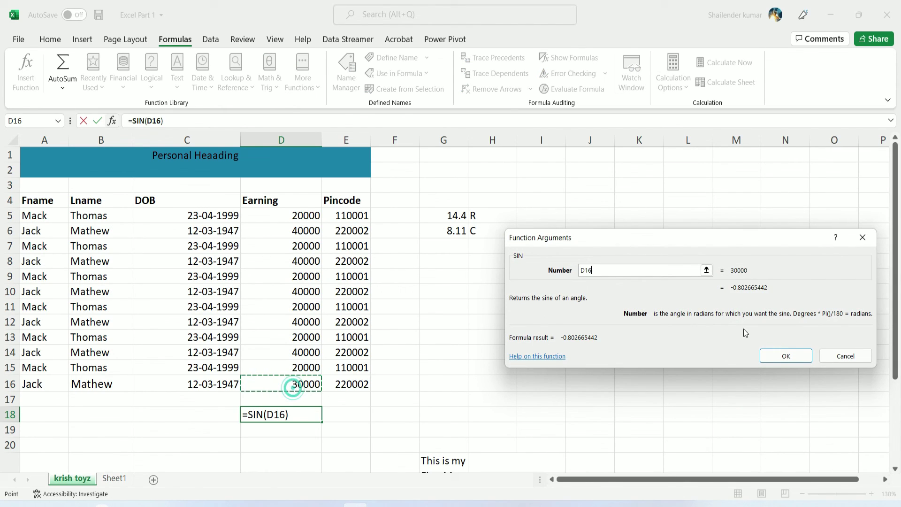
click(782, 360)
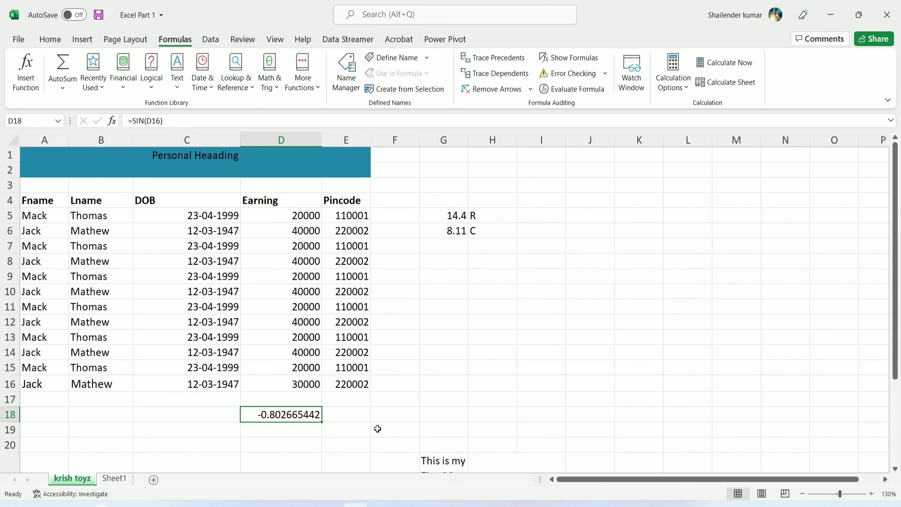
key(Delete)
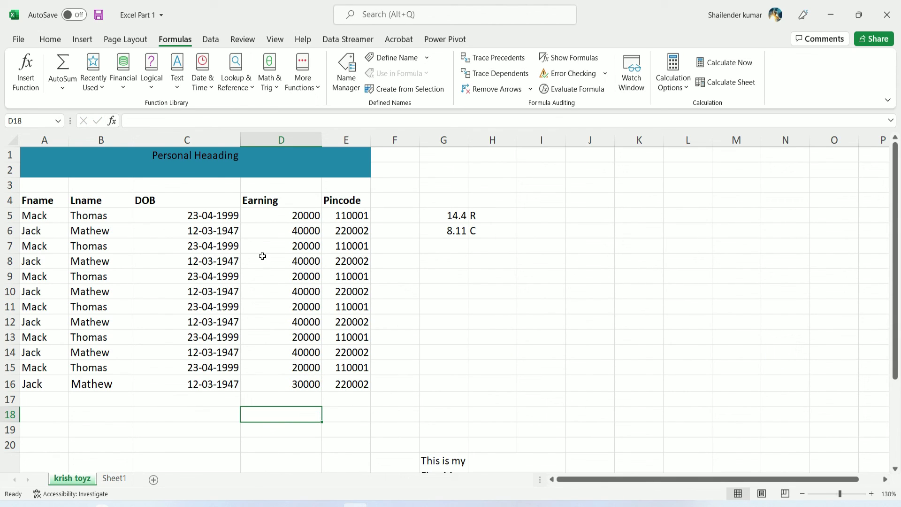
click(26, 81)
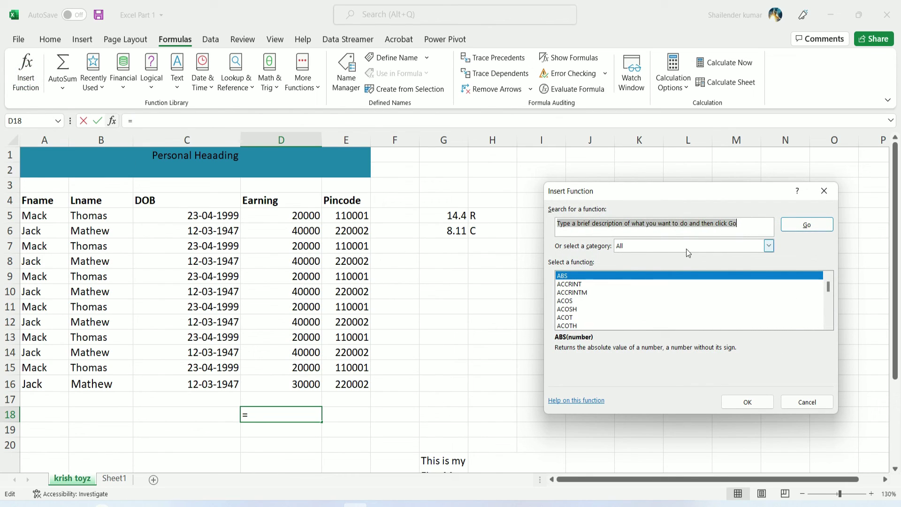
scroll(794, 308, down, 5)
scroll(795, 308, down, 5)
scroll(795, 307, down, 5)
scroll(796, 307, down, 8)
scroll(795, 307, down, 8)
scroll(795, 306, down, 8)
scroll(784, 312, down, 8)
scroll(779, 315, down, 3)
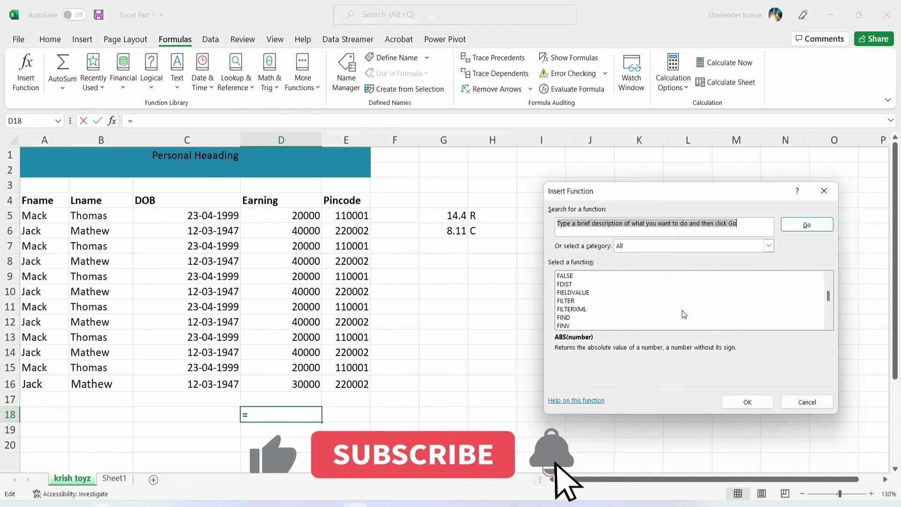
click(808, 401)
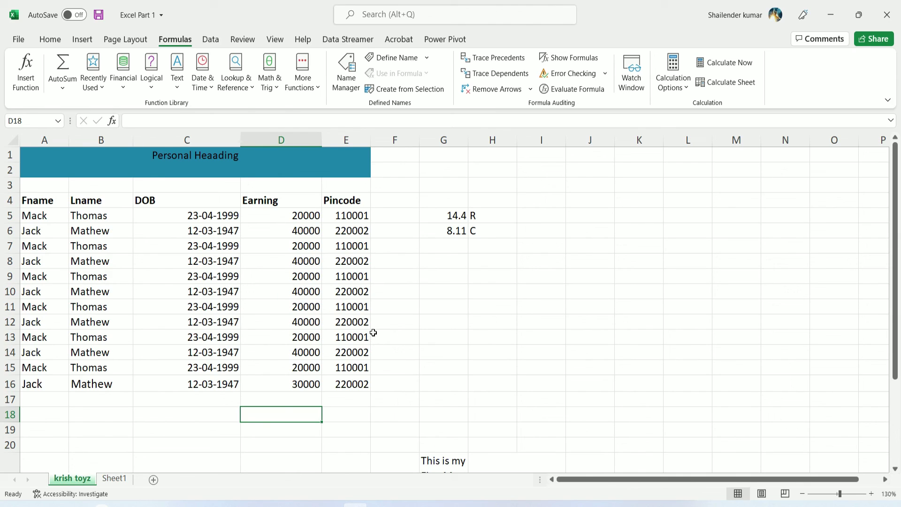
Step: AutoSum the Earning column into D18, then undo the SUM
click(62, 88)
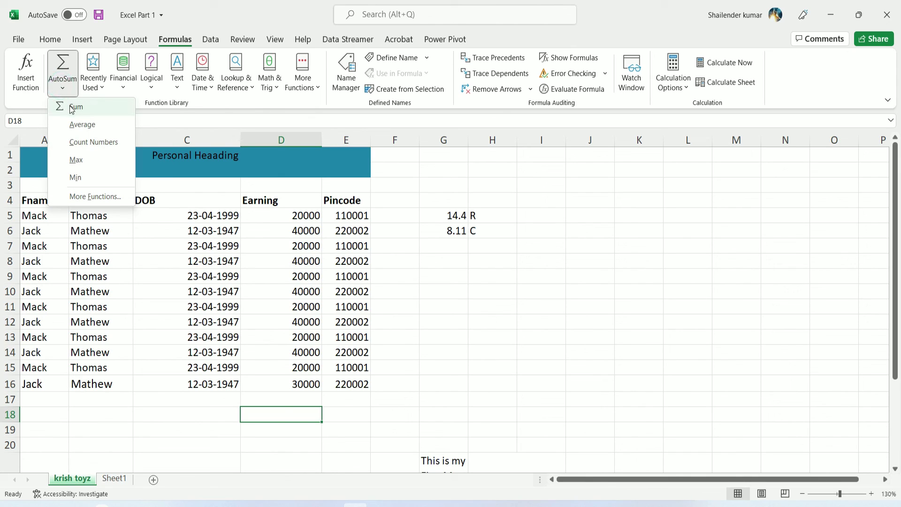
click(70, 105)
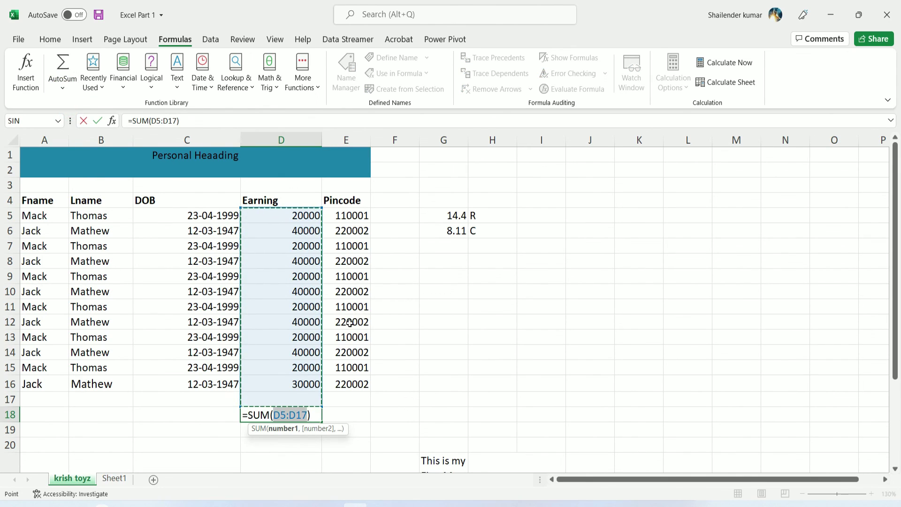
key(Return)
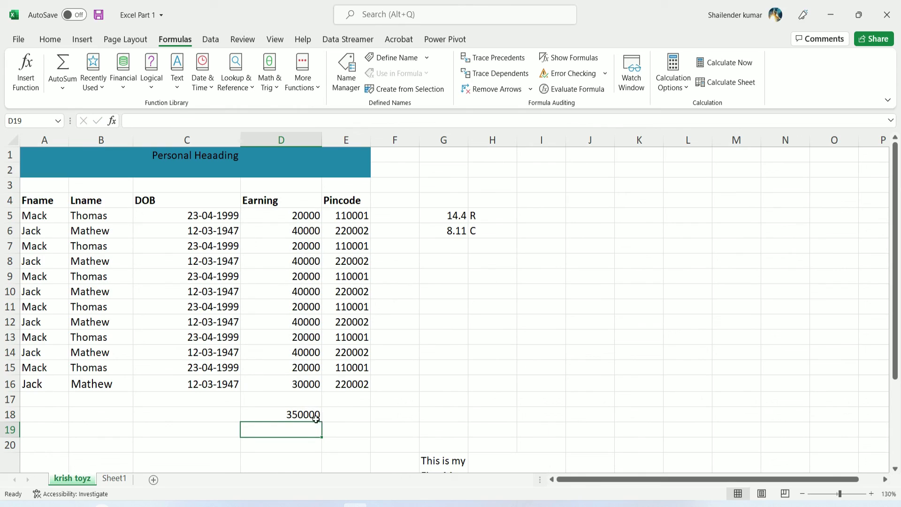
key(ctrl+z)
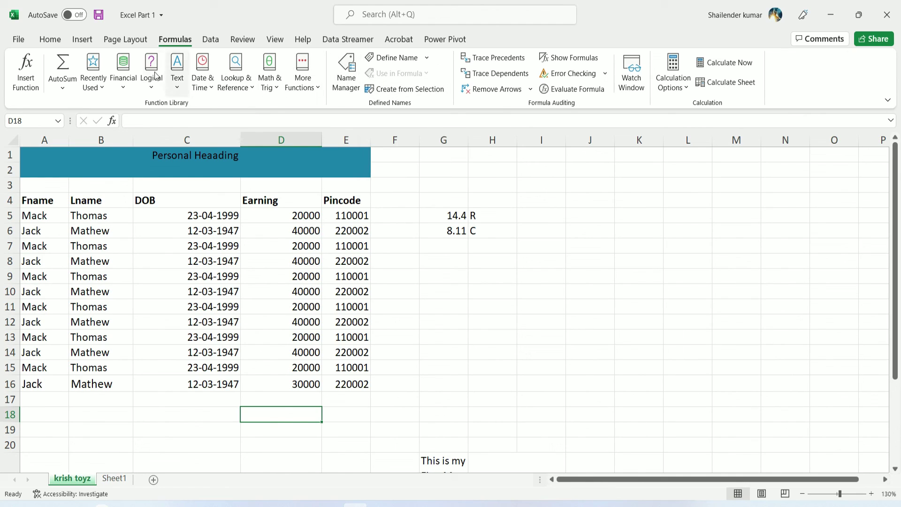
Step: Glance at Recently Used functions, then look through the Data, Review and View tabs
click(103, 92)
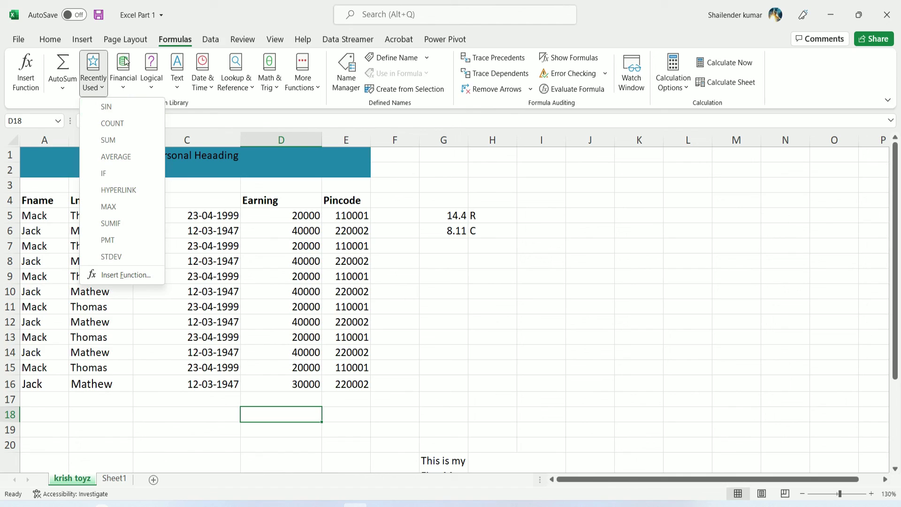
key(Escape)
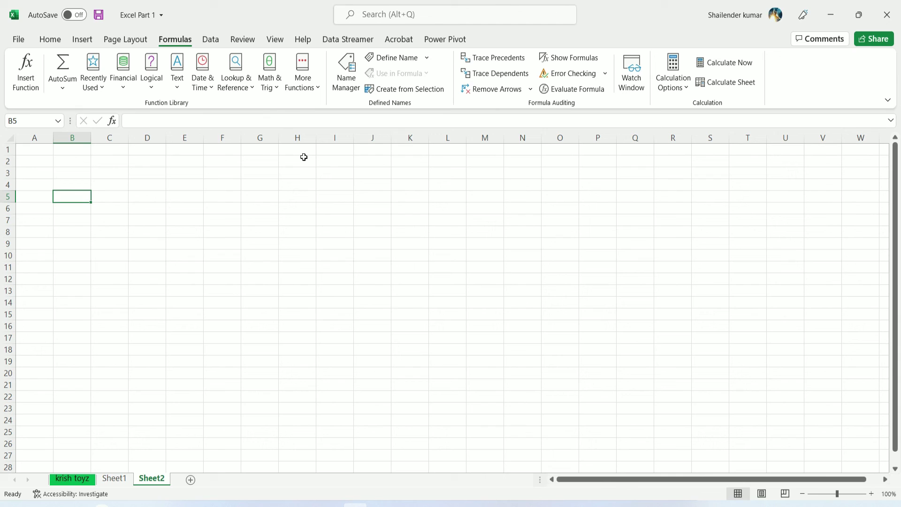
click(217, 39)
click(239, 38)
click(281, 41)
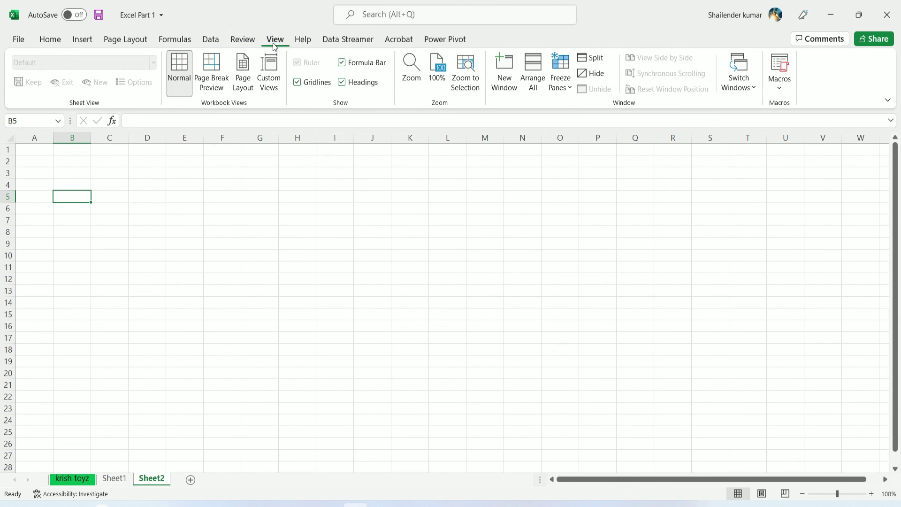